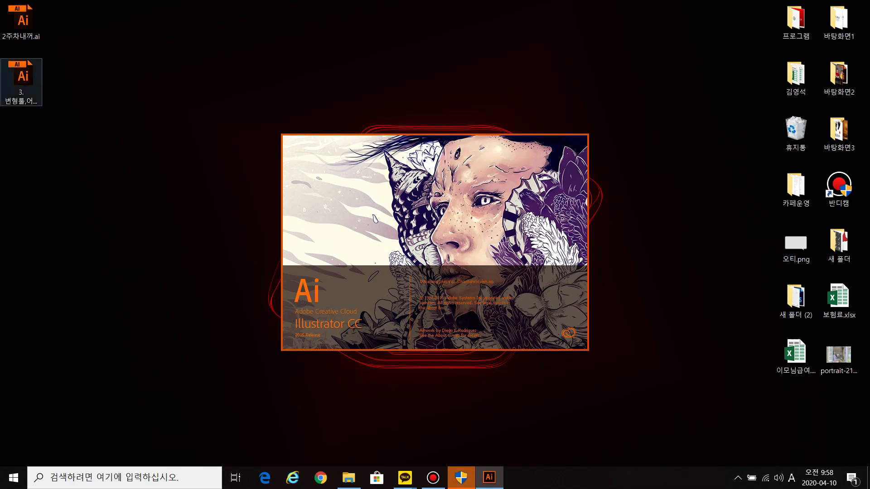
Dismiss the What's New window and zoom in on the brown example triangles under the Reflect (O) heading.
key(ctrl)
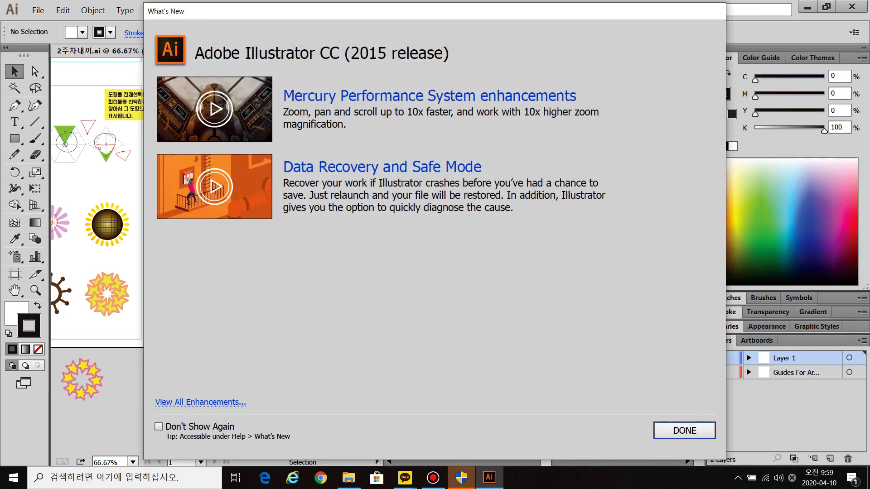
key(Return)
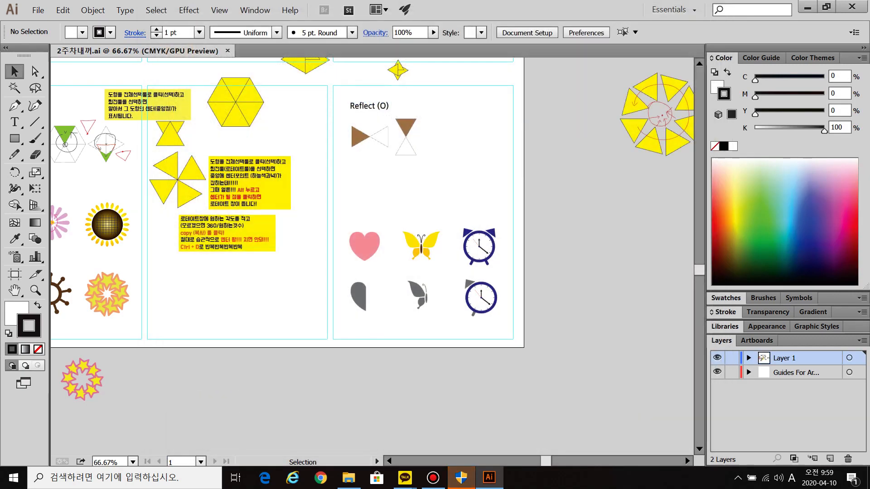
drag(372, 258, 343, 332)
scroll(416, 219, up, 3)
drag(417, 219, 392, 206)
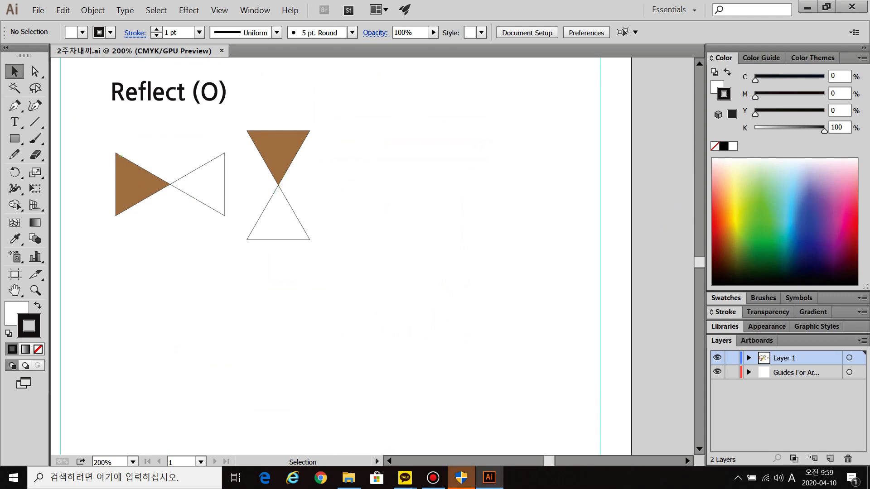
Draw an upright three-sided polygon in the empty area to the right of the brown example triangles.
click(14, 138)
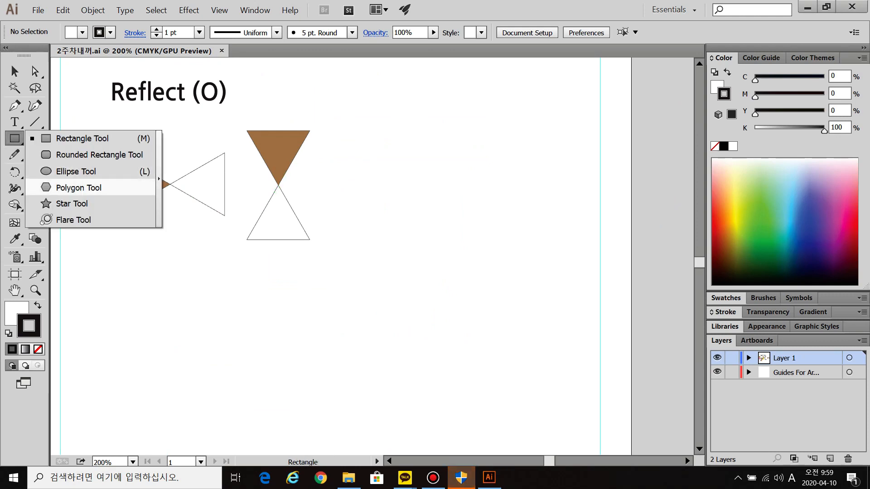
click(77, 188)
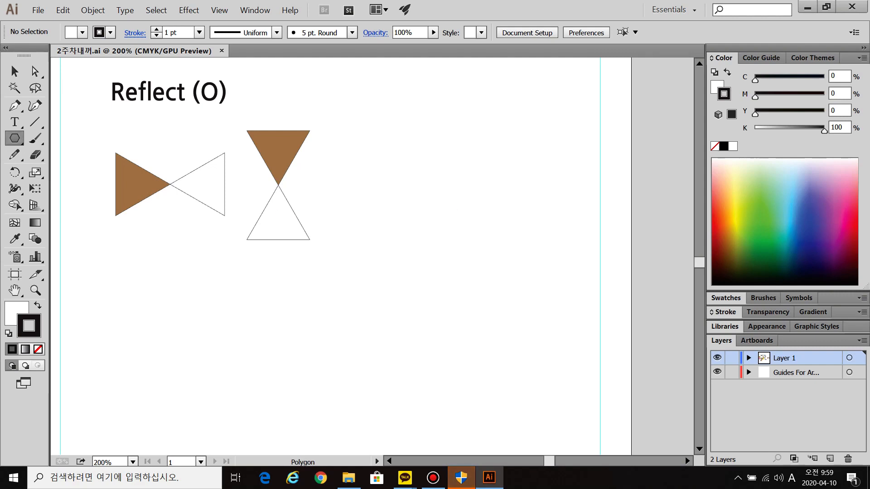
mouse_move(448, 192)
mouse_down()
mouse_move(472, 231)
mouse_move(471, 266)
mouse_move(489, 181)
mouse_move(491, 196)
mouse_move(499, 195)
mouse_up()
key(Down)
key(Down)
key(Down)
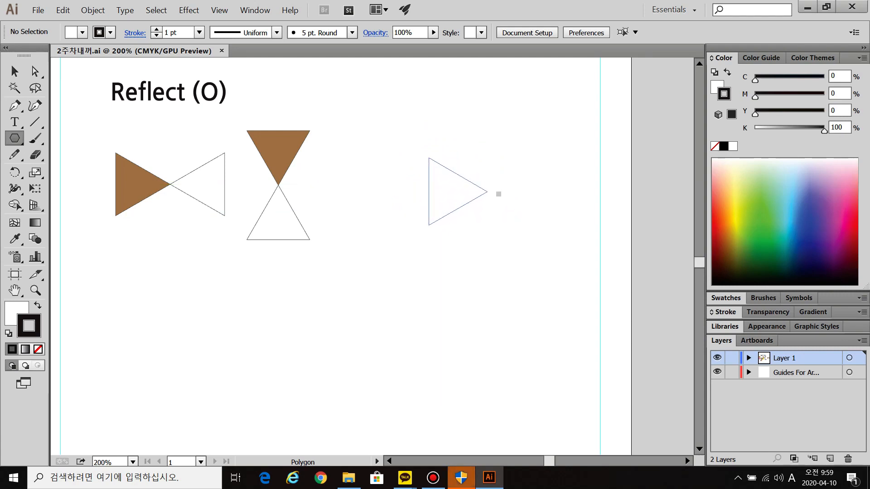
drag(498, 194, 498, 192)
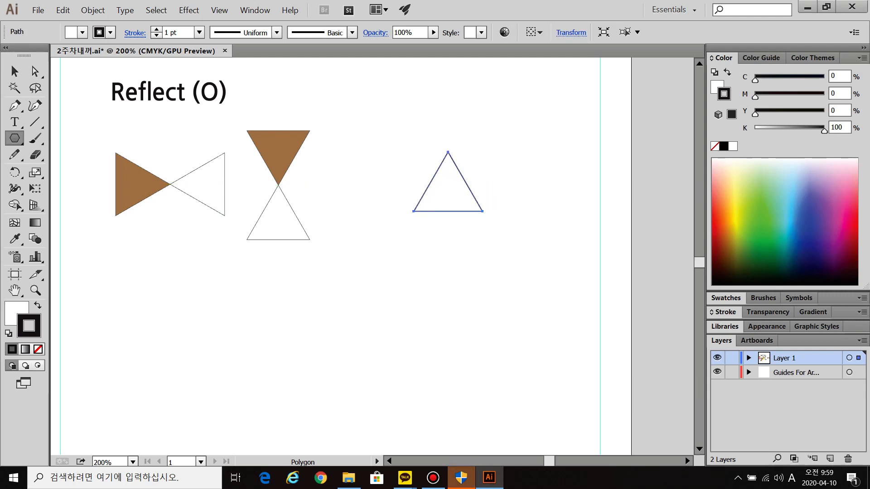
Rotate the new triangle 90° so it points right, and give it a green fill with no stroke.
click(14, 71)
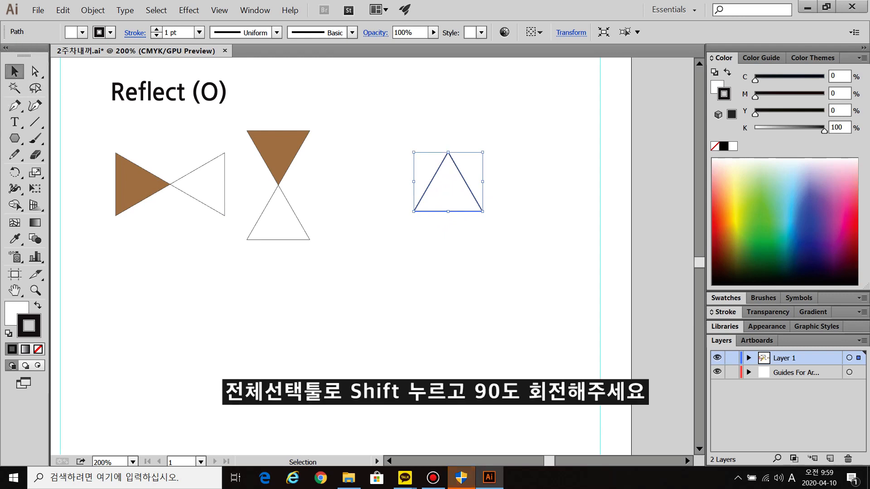
drag(487, 148, 506, 233)
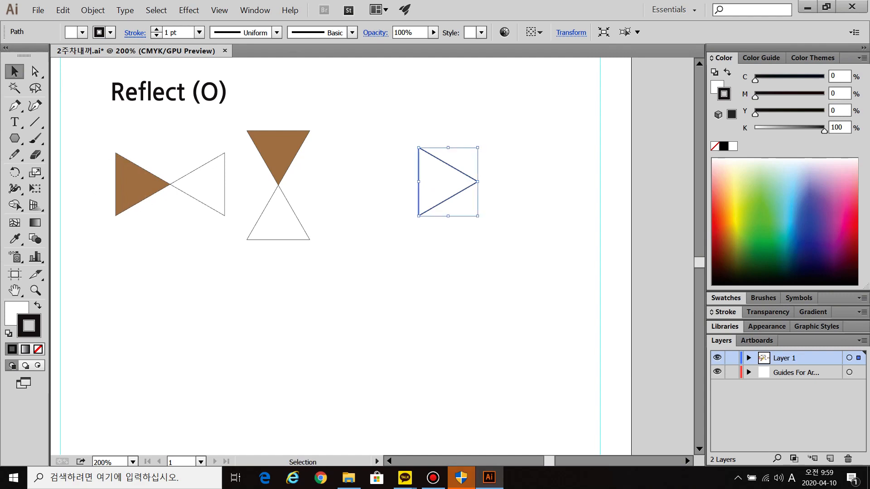
click(765, 218)
key(shift+x)
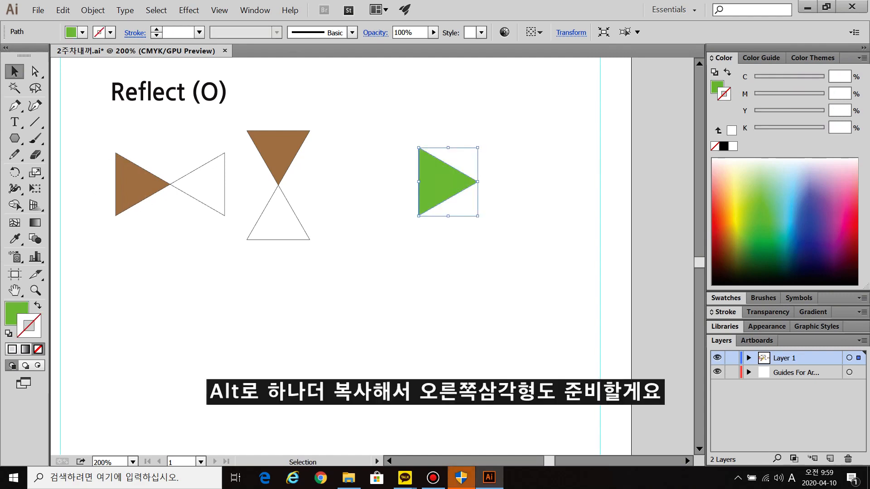
Duplicate the green triangle to its right, turn the copy to point down, and space the two triangles farther apart.
drag(446, 181, 571, 181)
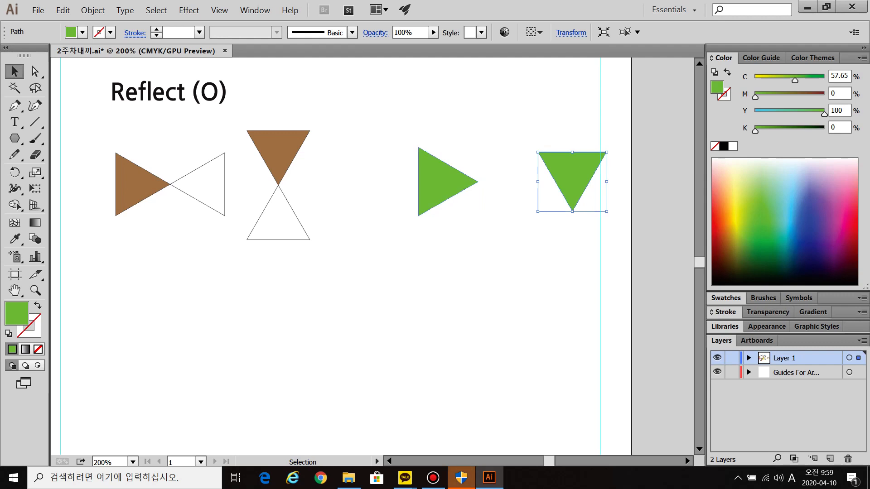
drag(572, 175, 558, 177)
drag(401, 182, 399, 196)
click(558, 177)
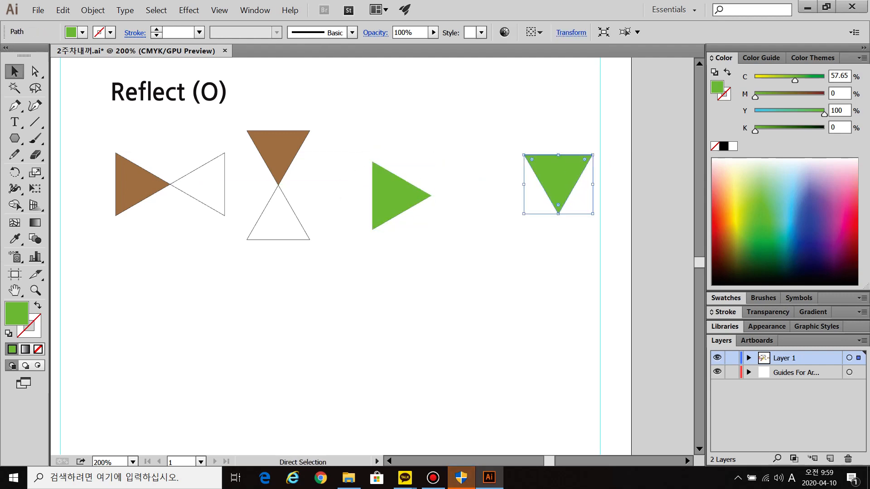
click(489, 218)
Reflect a copy of the right-pointing green triangle across a vertical axis through its right tip.
drag(373, 149, 395, 176)
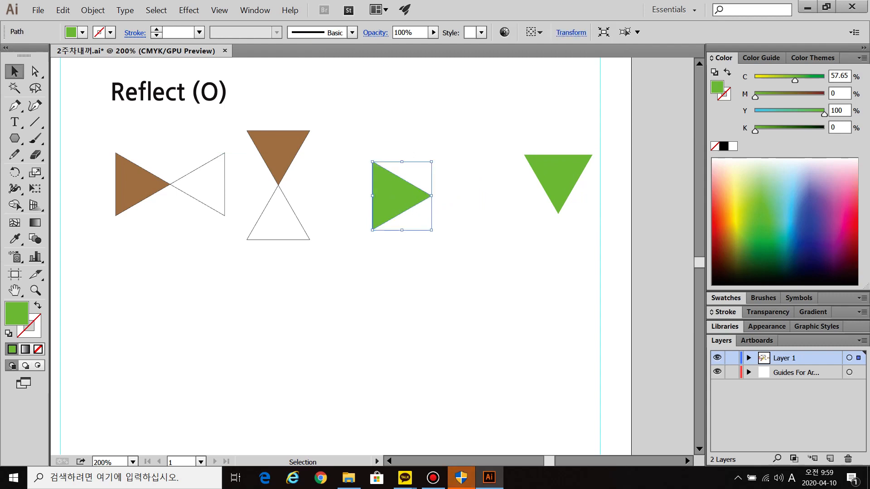
click(14, 172)
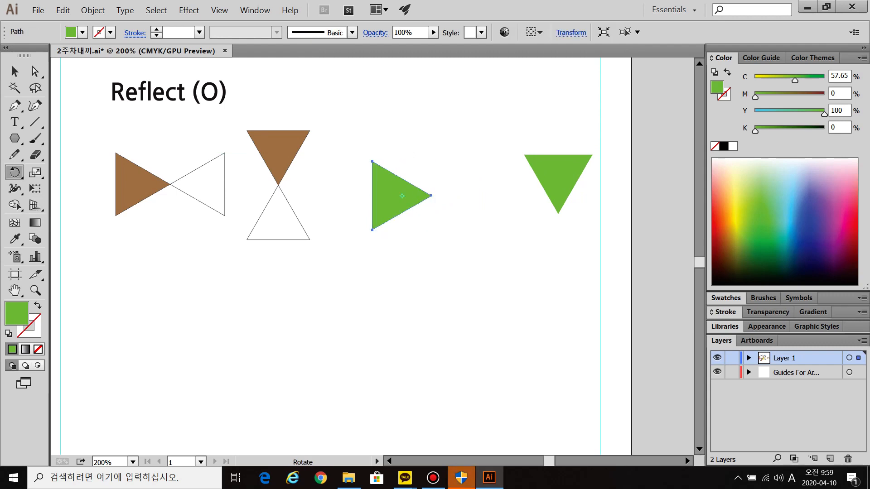
click(76, 189)
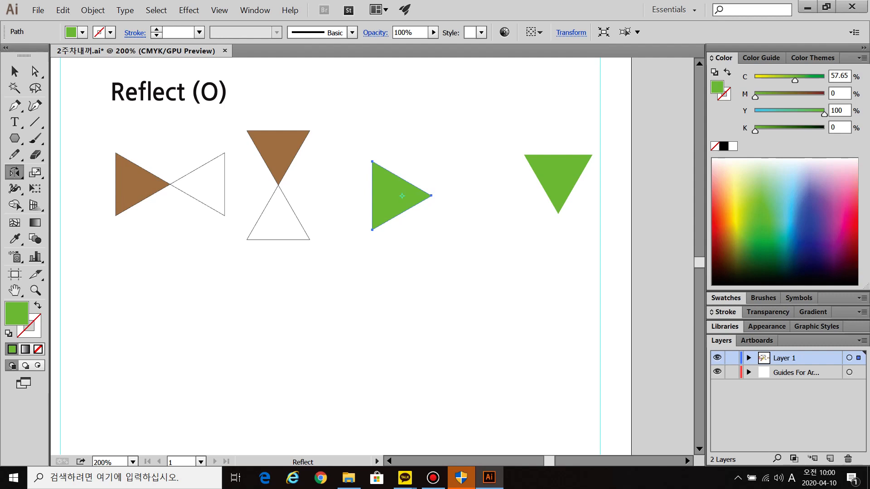
key(ctrl)
key(ctrl)
key(ctrl)
key(ctrl)
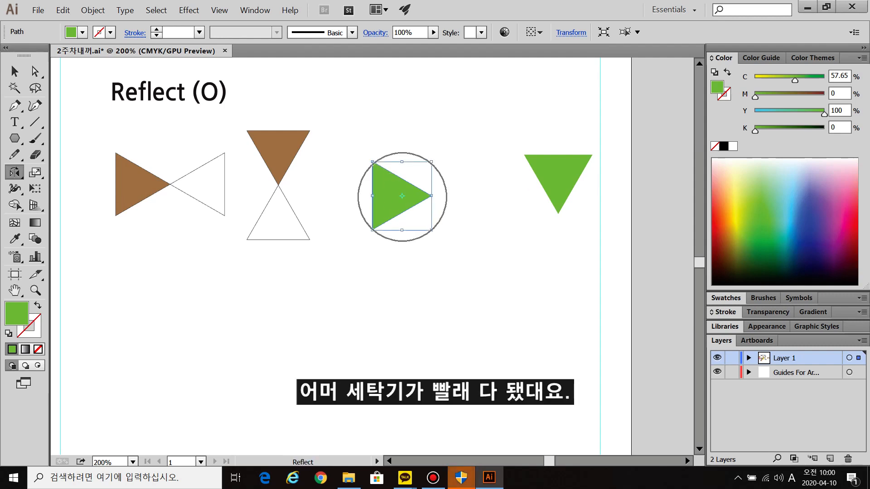
key(ctrl)
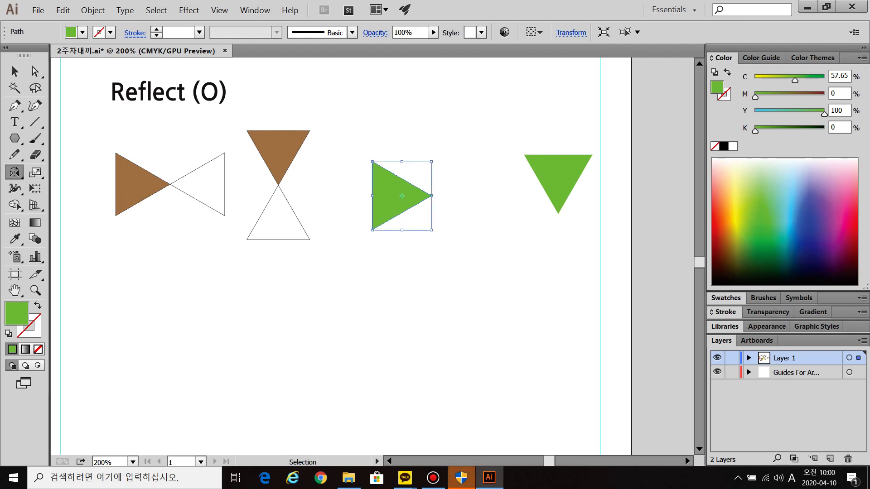
key(Return)
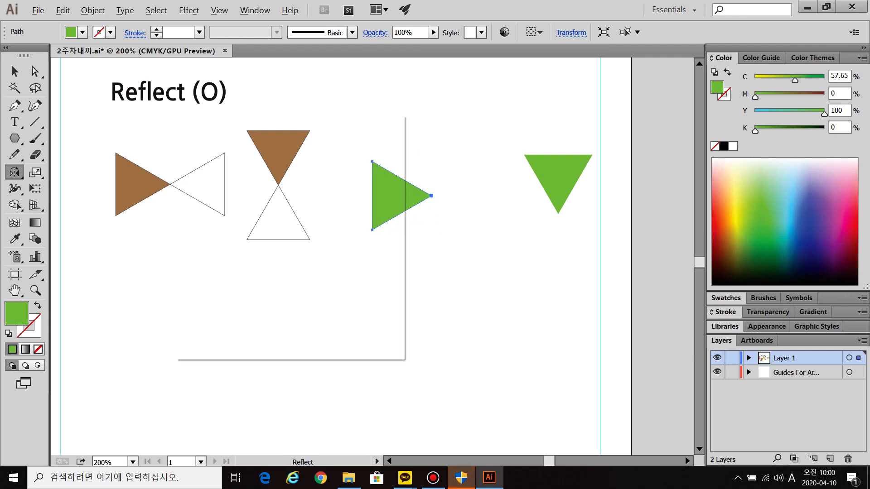
drag(290, 123, 581, 164)
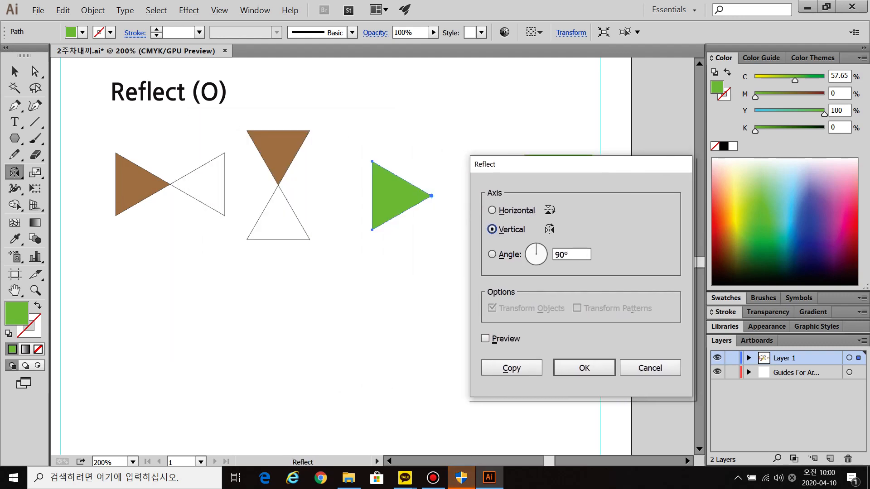
key(ctrl)
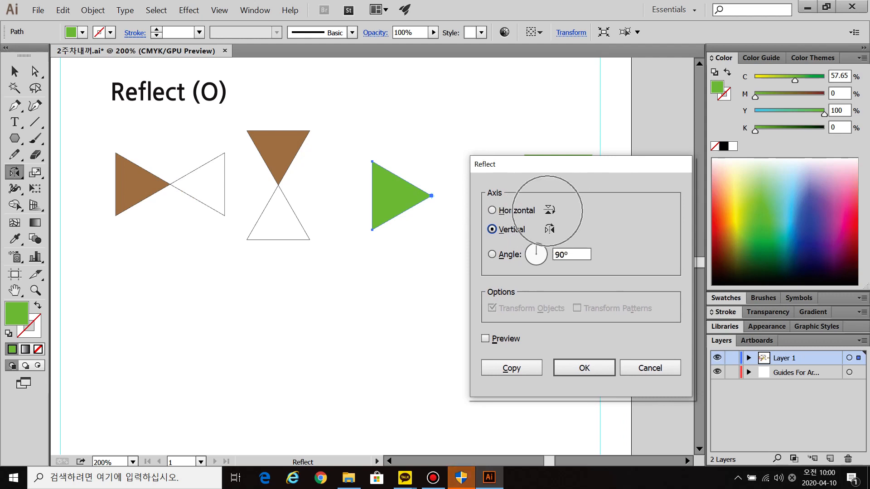
key(ctrl)
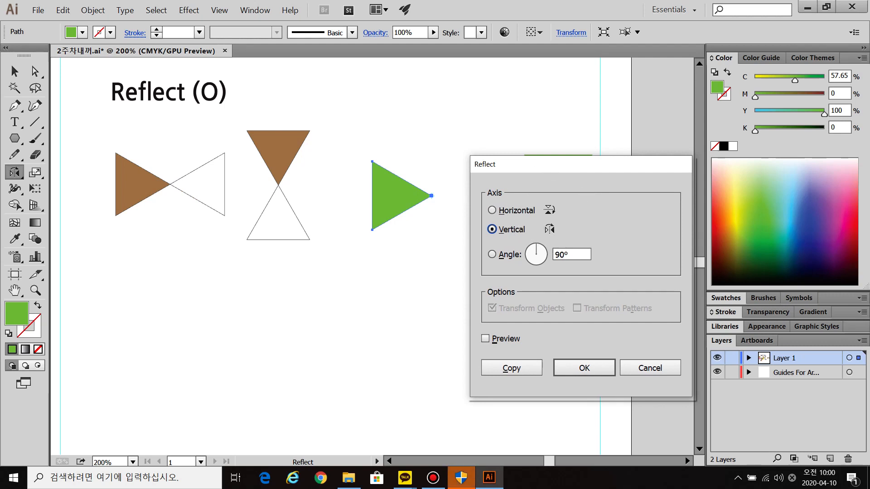
key(ctrl)
key(ctrl)
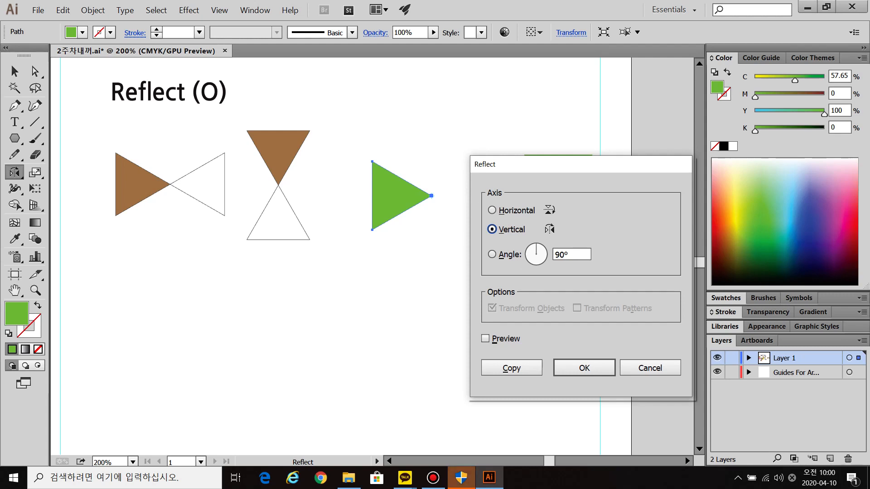
key(ctrl)
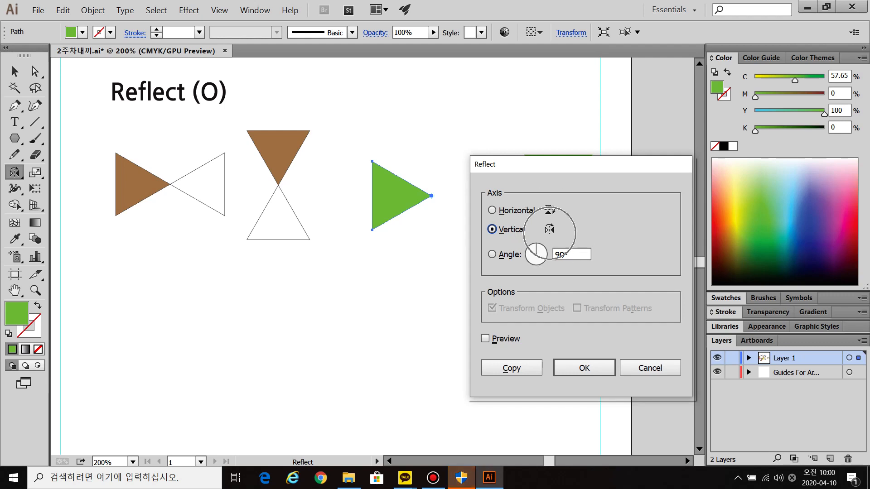
key(ctrl)
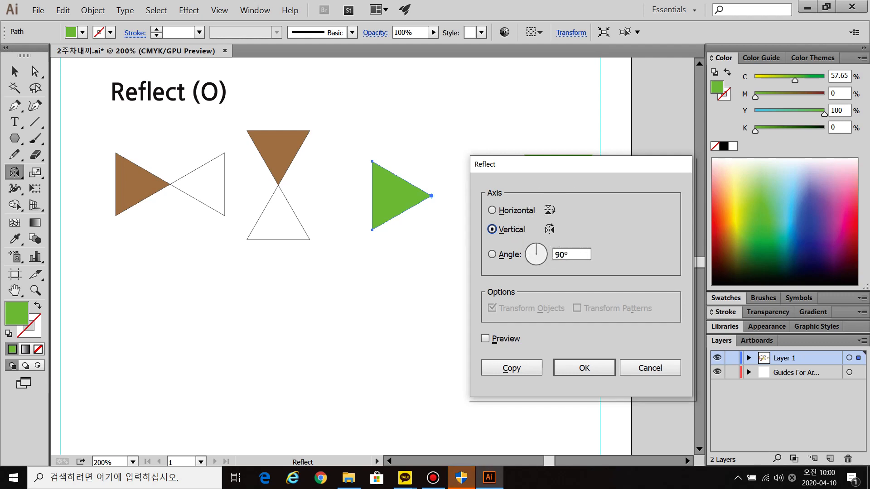
key(ctrl)
key(ctrl)
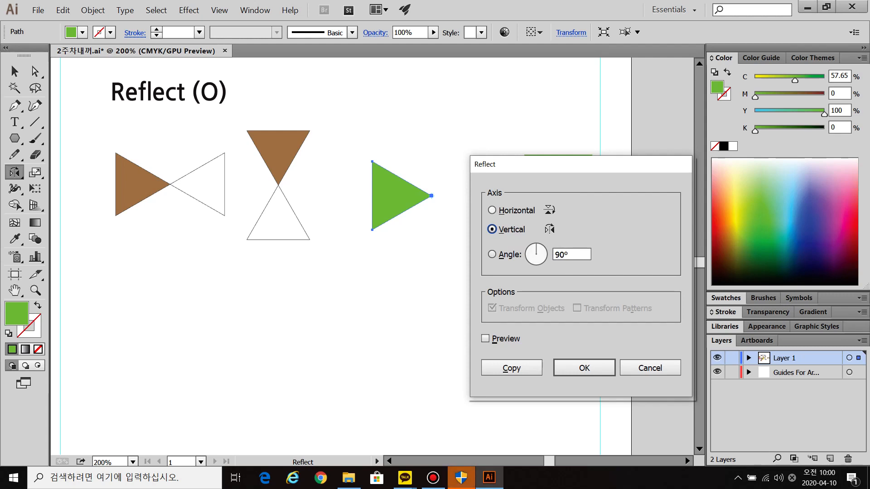
key(ctrl)
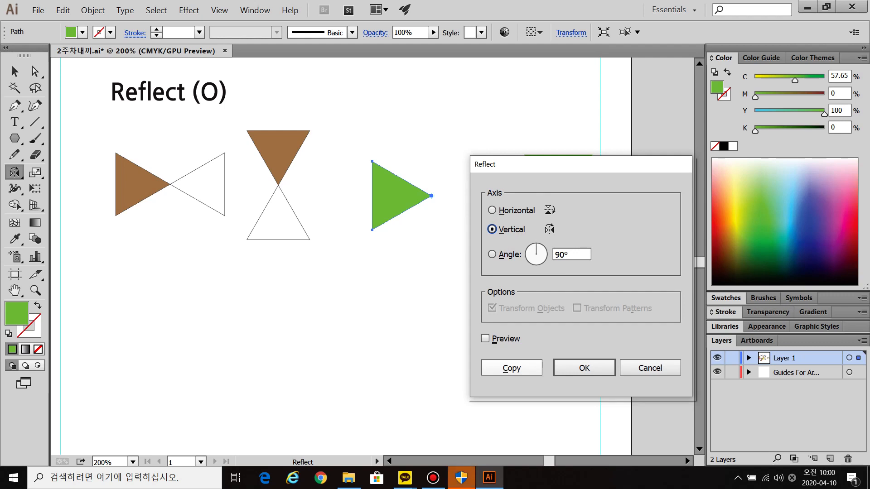
click(512, 368)
key(ctrl)
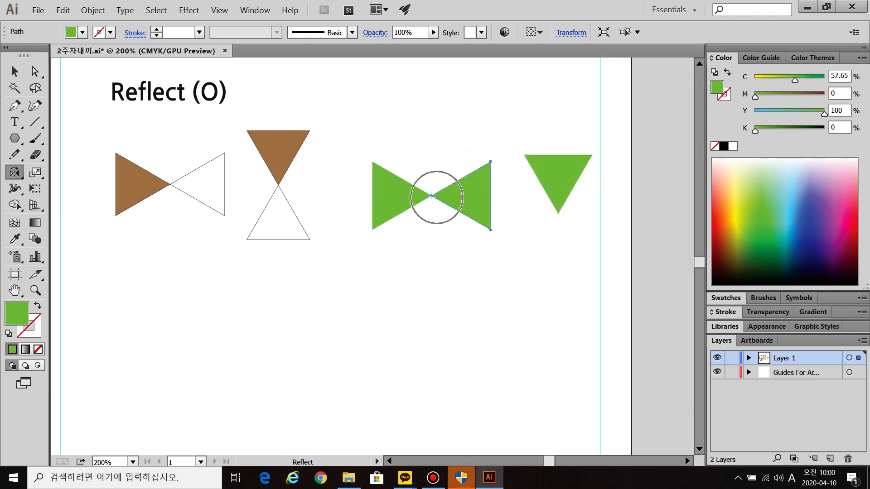
Reflect a copy of the downward-pointing green triangle across a horizontal axis through its bottom tip.
click(14, 72)
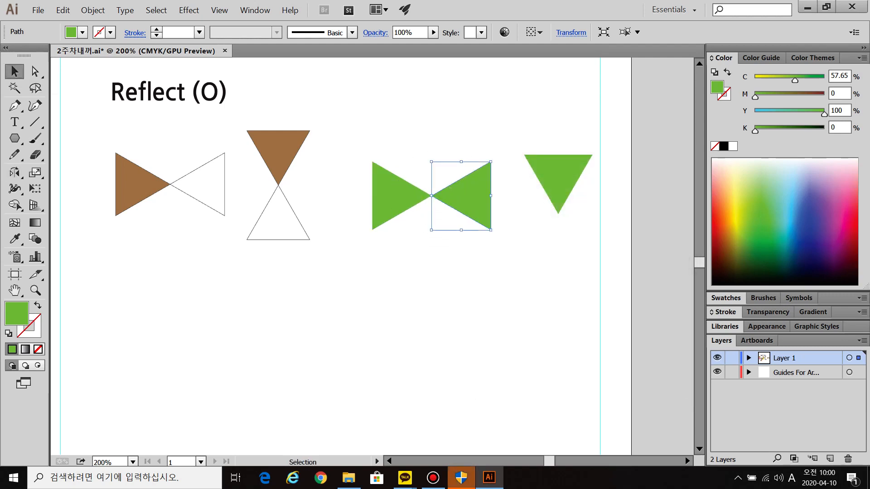
click(557, 171)
key(ctrl)
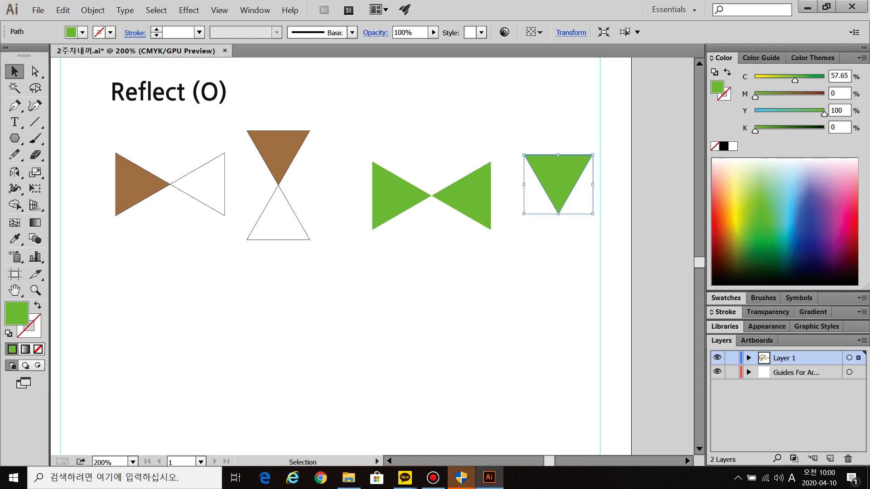
key(ctrl)
click(15, 172)
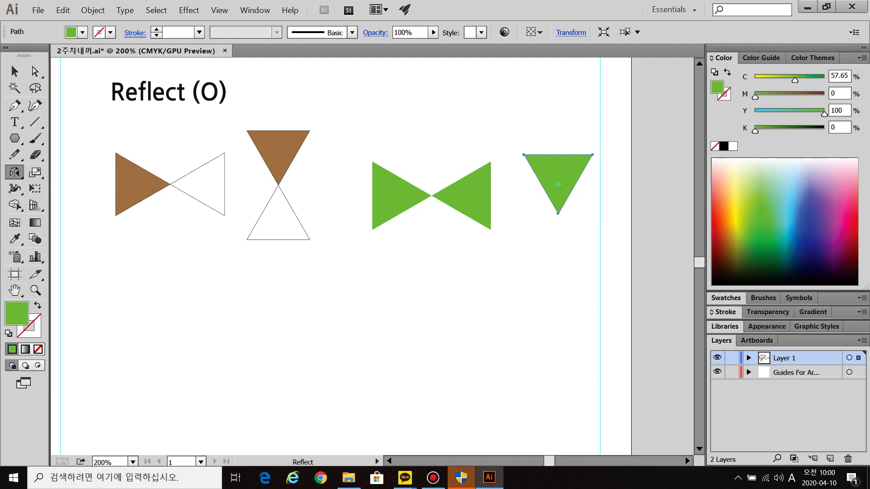
key(ctrl)
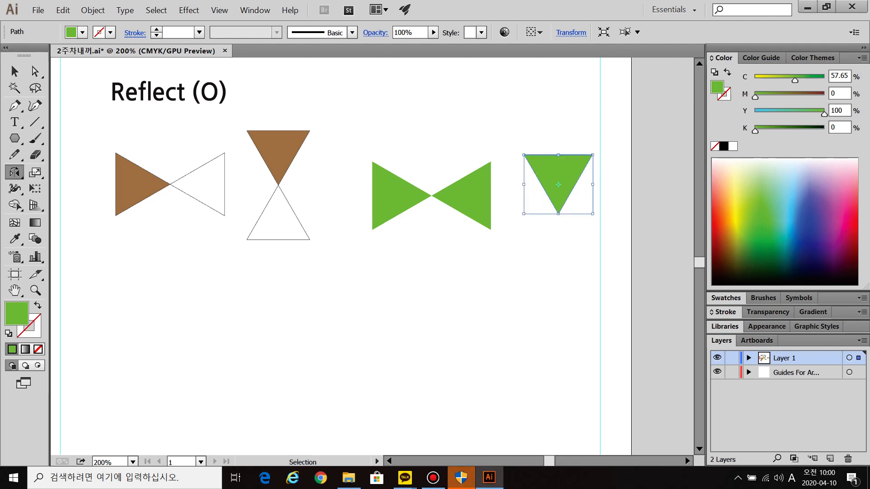
key(ctrl)
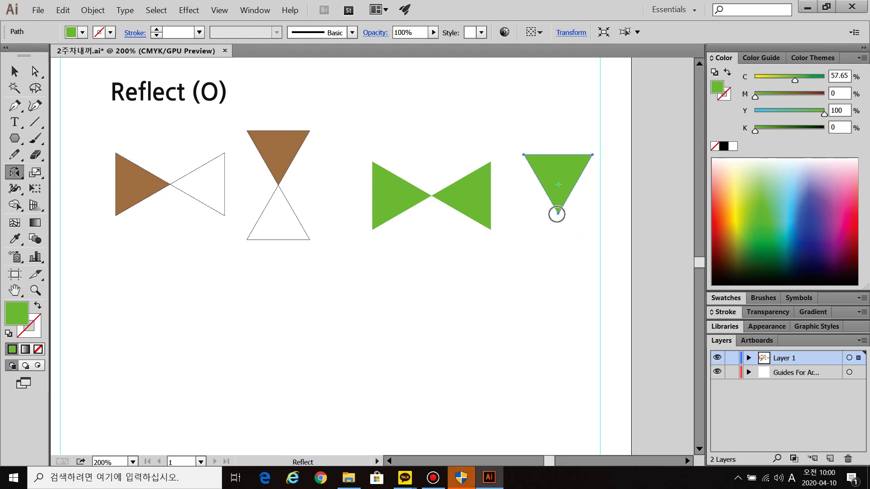
alt+click(558, 214)
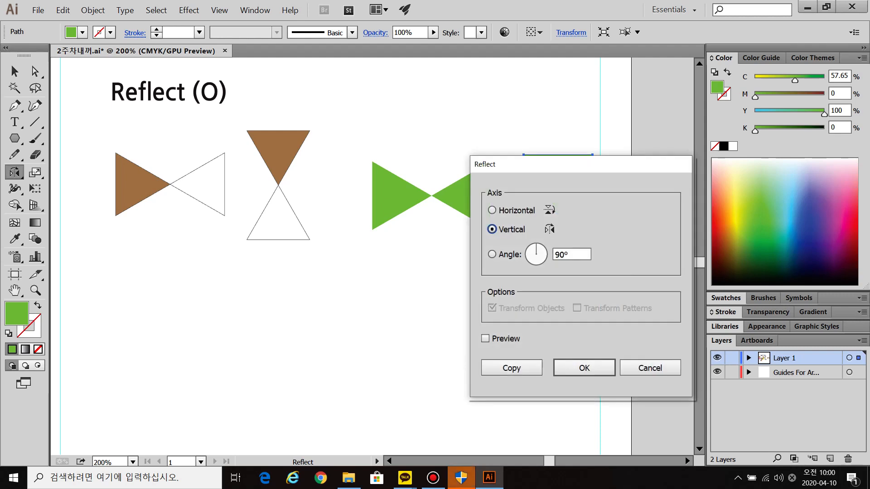
drag(562, 165, 263, 163)
click(193, 208)
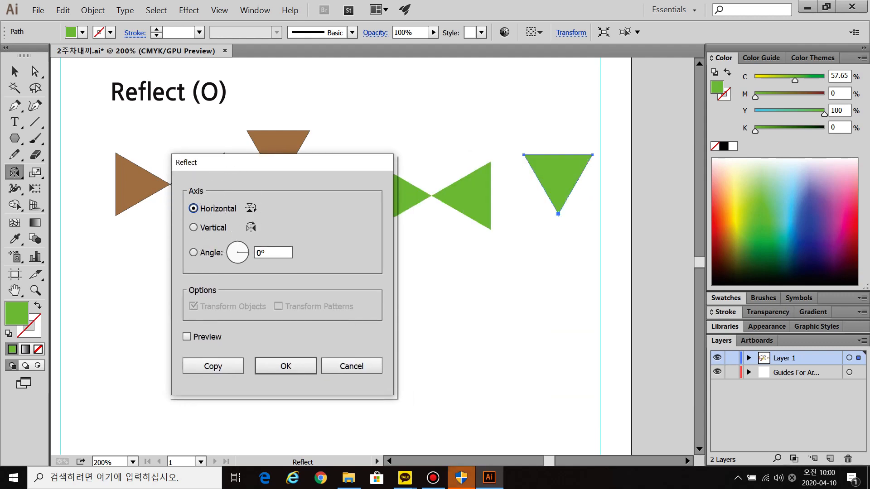
click(213, 367)
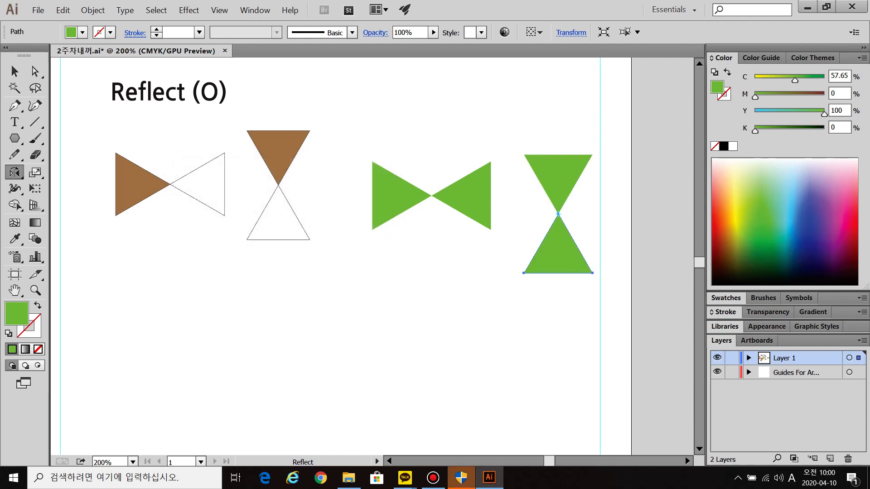
Look over the heart, butterfly and alarm clock examples and the unfinished gray shapes below them.
click(14, 68)
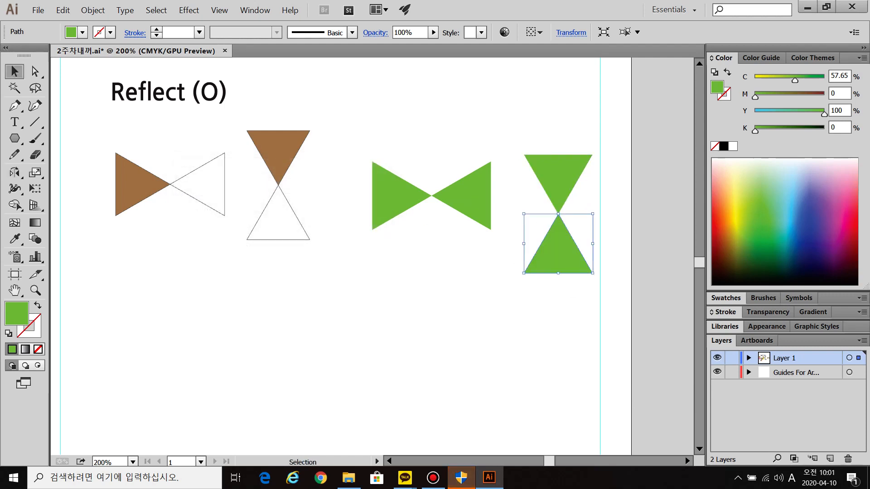
key(ctrl+1)
drag(349, 408, 343, 219)
scroll(343, 318, up, 1)
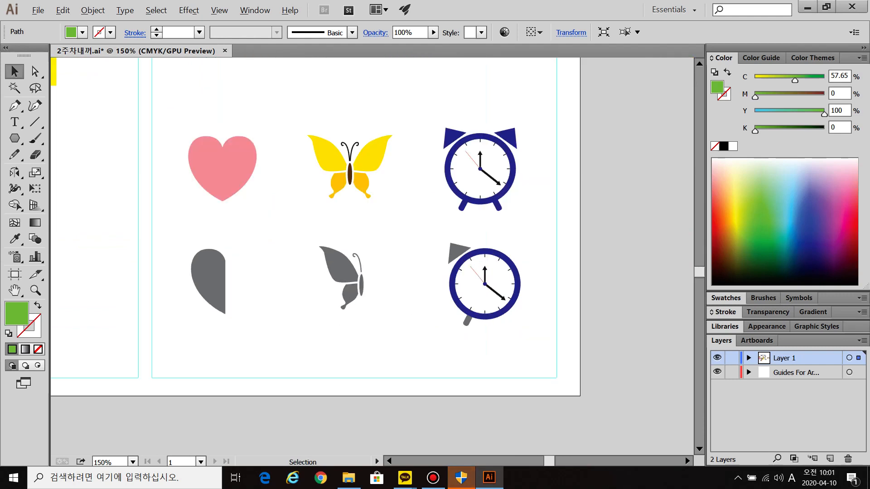
drag(211, 262, 562, 340)
click(562, 340)
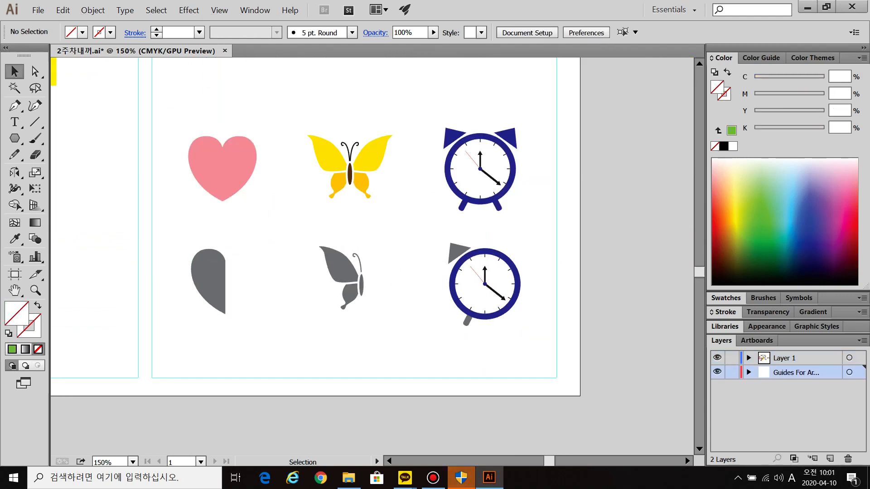
drag(196, 246, 558, 361)
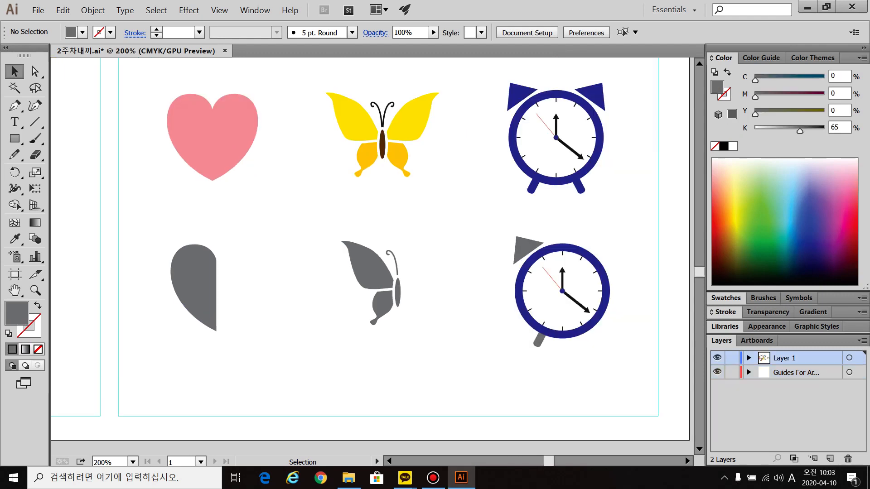
Reflect a copy of the gray half heart across a vertical axis on its straight edge to complete the heart.
click(194, 279)
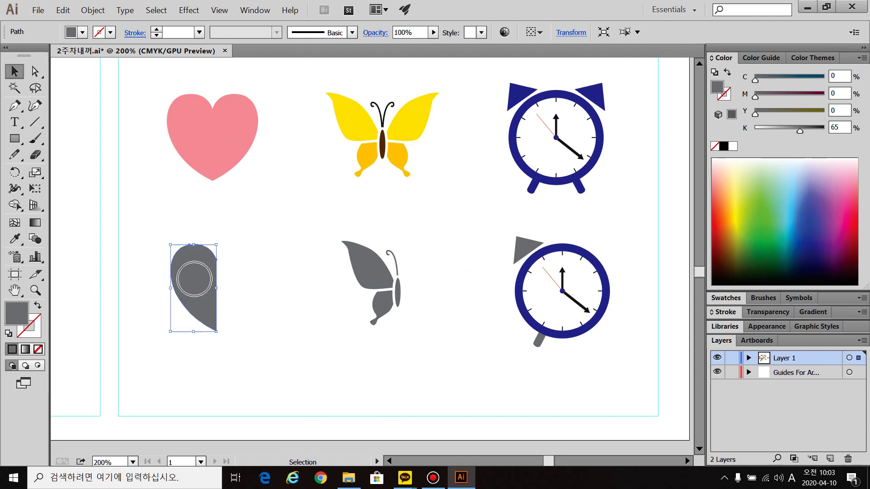
drag(15, 172, 45, 188)
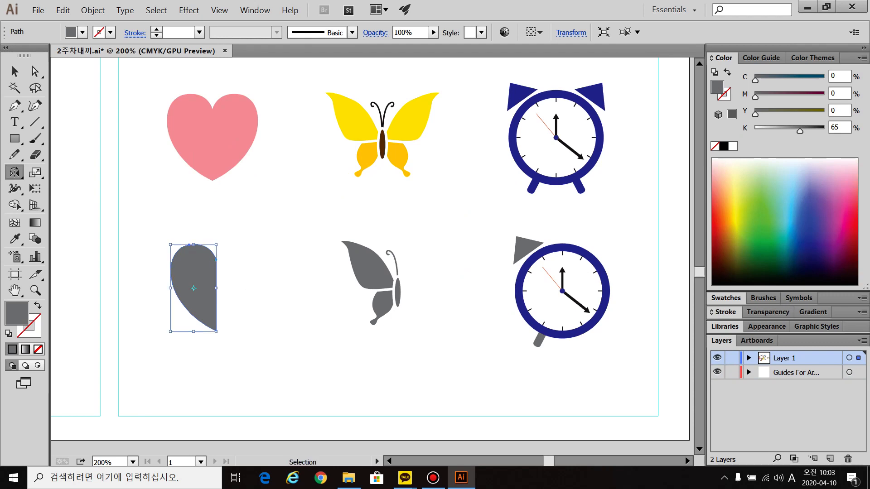
key(ctrl)
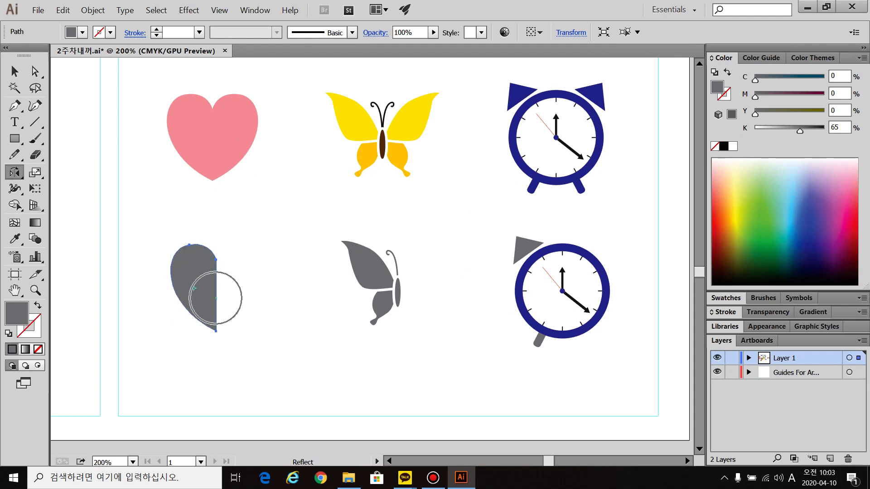
key(ctrl)
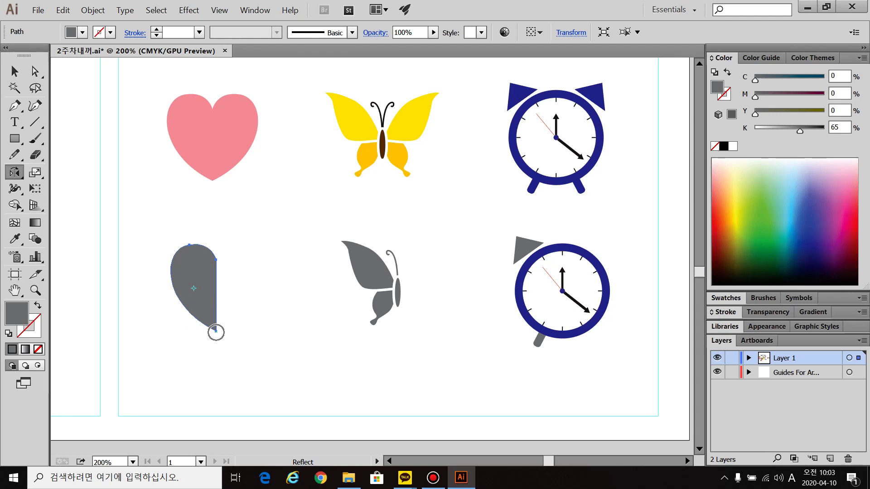
key(ctrl)
alt+click(216, 296)
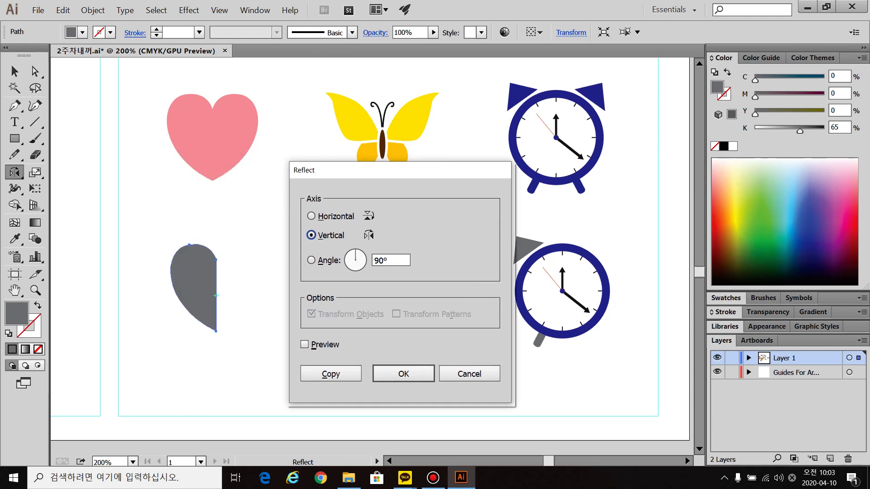
key(ctrl)
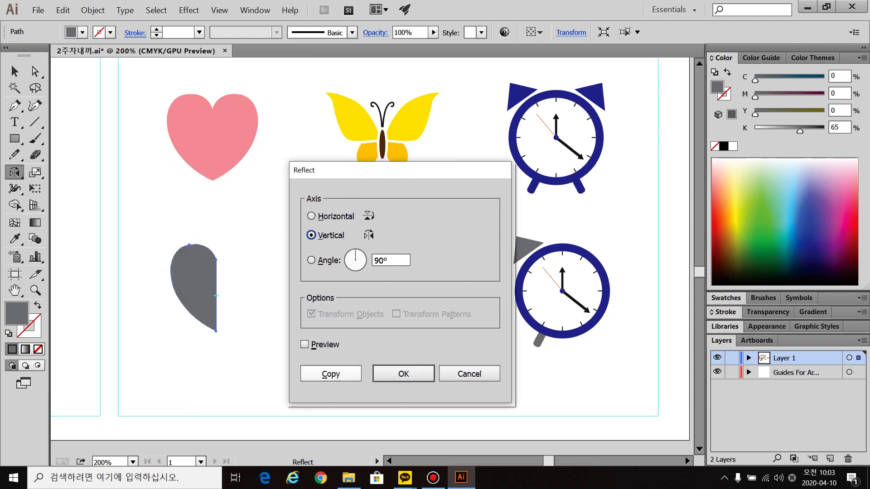
click(330, 374)
click(14, 72)
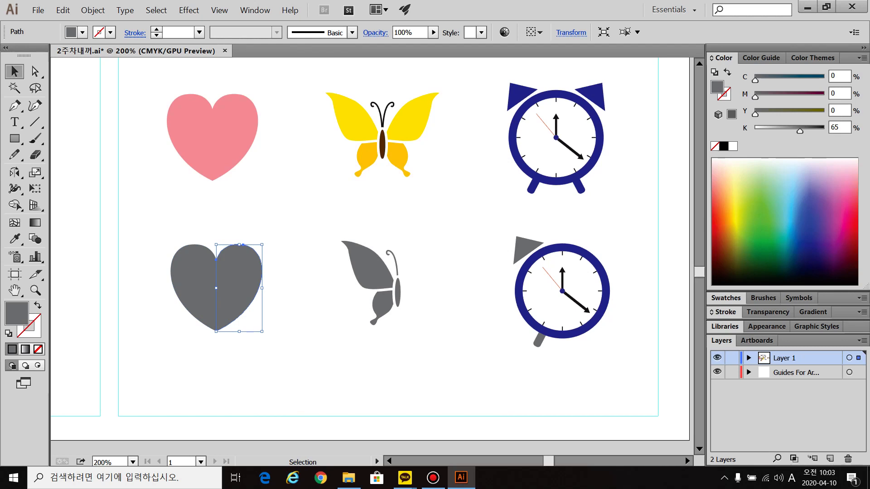
Fill both halves of the gray heart with light blue (C 30.33, M 18.03, Y 0, K 0).
drag(155, 215, 284, 335)
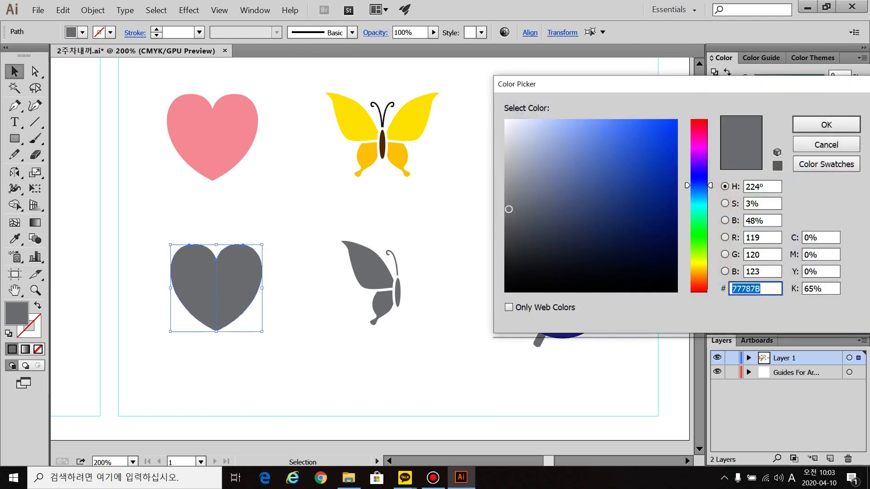
text(A9C2FF)
key(Return)
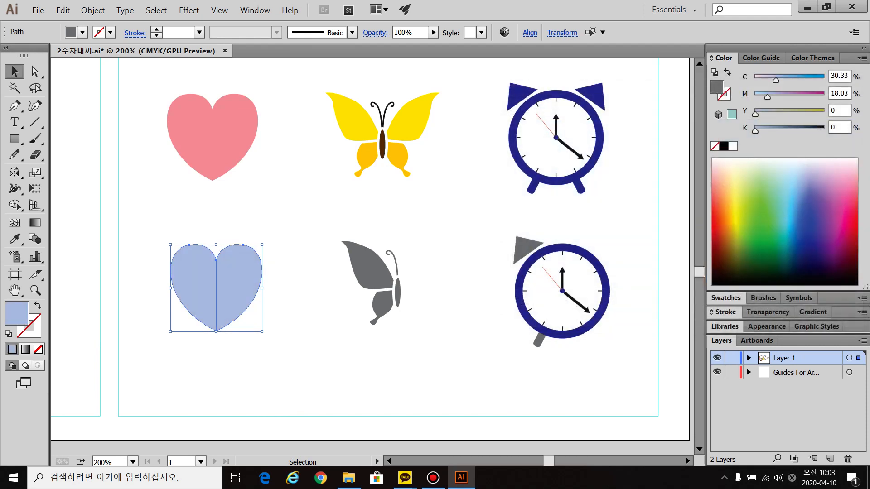
key(ctrl+shift+a)
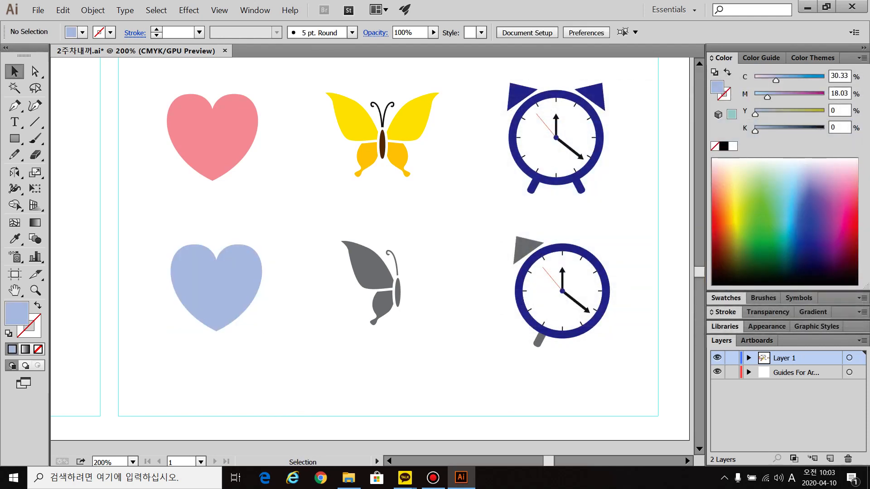
Fill the unfinished butterfly's body with dark brown and its antenna with black.
click(398, 293)
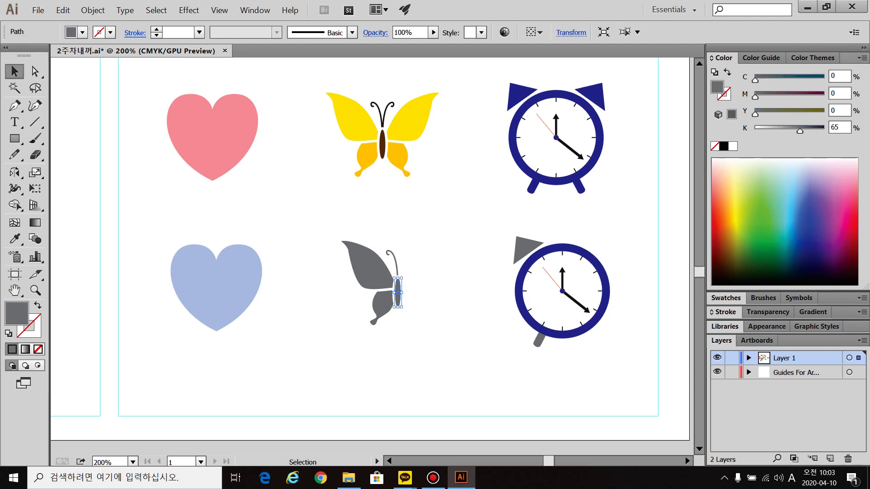
click(724, 257)
click(390, 254)
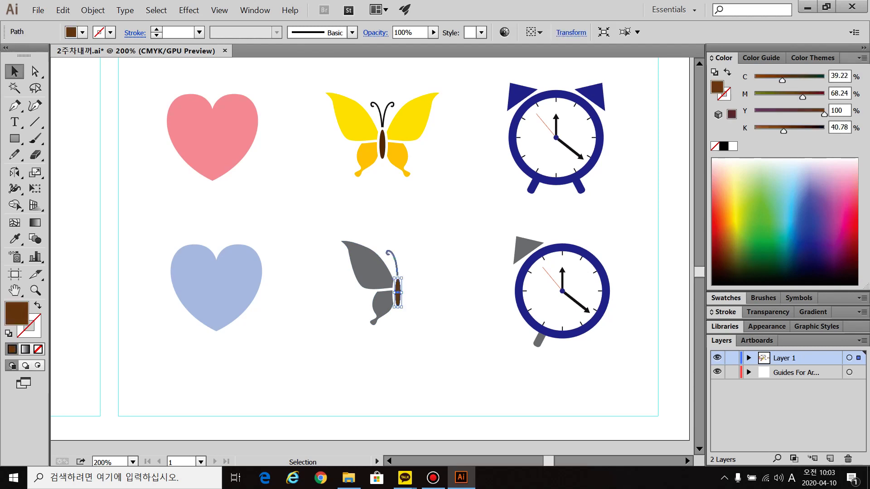
click(724, 284)
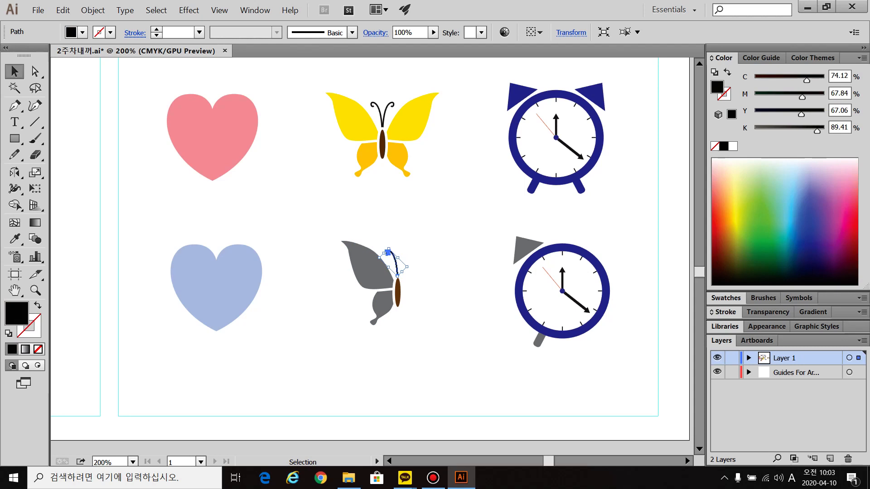
click(444, 267)
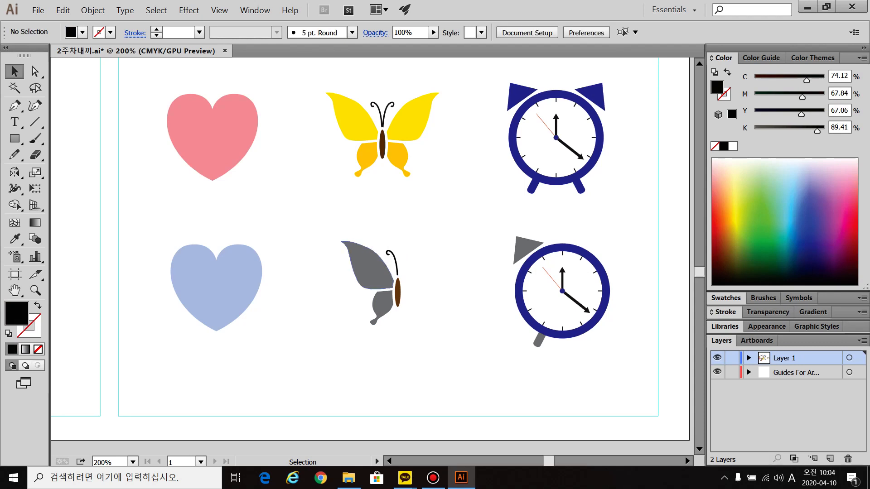
click(367, 267)
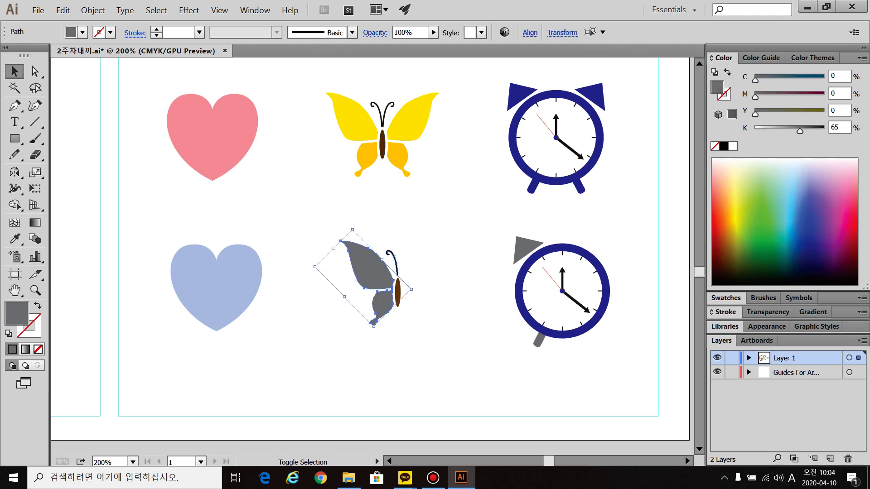
shift+click(390, 254)
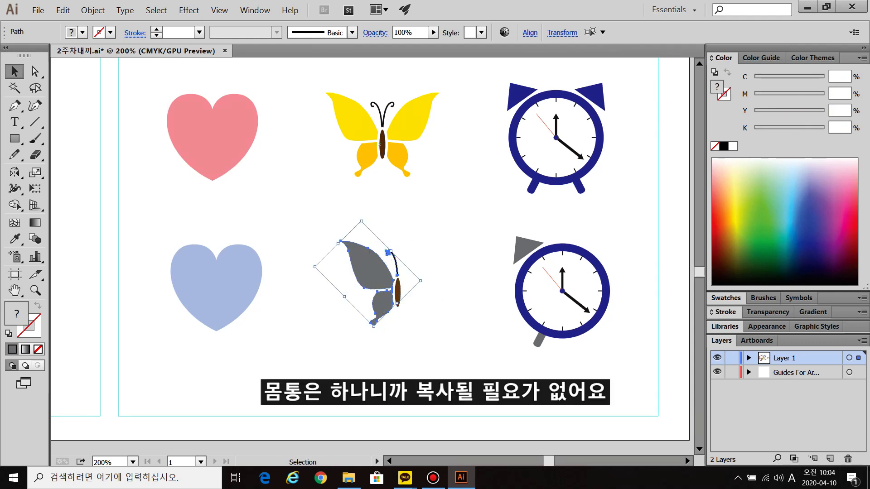
key(ctrl)
key(ctrl)
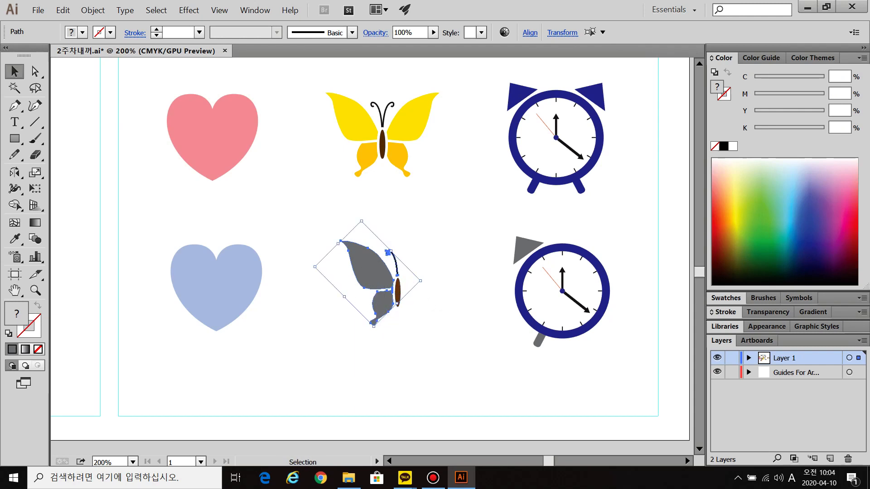
click(433, 297)
Fill the butterfly's upper wing with yellow (C 9.41, Y 97.25) and its lower wing with orange (M 21.18, Y 99.61).
click(373, 270)
click(737, 212)
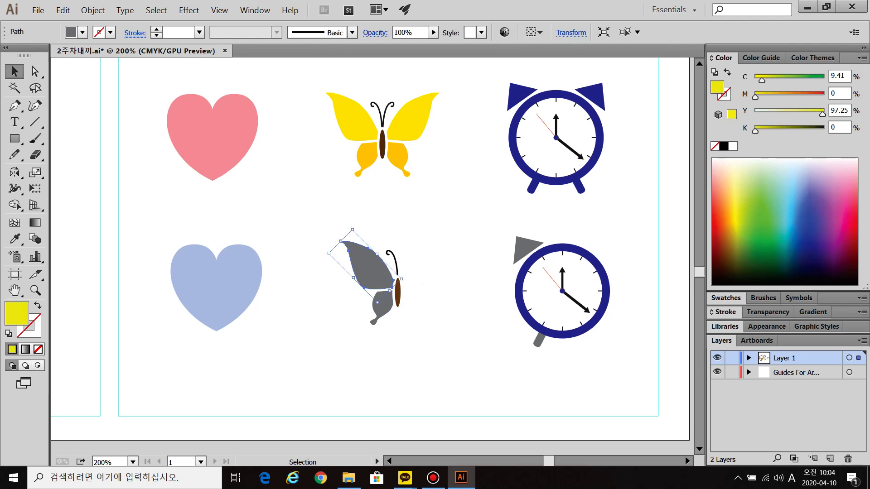
click(376, 313)
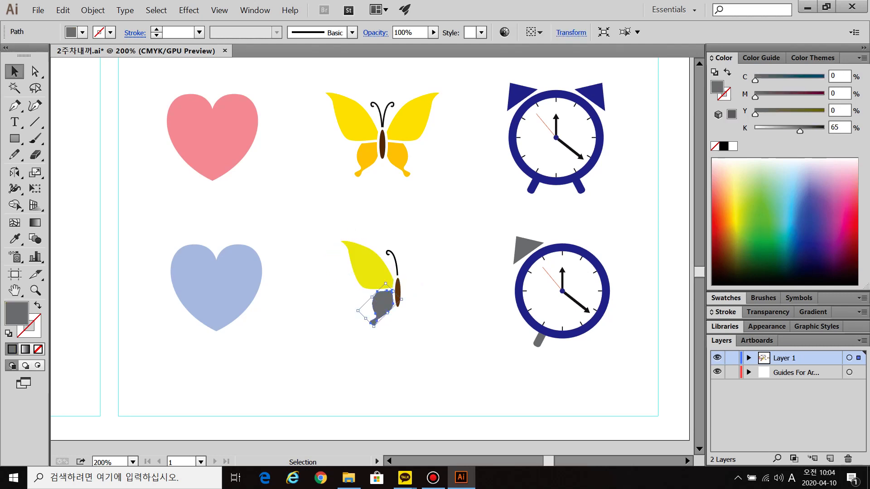
click(730, 216)
click(446, 294)
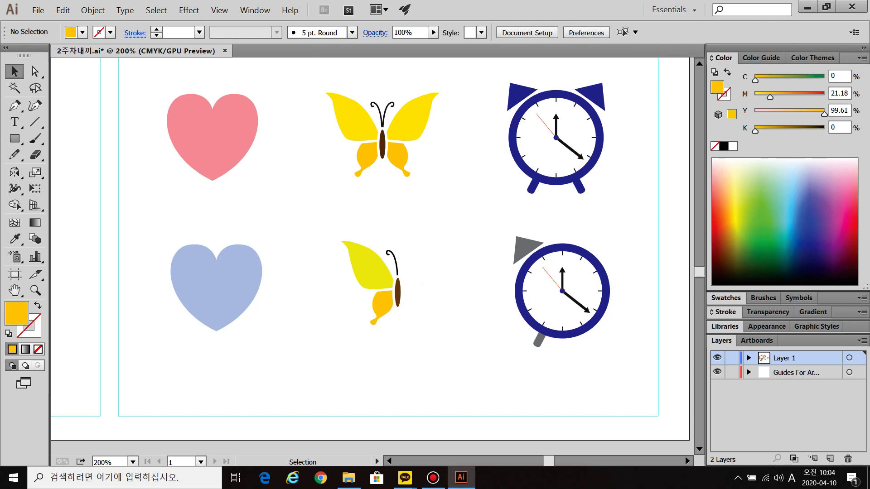
Reflect a copy of the butterfly's antenna and both wings across a vertical axis through the center of its body.
click(395, 262)
shift+click(374, 269)
shift+click(383, 304)
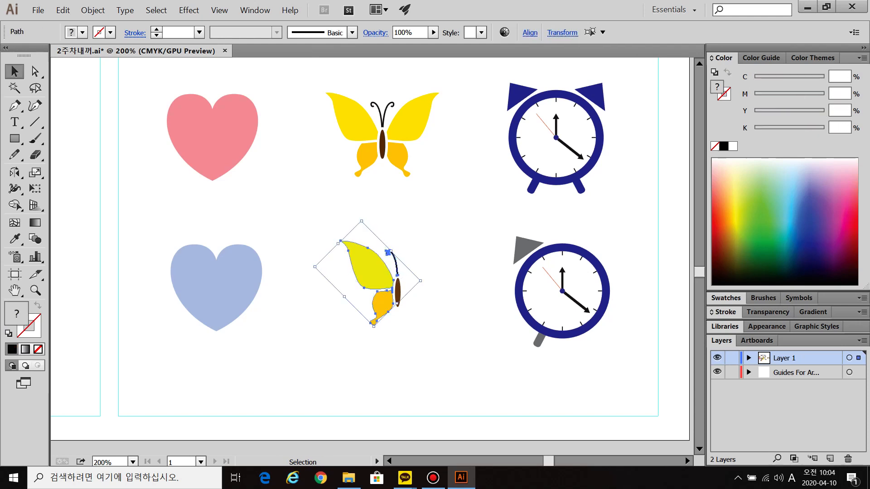
scroll(446, 324, up, 2)
scroll(349, 254, up, 2)
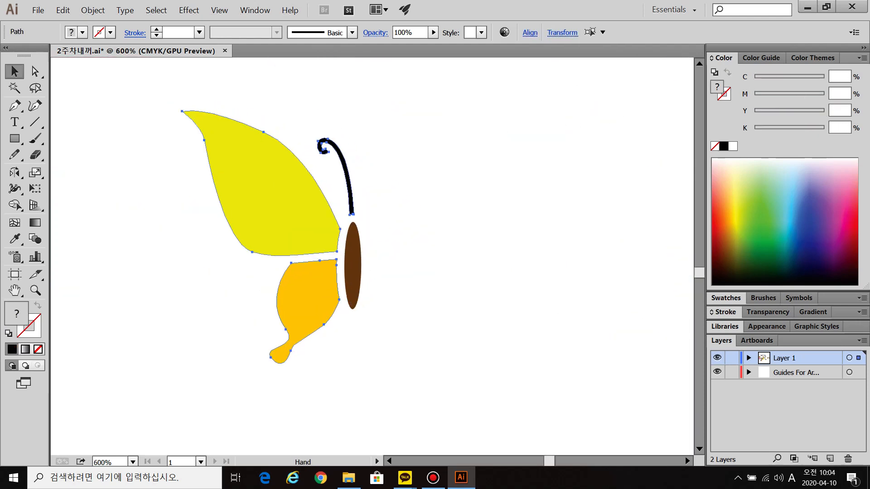
click(15, 173)
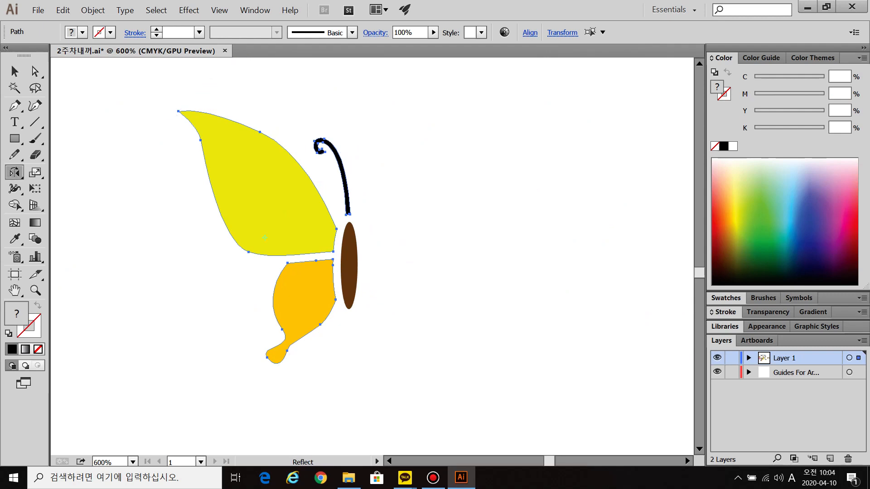
key(ctrl)
key(ctrl)
alt+click(349, 266)
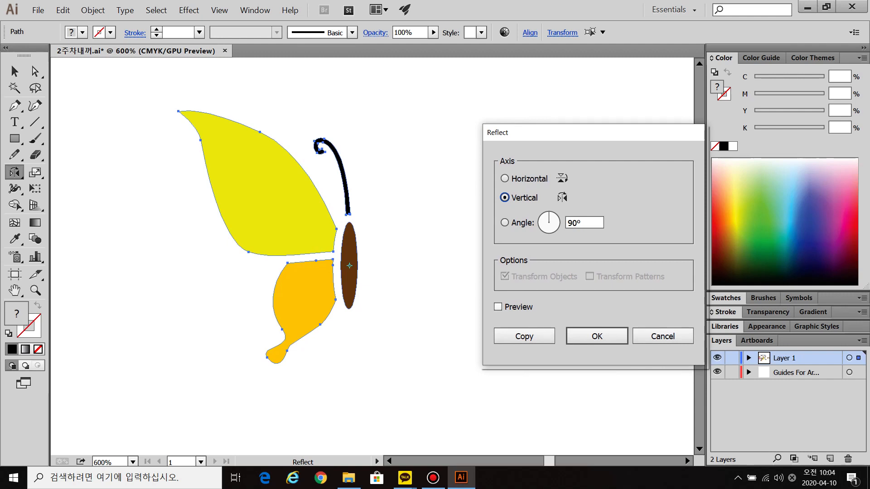
click(499, 307)
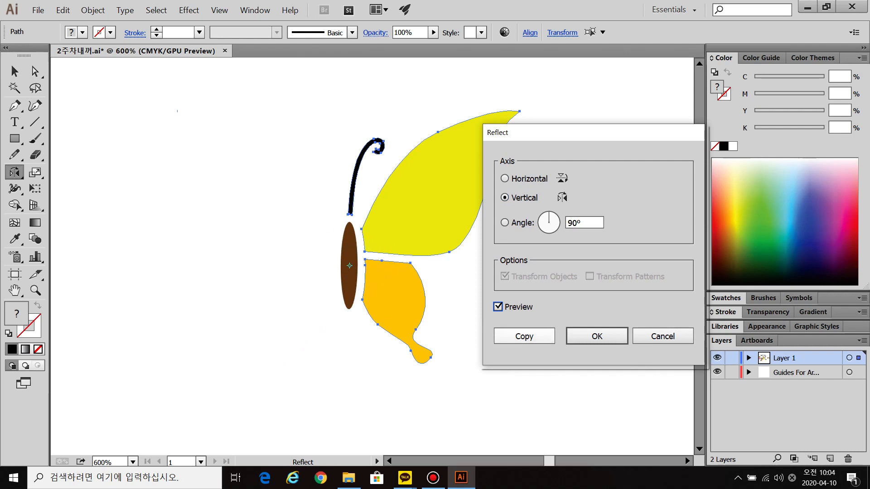
key(alt+c)
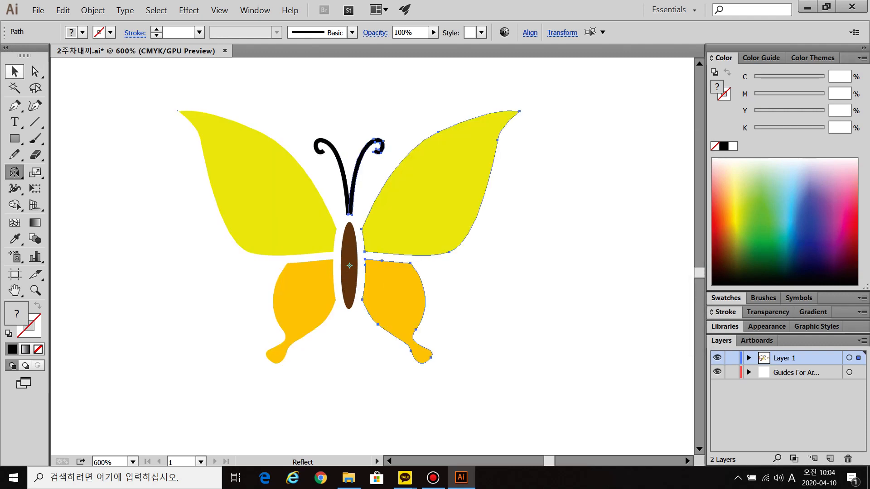
click(12, 66)
key(ctrl+shift+a)
Fill the unfinished alarm clock's gray bell and leg with the dark blue of its rim (C 100, M 100, Y 0, K 0).
key(ctrl+minus)
scroll(424, 303, right, 2)
drag(598, 253, 414, 257)
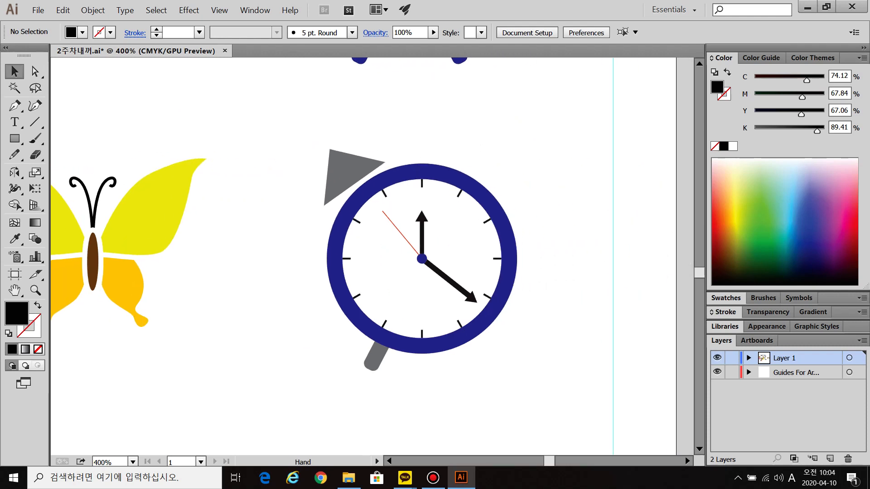
click(342, 172)
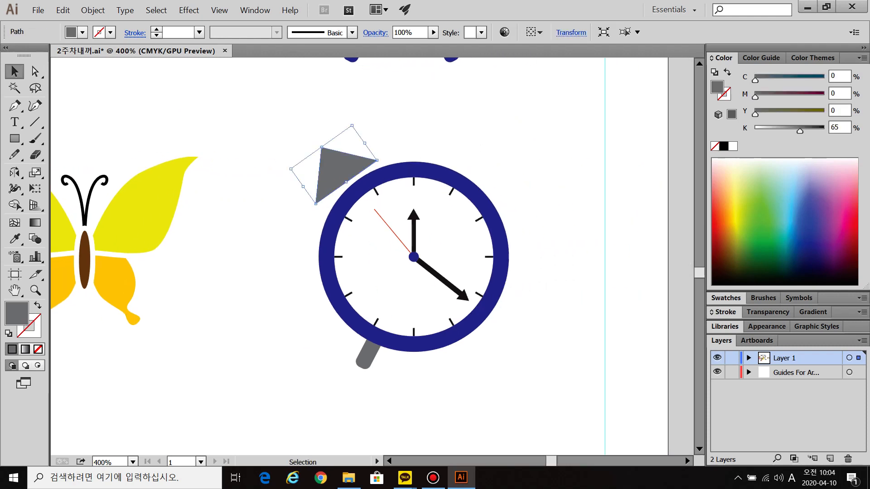
shift+click(368, 355)
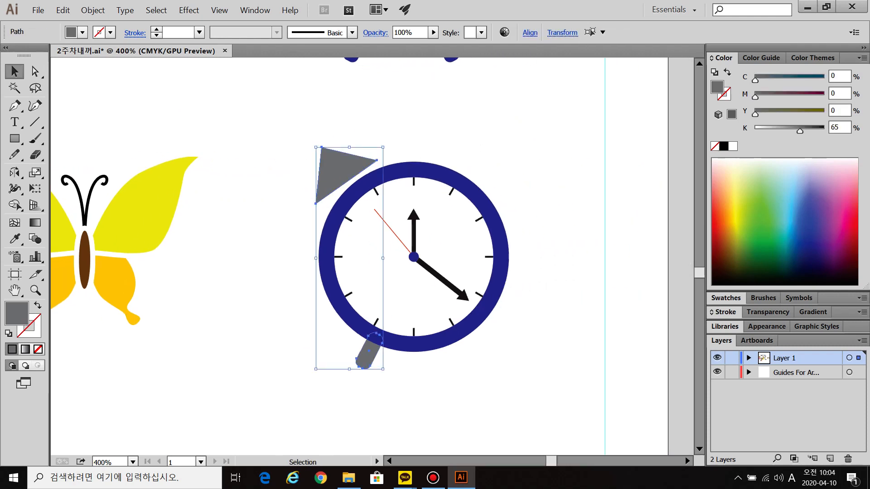
key(ctrl+shift+a)
scroll(488, 349, down, 1)
drag(378, 219, 349, 290)
click(348, 288)
shift+click(369, 424)
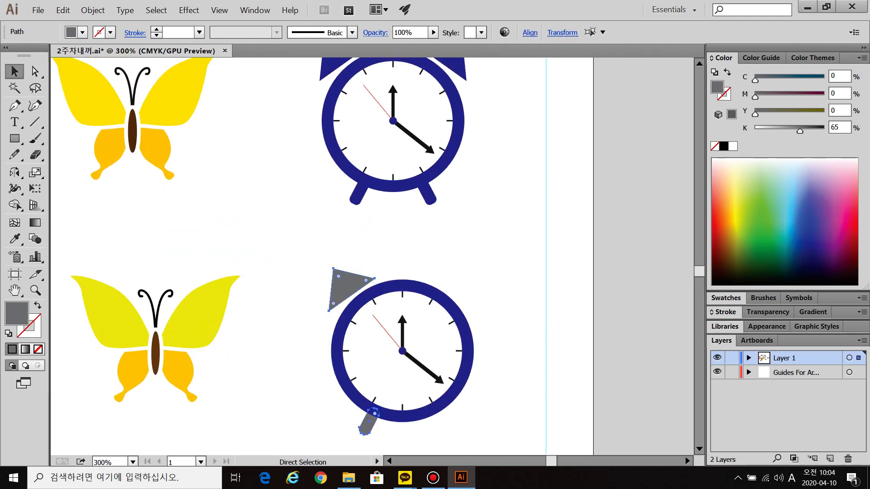
click(15, 239)
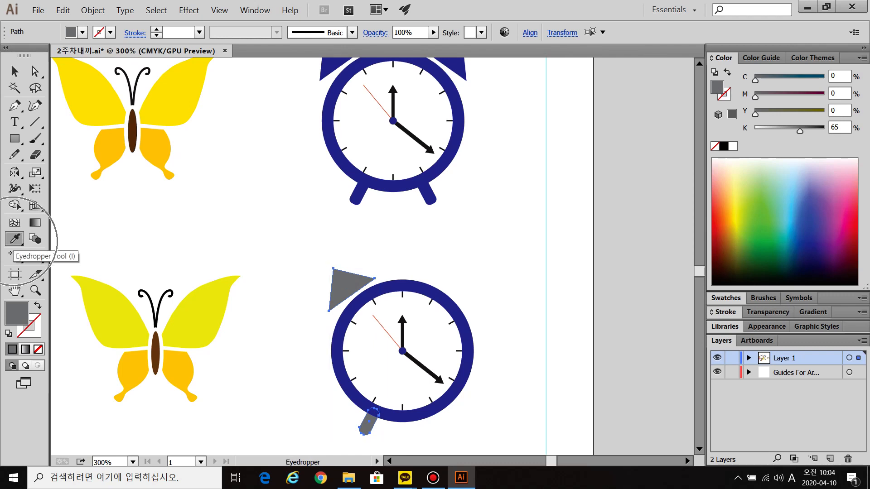
click(423, 291)
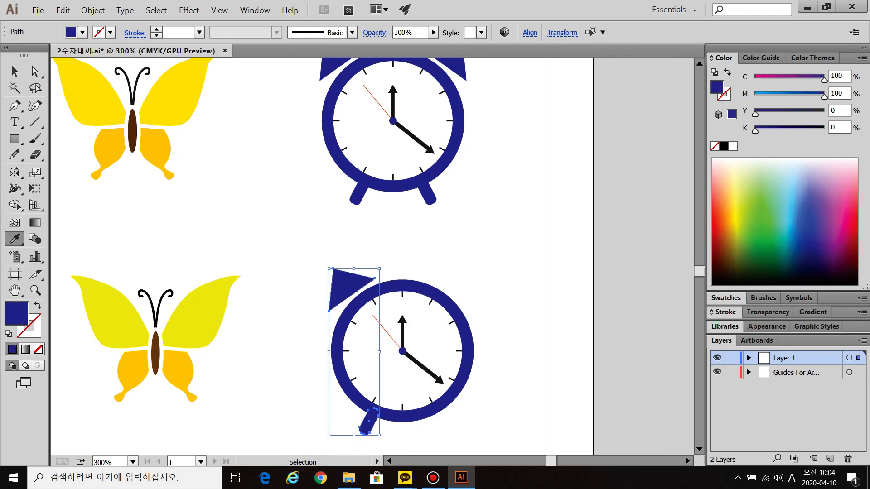
click(14, 72)
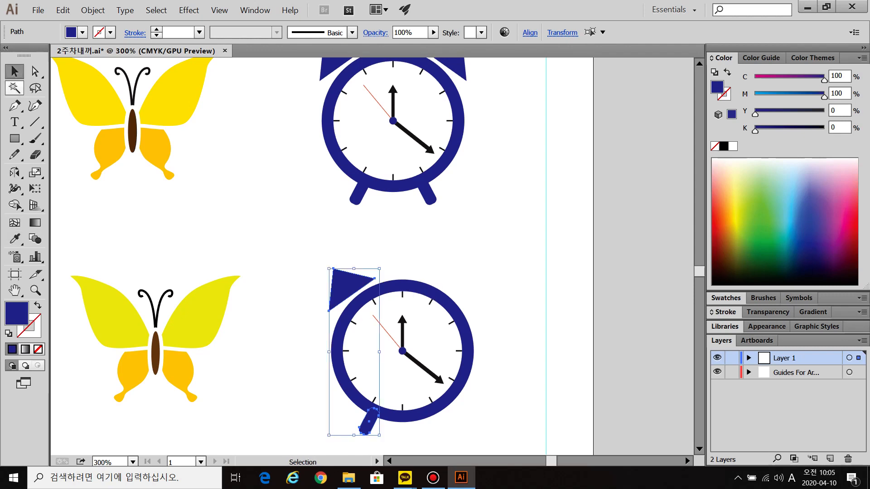
Reflect a copy of the alarm clock's bell and leg across a vertical axis through the center of its dial.
click(290, 253)
drag(345, 292, 345, 211)
drag(298, 153, 386, 338)
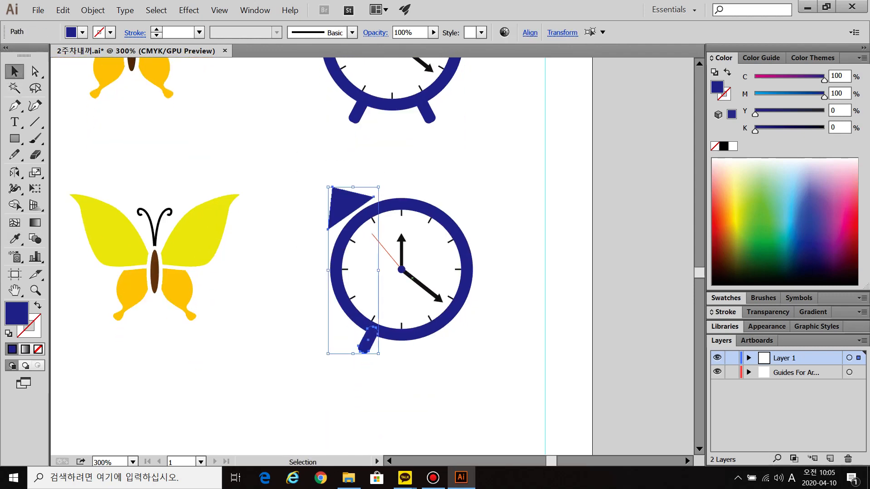
key(ctrl)
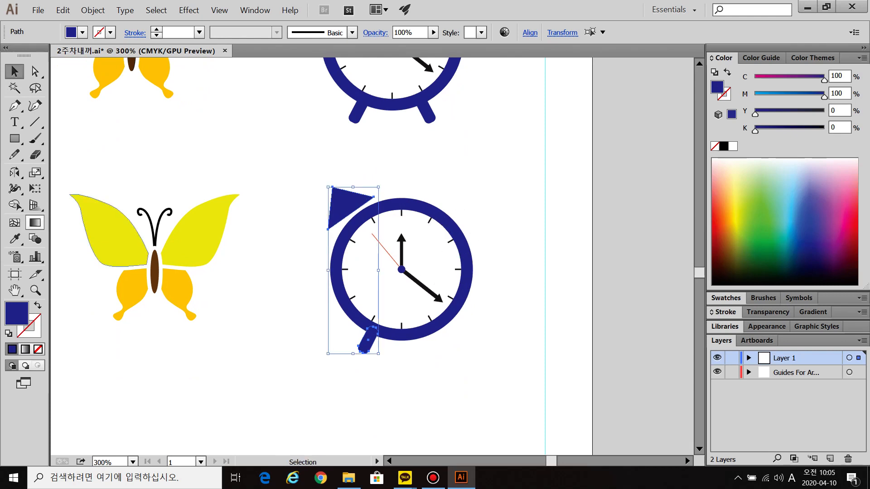
click(14, 173)
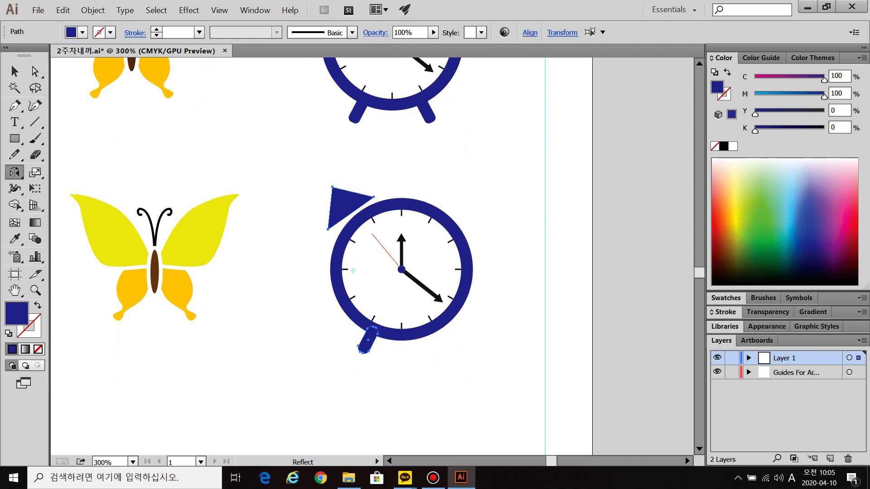
key(ctrl)
key(ctrl)
key(ctrl)
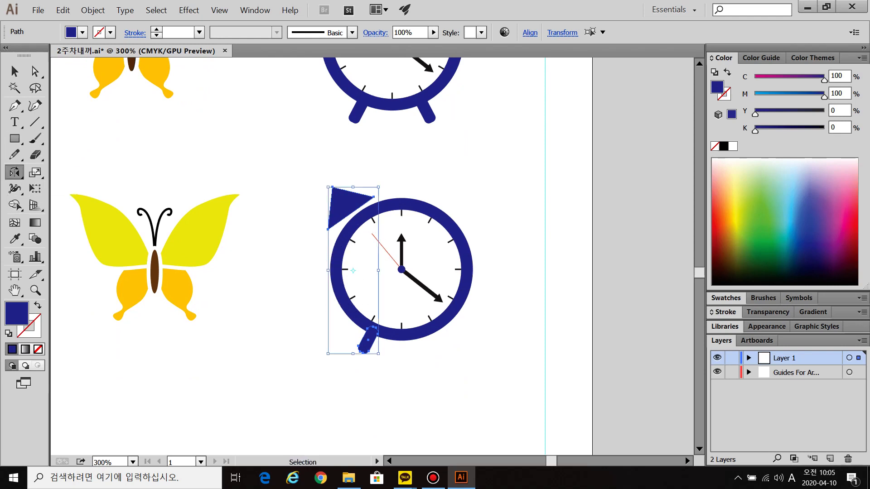
scroll(421, 300, up, 2)
key(ctrl)
key(ctrl)
key(ctrl)
key(ctrl)
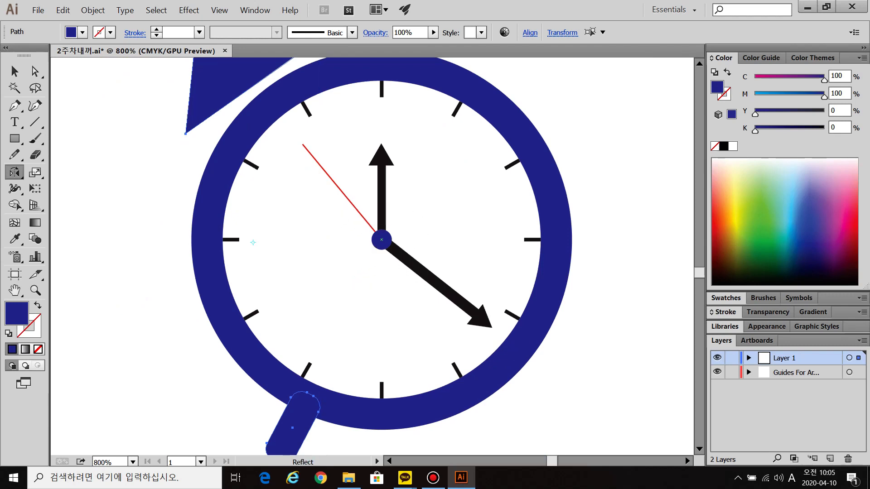
alt+click(382, 239)
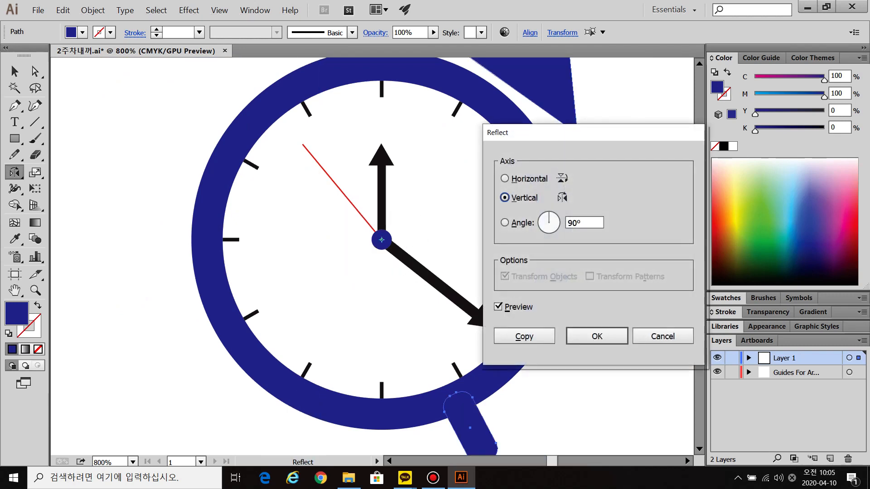
click(541, 337)
scroll(544, 338, down, 3)
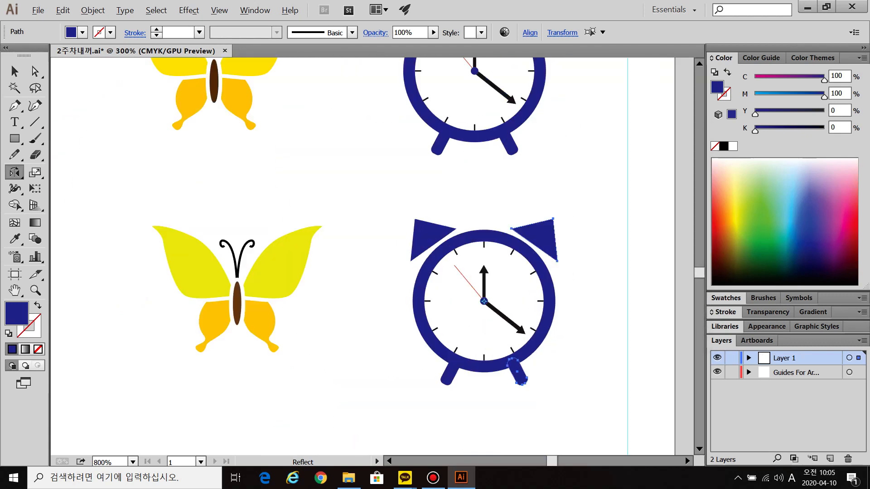
click(15, 72)
click(228, 211)
Close the finished 2주차내꺼.ai document.
scroll(228, 211, down, 2)
drag(228, 212, 345, 277)
scroll(413, 375, down, 4)
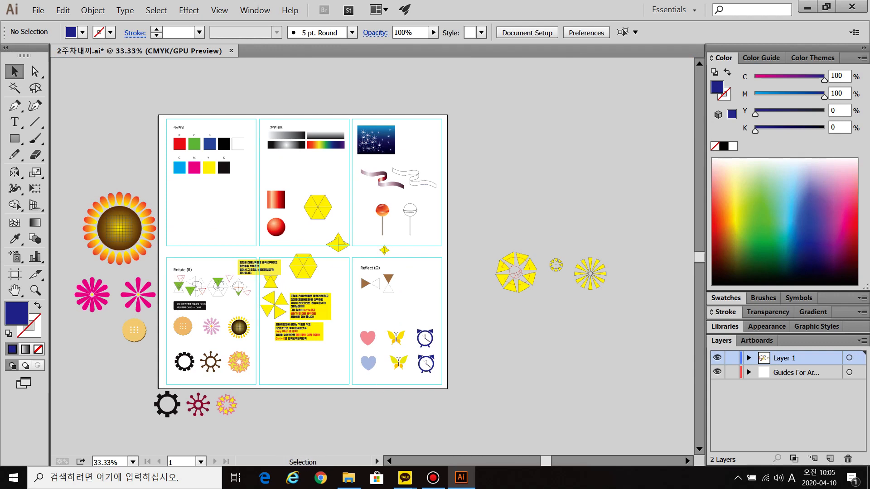
key(ctrl+w)
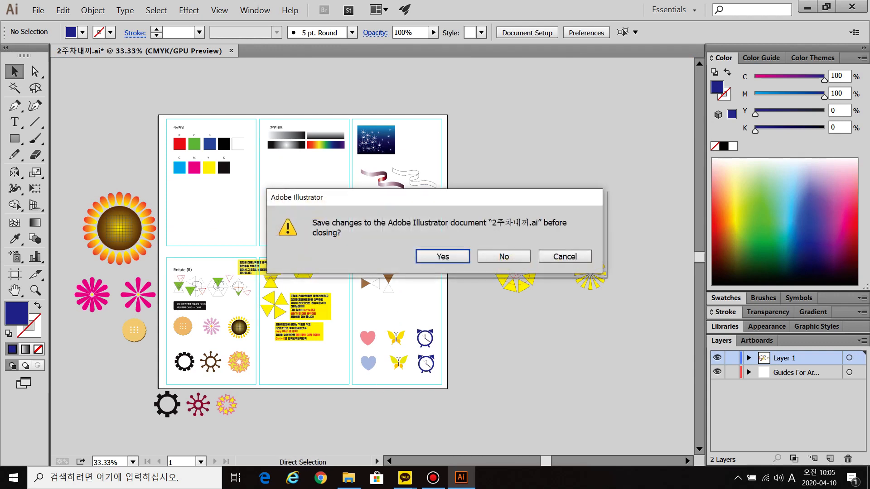
key(Escape)
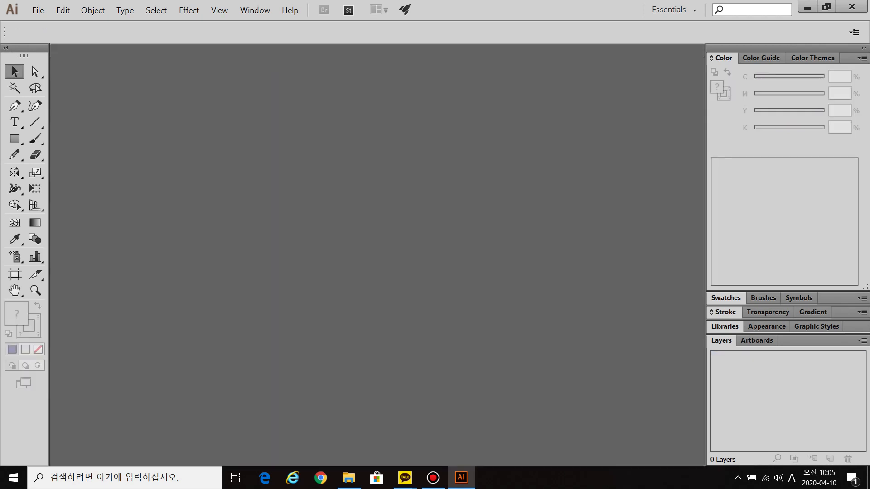
Open 3. 변형툴,어렌지,얼라인,펜툴.ai from the Desktop and retain the 9-slice scaling option for symbols.
key(ctrl+o)
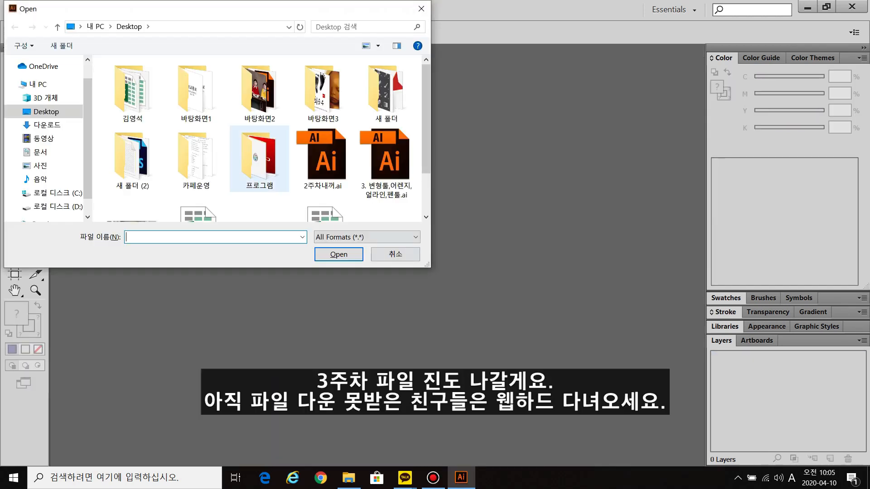
double_click(386, 163)
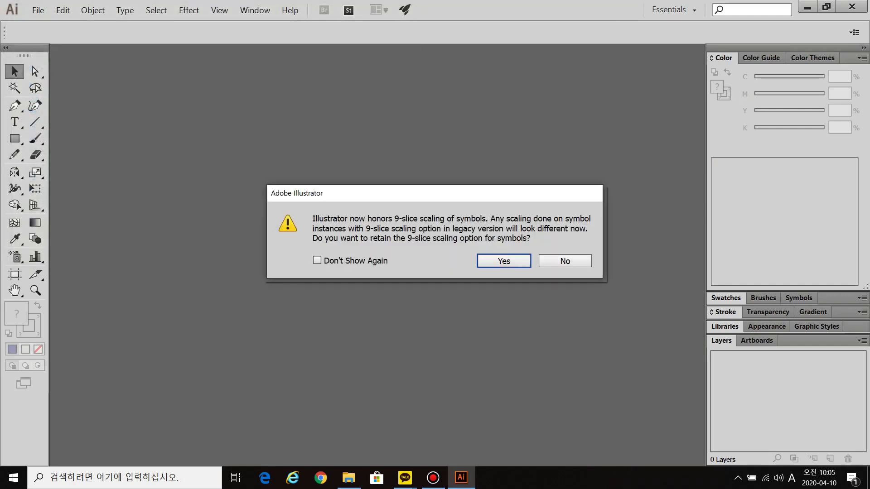
key(Return)
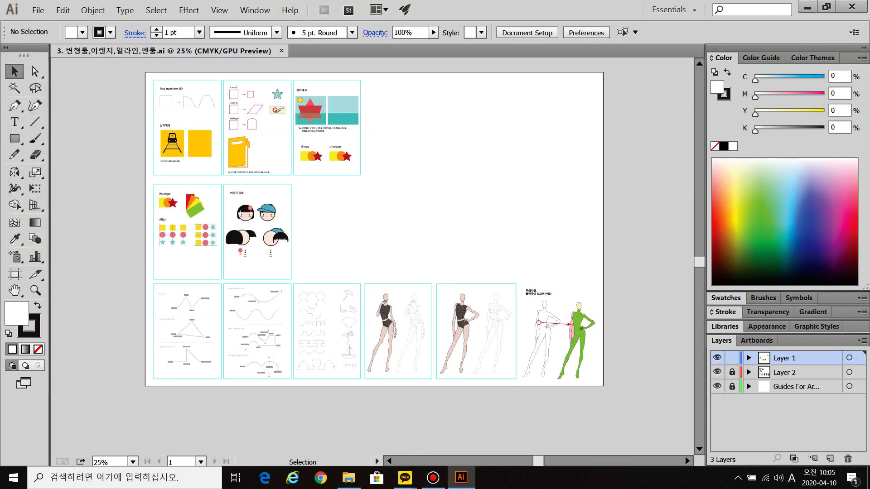
Look through the worksheet's transform, group, arrange, align and path-drawing exercises.
scroll(170, 101, up, 3)
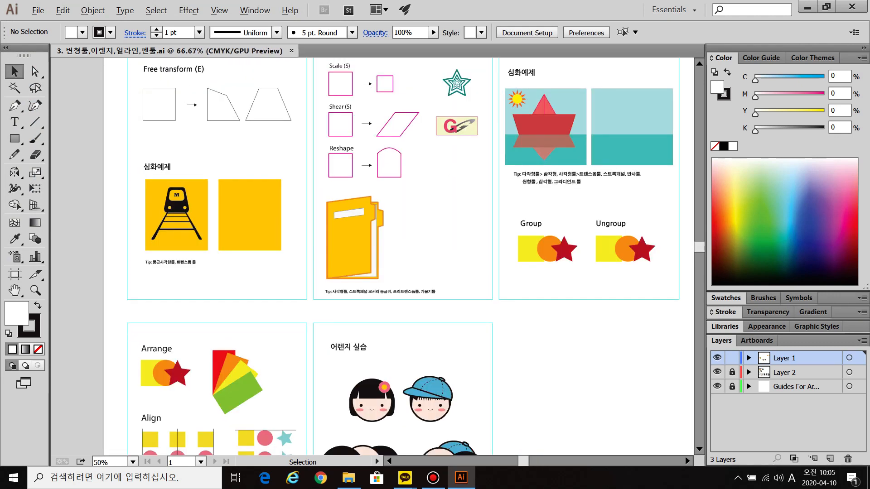
drag(170, 101, 189, 164)
key(ctrl)
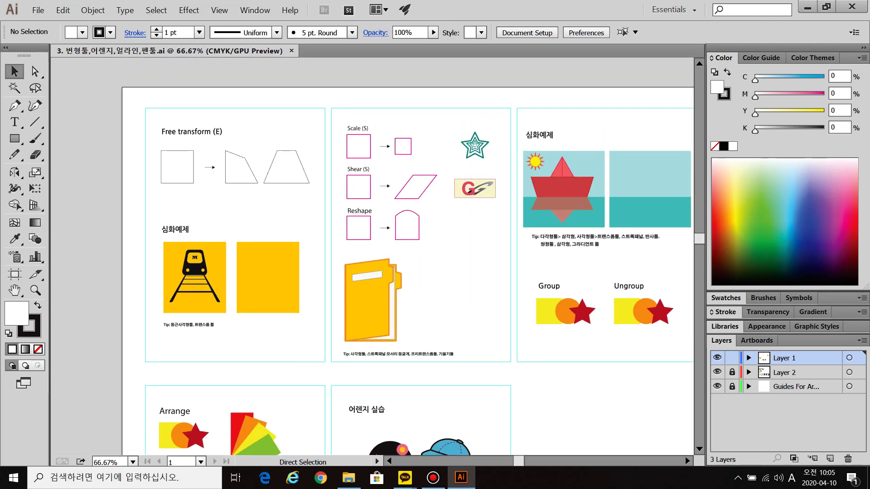
key(ctrl)
drag(633, 285, 600, 147)
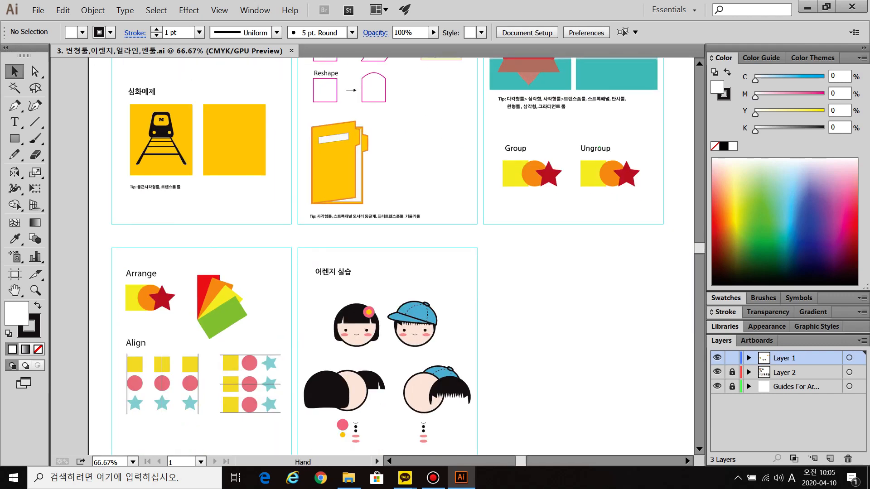
key(ctrl)
drag(547, 170, 589, 77)
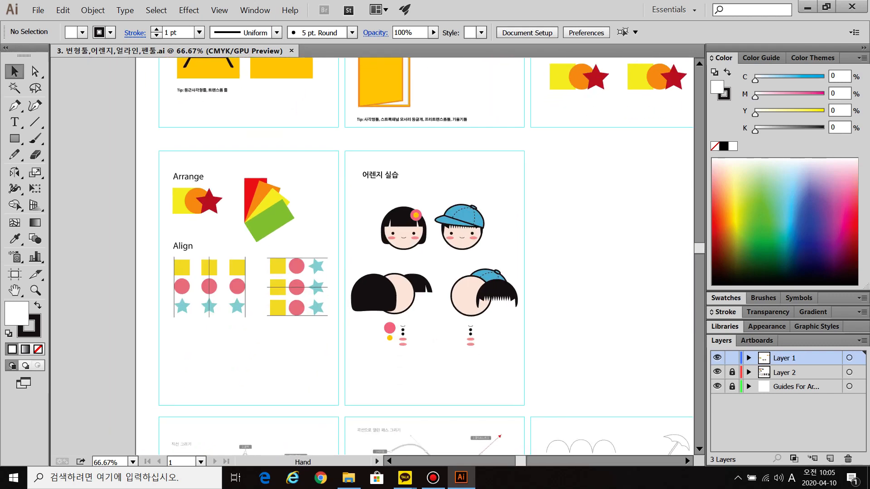
drag(444, 407, 366, 140)
key(ctrl)
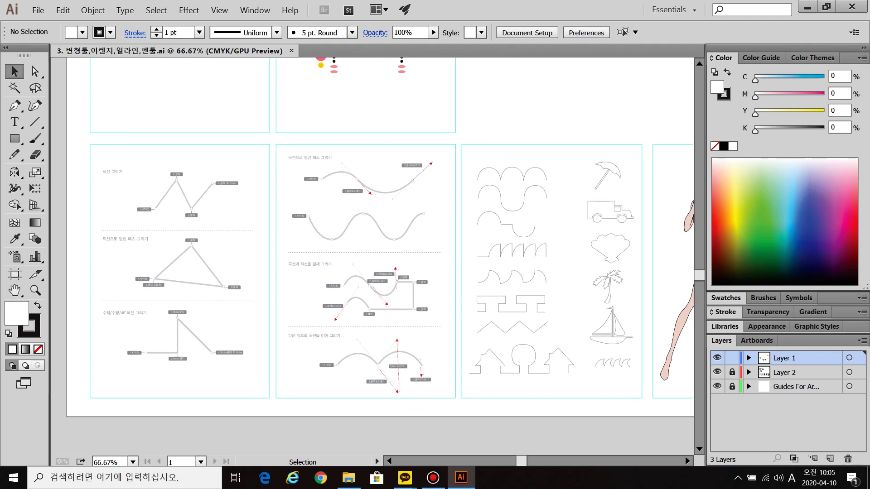
drag(336, 59, 381, 306)
drag(362, 231, 398, 395)
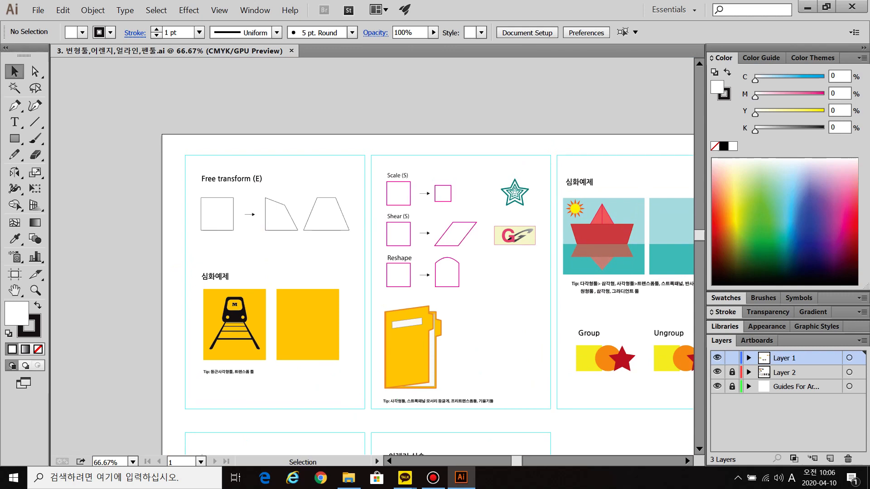
Try shaping a rectangle above the Free transform heading into a trapezoid by moving its upper corners inward with Direct Selection, and delete it.
scroll(250, 186, up, 2)
key(ctrl)
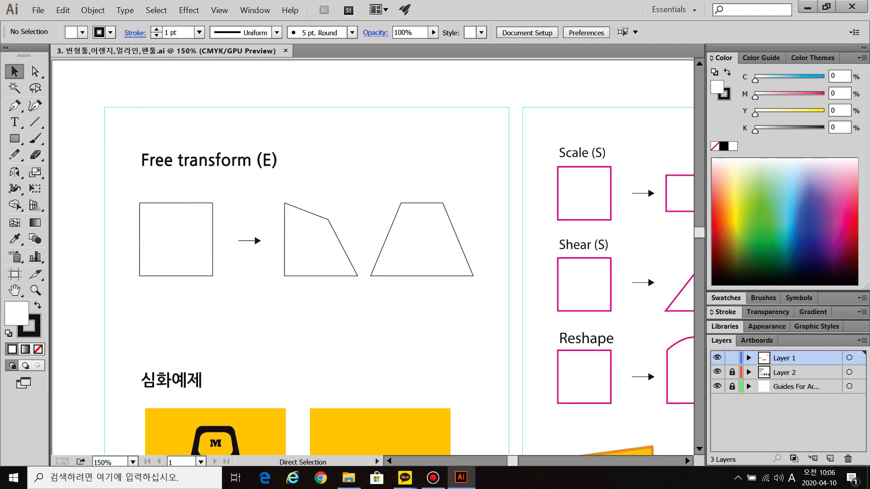
key(ctrl)
key(m)
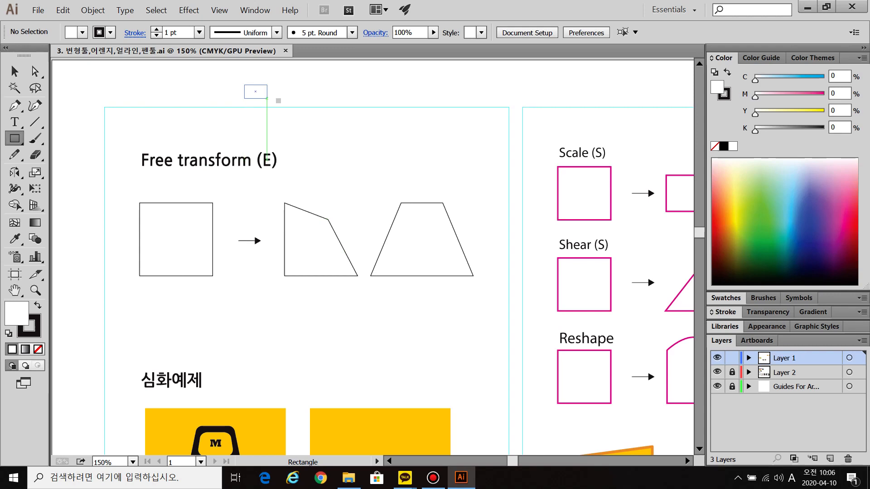
drag(244, 85, 316, 136)
key(ctrl)
key(a)
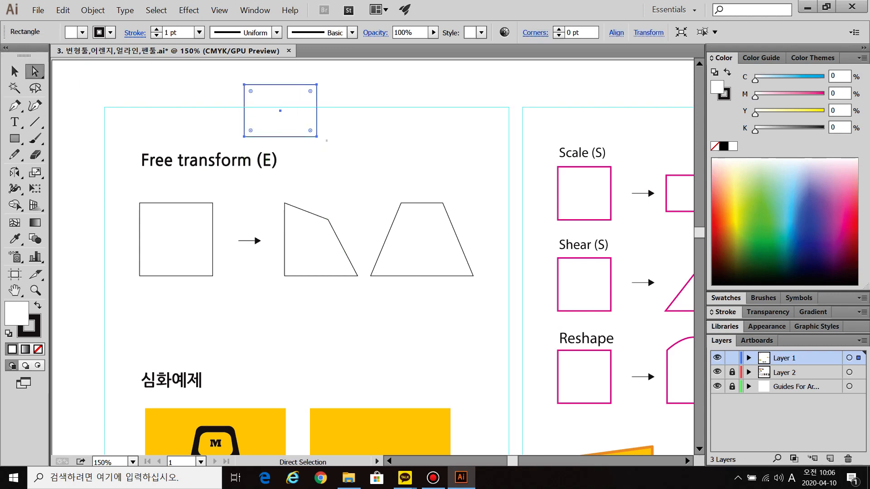
drag(317, 85, 262, 92)
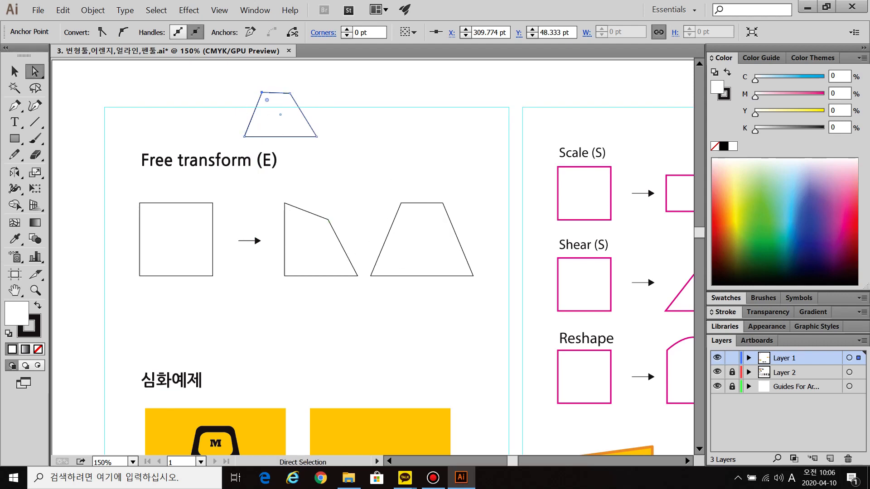
key(Delete)
key(Delete)
Draw a square over the Free transform example square, place it above the trapezoid example and fill it yellow (C 13.73, M 0, Y 100, K 0).
click(15, 139)
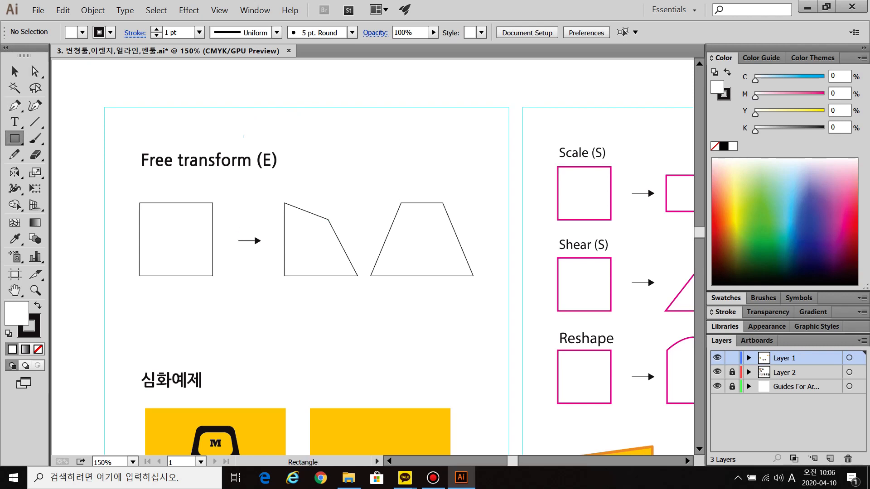
drag(139, 203, 213, 275)
key(v)
drag(176, 239, 375, 158)
key(ctrl+equal)
scroll(371, 267, up, 2)
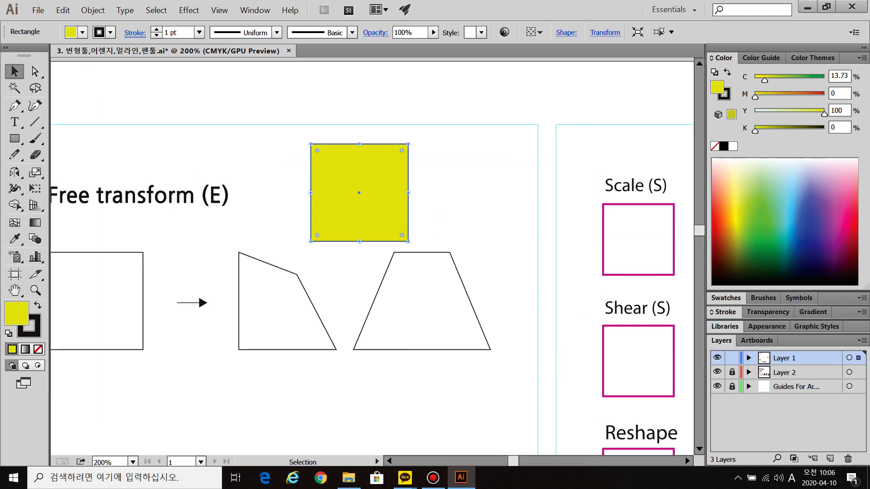
Enlarge the yellow square slightly from its upper-right corner with the Free Transform tool.
key(e)
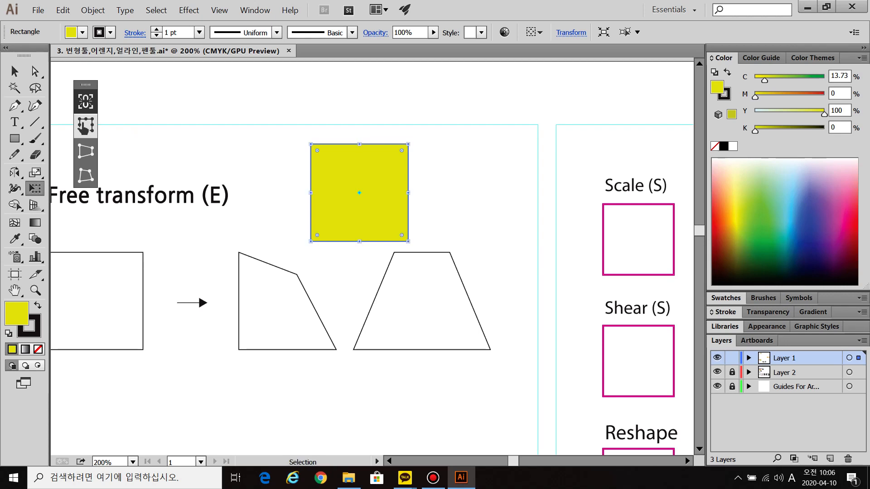
key(space)
drag(299, 208, 334, 174)
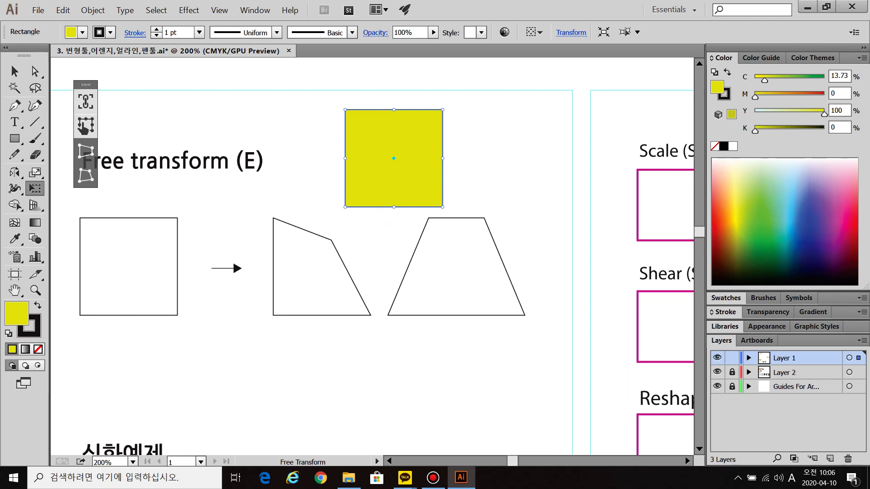
mouse_move(443, 109)
mouse_down()
mouse_move(407, 145)
mouse_move(452, 101)
mouse_up()
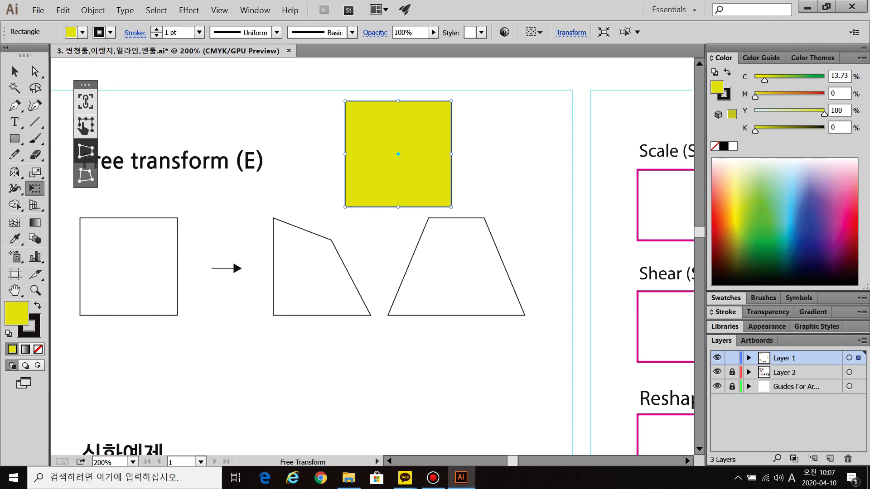
Try turning the yellow square into a trapezoid with Perspective Distort, narrowing its top edge and widening its base.
click(86, 151)
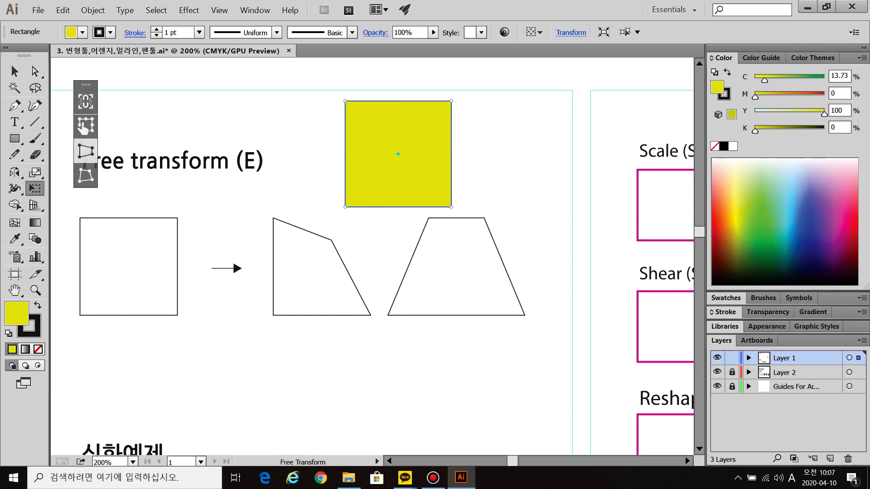
mouse_move(451, 101)
mouse_down()
mouse_move(430, 101)
mouse_move(452, 100)
mouse_up()
drag(480, 206, 511, 205)
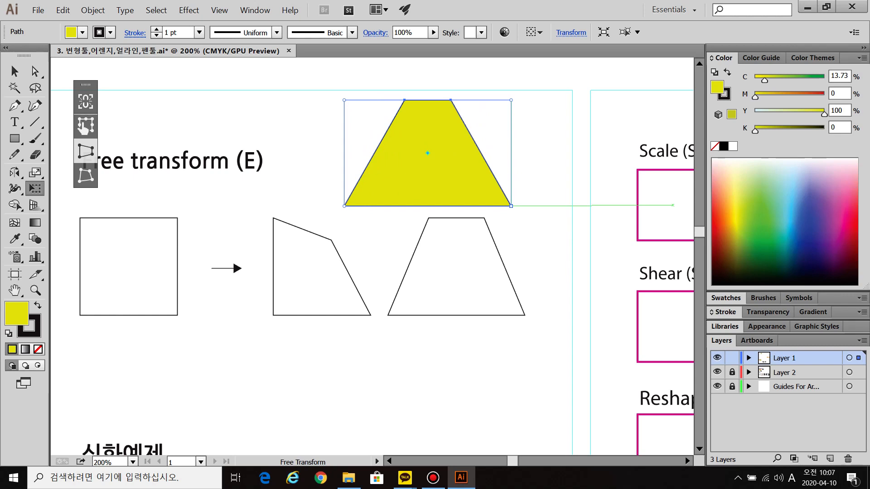
Try pulling the yellow trapezoid's lower-left corner inward with Free Distort, and undo the distortions and the earlier enlargement.
click(86, 176)
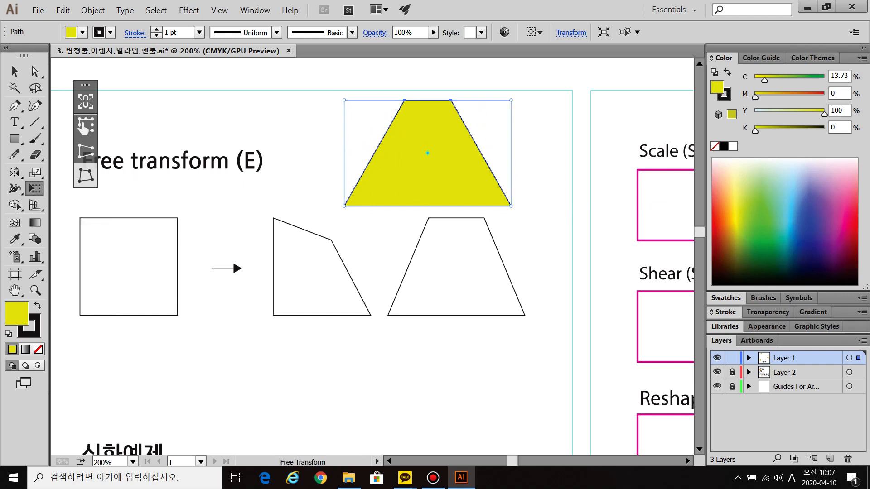
drag(344, 207, 422, 176)
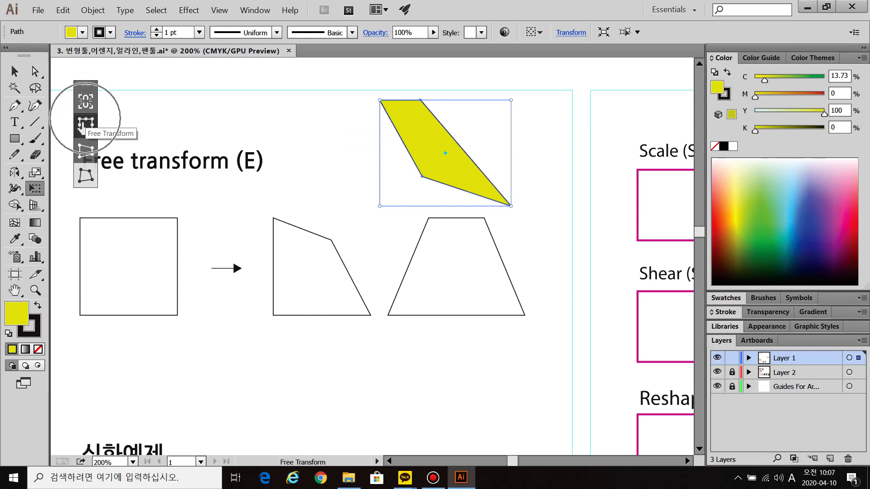
key(ctrl+z)
key(ctrl+z)
key(ctrl+z)
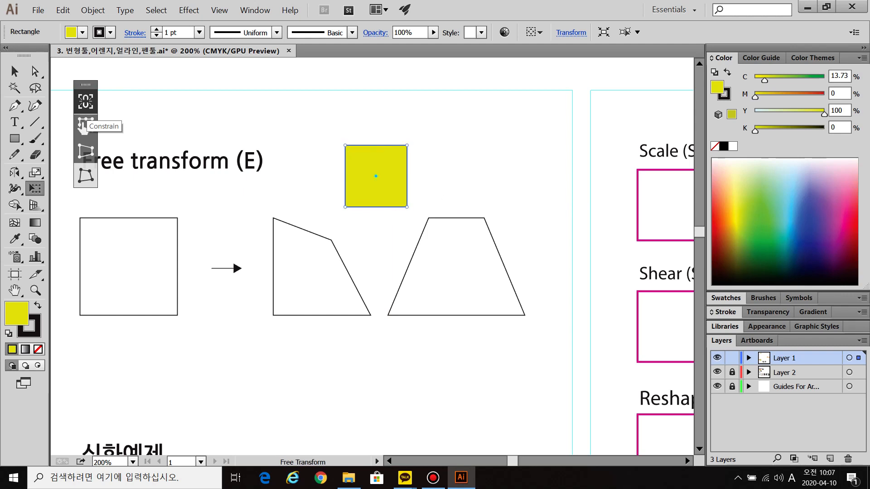
Enlarge the yellow square proportionally from its upper-right corner and activate the Free Transform tool.
key(v)
drag(407, 146, 433, 118)
key(e)
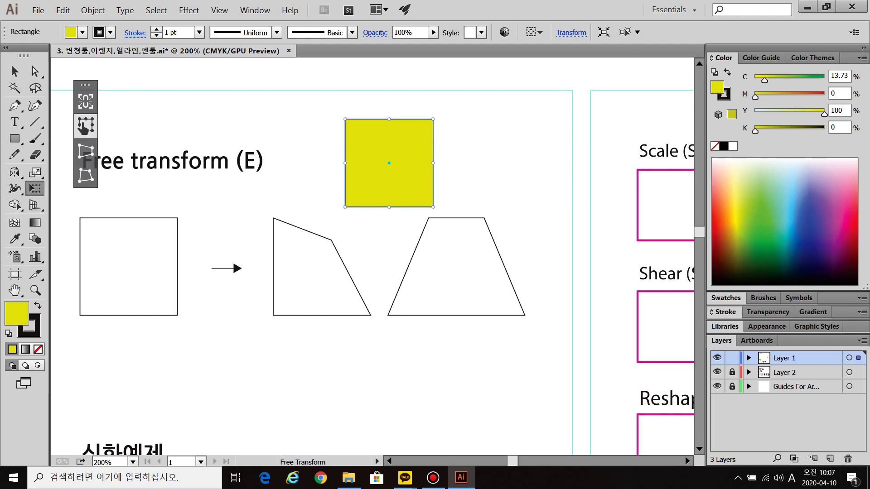
Move the Free Transform widget off the exercise area and cover it with the undocked Layers panel.
drag(86, 84, 681, 266)
key(ctrl)
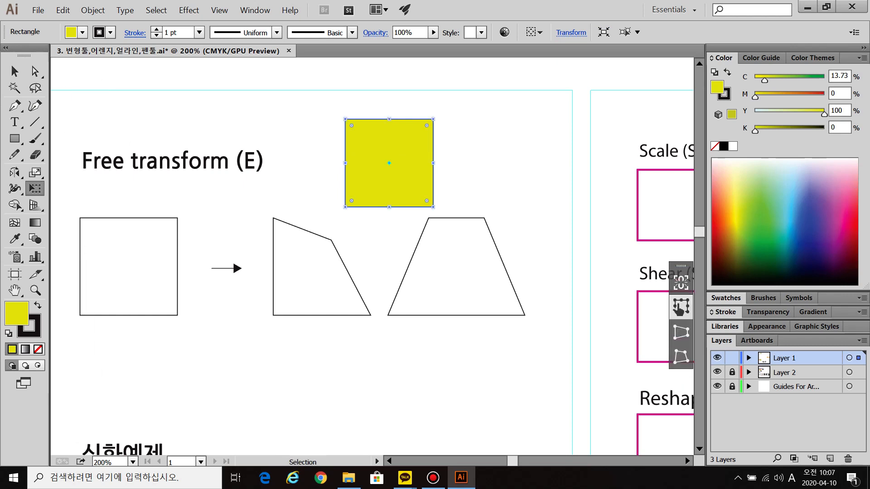
drag(721, 340, 650, 256)
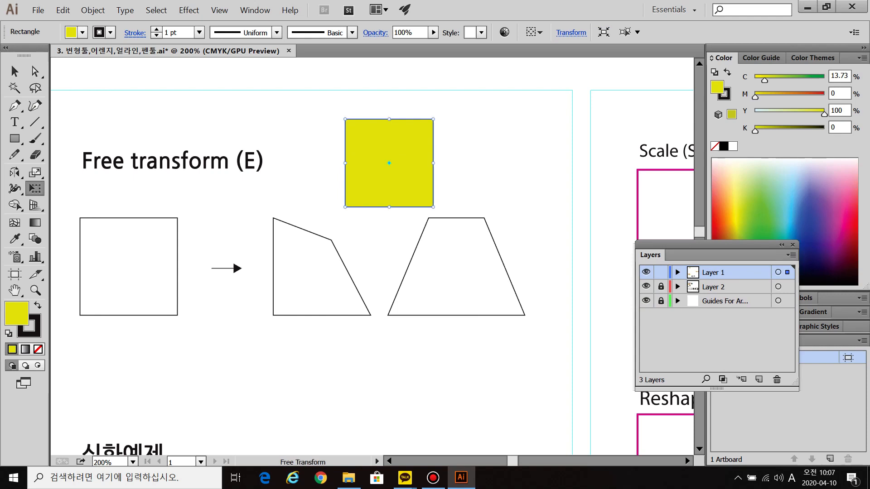
Try distorting the yellow square by pulling its upper-right corner freely inward with Free Transform, twice, undoing each distortion.
click(433, 119)
key(ctrl)
drag(433, 119, 417, 134)
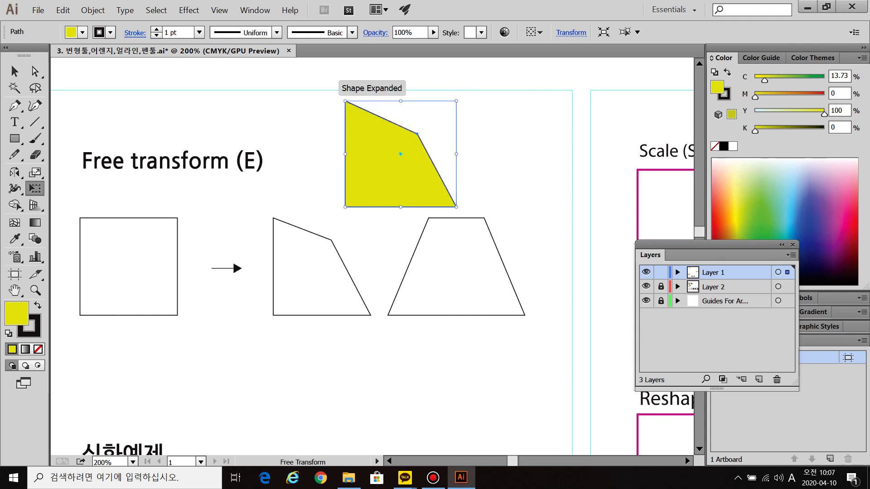
key(ctrl+z)
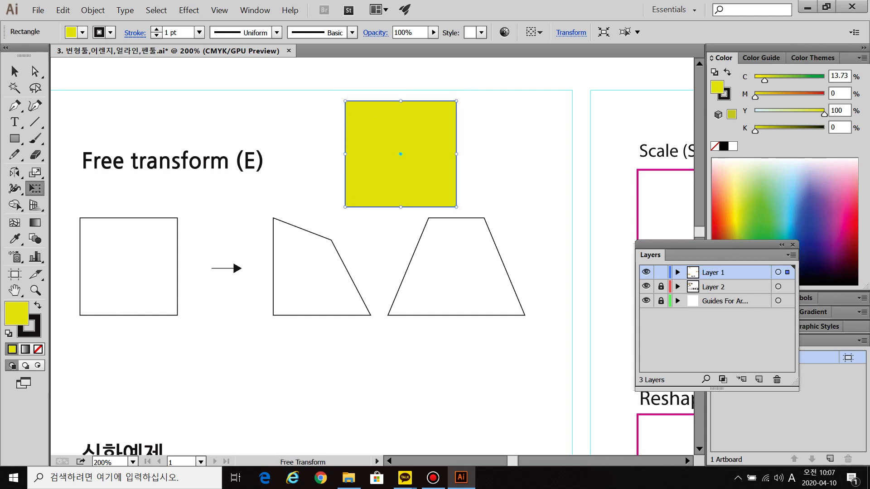
mouse_move(456, 101)
mouse_down()
mouse_move(421, 139)
mouse_move(456, 102)
mouse_up()
key(e)
drag(456, 103, 432, 132)
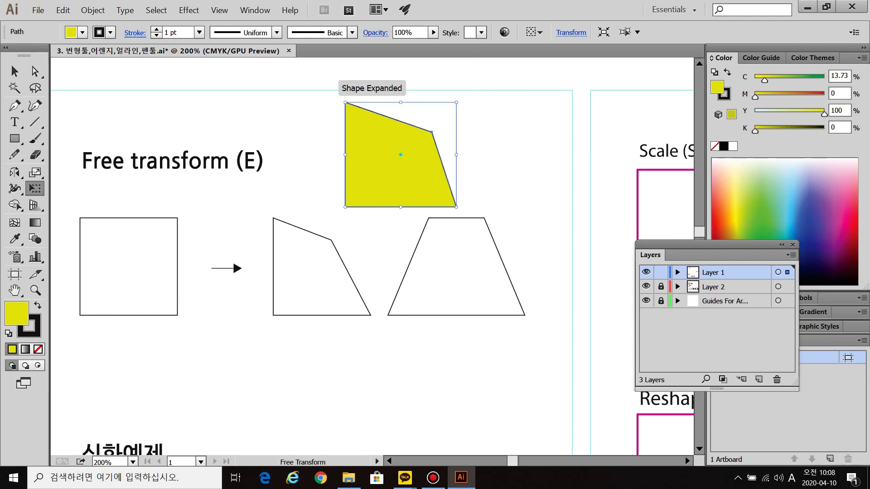
key(ctrl+z)
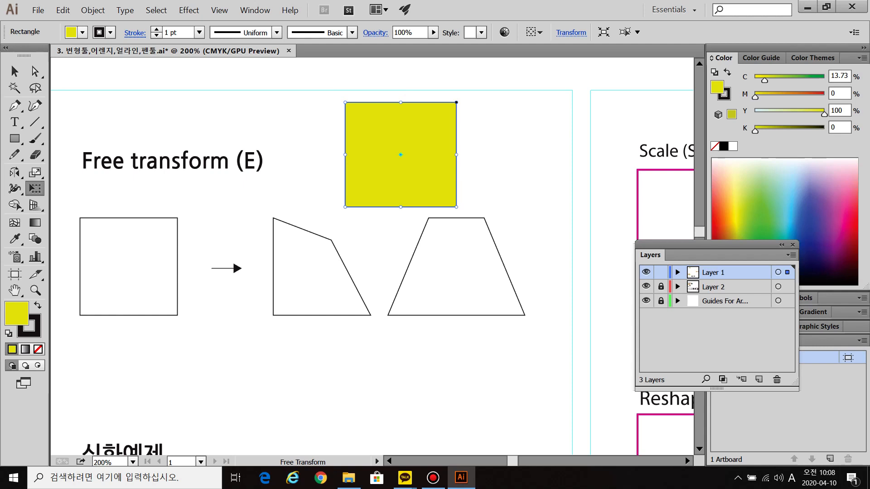
Widen the yellow square's top edge symmetrically in perspective with Free Transform, and dock the Layers panel again.
drag(456, 102, 483, 103)
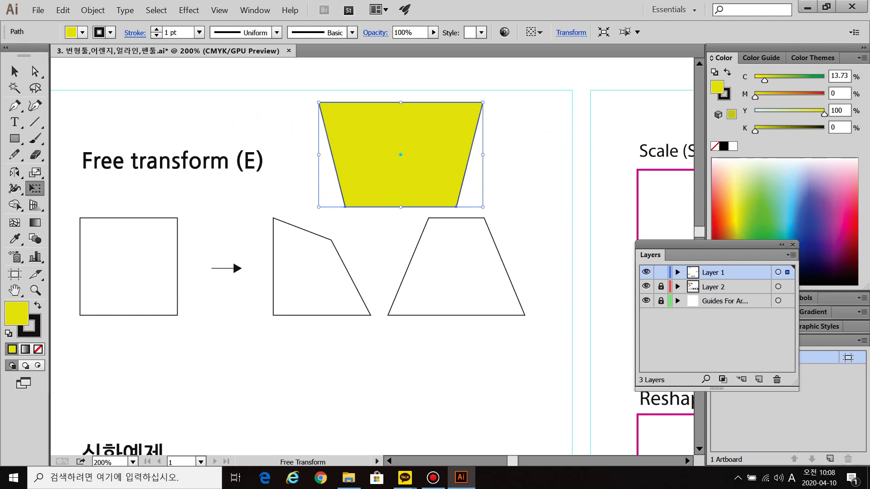
drag(650, 255, 705, 355)
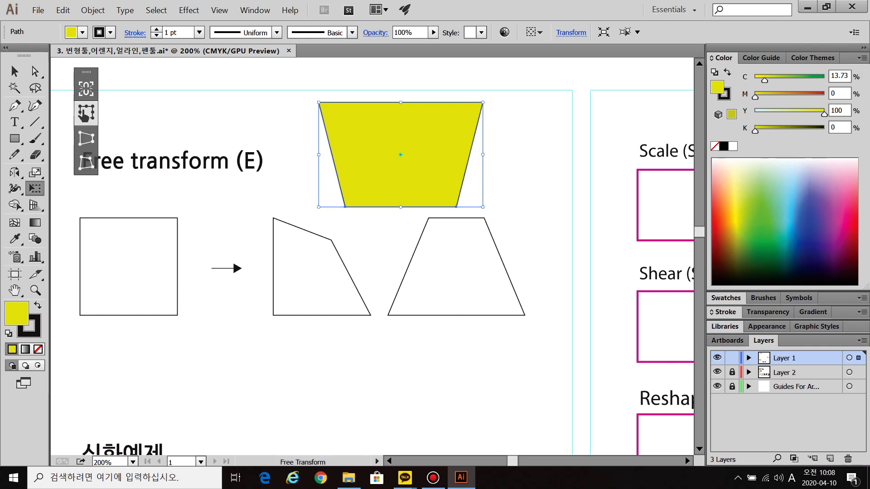
Choose the Rounded Rectangle tool for the 심화예제 train exercise, with no stroke and a black fill (000000).
click(15, 71)
scroll(350, 285, down, 1)
drag(350, 286, 343, 42)
scroll(382, 271, up, 1)
drag(382, 272, 415, 224)
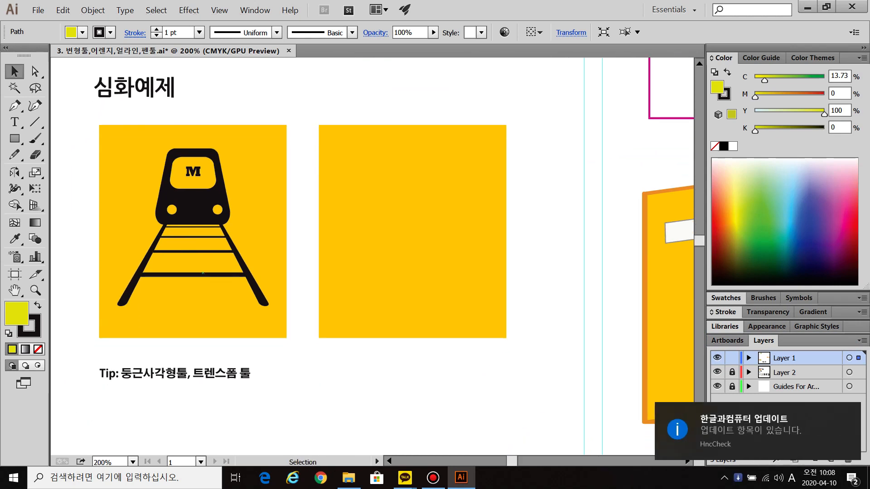
drag(14, 138, 90, 154)
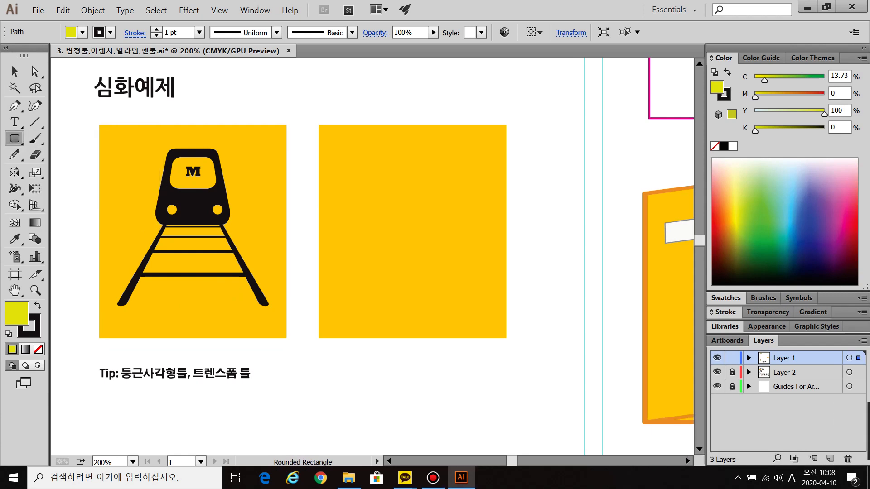
click(36, 332)
click(38, 350)
double_click(16, 314)
text(000000)
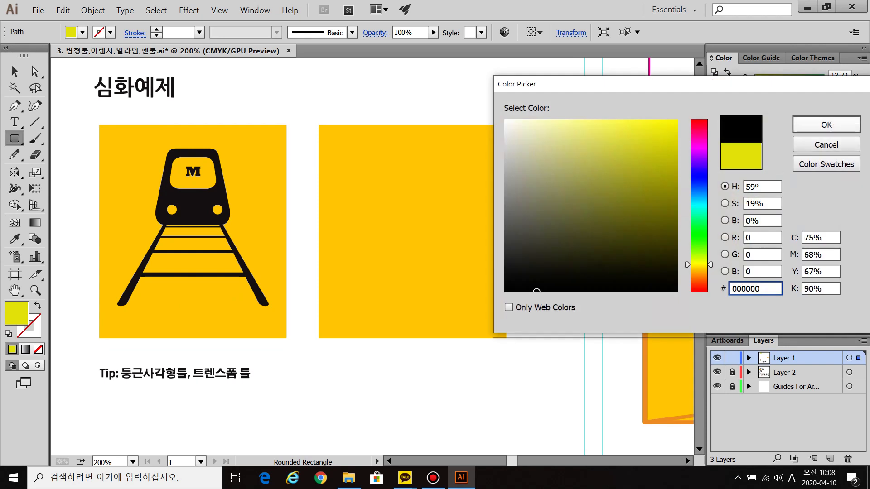
click(826, 125)
Draw the train body as a black rounded square on the empty orange panel, reducing its corner radius, and deselect it.
drag(391, 154, 440, 228)
key(Down)
key(Down)
key(Down)
key(Down)
key(Down)
key(Down)
key(ctrl+shift+a)
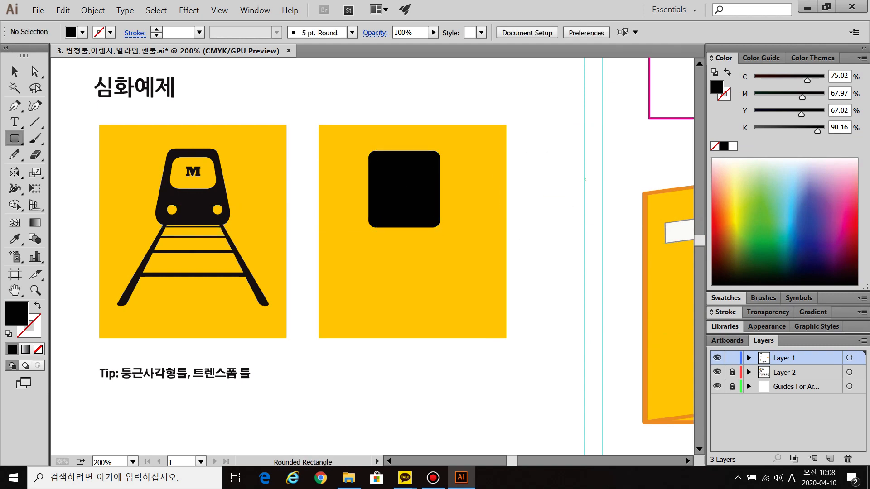
Draw a yellow rounded rectangle window (C 2.75, M 10.59, Y 100, K 0) in the body's upper part and centre it horizontally.
mouse_move(737, 224)
mouse_down()
mouse_move(736, 231)
mouse_move(738, 223)
mouse_up()
scroll(384, 171, up, 1)
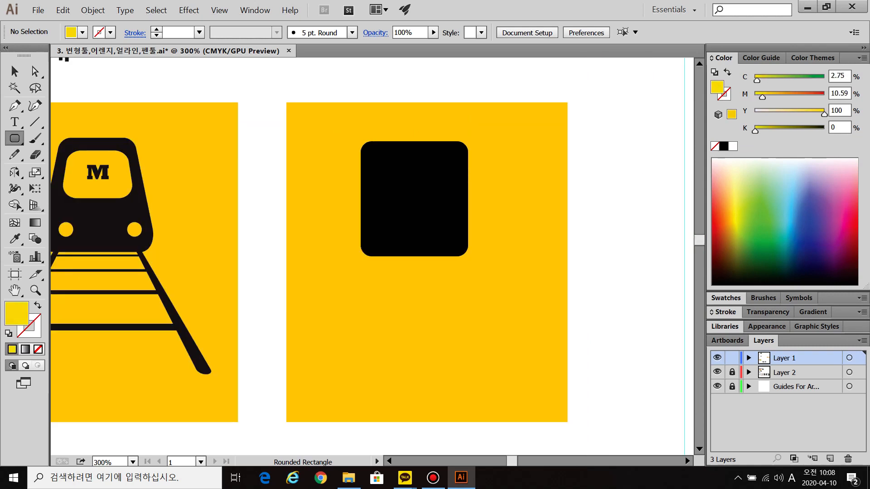
drag(381, 161, 448, 207)
key(v)
drag(415, 184, 415, 183)
Select the train body and window together, scale them down proportionally and move them slightly to the upper right.
click(504, 215)
click(454, 222)
shift+click(424, 186)
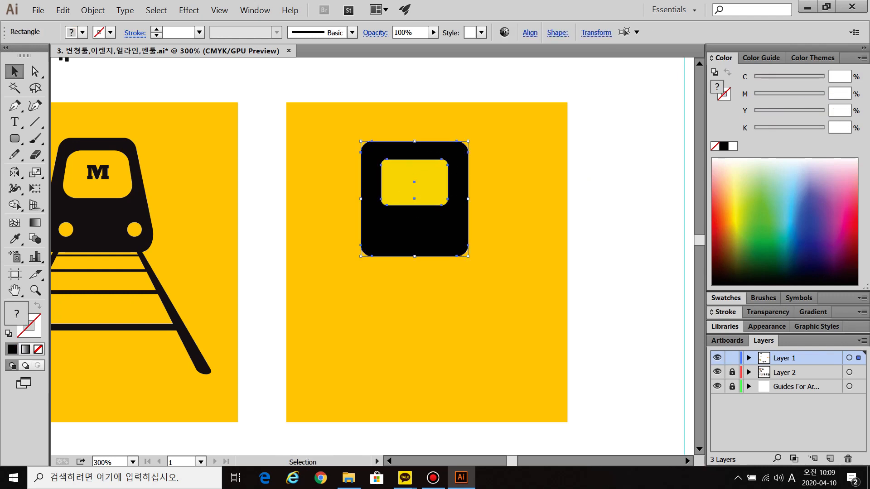
drag(468, 256, 465, 241)
drag(435, 222, 458, 218)
Widen the base of the body and window in perspective with Free Transform, and stretch the resulting trapezoid taller.
key(e)
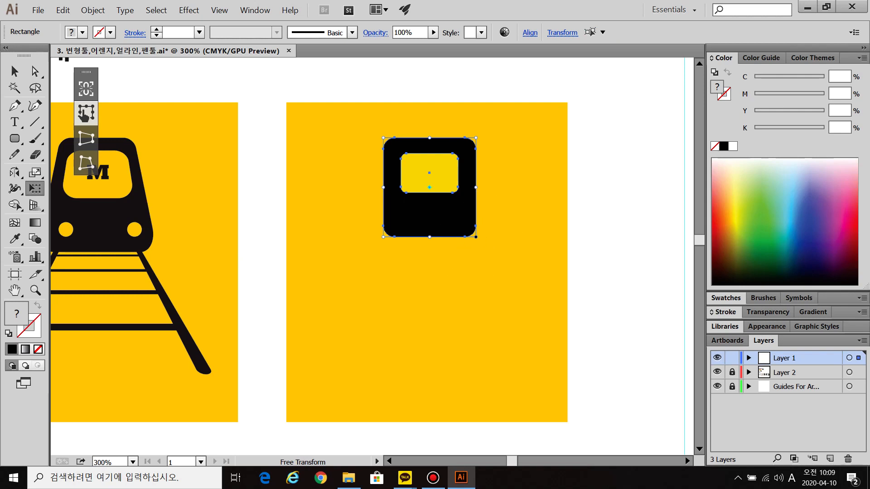
drag(476, 236, 496, 237)
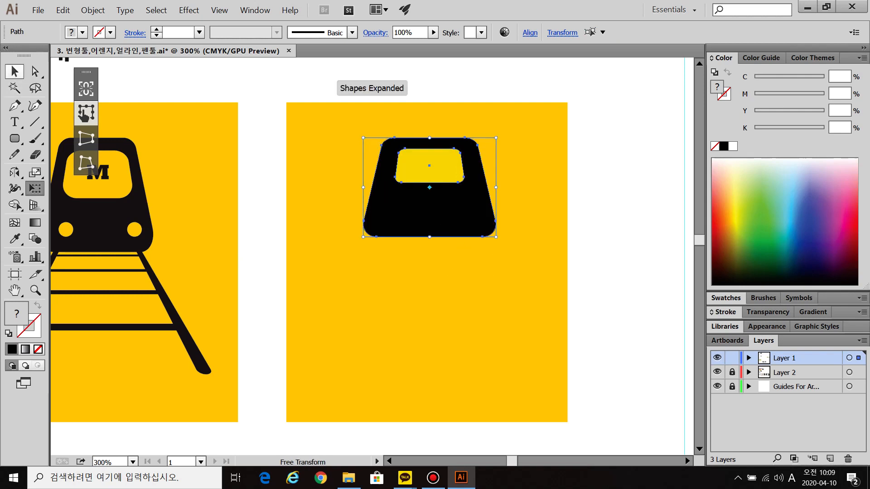
key(v)
drag(430, 236, 431, 257)
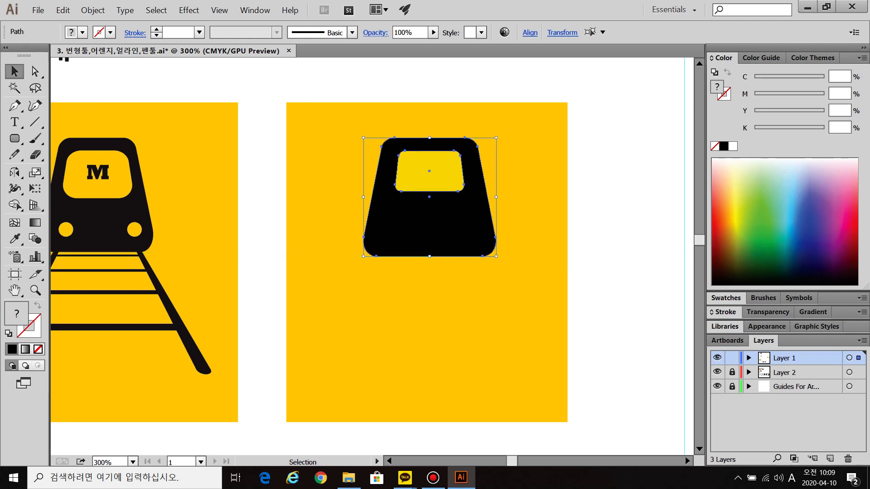
drag(496, 197, 478, 210)
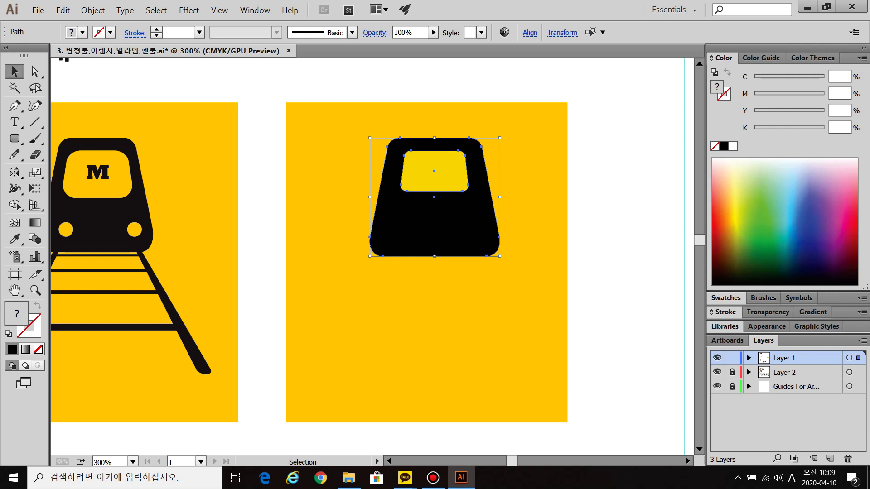
Draw a small circular headlight in the window's yellow at the lower-left corner of the train body.
click(528, 181)
click(434, 171)
click(335, 168)
click(15, 139)
drag(15, 138, 68, 171)
drag(395, 237, 406, 247)
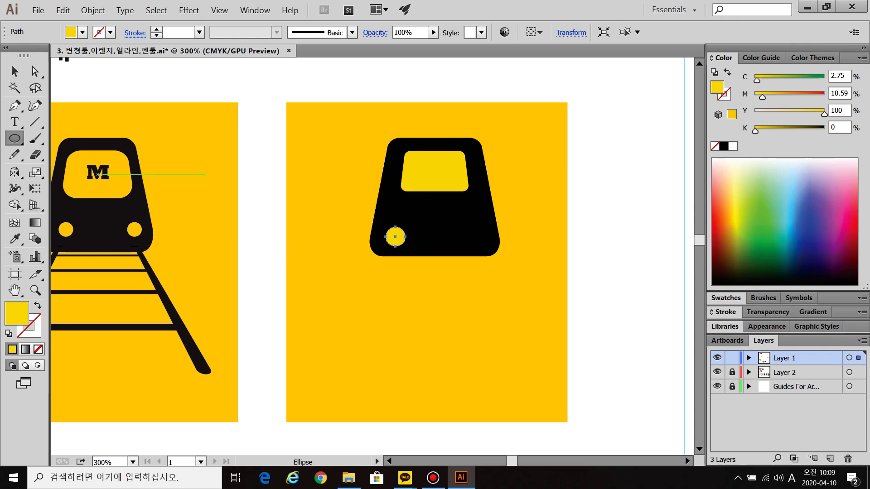
Try copying the headlight straight across to the body's lower-right corner, and delete the copy.
click(15, 71)
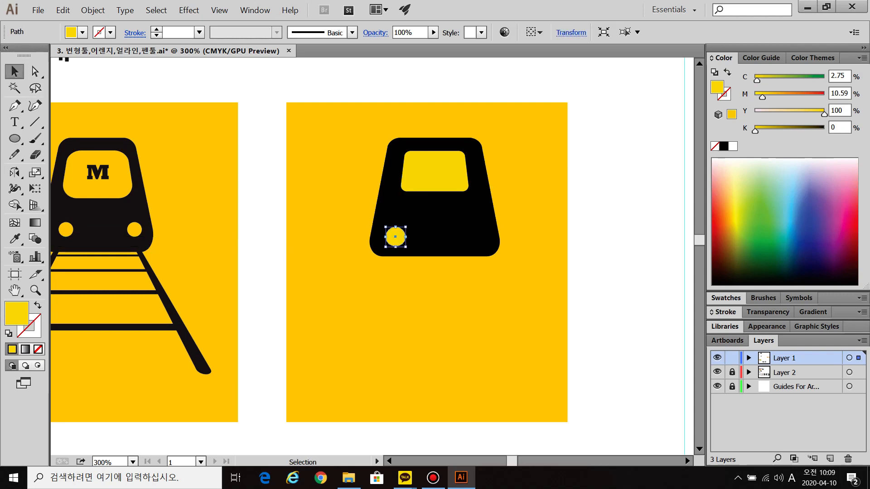
drag(395, 237, 473, 237)
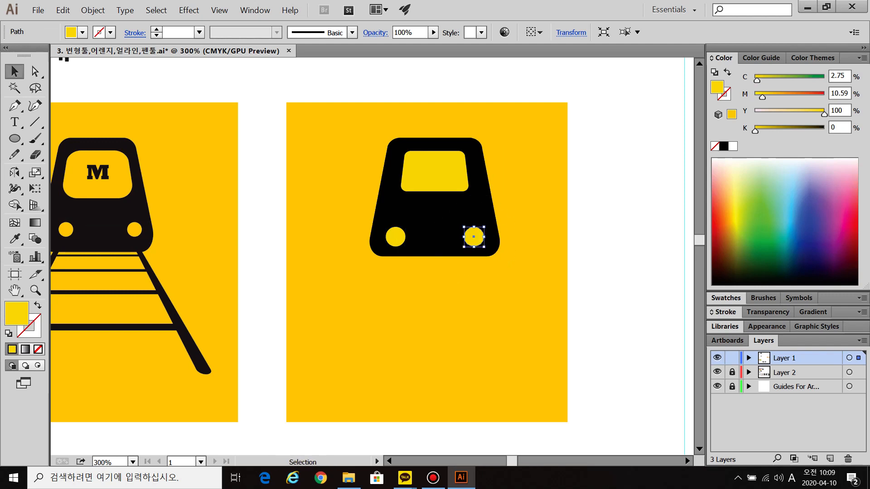
key(Delete)
Reflect a copy of the left headlight across the vertical axis through the train body's centre.
click(396, 236)
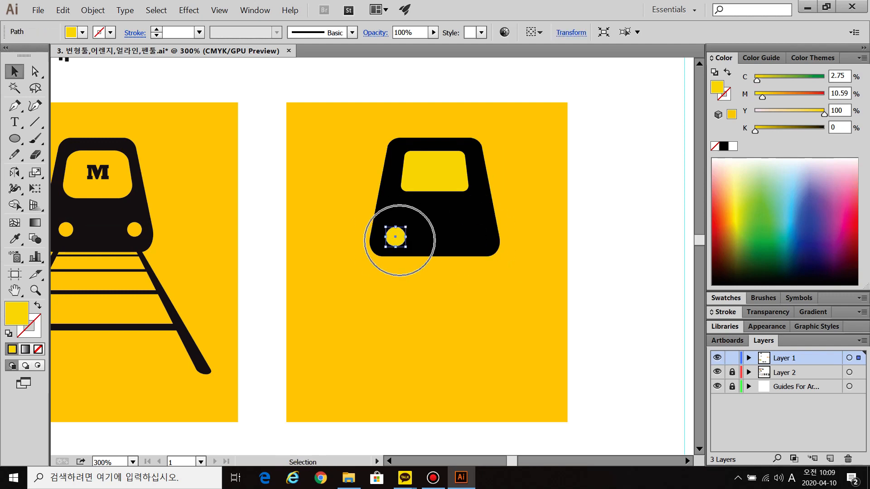
key(o)
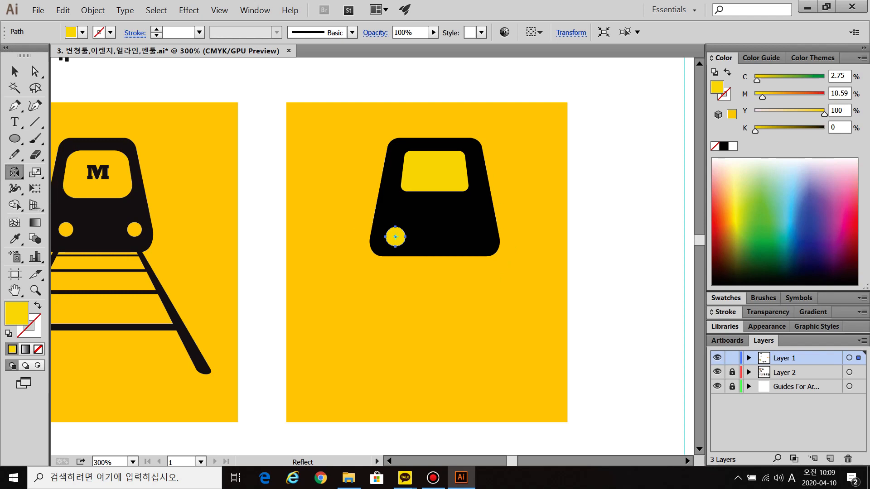
alt+click(435, 197)
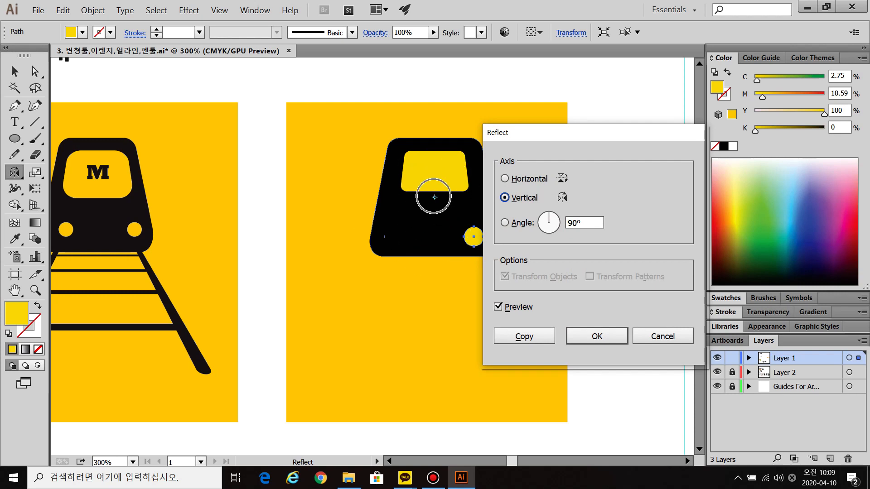
click(524, 336)
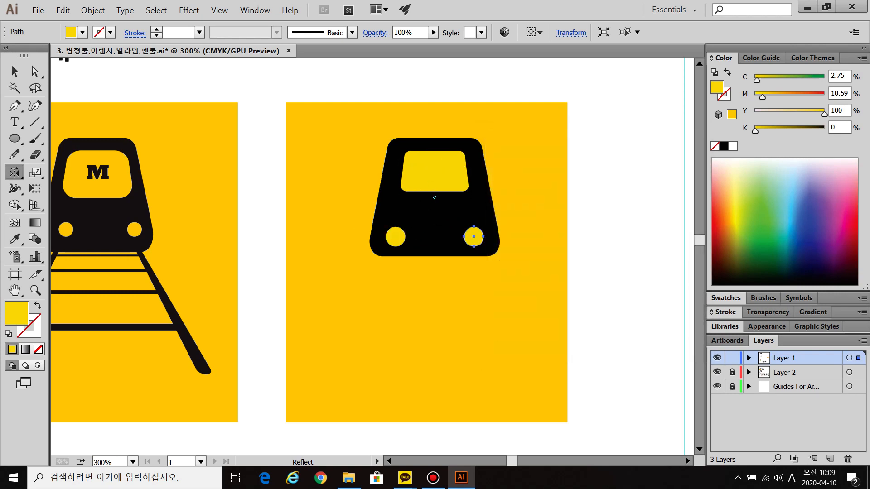
click(14, 72)
click(333, 124)
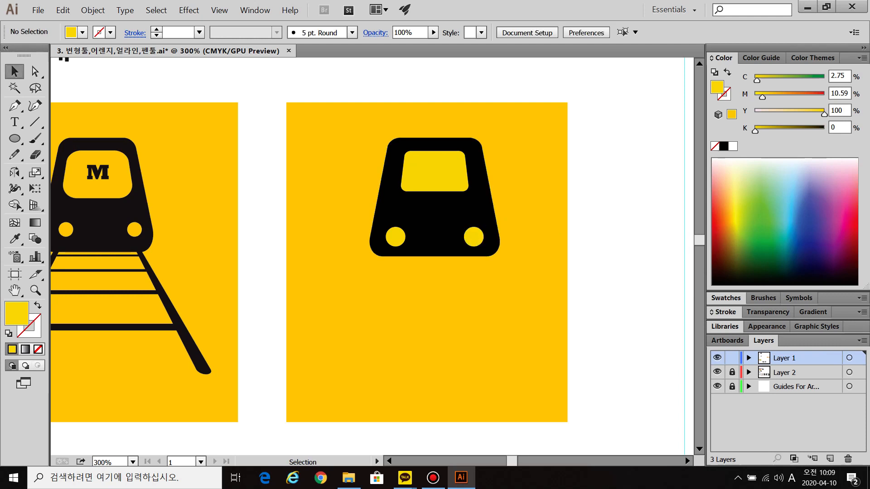
Select the whole train, move it slightly up and to the left, and deselect it.
drag(333, 124, 510, 246)
drag(434, 213, 429, 201)
key(ctrl+shift+a)
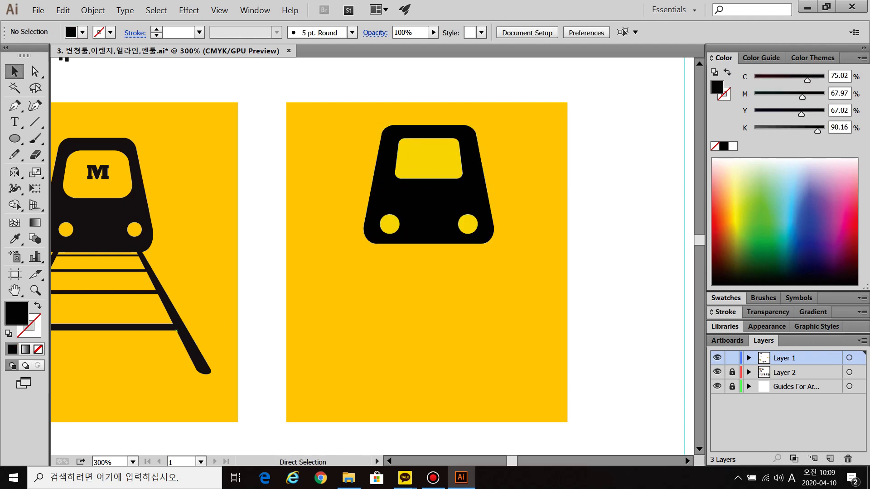
Draw a long, narrow black rounded rectangle as the left rail below the train, and copy it horizontally as the right rail.
drag(15, 139, 73, 157)
drag(321, 311, 315, 262)
drag(380, 189, 387, 374)
key(v)
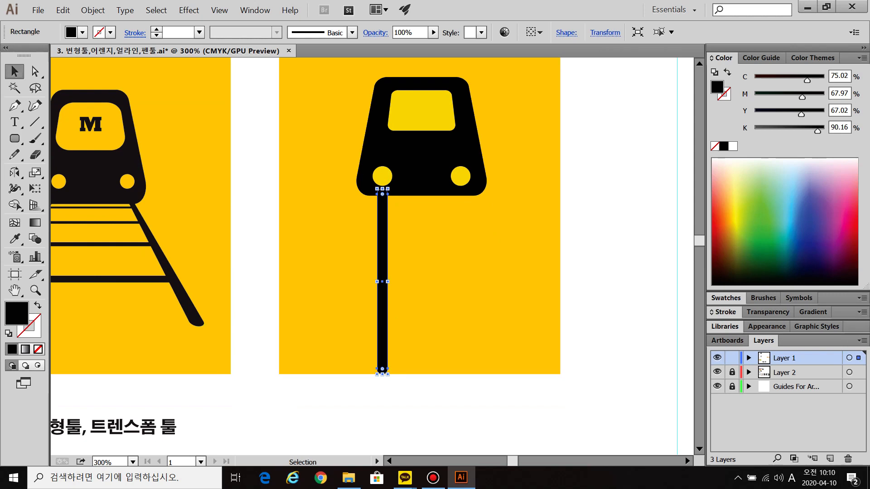
drag(382, 280, 455, 281)
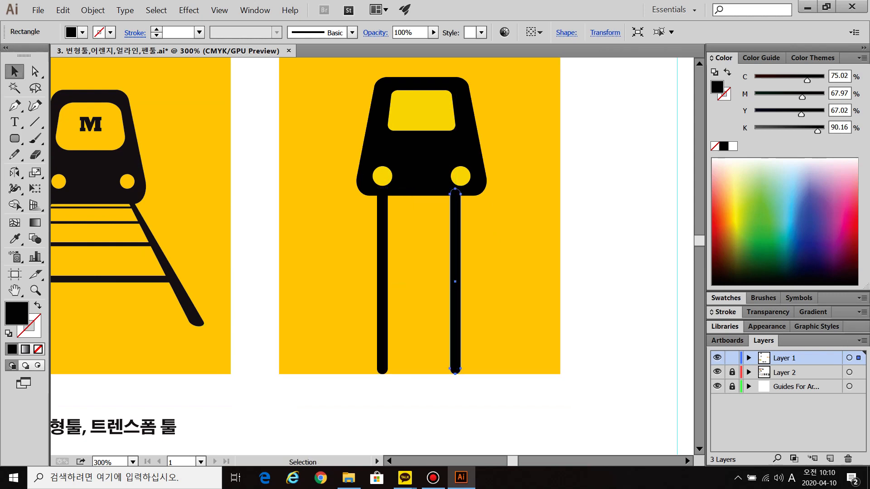
Draw a thin black rectangle across the lower ends of the rails and copy it upward at equal spacing, making five crossties.
key(ctrl+shift+a)
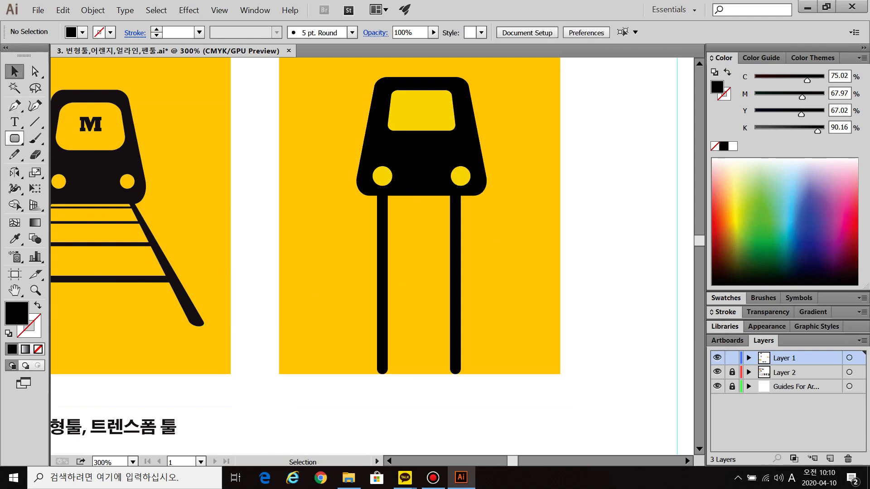
click(15, 138)
click(68, 139)
drag(382, 338, 419, 317)
key(v)
key(ctrl+shift+a)
key(ctrl+d)
key(ctrl+d)
key(ctrl+d)
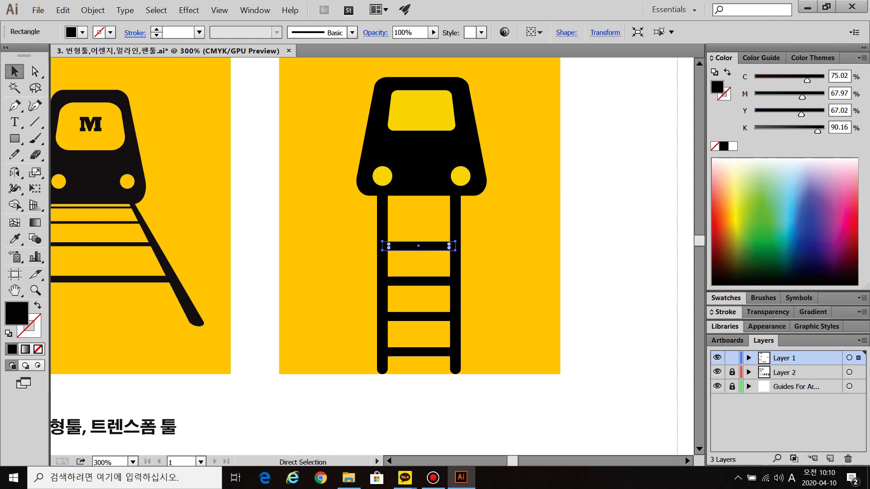
key(ctrl+shift+a)
Distort both rails and all crossties in perspective with Free Transform, widening the lower end, and adjust their vertical position.
drag(518, 412, 337, 204)
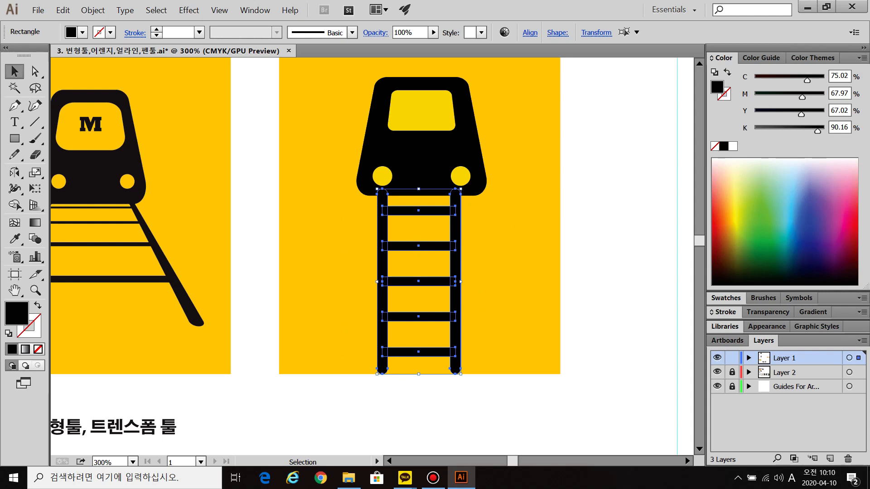
key(e)
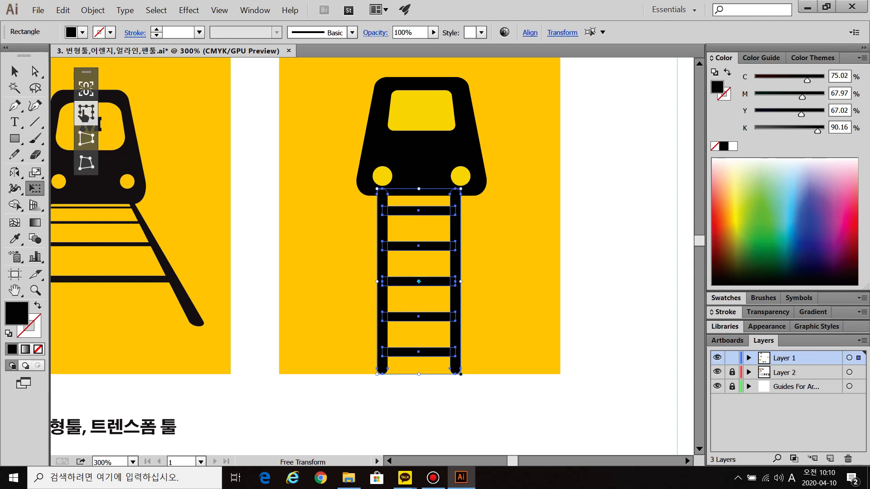
drag(460, 375, 503, 327)
drag(418, 341, 419, 361)
key(ctrl+shift+a)
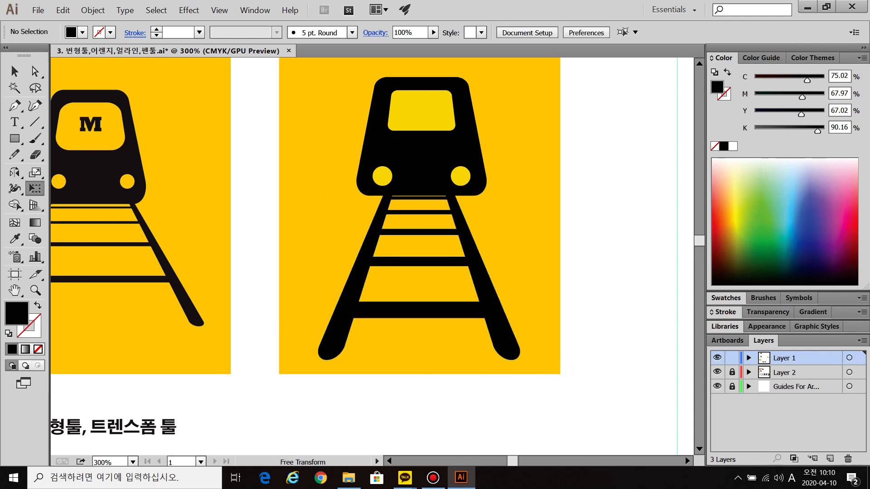
click(14, 72)
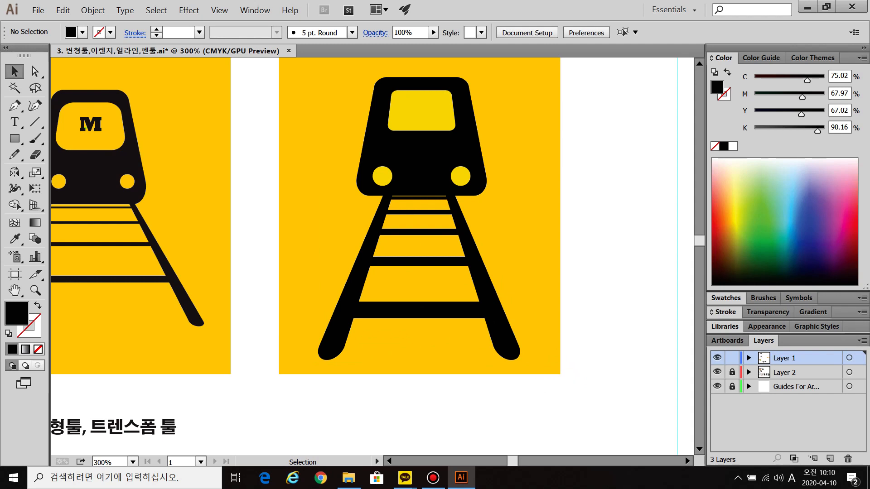
Add the text "M" in the blank area beside the yellow panel of the recreated train.
key(t)
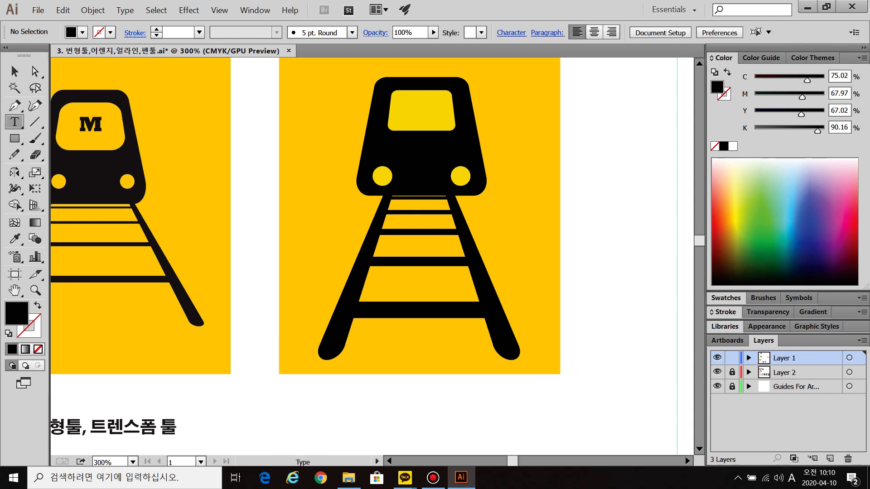
click(14, 122)
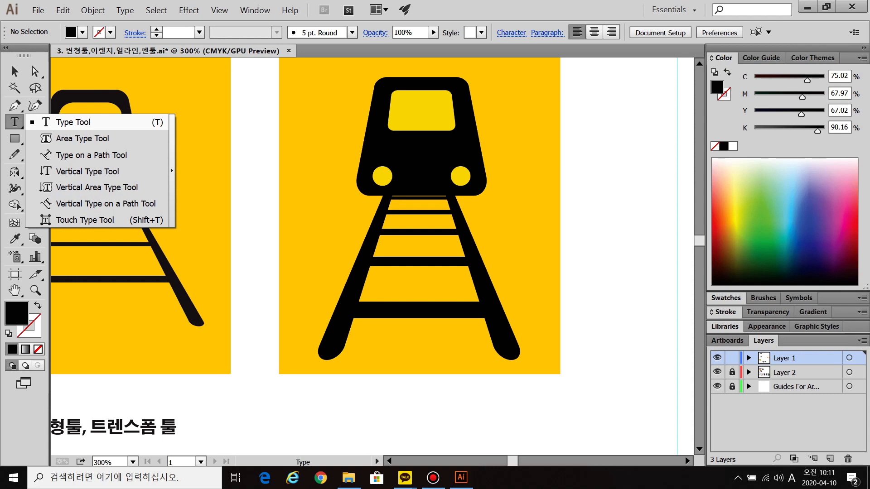
click(72, 122)
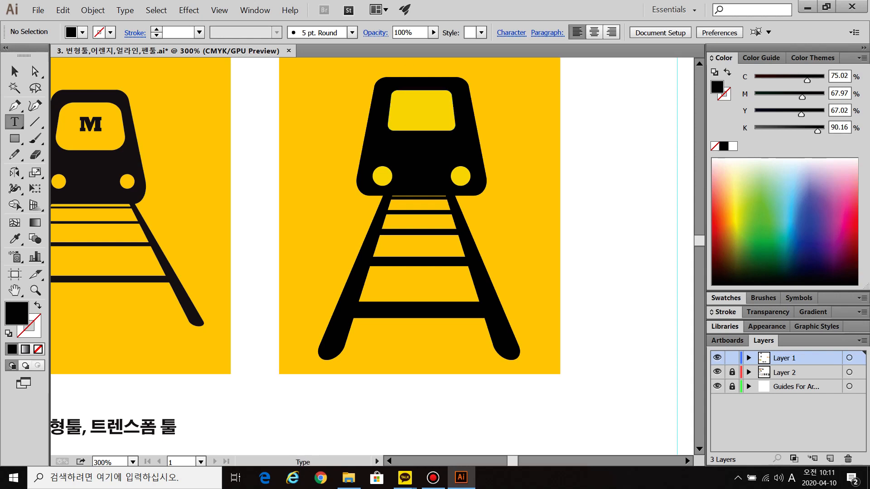
click(607, 119)
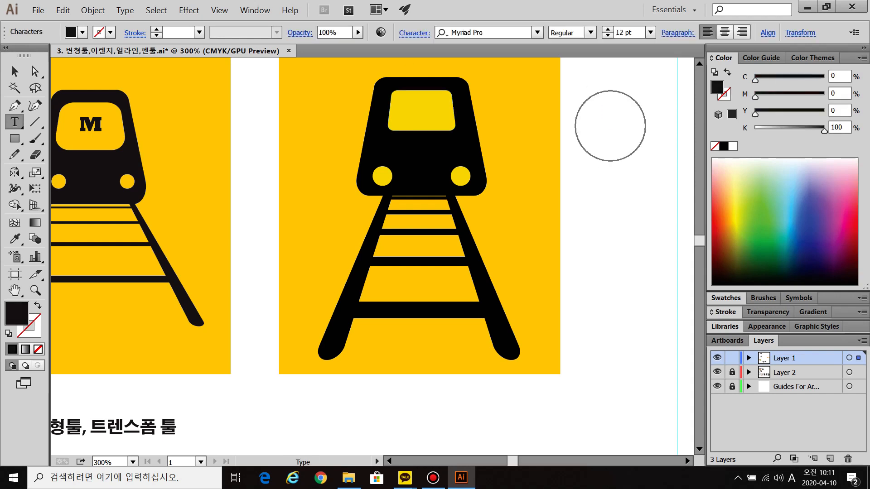
text(M)
key(Escape)
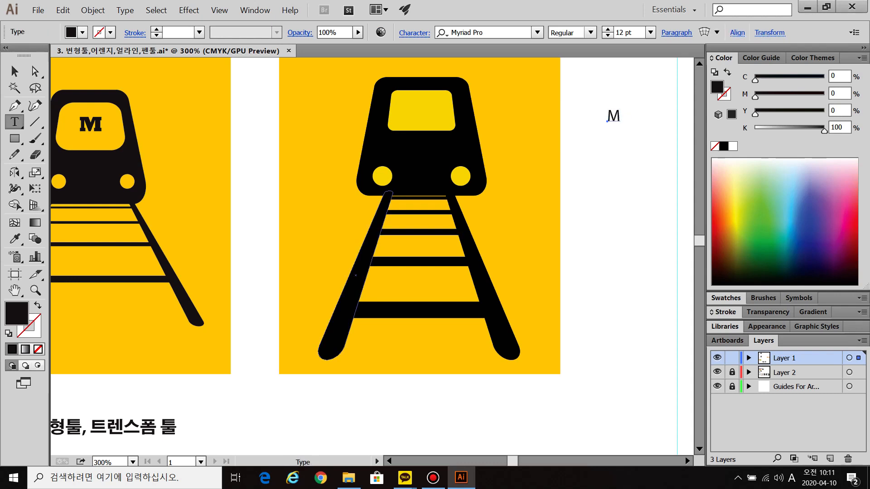
Set the font of the letter M to Gill Sans Ultra Bold.
key(ctrl+a)
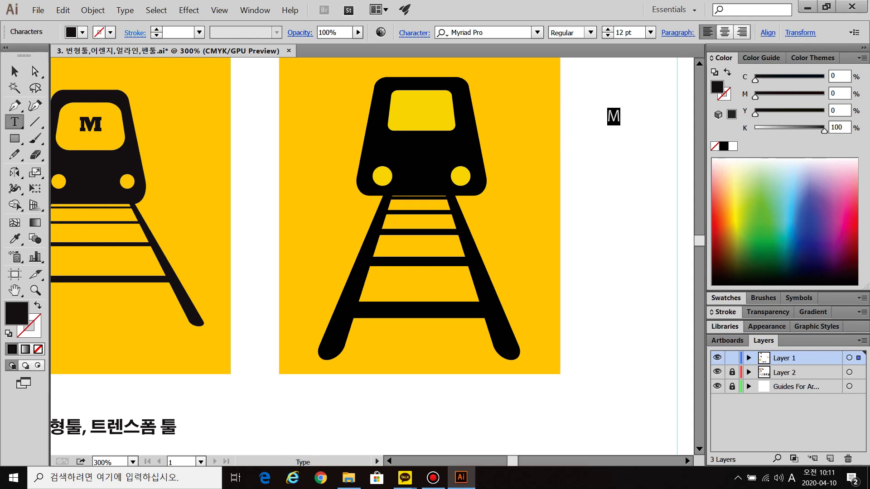
click(537, 33)
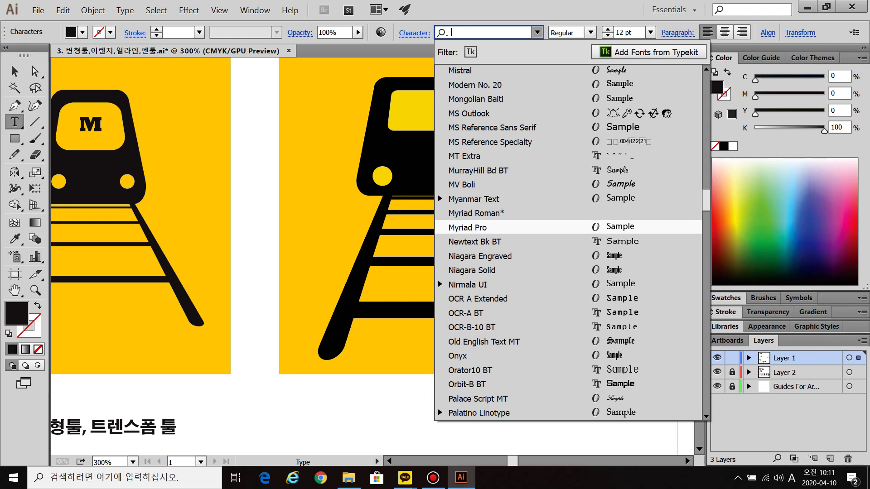
scroll(539, 255, up, 4)
scroll(539, 240, up, 12)
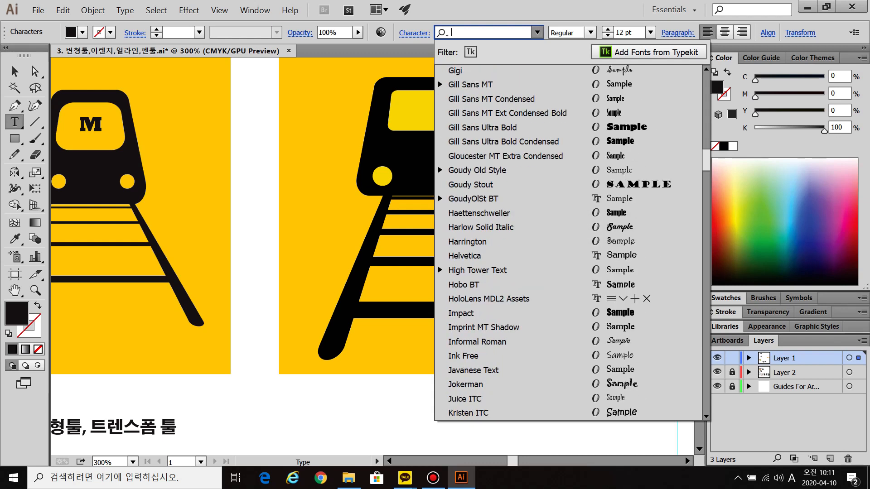
click(482, 127)
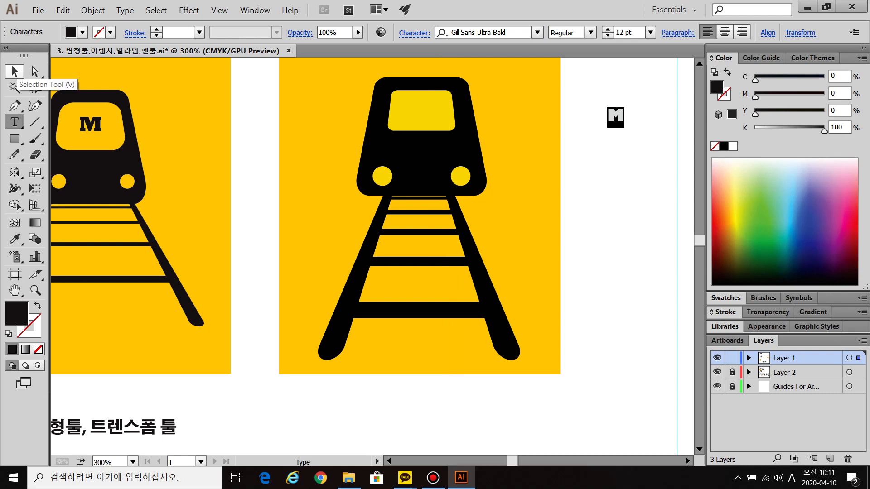
click(14, 71)
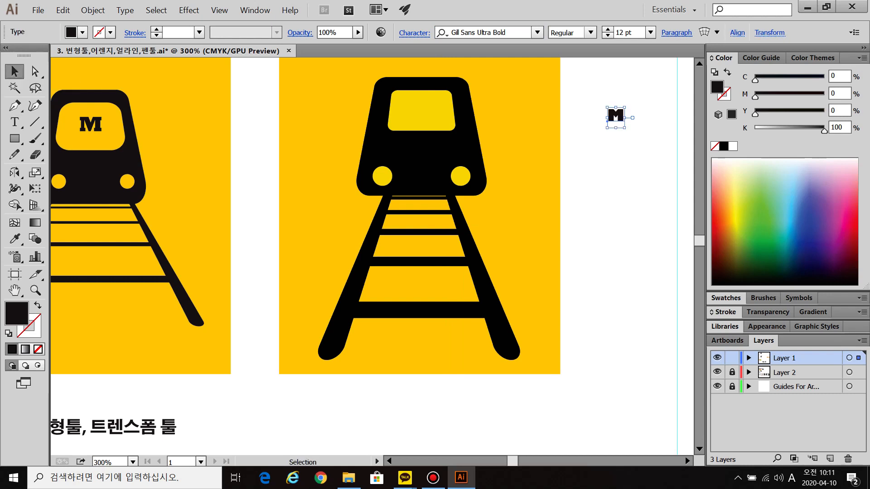
Enlarge the letter M to about 25 pt and place it in the middle of the train's yellow window.
drag(624, 127, 673, 171)
drag(578, 132, 365, 111)
scroll(378, 128, up, 4)
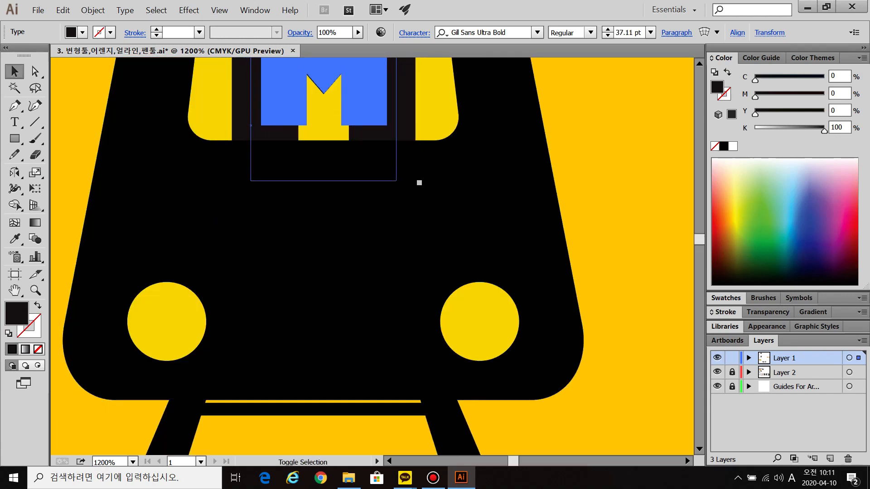
key(ctrl+z)
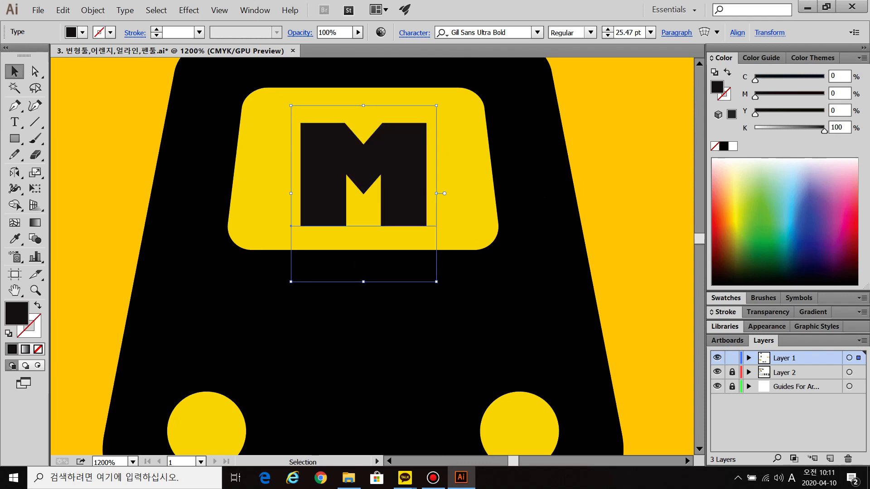
key(ctrl+shift+a)
drag(362, 172, 361, 172)
scroll(655, 248, down, 5)
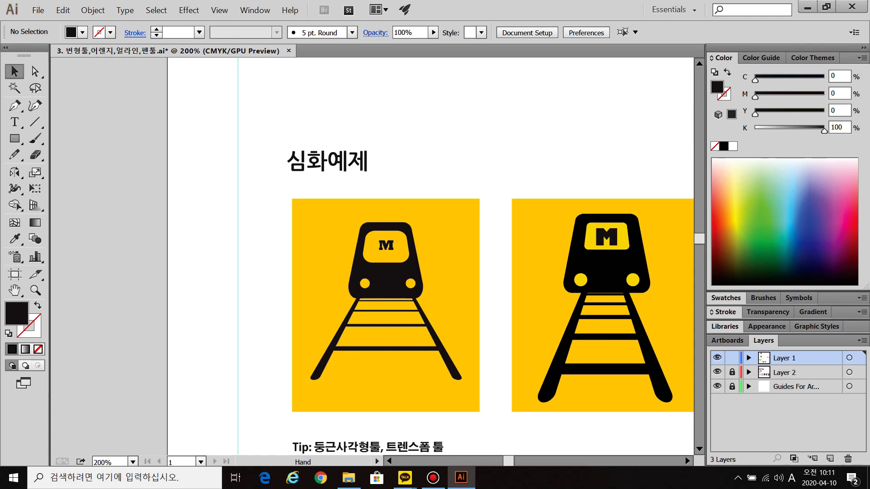
Select the whole recreated train with its rails, nudge it four steps to the right, and deselect it.
drag(544, 317, 354, 231)
click(415, 245)
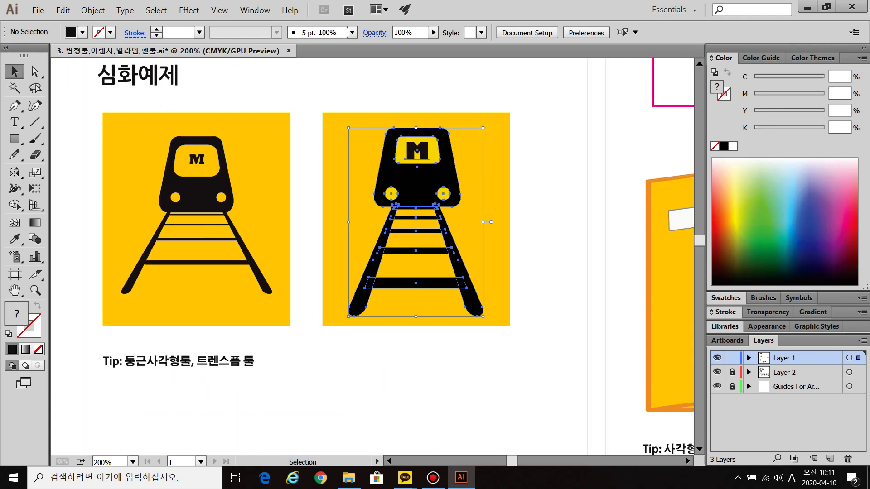
key(Right)
key(Right)
key(Right)
key(Right)
key(ctrl+shift+a)
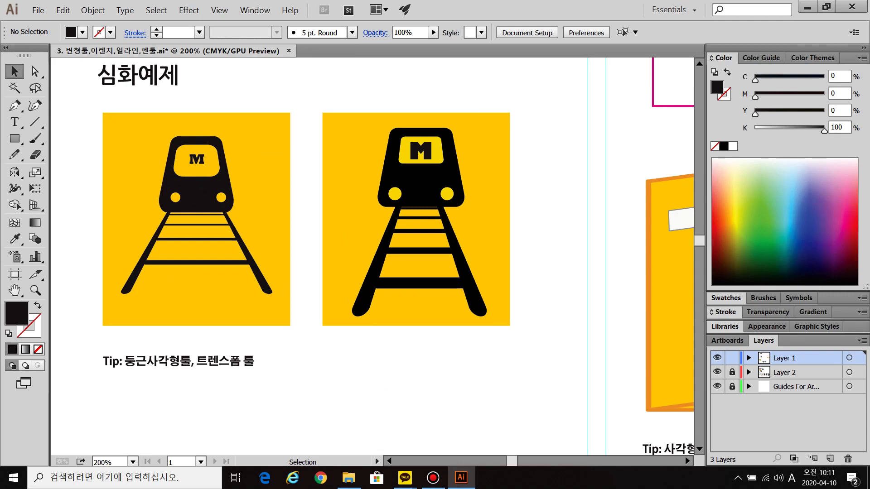
Try the Scale tool on a black square drawn beside the worksheet's Scale example, and delete the square.
scroll(510, 388, down, 2)
drag(510, 379, 178, 381)
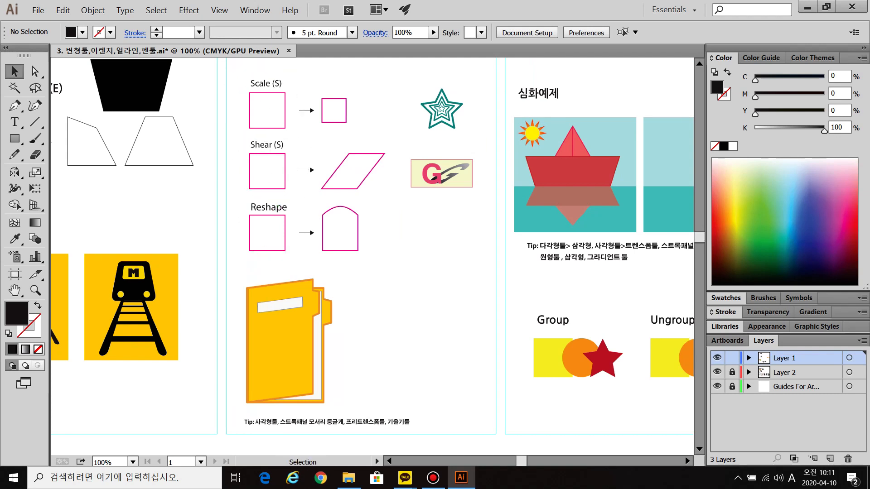
scroll(271, 125, up, 2)
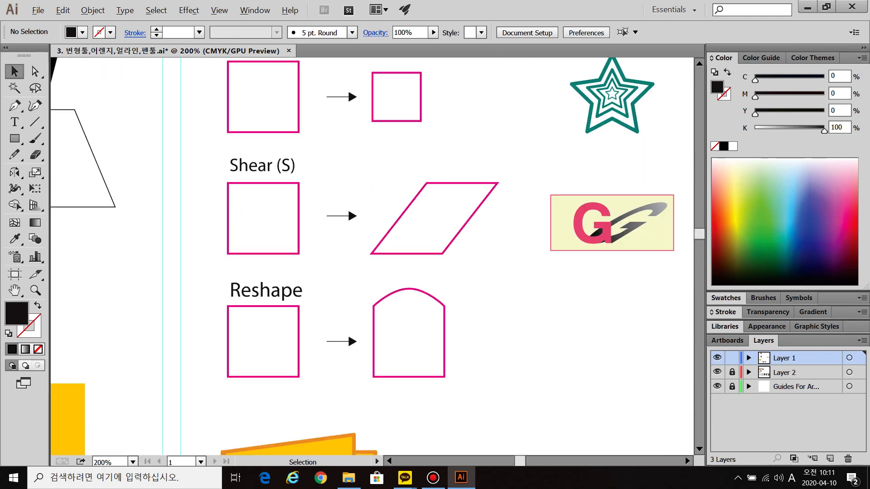
drag(271, 125, 255, 211)
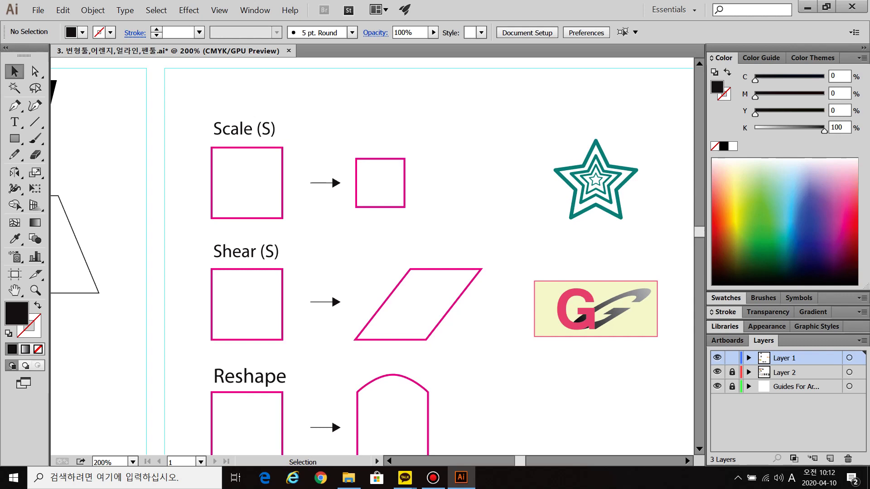
click(15, 139)
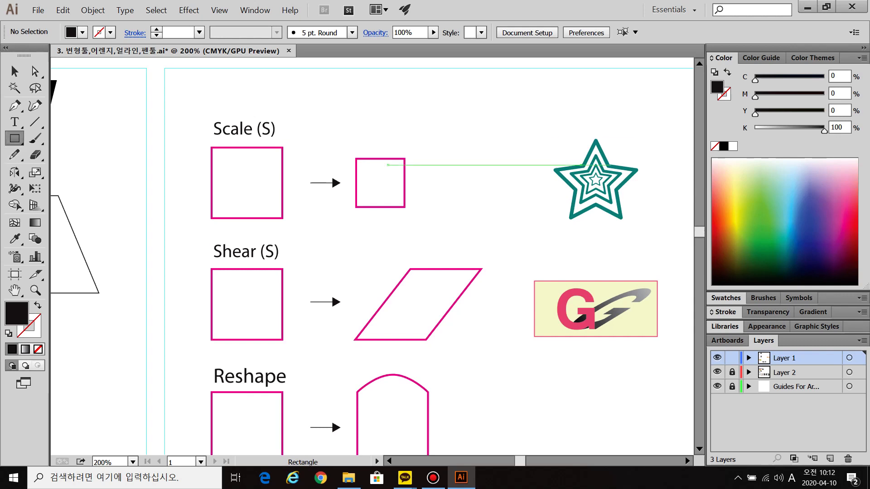
drag(428, 90, 505, 167)
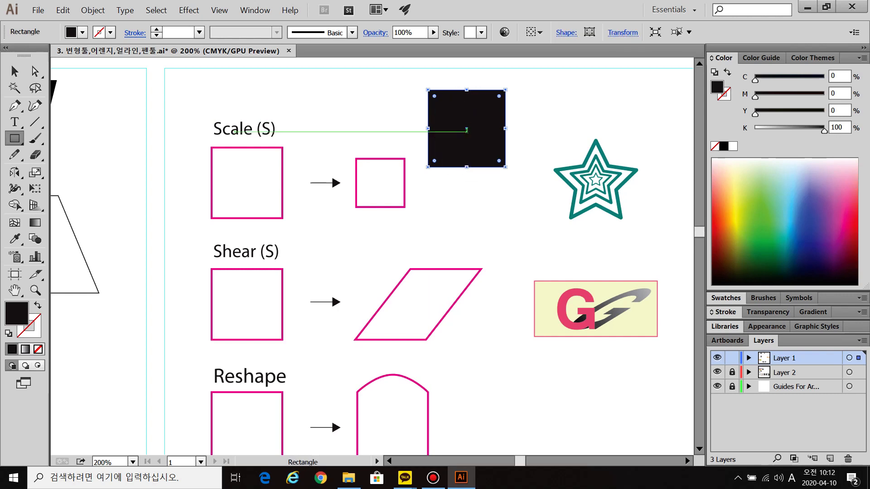
key(s)
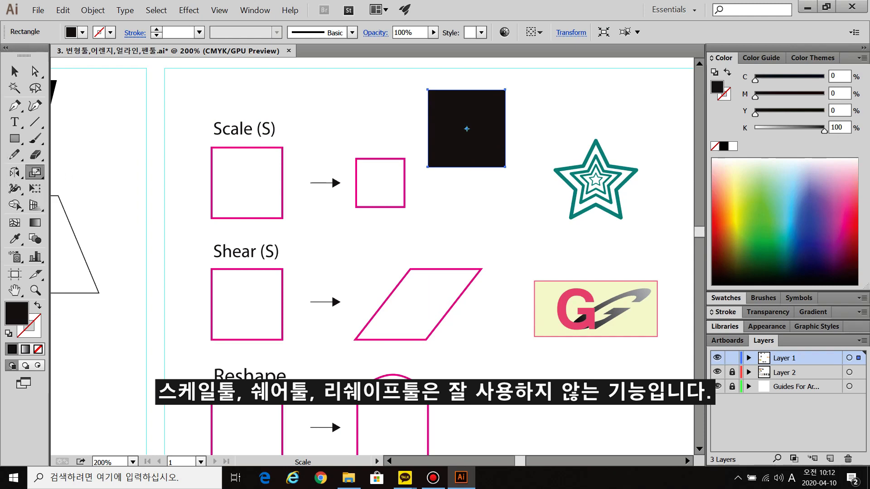
mouse_move(505, 167)
mouse_down()
mouse_move(471, 157)
mouse_move(488, 148)
mouse_move(488, 195)
mouse_move(477, 205)
mouse_move(528, 144)
mouse_move(483, 198)
mouse_move(525, 188)
mouse_move(485, 203)
mouse_move(521, 202)
mouse_move(533, 193)
mouse_move(534, 179)
mouse_move(488, 146)
mouse_move(521, 169)
mouse_up()
key(ctrl)
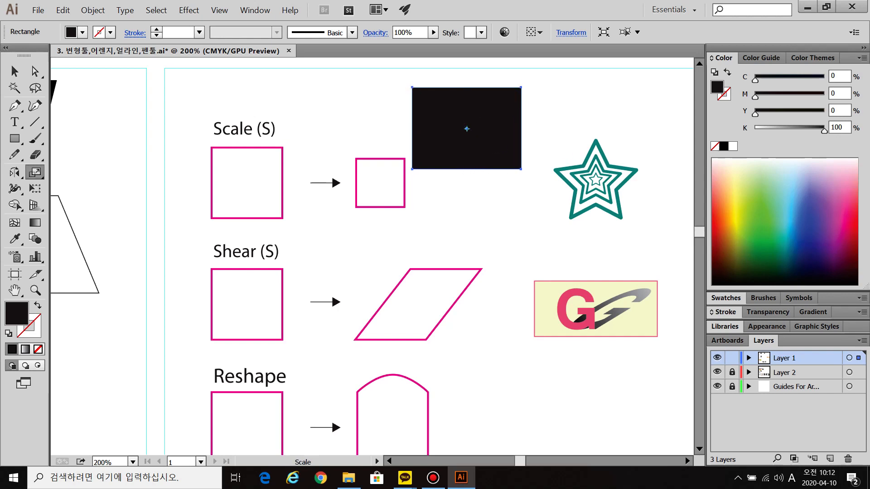
key(Delete)
key(ctrl)
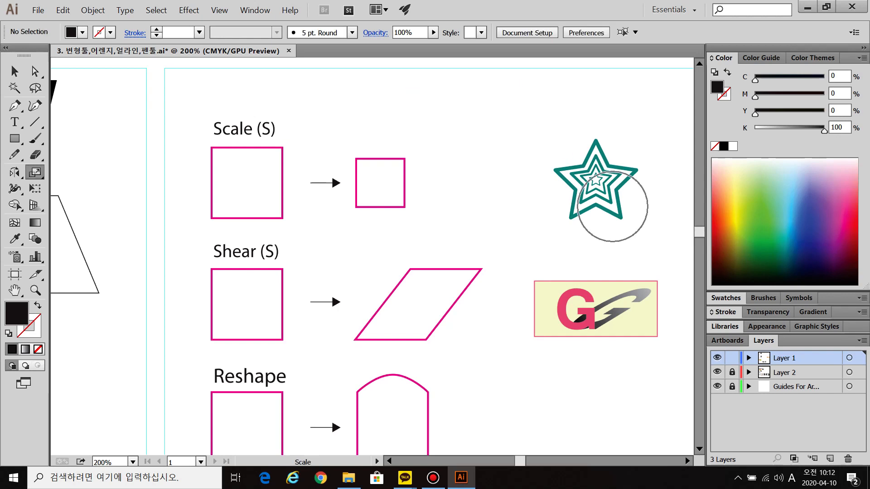
Draw a large five-pointed star above the teal star example and swap its fill and stroke, leaving only a black outline.
drag(15, 138, 71, 202)
drag(470, 129, 507, 175)
key(shift+x)
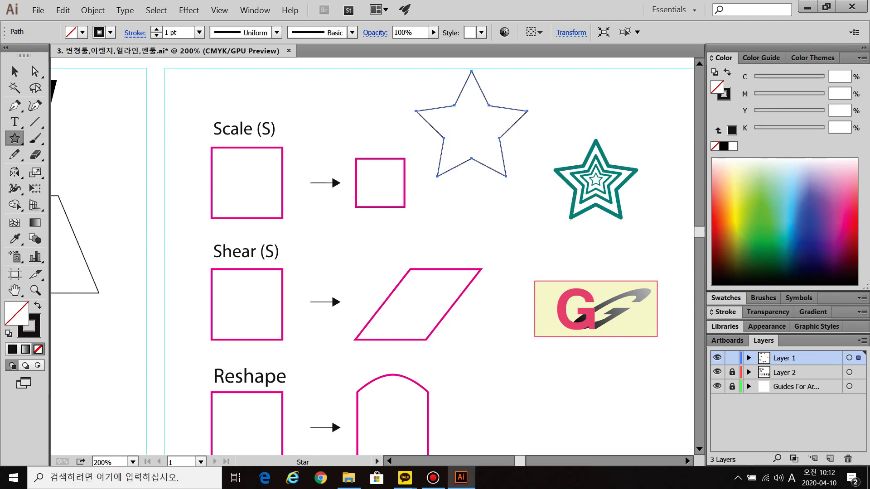
Set the star's stroke weight to 7 pt with round corner joins.
click(726, 312)
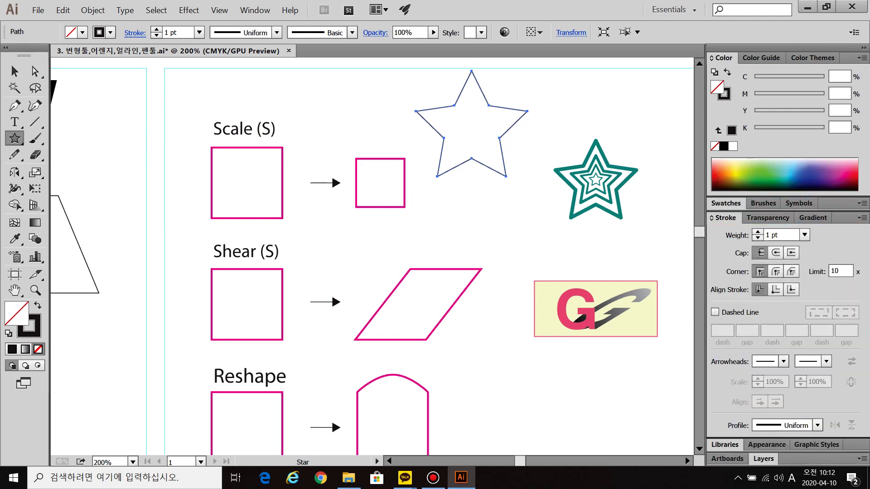
click(758, 232)
click(758, 232)
click(758, 232)
click(757, 232)
click(758, 232)
click(757, 232)
click(775, 272)
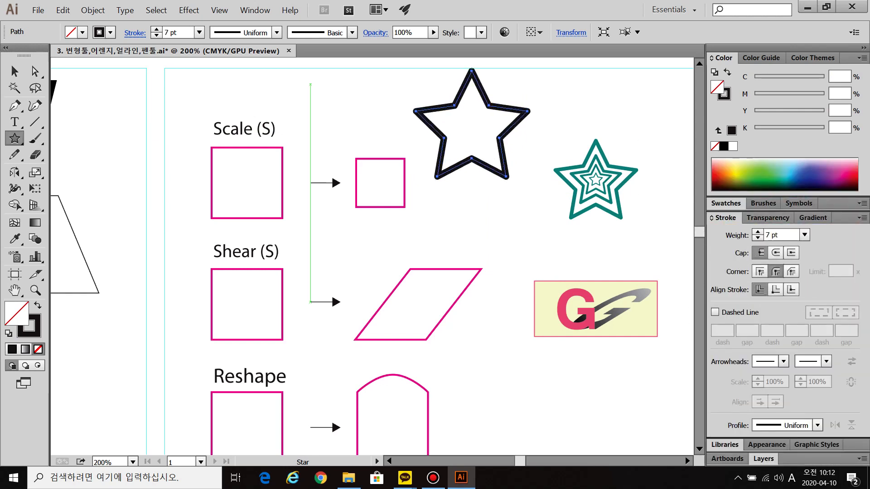
Move the star down beside the teal example and scale a smaller copy inside it about its centre.
key(v)
drag(506, 177, 518, 212)
key(s)
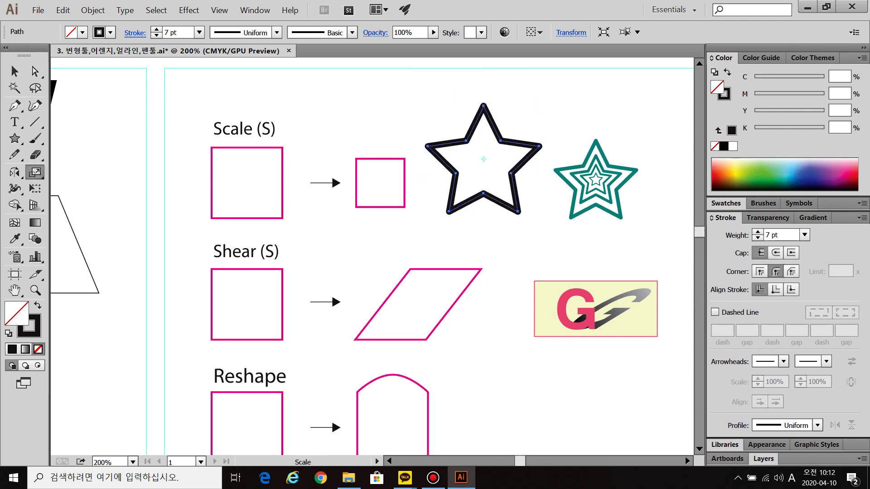
key(ctrl)
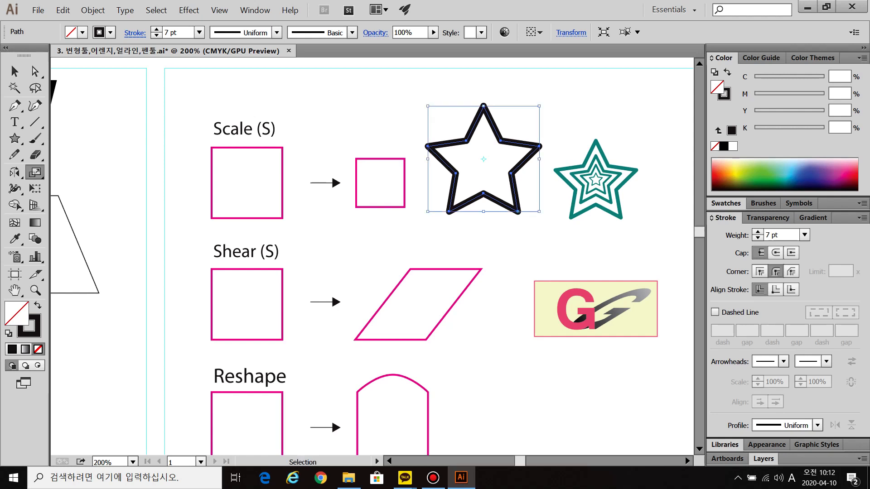
drag(518, 212, 506, 196)
key(ctrl+z)
key(alt)
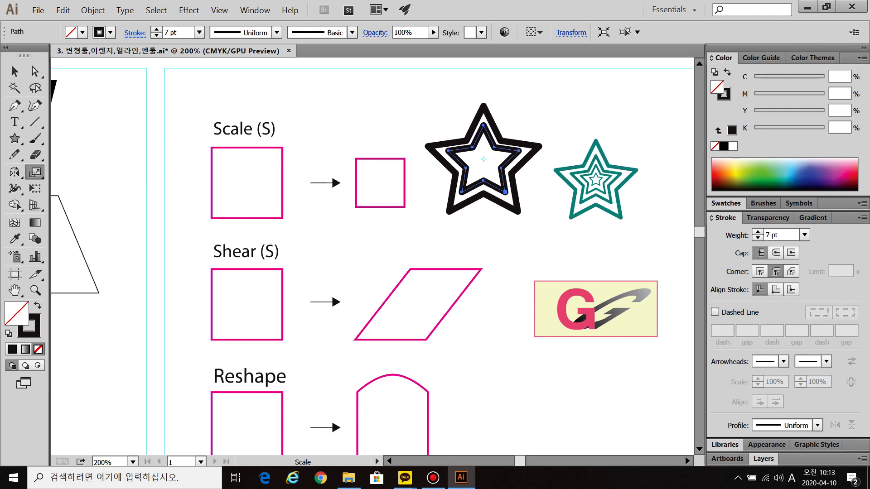
Add two more progressively smaller copies of the star inside it, scaled about its centre, and deselect.
key(ctrl)
key(ctrl)
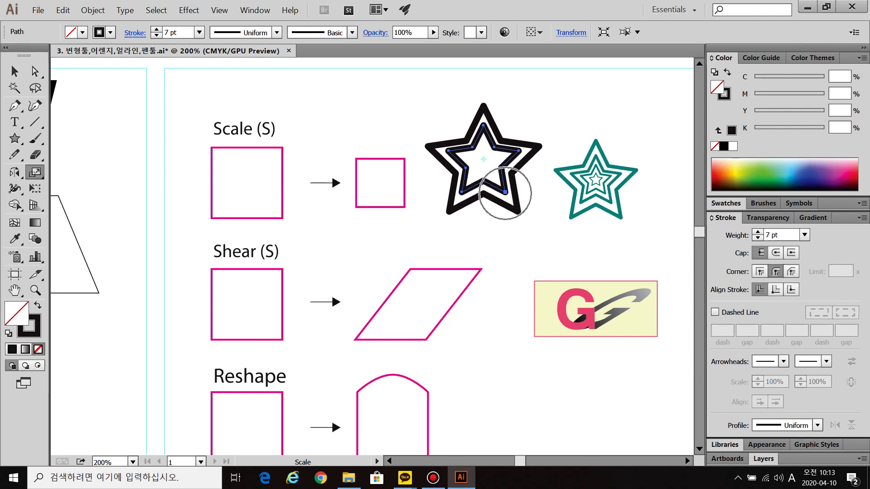
drag(506, 192, 495, 175)
key(alt)
key(ctrl+shift+a)
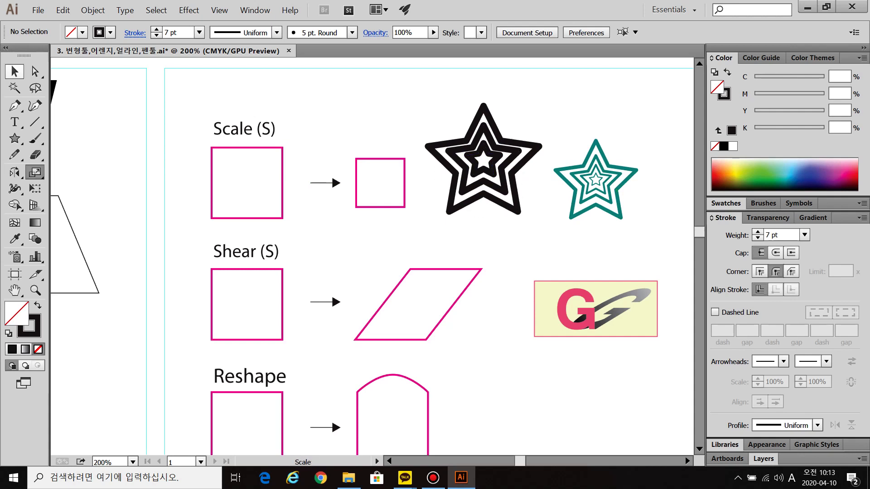
Duplicate the outer black star above the teal example and detach the Scale tool group as a floating palette.
click(15, 71)
drag(536, 149, 474, 157)
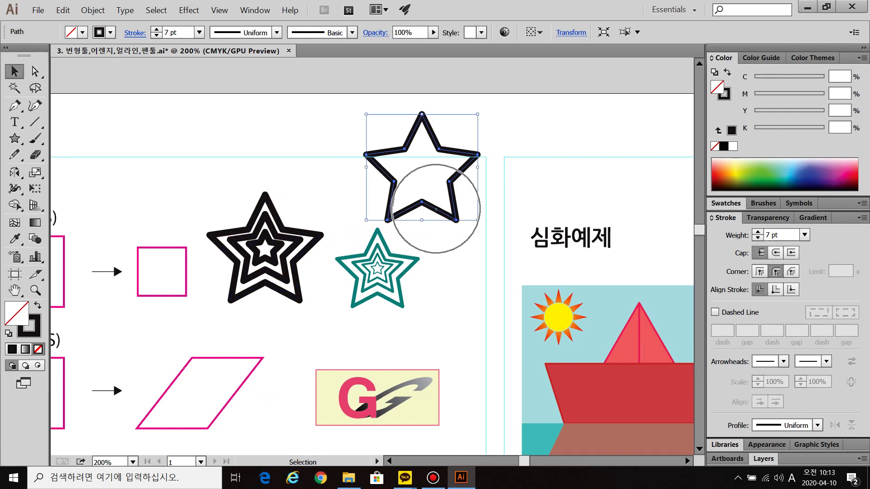
click(35, 173)
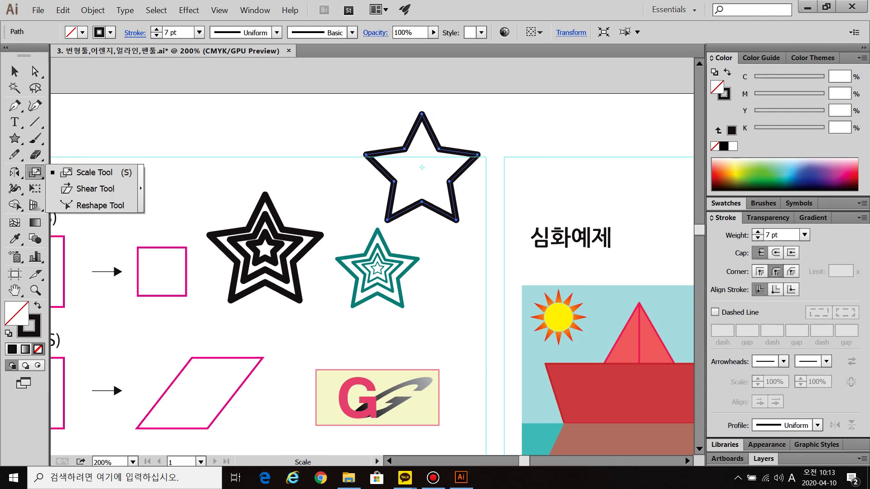
click(141, 189)
drag(68, 183, 338, 85)
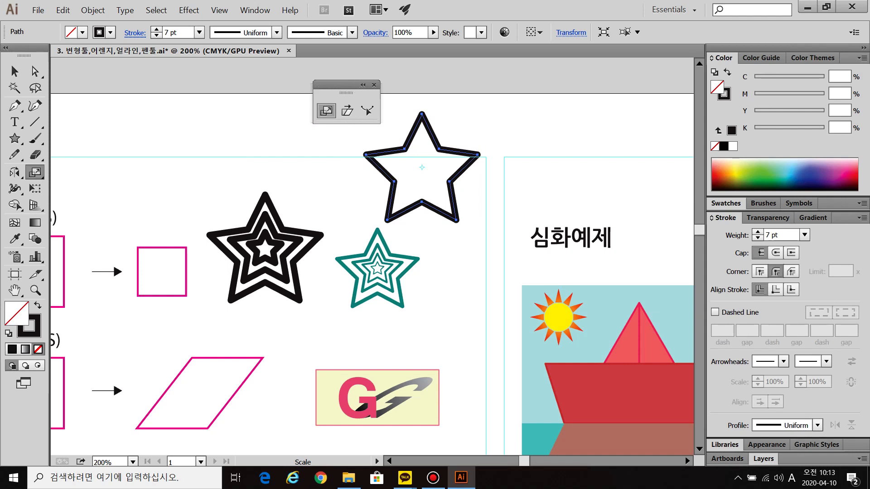
Try a uniform 50% scale on the duplicated star in the Scale options.
key(Return)
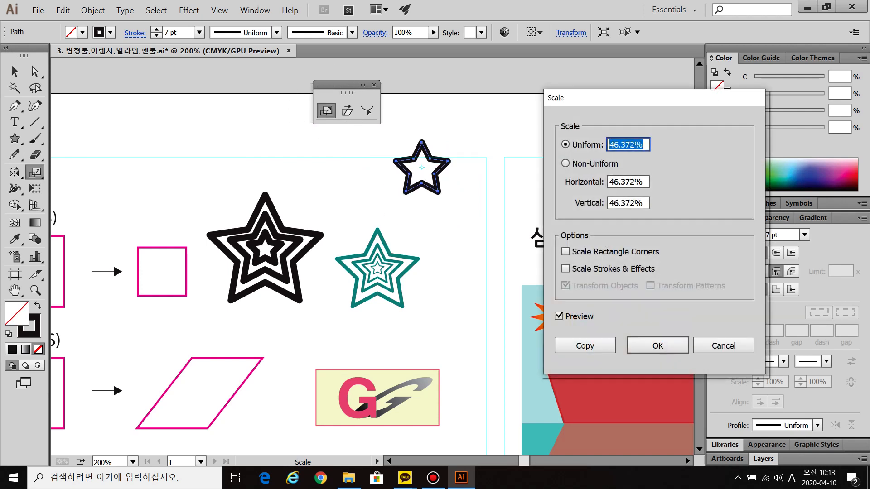
click(643, 147)
text(50)
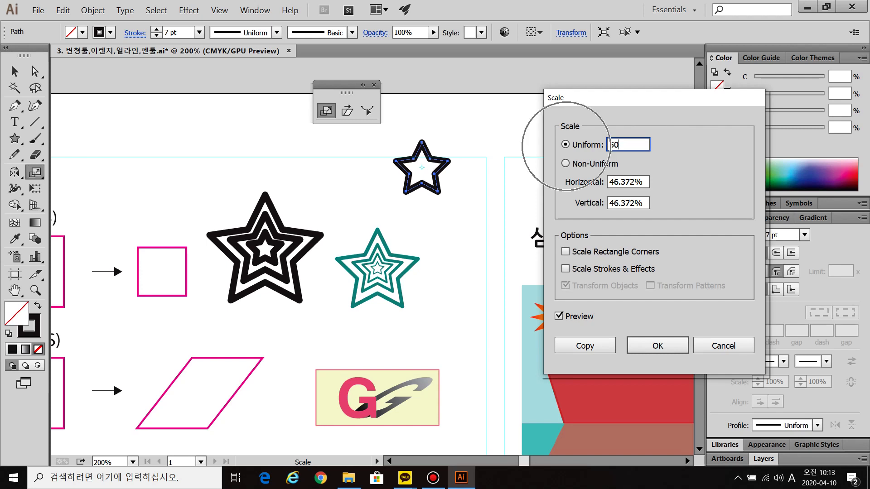
key(Escape)
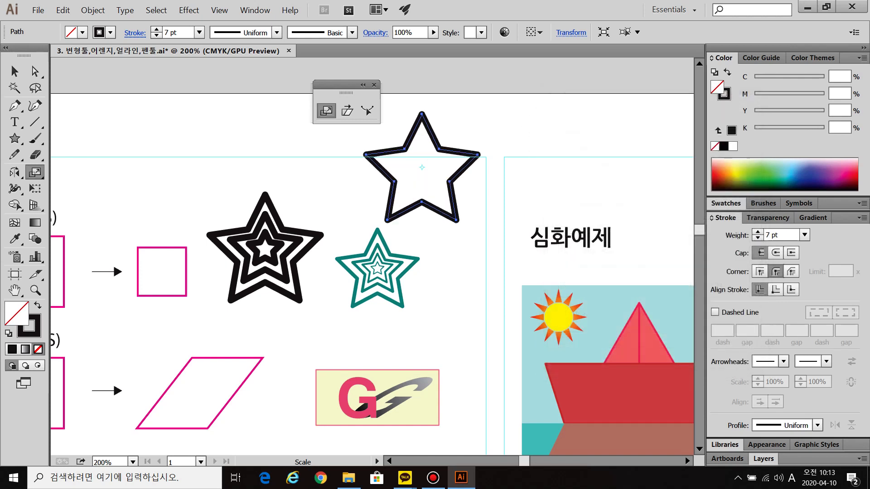
key(ctrl+z)
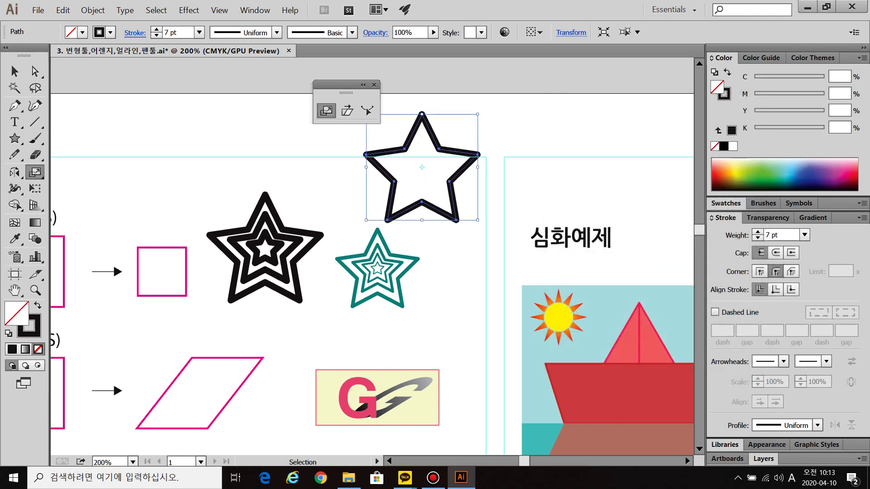
Create a non-uniformly scaled copy of the duplicated star at 70% horizontal and 30% vertical.
double_click(326, 111)
click(566, 164)
key(ctrl)
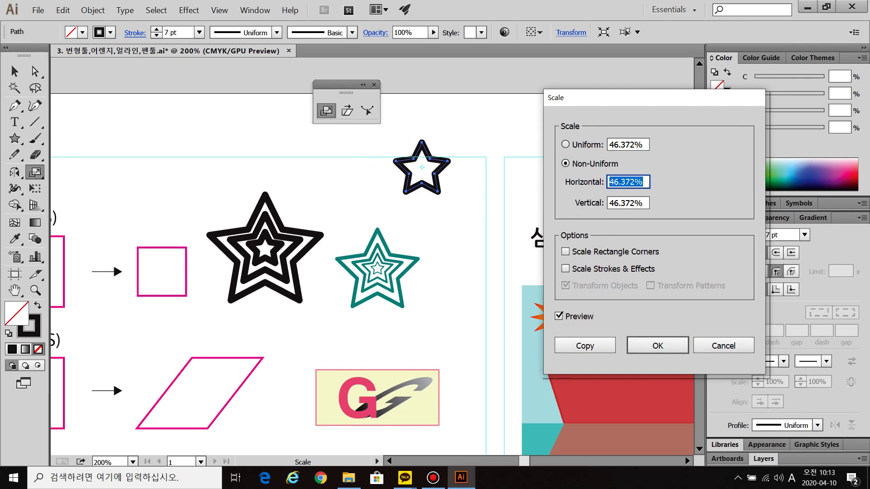
text(70)
key(Tab)
text(30)
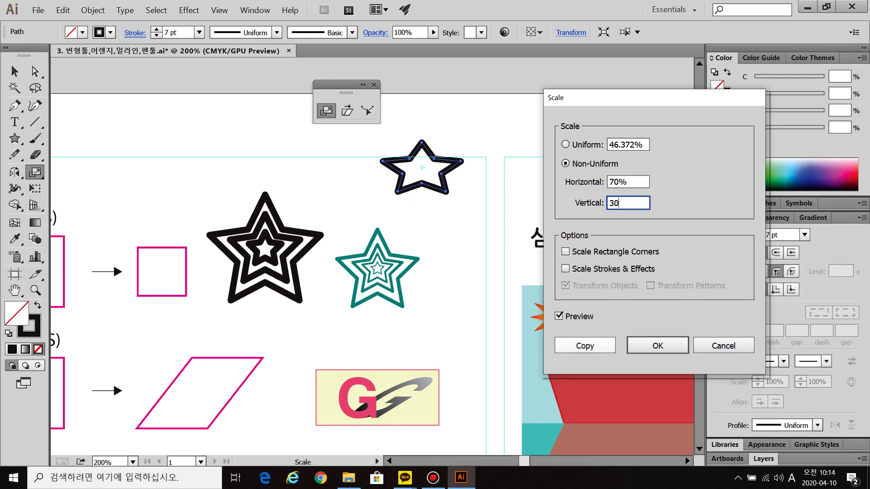
click(585, 346)
key(ctrl)
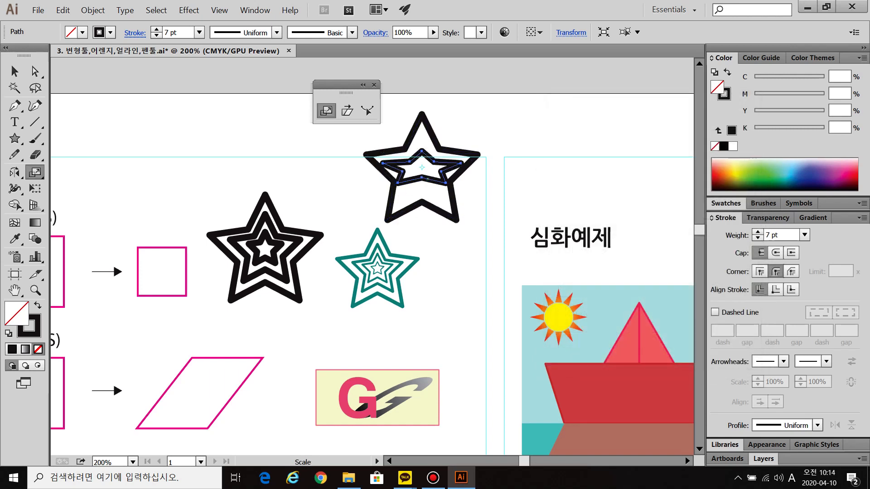
key(ctrl)
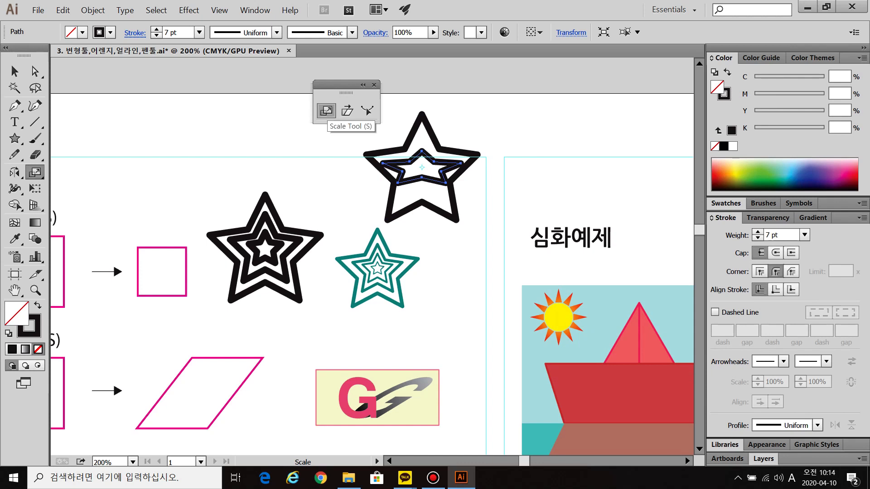
double_click(326, 110)
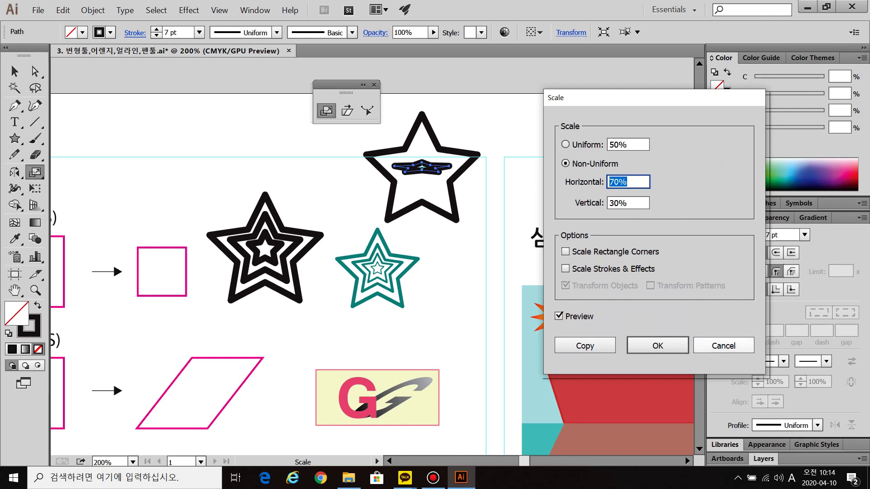
key(Escape)
Draw a tall rectangle with the black outline below the GG shadow example.
key(v)
key(ctrl+1)
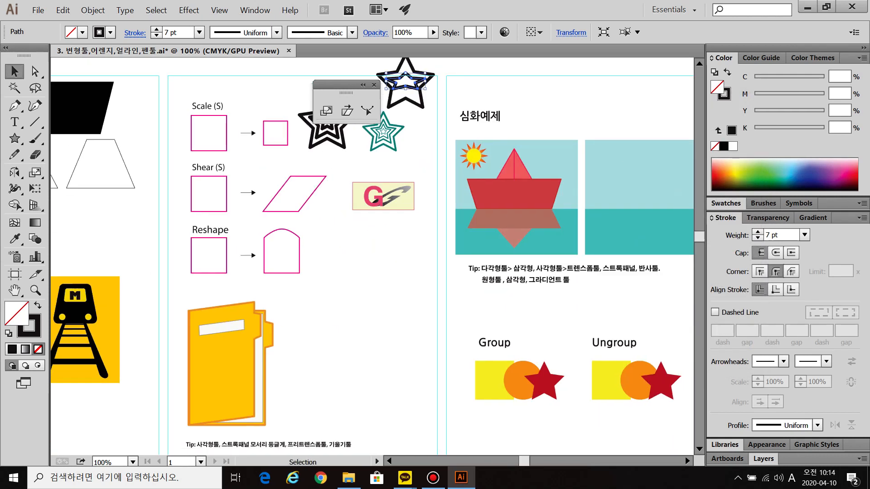
drag(15, 139, 64, 138)
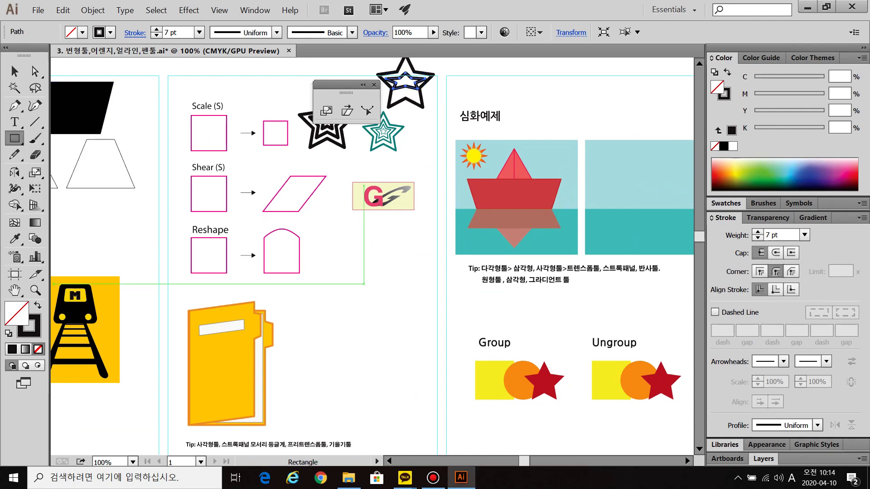
drag(344, 237, 402, 330)
key(ctrl+plus)
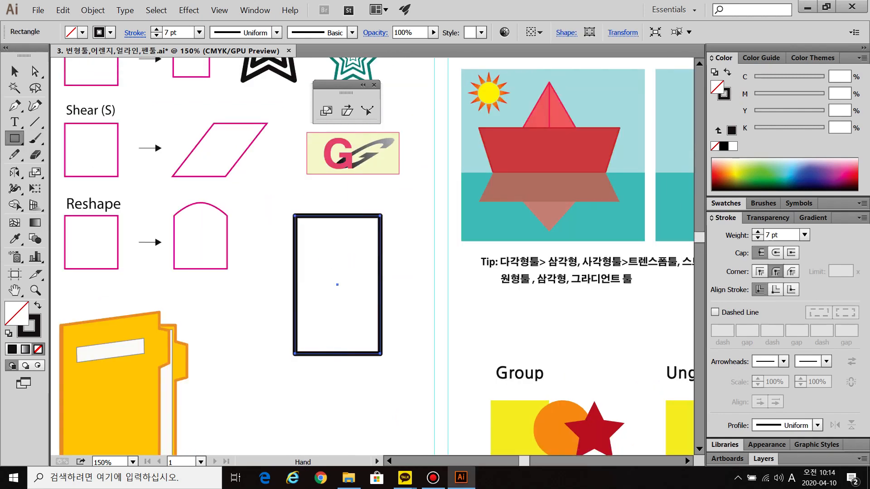
Try the Shear tool freely on the rectangle about its centre, and undo the distortion.
click(347, 110)
drag(36, 172, 74, 196)
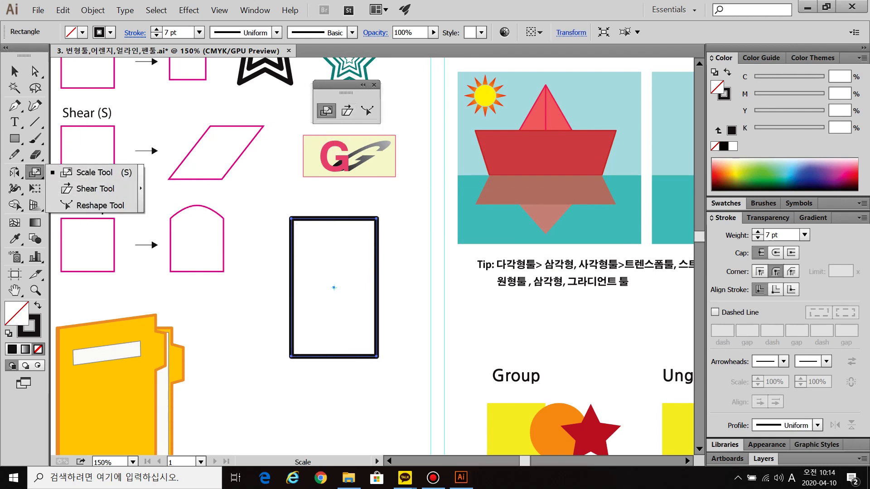
click(347, 111)
click(334, 288)
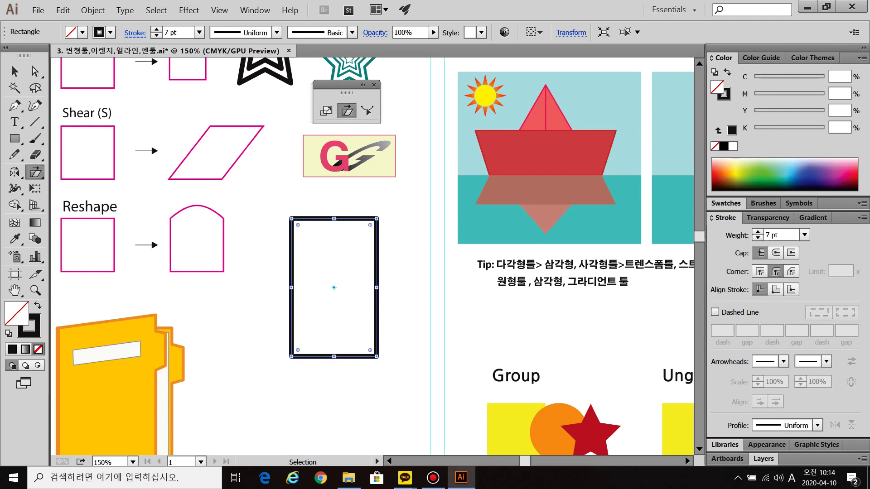
drag(377, 218, 313, 147)
key(ctrl+z)
key(ctrl+shift+z)
key(ctrl+z)
key(ctrl+z)
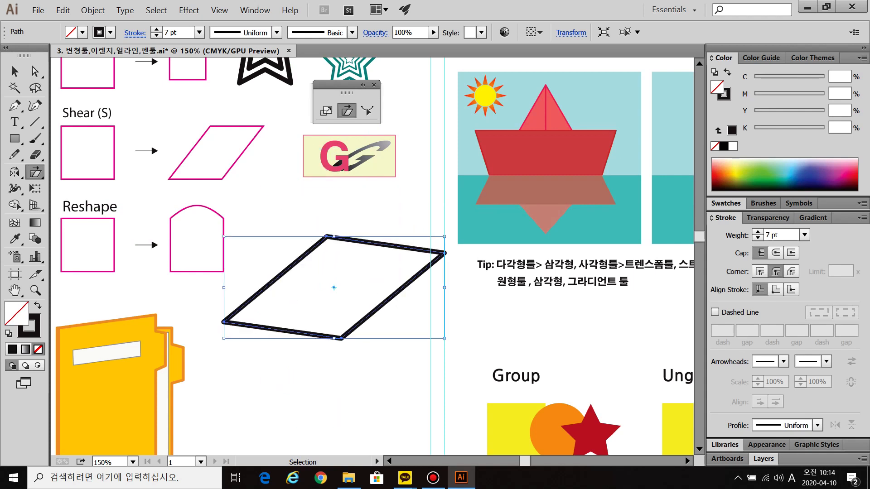
key(ctrl+z)
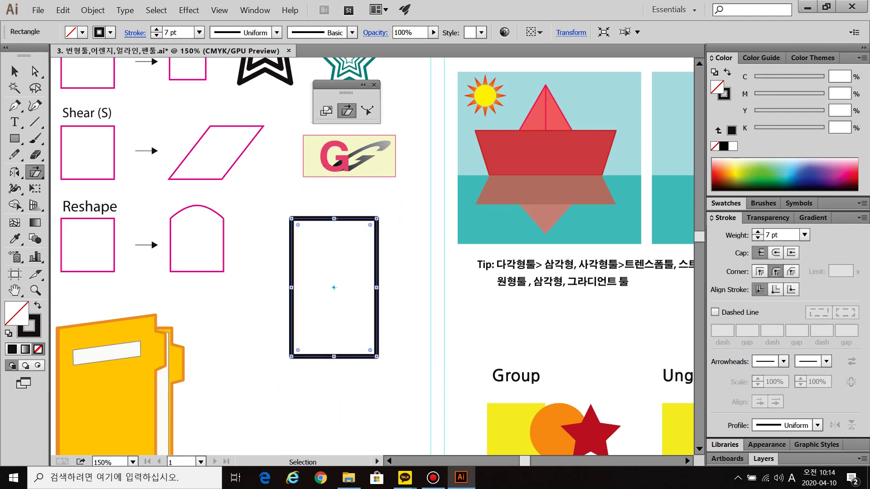
Shear the rectangle horizontally into a parallelogram, reduce its height from the upper edge, and deselect it.
drag(333, 219, 403, 219)
key(v)
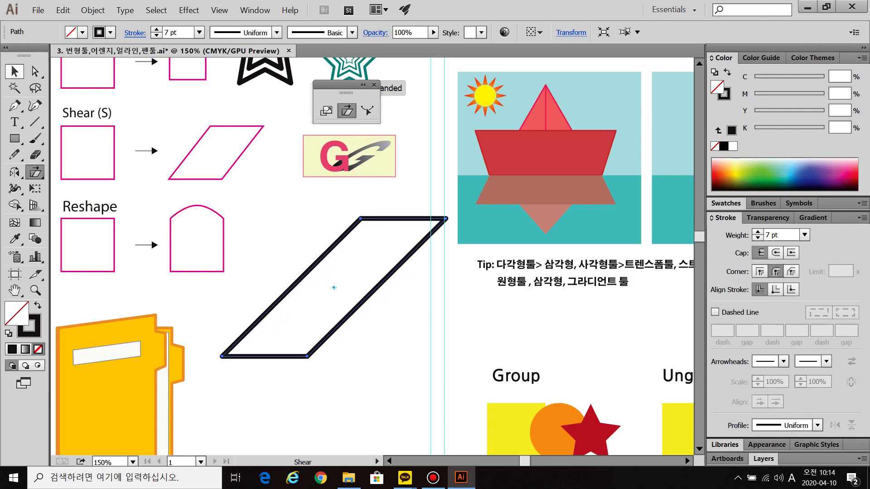
drag(334, 219, 334, 265)
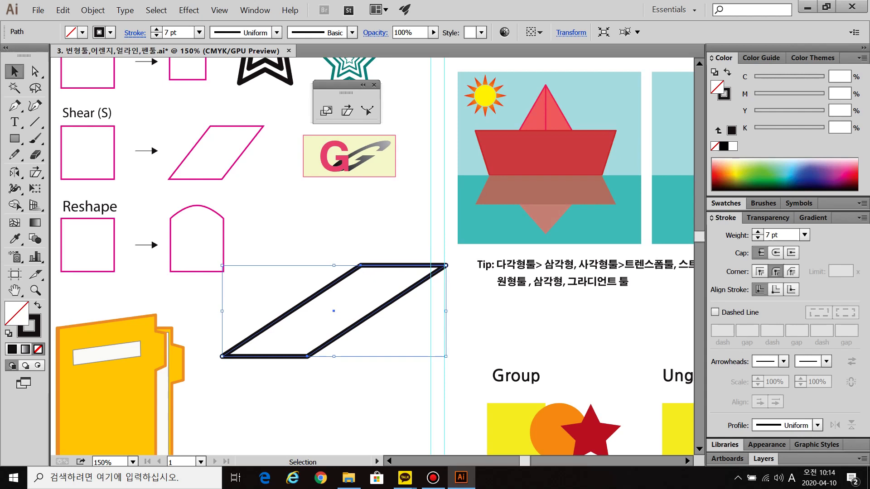
click(272, 218)
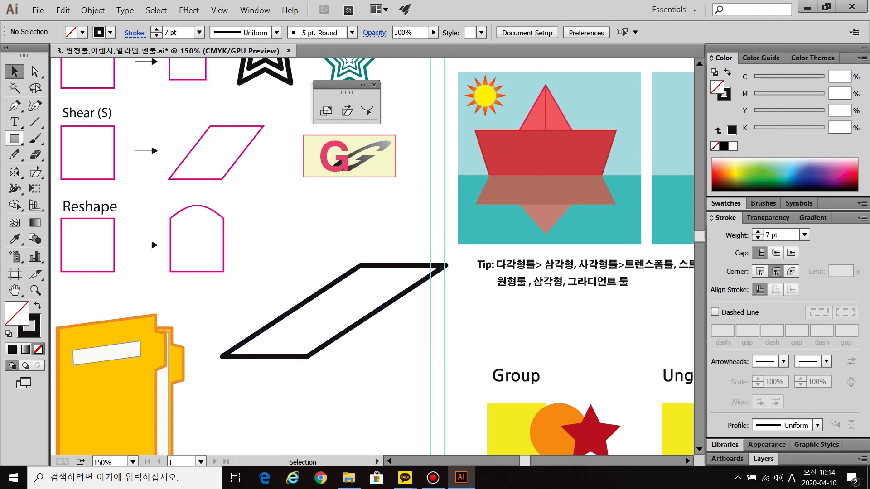
Add the letter G as text above the parallelogram and enlarge it to about 130 pt.
click(15, 122)
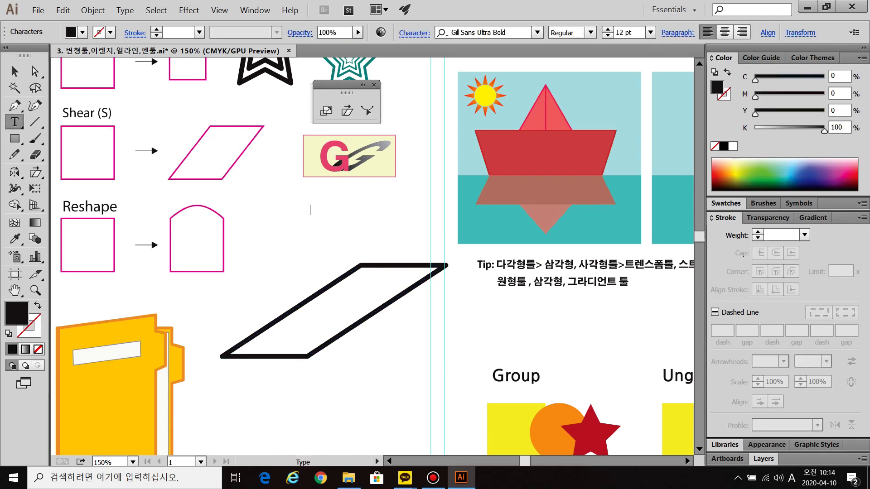
click(311, 211)
text(G)
key(Escape)
drag(318, 216, 402, 353)
drag(379, 277, 313, 251)
drag(336, 313, 322, 293)
drag(304, 247, 304, 261)
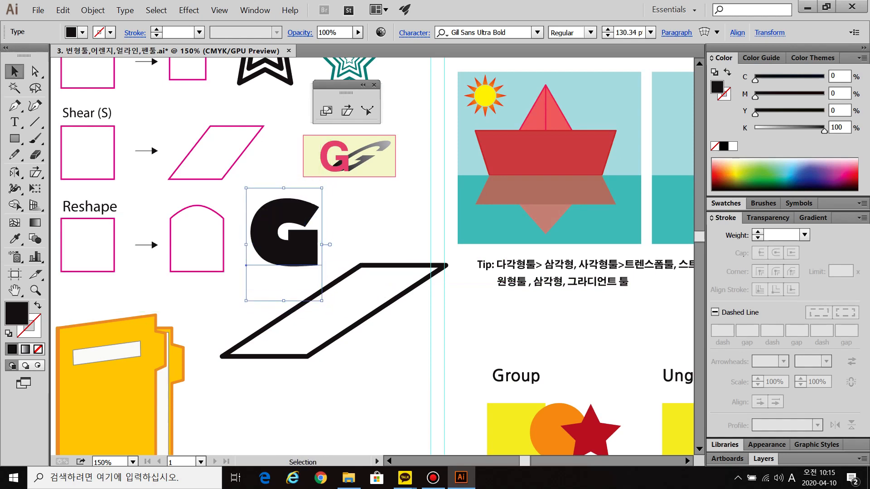
Convert the large letter G to outlines.
click(381, 200)
click(303, 249)
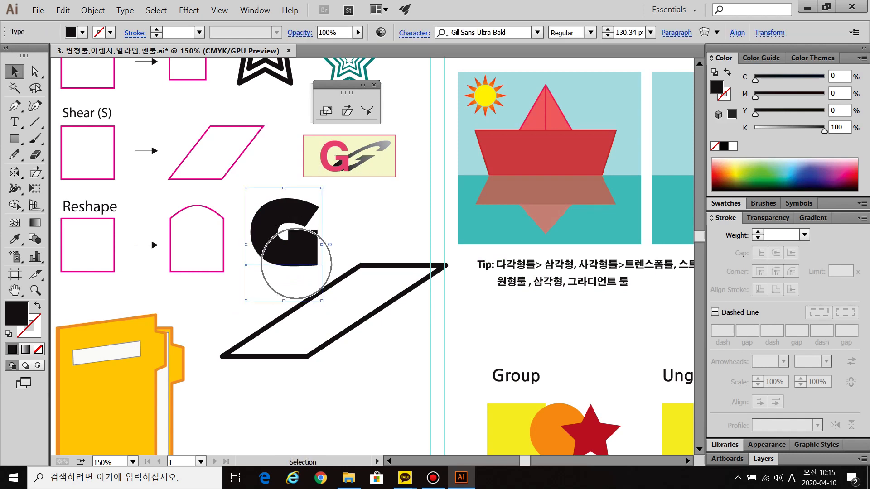
key(ctrl)
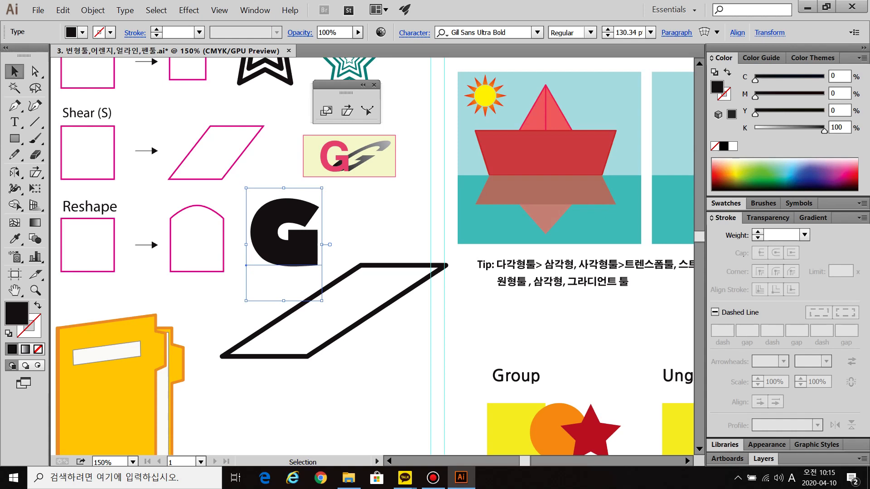
key(ctrl+shift+o)
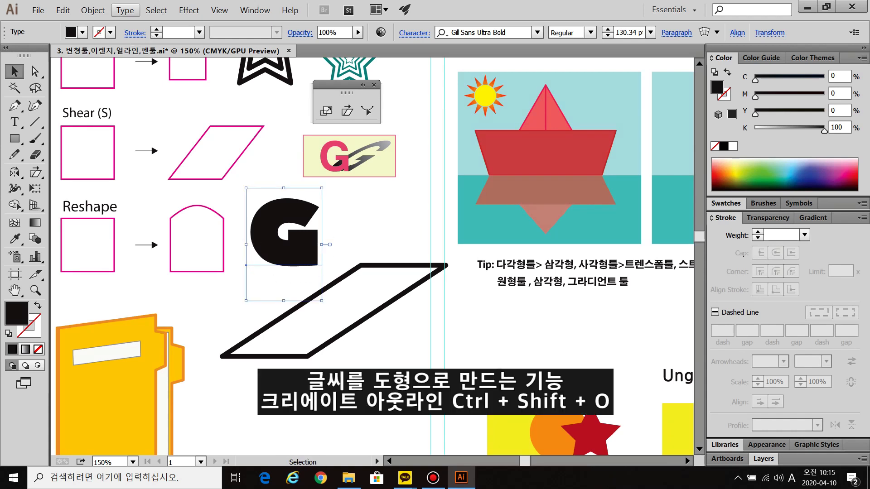
click(125, 10)
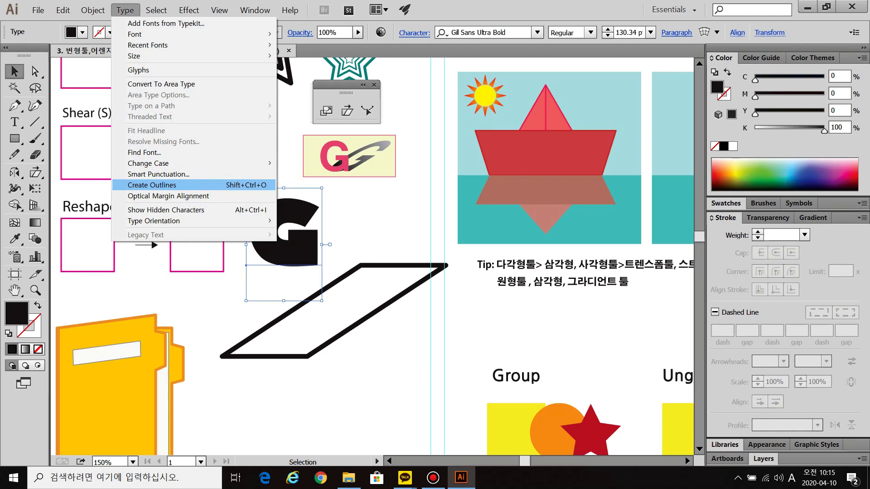
click(246, 186)
key(ctrl)
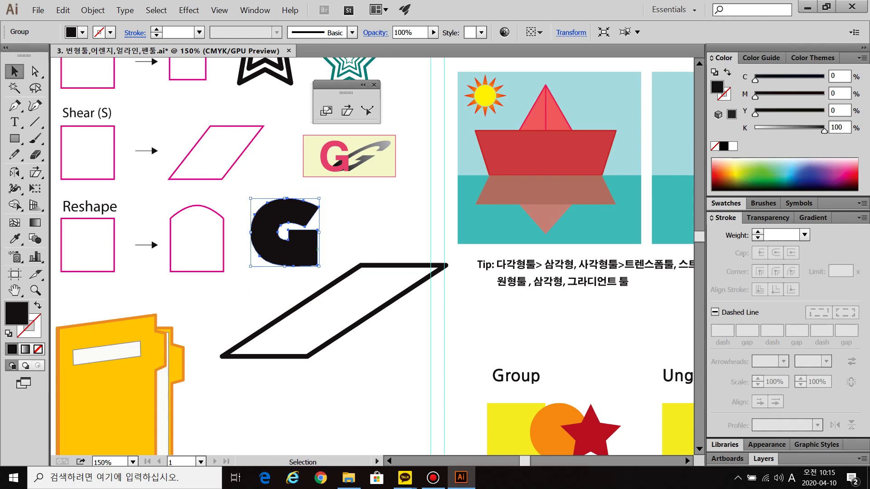
Fill the outlined G with orange from the colour spectrum, about M 54 and Y 83.
click(300, 249)
click(725, 179)
key(ctrl+plus)
key(ctrl+plus)
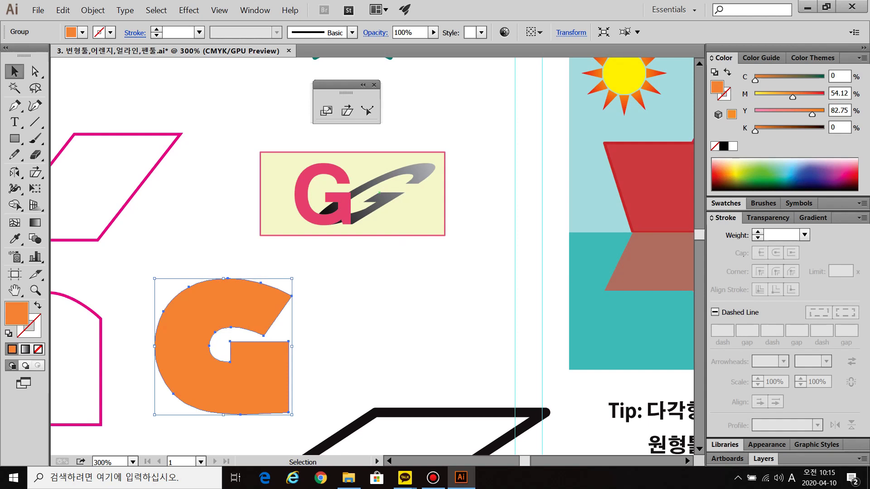
Try pasting a copy of the G in front, offset it slightly, fill it blue, and delete the copy.
key(ctrl+c)
key(ctrl+f)
drag(253, 376, 235, 373)
click(807, 171)
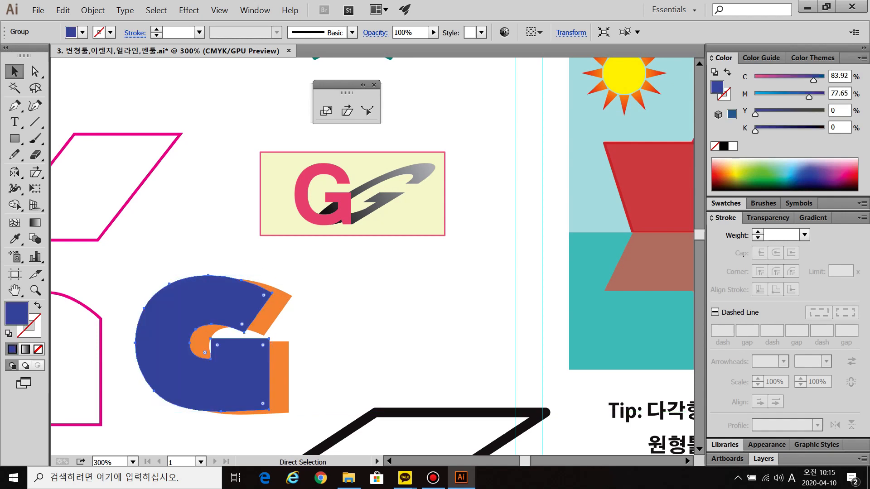
key(ctrl)
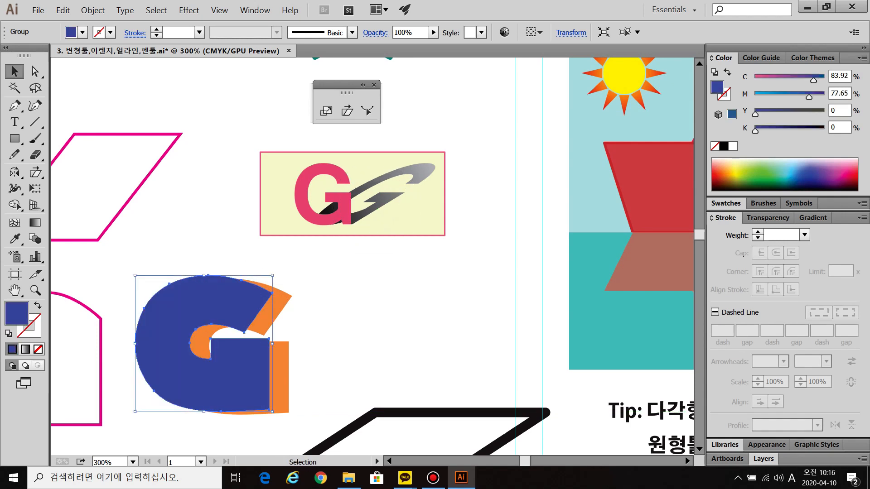
key(ctrl)
key(Delete)
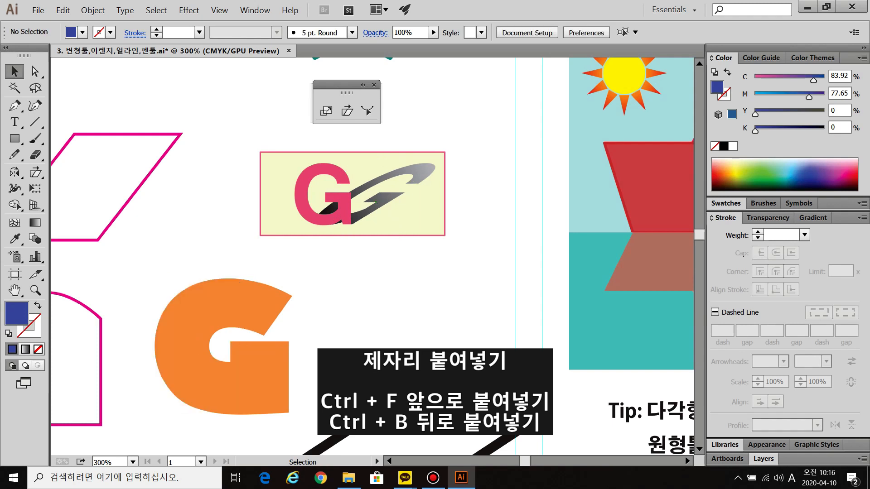
Try layering a blue copy of the orange G behind the original and offset the orange G slightly down and to the right.
click(254, 376)
key(ctrl)
key(ctrl+f)
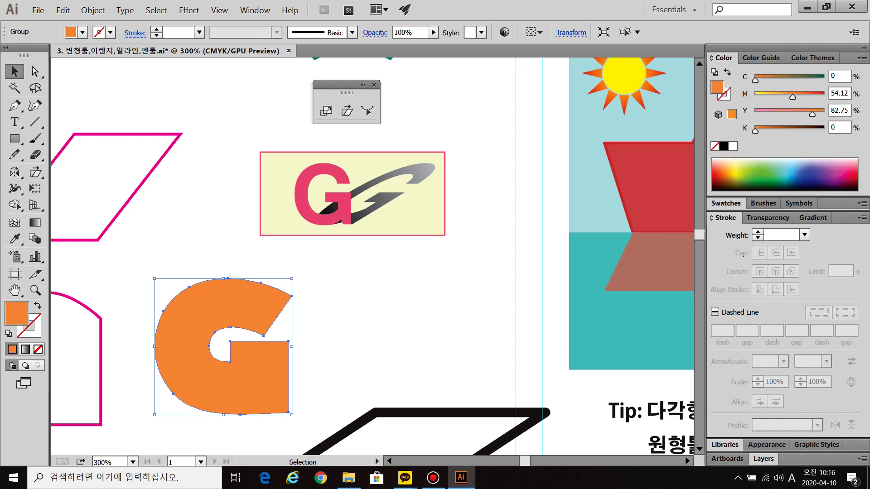
click(807, 172)
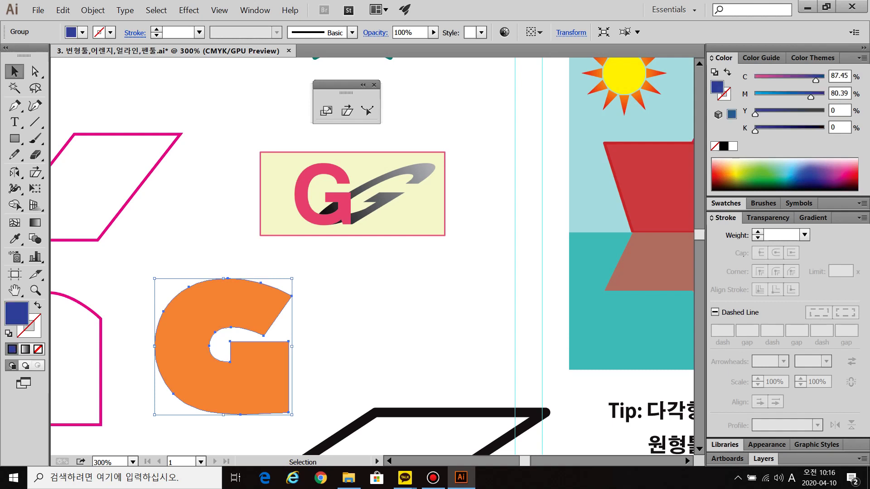
drag(260, 374, 270, 411)
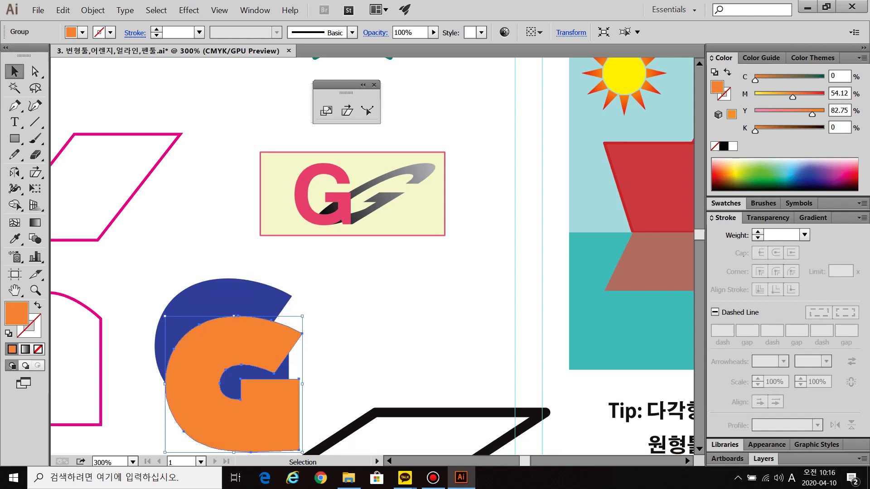
Undo the trial blue copy and offset of the G, leaving the orange G selected.
key(ctrl+z)
key(ctrl+z)
key(ctrl+z)
key(ctrl+z)
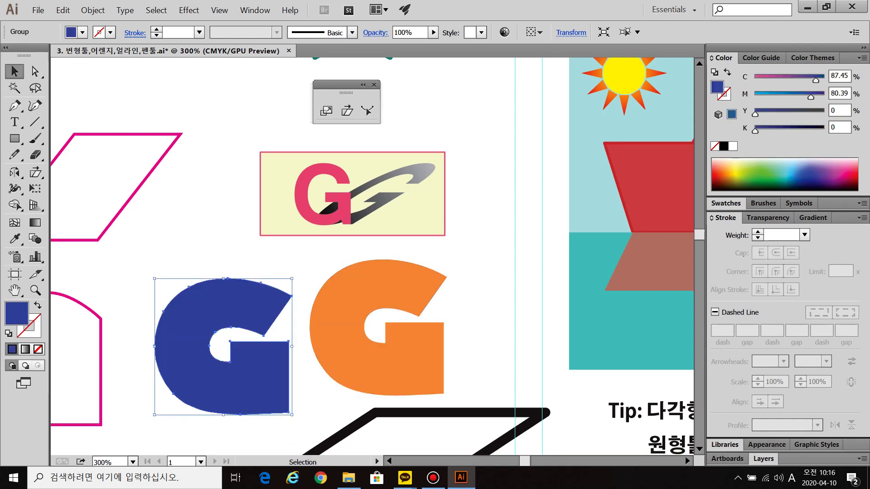
key(ctrl+z)
key(ctrl+z)
key(ctrl+z)
key(ctrl+z)
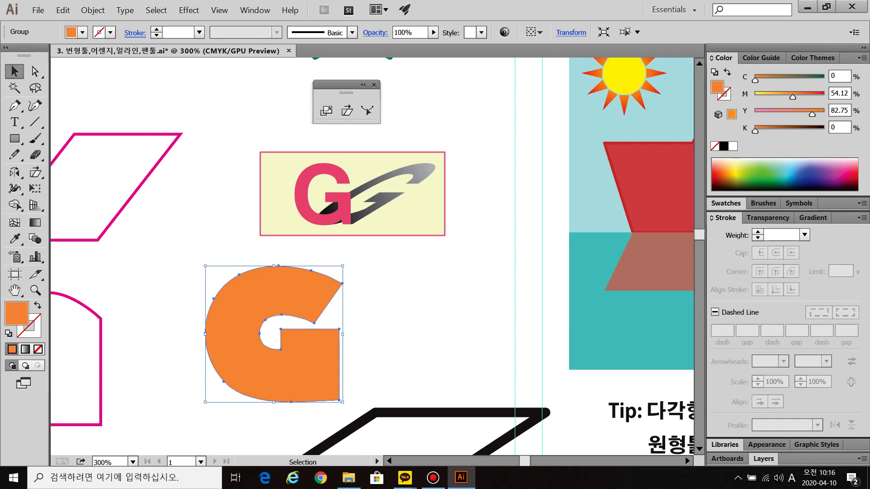
Shear a dark blue copy behind the orange G so it leans right, and shift it right until the two bases overlap.
click(812, 174)
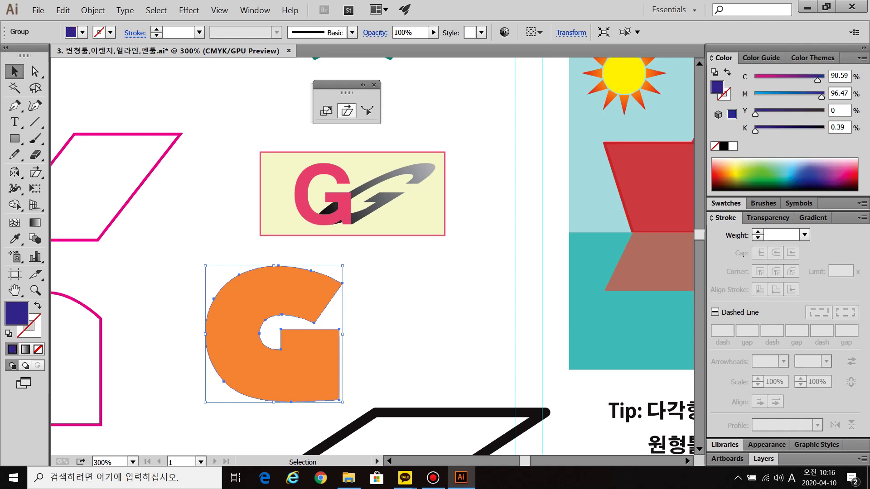
click(347, 111)
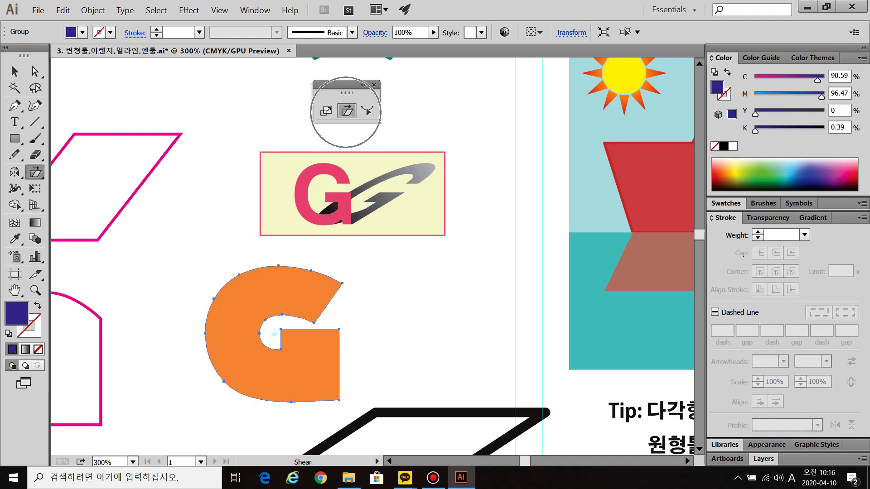
key(ctrl)
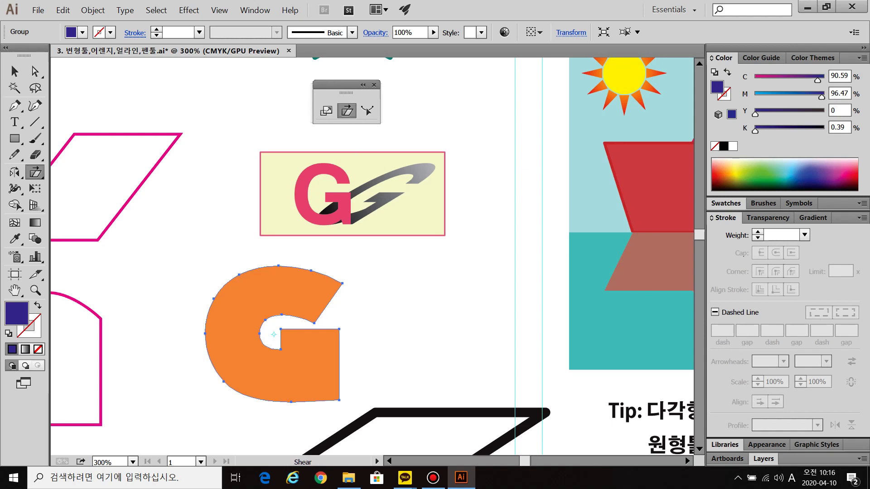
drag(278, 266, 361, 278)
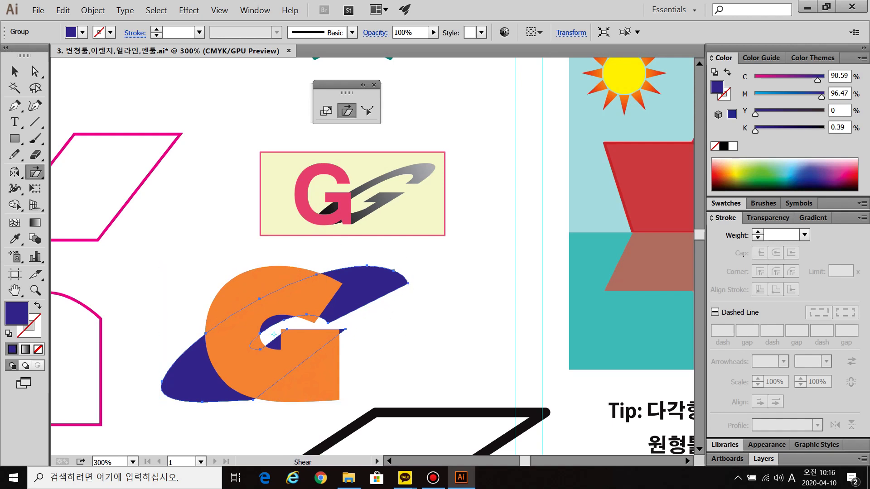
key(v)
drag(361, 278, 446, 276)
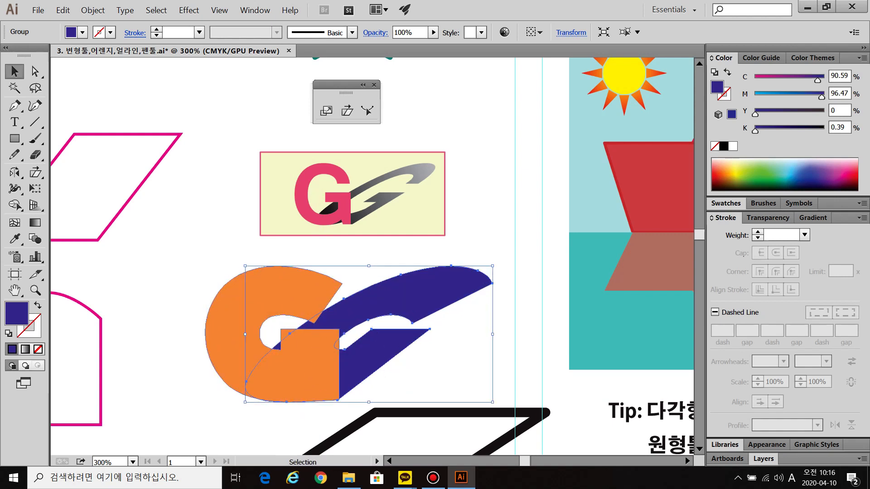
Fill the sheared G with a linear black-and-white gradient running from its base toward its upper tip at about 42.5°.
click(26, 349)
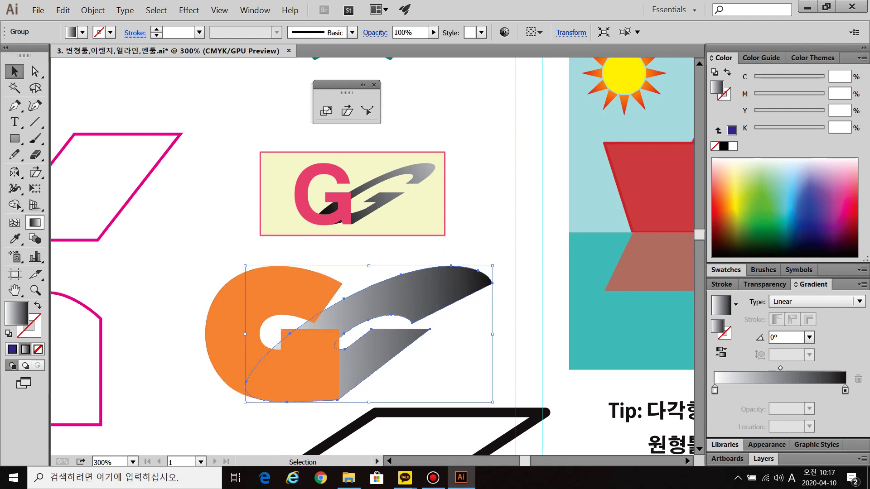
click(35, 222)
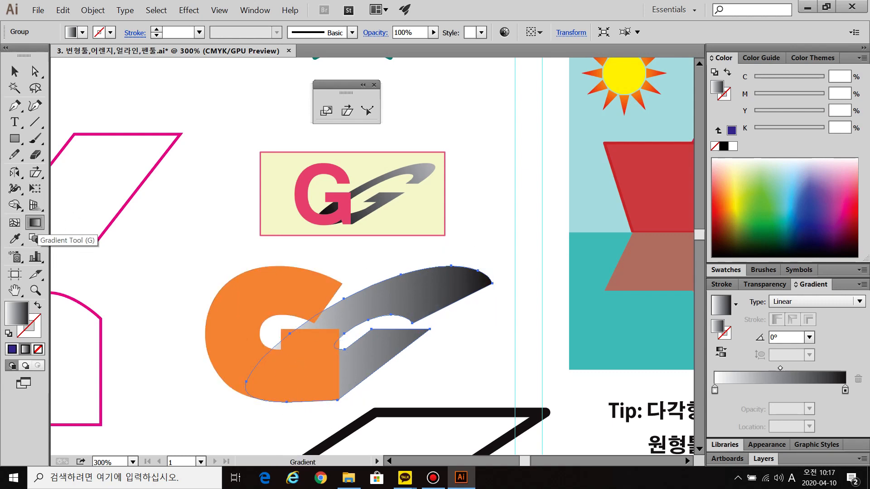
key(ctrl)
drag(301, 401, 436, 275)
key(ctrl)
Swap the gradient's black and white stops so the shadow is dark at the base and fades toward the tip.
click(715, 390)
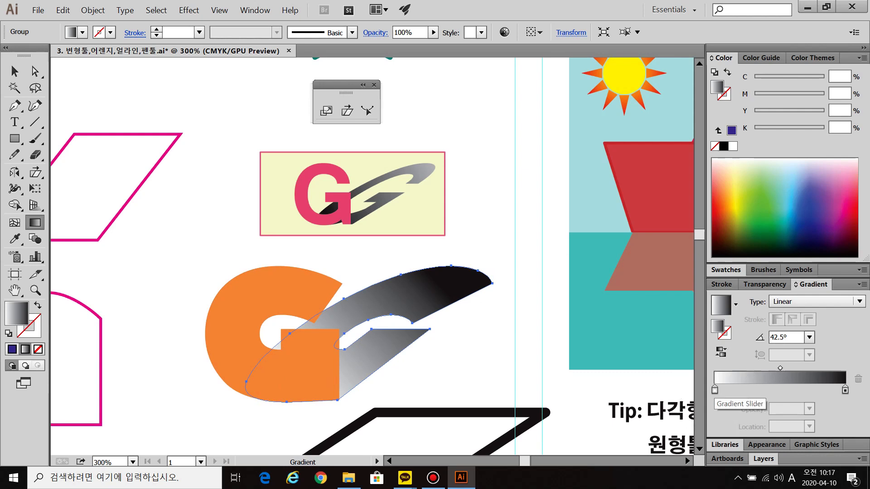
drag(715, 390, 775, 389)
drag(845, 390, 714, 390)
drag(775, 390, 845, 390)
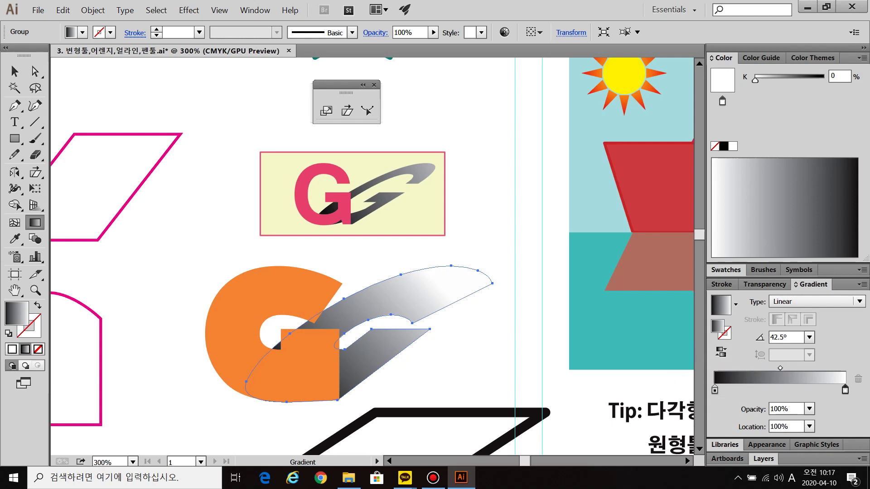
key(ctrl+shift+a)
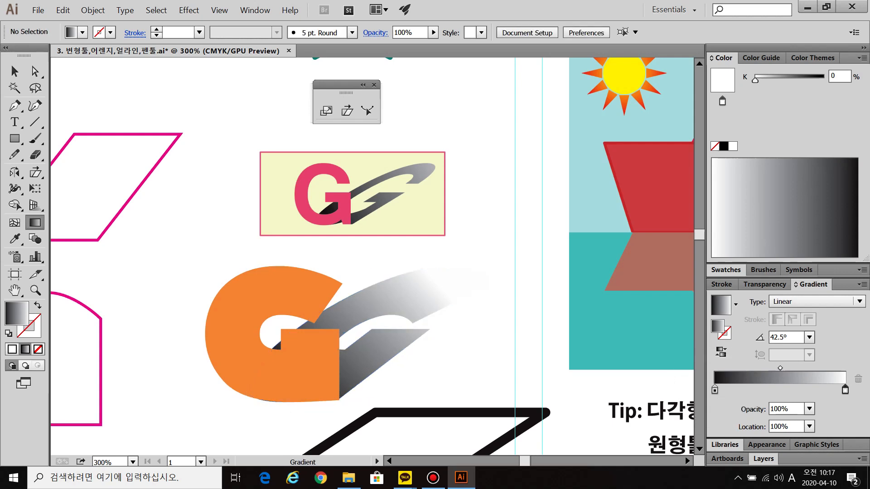
Set the white gradient stop of the sheared G shadow to 13% black.
key(v)
scroll(202, 339, down, 2)
scroll(349, 339, up, 2)
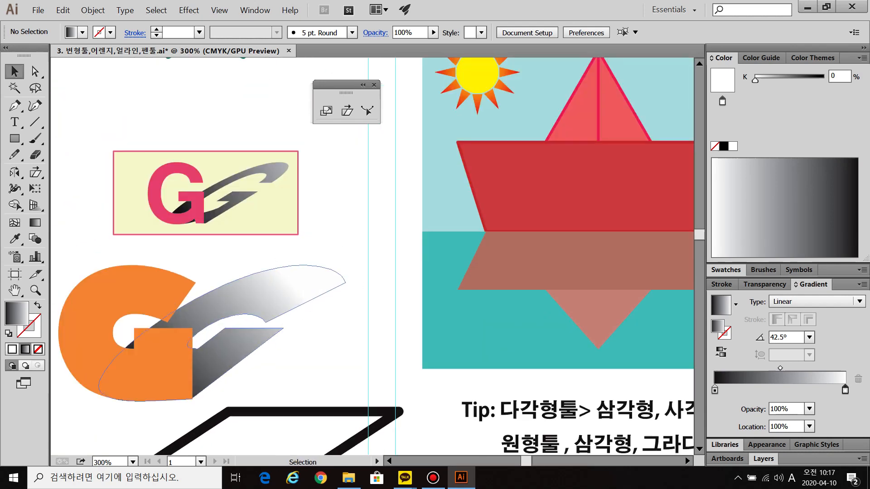
click(254, 297)
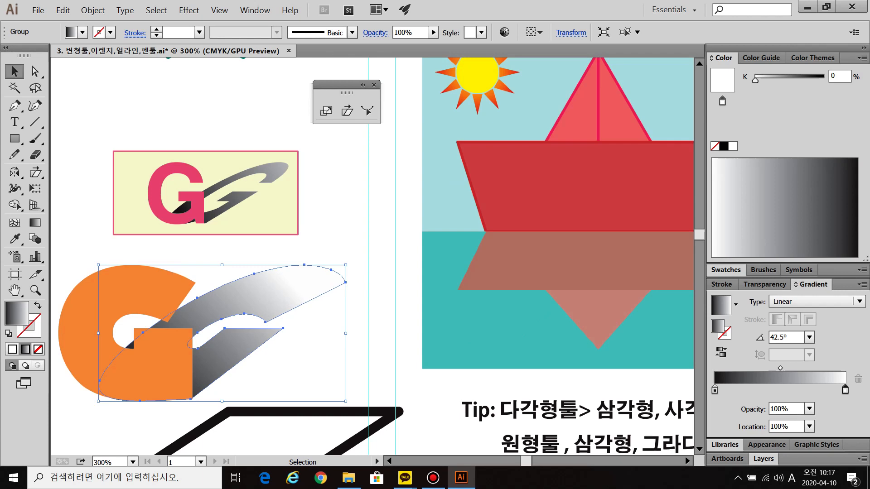
double_click(845, 390)
click(668, 257)
drag(730, 263, 739, 263)
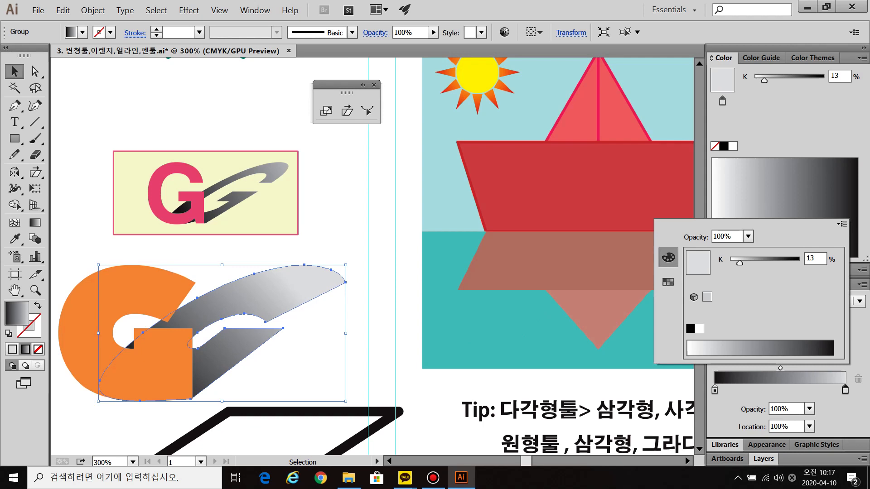
click(360, 246)
key(ctrl)
click(360, 246)
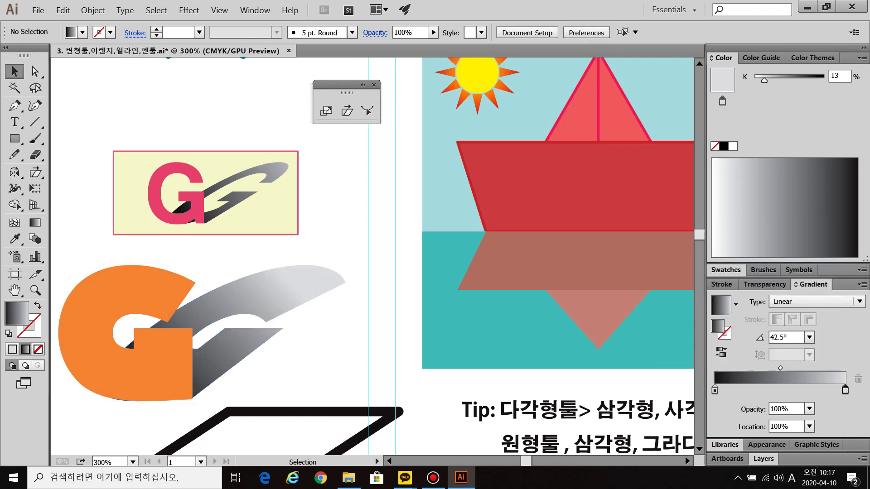
Delete the large black-outlined parallelogram beside the folder example.
key(ctrl+1)
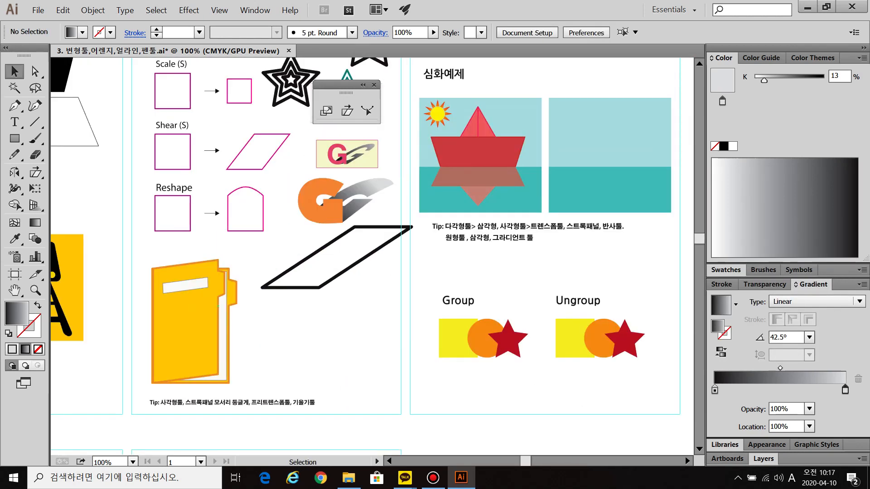
ctrl+click(212, 330)
drag(212, 331, 242, 299)
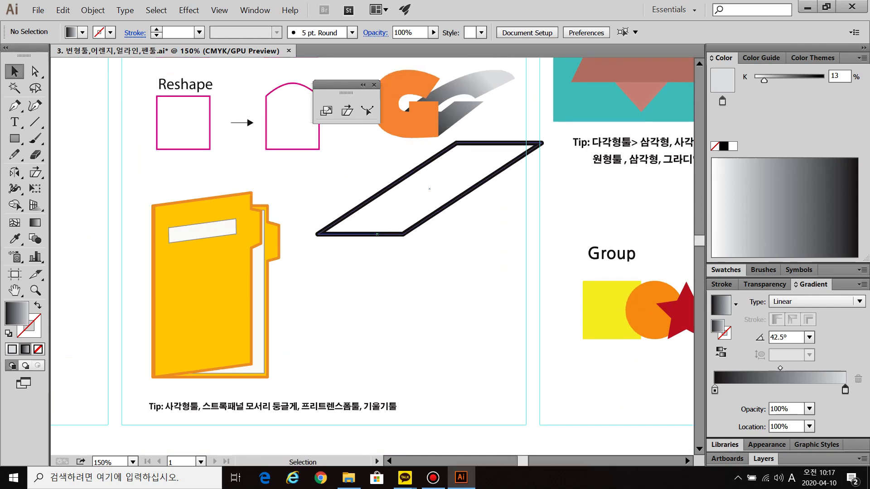
click(363, 235)
key(Delete)
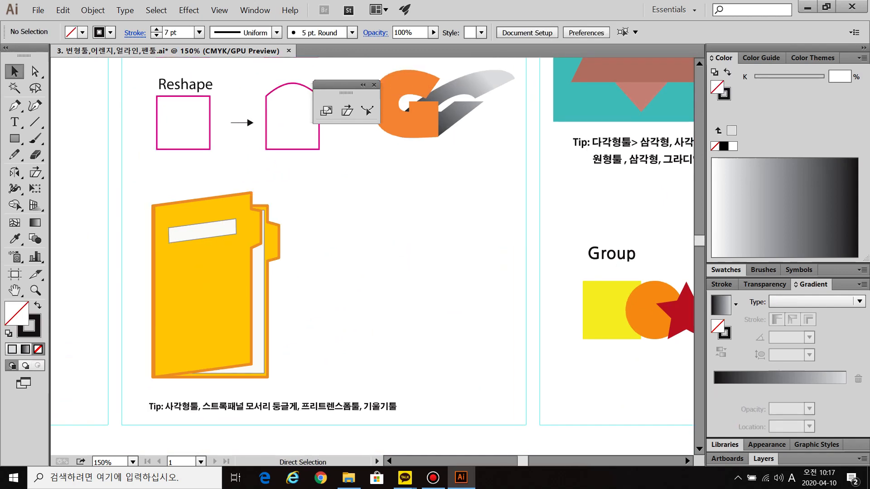
Choose the Rectangle tool with a pale yellow fill and a crimson stroke, about C 27, M 97, Y 59, K 15.
key(m)
click(15, 138)
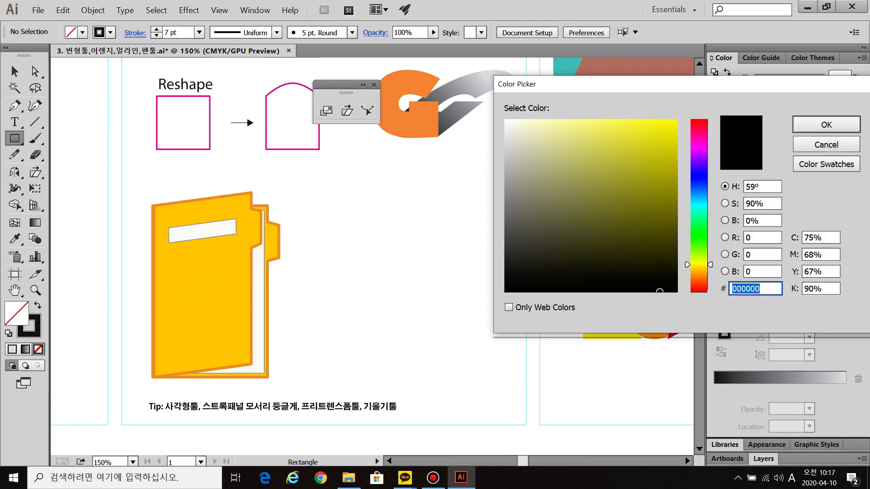
click(592, 121)
click(822, 122)
double_click(35, 332)
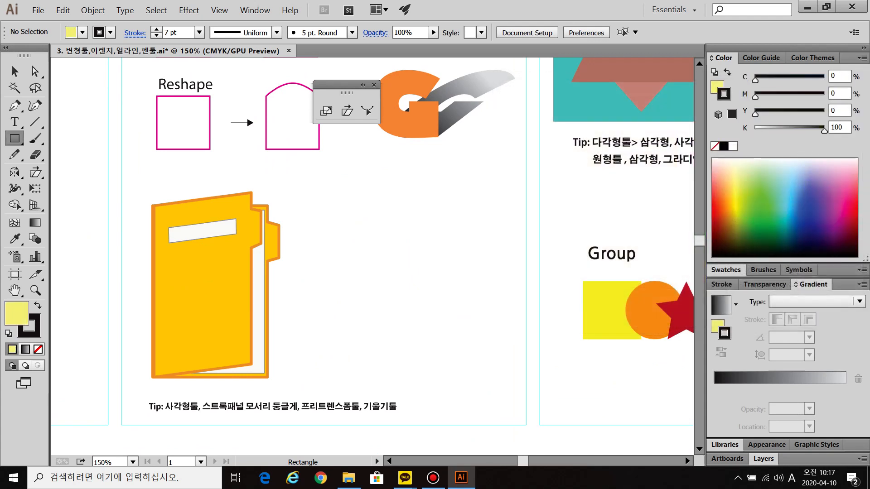
click(636, 182)
click(826, 124)
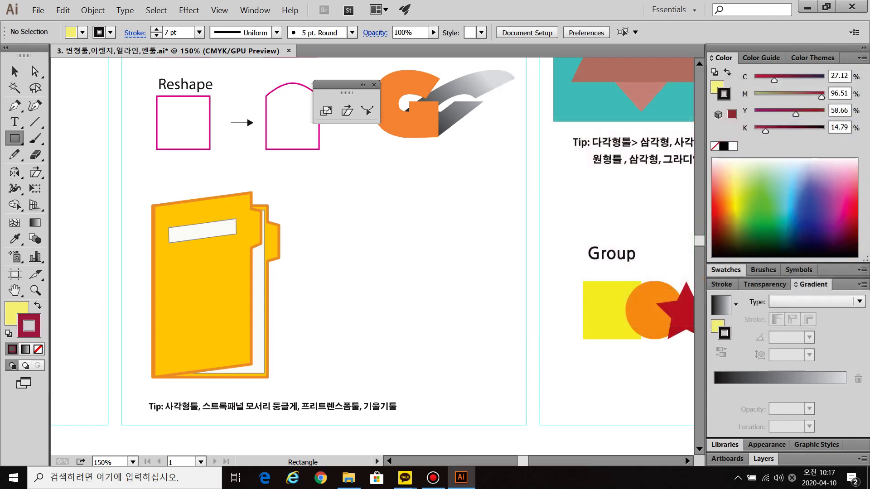
Draw a tall rectangle beside the folder example and a small tab rectangle overlapping its upper right edge.
scroll(278, 298, up, 1)
drag(320, 318, 318, 302)
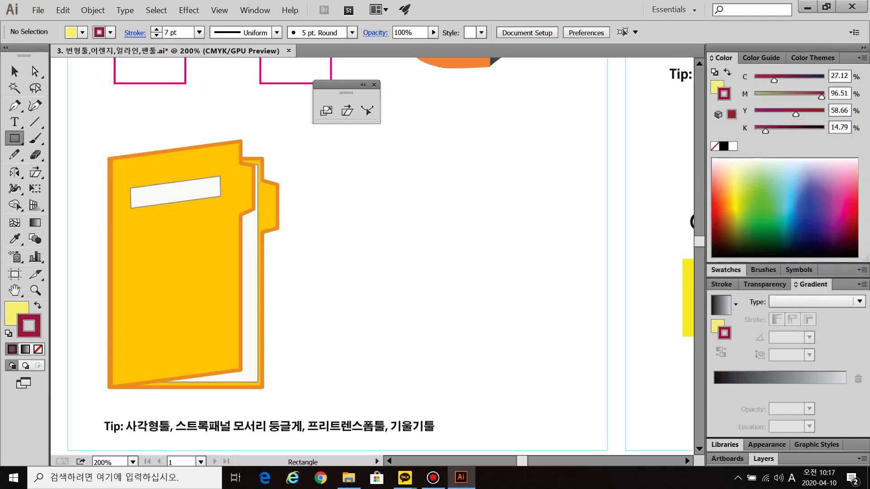
mouse_move(349, 135)
mouse_down()
mouse_move(510, 253)
mouse_move(512, 381)
mouse_up()
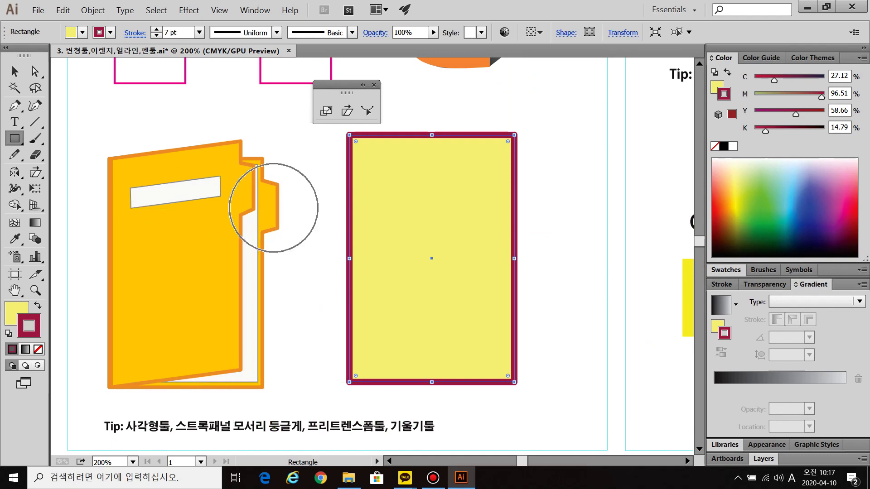
click(501, 159)
mouse_move(502, 159)
mouse_down()
mouse_move(547, 224)
mouse_move(545, 236)
mouse_up()
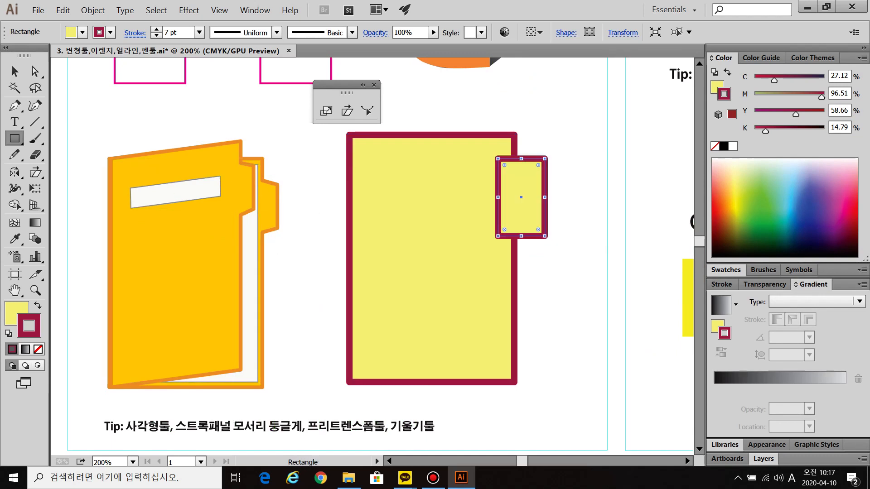
click(15, 71)
key(ctrl+shift+a)
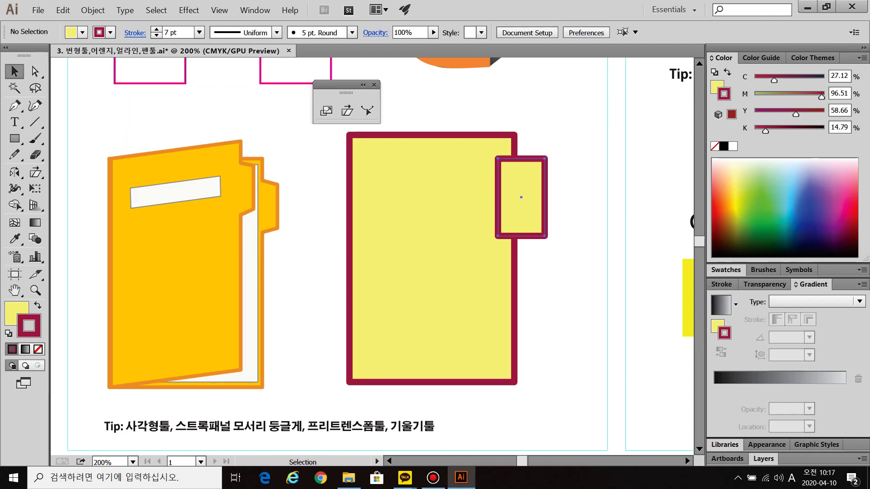
click(521, 197)
key(ctrl+shift+a)
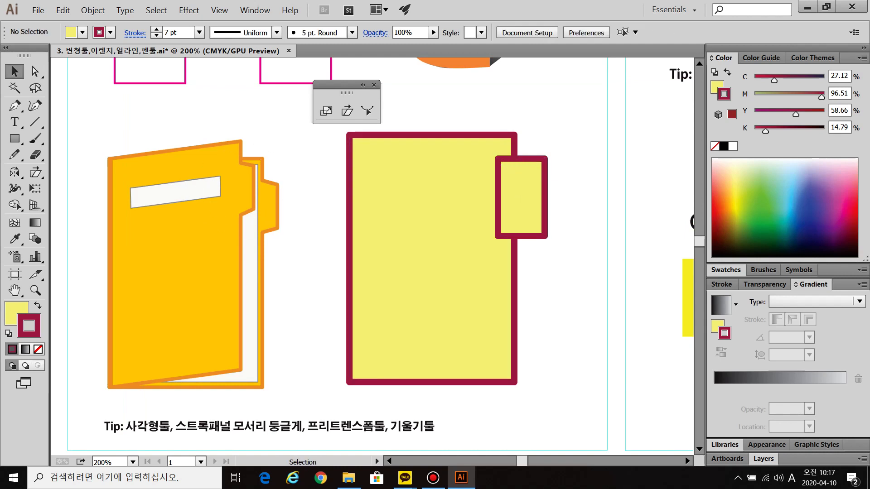
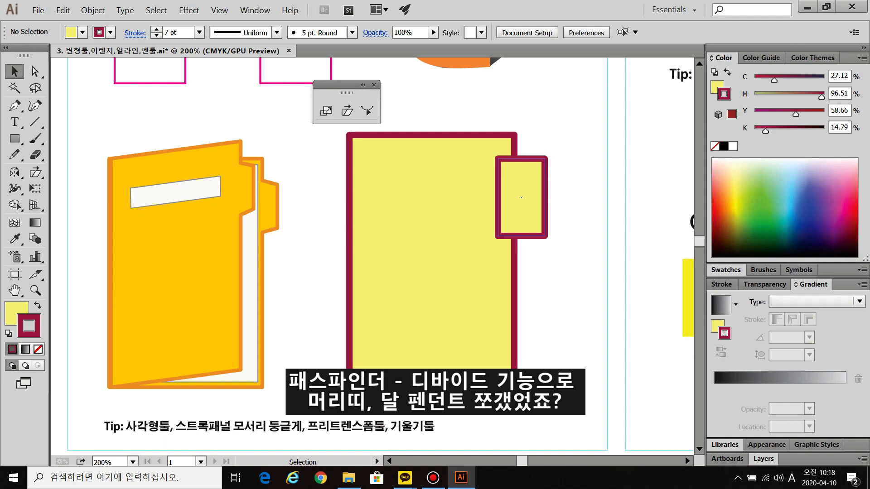
Taper the tab rectangle's outer edge into a trapezoid with Free Transform's perspective distortion and move the tab slightly upward.
click(521, 197)
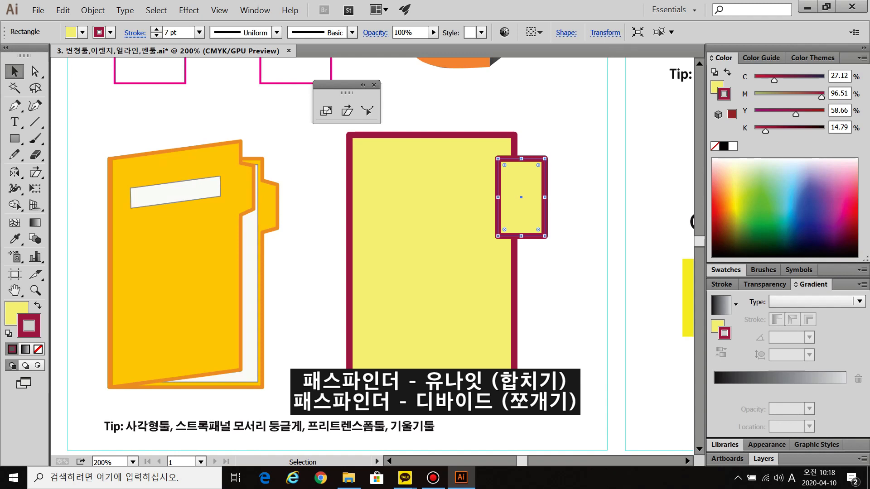
key(ctrl+shift+a)
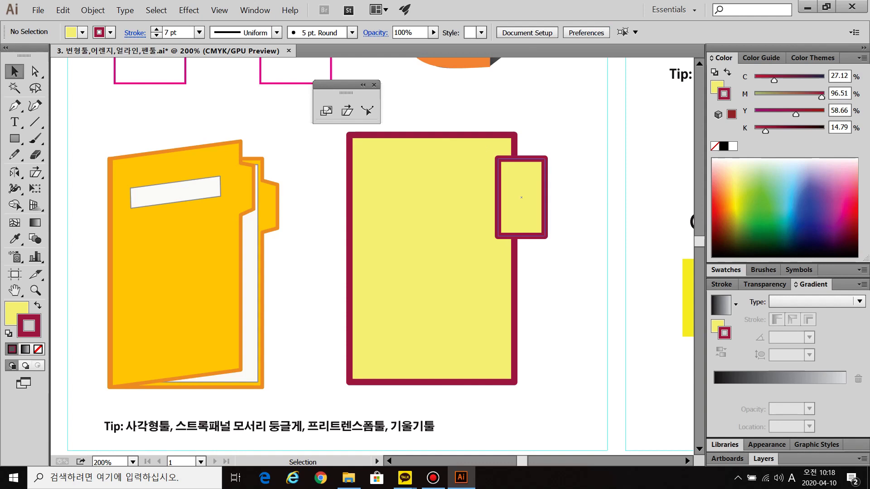
click(534, 211)
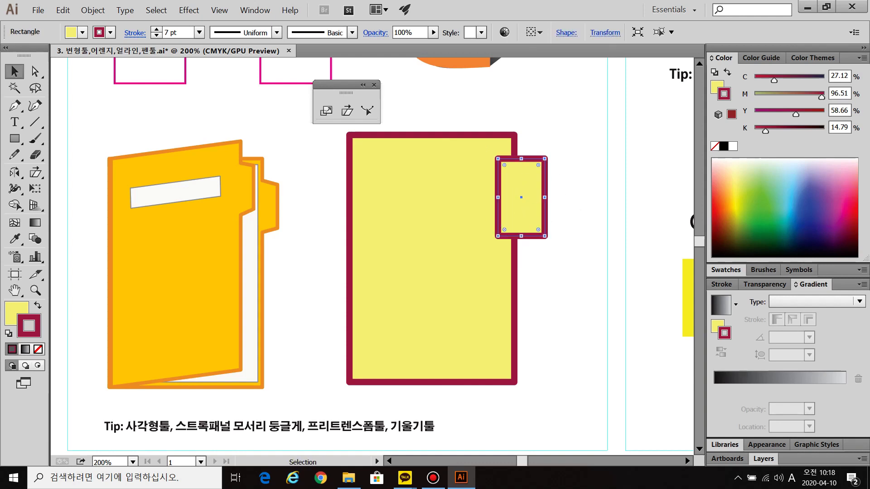
key(e)
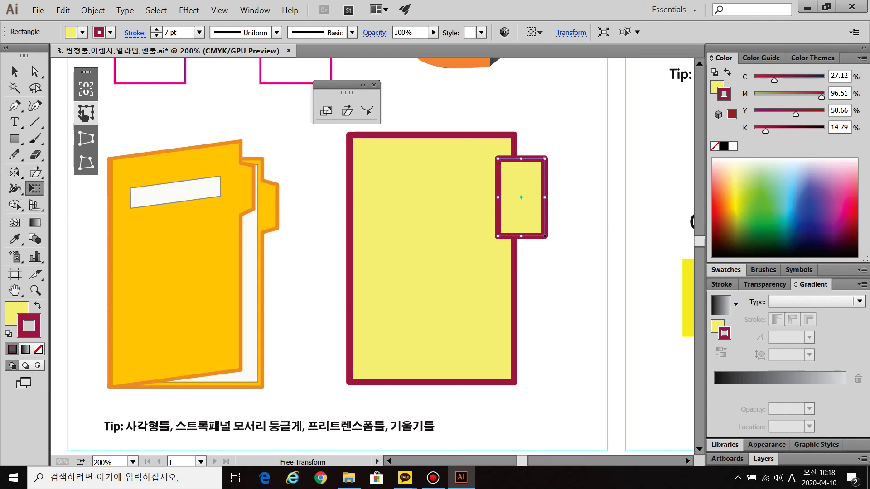
drag(545, 236, 545, 219)
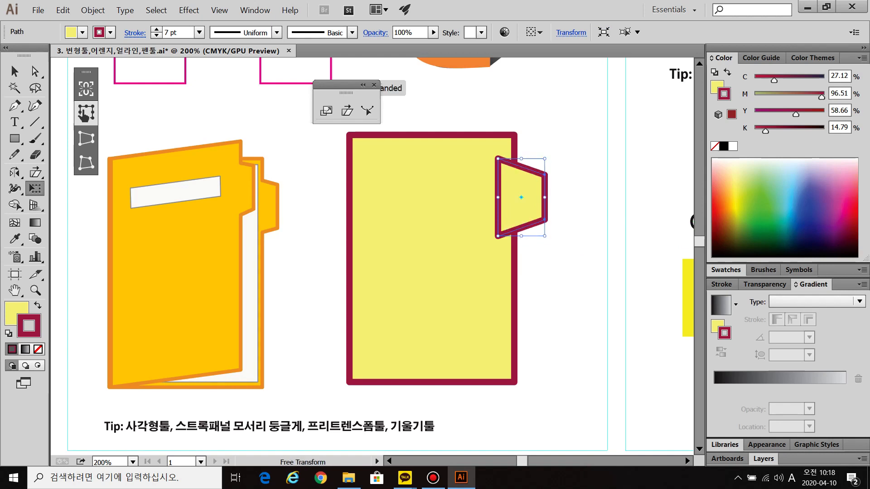
click(14, 71)
click(313, 152)
drag(517, 207, 517, 204)
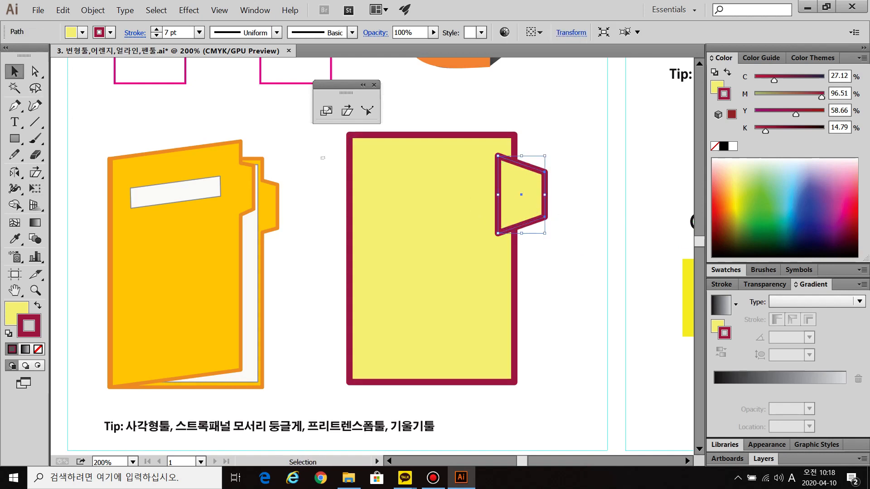
Merge the tall rectangle and its trapezoid tab into one folder outline with Pathfinder Unite.
drag(322, 157, 578, 258)
click(255, 10)
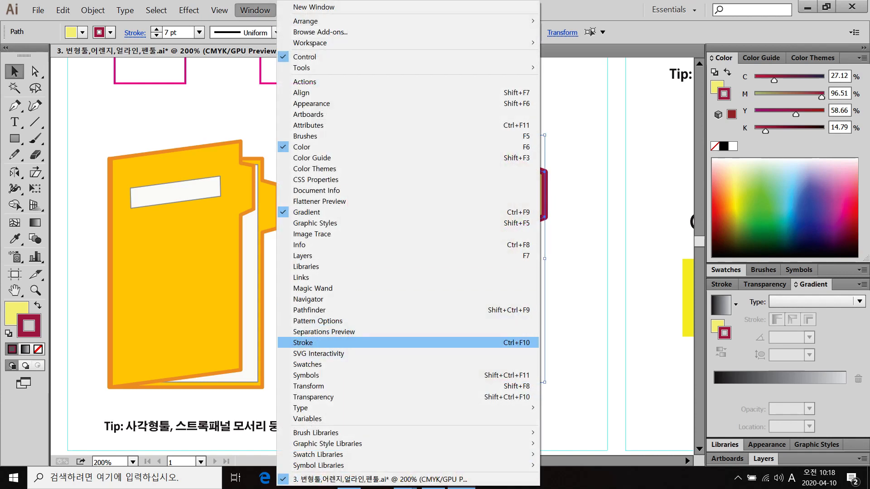
click(327, 310)
drag(430, 72, 343, 70)
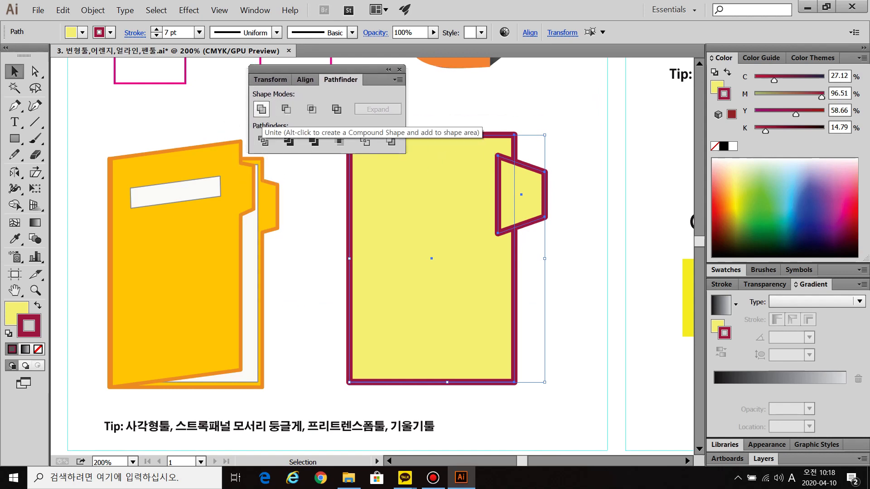
click(261, 109)
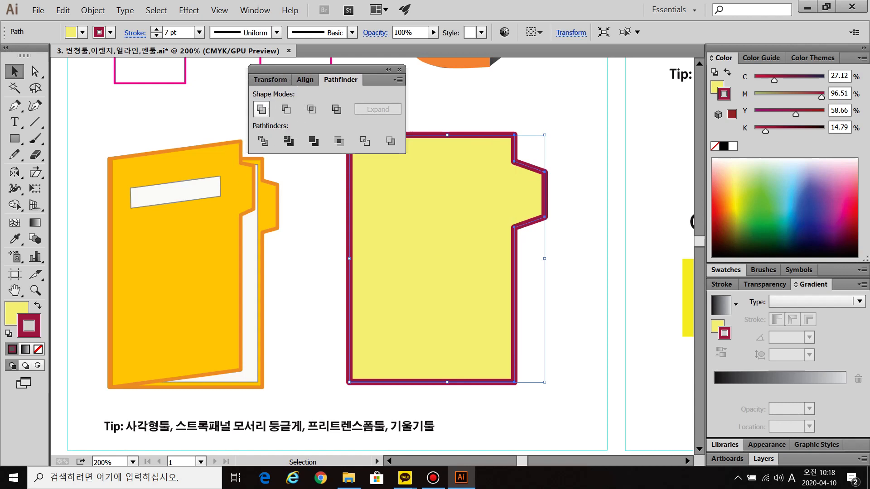
click(515, 185)
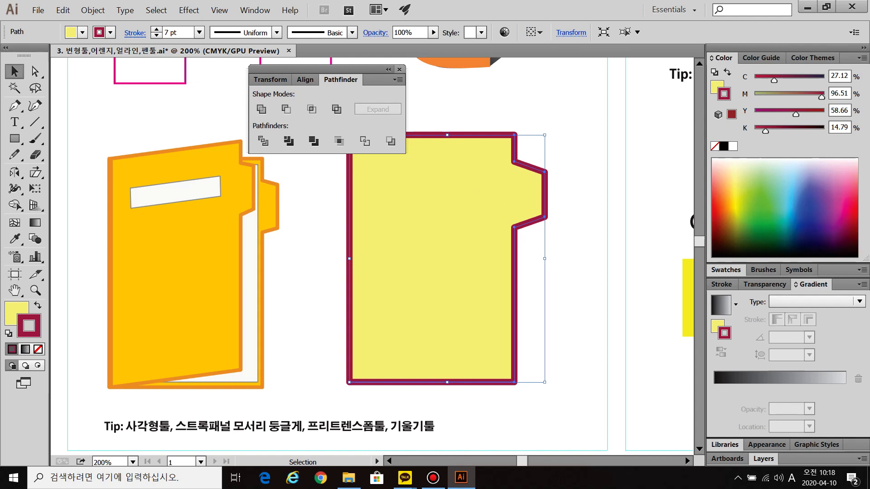
click(399, 70)
click(453, 100)
key(ctrl)
key(ctrl)
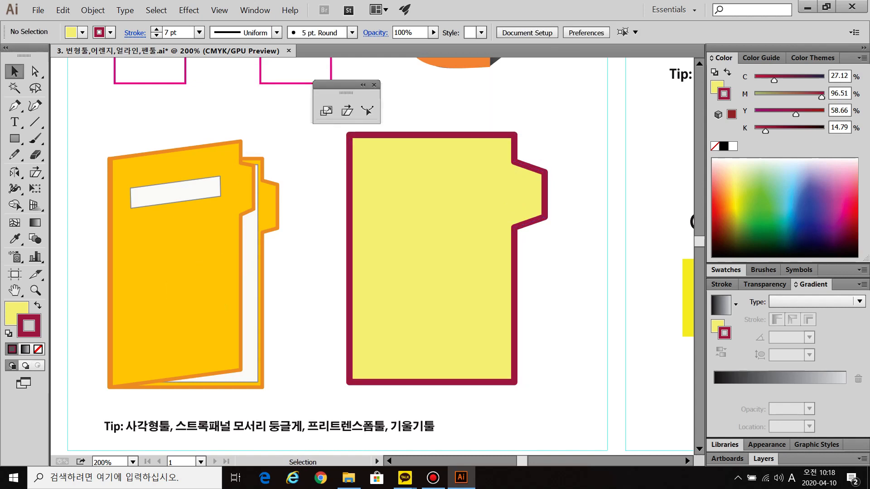
Paste a copy of the folder outline in front and fill it light green, about C 34, M 0, Y 62, K 0.
click(469, 264)
key(ctrl)
key(ctrl)
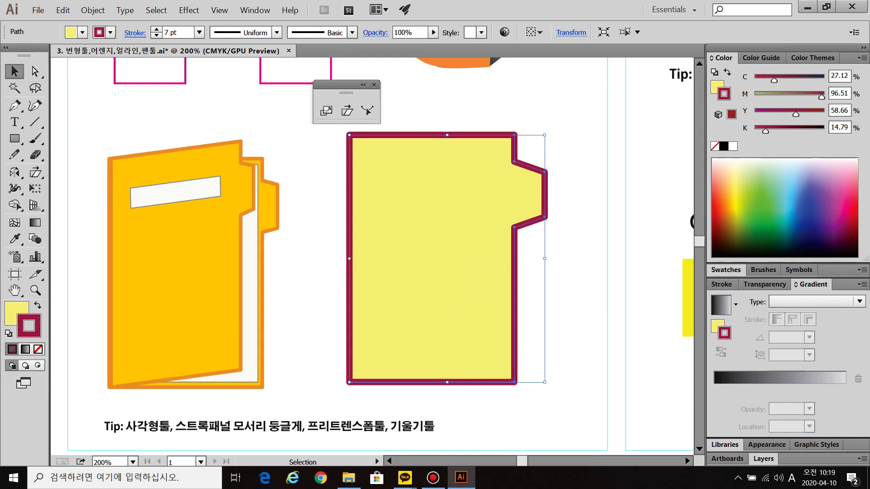
click(755, 181)
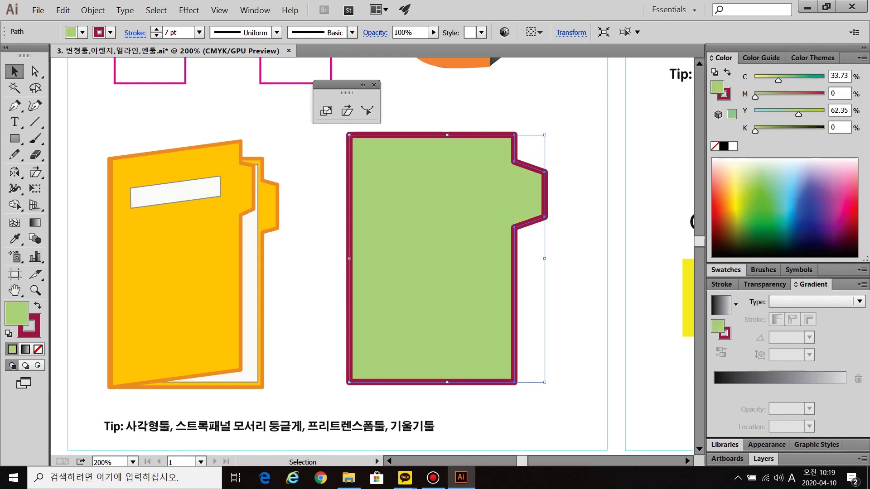
Shear the green folder copy vertically from its left edge so that its right side rises like an opening cover.
click(347, 111)
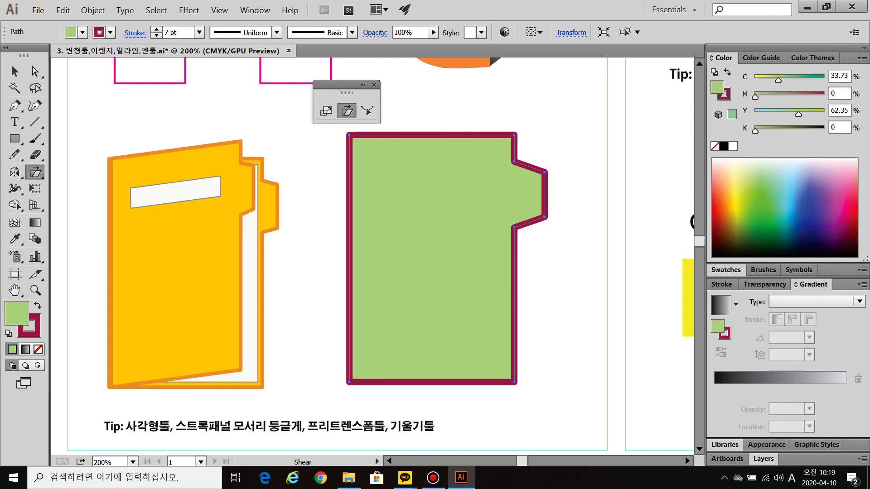
click(429, 258)
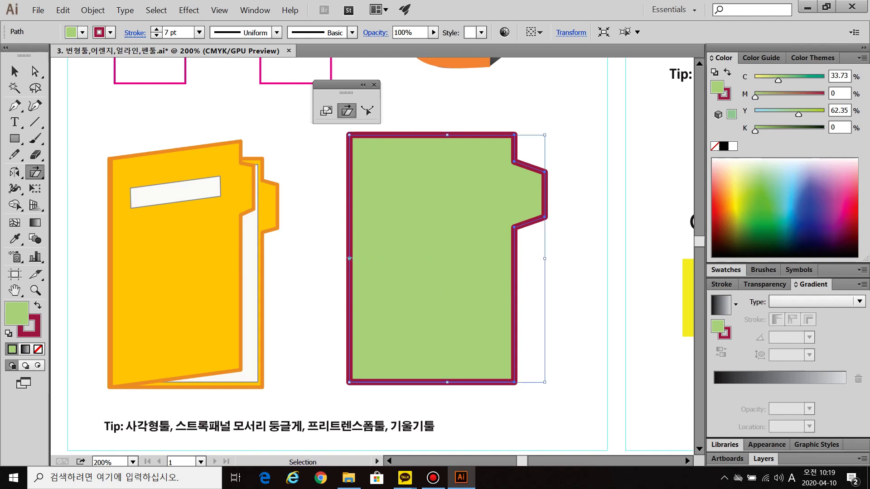
click(350, 258)
key(ctrl)
key(ctrl)
key(ctrl)
key(ctrl)
key(ctrl)
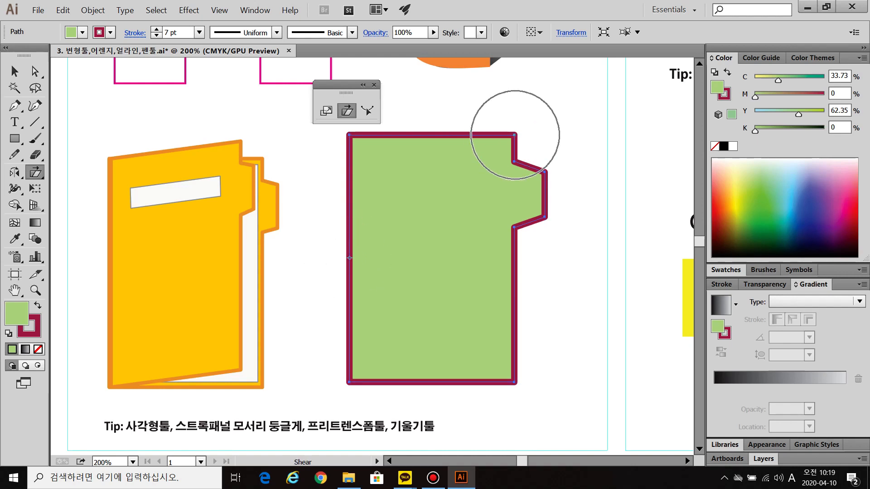
drag(514, 135, 514, 96)
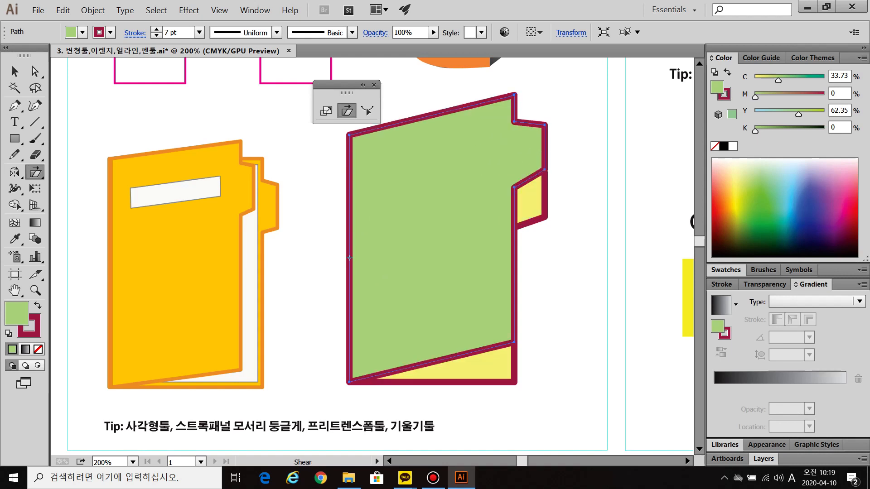
key(ctrl)
key(ctrl)
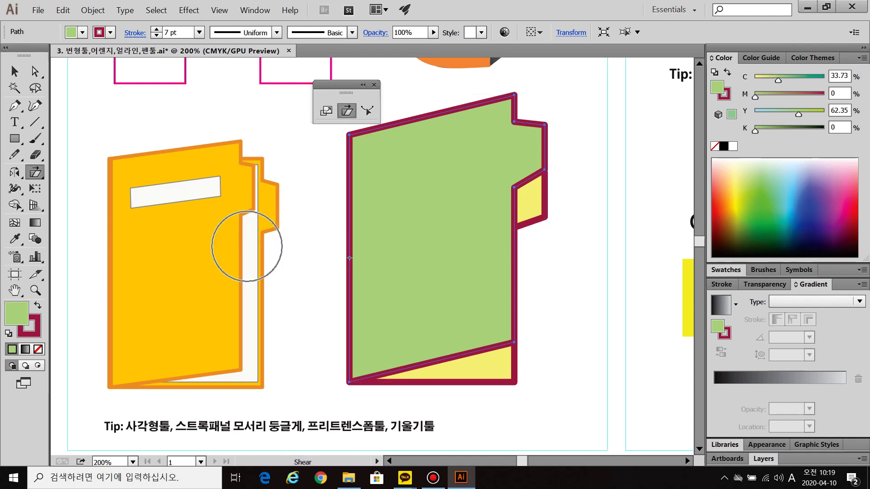
Narrow the green cover horizontally from its right side so the yellow back and its tab show beside it.
key(v)
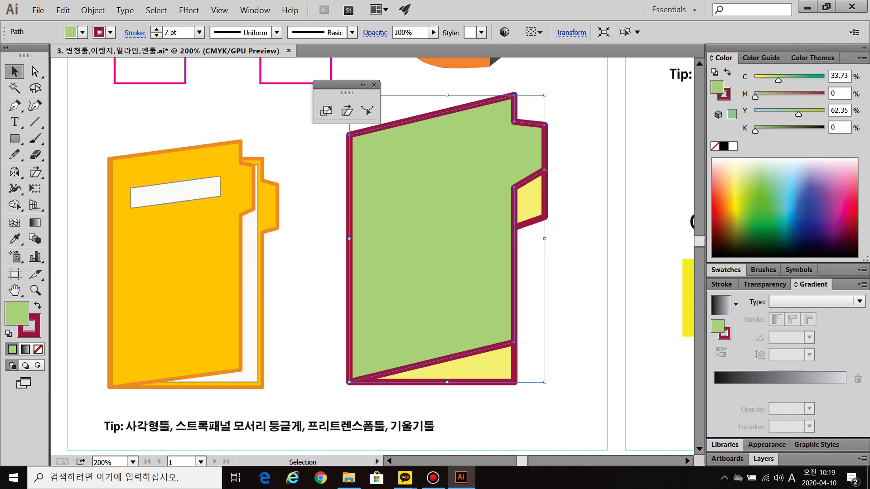
key(ctrl)
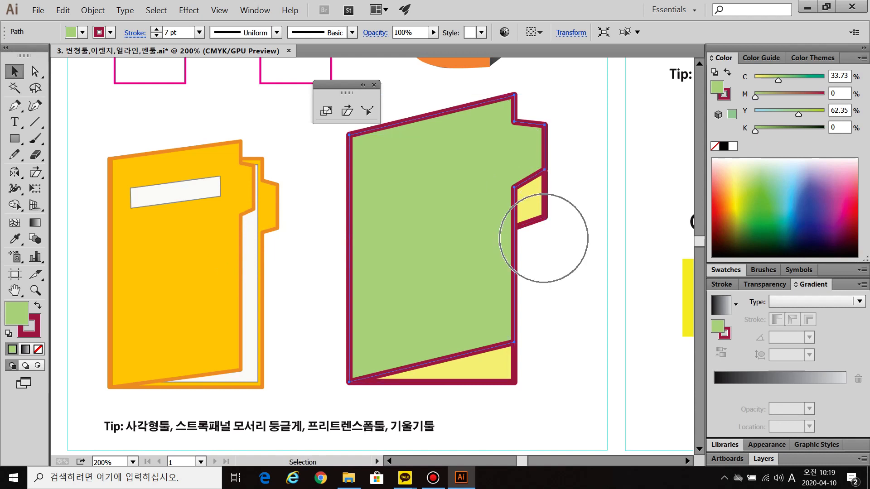
drag(545, 238, 507, 239)
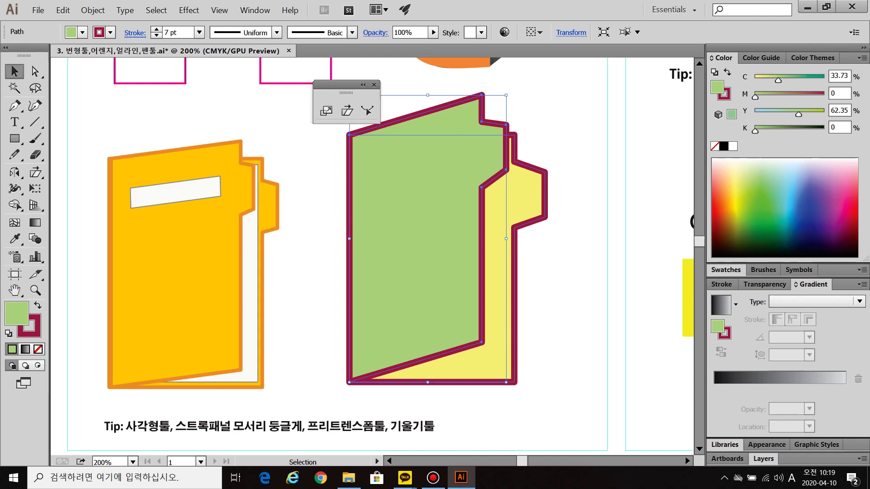
key(ctrl+shift+a)
key(a)
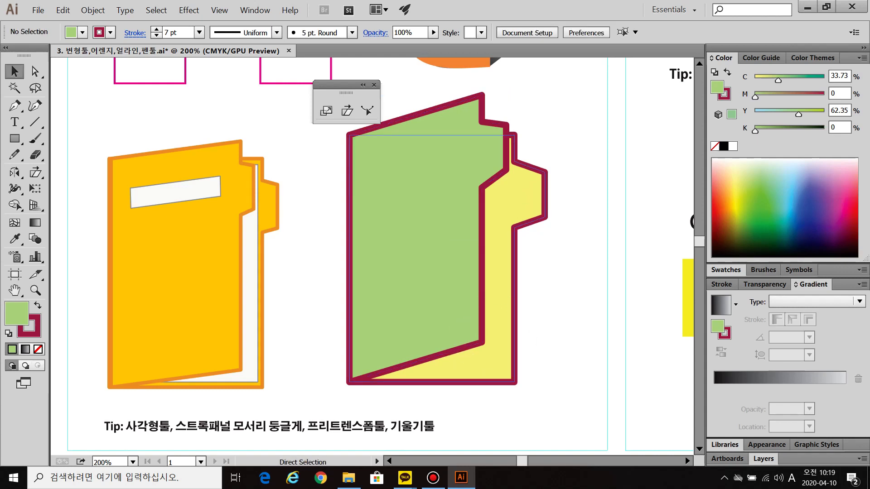
Draw a tall white page rectangle with a 1 pt black stroke inside the folder and send it one level back behind the cover.
click(14, 139)
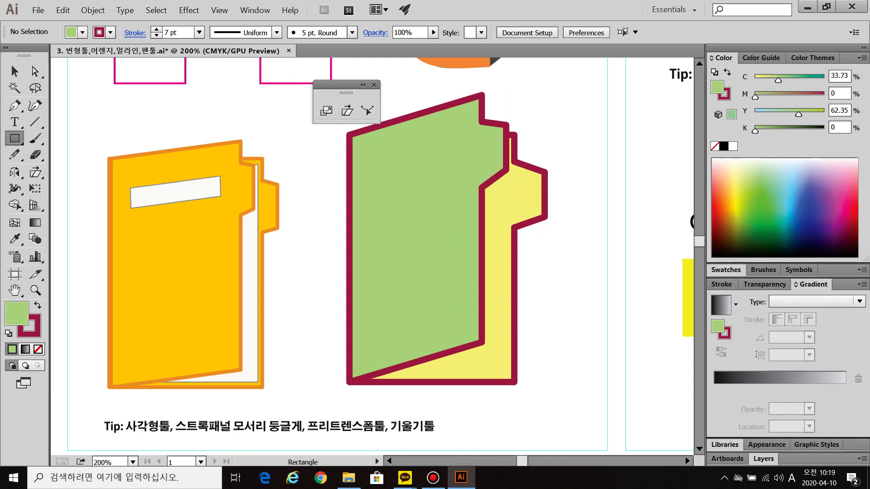
key(d)
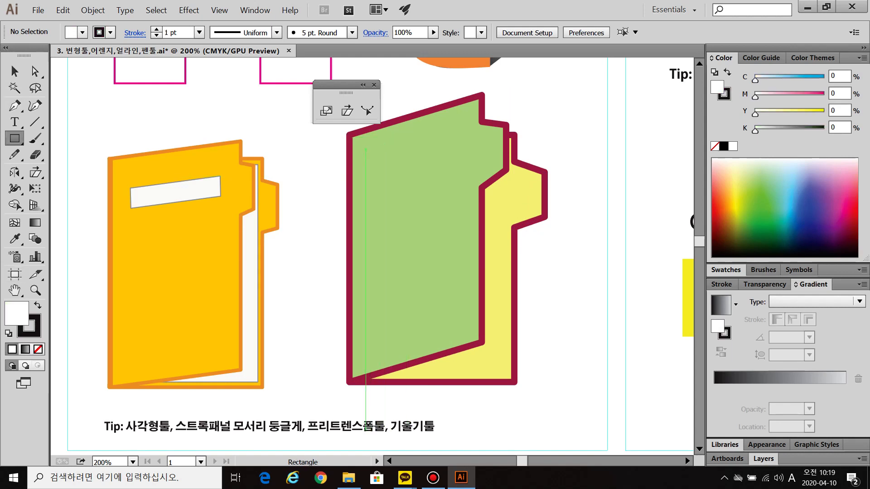
drag(364, 150, 501, 366)
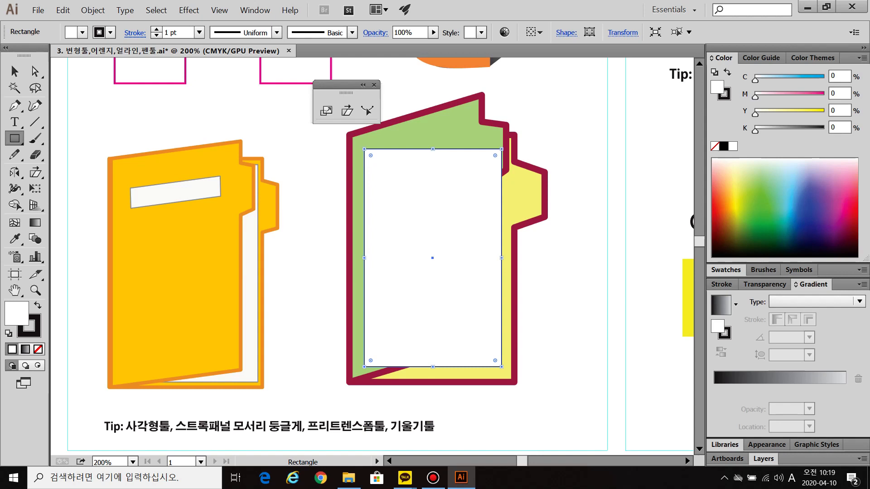
right_click(449, 268)
mouse_move(478, 407)
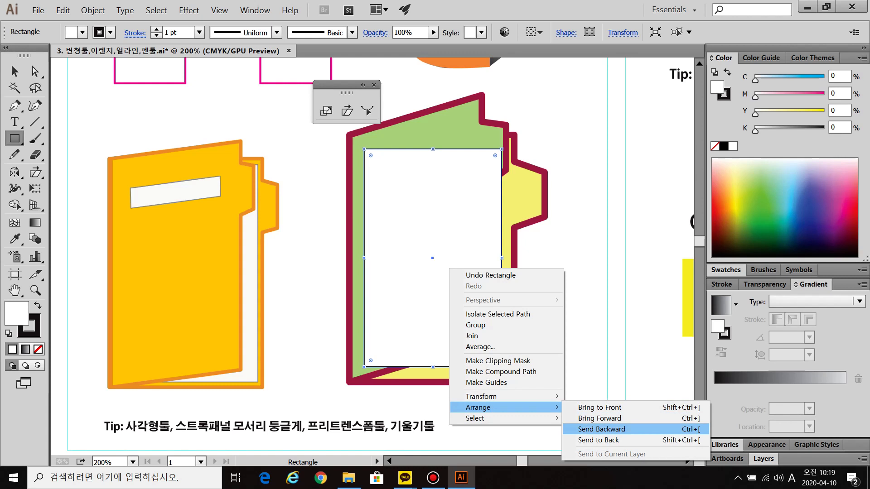
click(601, 429)
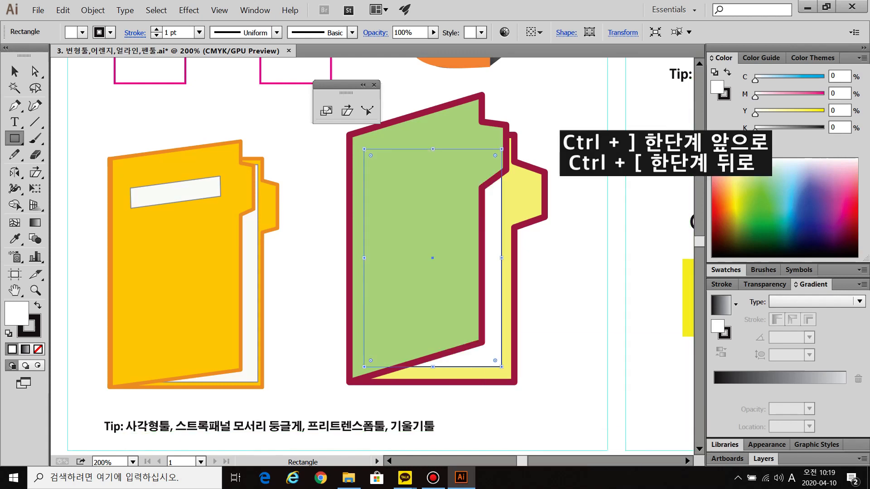
click(15, 72)
click(571, 264)
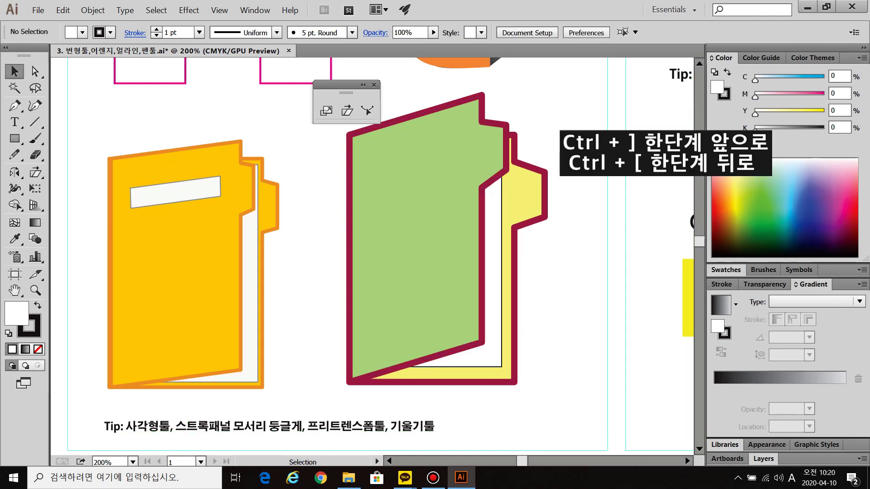
Extend the white page slightly to the right and downward, and narrow the green cover a little more.
drag(502, 258, 505, 258)
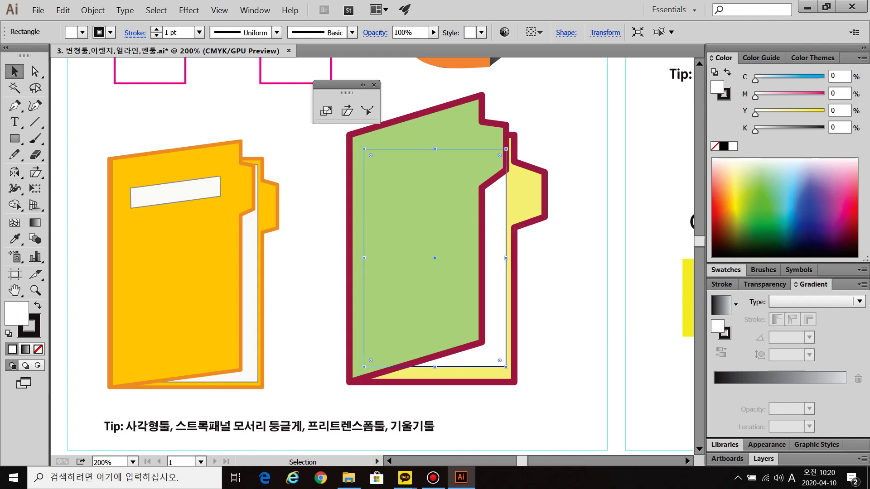
click(435, 380)
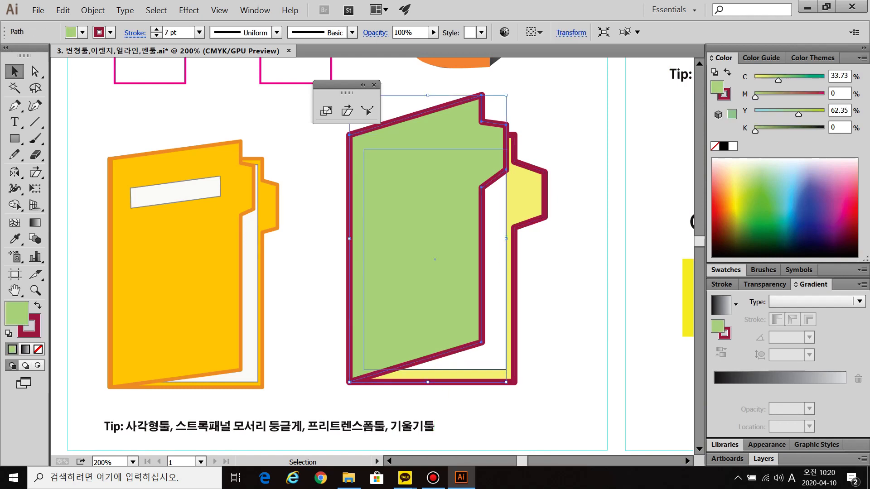
drag(506, 238, 499, 239)
key(ctrl+shift+a)
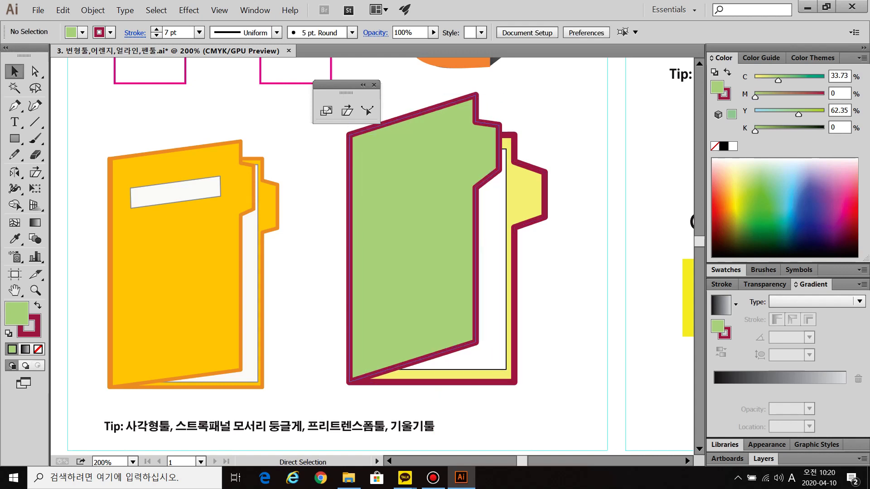
Draw a small white label rectangle with a 1 pt black stroke on the upper part of the green cover.
key(ctrl)
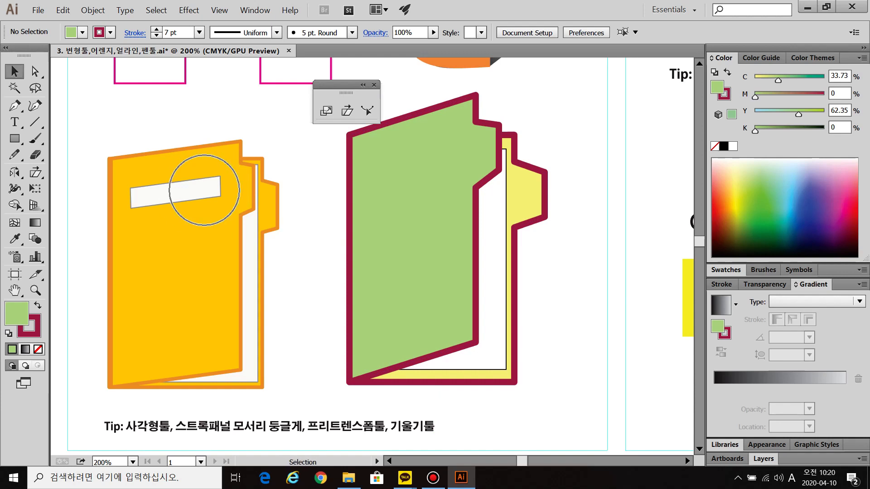
click(492, 262)
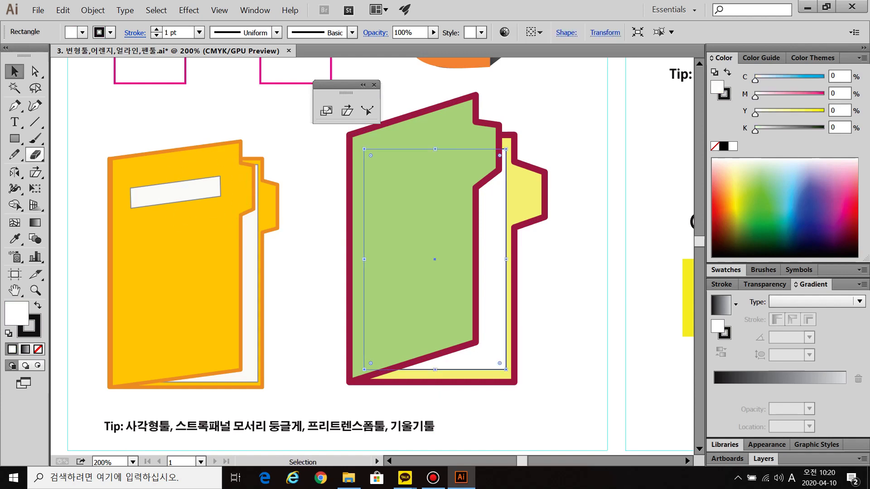
key(ctrl+shift+a)
click(14, 139)
drag(370, 161, 459, 188)
Shear the white label vertically from its left edge so its right side rises parallel to the cover's slanted top.
click(347, 110)
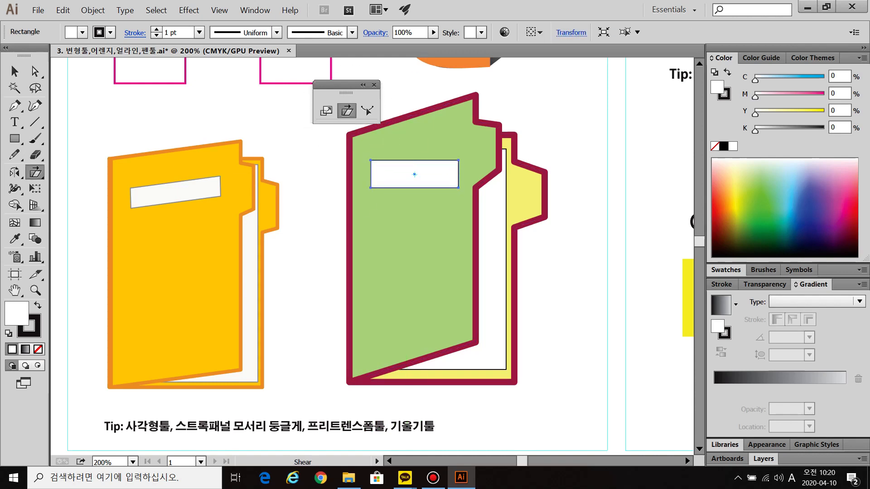
key(ctrl)
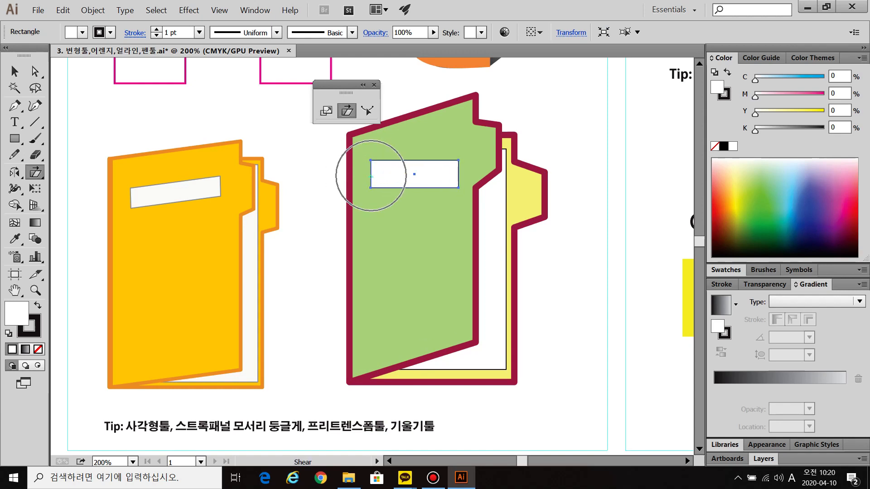
key(ctrl)
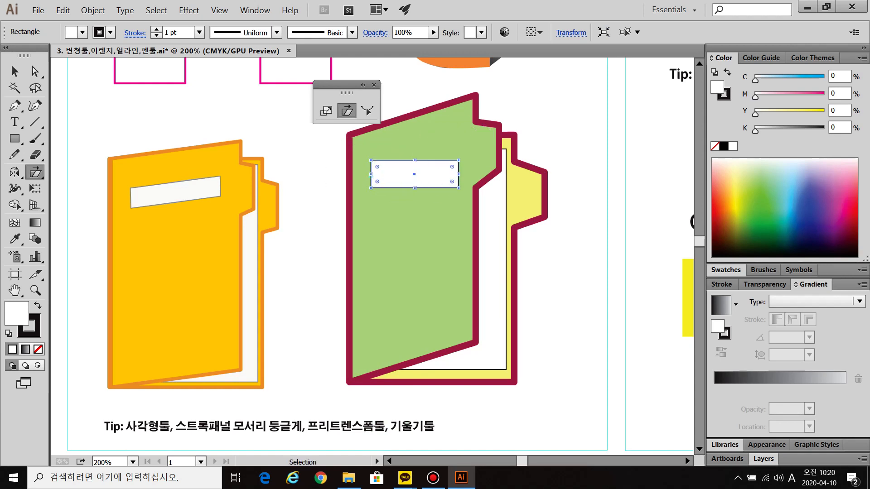
drag(459, 161, 458, 135)
ctrl+click(562, 131)
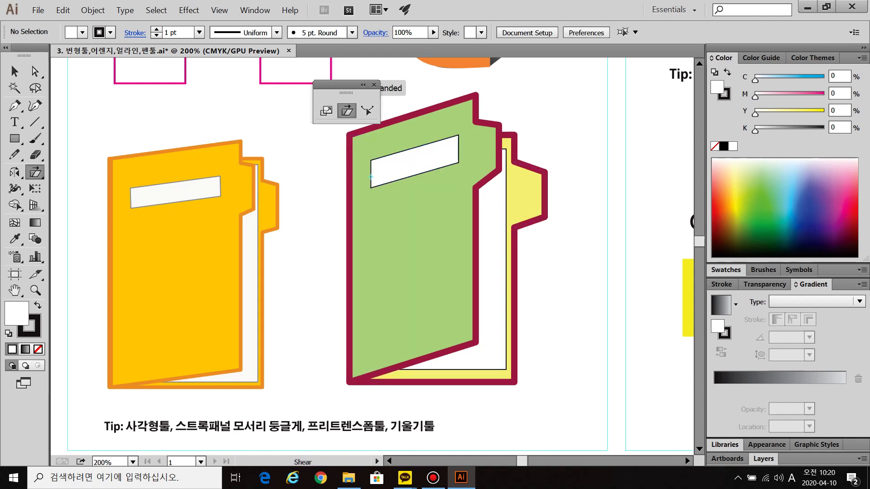
Fill the folder's front cover and back piece together with light pink F9BBF9.
click(14, 69)
scroll(534, 214, down, 3)
drag(534, 214, 459, 205)
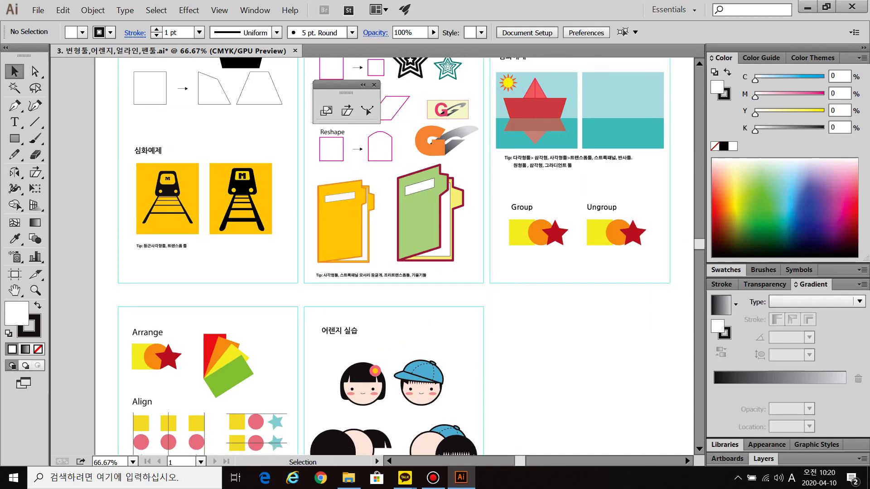
scroll(480, 229, up, 2)
click(349, 204)
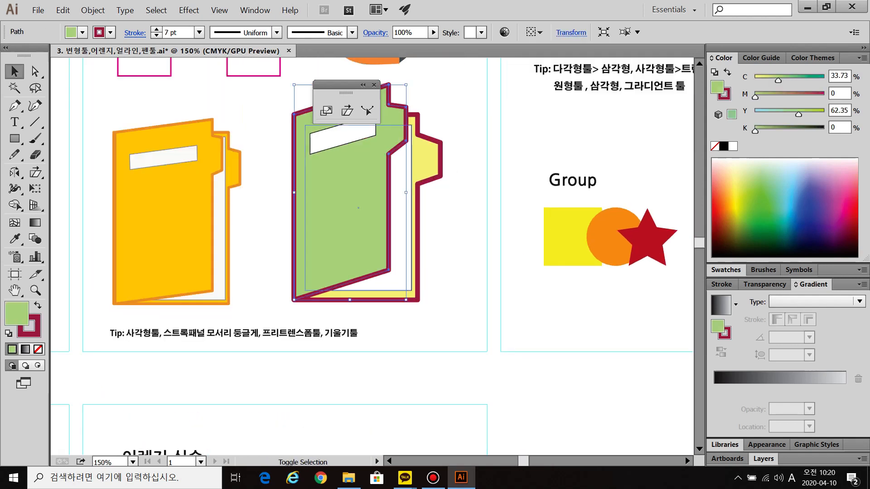
key(space)
double_click(16, 313)
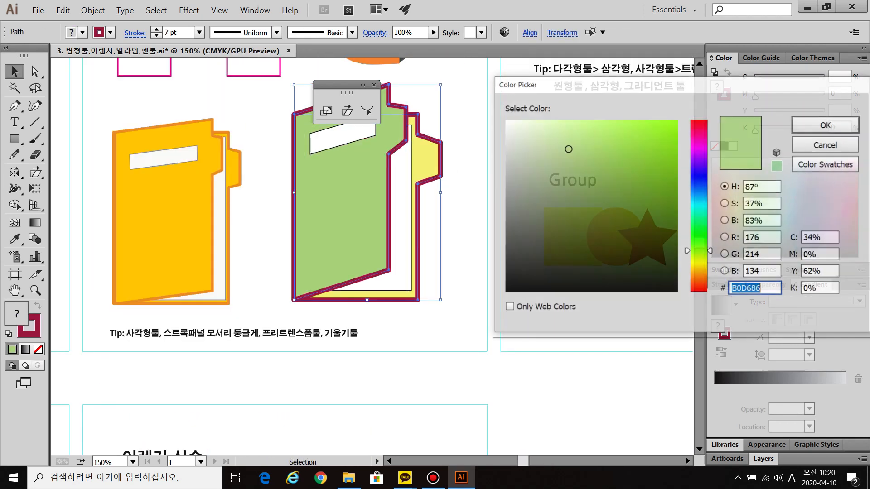
click(700, 147)
mouse_move(568, 149)
mouse_down()
mouse_move(559, 122)
mouse_move(550, 121)
mouse_up()
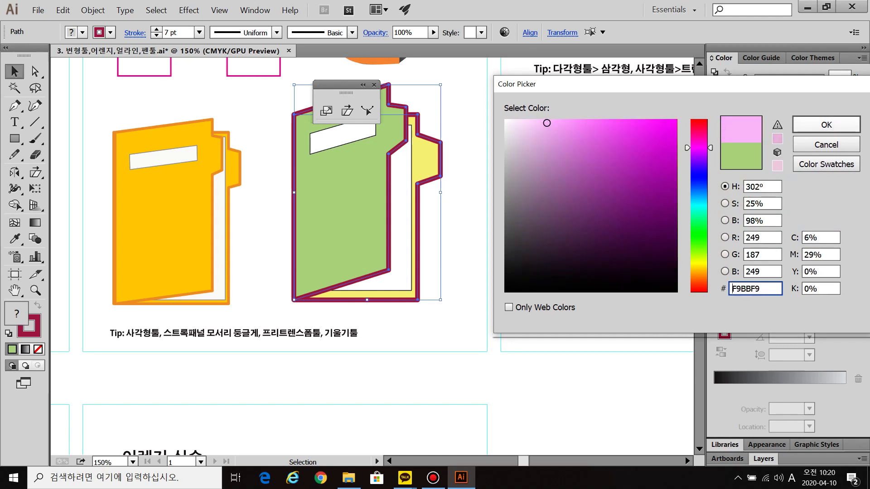
click(826, 125)
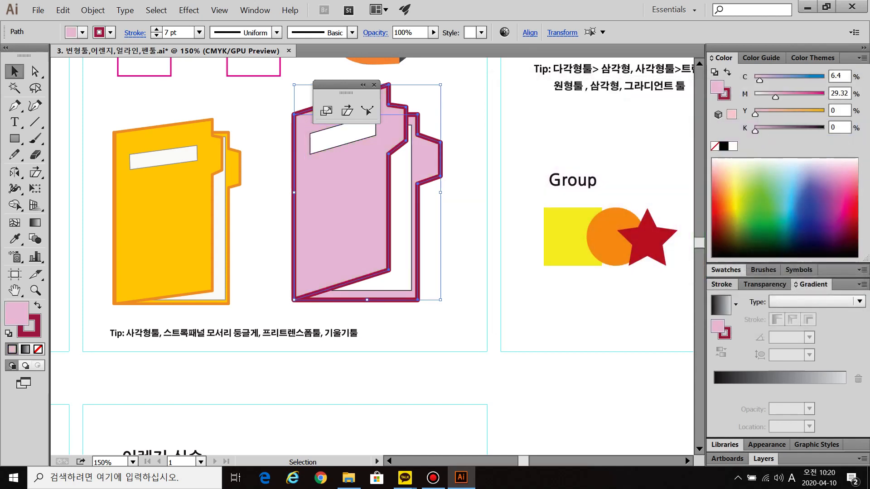
Reduce the stroke weight of the folder's cover and back to 2 pt.
click(722, 284)
click(758, 238)
click(758, 238)
click(758, 238)
click(758, 238)
click(758, 238)
key(ctrl+shift+a)
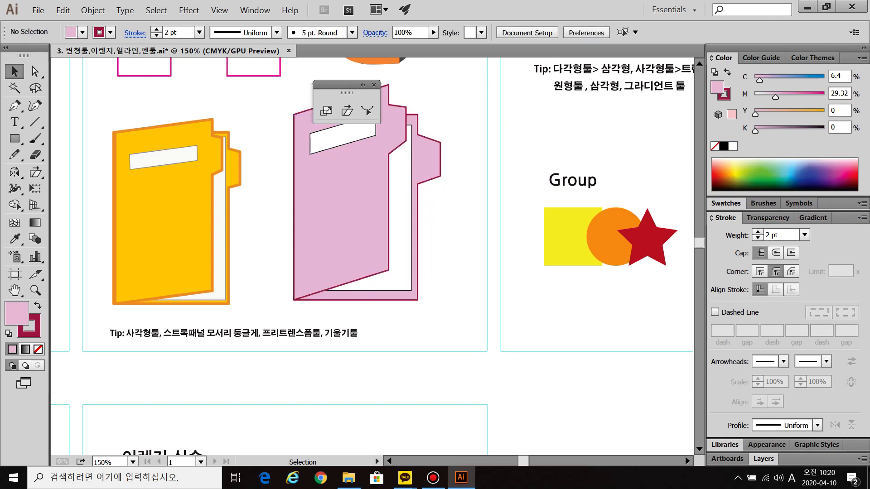
Widen the whole pink folder, including its page and label, slightly to the right.
drag(337, 85, 567, 81)
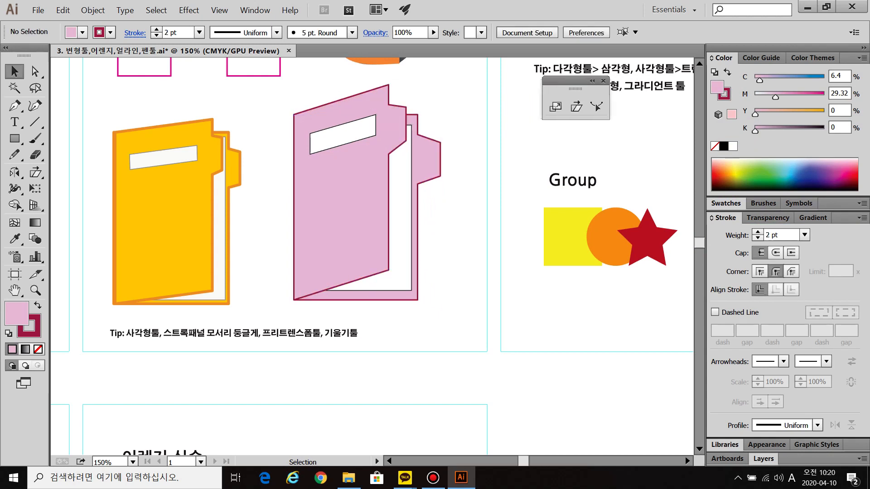
drag(270, 104, 389, 172)
drag(441, 192, 461, 193)
click(470, 196)
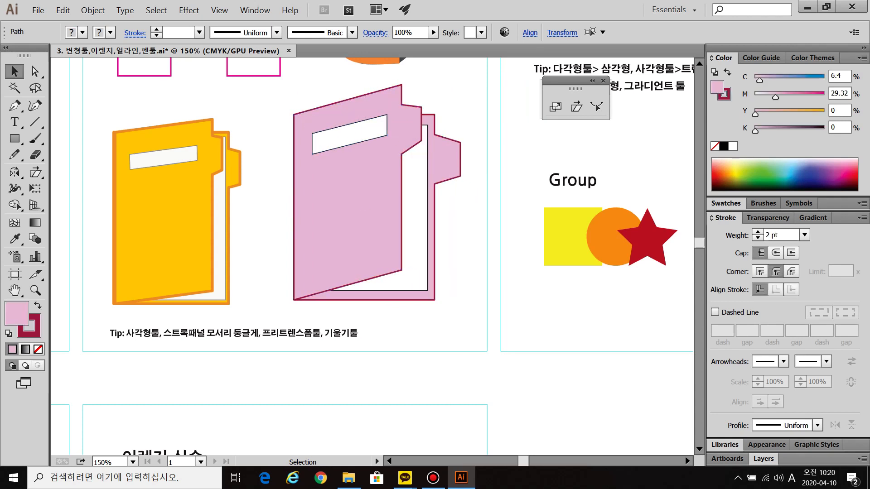
Move the two outer corner points of the back piece's tab inward to shorten the tab.
click(35, 72)
click(461, 143)
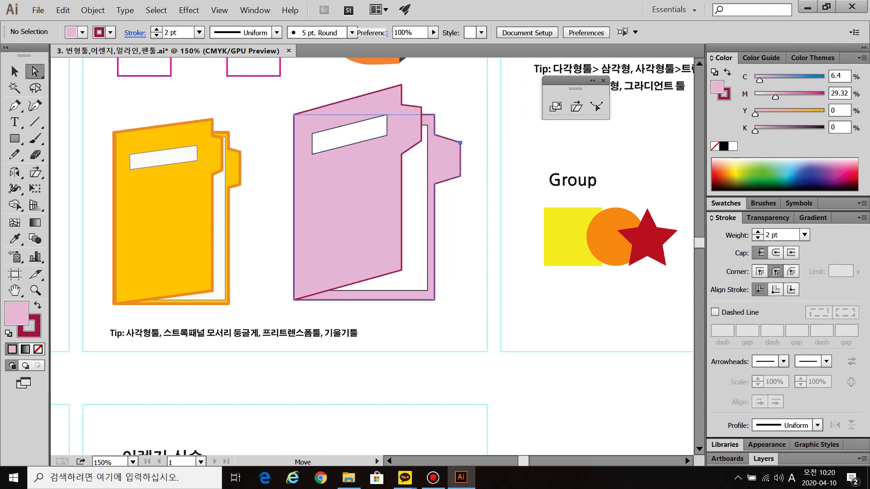
shift+click(461, 176)
drag(460, 158, 451, 159)
click(469, 155)
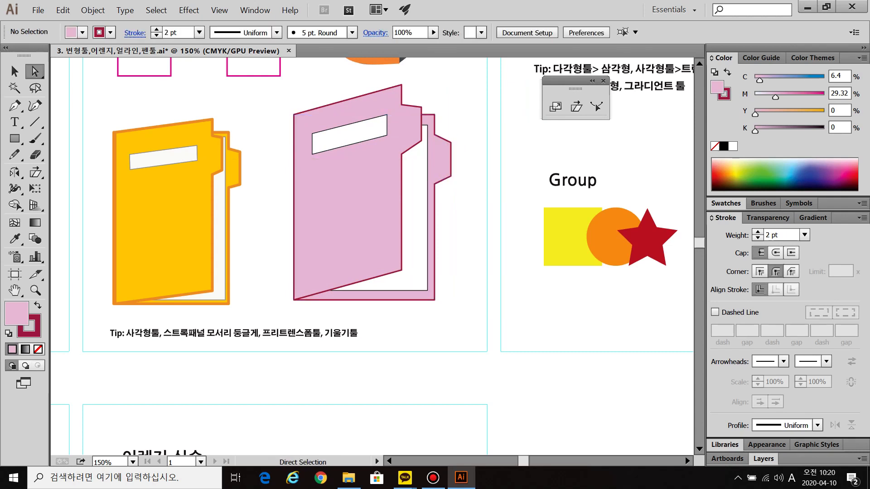
Move the two outer corner points of the front cover's tab inward to shorten it as well.
click(421, 108)
shift+click(422, 141)
drag(422, 124, 414, 125)
click(472, 156)
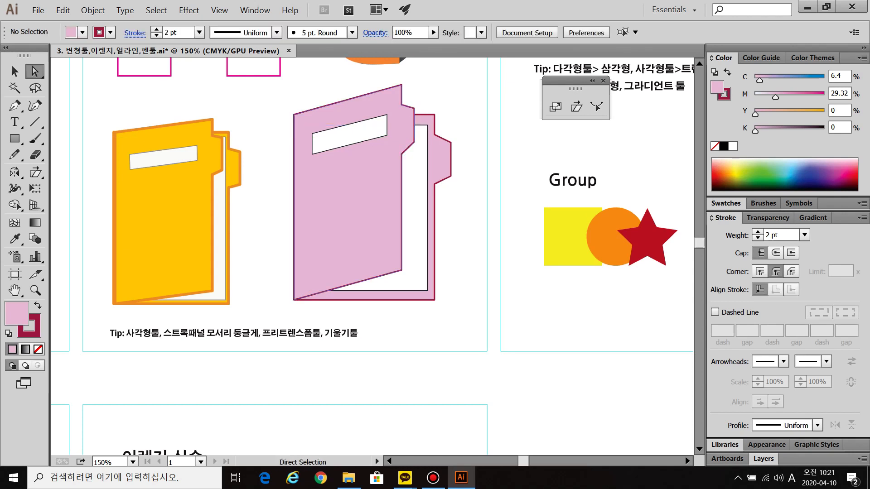
Look at the Pathfinder options, and close both them and the floating Scale, Shear and Reshape tool set.
key(ctrl+minus)
key(ctrl+minus)
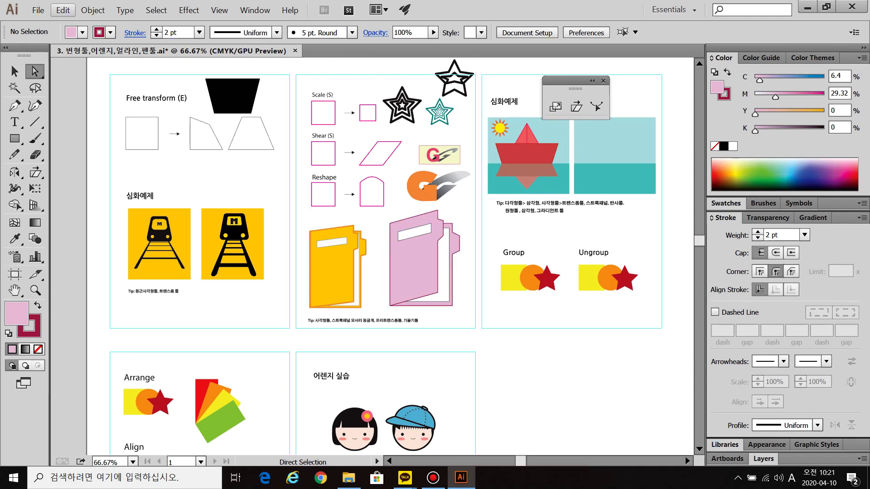
click(254, 10)
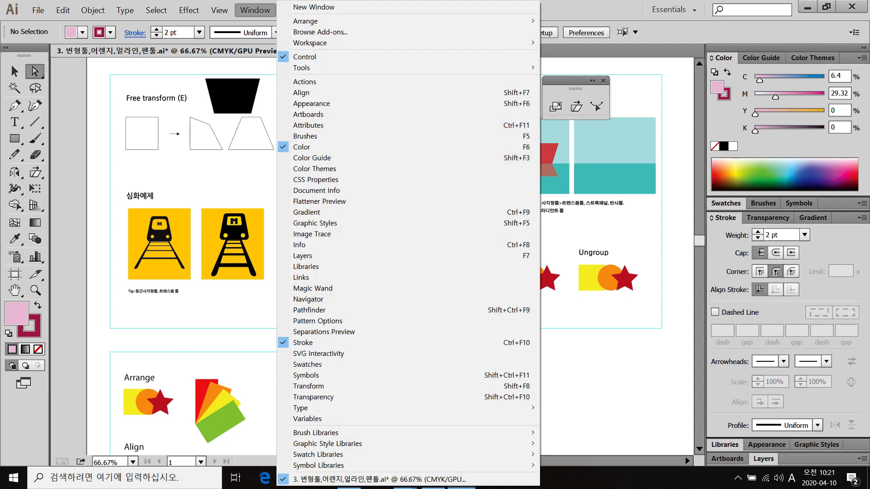
click(309, 310)
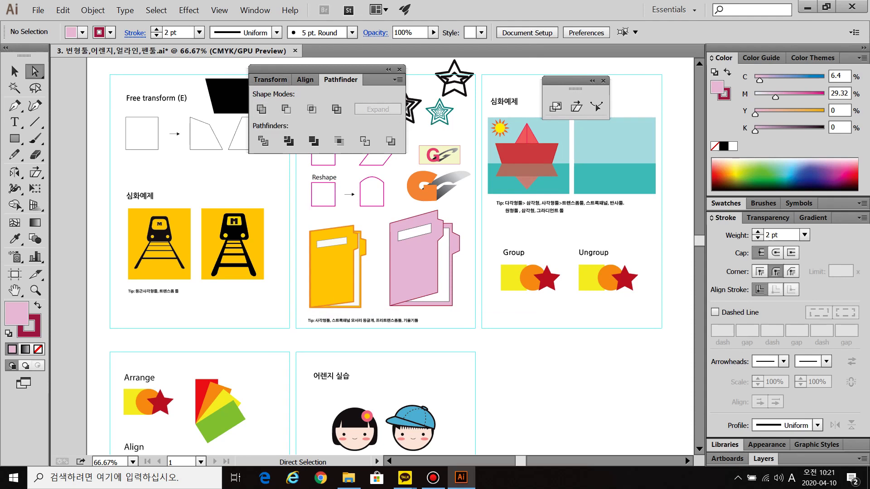
click(399, 70)
click(603, 81)
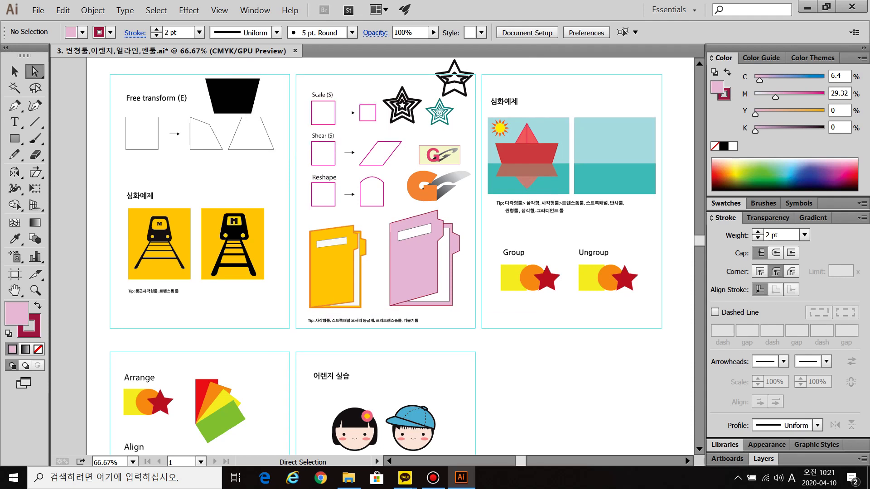
Draw a wide rectangle hull resting on the waterline of the empty sea scene and taper its bottom symmetrically with Free Transform.
scroll(628, 179, up, 2)
drag(628, 179, 440, 276)
key(ctrl)
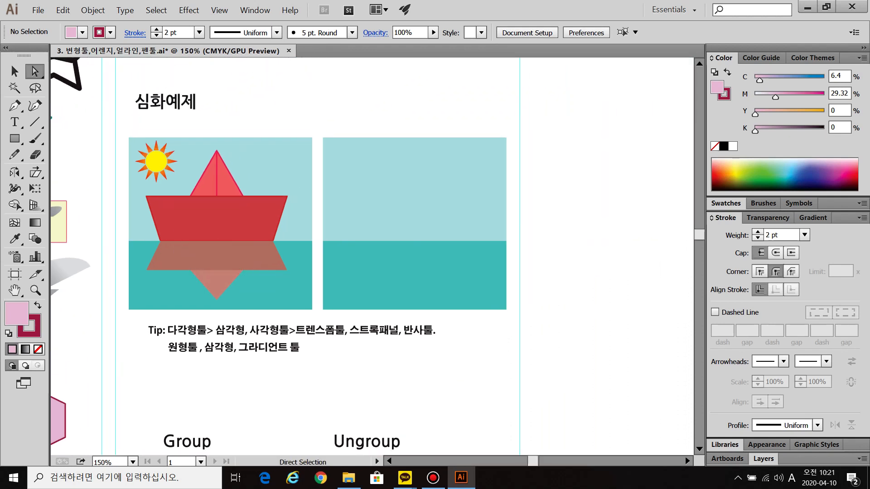
scroll(349, 243, up, 1)
drag(351, 241, 393, 232)
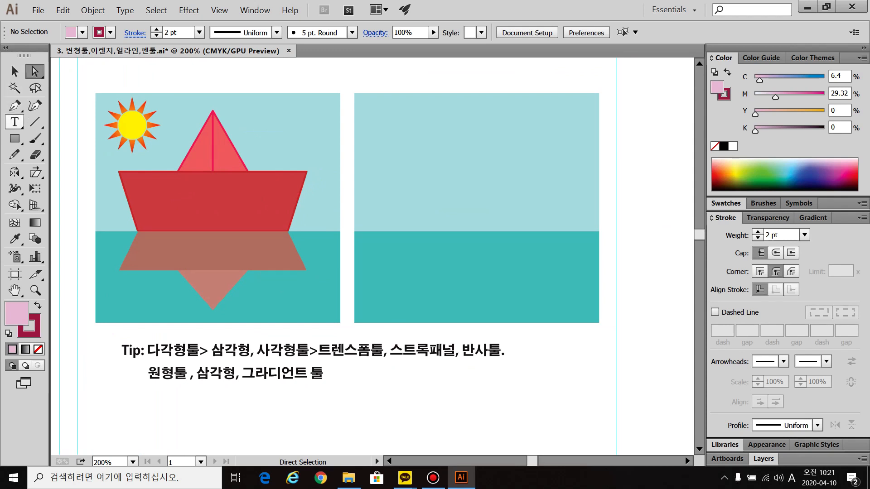
click(14, 138)
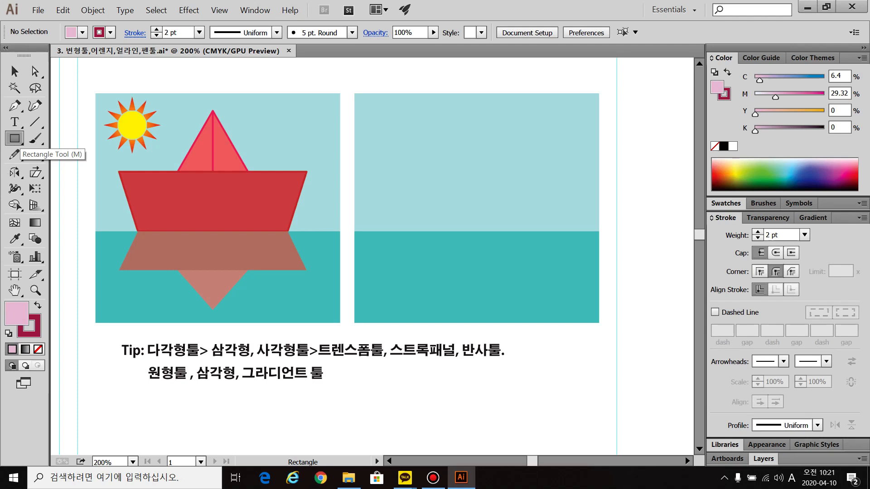
drag(384, 166, 575, 232)
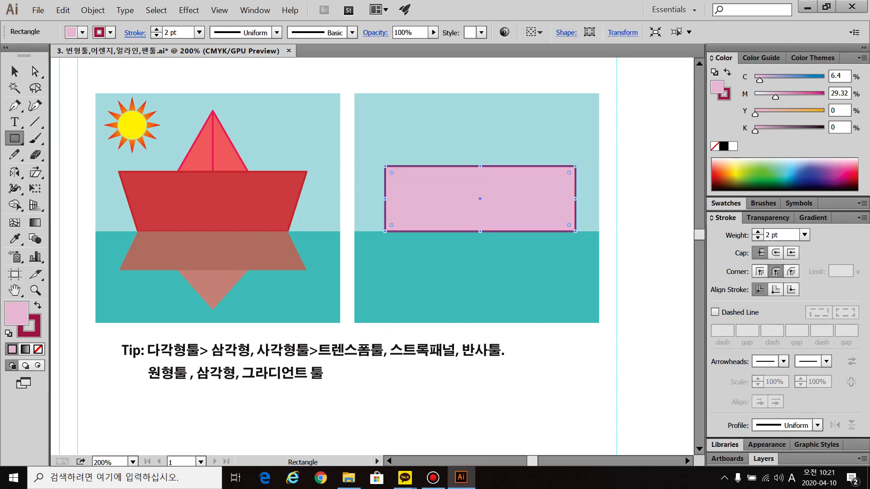
key(e)
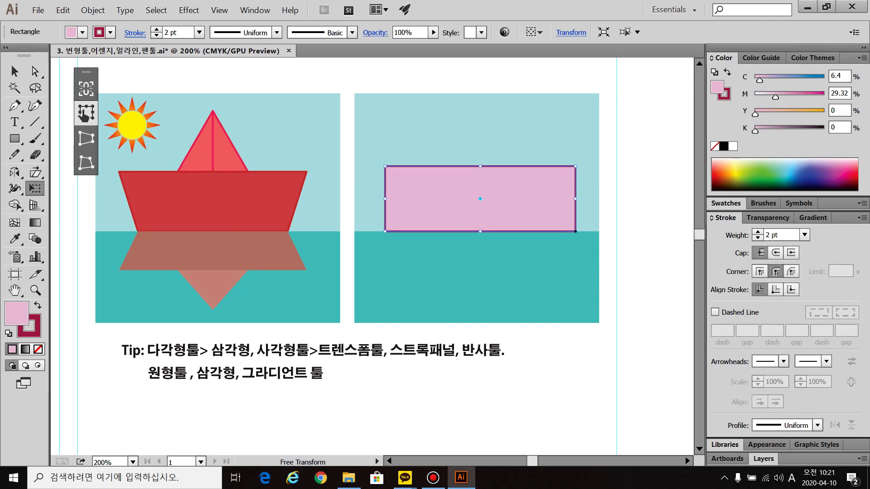
drag(575, 232, 548, 231)
Draw a three-sided polygon as the sail and move it to sit centred on the hull's top edge.
drag(14, 138, 68, 187)
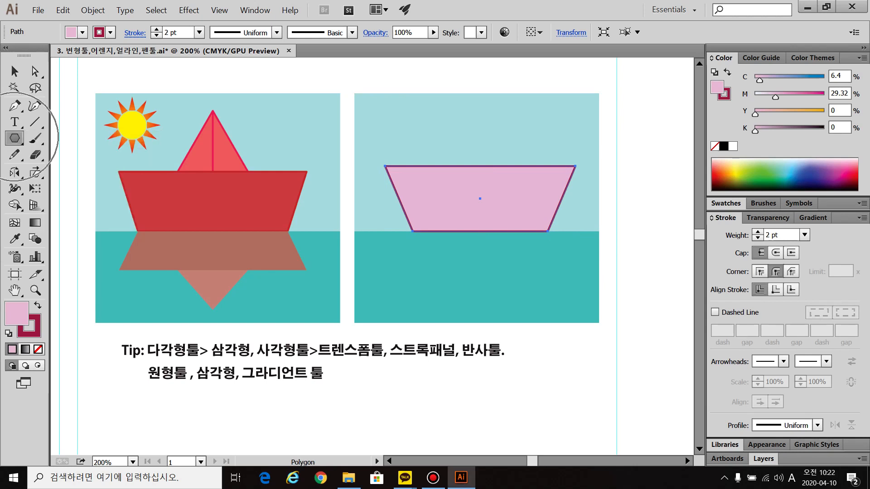
drag(471, 122, 517, 148)
key(Down)
key(Down)
key(Down)
key(v)
drag(471, 108, 483, 125)
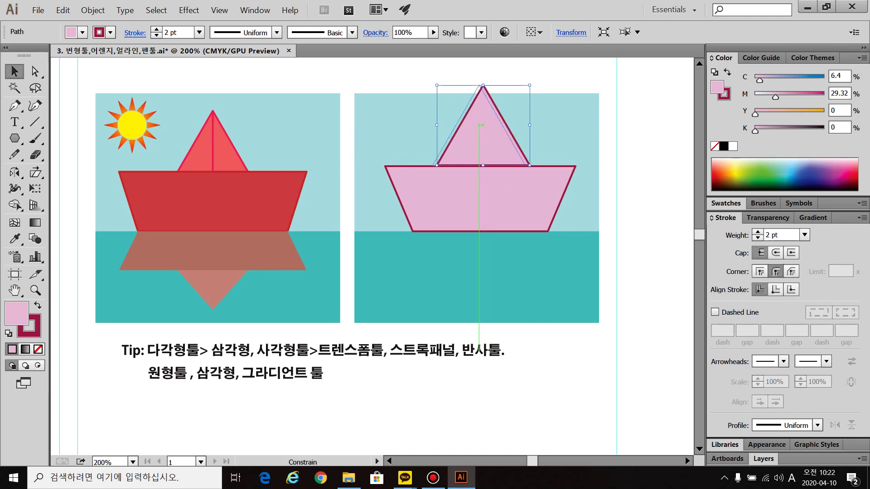
key(ctrl+shift+a)
Draw a vertical line segment from the sail's peak down to the middle of its base.
key(backslash)
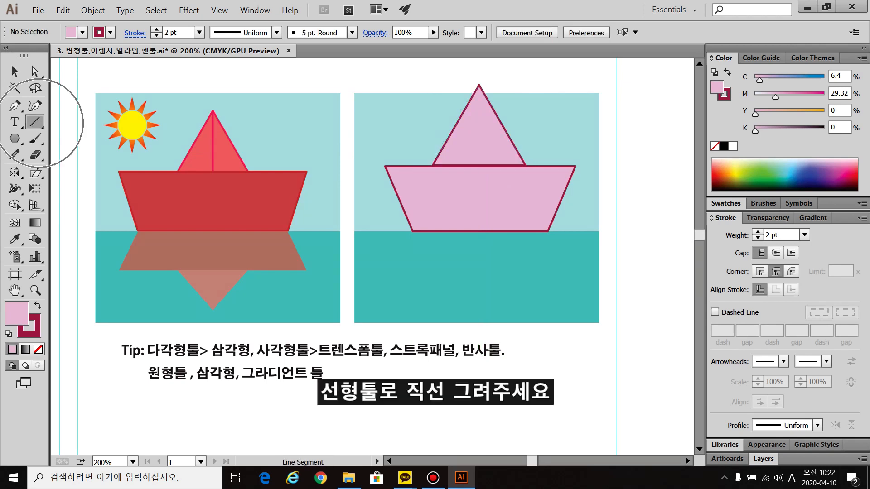
click(35, 122)
drag(479, 84, 479, 166)
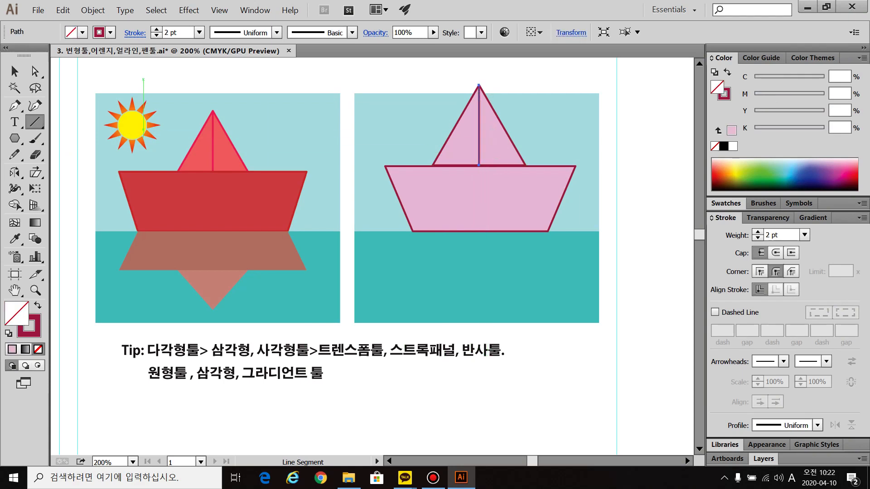
Scale down the triangular sail together with its centre line, keeping them centred on top of the hull.
key(v)
drag(462, 79, 512, 97)
scroll(485, 168, up, 1)
drag(481, 136, 476, 166)
click(593, 128)
Reflect a copy of the hull and sail, without the centre line, across a horizontal axis at the hull's bottom edge.
scroll(592, 129, down, 2)
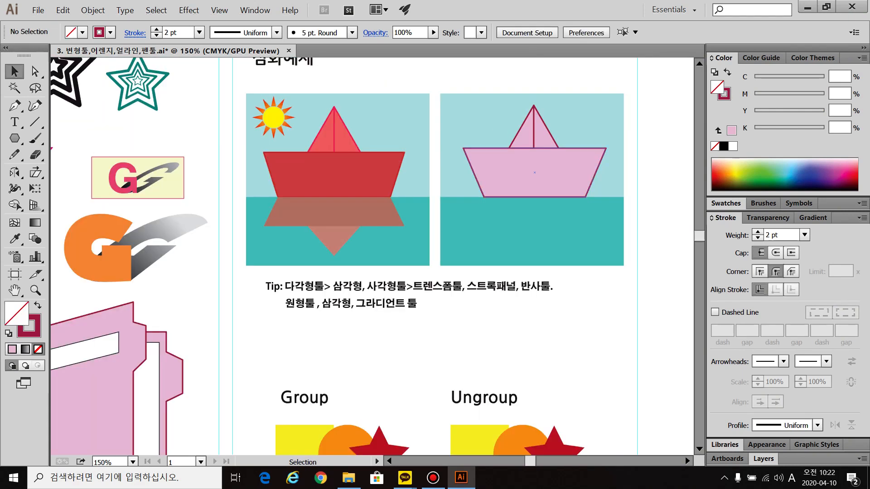
drag(592, 129, 537, 134)
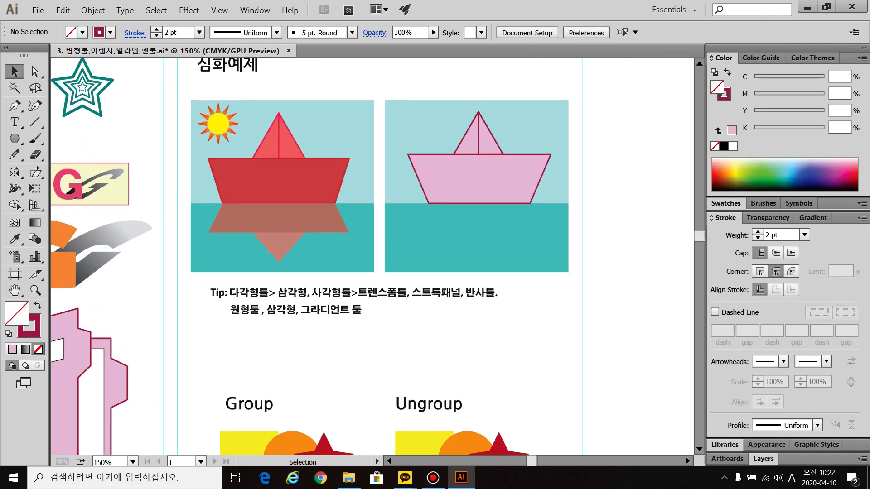
shift+click(479, 179)
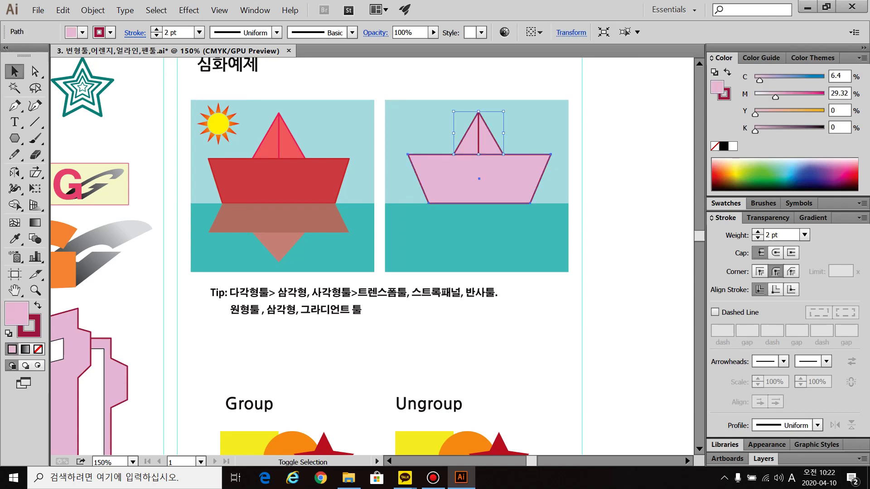
key(ctrl)
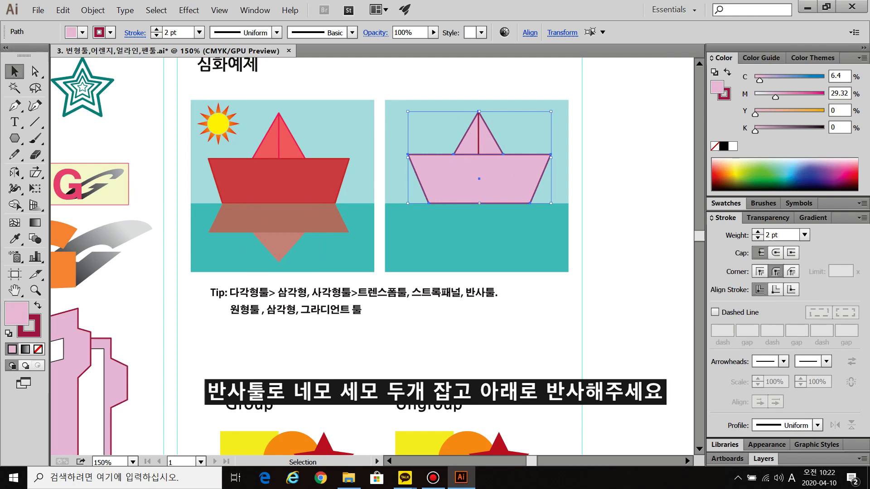
key(ctrl)
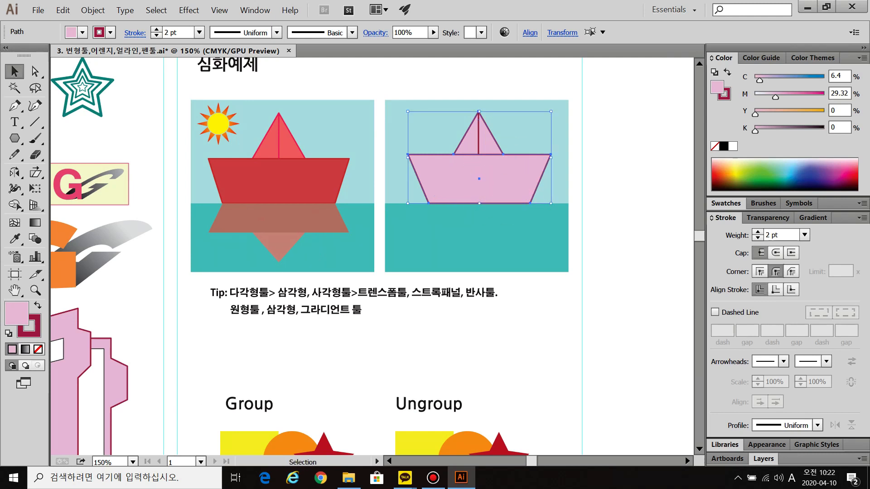
click(14, 173)
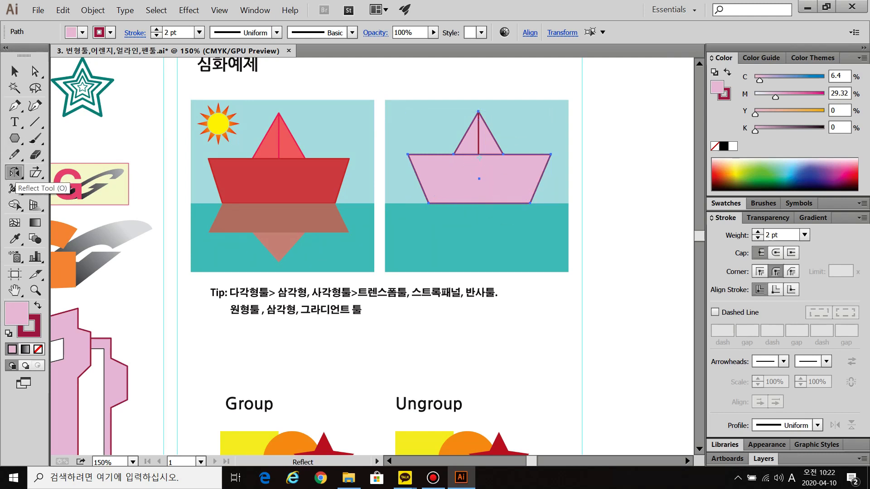
alt+click(478, 204)
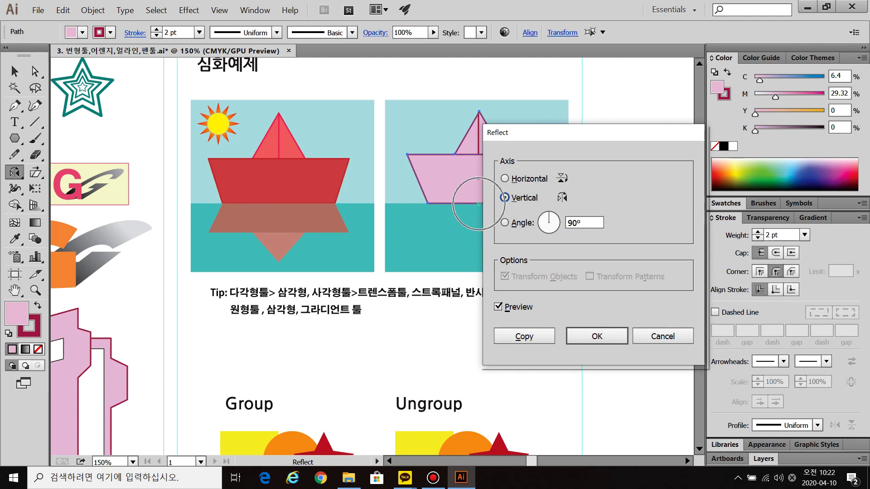
click(505, 179)
drag(562, 133, 660, 120)
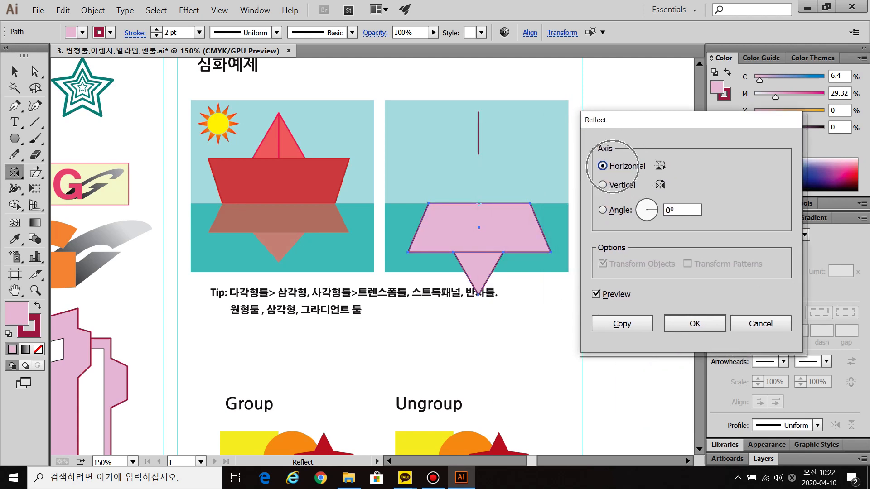
click(622, 324)
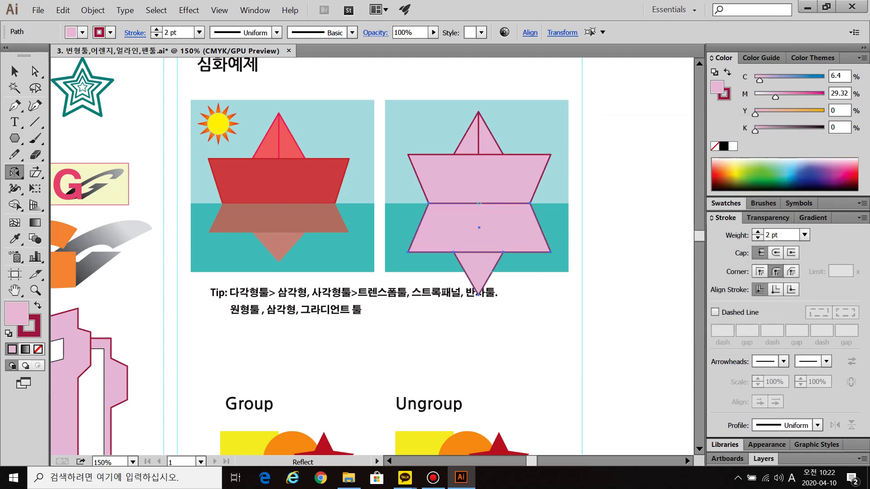
Squash the reflected boat vertically from its lower tip so it fits inside the water, and remove its stroke.
click(15, 71)
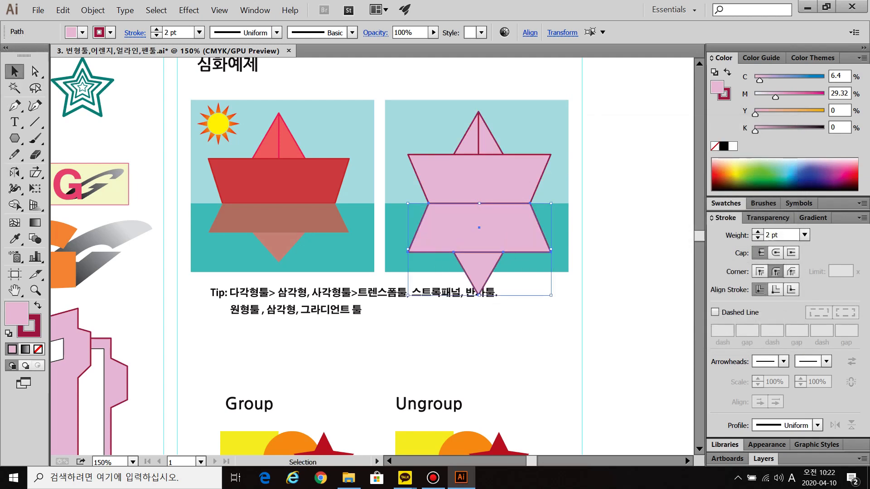
drag(479, 295, 479, 260)
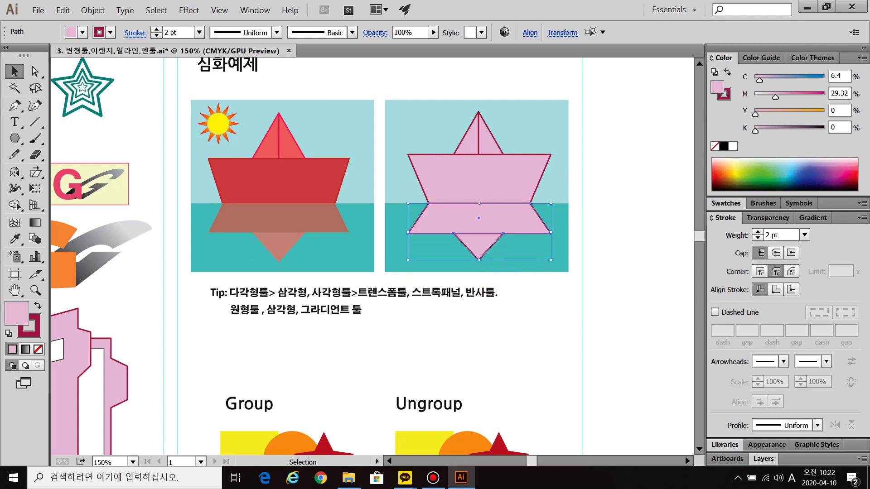
click(33, 333)
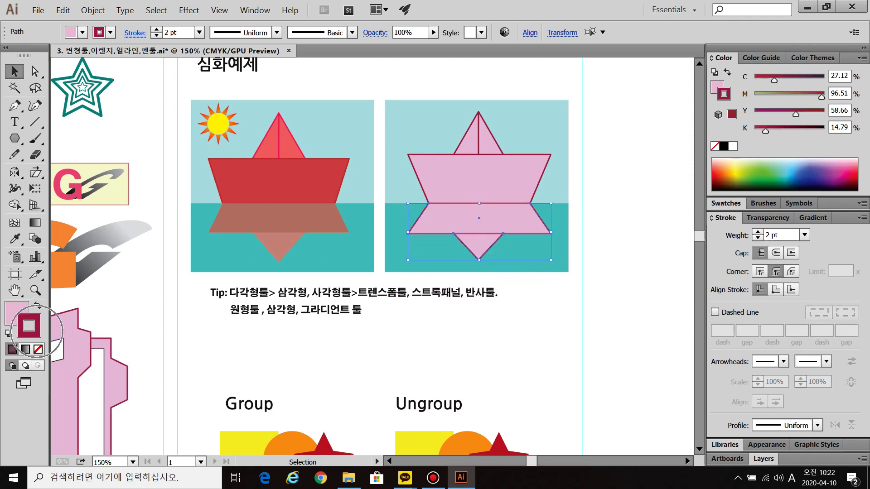
click(38, 349)
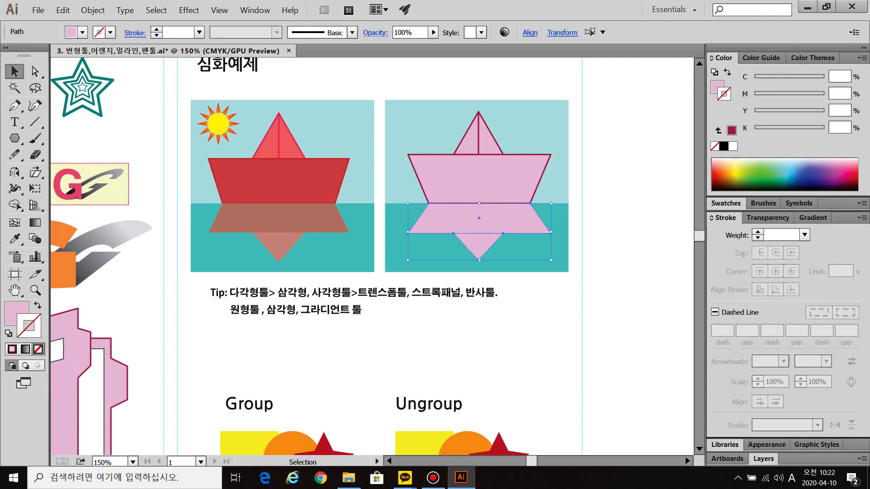
Set the opacity of the reflected hull and sail to 74%.
click(768, 218)
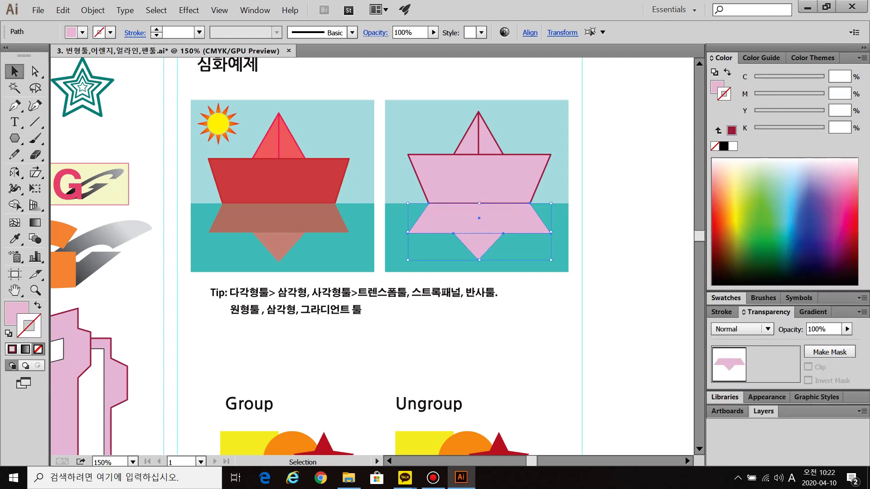
click(847, 329)
drag(850, 340, 834, 341)
click(635, 281)
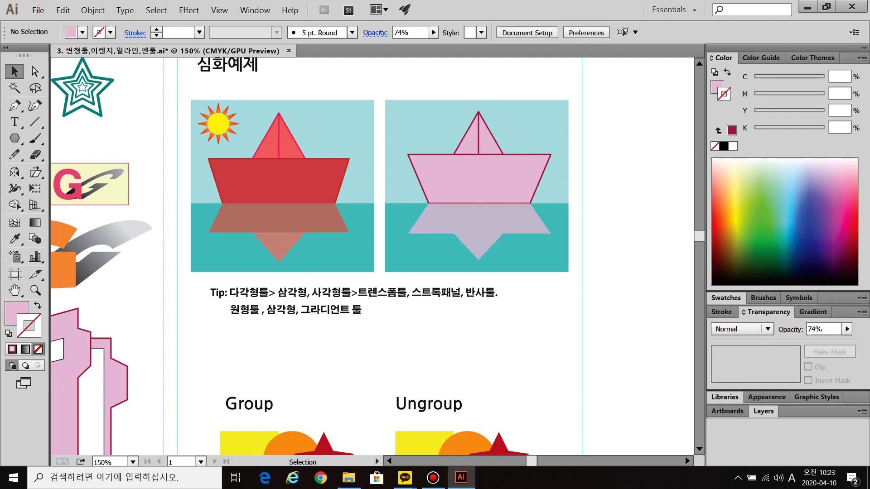
Fill the hull and its reflection with a deeper pink, about C 9, M 55, Y 0, K 0.
click(489, 220)
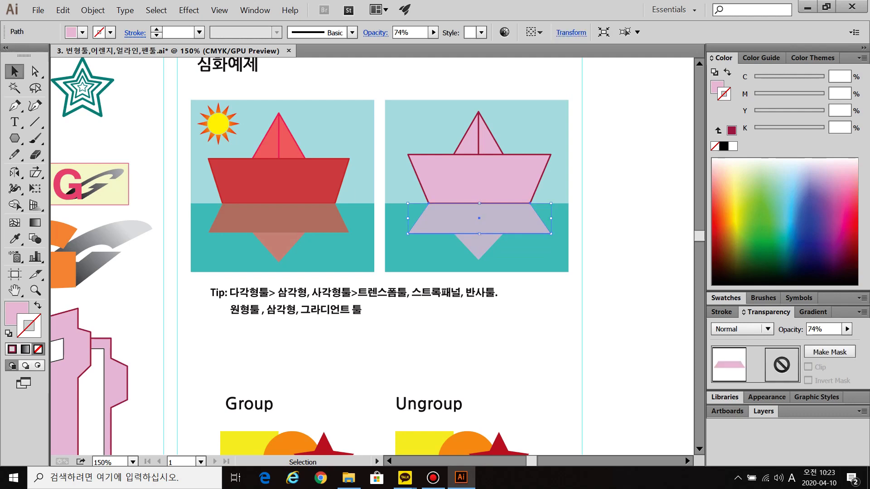
shift+click(487, 183)
double_click(16, 312)
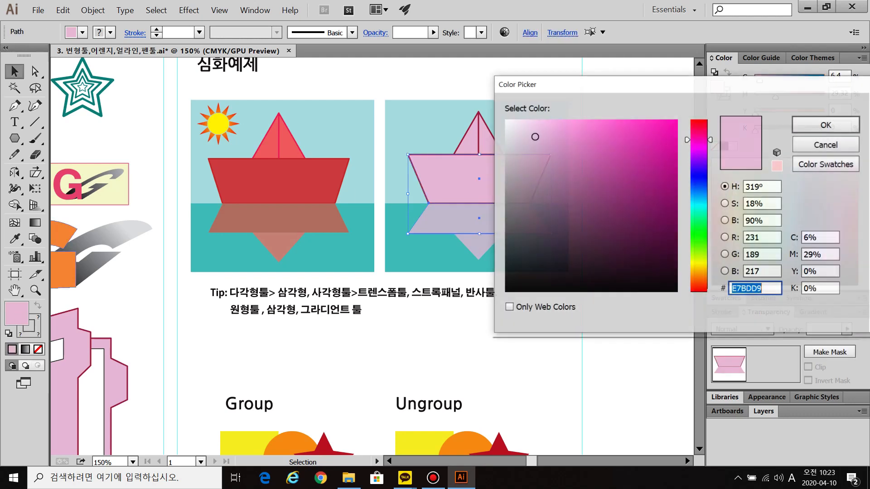
key(Return)
key(ctrl+shift+a)
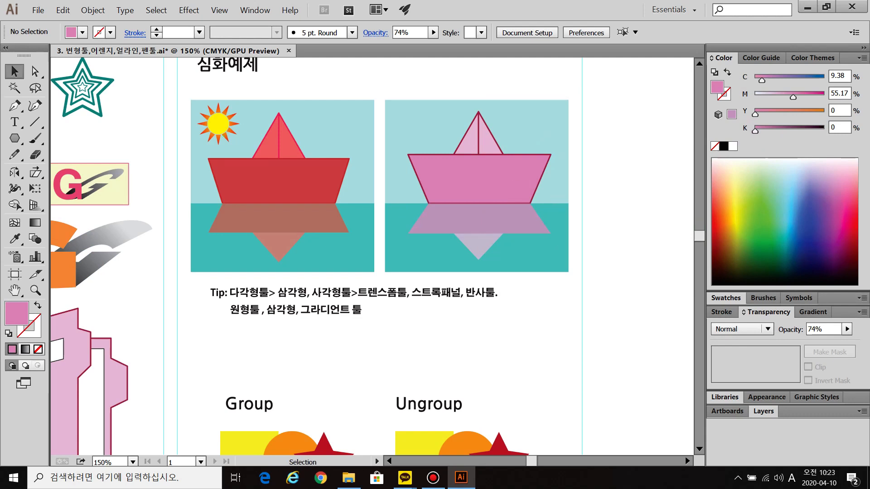
Draw a small yellow circle without stroke as the sun in the sky beside the pink sail.
click(15, 138)
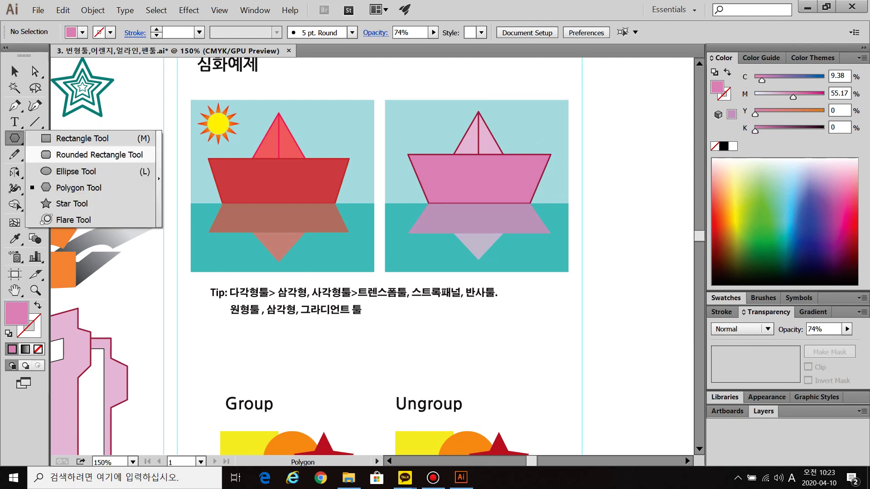
click(76, 171)
scroll(403, 123, up, 3)
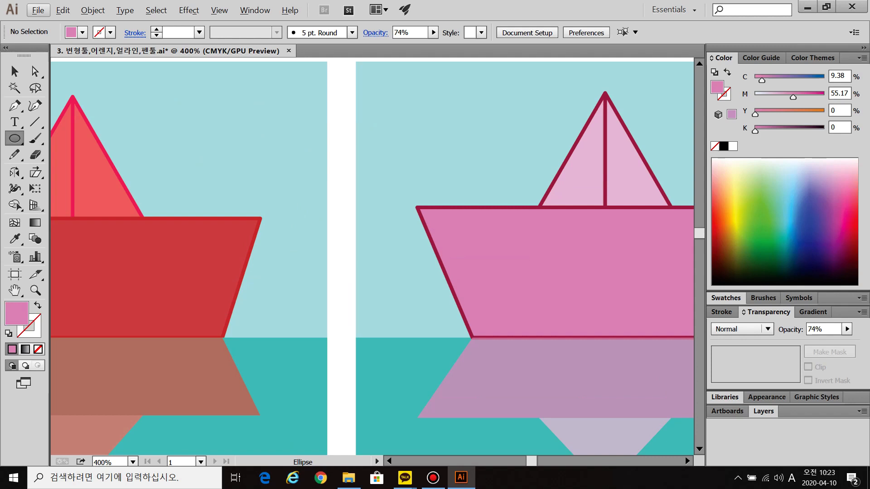
click(735, 222)
drag(413, 96, 408, 183)
drag(445, 226, 448, 241)
key(ctrl+shift+a)
Draw an orange triangle, narrow it into a slim ray and place it centred just above the yellow circle.
drag(15, 138, 107, 186)
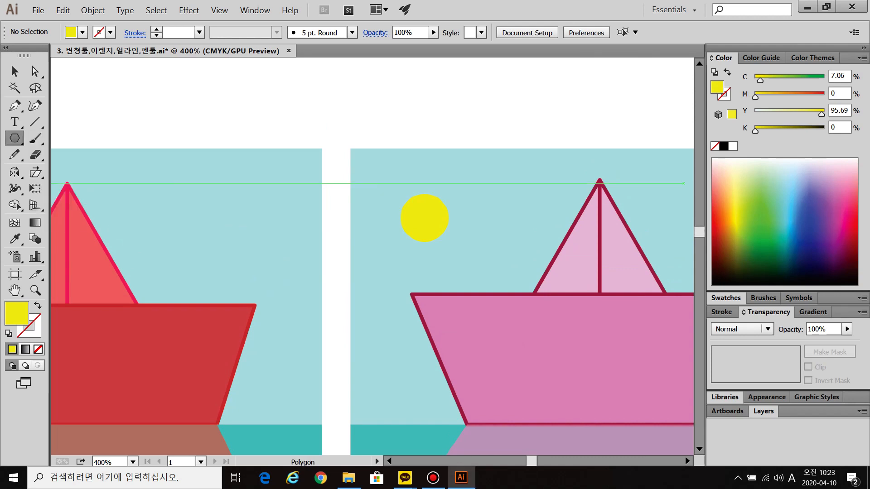
click(726, 222)
scroll(409, 175, up, 2)
drag(440, 183, 440, 140)
key(v)
key(space)
drag(181, 254, 680, 229)
drag(317, 227, 222, 206)
drag(634, 227, 135, 266)
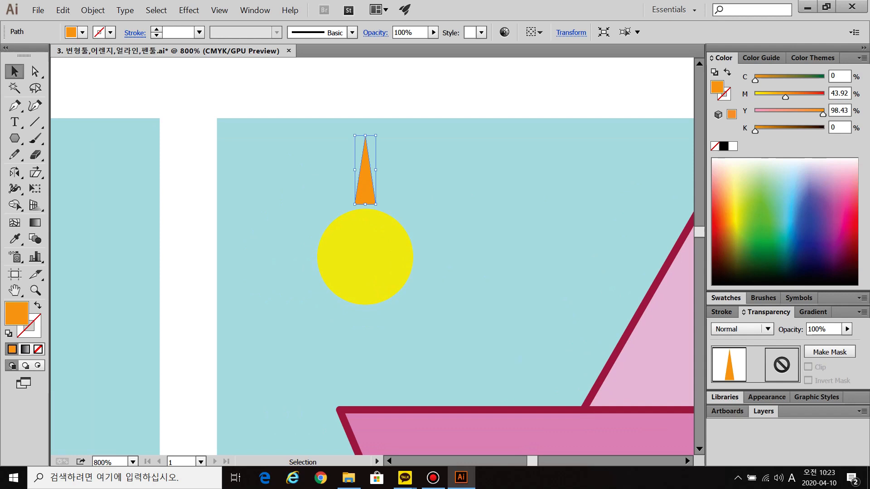
Fill the ray with a linear gradient from yellow (Y 100) to orange-red (M 80, Y 95).
click(25, 349)
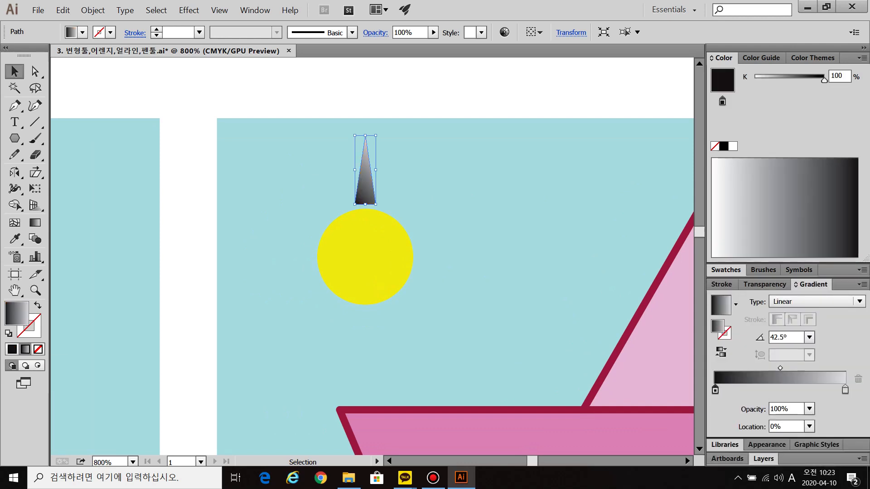
double_click(715, 389)
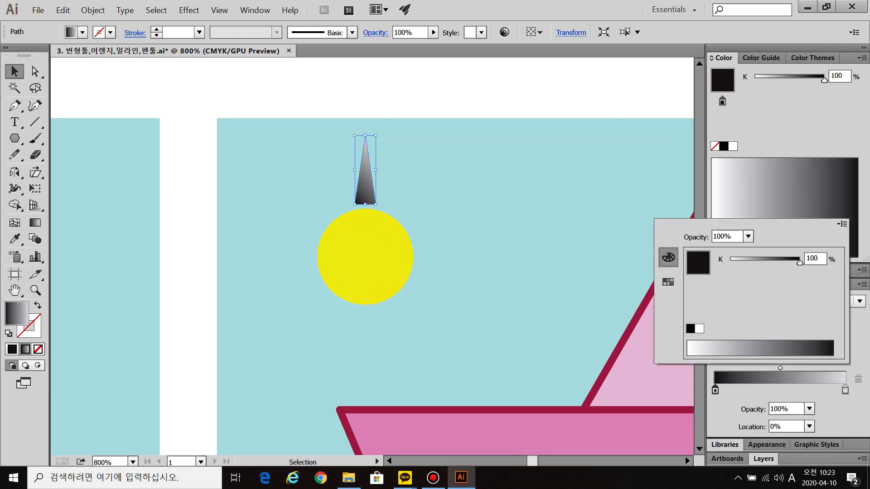
click(668, 282)
click(716, 252)
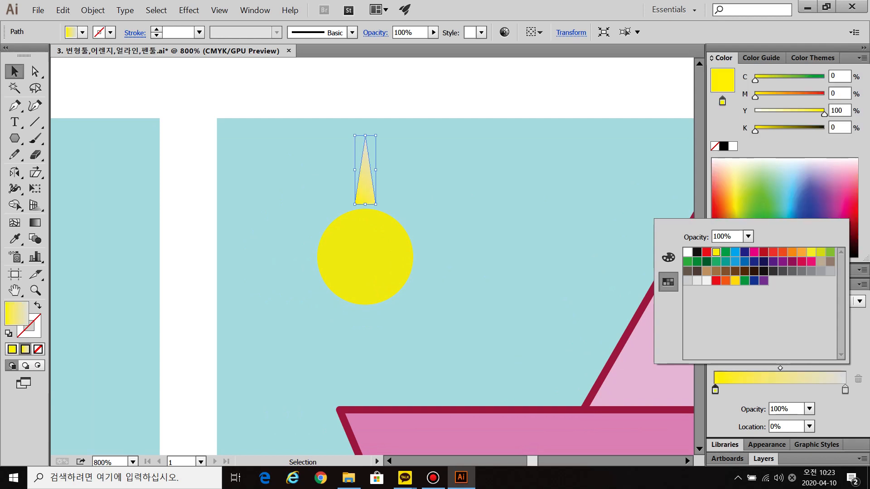
click(845, 389)
double_click(845, 390)
click(782, 252)
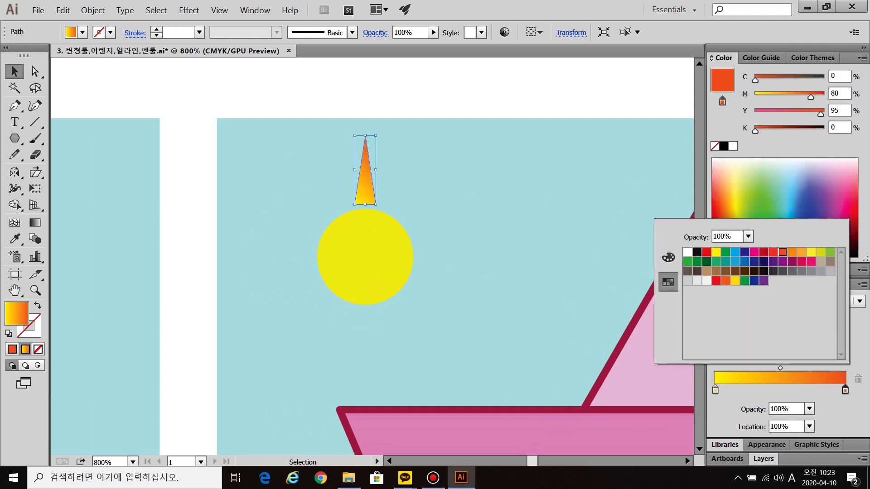
key(Escape)
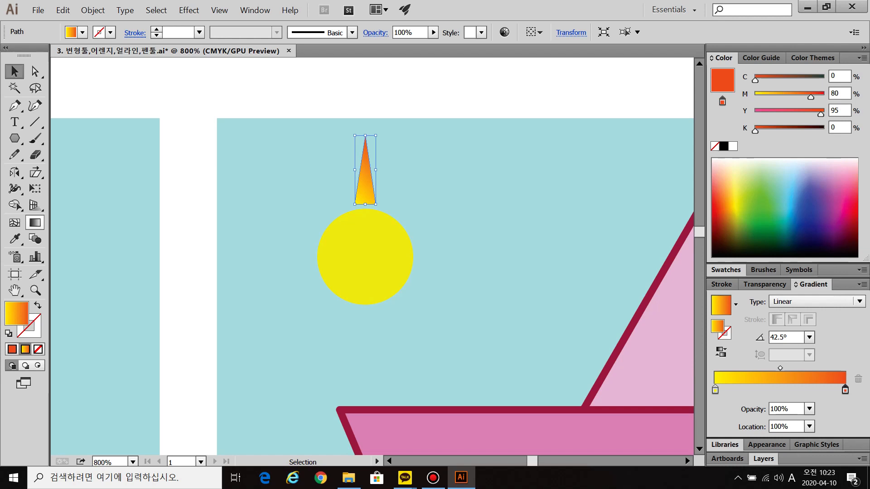
Redirect the ray's gradient to 90°, running from yellow at its base to orange-red at its tip.
click(35, 223)
drag(367, 204, 367, 136)
key(ctrl+shift+a)
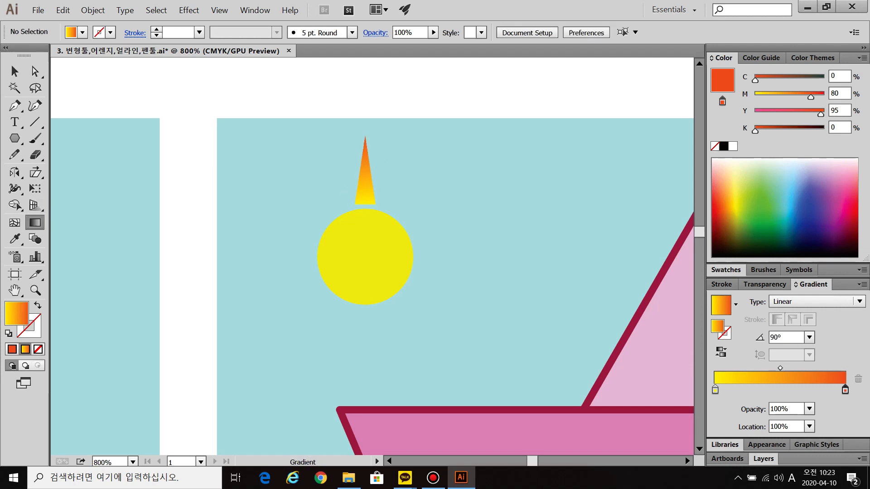
click(14, 72)
key(ctrl+0)
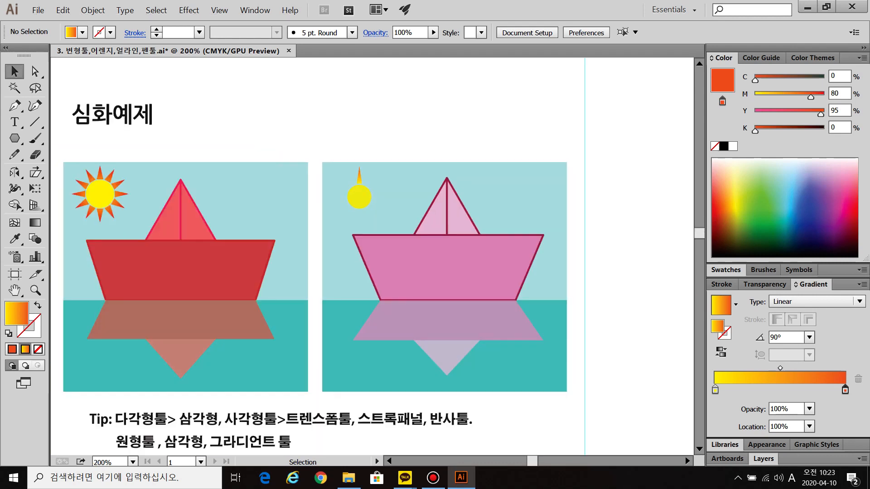
Try making a copy of the ray rotated 15° around the yellow circle's centre, and undo it.
key(ctrl)
key(ctrl+plus)
key(ctrl+plus)
key(ctrl+plus)
key(ctrl+plus)
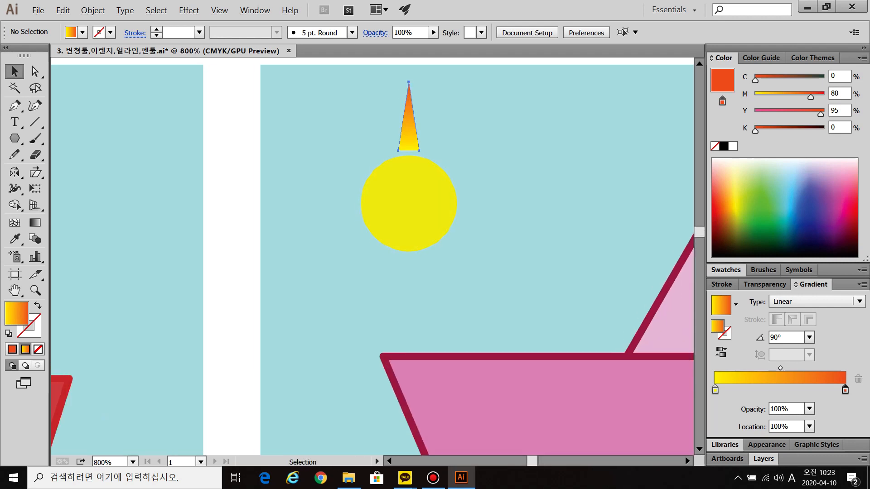
ctrl+click(409, 122)
key(r)
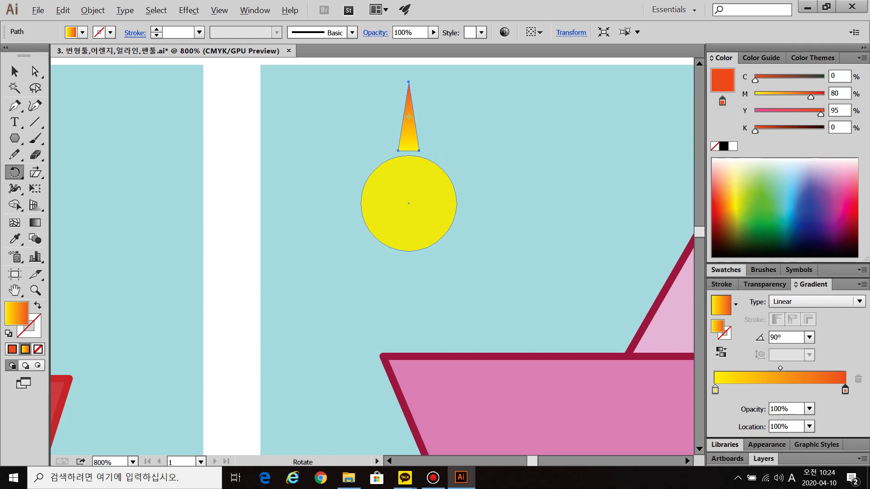
alt+click(409, 203)
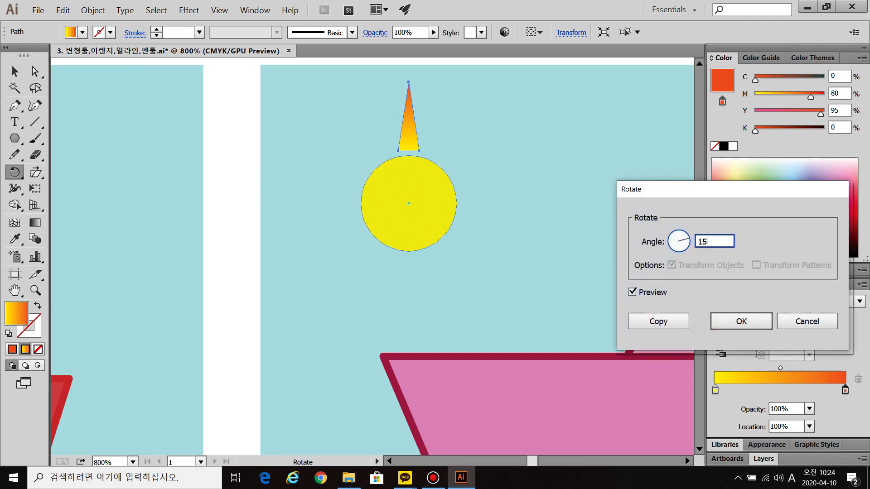
text(15)
click(659, 321)
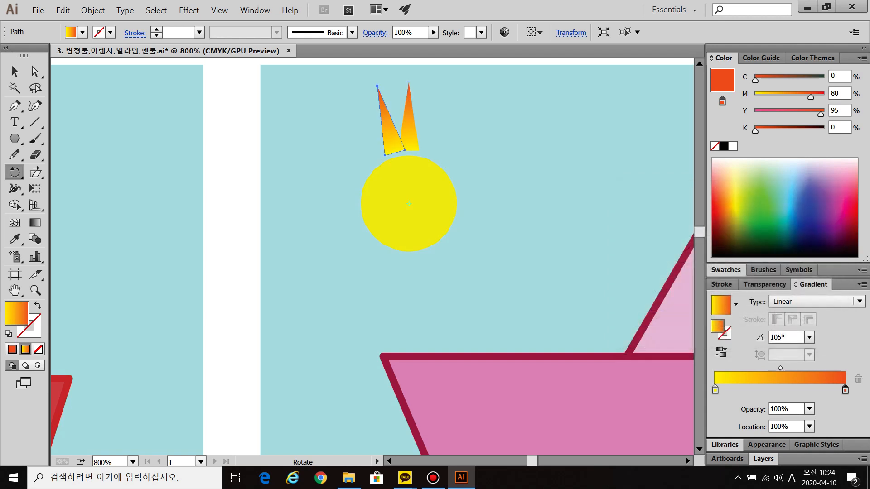
scroll(337, 255, down, 2)
drag(270, 276, 381, 239)
key(ctrl+z)
Make a copy of the gradient ray rotated 30° around the yellow circle's centre.
scroll(519, 177, up, 3)
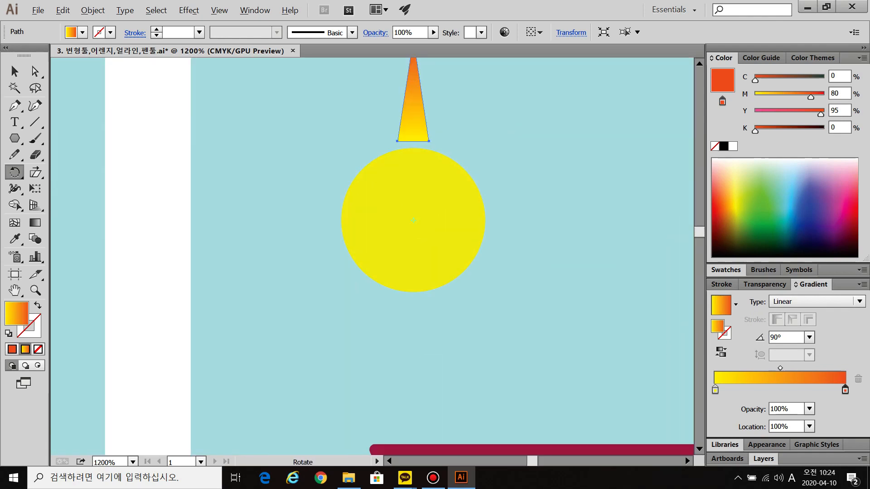
alt+click(413, 220)
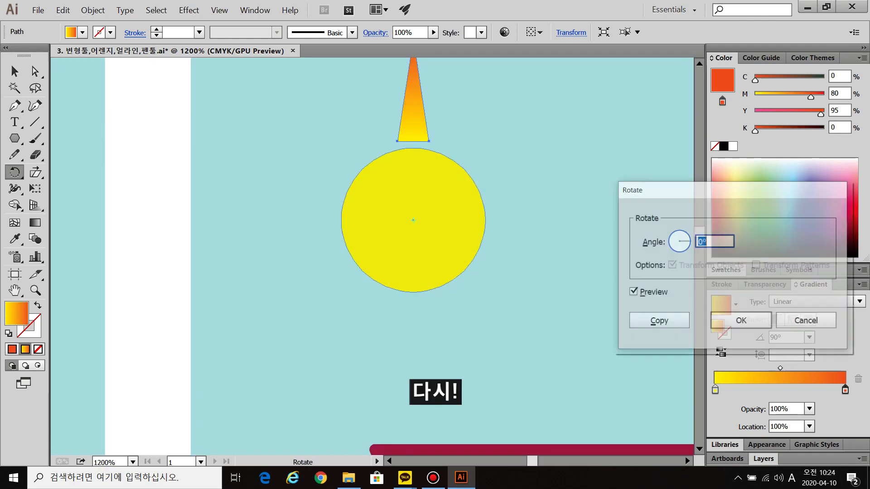
text(30)
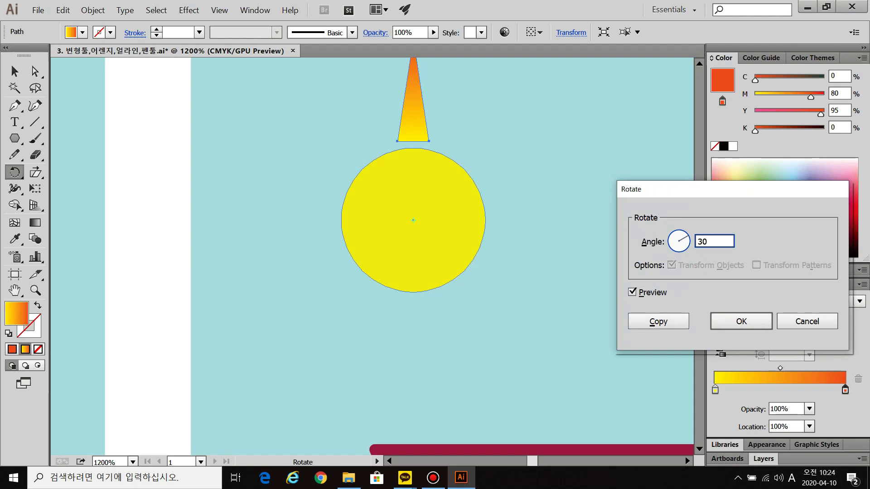
click(659, 321)
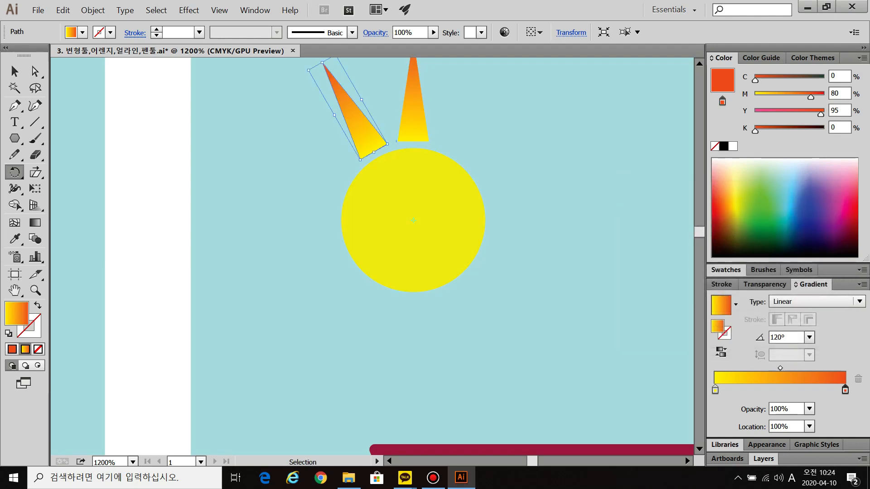
Repeat the rotated copy until twelve rays ring the yellow circle, and deselect everything.
key(ctrl+d)
key(ctrl+d)
key(ctrl+d)
key(ctrl+d)
key(ctrl+d)
key(ctrl+d)
key(ctrl+d)
key(ctrl+d)
key(ctrl+d)
key(ctrl+d)
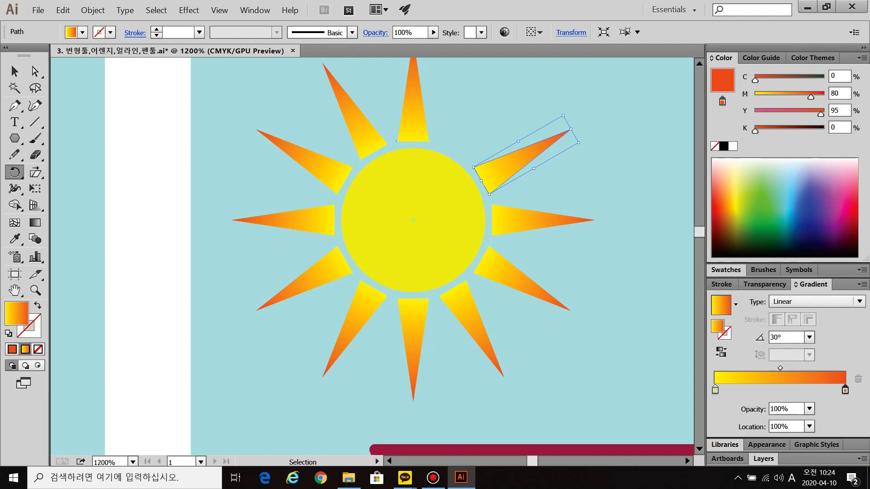
key(ctrl+minus)
key(ctrl+minus)
key(ctrl+minus)
key(ctrl+d)
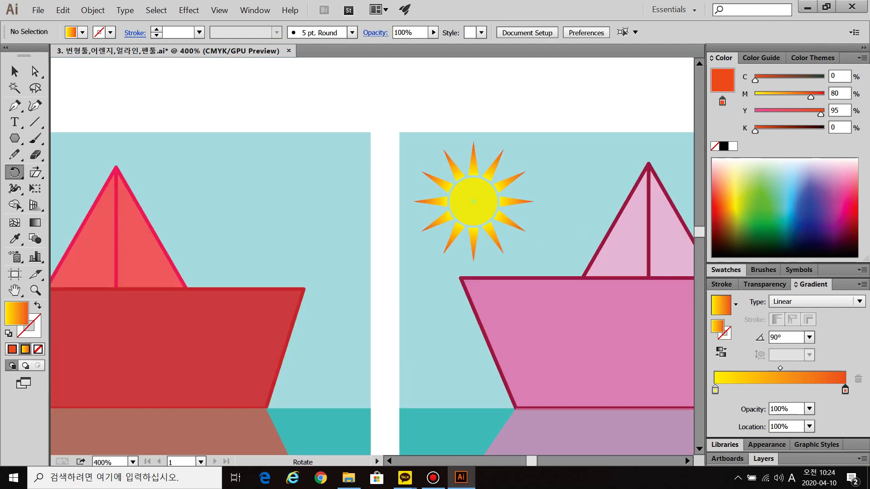
key(ctrl+shift+a)
Move the yellow square, orange circle and red star under the "Group" heading apart so that none overlap.
scroll(617, 204, down, 3)
drag(653, 304, 496, 267)
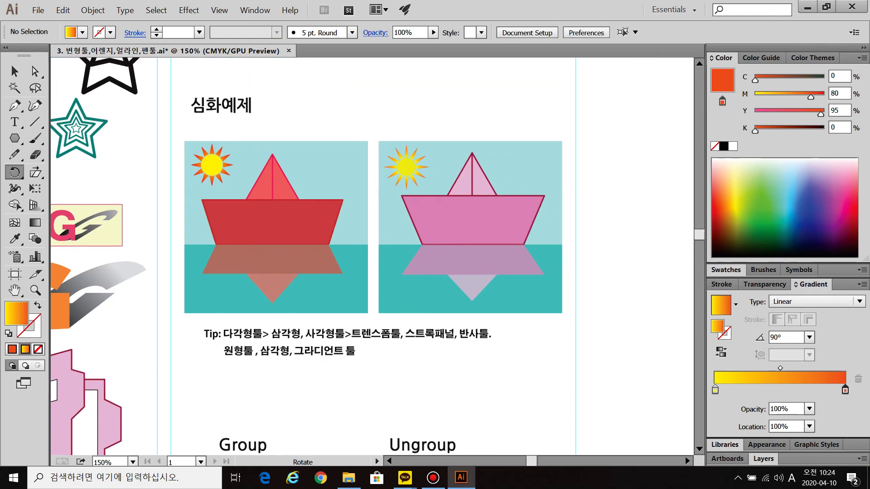
key(v)
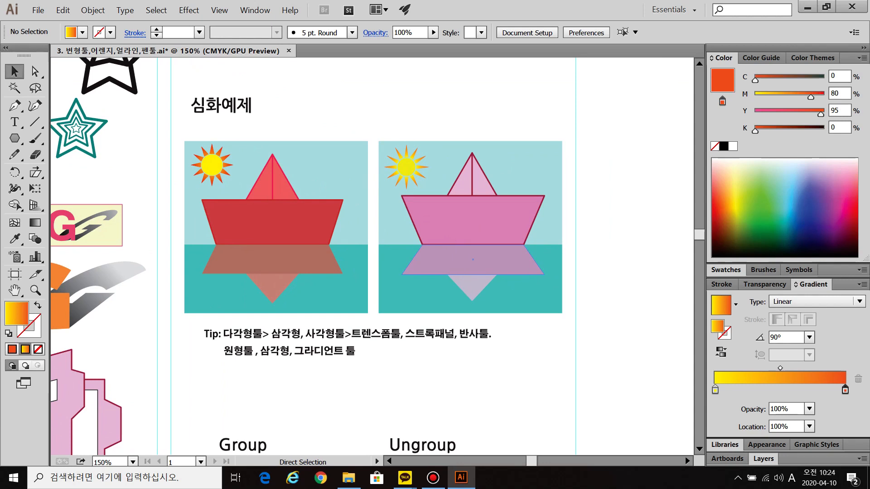
drag(362, 317, 434, 85)
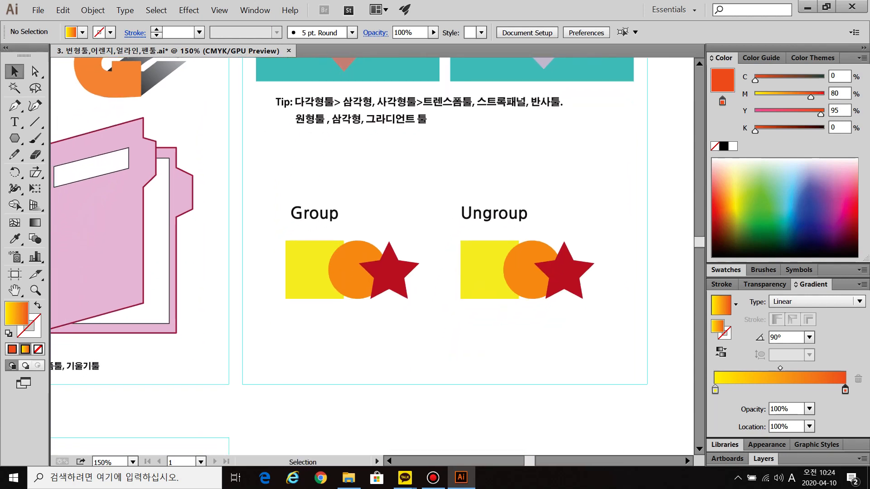
alt+scroll(402, 344, up, 1)
click(316, 268)
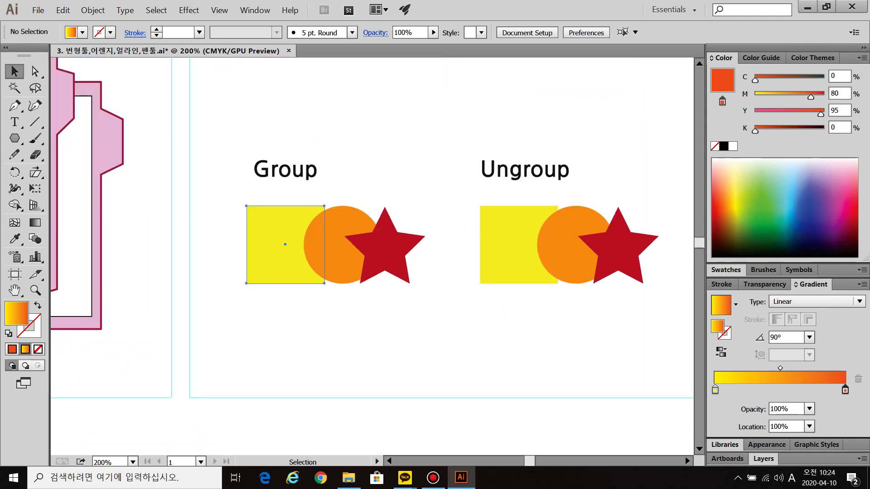
click(345, 258)
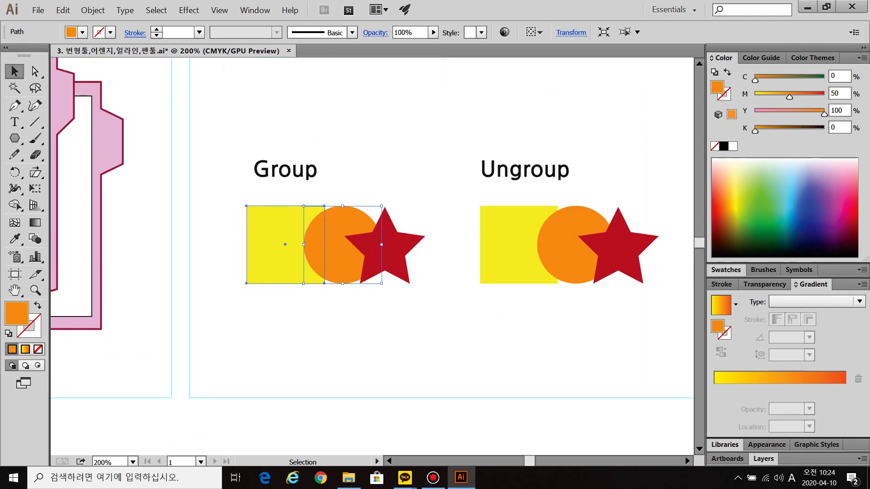
drag(285, 245, 233, 283)
drag(343, 254, 332, 305)
drag(384, 245, 429, 283)
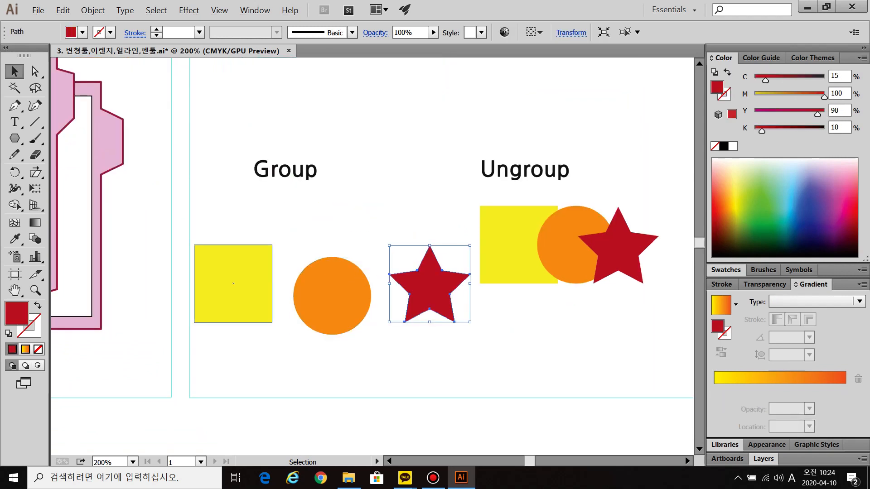
Group the separated yellow square, orange circle and red star, and clear the selection.
drag(207, 229, 451, 364)
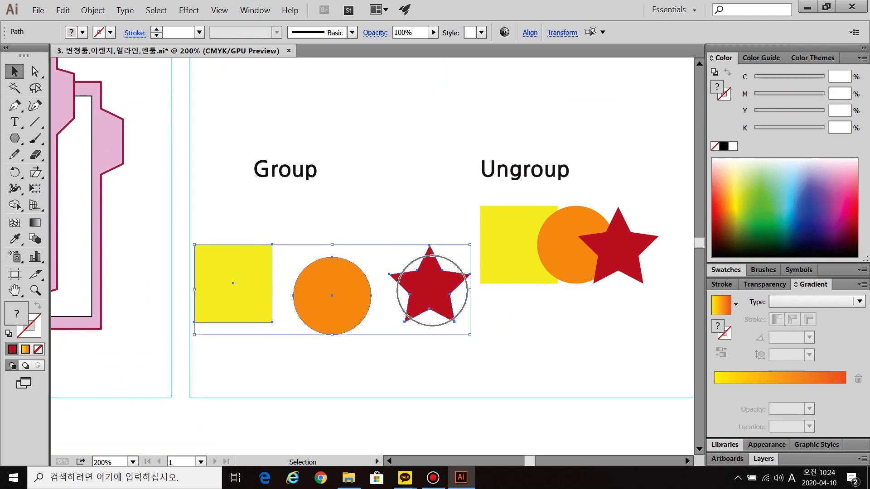
right_click(432, 291)
click(473, 338)
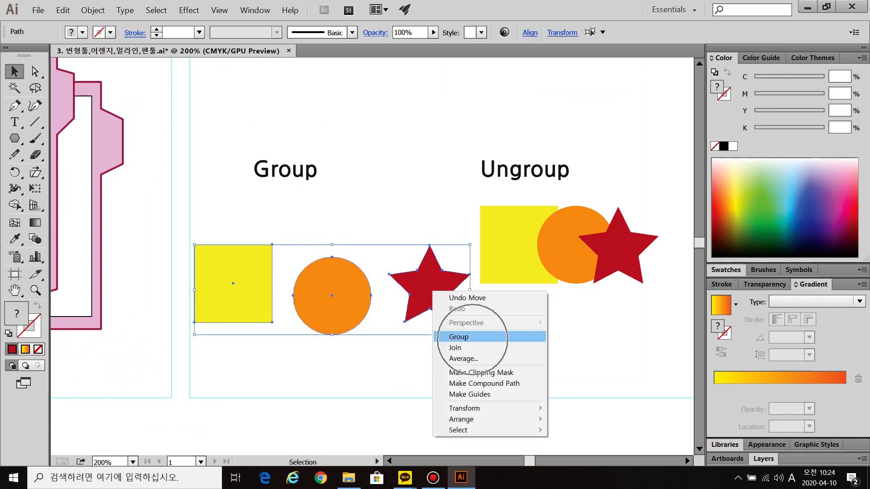
click(93, 10)
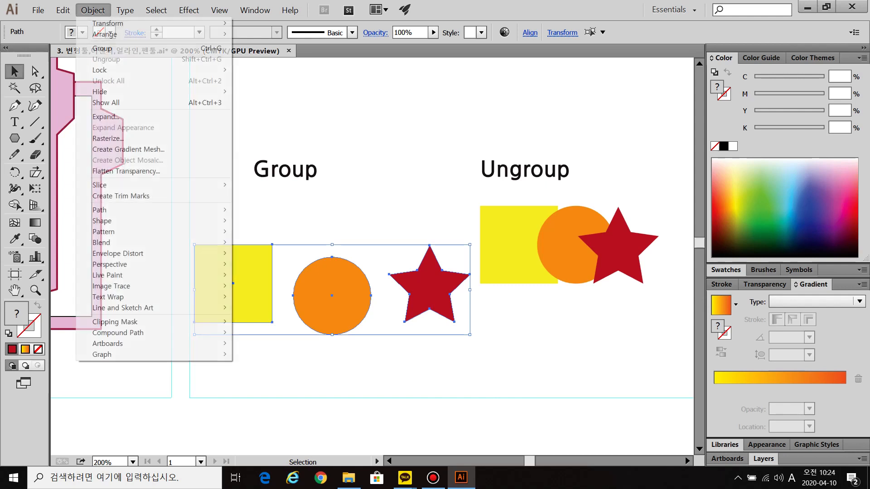
mouse_move(62, 10)
mouse_move(92, 10)
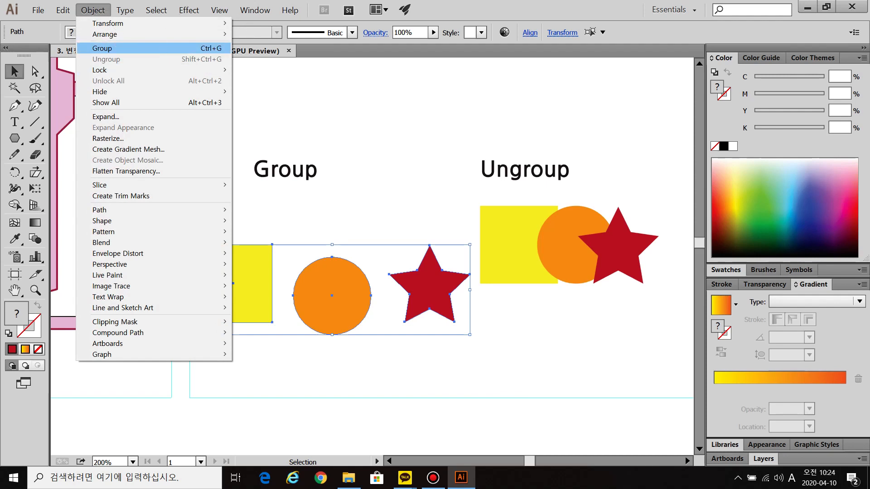
click(224, 234)
drag(224, 234, 472, 322)
right_click(434, 297)
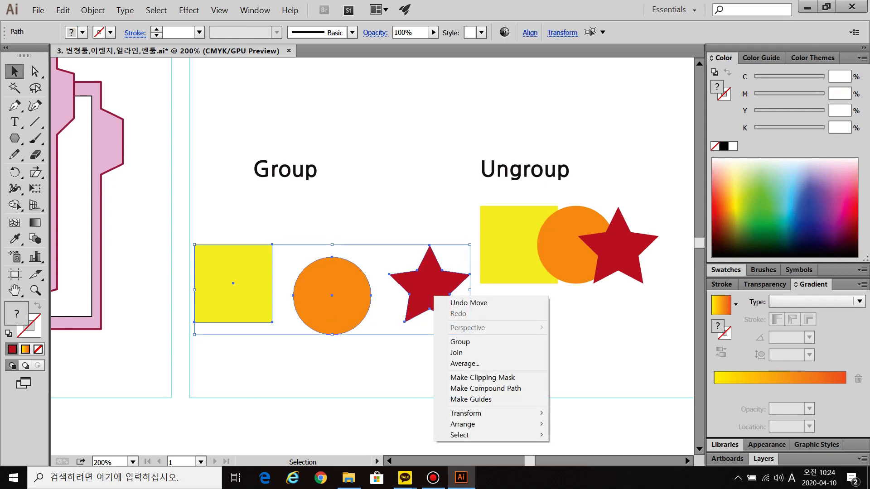
click(466, 342)
key(ctrl+shift+a)
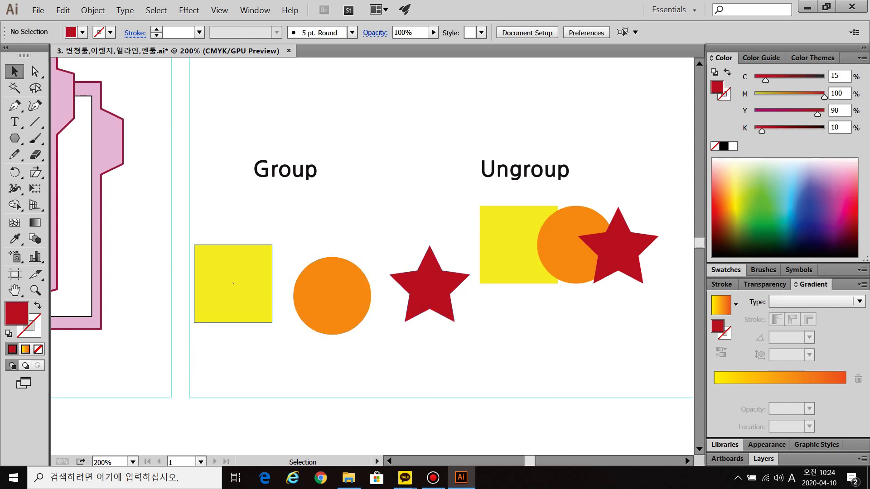
Move the grouped square, circle and star around as one object, leaving them slightly below their starting place.
click(233, 283)
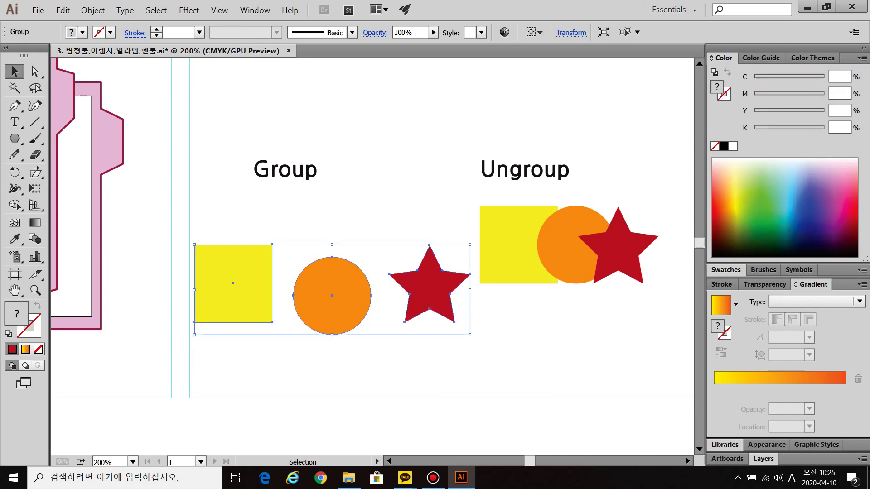
drag(412, 264, 437, 212)
mouse_move(453, 232)
mouse_down()
mouse_move(432, 299)
mouse_move(447, 226)
mouse_up()
drag(447, 226, 428, 289)
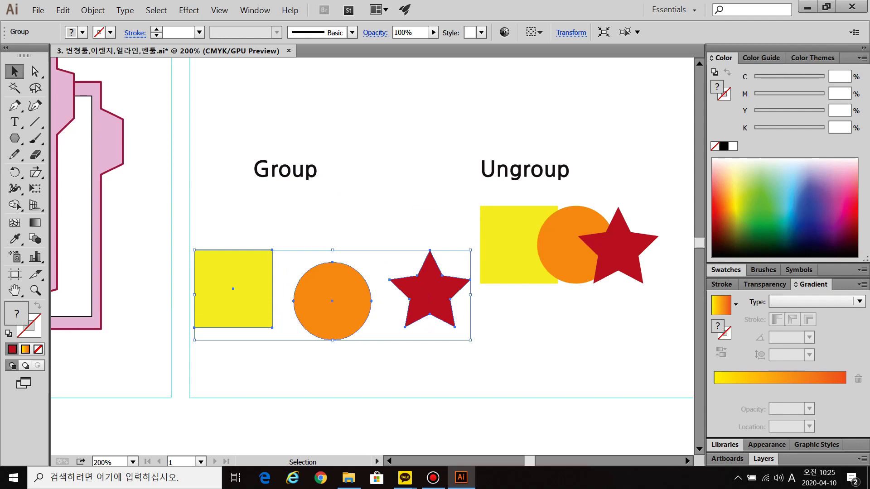
Ungroup the three shapes under "Group" and move them individually so that the square, circle and star overlap.
click(93, 10)
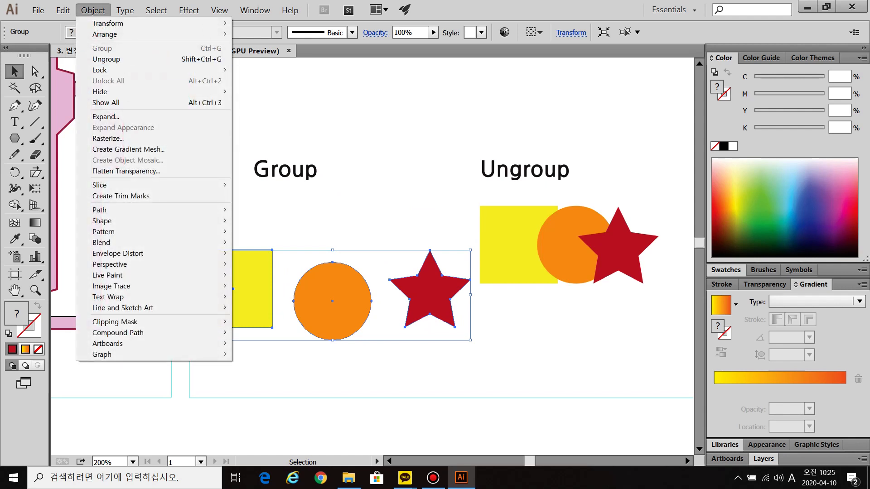
right_click(333, 289)
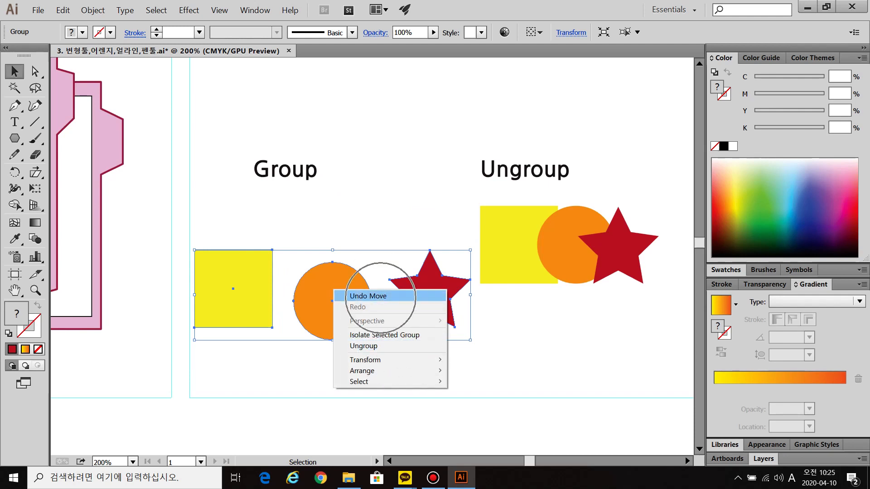
click(379, 297)
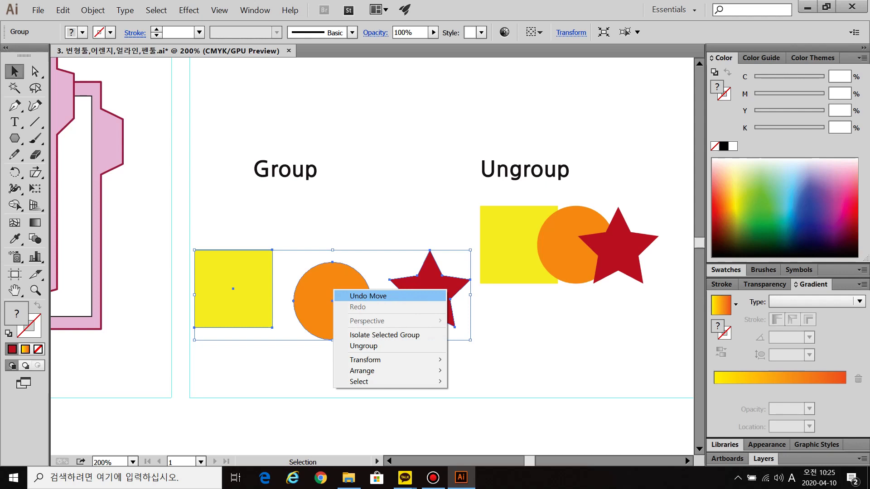
click(363, 346)
drag(335, 312, 281, 279)
drag(401, 298, 303, 289)
click(355, 333)
drag(428, 294, 316, 289)
Group the overlapping square, circle and star again and shift the group slightly sideways.
click(219, 227)
drag(219, 227, 360, 250)
right_click(361, 250)
click(383, 295)
click(372, 324)
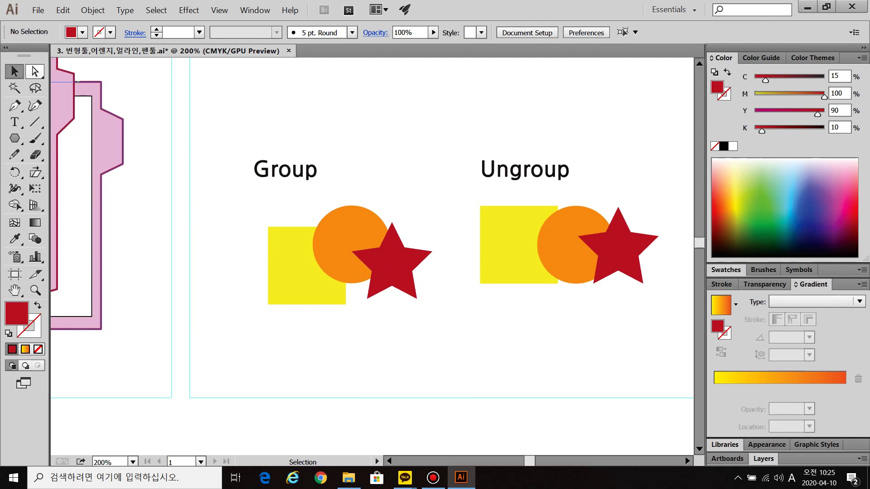
mouse_move(343, 247)
mouse_down()
mouse_move(333, 291)
mouse_move(346, 247)
mouse_up()
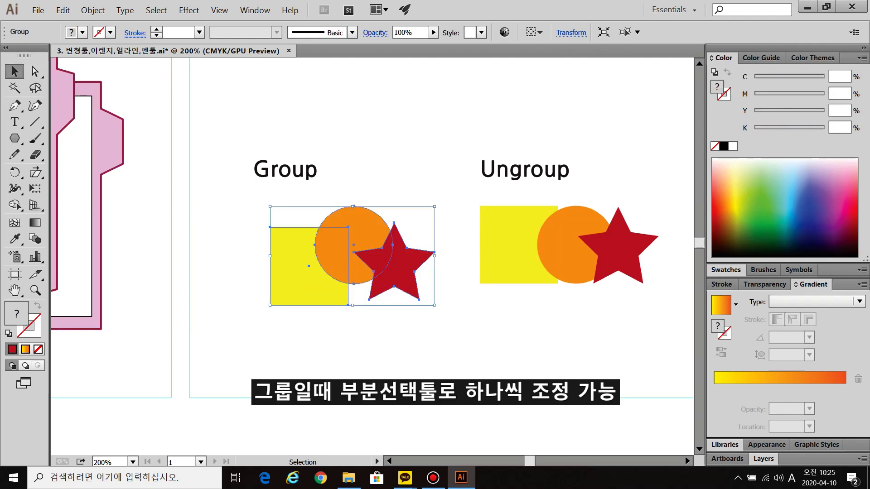
click(292, 345)
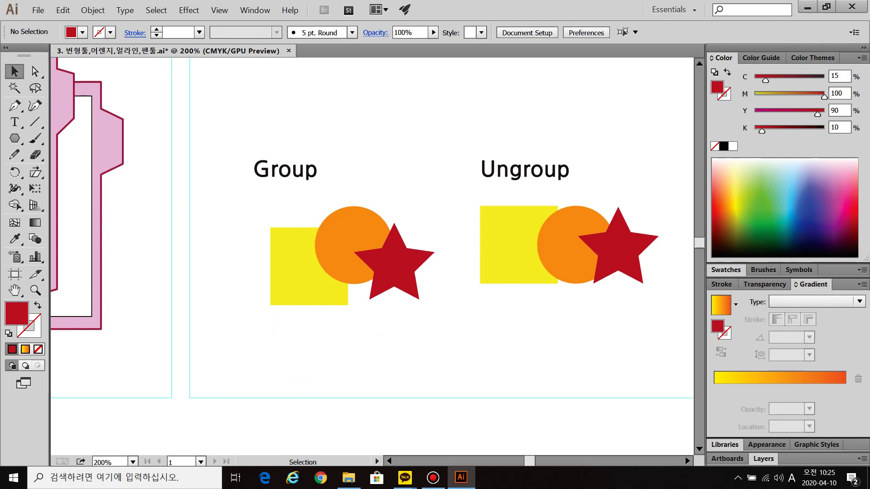
Using Direct Selection, move the star, square and circle apart individually without ungrouping them.
click(35, 71)
click(317, 271)
click(353, 245)
click(392, 265)
drag(392, 265, 432, 321)
drag(308, 267, 258, 307)
drag(315, 244, 270, 249)
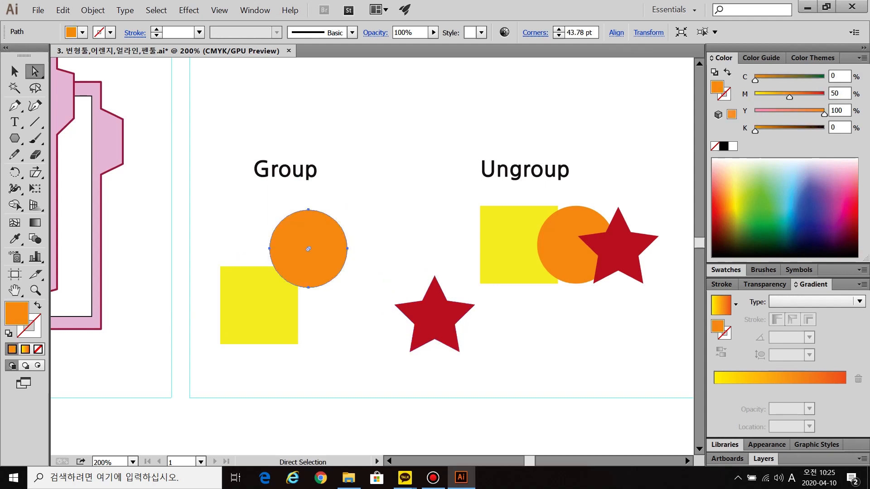
Within the group, move the star up and the circle down, and stretch the star's lower-right point into a long spike.
drag(433, 319, 383, 220)
drag(308, 254, 371, 306)
click(435, 272)
click(410, 253)
drag(410, 252, 459, 324)
click(371, 304)
key(ctrl+shift+a)
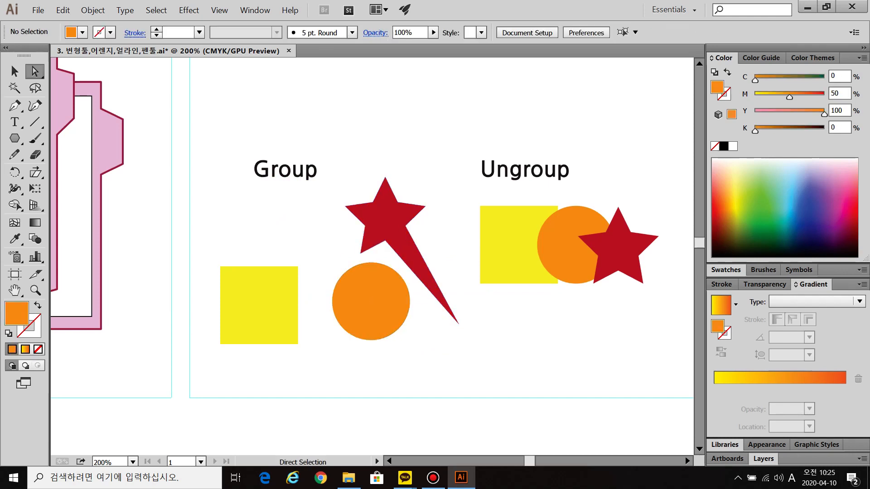
Using the Selection tool, move the whole group with the spiked star a little to the right and down.
click(14, 71)
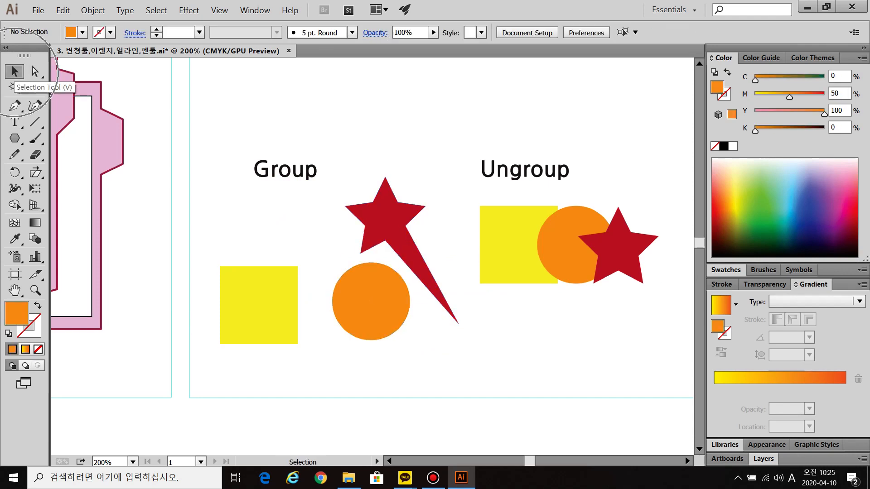
drag(259, 306, 252, 336)
drag(252, 336, 265, 298)
mouse_move(272, 268)
mouse_down()
mouse_move(266, 287)
mouse_move(280, 259)
mouse_move(275, 282)
mouse_up()
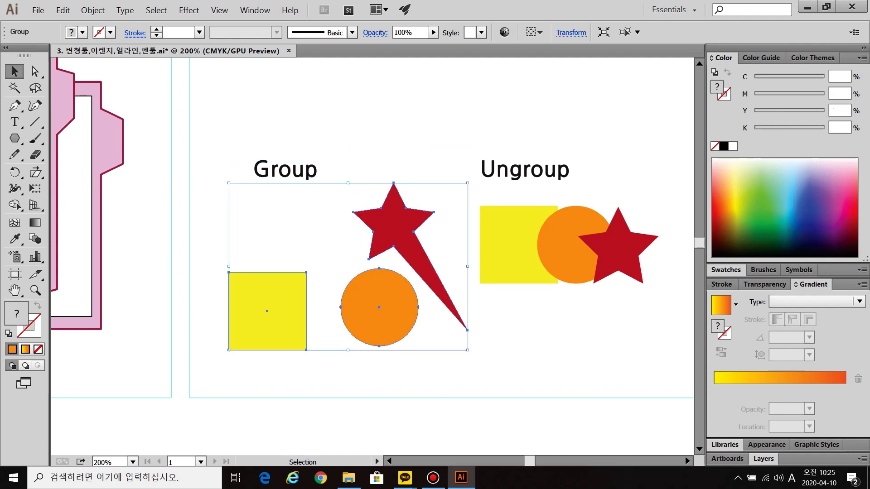
key(ctrl+shift+a)
Using Direct Selection, move the spiked star and the yellow square inside the group so they overlap the orange circle.
click(35, 71)
drag(395, 227, 364, 246)
drag(267, 311, 340, 292)
key(ctrl+shift+a)
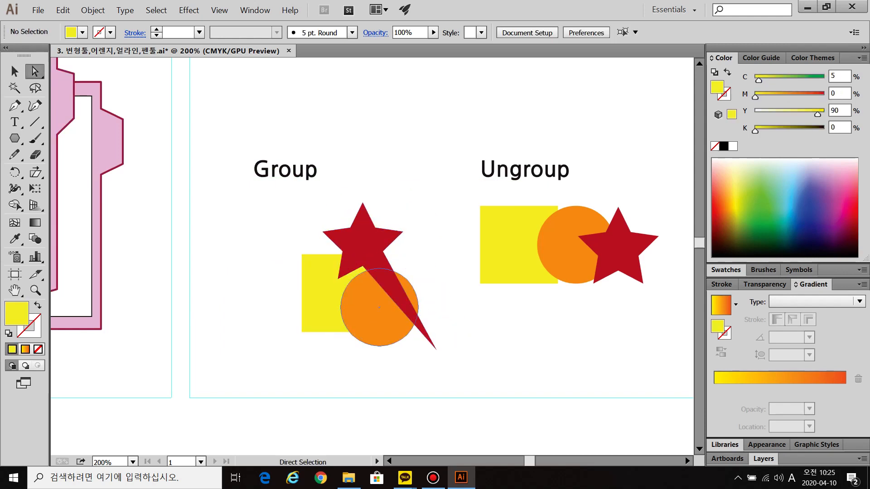
Using the Selection tool, move the overlapping group left beneath the "Group" heading and deselect it.
click(12, 67)
click(13, 70)
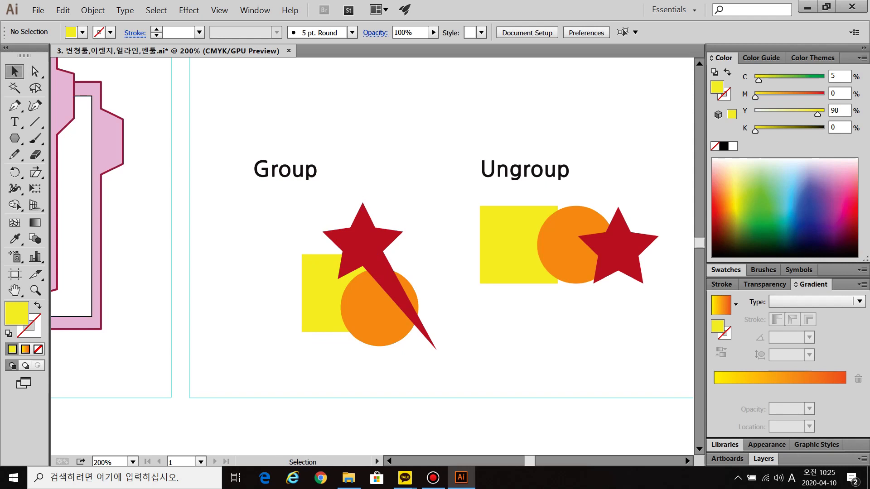
drag(341, 292, 260, 291)
key(ctrl+shift+a)
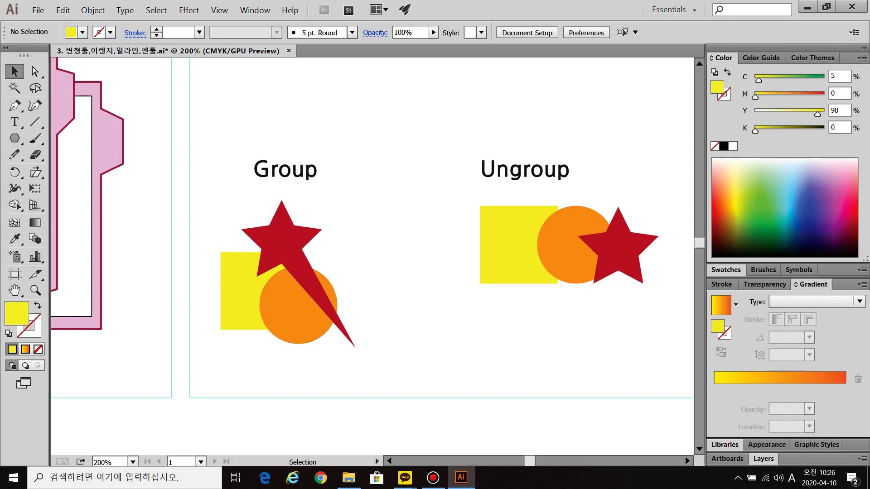
Ungroup the square, circle and star under "Ungroup" and move the still-selected shapes slightly down and to the right.
click(537, 237)
drag(537, 237, 381, 251)
right_click(381, 252)
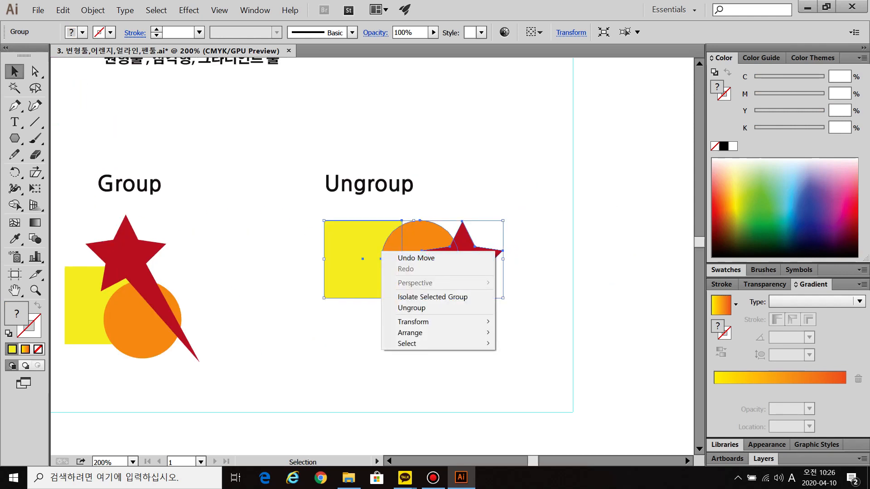
click(412, 308)
drag(412, 268, 396, 335)
drag(397, 335, 430, 282)
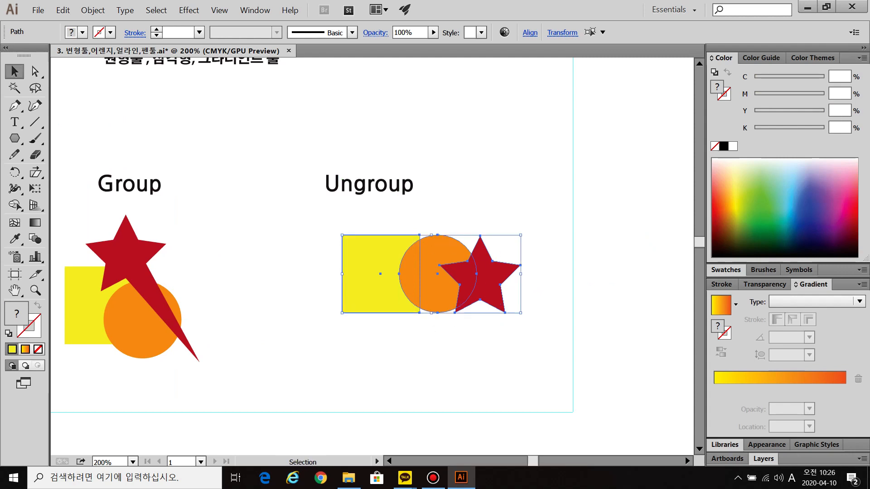
Deselect the ungrouped shapes, choose the Rectangle tool and set the fill colour to olive #ADA240.
key(ctrl+shift+a)
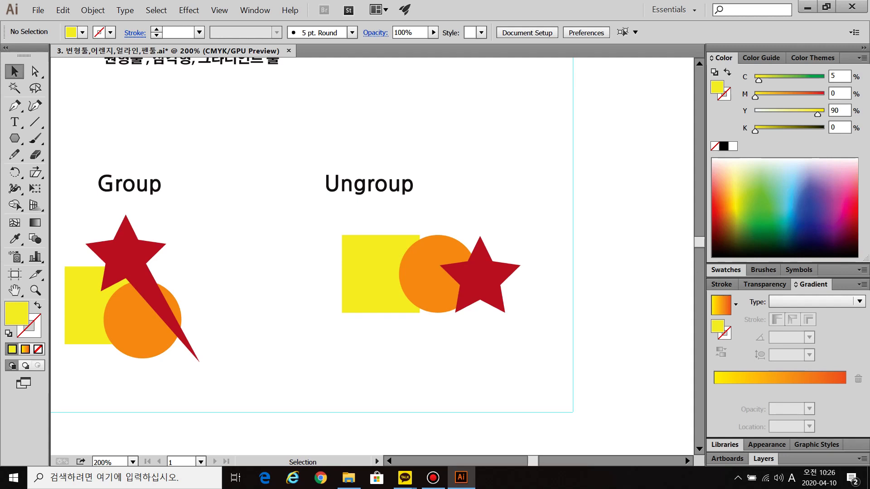
key(ctrl+minus)
key(ctrl+minus)
key(ctrl+minus)
drag(313, 254, 506, 253)
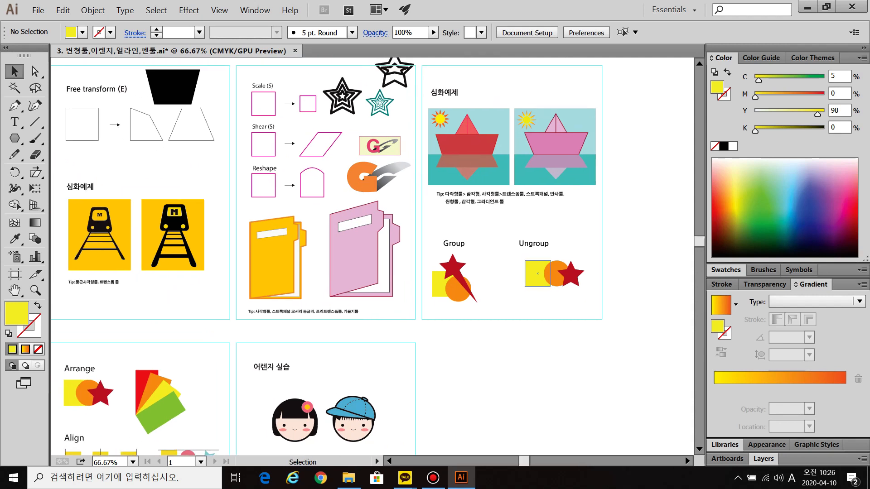
scroll(565, 281, up, 3)
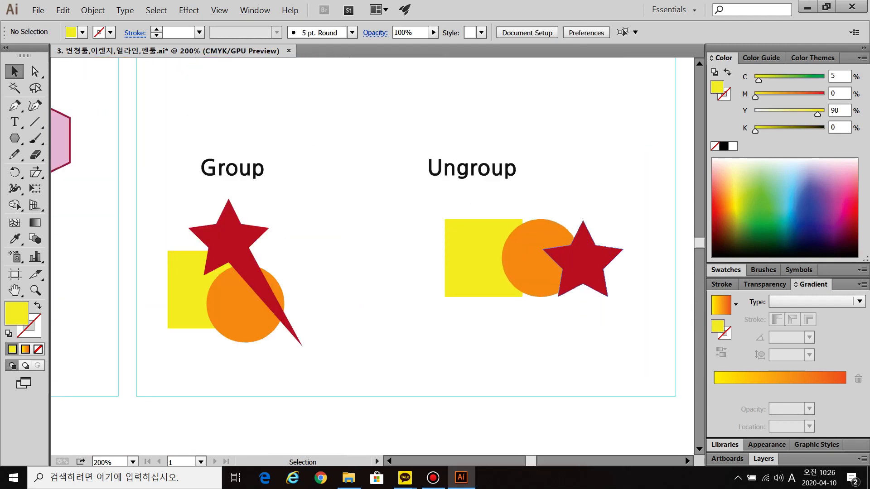
scroll(362, 227, right, 3)
drag(15, 138, 68, 138)
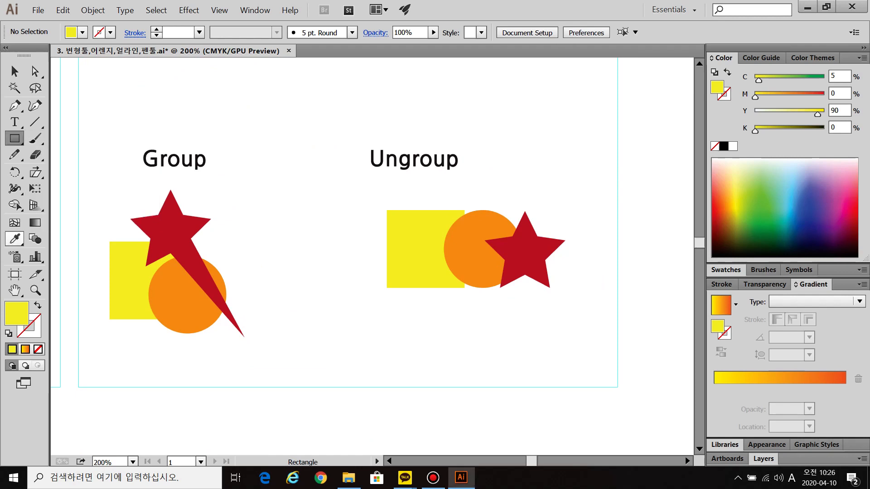
double_click(17, 313)
click(612, 175)
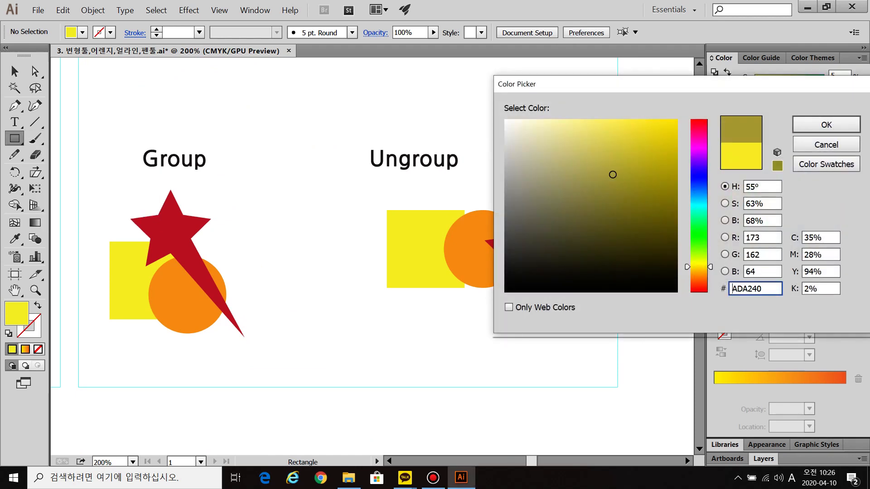
key(Return)
Draw a large olive rectangle over the square, circle and star under "Ungroup", send it to the back and deselect it.
mouse_move(373, 200)
mouse_down()
mouse_move(625, 243)
mouse_move(604, 347)
mouse_move(616, 349)
mouse_up()
key(ctrl)
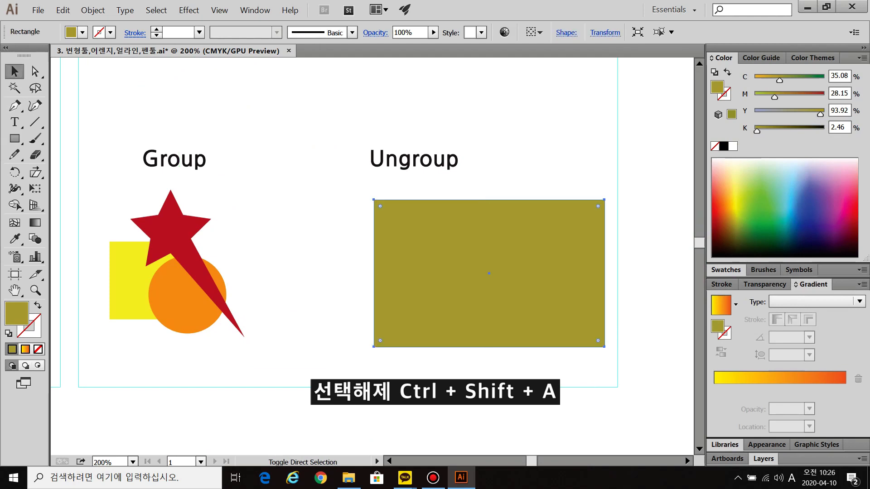
key(ctrl+shift+bracketleft)
key(ctrl+shift+a)
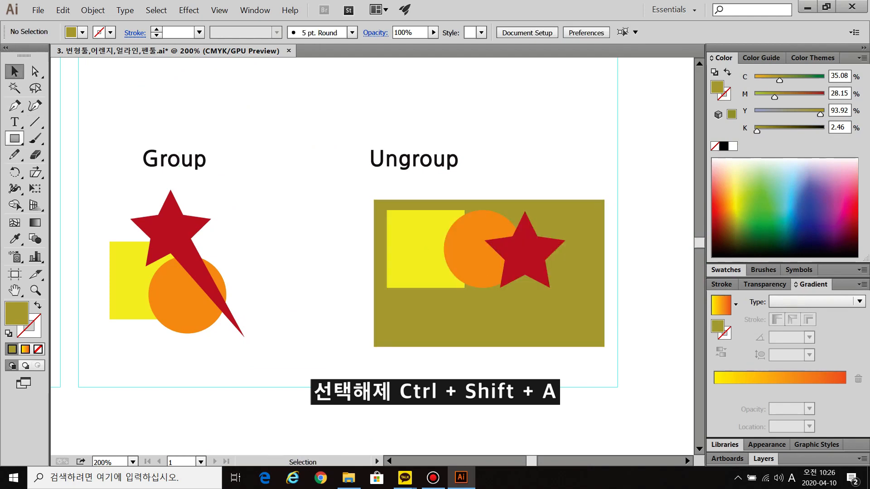
Draw a long thin ochre bar across the "Ungroup" shapes, send it backward behind the square, circle and star, and deselect it.
key(m)
drag(307, 234, 578, 248)
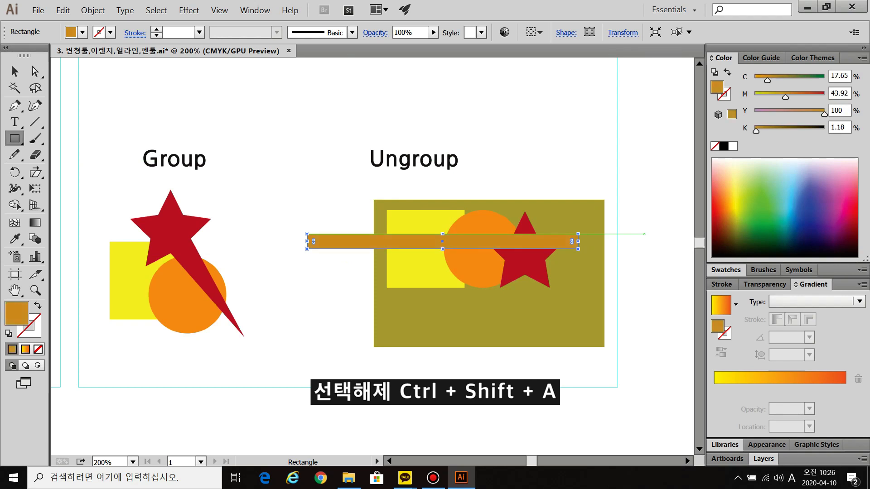
key(ctrl+bracketleft)
key(ctrl+bracketleft)
key(ctrl+bracketleft)
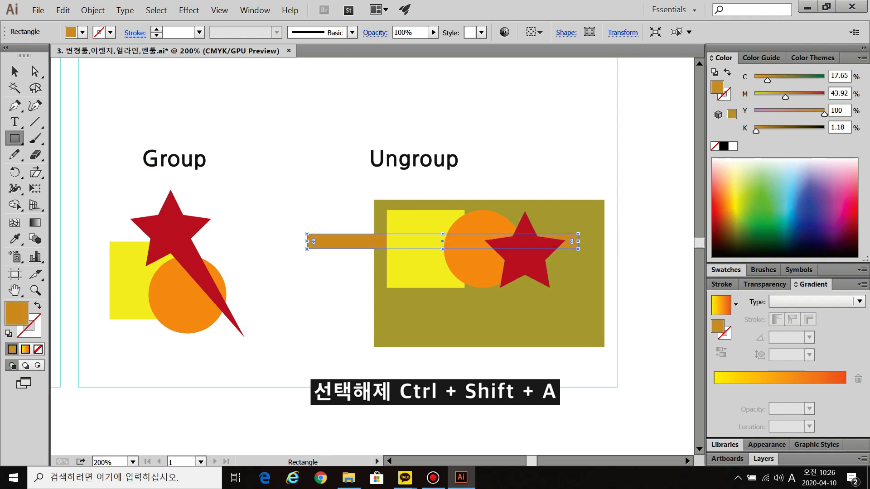
key(ctrl+shift+a)
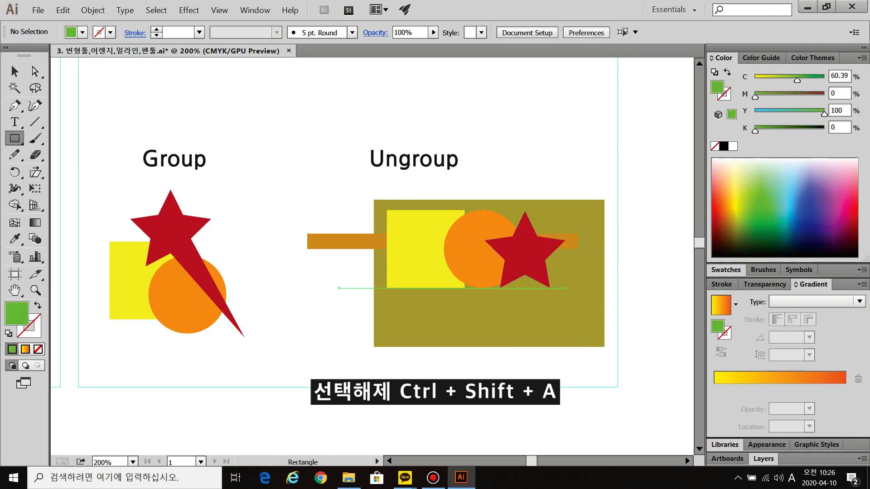
Draw a thinner, shorter green bar below the ochre one and send it backward behind the square, circle and star.
mouse_move(324, 268)
mouse_down()
mouse_move(508, 270)
mouse_move(498, 278)
mouse_up()
key(ctrl+bracketleft)
key(ctrl+bracketleft)
key(ctrl+bracketleft)
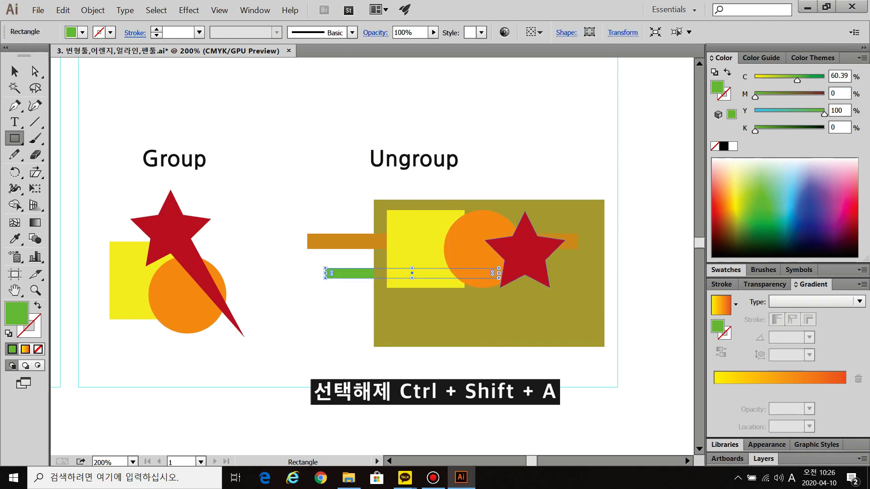
Using the Selection tool, move the green bar slightly up towards the ochre bar and deselect it.
key(v)
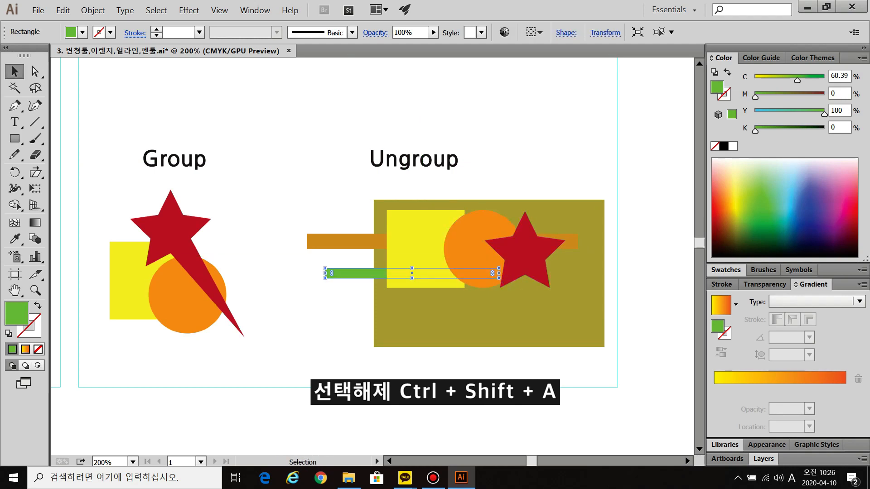
key(ctrl+shift+a)
drag(411, 273, 412, 261)
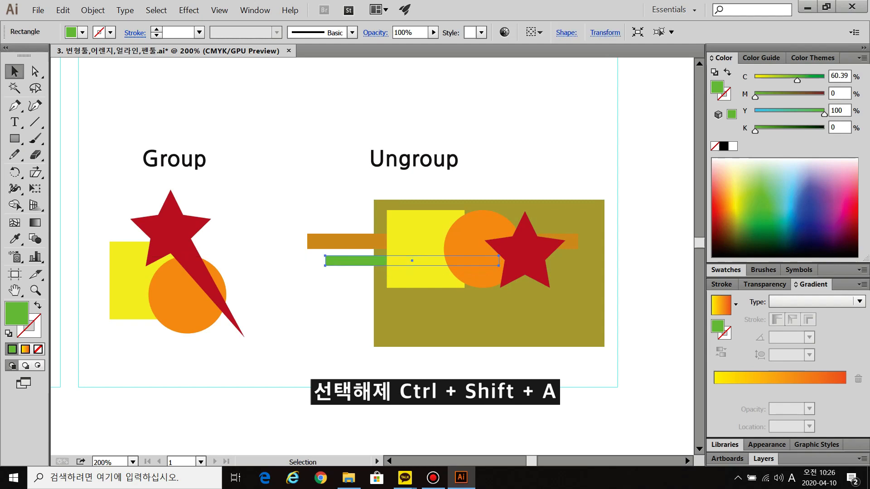
key(ctrl+shift+a)
Select the yellow square, orange circle and red star on the olive rectangle together.
scroll(496, 254, up, 3)
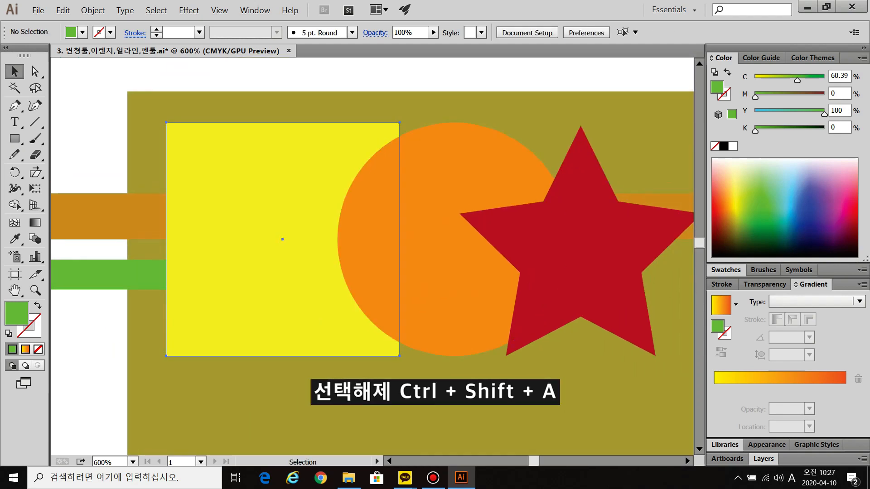
click(290, 249)
shift+click(426, 250)
shift+click(575, 249)
key(space)
drag(508, 258, 419, 220)
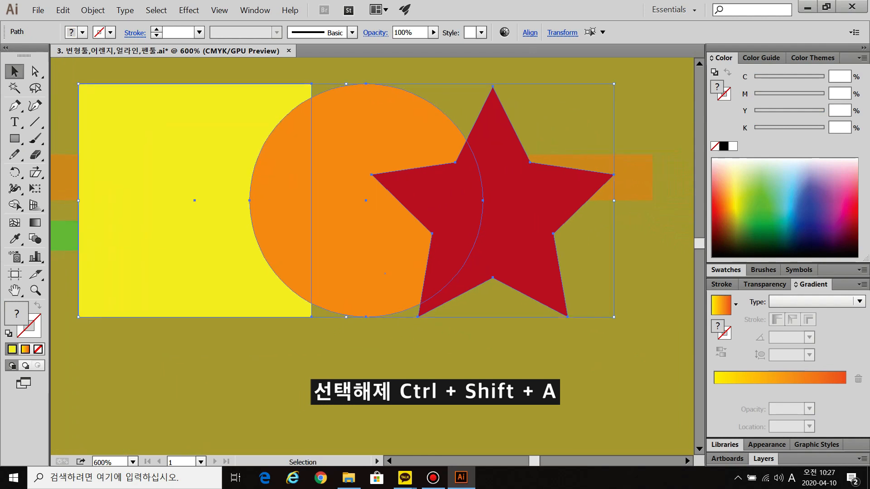
Try to deselect the three shapes by picking the olive background area below them.
click(421, 356)
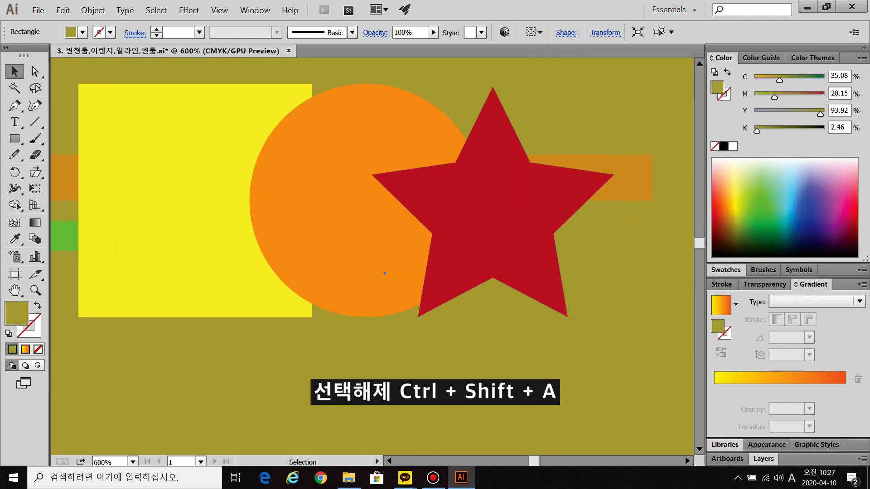
click(310, 247)
key(ctrl+shift+a)
key(ctrl+minus)
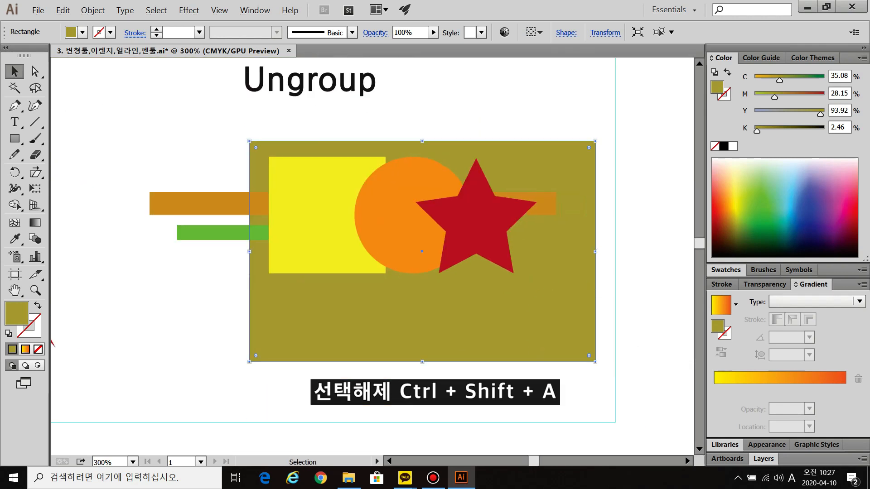
key(ctrl+plus)
key(ctrl+plus)
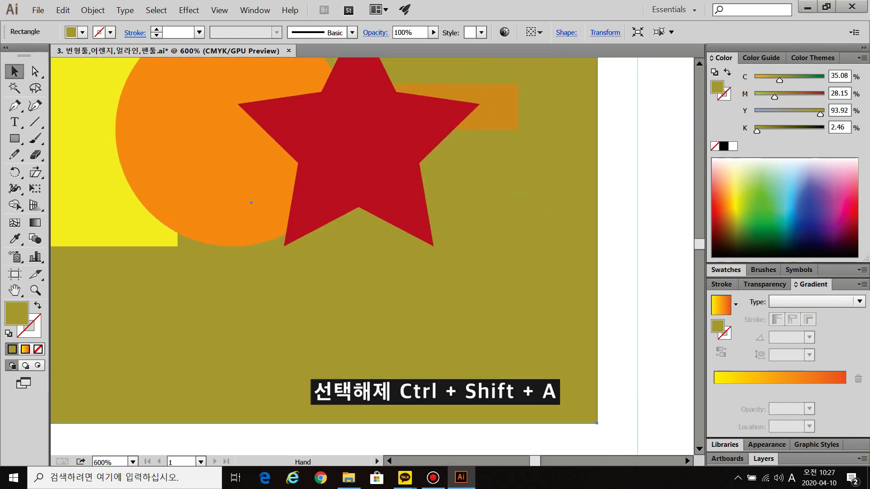
Add the yellow square, orange circle and red star to one selection again, and deselect everything with the Deselect command.
click(199, 226)
shift+click(340, 227)
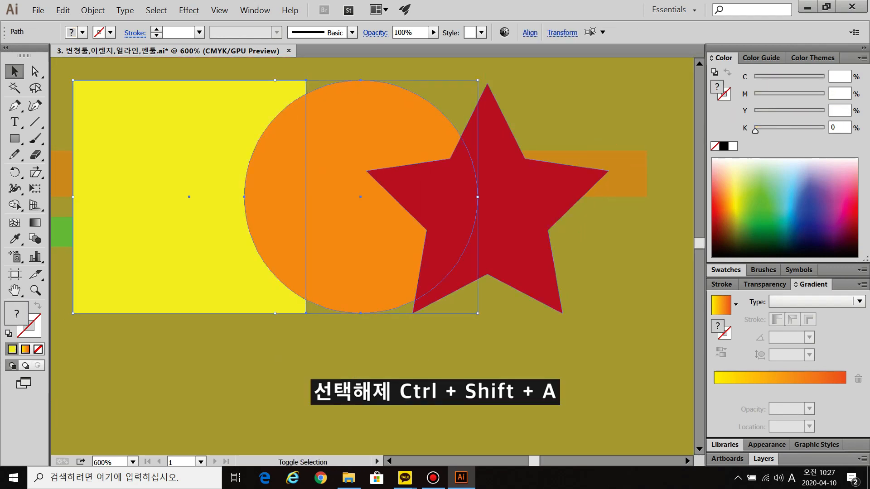
shift+click(471, 226)
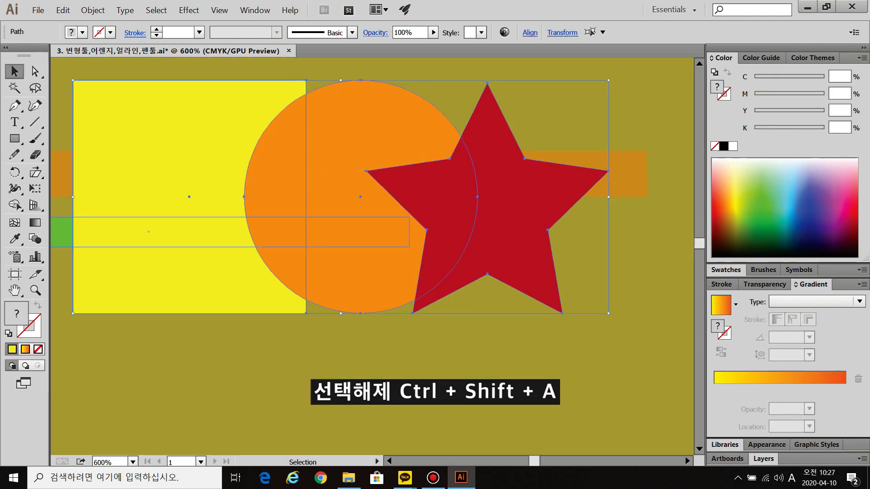
key(ctrl+shift+a)
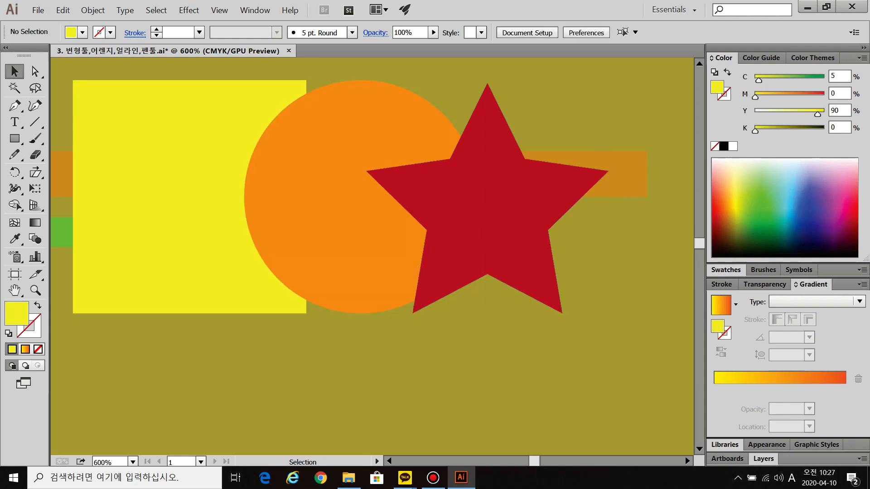
Under the "Arrange" heading, select the yellow square, the orange circle and the red star one after another.
scroll(611, 251, down, 3)
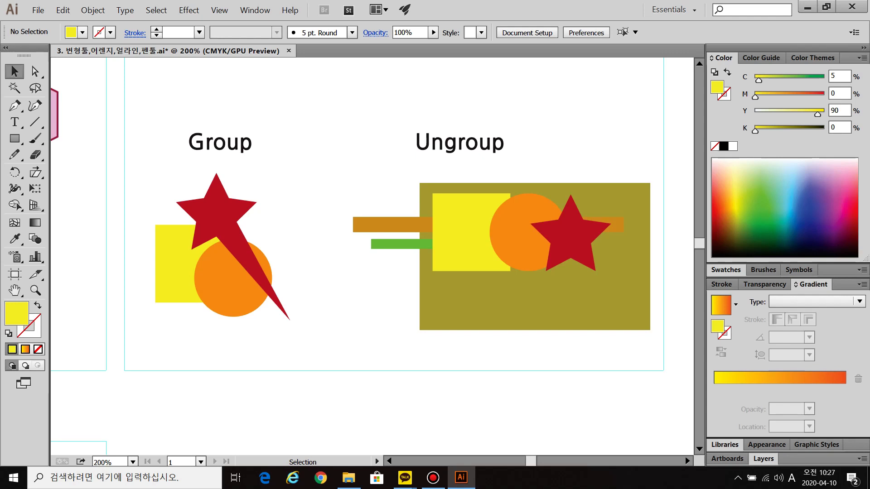
key(ctrl+1)
drag(317, 363, 598, 161)
drag(244, 368, 147, 284)
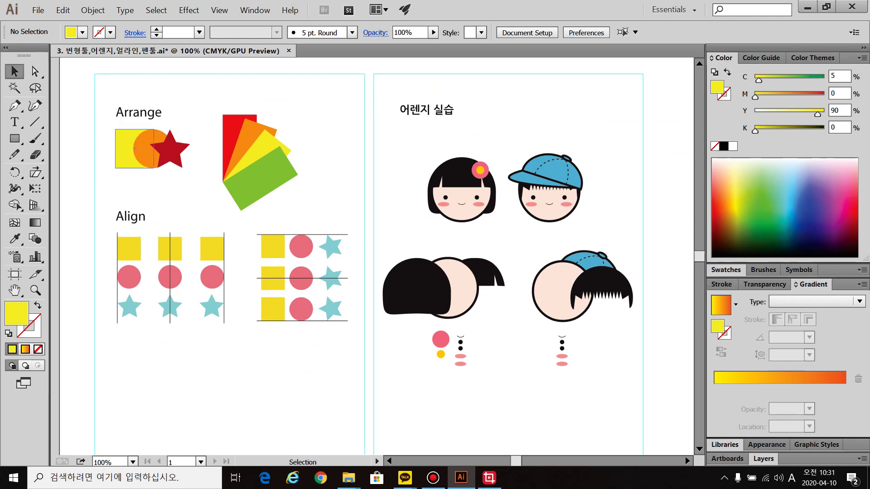
scroll(121, 147, up, 2)
drag(122, 147, 215, 215)
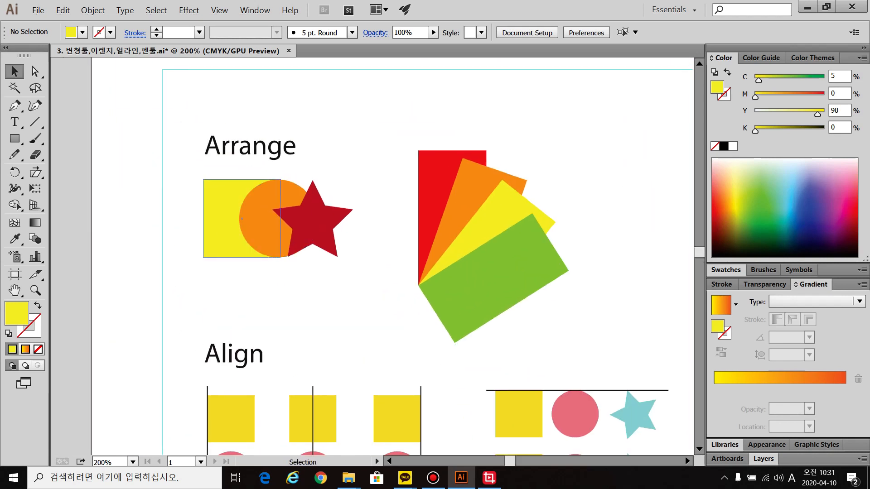
scroll(219, 218, up, 1)
click(219, 219)
click(261, 228)
click(312, 229)
Bring the yellow square under "Arrange" forward one level, in front of the orange circle, and deselect it.
click(229, 250)
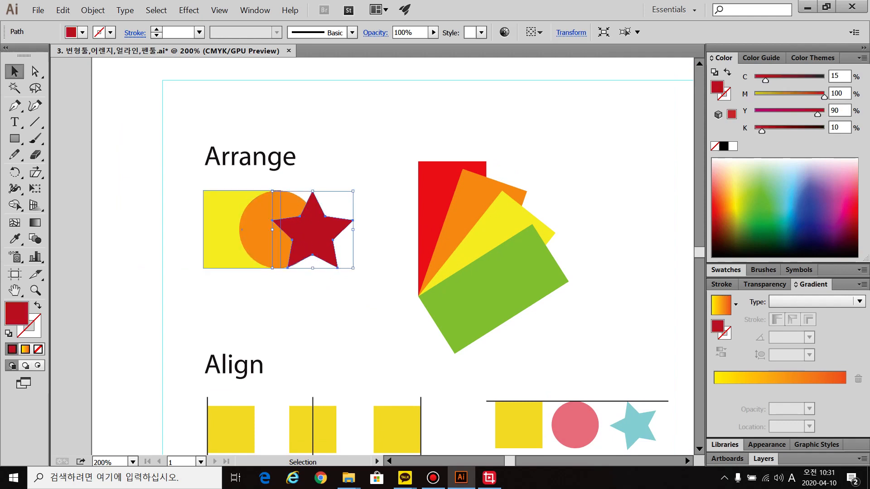
right_click(230, 250)
mouse_move(272, 390)
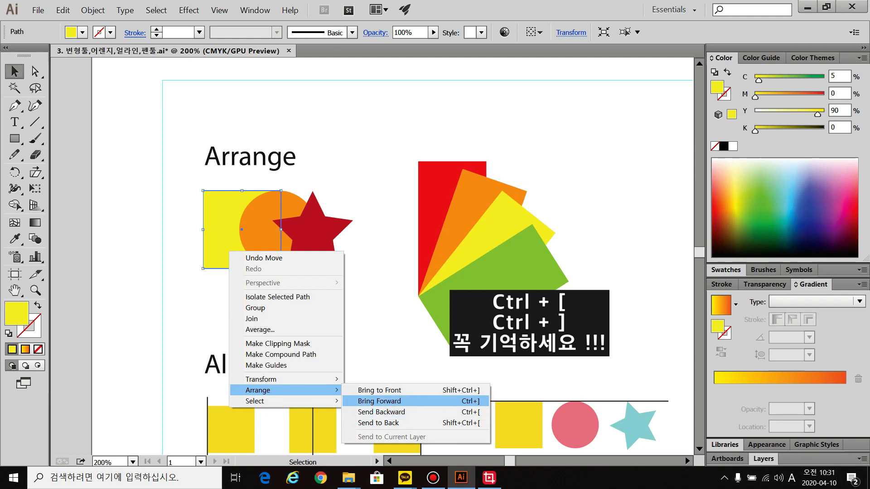
click(436, 402)
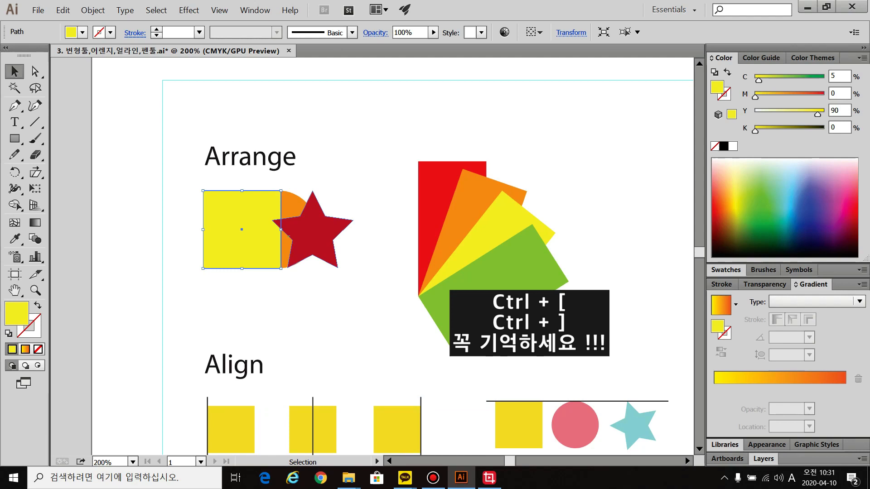
key(ctrl+shift+a)
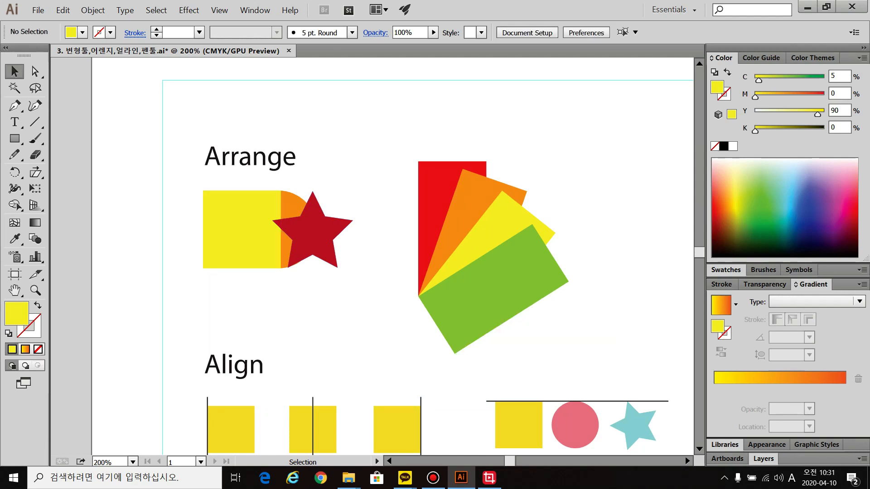
Select the yellow square again and bring it forward one more level, in front of the red star.
click(245, 229)
right_click(257, 232)
mouse_move(317, 371)
click(428, 383)
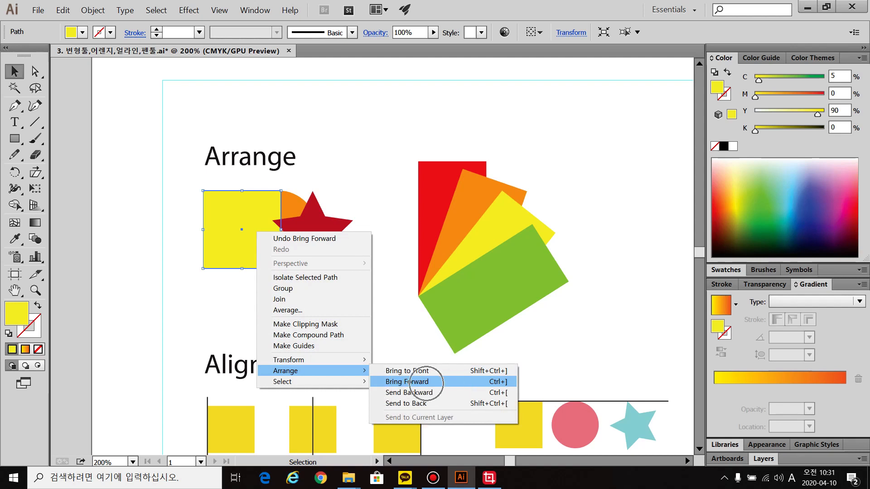
Bring the dark red star in the Arrange example forward one level, in front of the yellow square.
key(ctrl+shift+a)
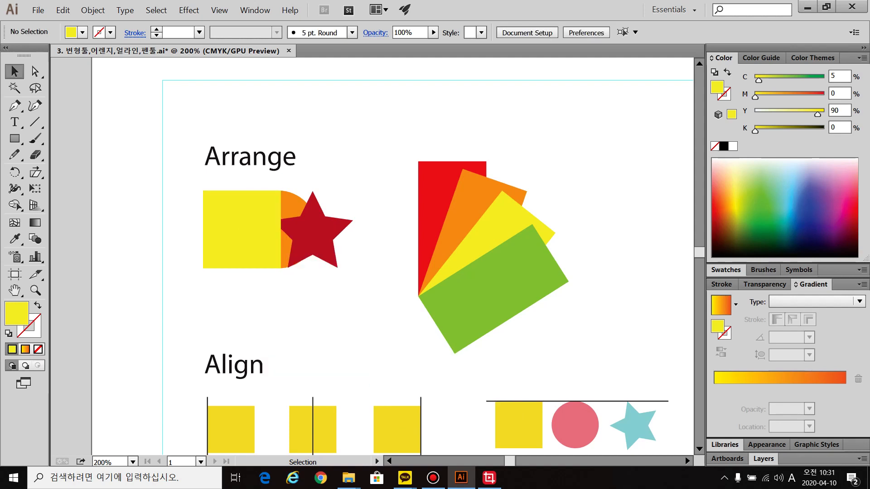
click(319, 224)
right_click(322, 240)
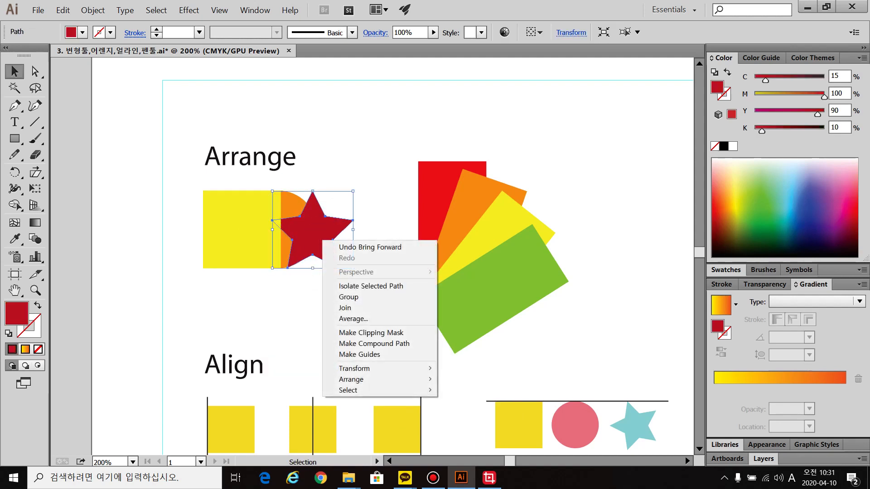
mouse_move(376, 379)
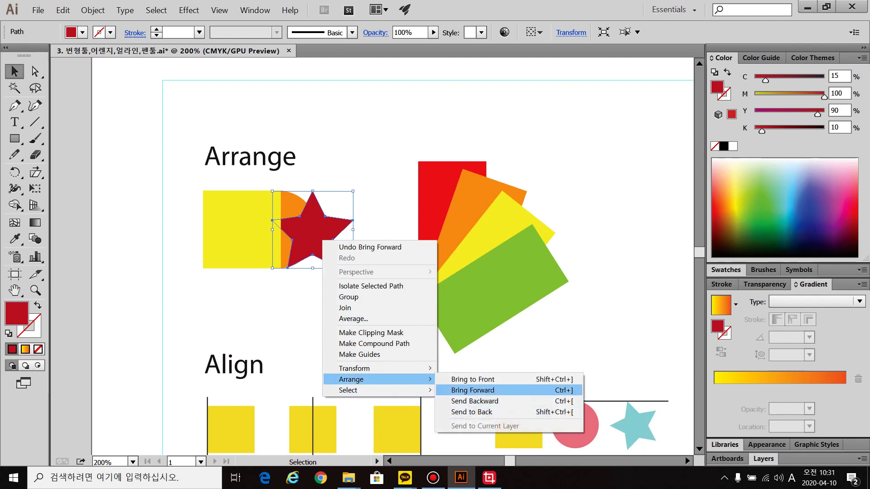
click(473, 390)
key(ctrl+shift+a)
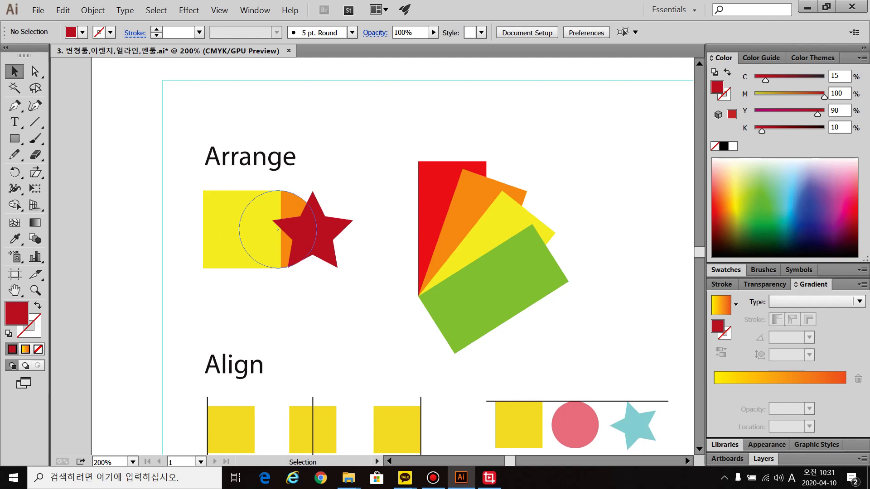
Bring the orange circle forward two levels, one at a time, in front of the yellow square and the star.
right_click(291, 198)
mouse_move(344, 338)
click(442, 349)
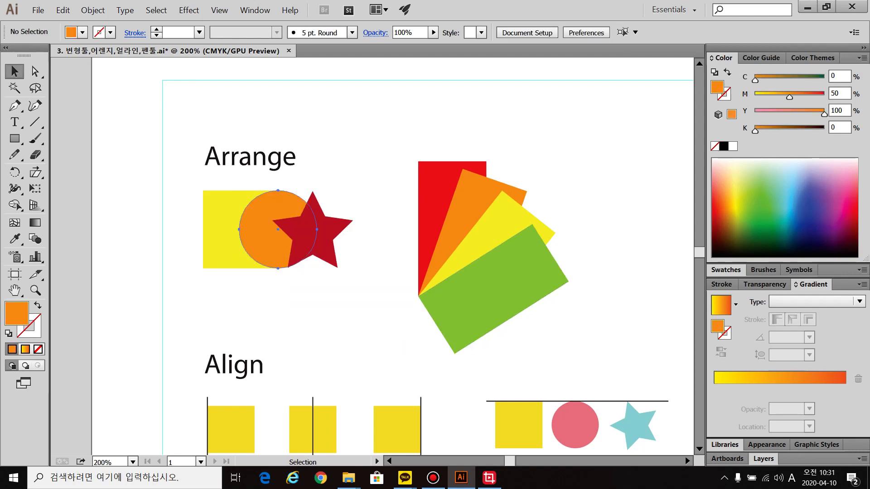
right_click(270, 236)
mouse_move(326, 375)
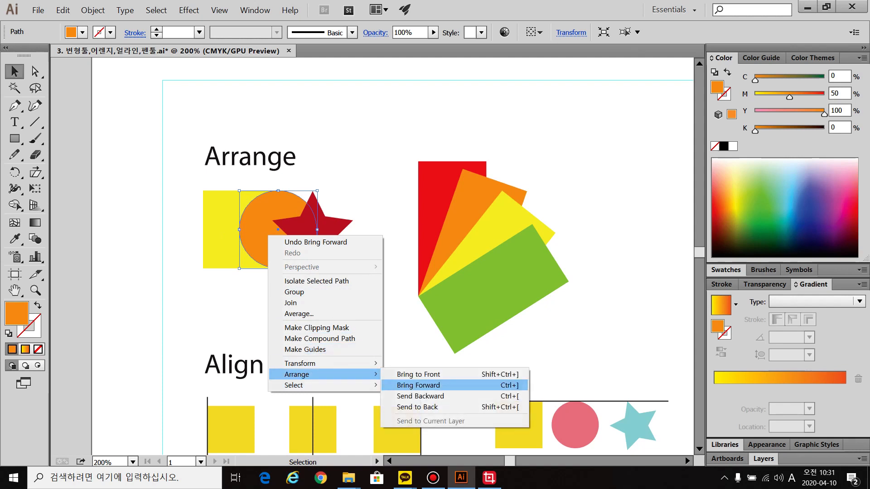
click(418, 385)
key(ctrl+shift+a)
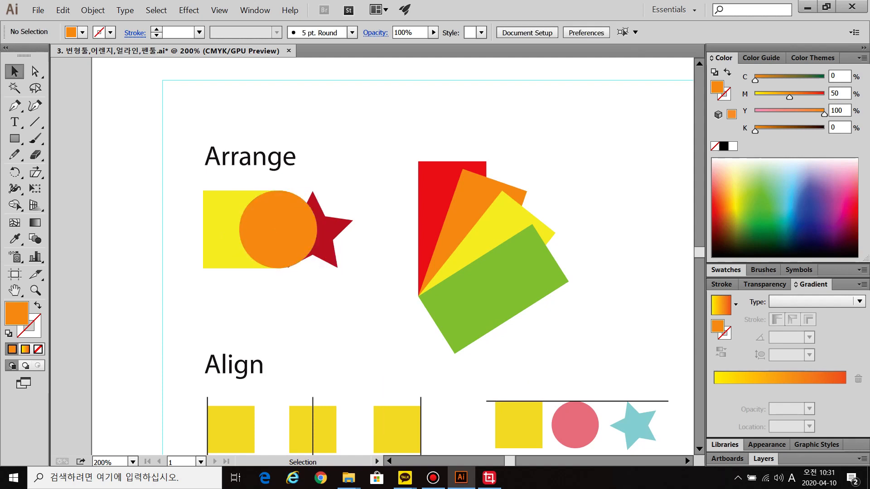
Isolate the orange circle, look at its stacking-order options and dismiss them without choosing one.
right_click(258, 227)
double_click(286, 216)
right_click(285, 216)
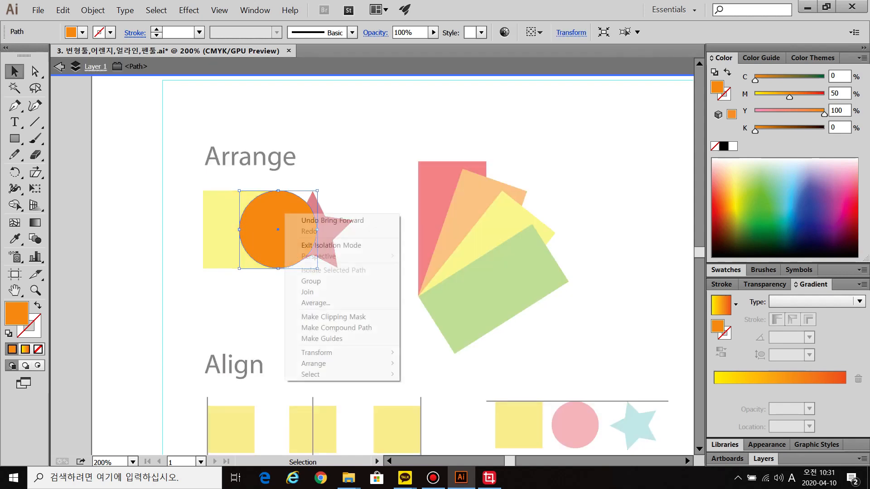
mouse_move(315, 363)
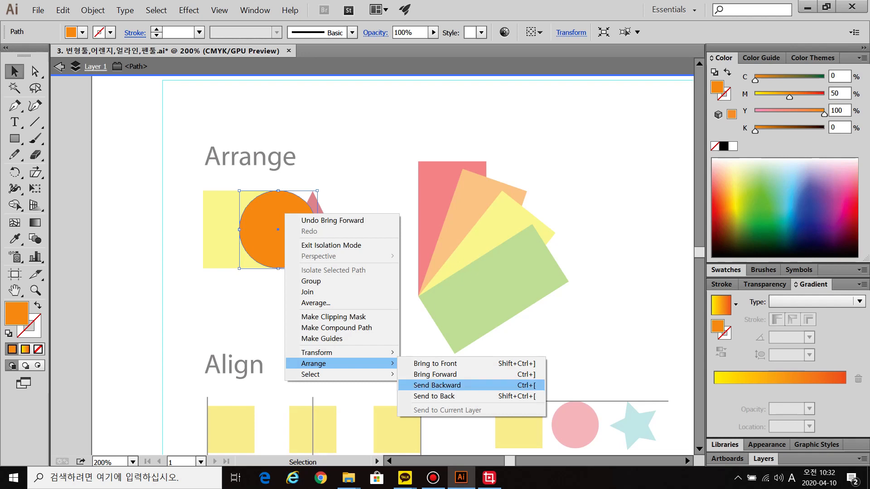
click(422, 337)
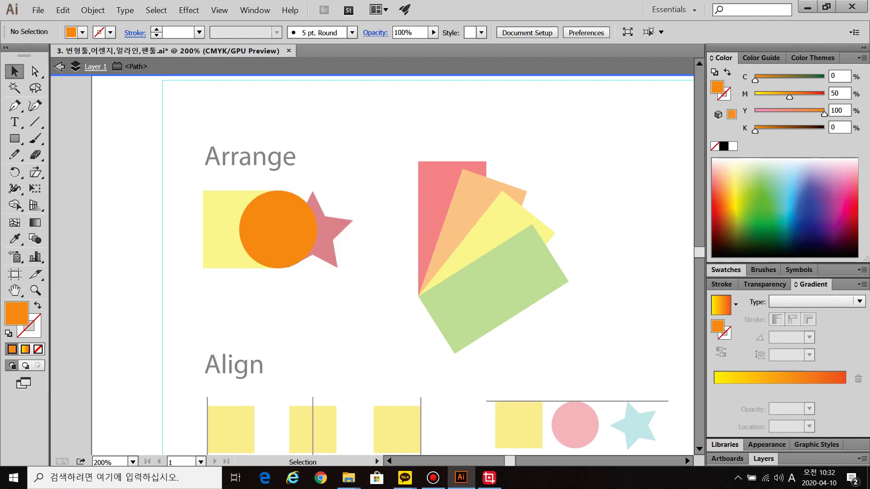
Try to select the dimmed shapes around the isolated orange circle and exit isolation mode.
scroll(483, 287, down, 4)
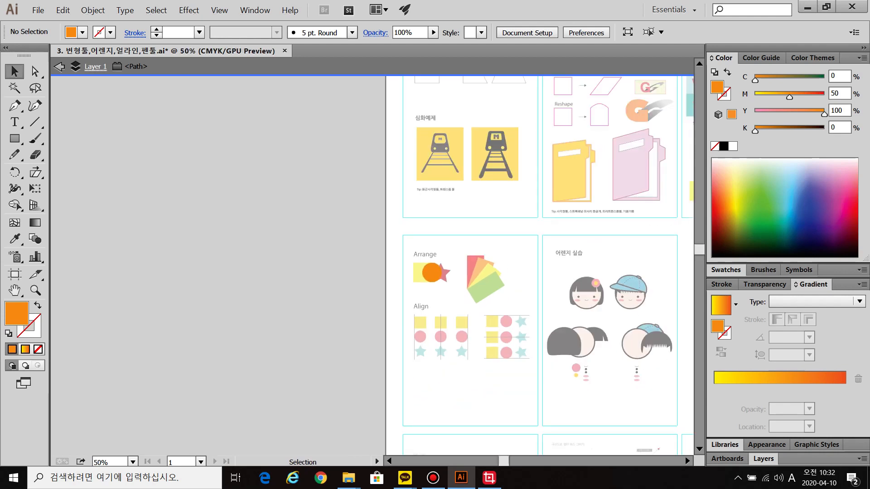
scroll(505, 306, up, 1)
scroll(488, 303, up, 3)
click(247, 181)
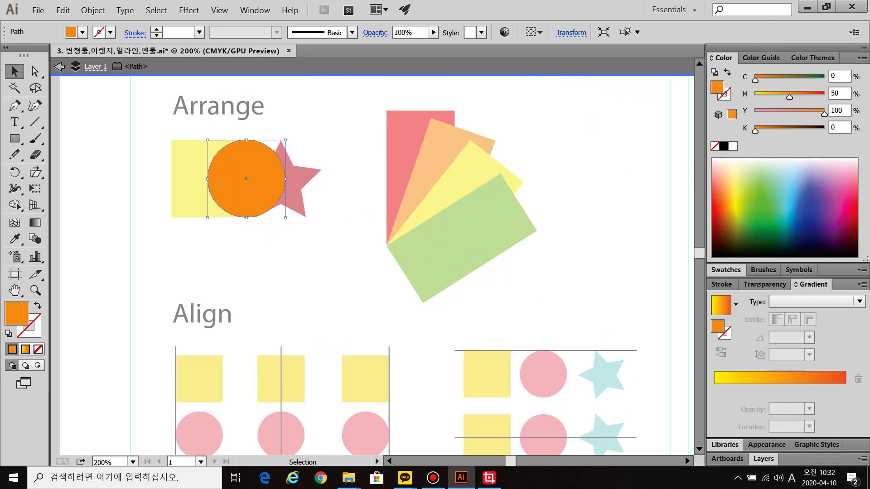
drag(366, 194, 398, 240)
drag(329, 124, 507, 313)
drag(412, 139, 442, 172)
drag(413, 202, 494, 284)
click(247, 199)
drag(166, 152, 327, 246)
click(328, 246)
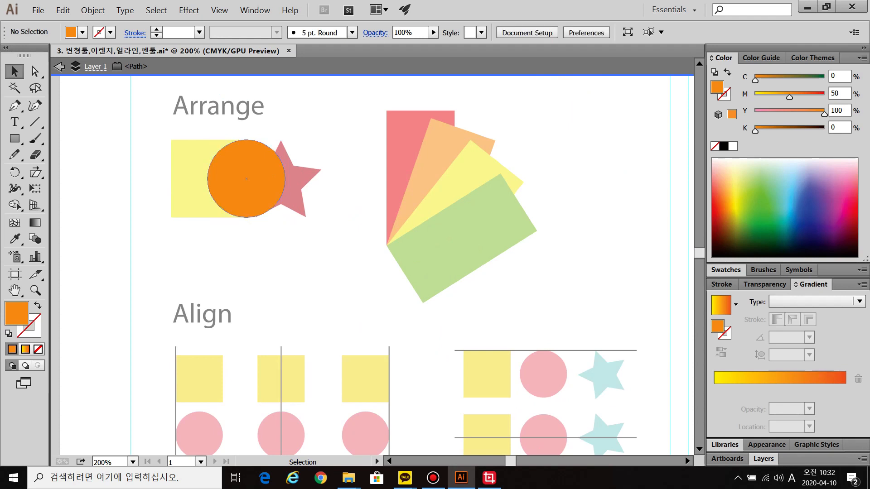
key(Escape)
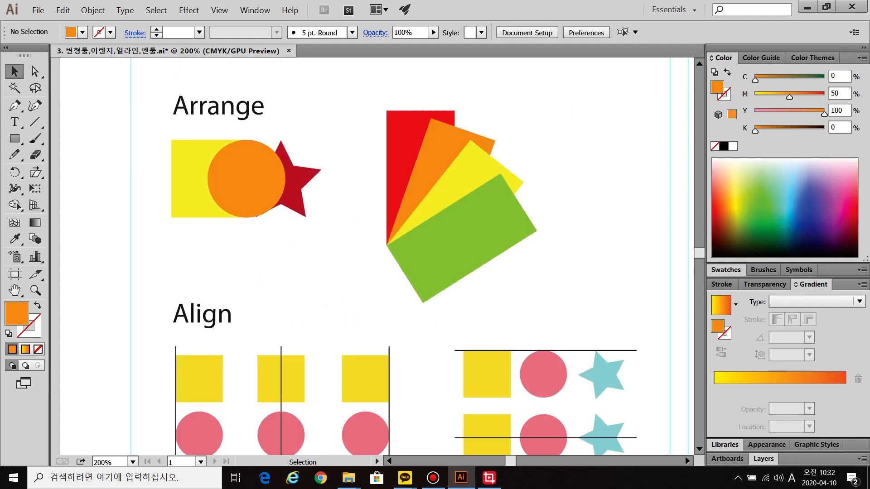
Isolate the orange circle again and exit isolation mode.
click(245, 181)
double_click(244, 182)
key(ctrl)
key(ctrl)
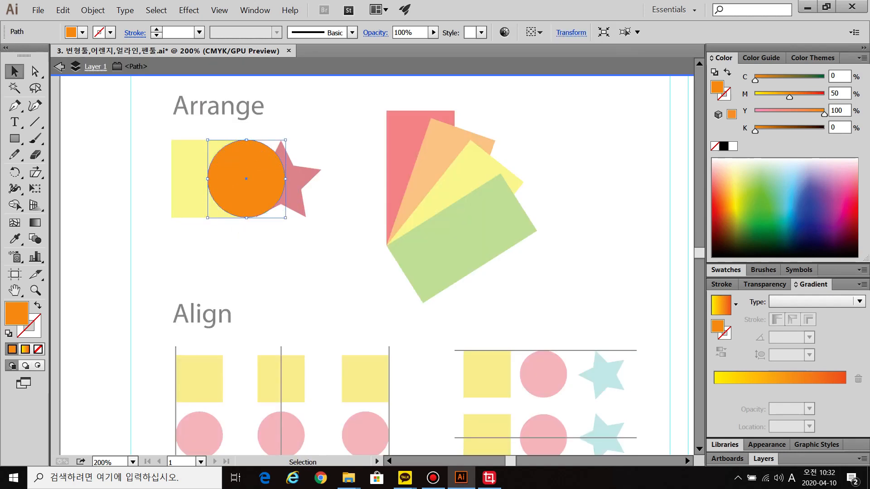
key(Escape)
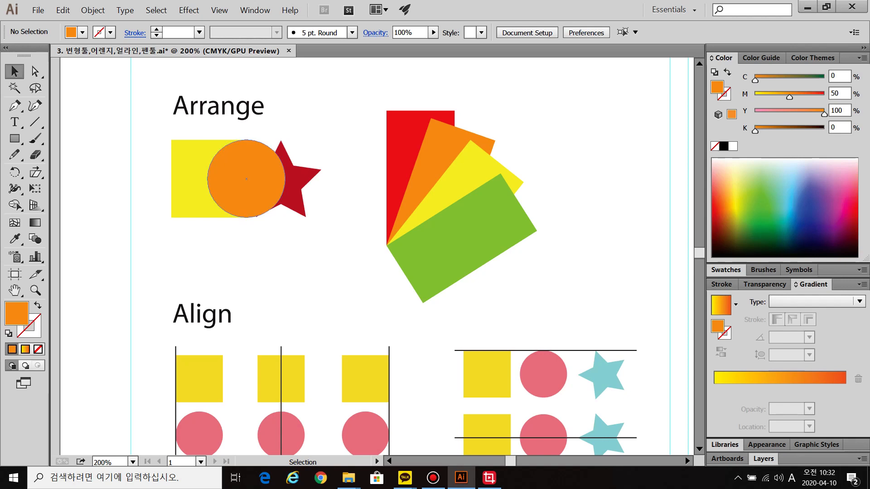
Isolate the orange circle, leave isolation by going back one level at a time, and test selecting the neighbouring shapes.
double_click(246, 190)
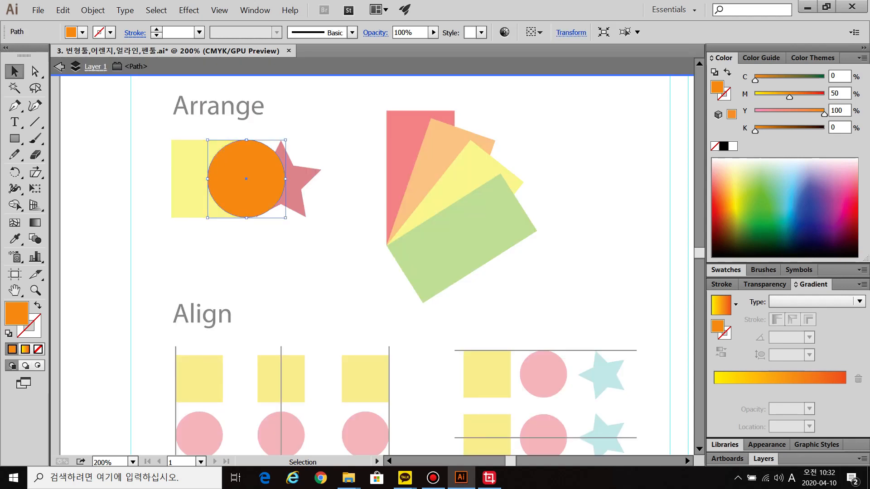
key(ctrl)
key(ctrl)
key(ctrl)
key(ctrl)
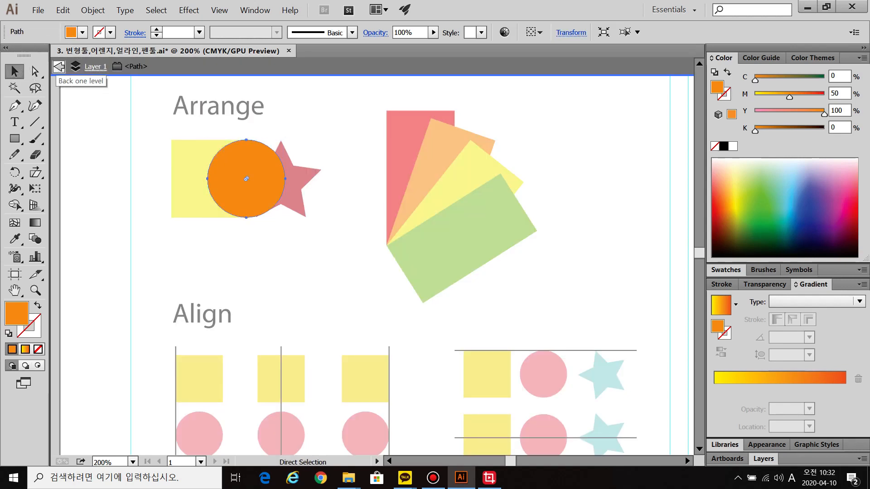
click(59, 67)
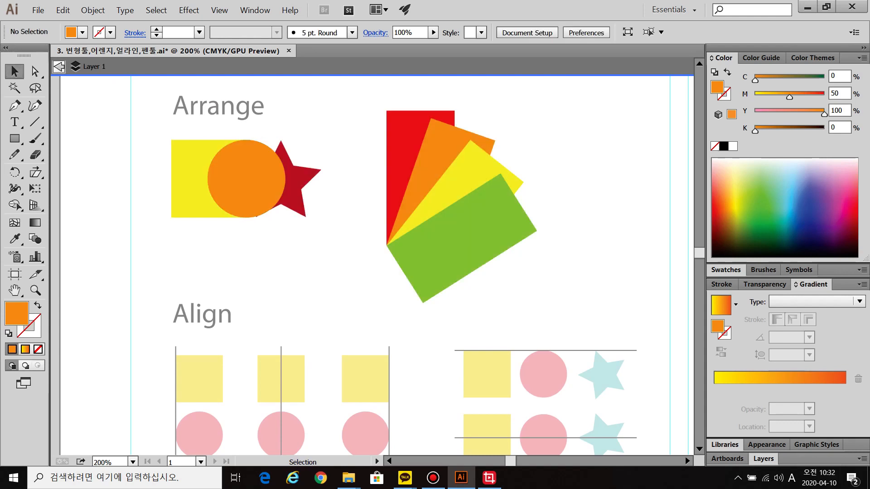
click(58, 67)
drag(143, 128, 296, 210)
click(302, 236)
Move the orange circle slightly down in isolation mode to overlap the lower part of the yellow square, and exit isolation.
double_click(247, 181)
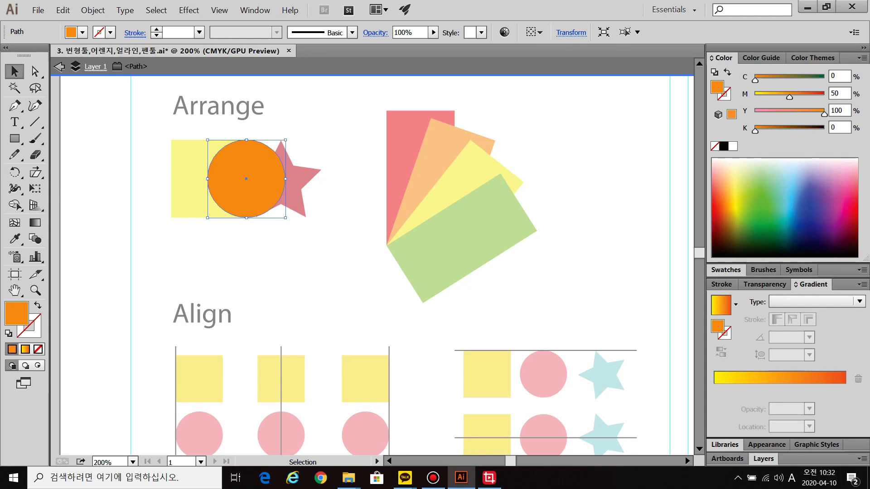
drag(345, 159, 524, 293)
drag(512, 236, 452, 298)
drag(461, 351, 426, 393)
drag(362, 381, 324, 356)
drag(226, 313, 203, 306)
drag(156, 132, 168, 122)
drag(245, 181, 279, 224)
drag(278, 222, 240, 213)
key(Escape)
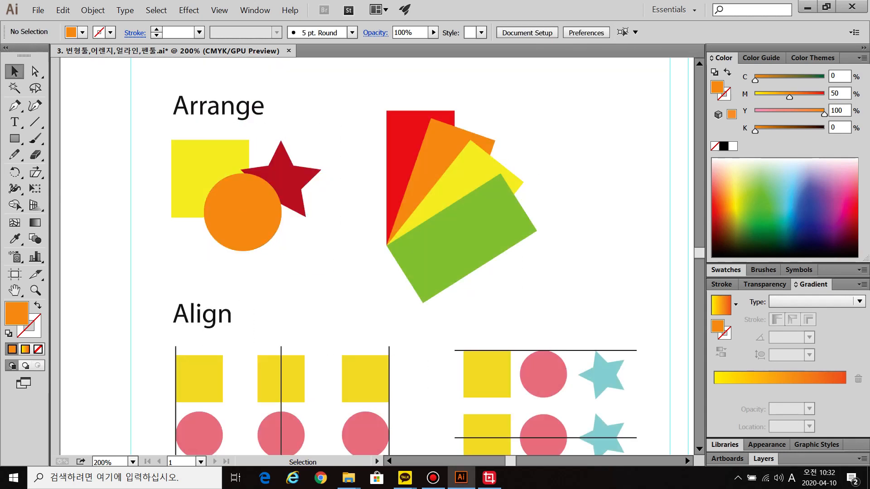
Bring the red rectangle of the colour fan forward three levels, in front of the other rectangles.
click(409, 144)
key(ctrl)
key(ctrl+bracketright)
key(ctrl+bracketright)
key(ctrl+bracketright)
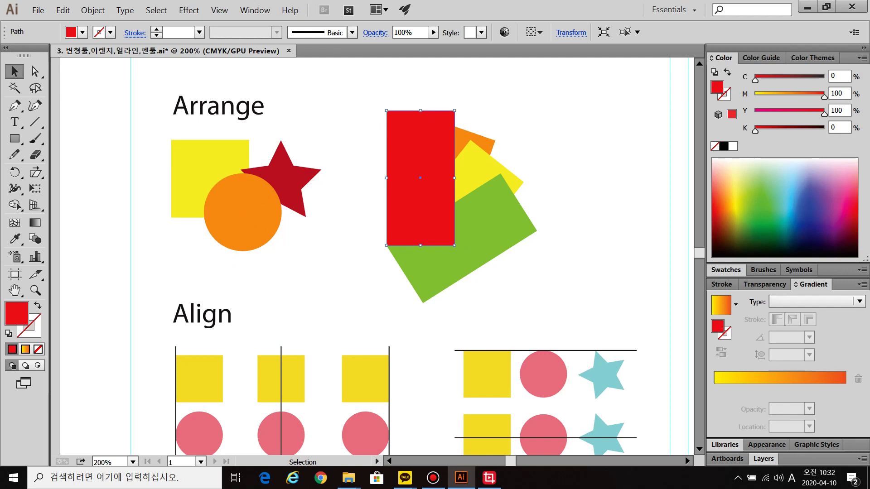
Send the red rectangle backward three levels, behind the orange, yellow and green rectangles.
key(ctrl+bracketleft)
key(ctrl+bracketleft)
key(ctrl+bracketleft)
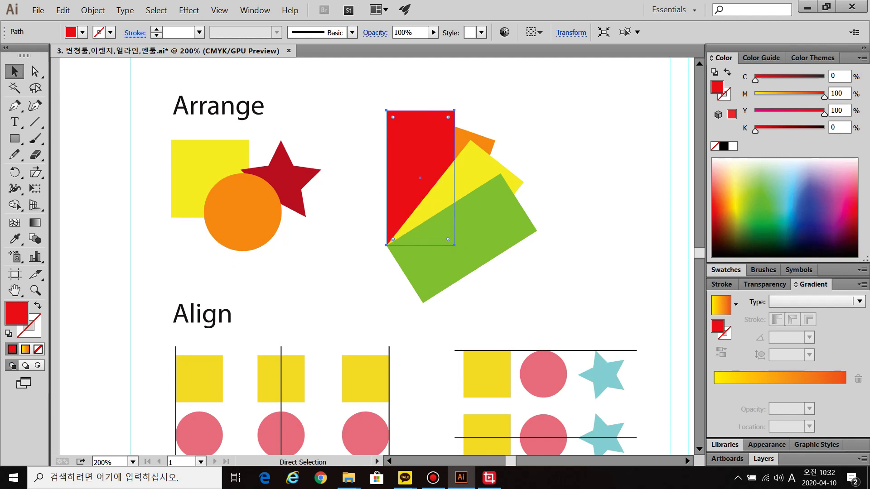
Send the green rectangle backward behind the other fan rectangles, move it up and left behind them, and deselect it.
click(423, 247)
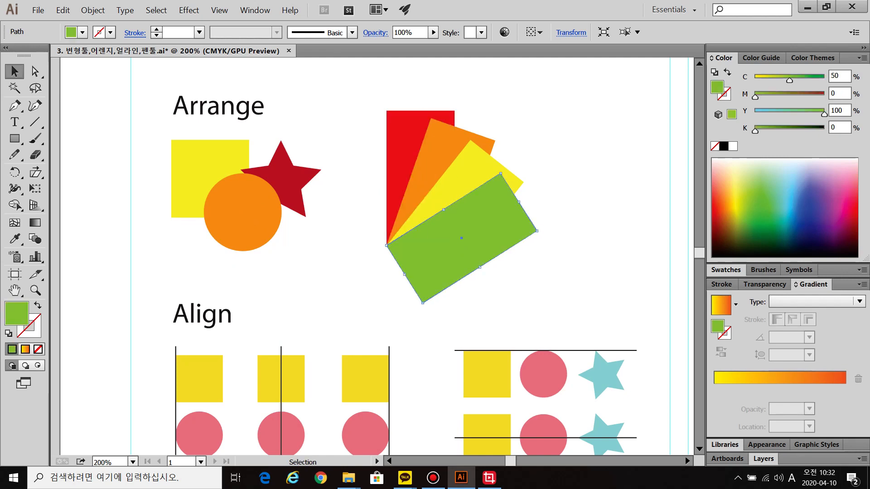
key(ctrl)
key(ctrl+bracketleft)
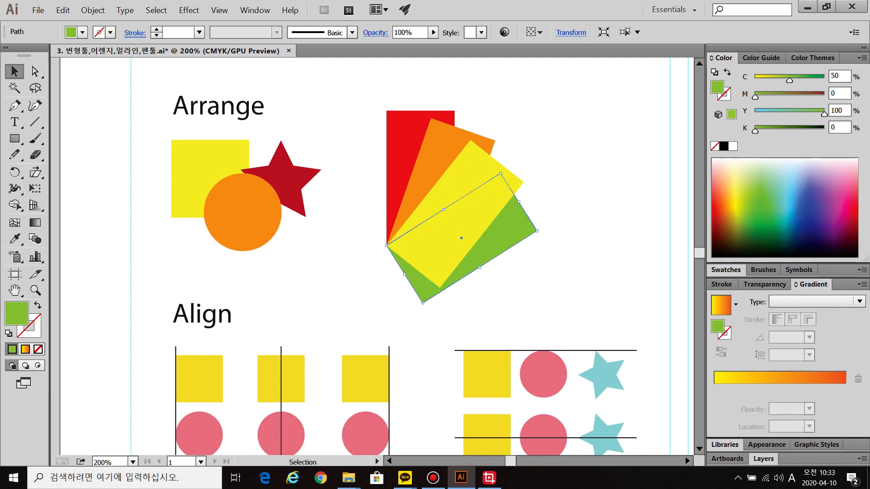
drag(505, 236, 481, 171)
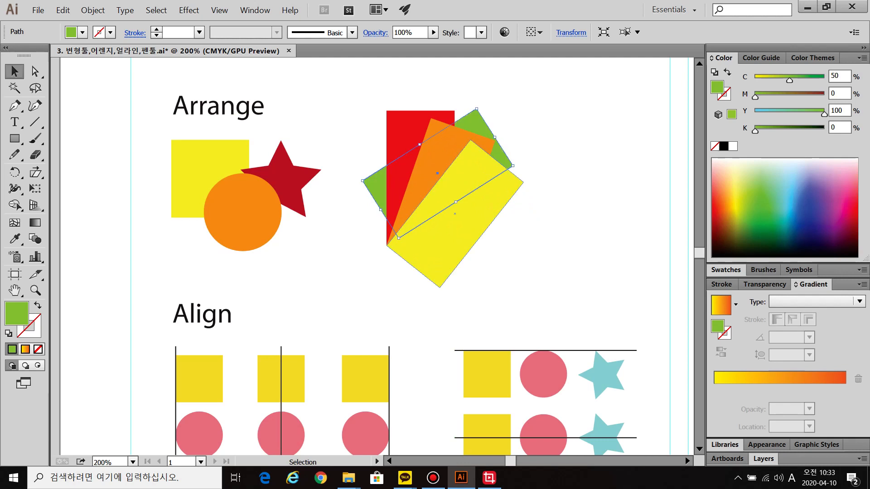
click(558, 195)
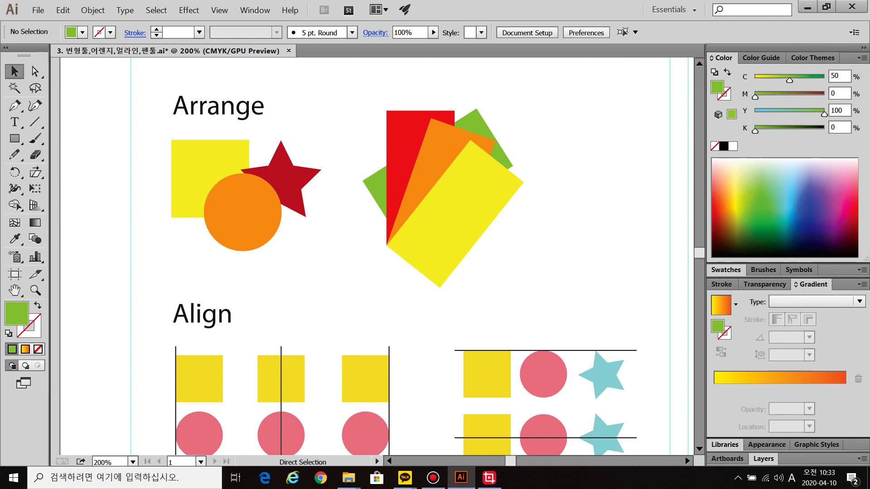
Bring the green rectangle forward three levels to the front of the fan and move it down and right.
click(477, 126)
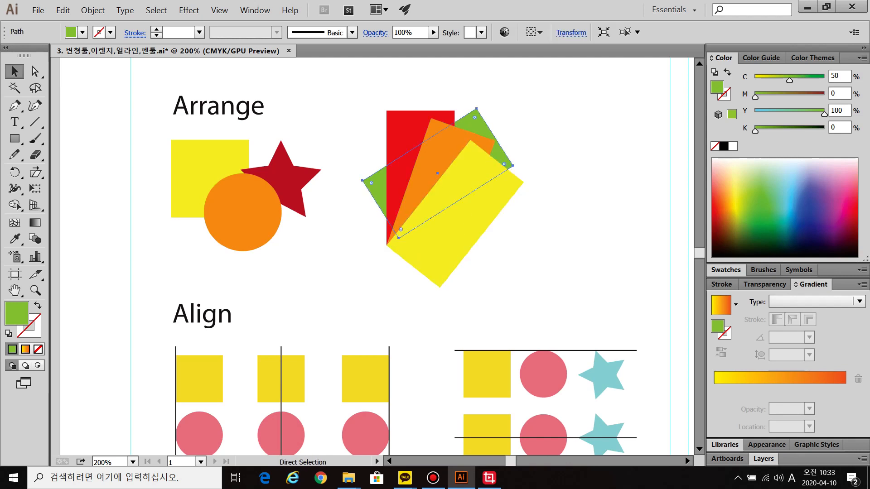
key(ctrl+bracketright)
key(ctrl+bracketright)
key(ctrl+bracketright)
key(ctrl+shift+a)
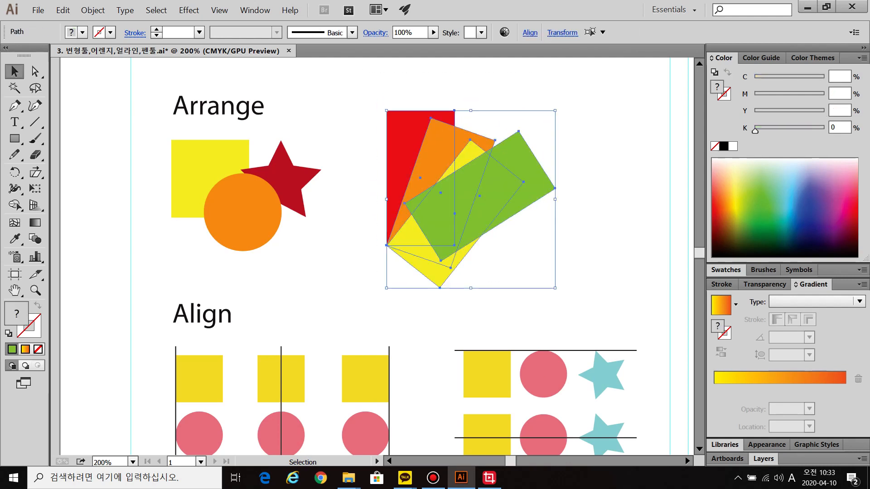
Review the Arrange options for the green rectangle and dismiss them without changing the order.
right_click(538, 188)
right_click(462, 200)
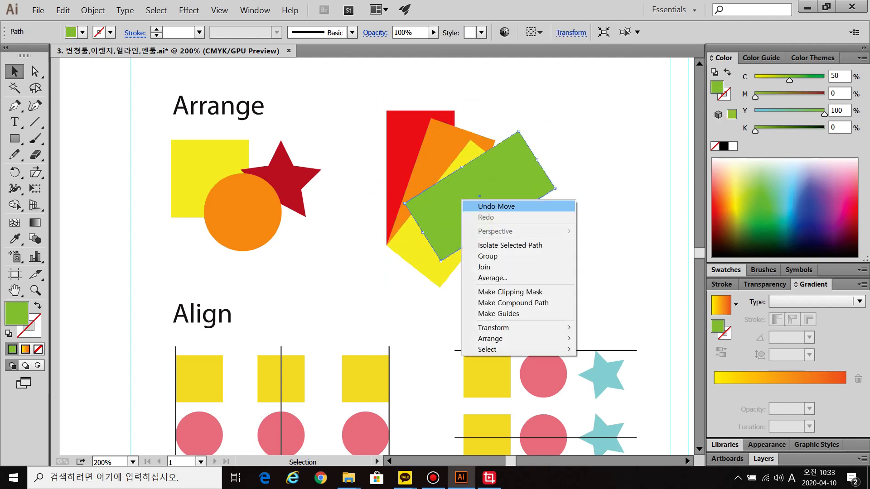
mouse_move(494, 338)
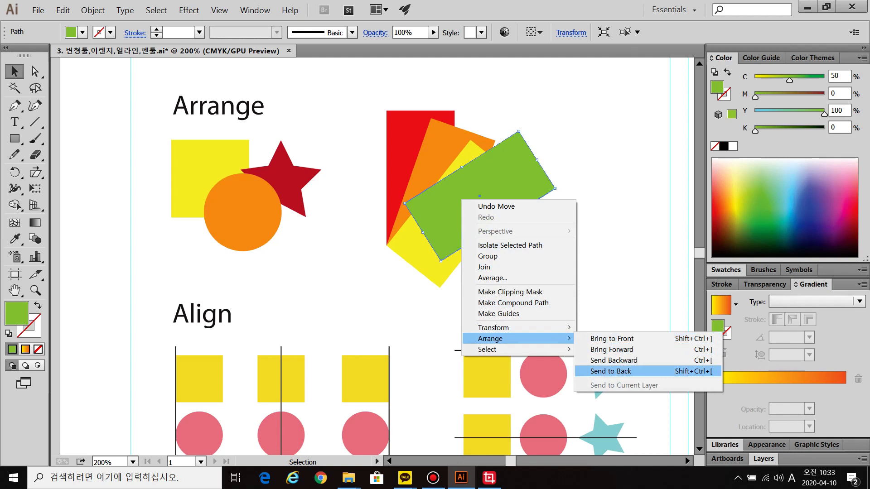
click(621, 277)
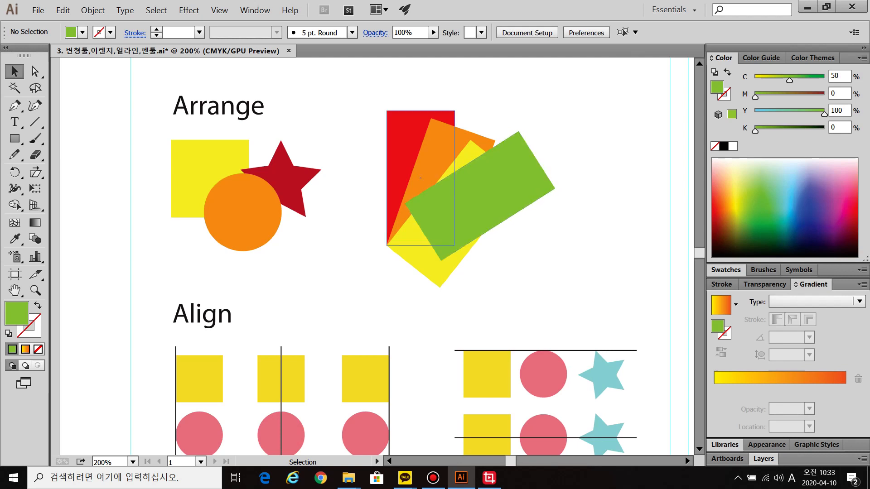
Move the green rectangle straight down to the lower part of the fan.
drag(138, 133, 624, 251)
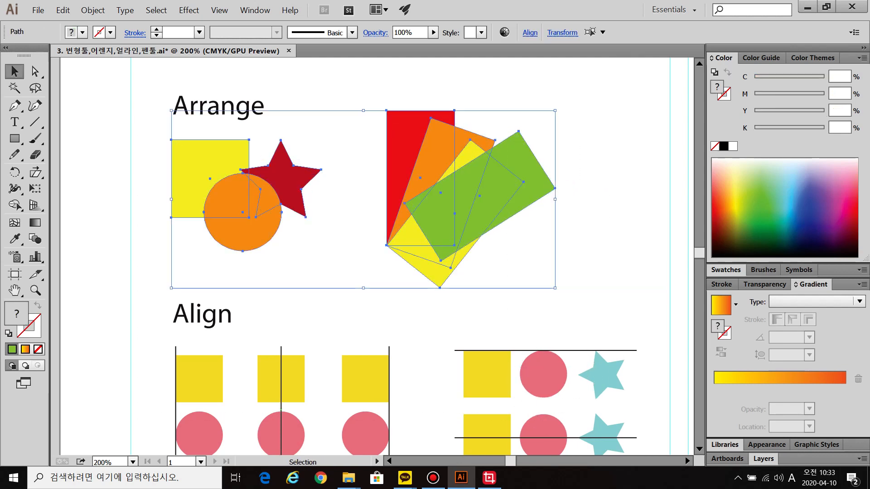
click(624, 251)
drag(505, 190, 505, 233)
click(407, 121)
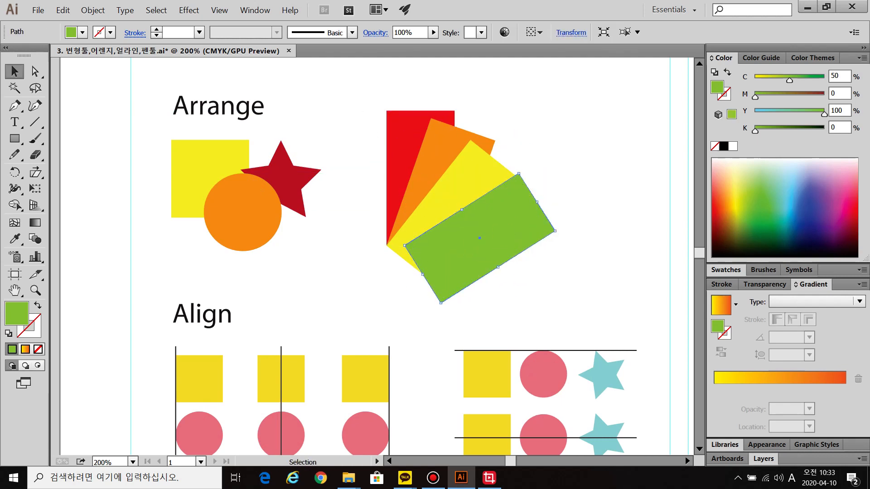
Send the green rectangle to the back of the stack and move it up and left behind the fan.
right_click(520, 231)
mouse_move(548, 370)
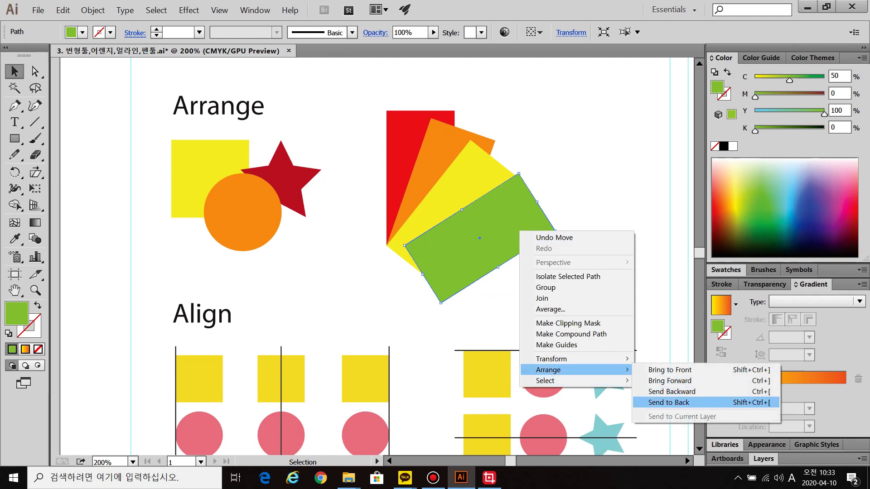
click(669, 403)
drag(516, 231, 449, 133)
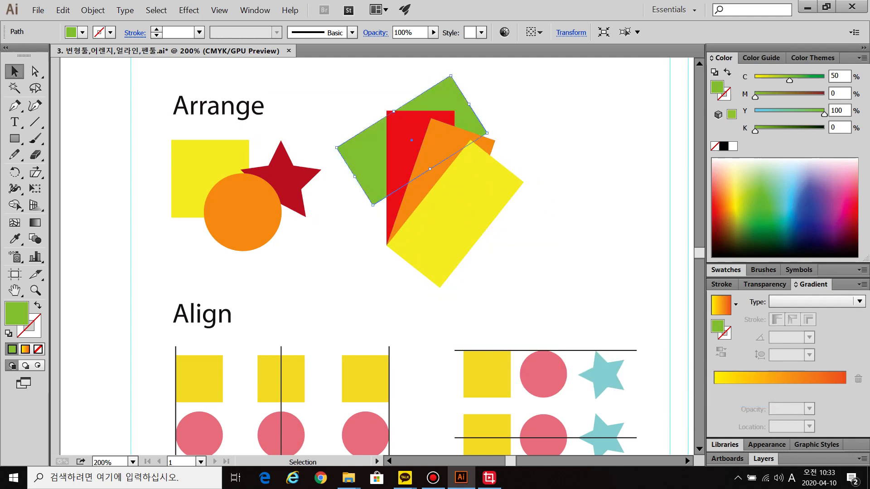
click(530, 113)
Bring the green rectangle forward one level in the stacking order.
click(363, 172)
right_click(371, 159)
mouse_move(408, 298)
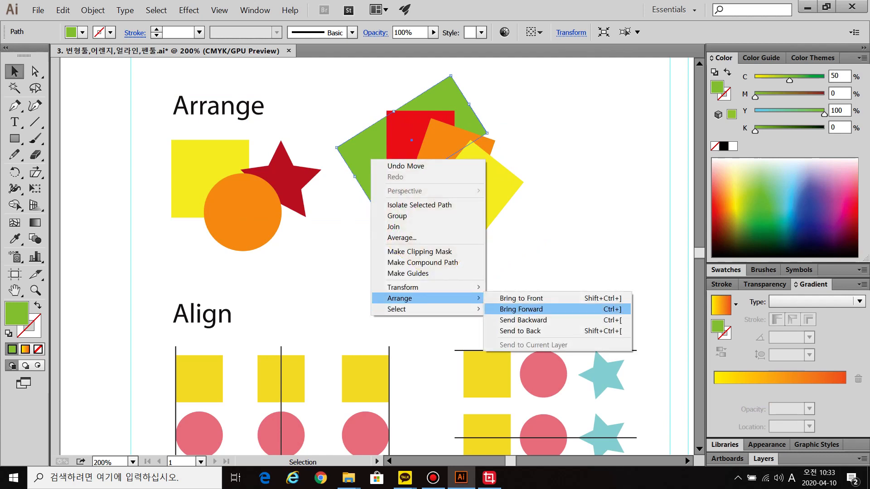
click(521, 309)
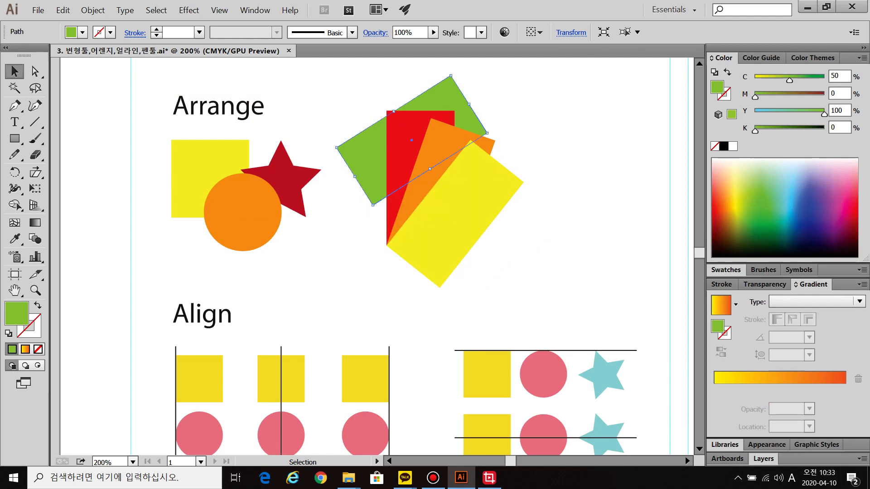
Select all four fan rectangles together, then select only the green one again.
drag(554, 88, 366, 166)
key(ctrl)
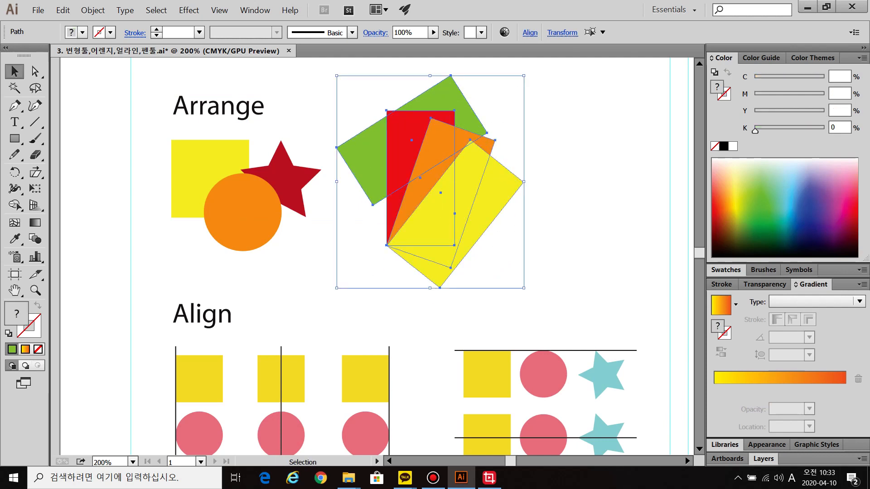
click(559, 204)
click(368, 159)
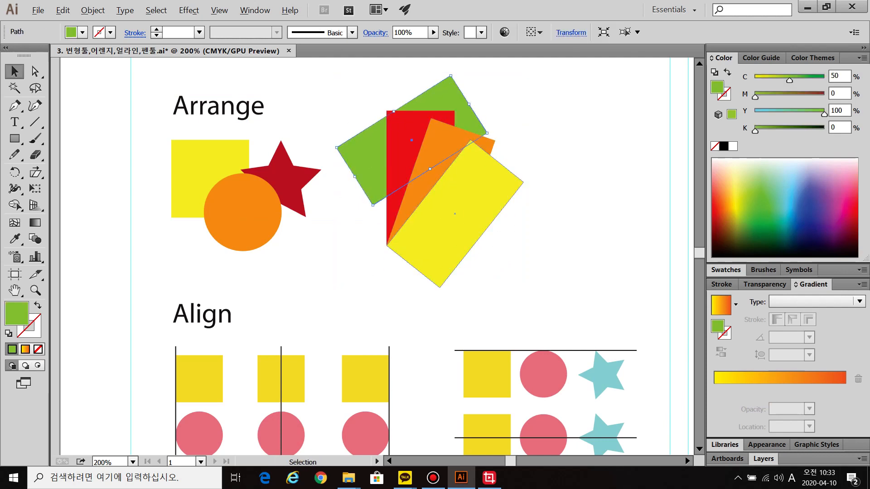
View the whole document, select every unlocked object on its artboards, and clear the selection.
scroll(417, 233, down, 2)
scroll(457, 231, down, 3)
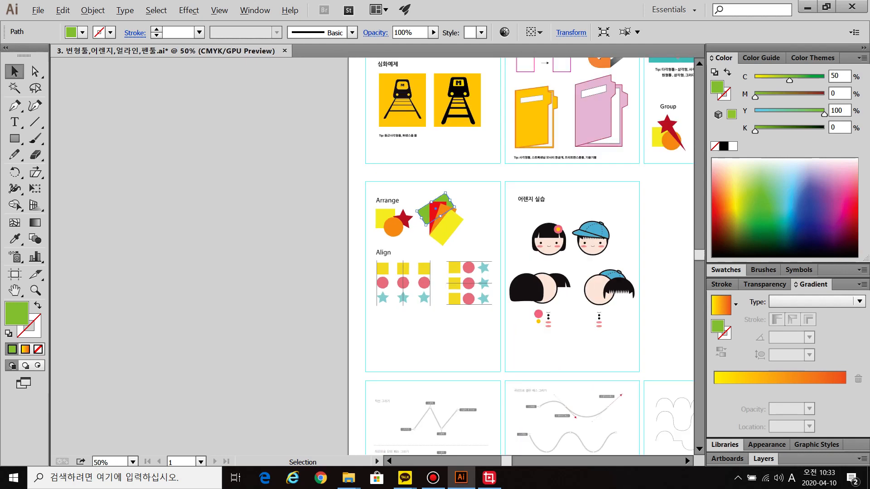
scroll(457, 231, down, 3)
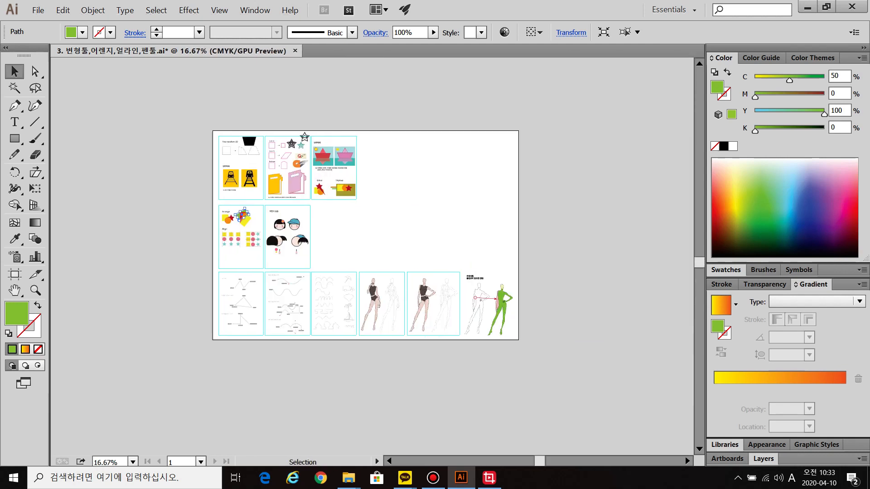
key(ctrl+a)
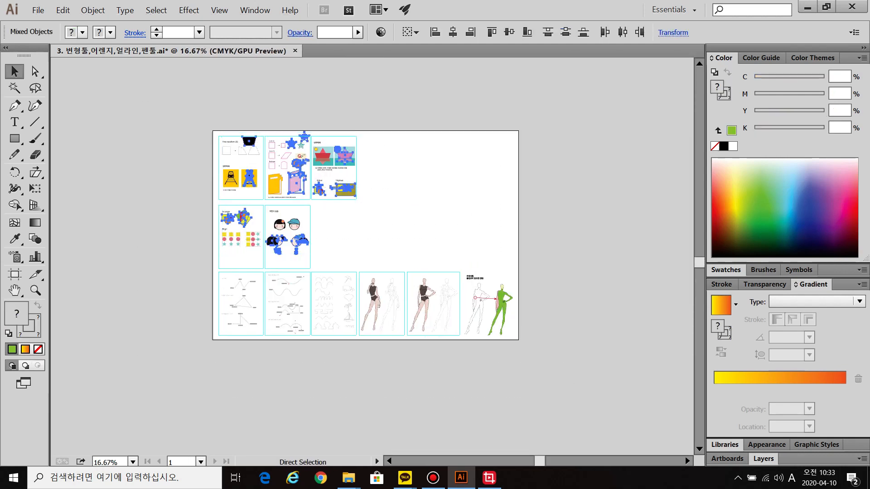
key(ctrl+shift+a)
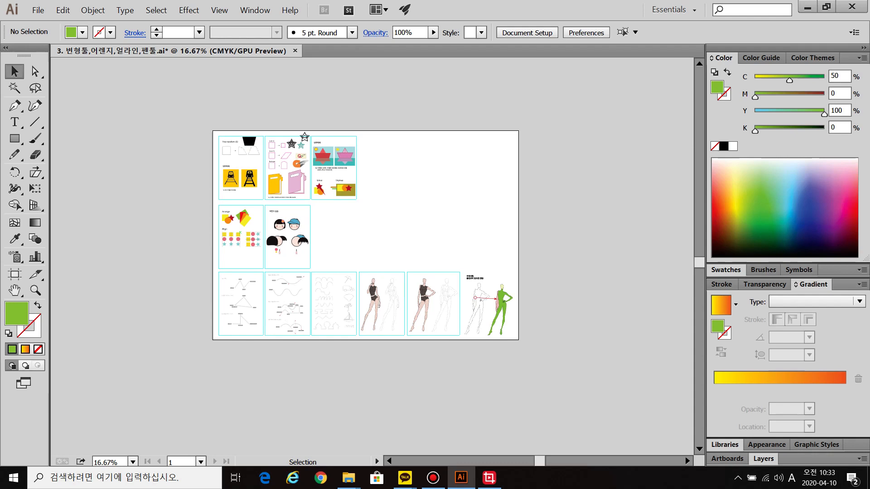
Examine the artboards in the lower row that hold the fashion figure drawings.
scroll(244, 211, up, 2)
drag(244, 222, 170, 134)
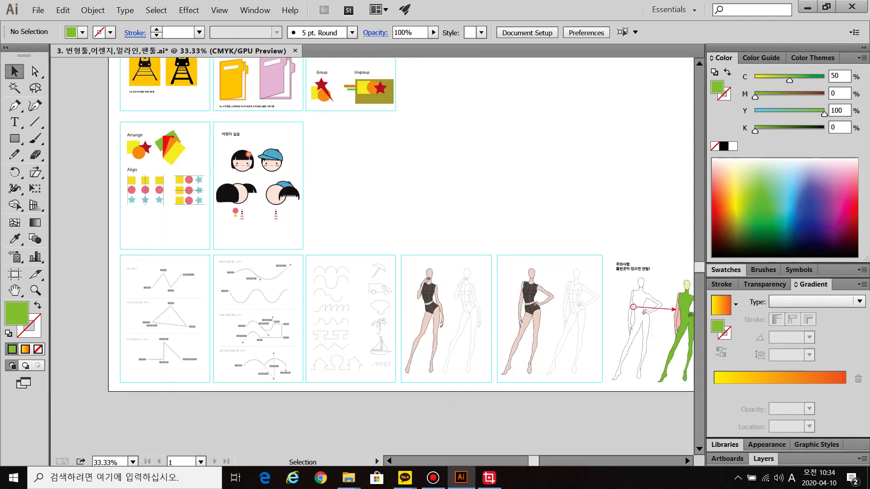
key(ctrl)
key(ctrl)
key(ctrl)
key(ctrl)
key(ctrl)
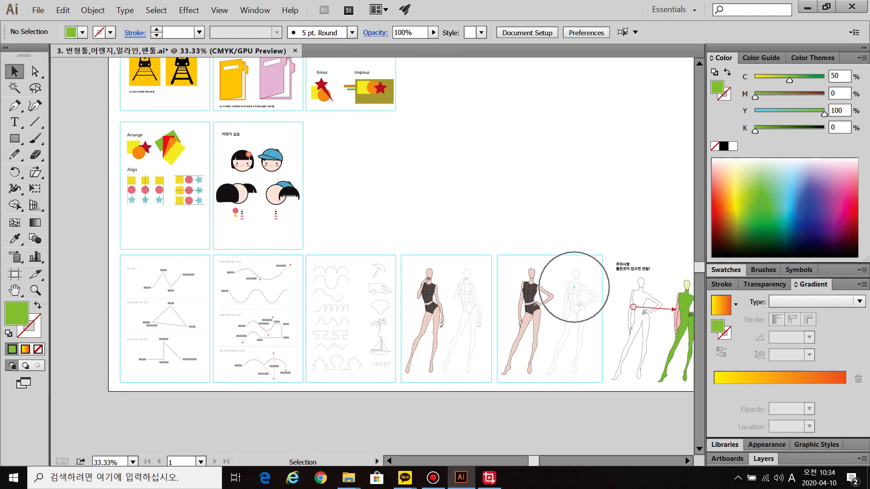
key(ctrl)
key(ctrl)
key(ctrl)
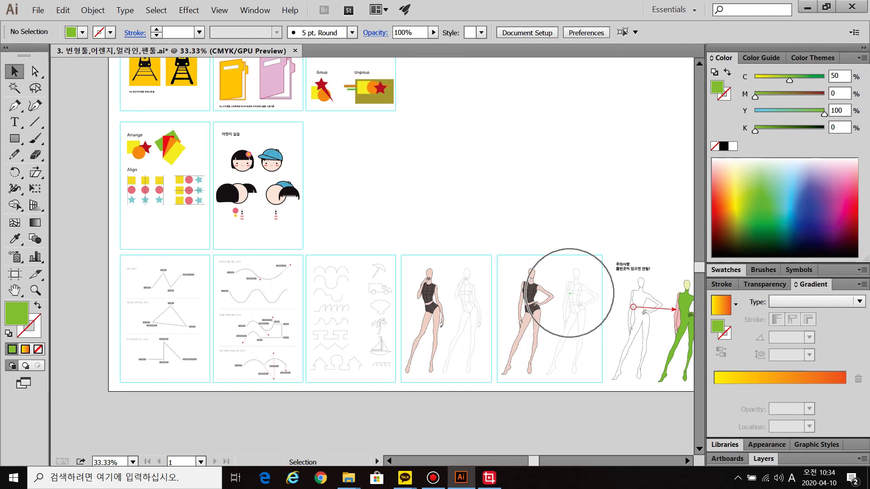
key(ctrl)
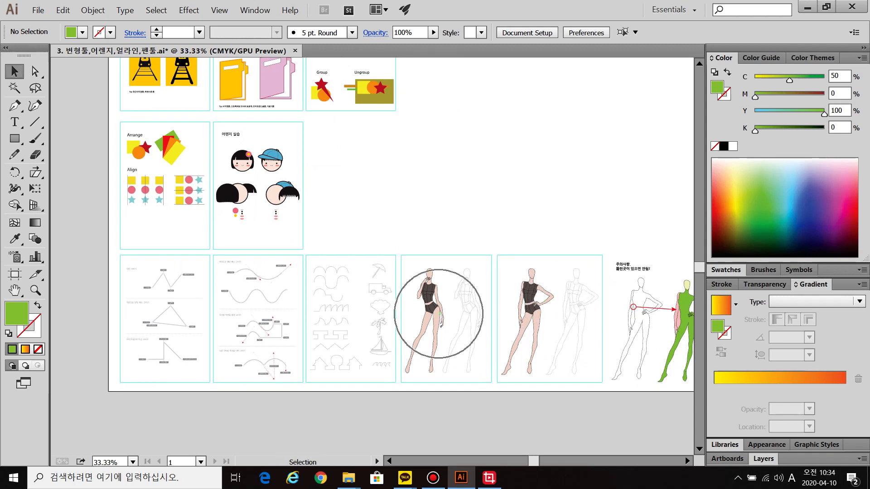
key(ctrl)
key(ctrl)
key(ctrl)
key(ctrl)
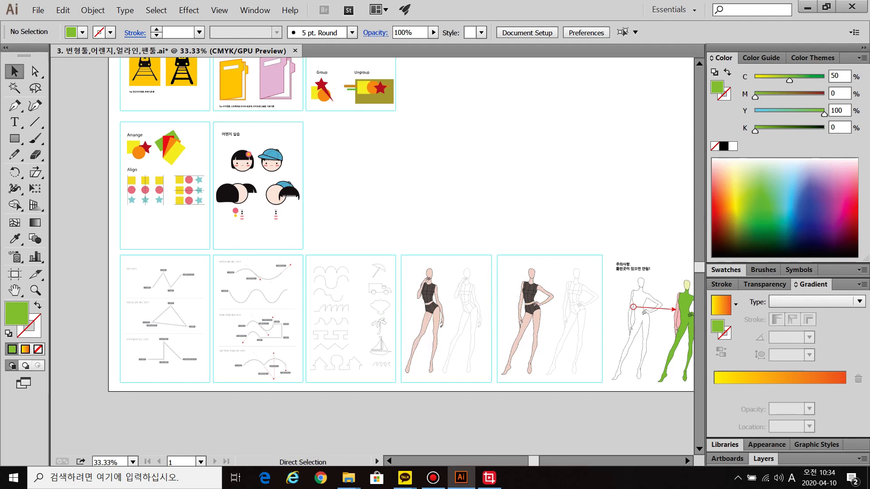
key(ctrl)
Return to the Arrange example and reselect the green rectangle behind the fan.
scroll(179, 163, up, 3)
drag(174, 150, 336, 279)
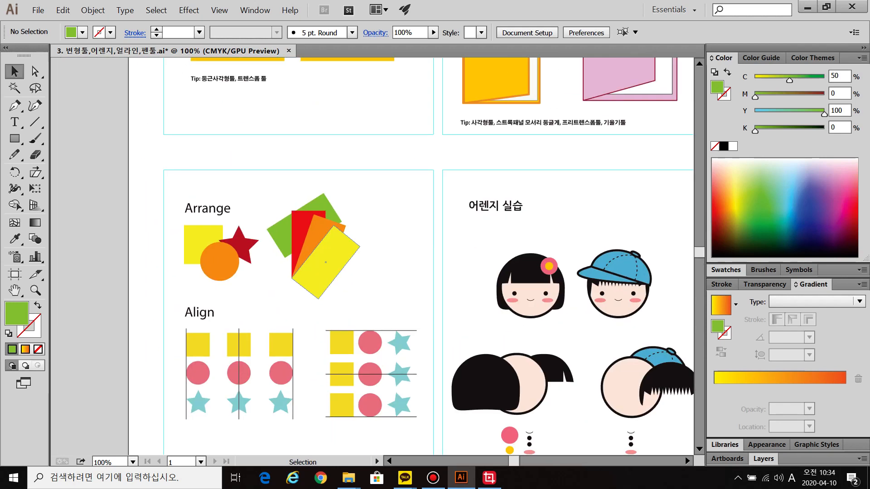
click(326, 262)
click(296, 254)
click(279, 233)
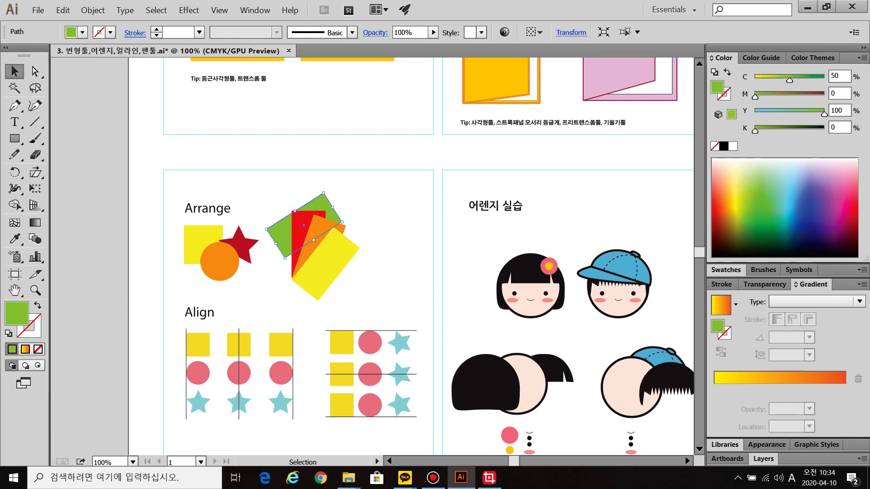
key(ctrl+shift+a)
click(281, 234)
Align the large black bob hair shape over the girl's blank face circle and send it to the back.
drag(417, 290, 240, 167)
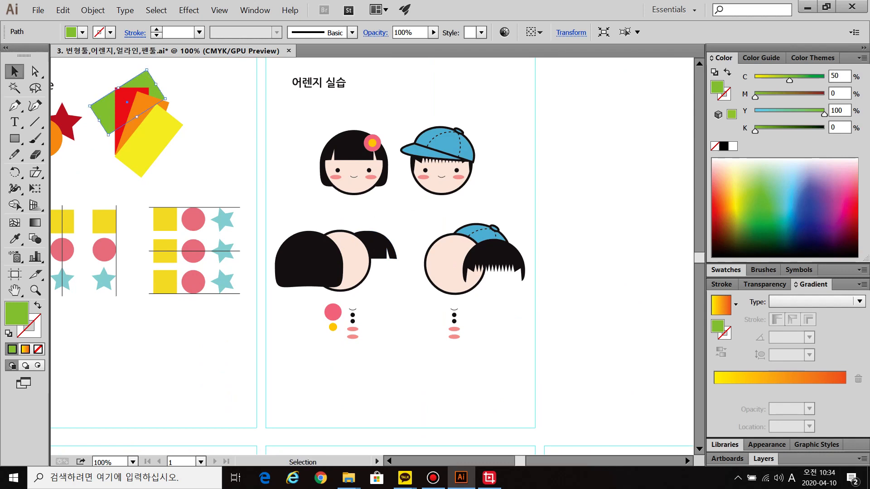
key(ctrl)
key(ctrl)
key(ctrl+plus)
drag(276, 199, 324, 197)
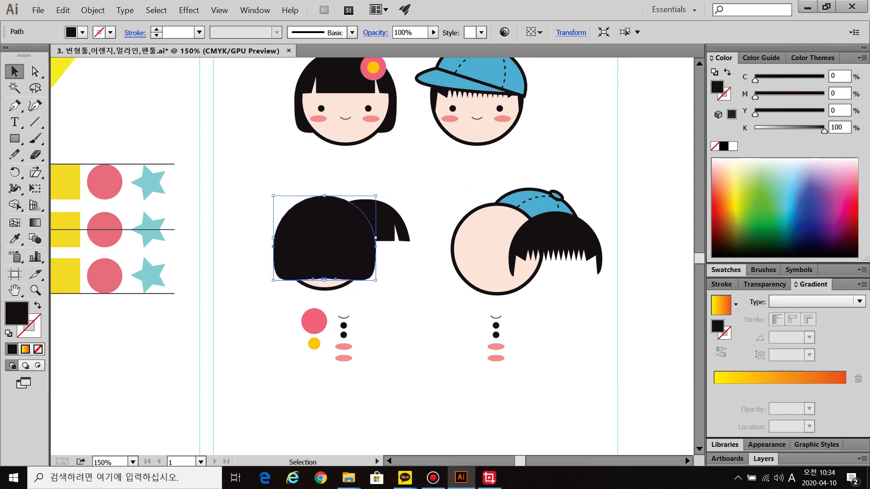
key(a)
key(v)
key(a)
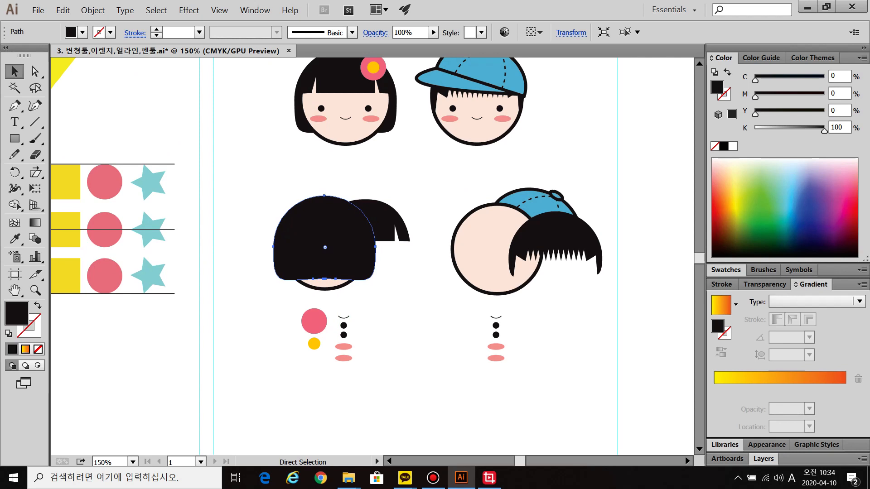
key(ctrl+shift+bracketleft)
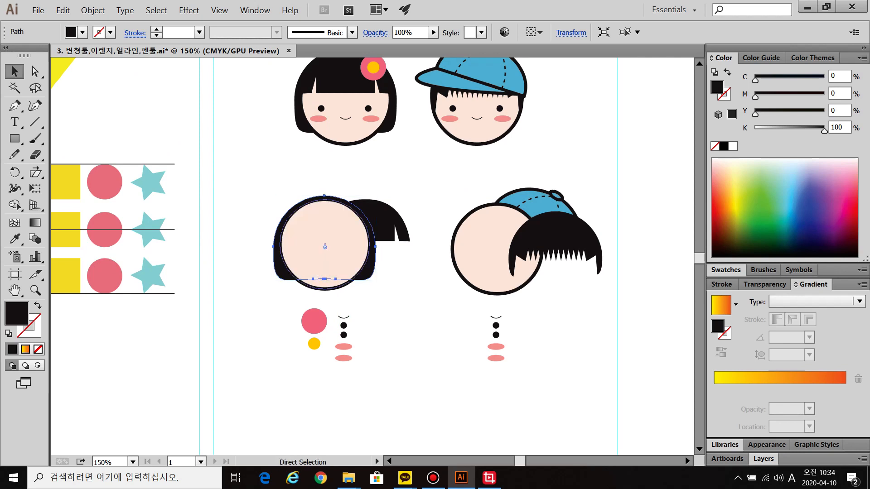
key(v)
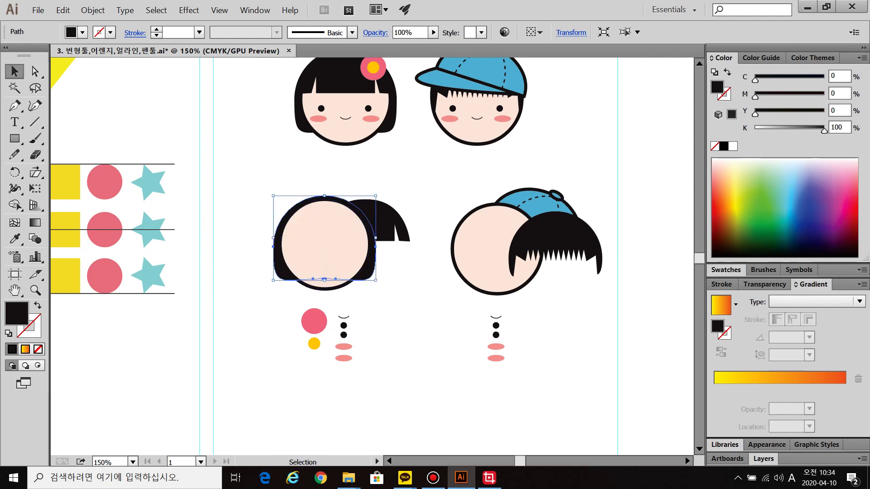
Bring the black fringe to the front, fit it onto the top of the girl's face, and deselect it.
drag(320, 220, 296, 222)
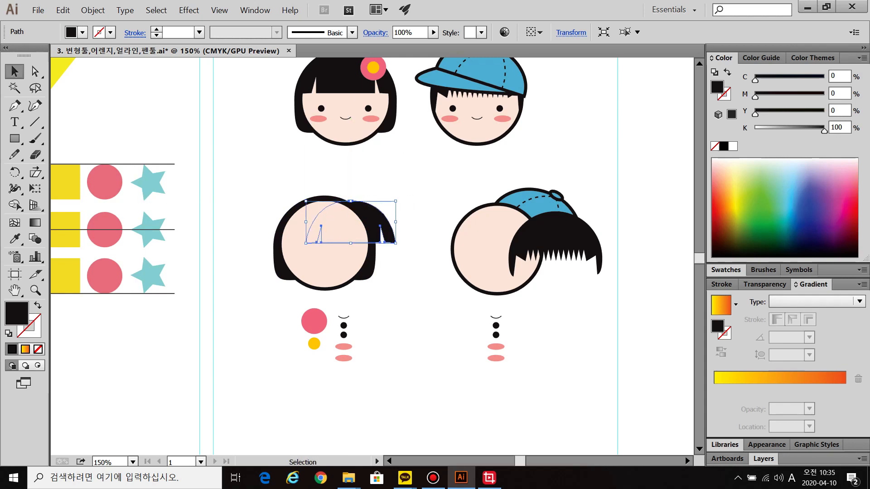
key(a)
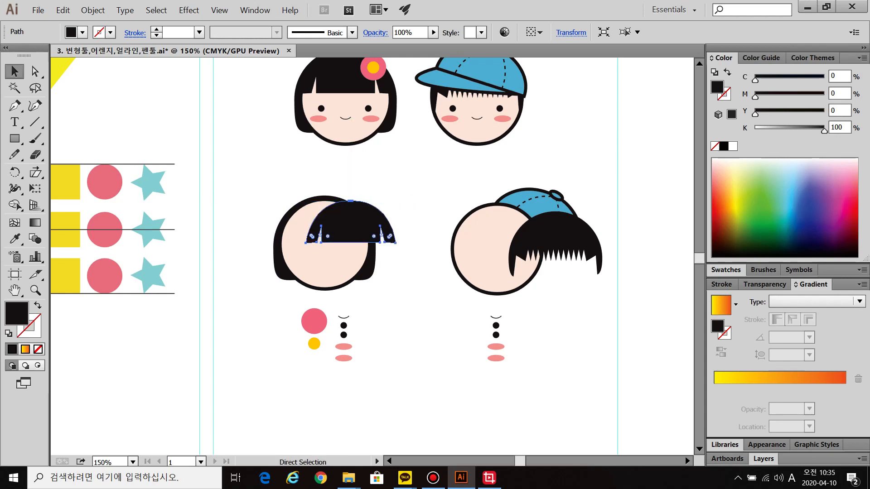
drag(351, 222, 325, 219)
key(ctrl+shift+a)
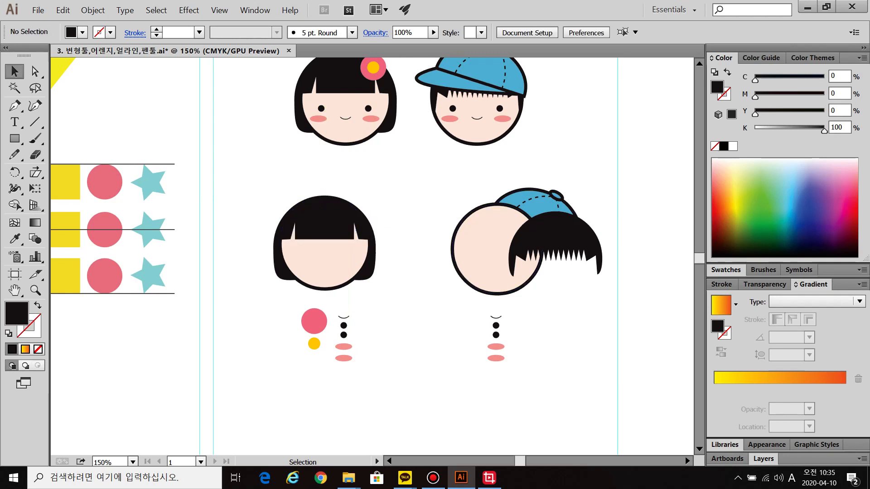
Bring the blue cap to the front and fit the boy's black hair and the cap onto his face circle.
click(535, 201)
key(a)
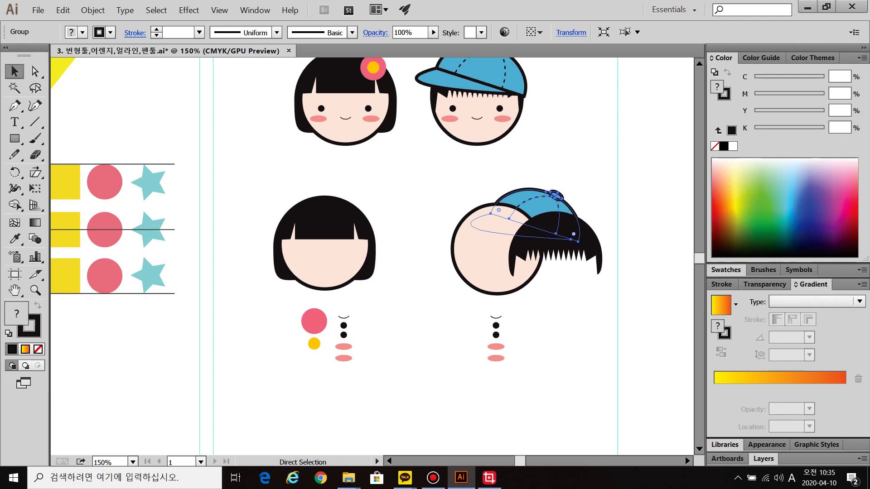
key(ctrl+shift+bracketright)
key(v)
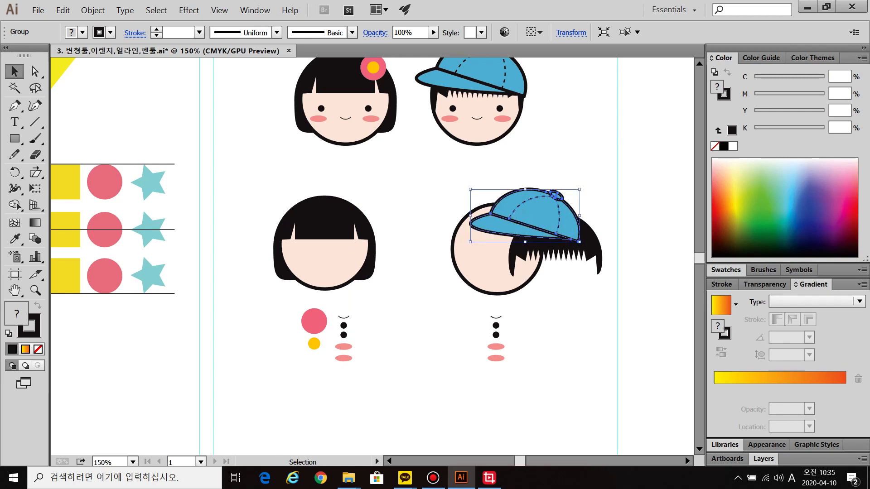
drag(564, 254, 498, 213)
key(ctrl+shift+a)
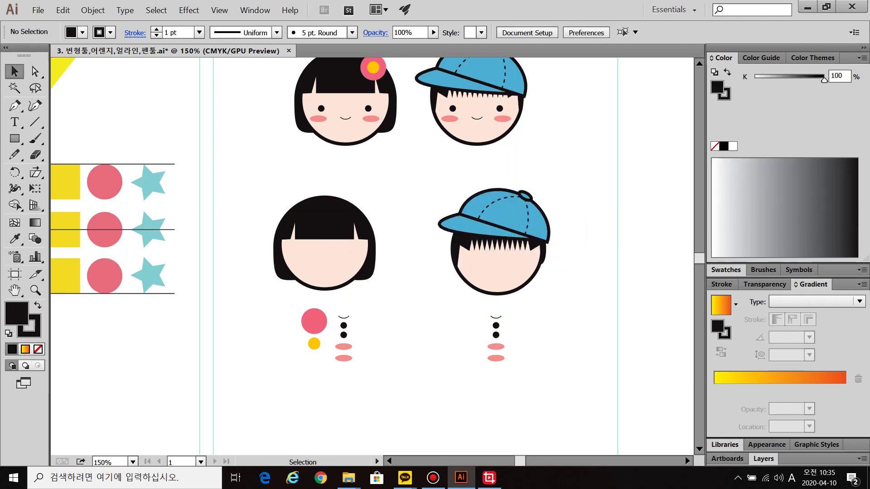
Move the small yellow circle onto the centre of the pink circle below the girl's face.
drag(314, 344, 314, 322)
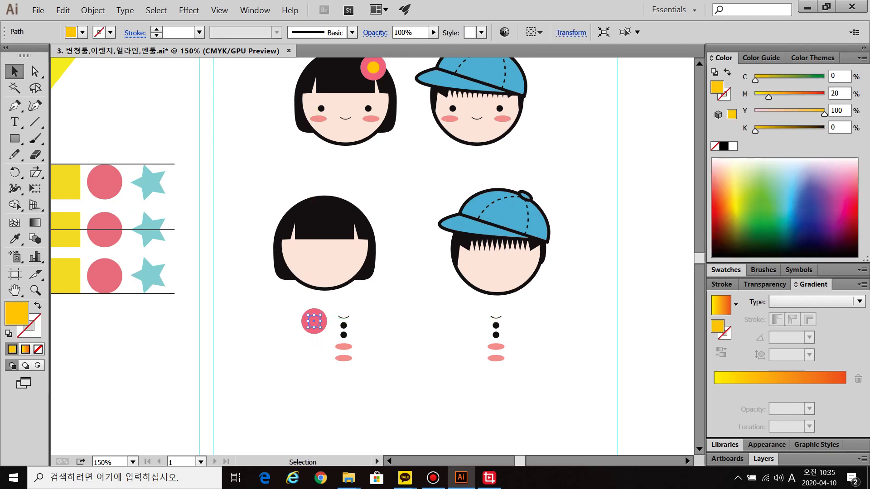
key(ctrl+plus)
key(ctrl+plus)
key(ctrl+plus)
key(ctrl+plus)
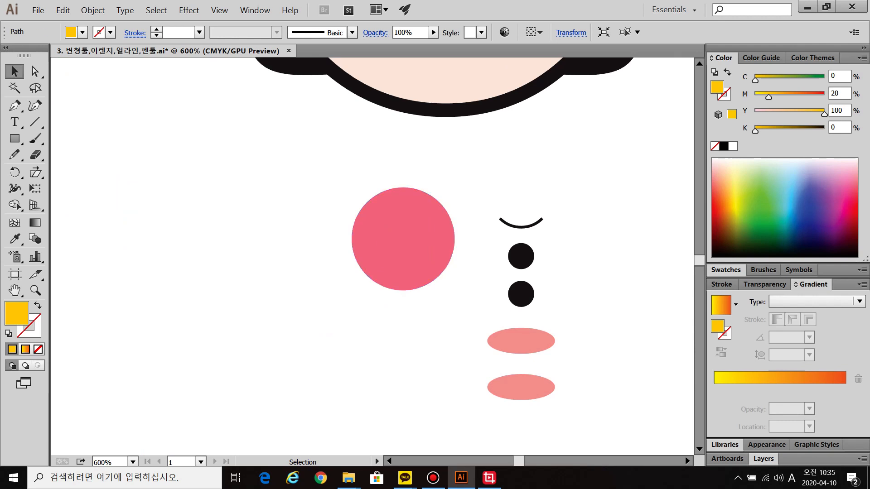
Shift the pink and yellow circles slightly down and left, kept concentric, and bring the yellow circle in front.
key(ctrl+shift+a)
double_click(437, 267)
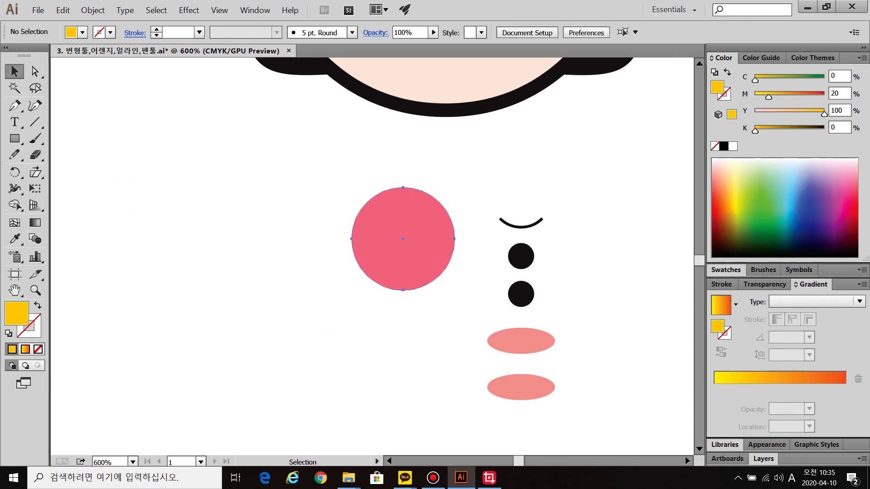
double_click(469, 301)
drag(426, 256, 377, 280)
drag(415, 242, 366, 266)
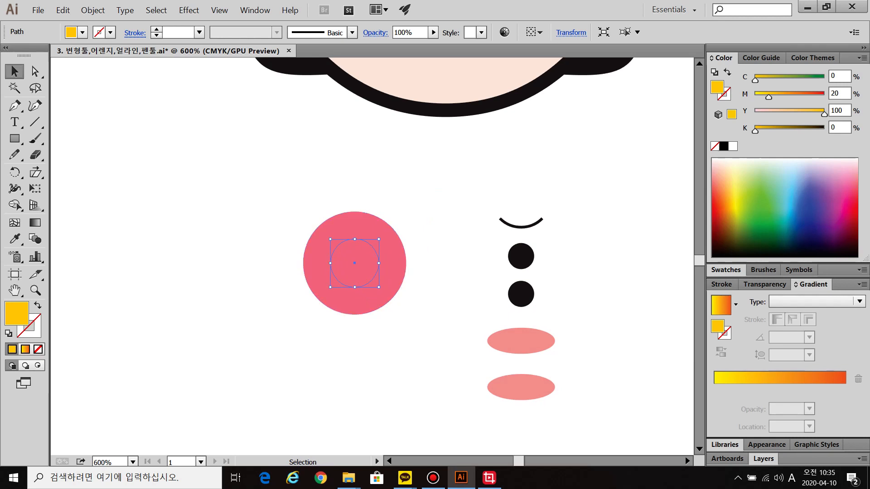
key(ctrl)
key(ctrl+])
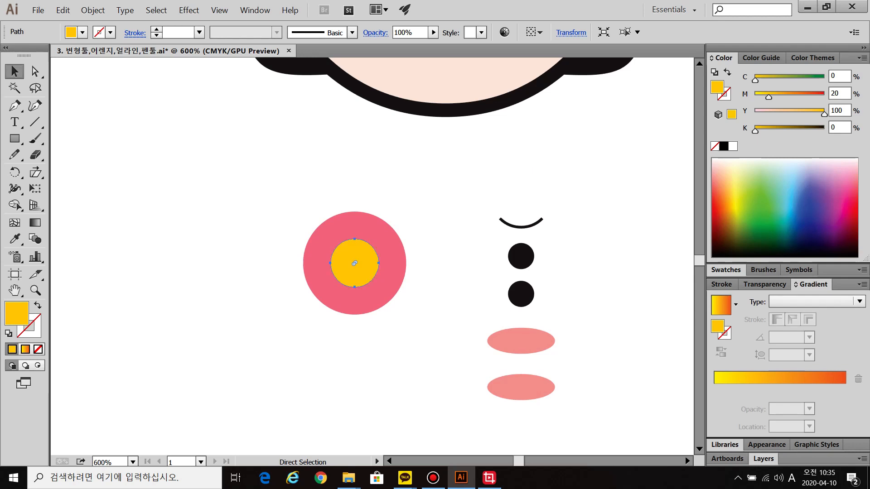
Place the pink and yellow flower on the upper right side of the girl's hair and deselect it.
drag(238, 203, 435, 195)
scroll(369, 313, down, 3)
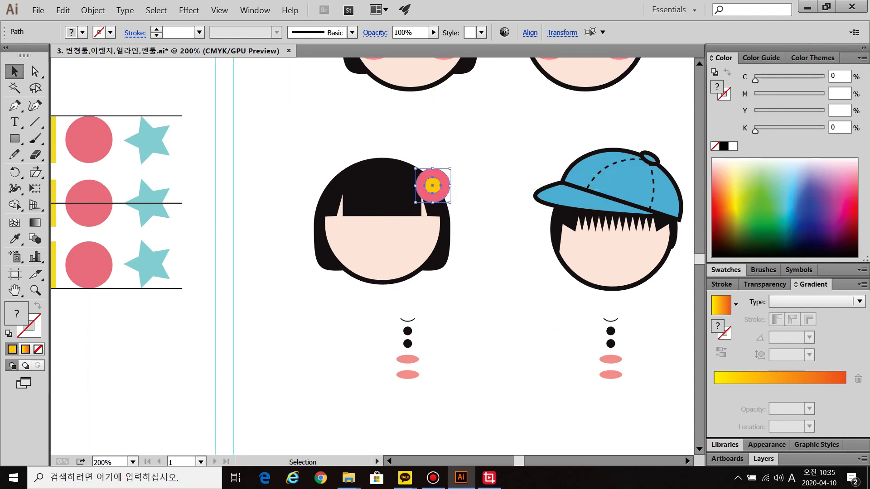
click(473, 268)
Place the two black eyes, two pink cheeks and the mouth on the girl's face and deselect.
drag(408, 331, 352, 239)
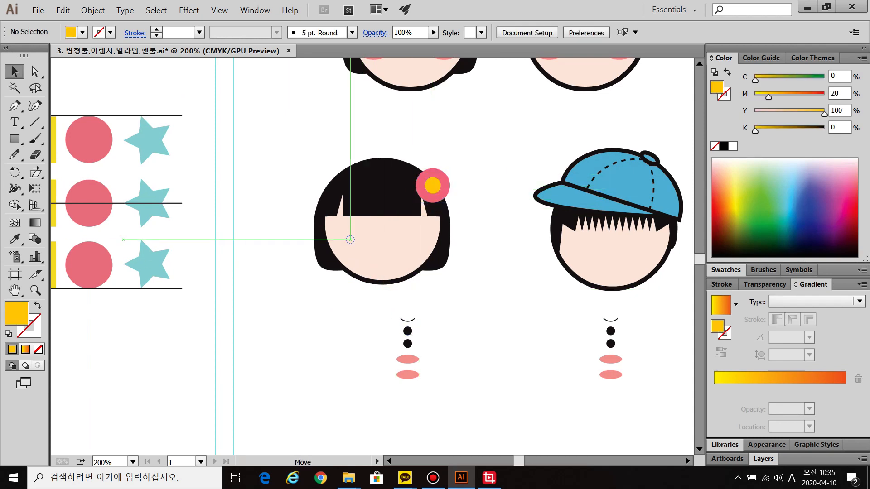
drag(408, 344, 415, 235)
drag(408, 360, 355, 256)
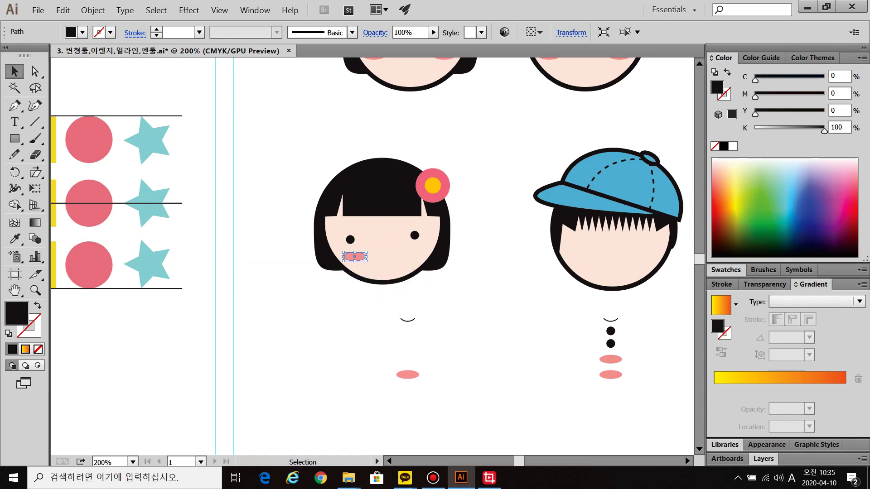
drag(407, 375, 414, 252)
drag(408, 320, 385, 262)
click(491, 297)
Place the two black eyes, the mouth and the two pink cheeks on the boy's face and deselect.
drag(571, 317, 483, 250)
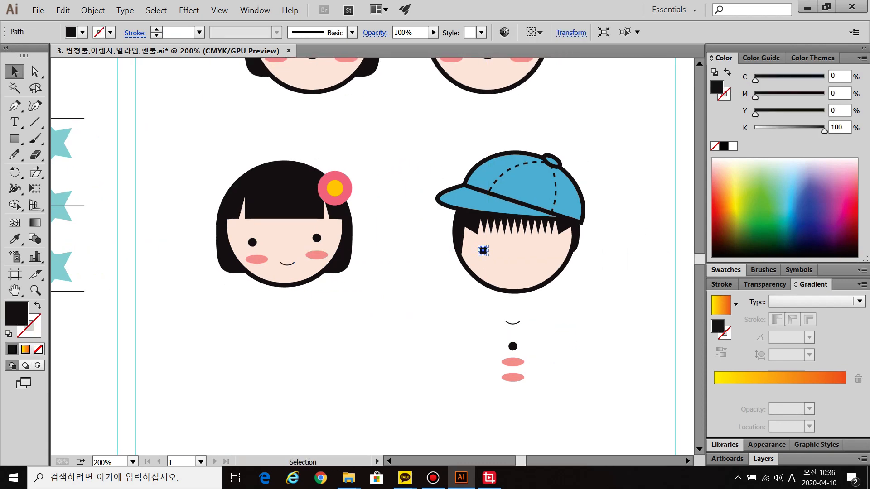
drag(512, 346, 543, 246)
drag(513, 322, 517, 267)
key(shift+x)
key(ctrl+shift+a)
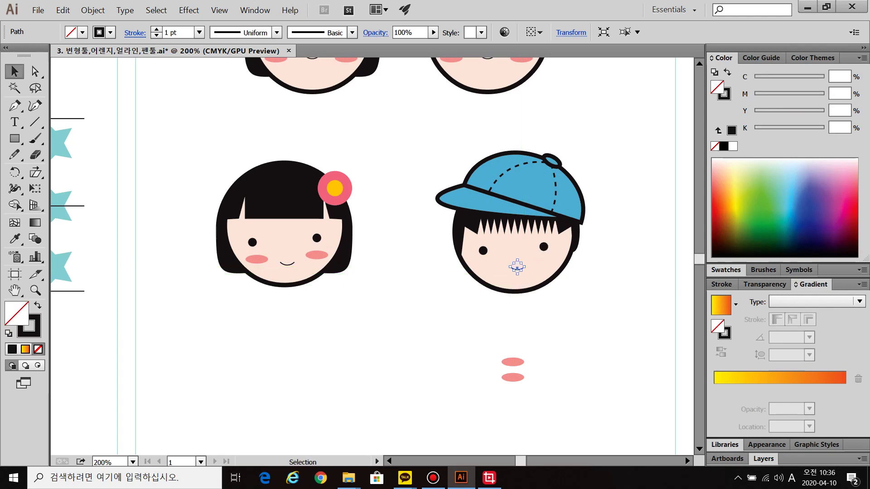
drag(488, 331, 546, 260)
key(ctrl+shift+a)
key(ctrl+shift+a)
key(ctrl+1)
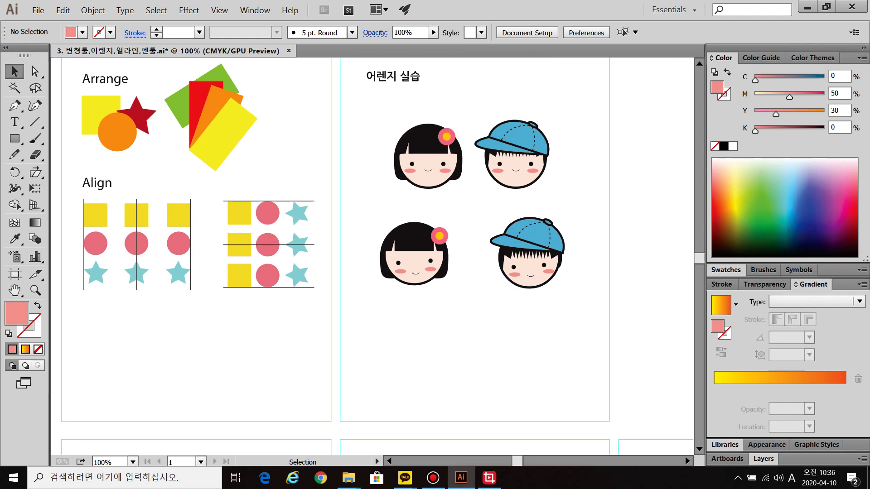
Start a text note in the empty area beside the 어렌지 실습 page reading "반사툴 : 회전툴과 사용법 동일." and "가로반사, 세로반사".
scroll(545, 349, down, 2)
drag(539, 295, 386, 433)
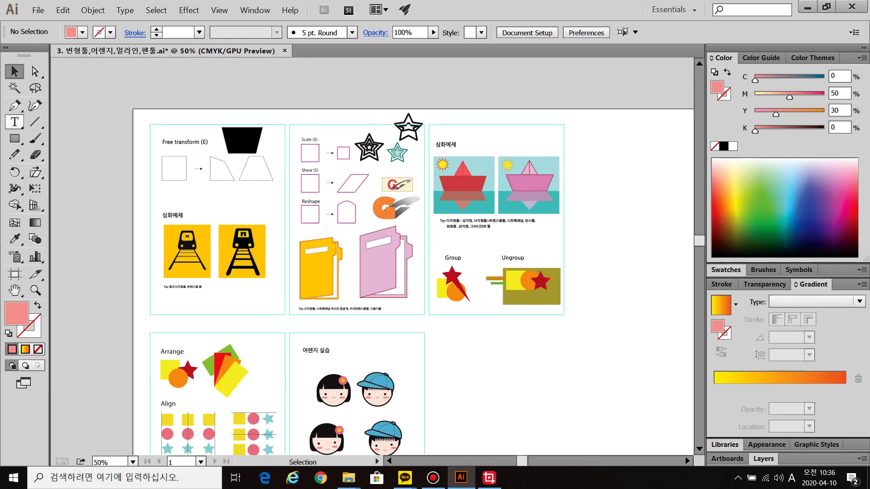
click(15, 122)
drag(544, 290, 503, 225)
scroll(444, 271, up, 1)
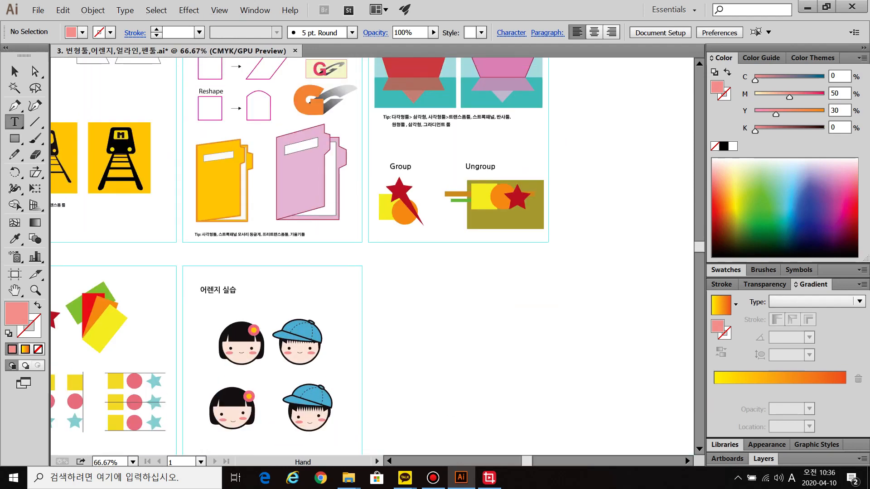
drag(444, 272, 408, 181)
click(399, 193)
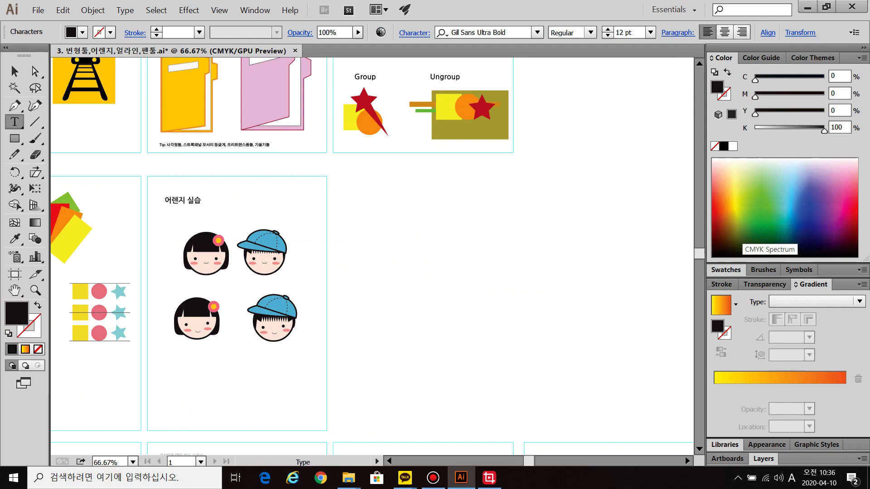
key(Hangul)
text(반사투ㄹ :)
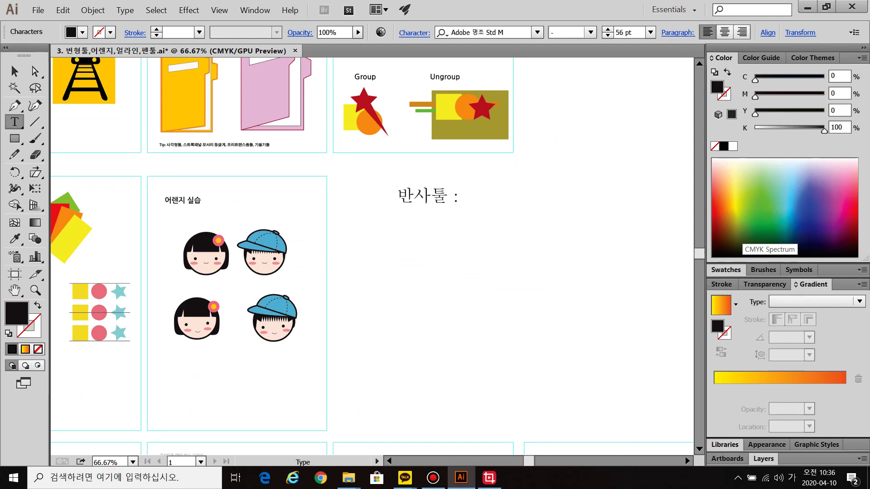
text( 회전툴과 사용)
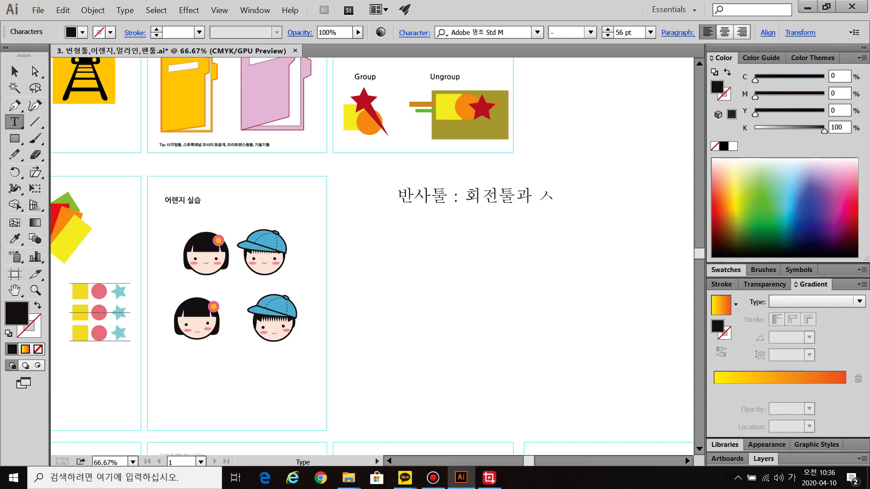
text(법 동일.)
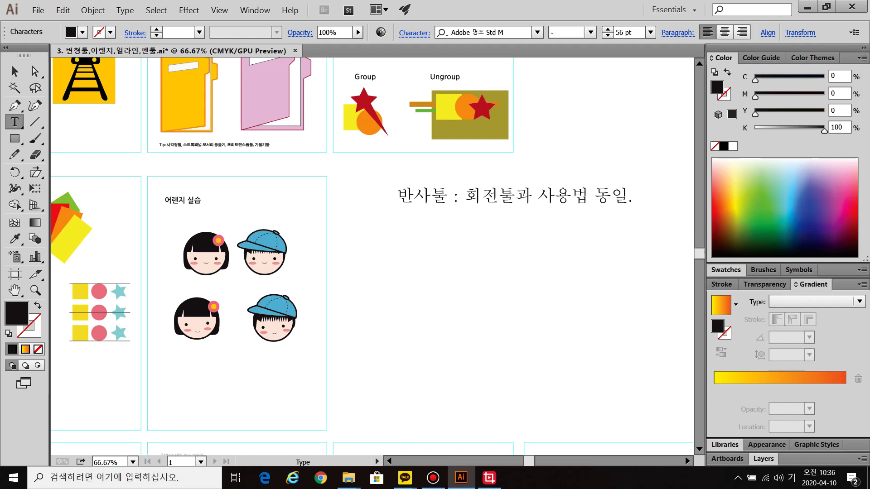
text(가로반사, 세로반사)
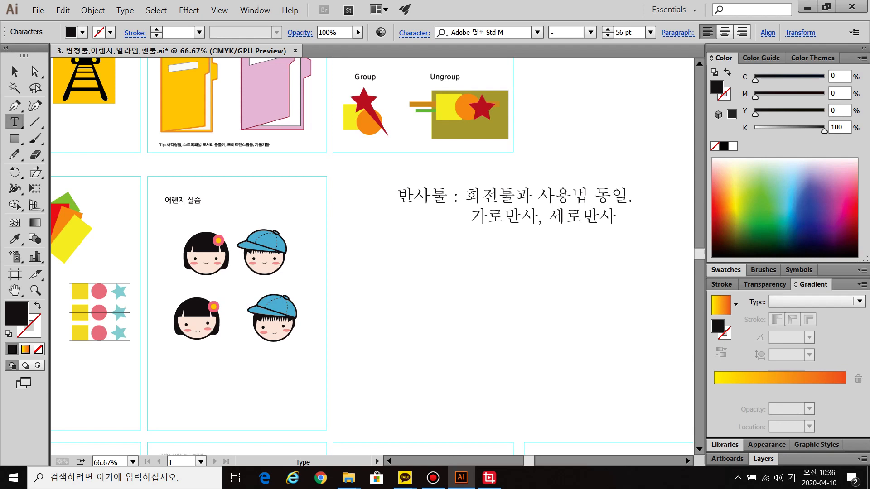
Add the lines "전체선택툴로 도형을 클릭>" and "반사툴을 선택 >" to the note.
text(전체선택툴)
text(로 도형을 클릭)
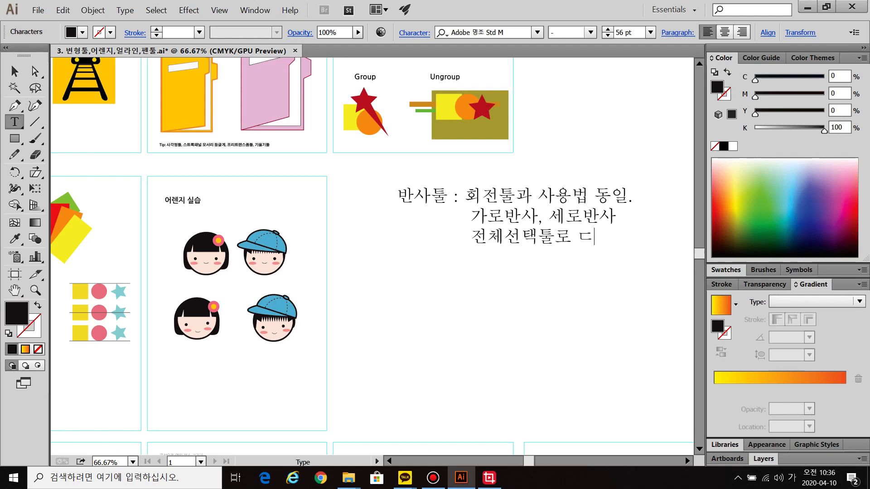
text(>)
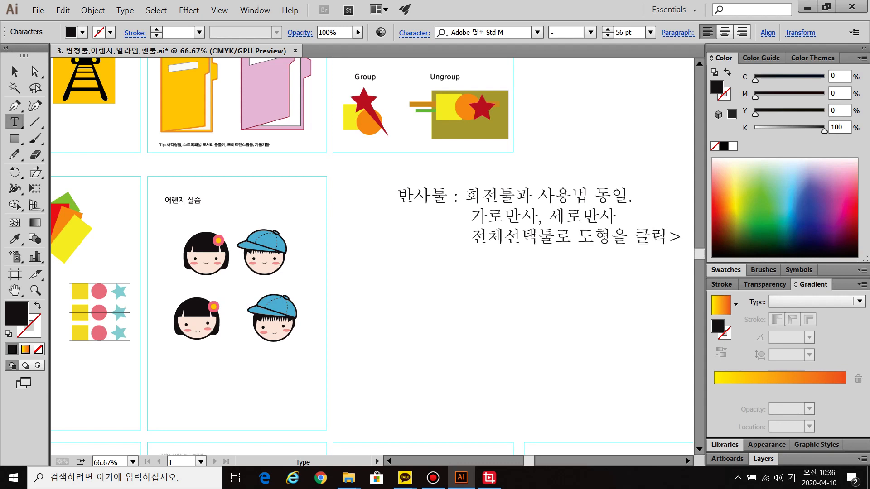
text(반사툴을 선택)
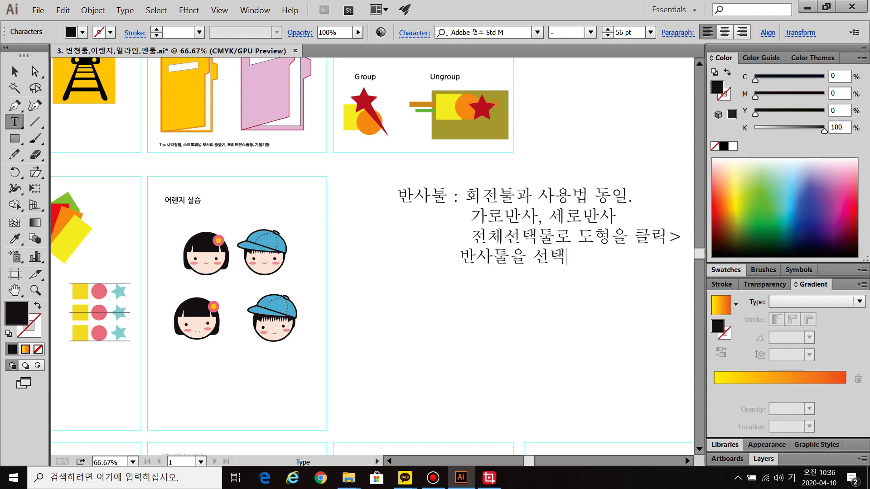
text( >)
key(Return)
Add the line "과녁이 보이면 Alt 누른상태로 기준점 클릭>" to the note.
text(과녁이 ㅂ보이면 Alt)
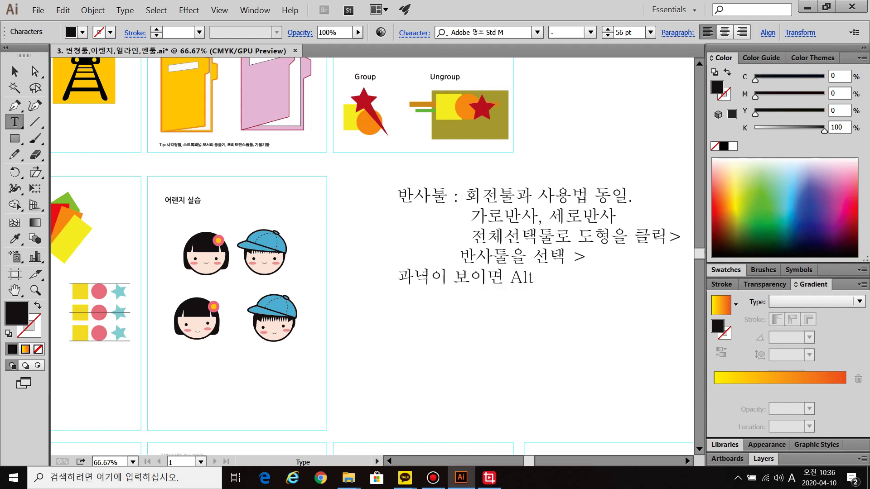
text( ㄴ누른상태로)
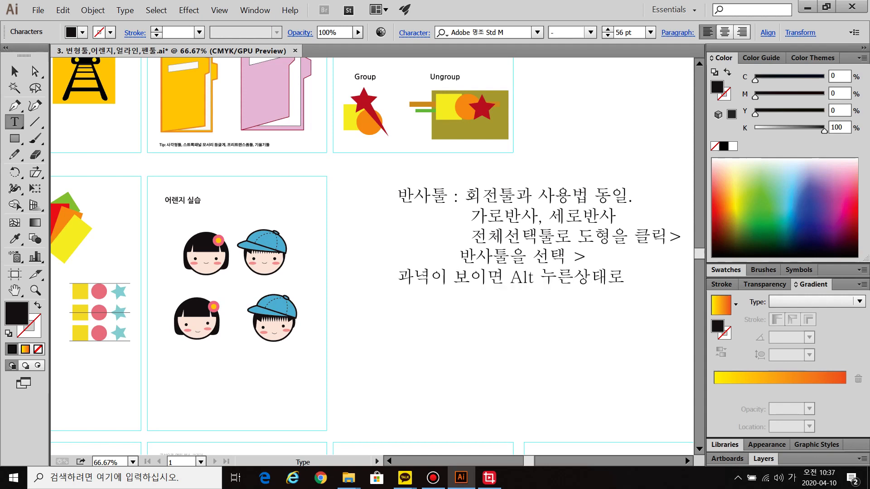
text( 길준점)
text( 클)
text(릭>)
Finish the note with the line "옵션창에서 가로, 세로 선택하고 copy" and end text editing.
text(옵션창에서)
text( 가로, 세로)
text( 서)
text(ㄴ택하고)
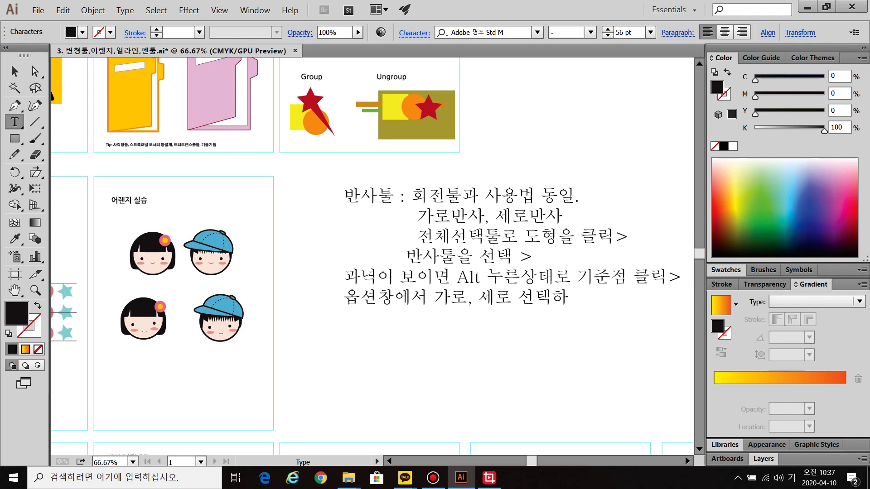
key(Hangul)
text(copy)
key(Escape)
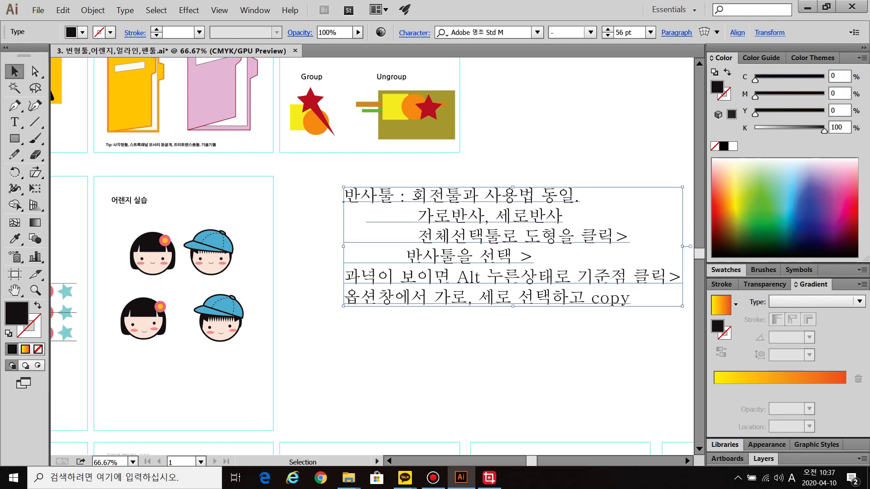
Set the note's font to 나눔스퀘어 and widen its line spacing.
click(537, 33)
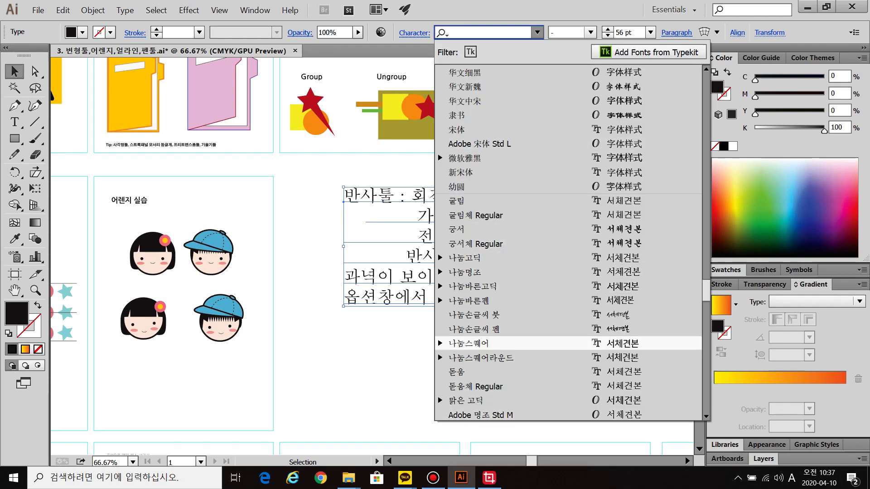
click(469, 343)
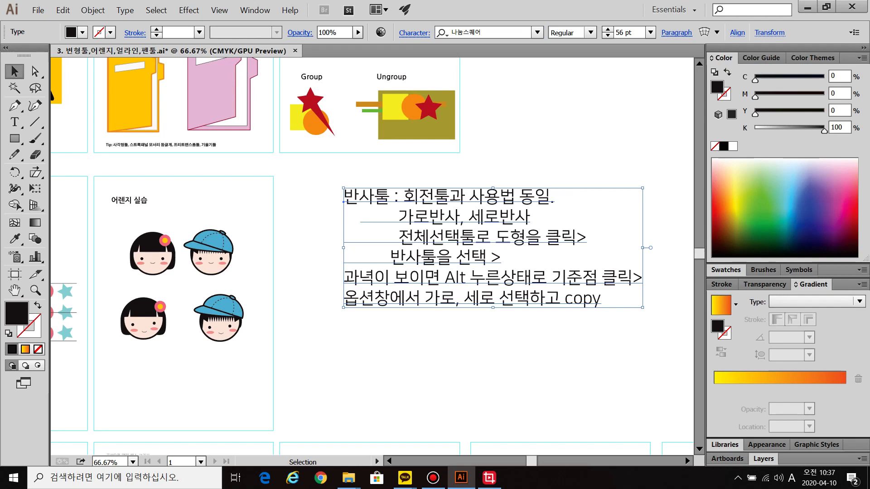
key(alt+Down)
key(alt+Down)
key(alt+Down)
key(alt+Down)
key(alt+Down)
key(alt+Down)
key(alt+Down)
key(alt+Down)
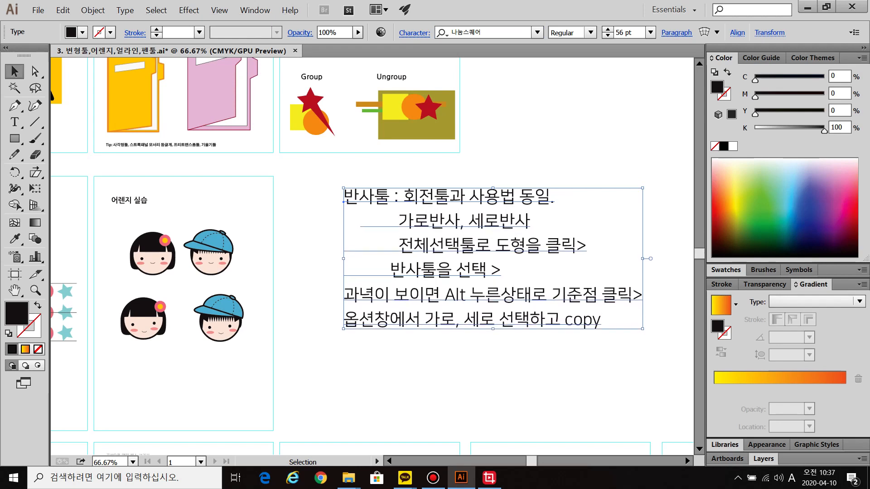
Indent the note's last three lines so they align with the indented lines above them.
key(t)
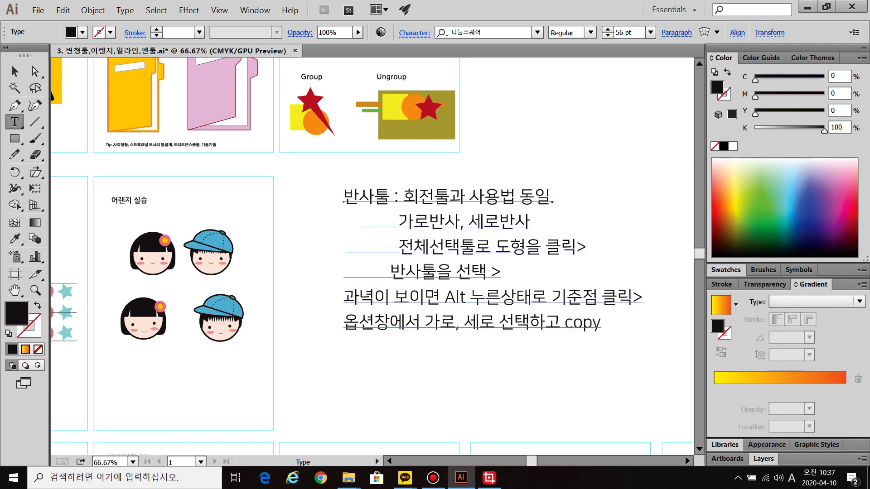
click(391, 273)
click(344, 298)
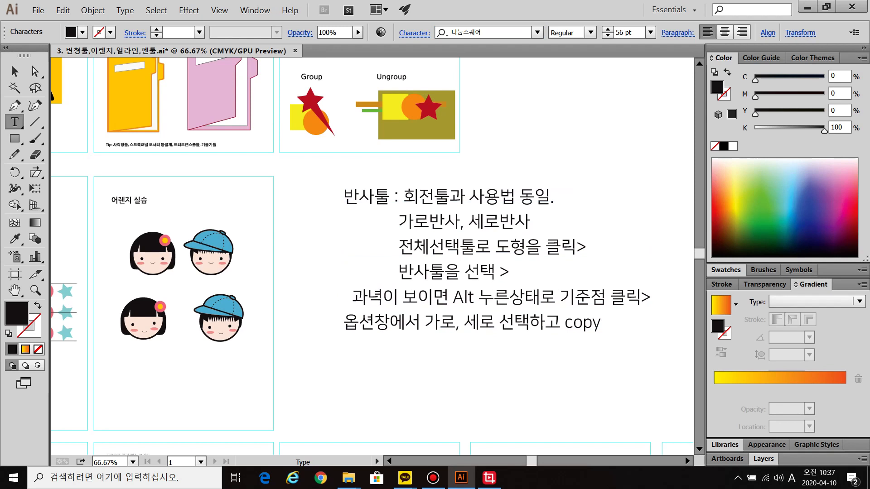
click(345, 323)
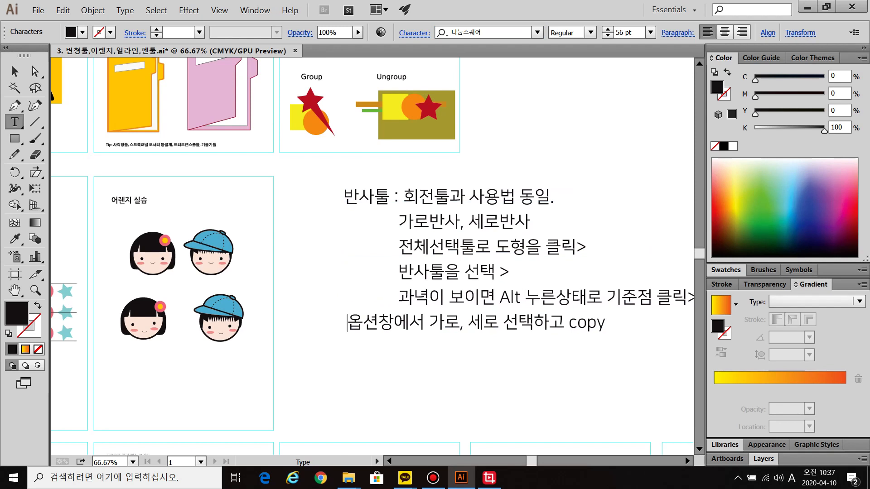
key(Escape)
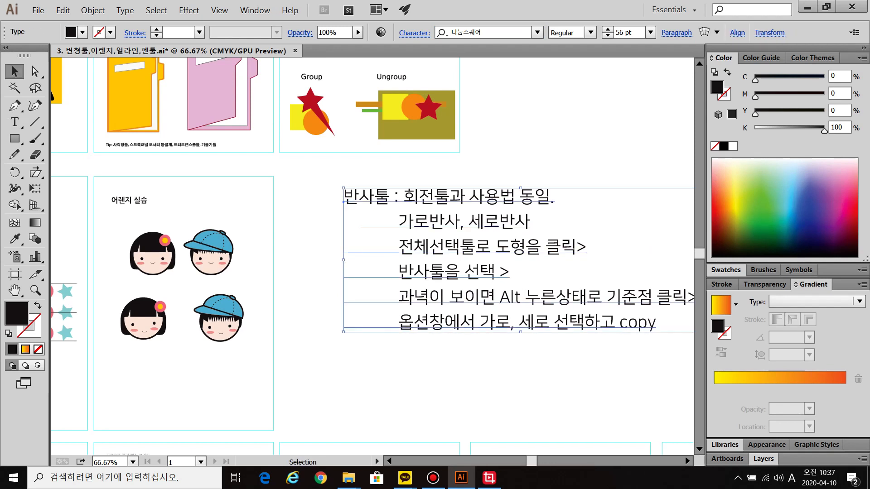
Move the 반사툴 note up beside the paper boat exercise page and deselect it.
click(334, 355)
scroll(334, 355, down, 2)
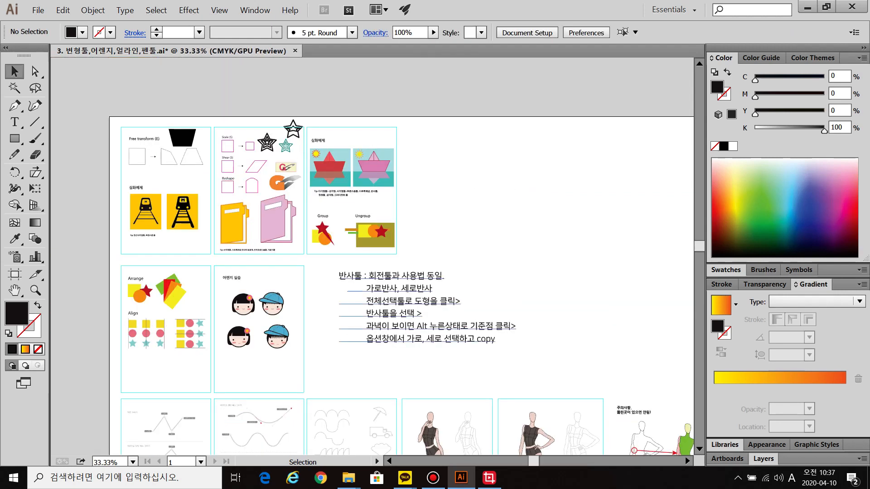
drag(334, 355, 401, 218)
key(ctrl+shift+a)
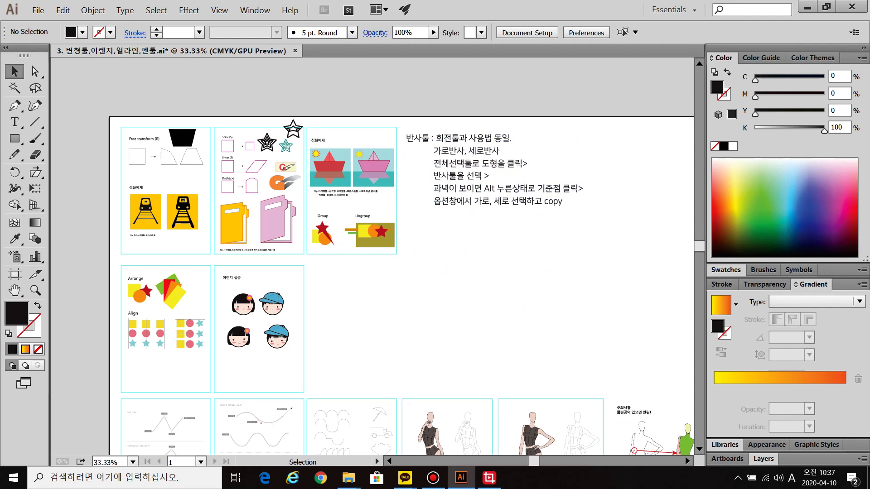
Start a new text object below the 반사툴 note and enlarge its font size to 66 pt.
click(15, 122)
scroll(457, 240, up, 2)
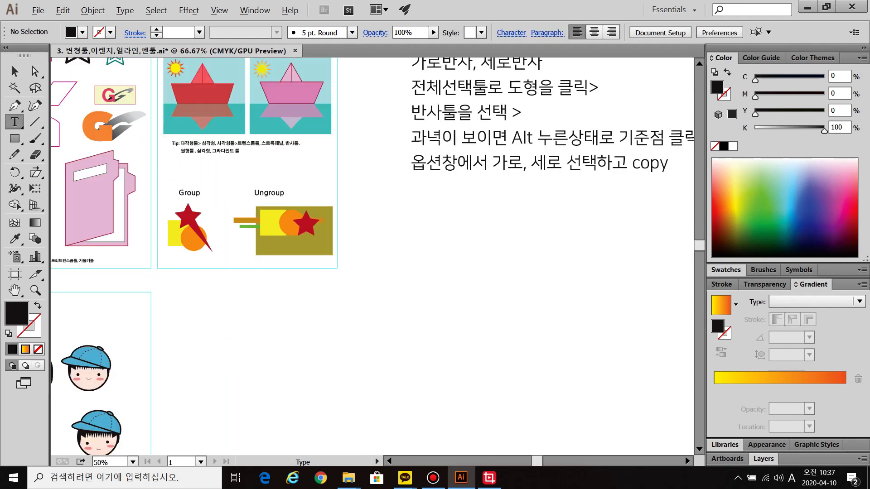
key(ctrl+shift+period)
key(ctrl+shift+period)
key(ctrl+shift+period)
key(ctrl+shift+period)
key(ctrl+shift+period)
key(ctrl+shift+period)
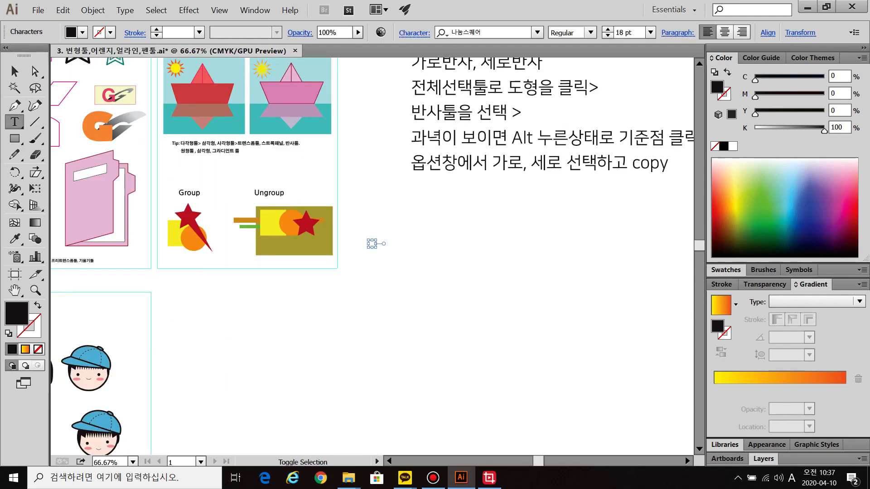
text(vmf)
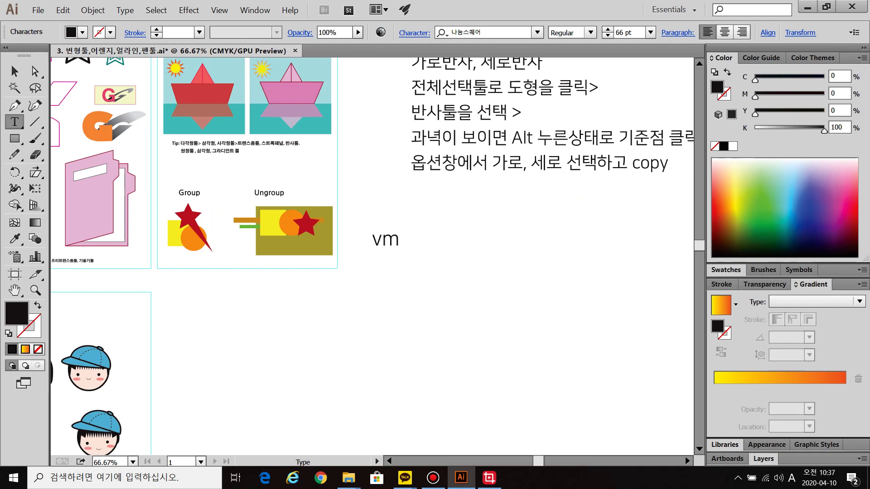
key(BackSpace)
key(BackSpace)
key(BackSpace)
Enter the heading "프리트렌스폼툴 (E)" in the new text object.
key(Hangul)
text(프리트렌스폼툴)
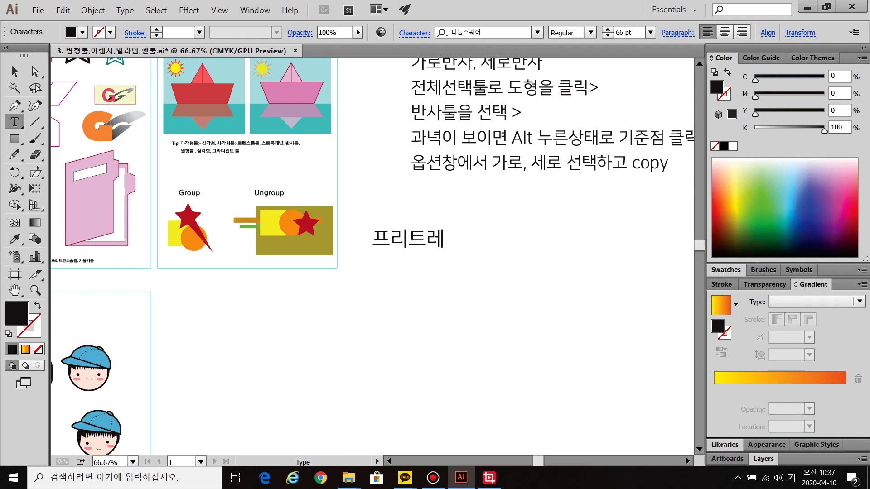
key(Hangul)
text((E))
key(Hangul)
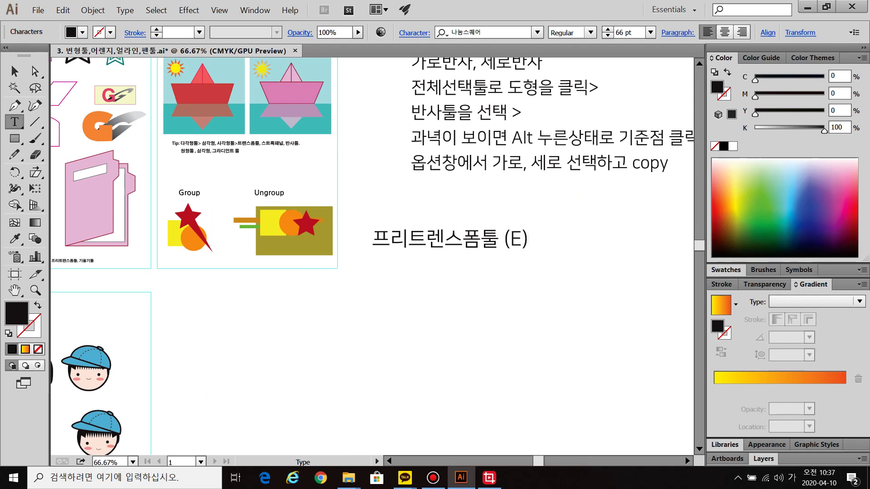
Add the lines "도형을 전체선택툴로 선택>" and "프리트렌스폼툴을 선택>" below the 프리트렌스폼툴 (E) heading.
text(도형을 전)
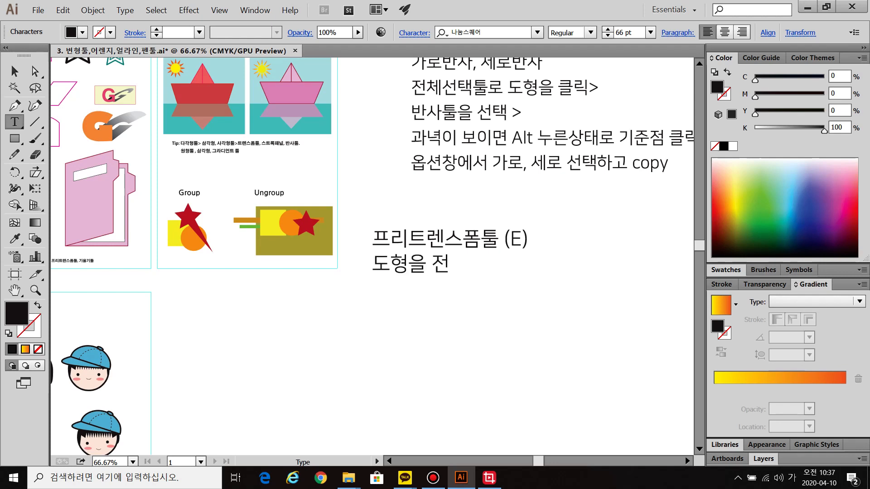
text(체서ㄴ택툴로 선택)
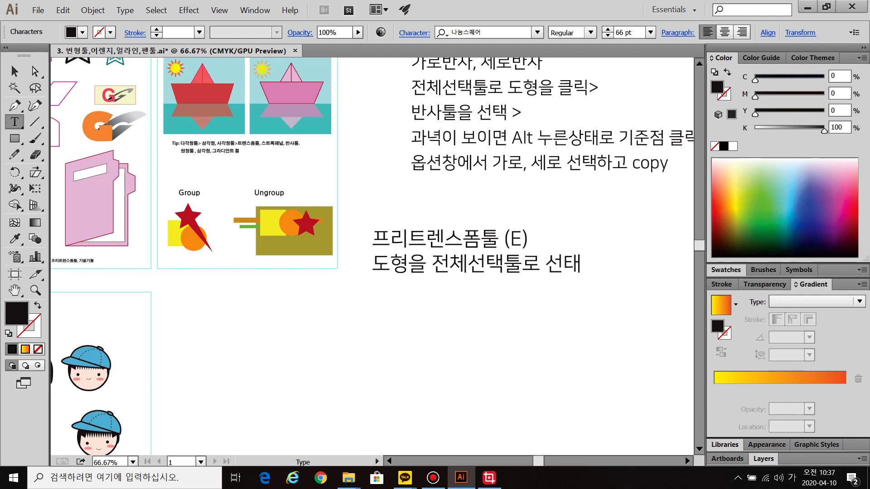
text(>)
key(Return)
text(프리트렌)
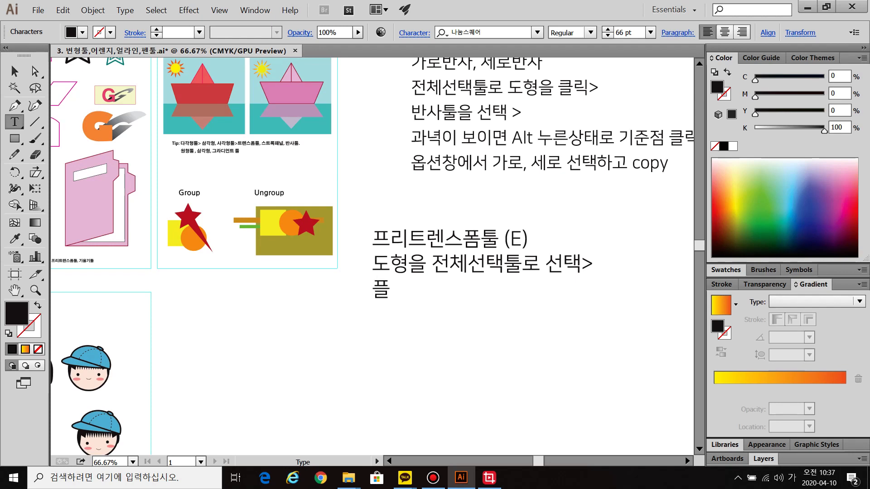
text(스폼툴)
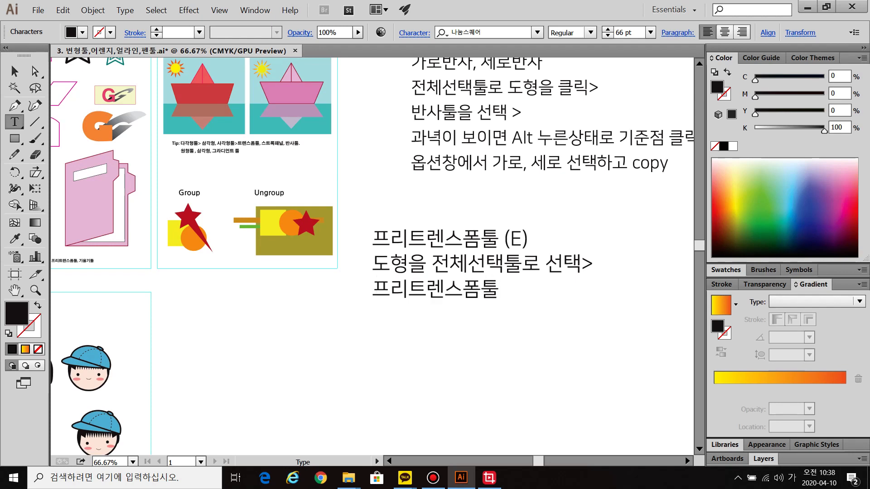
text(을 선태ㄱ>)
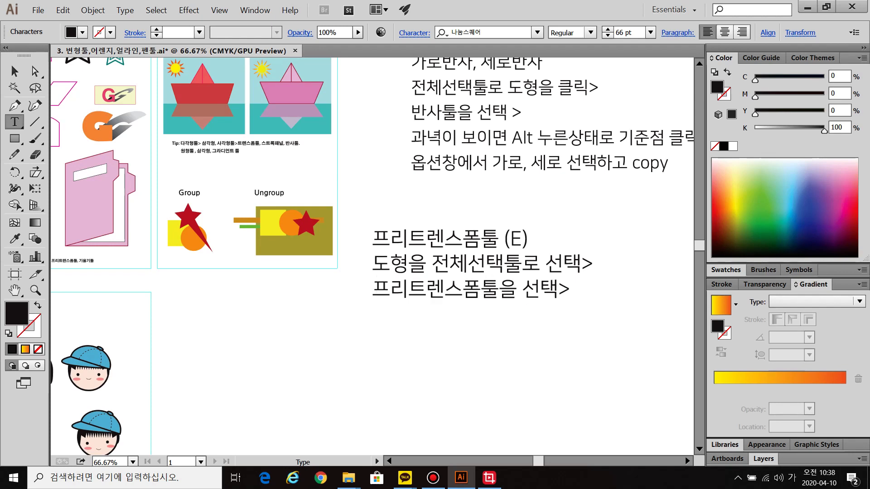
Add the lines "그냥 드래그 하면 사이즈 조절," and "Ctrl 꾸욱 누르면서 드래그 하면 한점만 변형" to the note.
key(Return)
text(그냥 드래그)
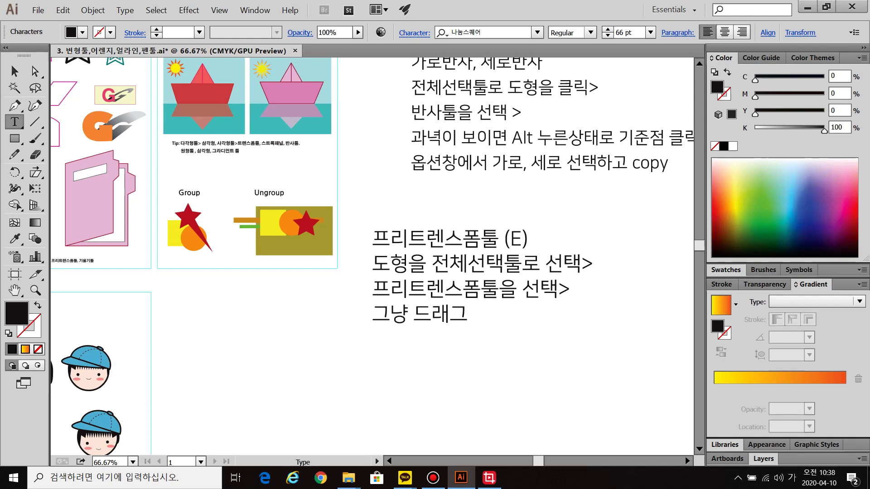
text( 하면 상이즈 조)
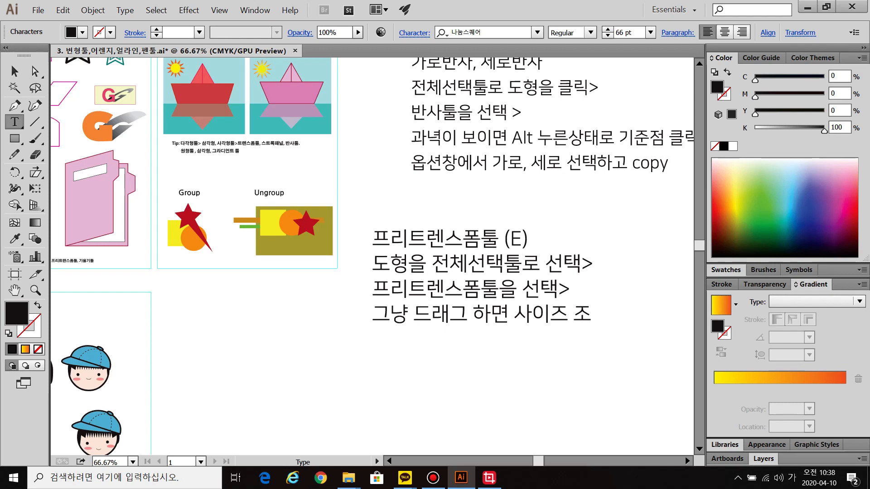
text(절,Ctrl ㄴ)
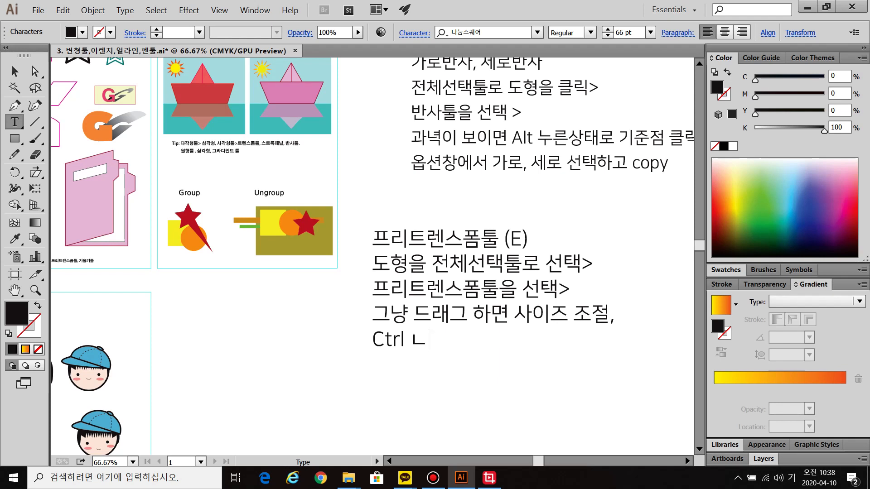
key(BackSpace)
text(꾸욱)
text( 누르면서 드)
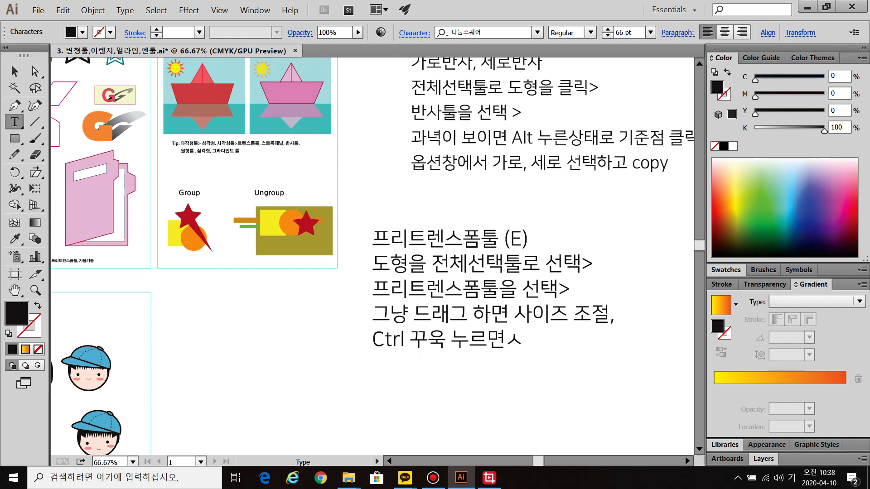
text(래그 하면 한점만 )
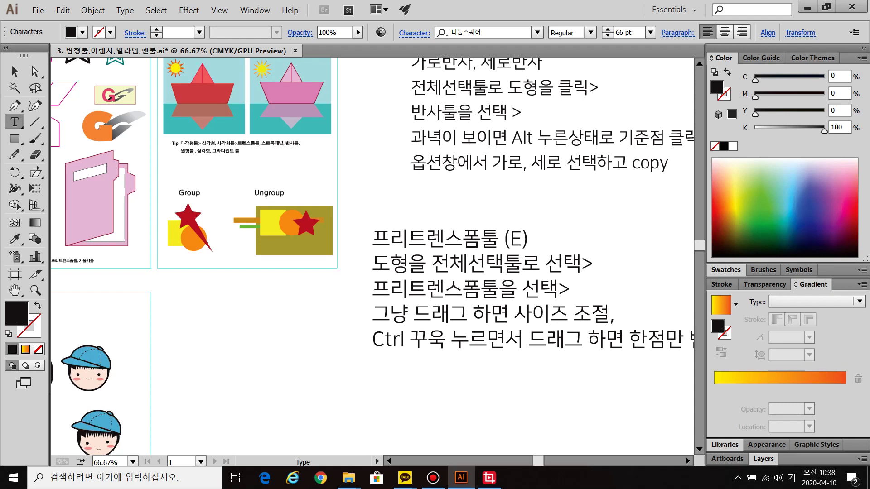
Finish the note with the lines "Alt + Ctrl + SHift 꾸욱 누르면서 드래그하면" and "사다리꼴을 만들 수 있음".
text(Alt + Ctrl)
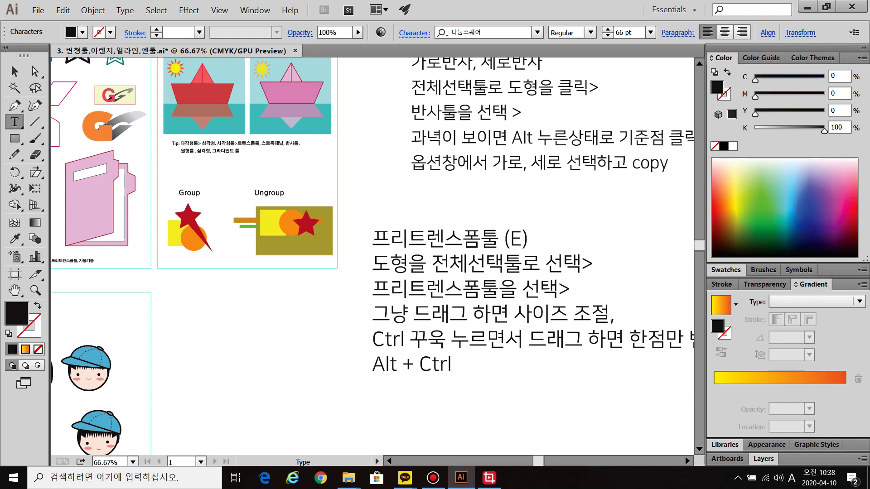
text( + SHift)
text( 꾸욱 누르면서)
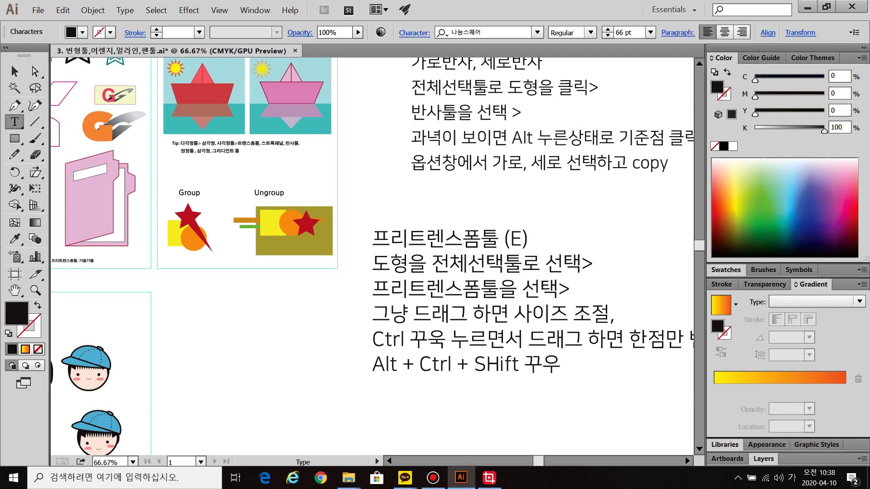
text( 드래그)
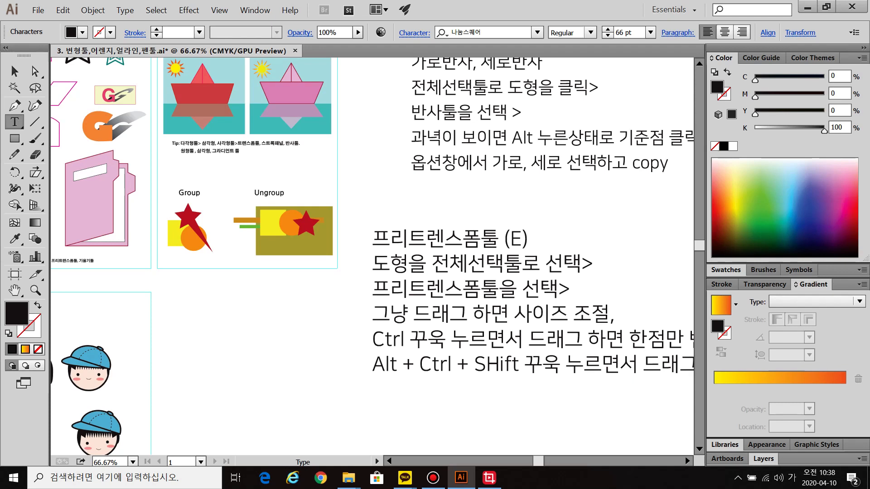
key(Return)
text(사다리꼴을 만들 수 있음)
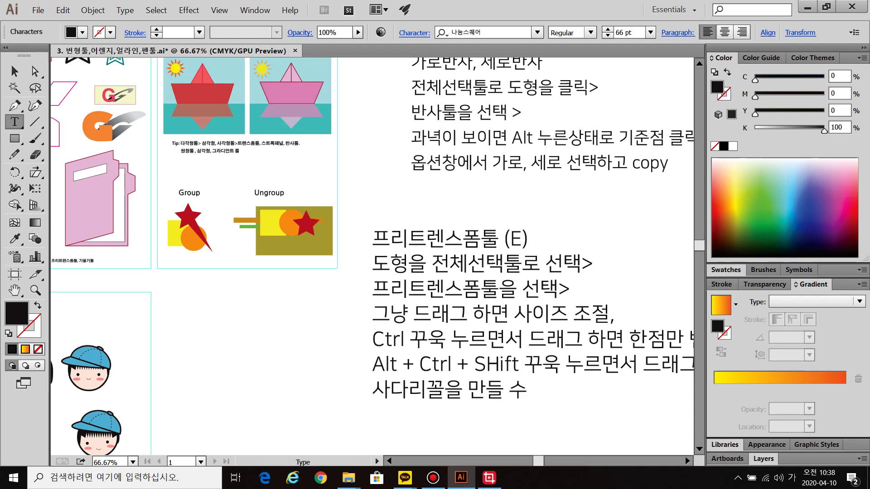
key(Escape)
Position the 프리트렌스폼툴 note just under the 반사툴 note and scale it down to about 59 pt text.
drag(491, 289, 506, 254)
drag(508, 257, 338, 272)
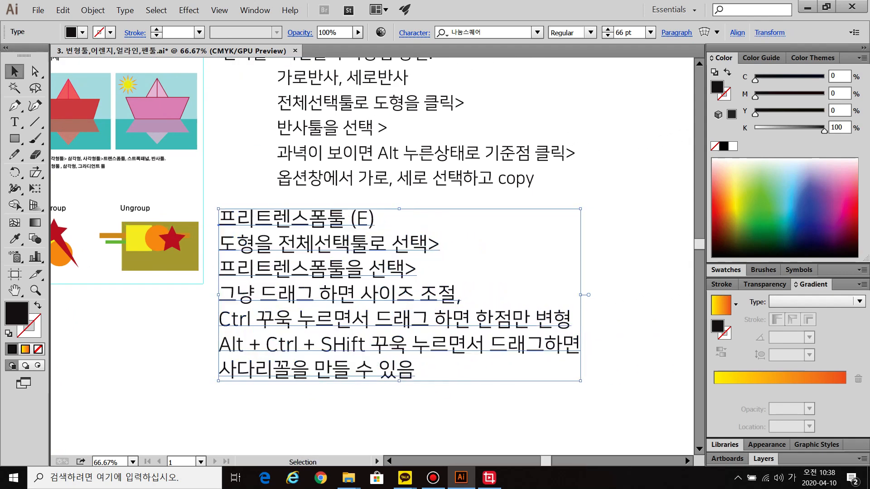
click(507, 272)
click(363, 271)
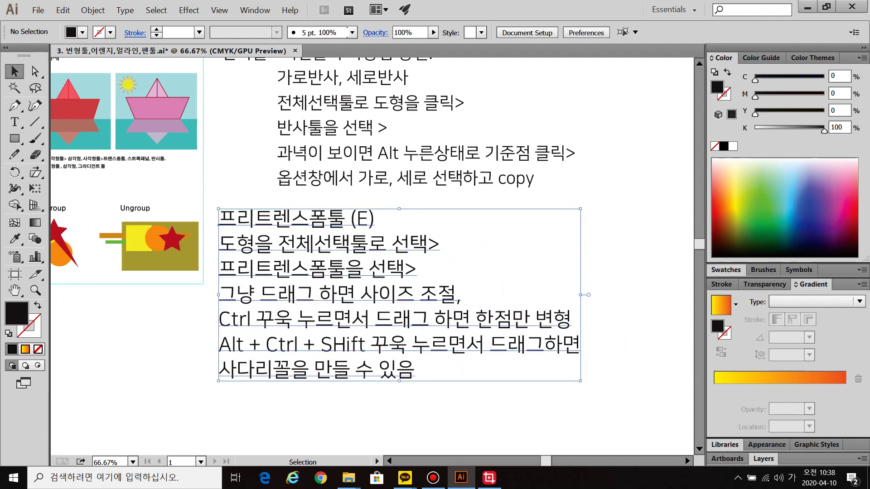
drag(581, 381, 542, 362)
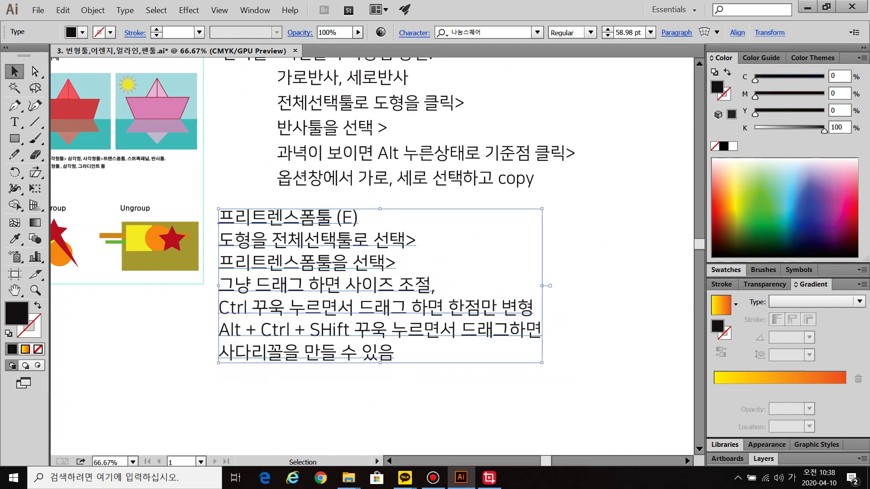
drag(381, 309, 381, 321)
click(589, 308)
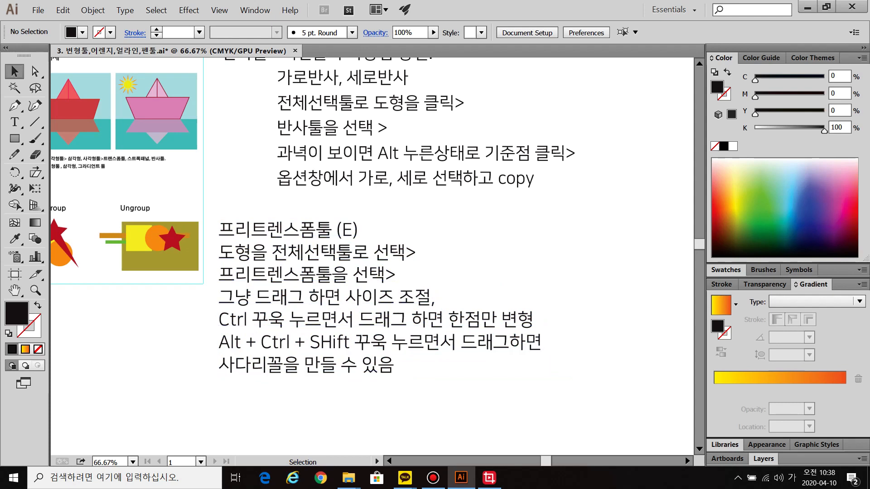
Insert "(O)" before "가로반사, 세로반사" in the 반사툴 note and remove four of the extra spaces after it.
drag(408, 271, 400, 296)
key(t)
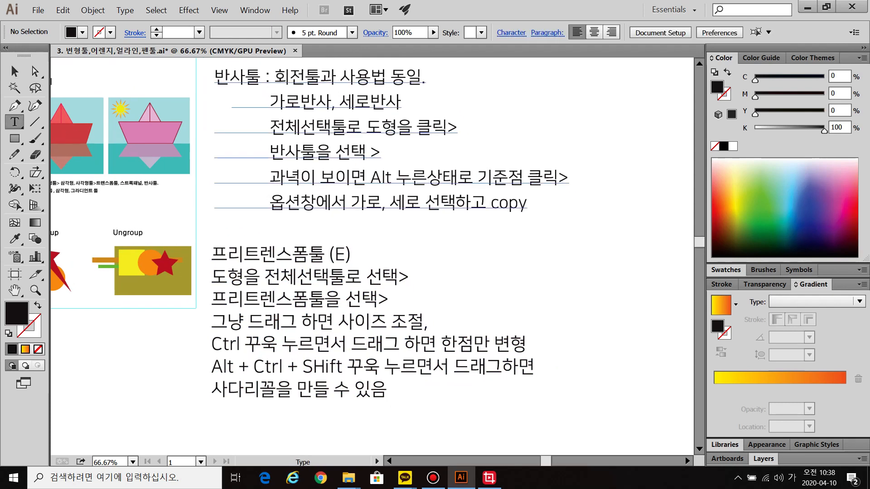
click(261, 77)
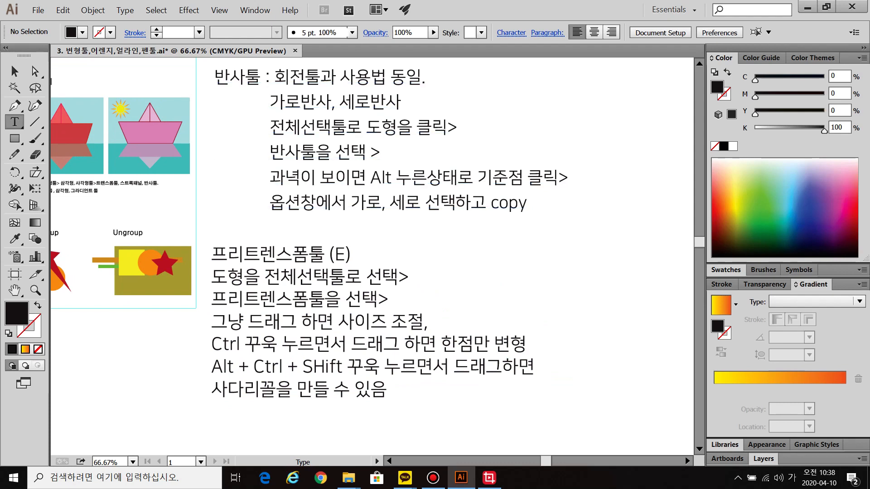
text((ㅐ))
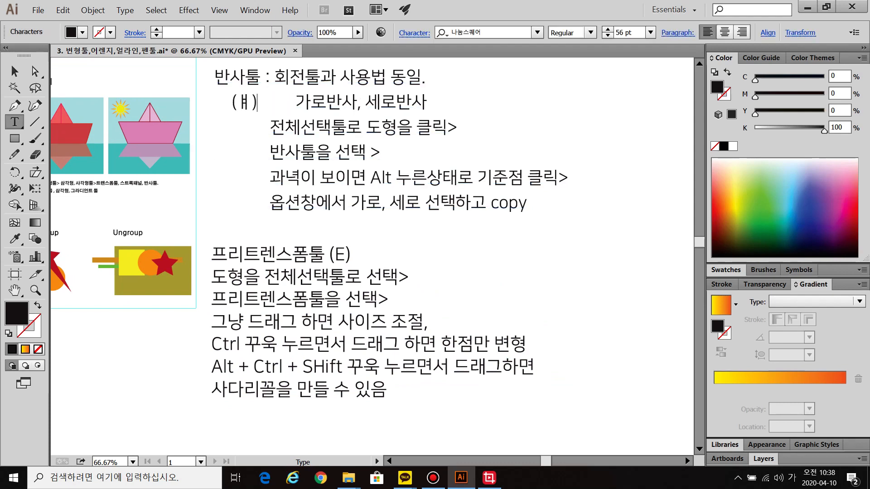
key(BackSpace)
key(BackSpace)
key(Hangul)
text(O))
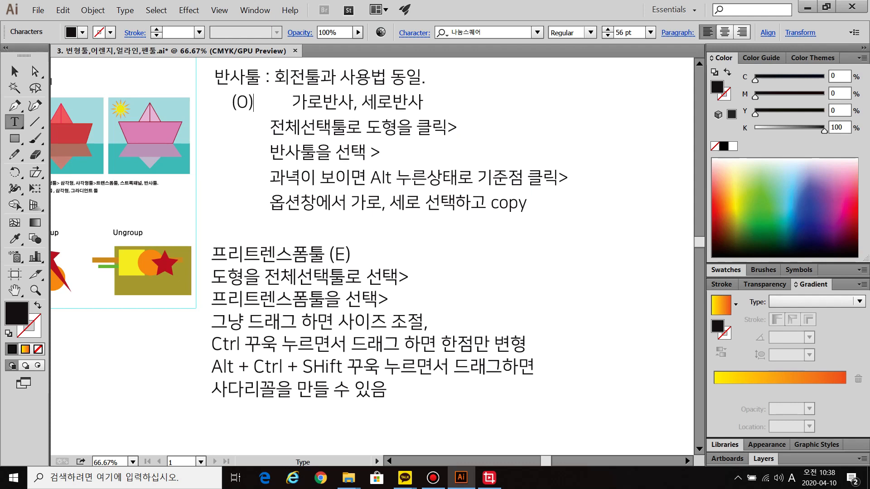
key(Delete)
key(Delete)
key(Delete)
key(Delete)
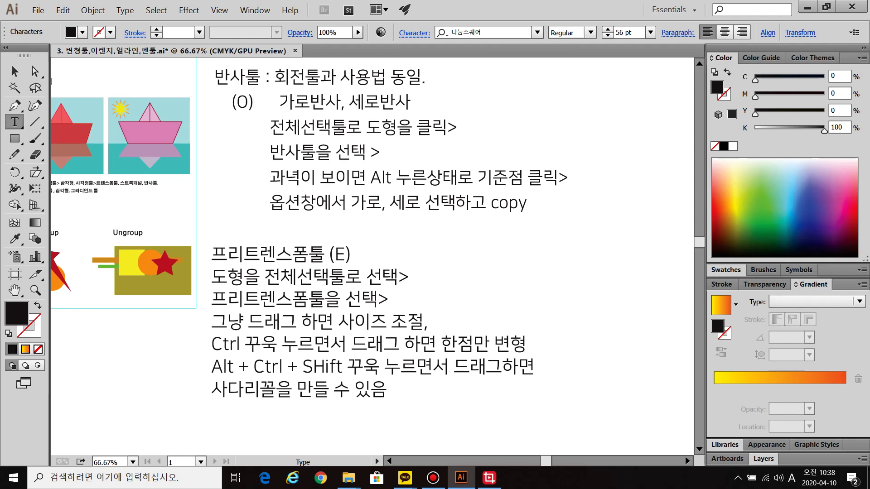
ctrl+click(435, 245)
Start a new text object below the 프리트렌스폼툴 note with the word "도형을" and enlarge it to 54 pt.
key(ctrl+minus)
drag(407, 272, 599, 287)
key(ctrl)
key(ctrl)
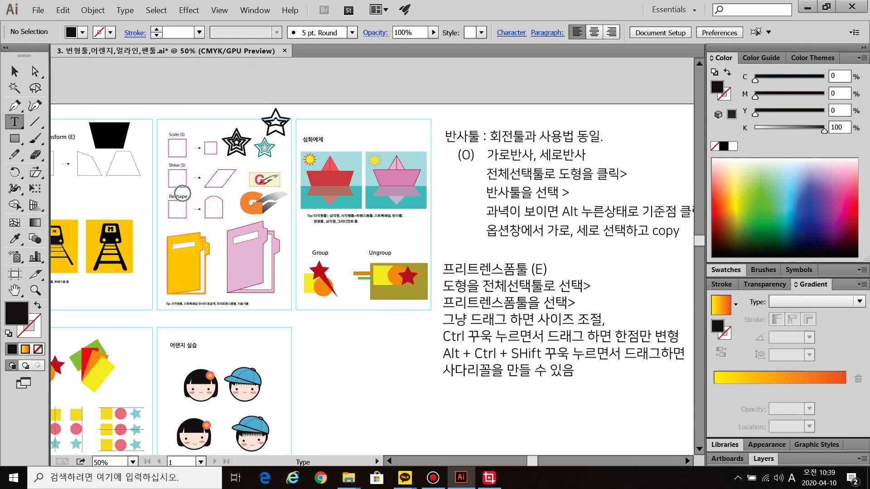
key(ctrl)
key(space)
drag(549, 295, 453, 153)
click(356, 268)
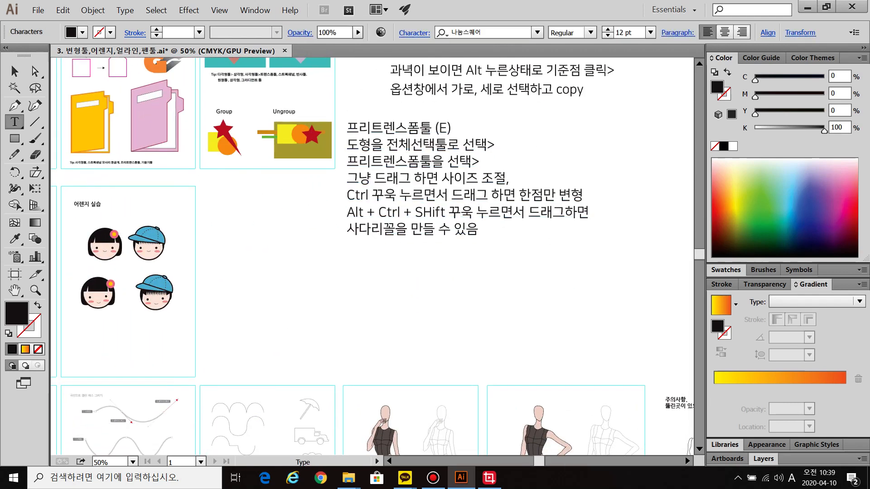
key(BackSpace)
key(BackSpace)
key(BackSpace)
key(BackSpace)
text(도형을)
key(ctrl+a)
key(ctrl+shift+period)
key(ctrl+shift+period)
key(ctrl+shift+period)
key(ctrl+shift+period)
key(ctrl+shift+period)
key(ctrl+shift+period)
key(ctrl+shift+period)
key(ctrl+shift+period)
key(ctrl+shift+period)
key(ctrl+shift+period)
key(ctrl+shift+period)
key(ctrl+shift+period)
key(ctrl+shift+period)
key(ctrl+shift+period)
key(ctrl+shift+period)
key(ctrl+shift+period)
key(ctrl+shift+period)
key(ctrl+shift+period)
key(ctrl+shift+period)
key(ctrl+shift+period)
key(ctrl+shift+period)
Complete the text as "도형을 합치려면! 하나로 만들려면." with a second line "메뉴바 윈도우- 패스파인더-유나잇".
key(Right)
text(합ㅊ)
text(치려면)
text(! 하나로 만들려면)
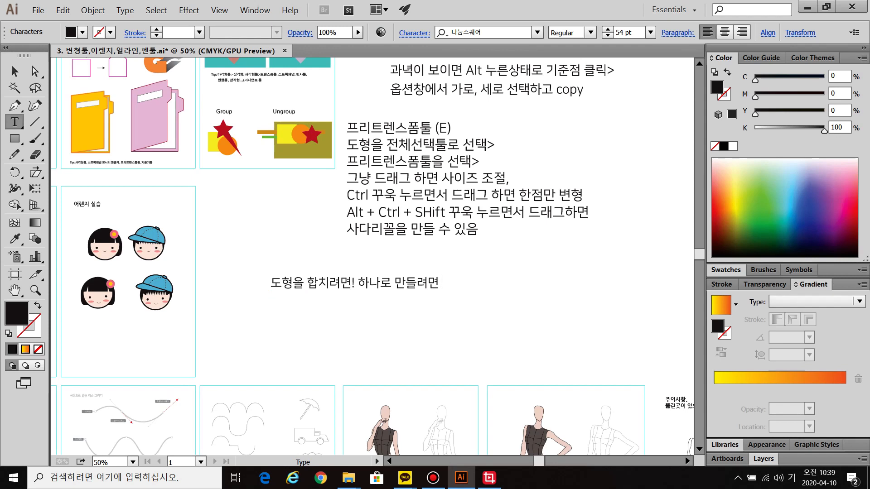
text(메늎)
text(바 윈도우)
text(- 패스파인)
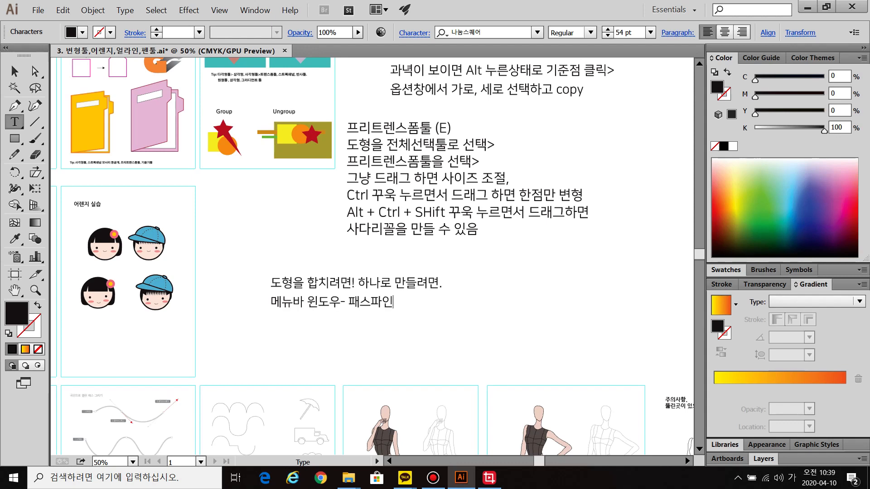
text(더-유나잇)
Move the 패스파인더 note directly under the 프리트렌스폼툴 note, roughly matching its starting edge, and deselect it.
key(Escape)
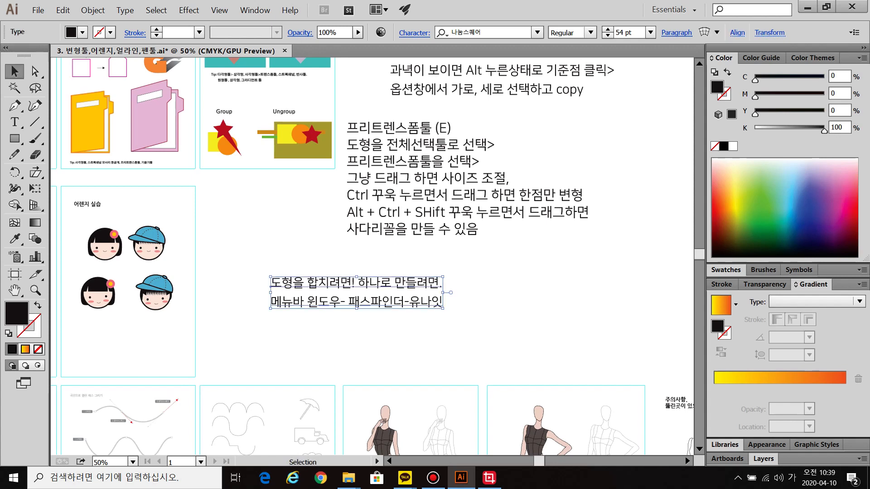
drag(326, 301, 399, 276)
click(313, 312)
Create a text object below the 패스파인더 note with the lines "Ctrl + G 그룹" and "Ctrl + SHIft + G 언그룹".
click(14, 122)
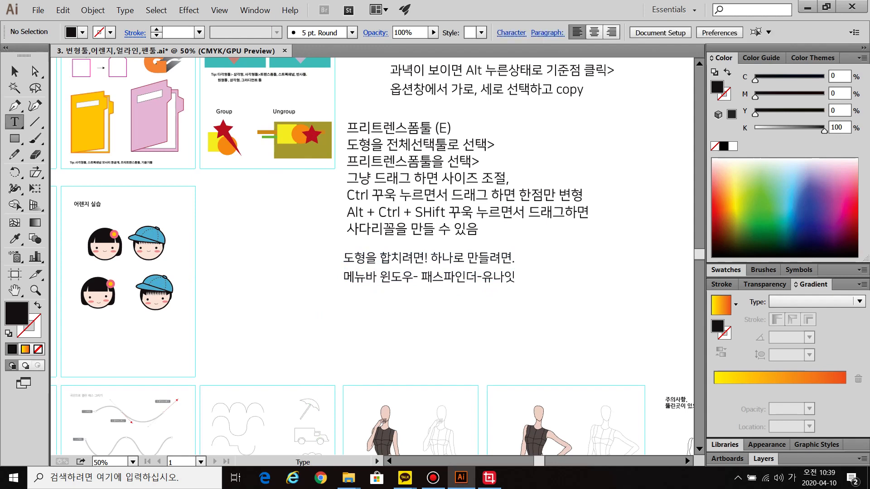
click(311, 317)
key(Hangul)
text(Ctrl + G)
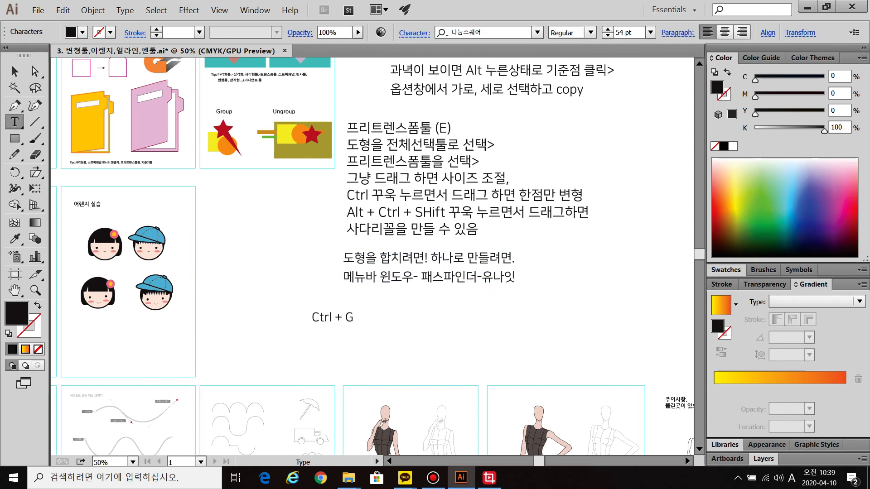
text( 그룹)
key(Return)
key(Hangul)
text(Ct)
text(rl _ S)
text(  + SHIft)
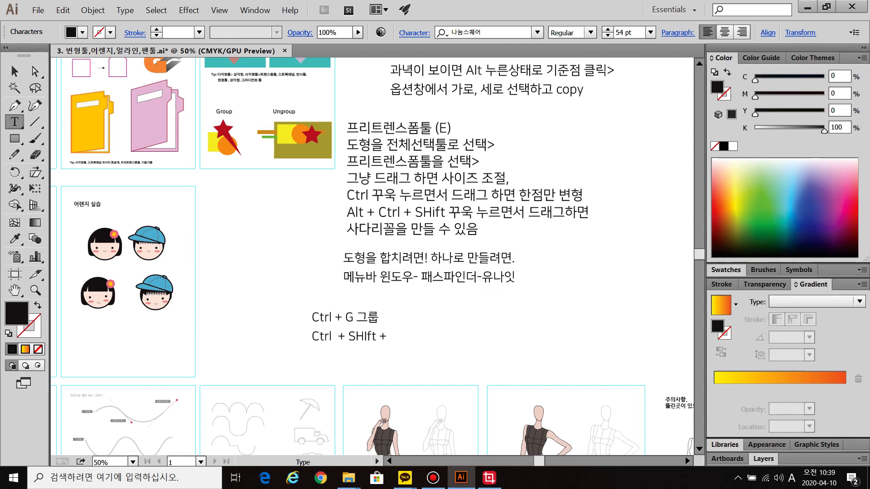
text( + G 언그룹)
key(Return)
Add a third line "Ctrl + Shift + A 선택해제!!!!!!!!!" to the shortcut note and finish editing it.
key(Hangul)
text(Ctrl + Shift + A)
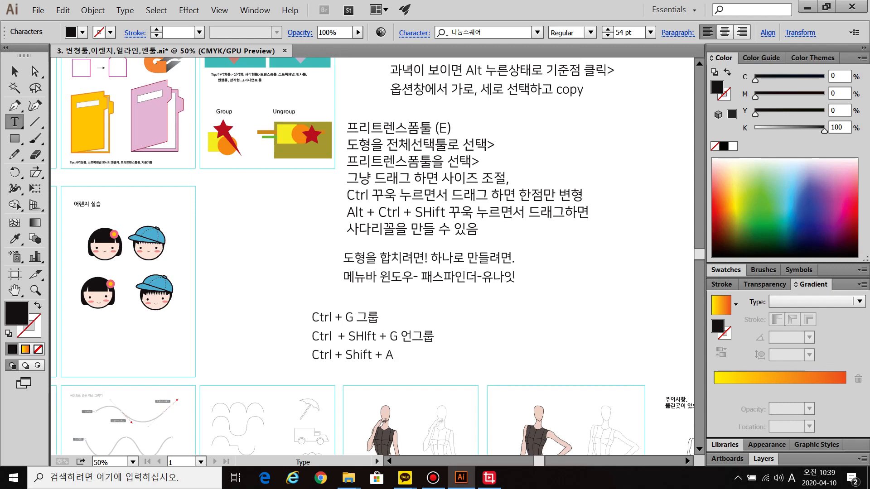
text( 선택해제!!!!!!!!!)
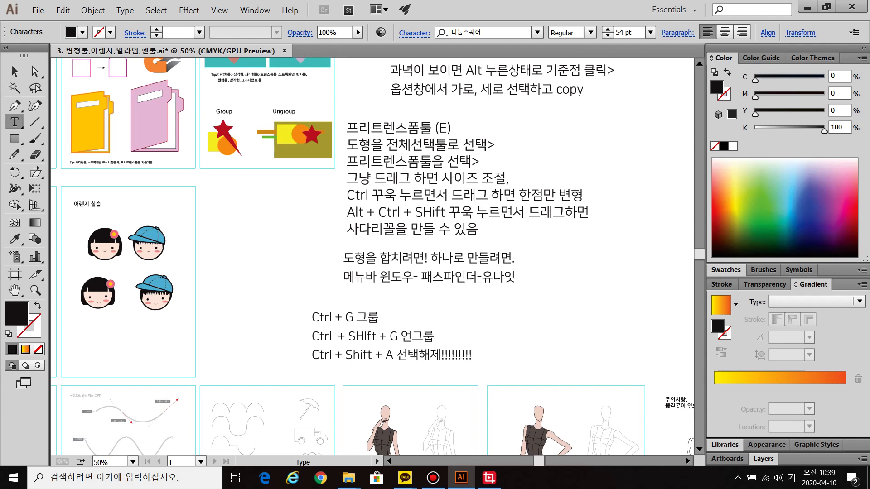
key(Escape)
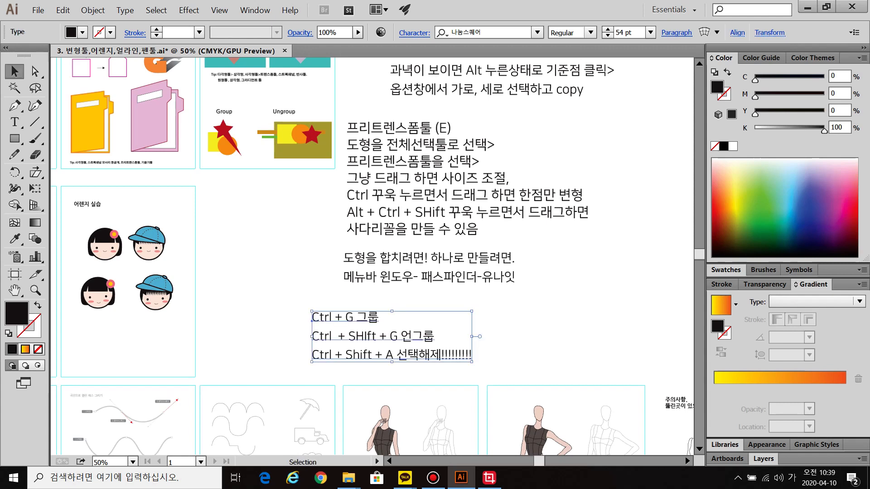
click(15, 122)
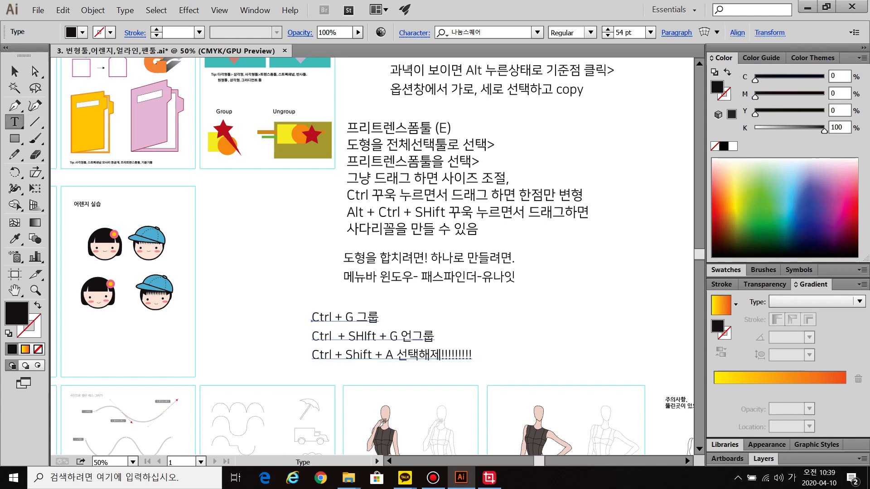
Recolour the third line "Ctrl + Shift + A 선택해제!!!!!!!!!" of the shortcut note red and deselect it.
drag(312, 355, 472, 356)
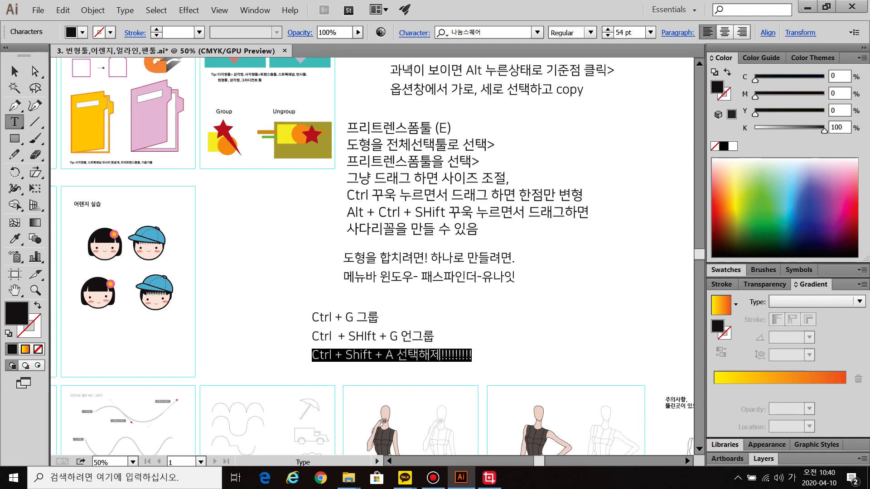
click(718, 199)
click(14, 71)
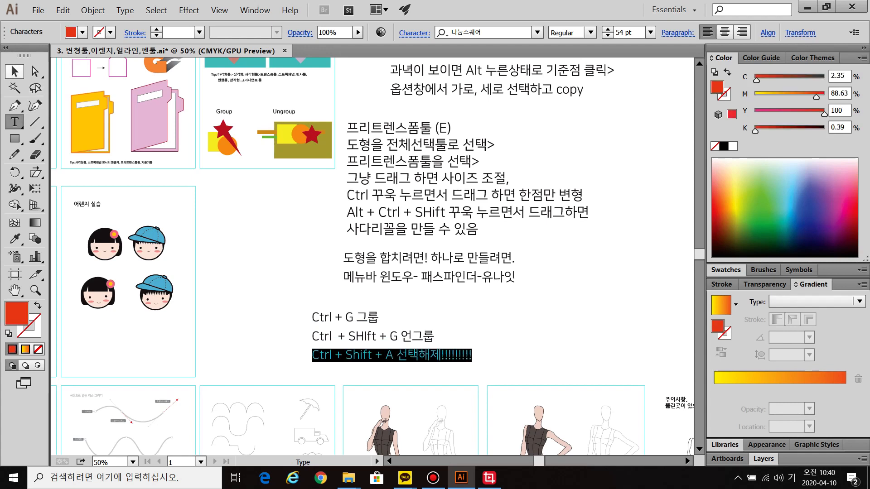
key(ctrl+shift+a)
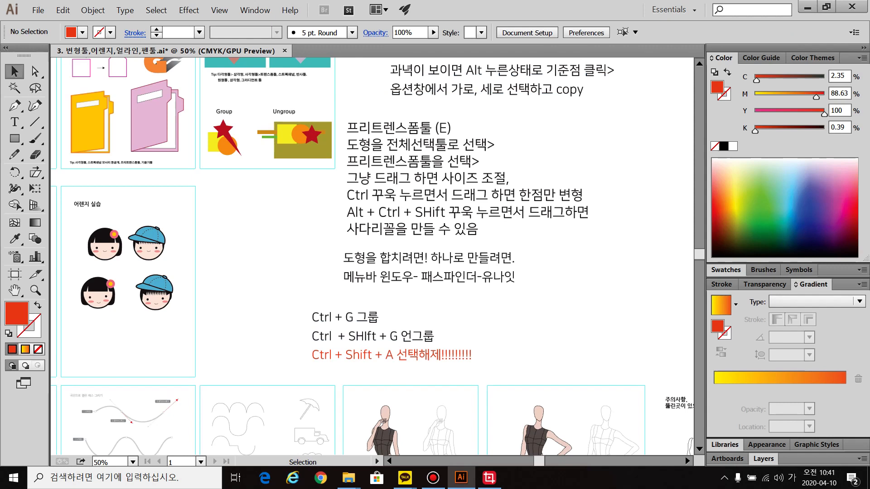
Create a text object beside the 패스파인더 note with the lines "제일앞으로보내기" and "제일 뒤로 보내기는 신중하게 사용.".
key(space)
drag(453, 272, 346, 264)
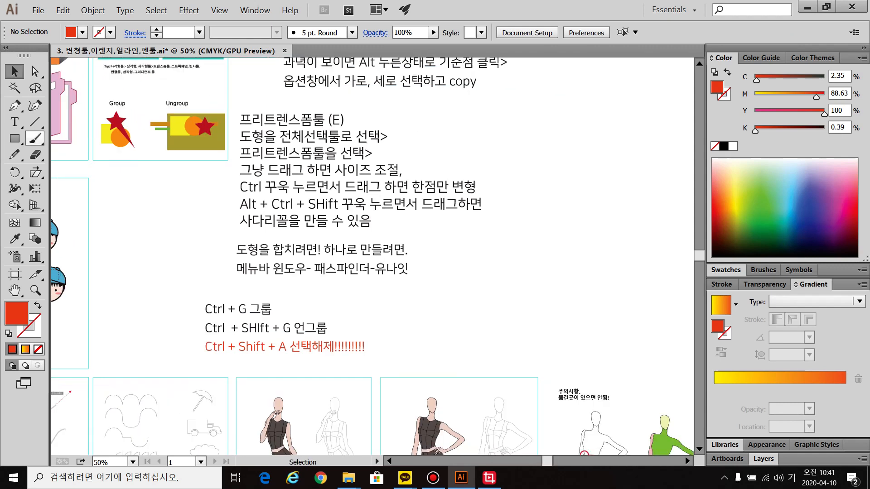
click(15, 122)
click(488, 243)
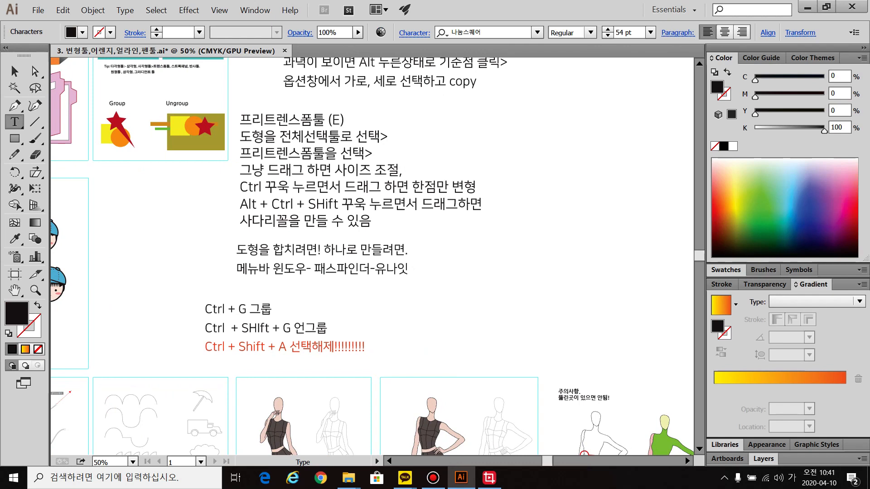
text(제일앞으롬)
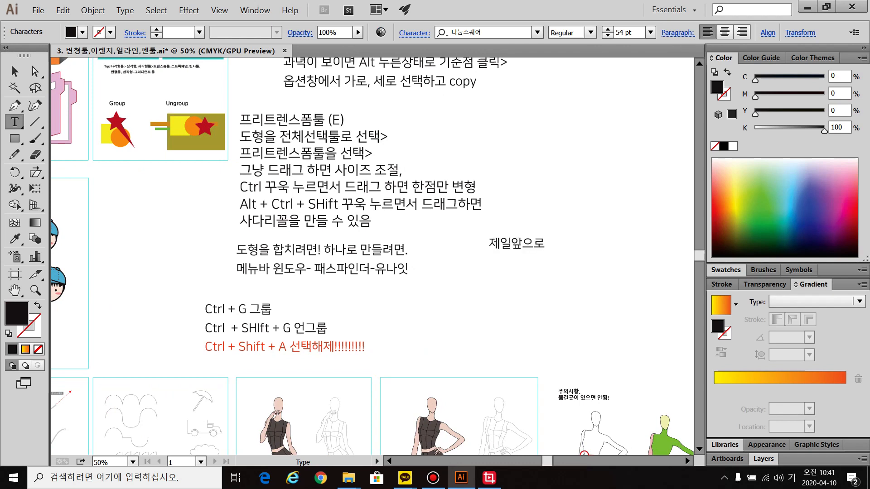
text(보내기)
key(Return)
text(제일)
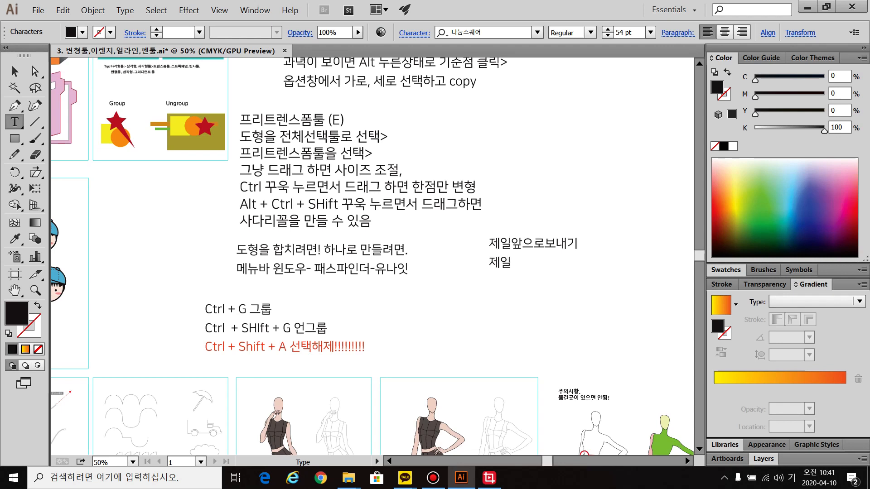
text( 뒤로 보내기는 시ㄴ중하게 사용)
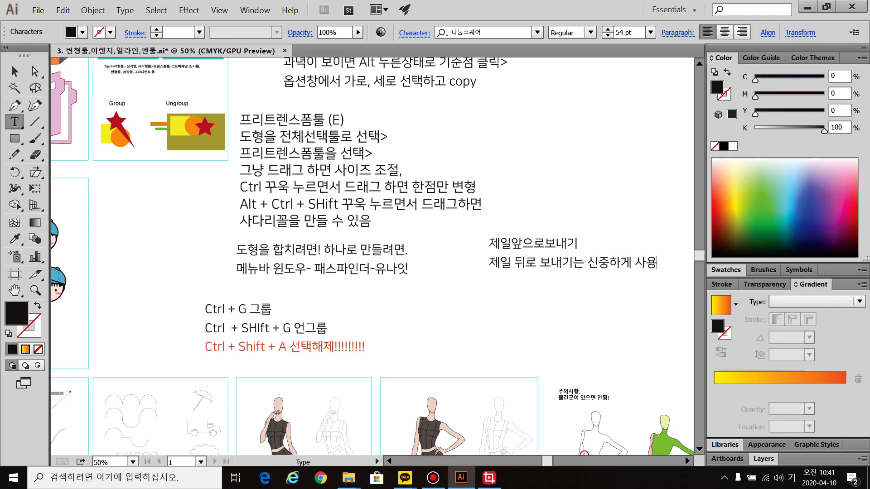
After a blank line, add the lines "Ctrl + ] 한단계 위로" and "Ctrl + [ 한단계 아래로!!!!" to the stacking-order note.
text(Ctrl + ] 한단계 위로)
key(Return)
key(Hangul)
text(Ctrl + [)
key(Hangul)
text(한단계 이아래로!!!!)
key(Return)
Add the closing line "이걸 다다다다다다닥 여러번 사용하는 것 추천!" to the stacking-order note and finish editing it.
text(이걸)
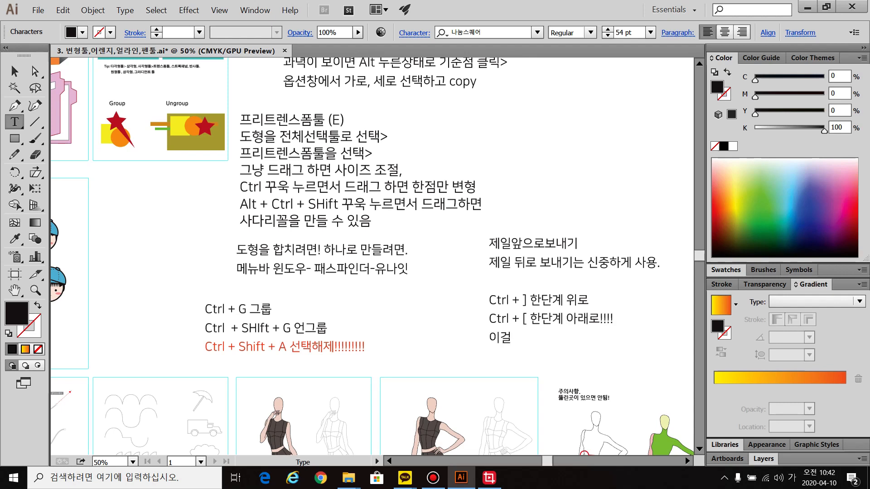
text( 다다다다다다)
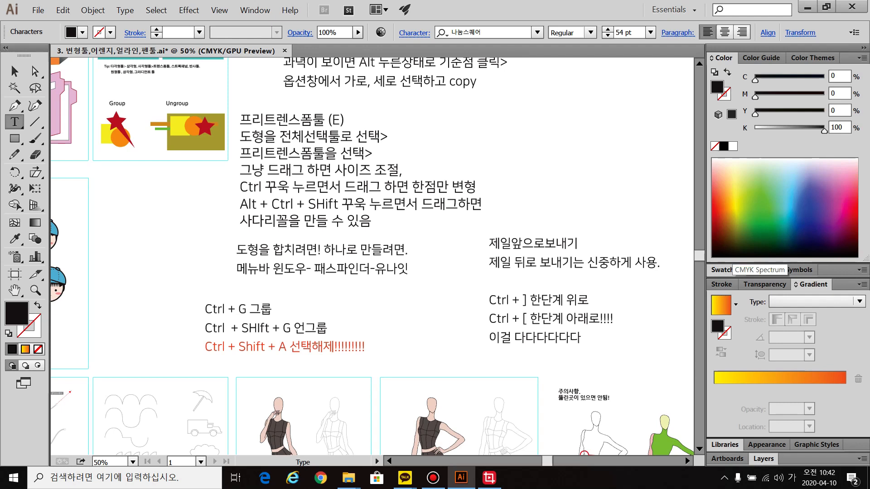
text(닥 여러번 사용하는)
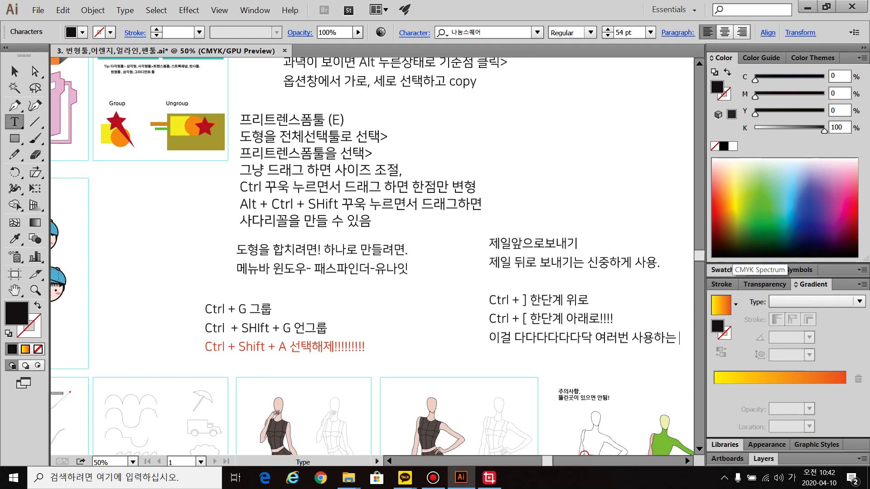
text( 것 추천!)
key(Escape)
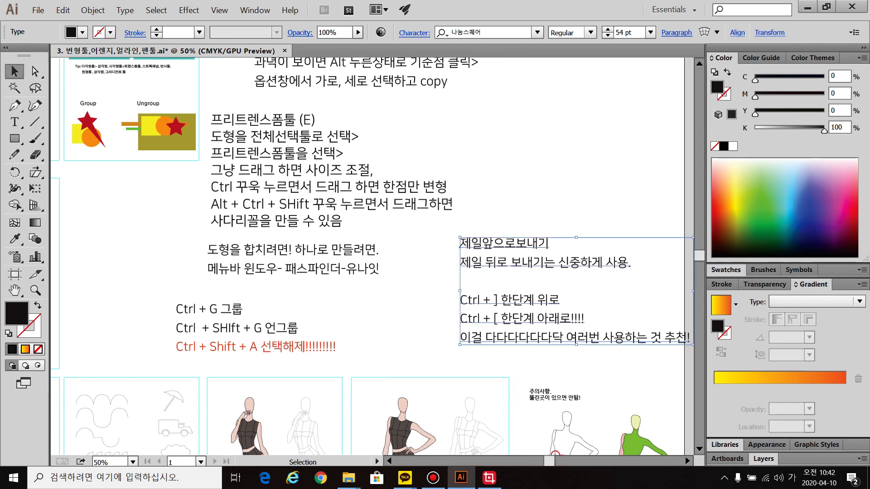
Move the stacking-order note closer to the other notes, roughly level with the 패스파인더 note, and deselect it.
drag(535, 319, 487, 325)
key(ctrl+shift+a)
key(ctrl+minus)
key(ctrl+minus)
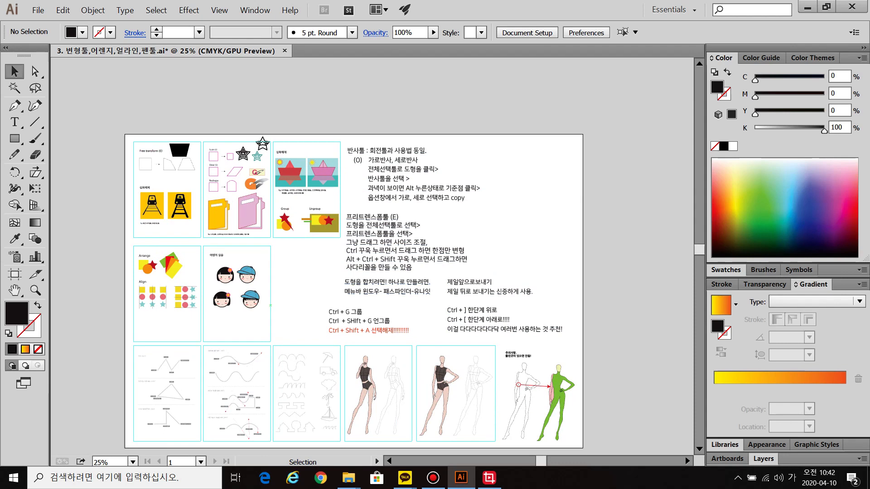
Go to the Align exercise and display the Align panel there.
scroll(152, 309, up, 5)
drag(153, 310, 153, 249)
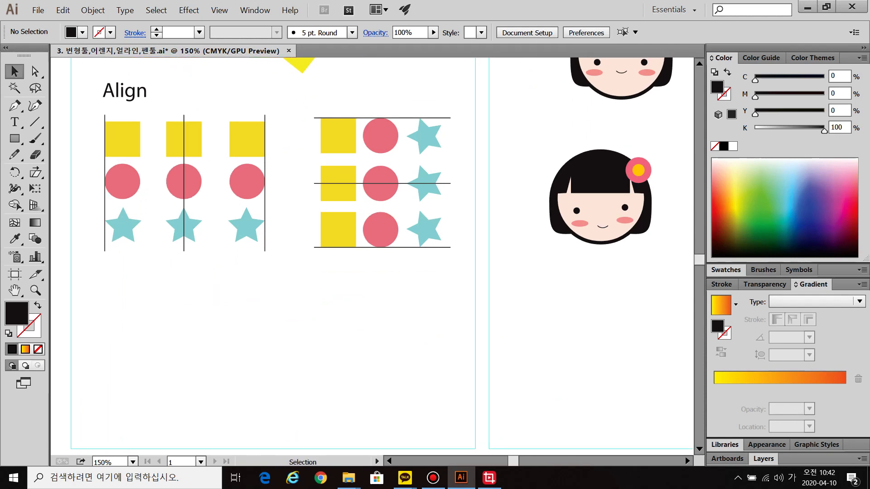
key(shift+F7)
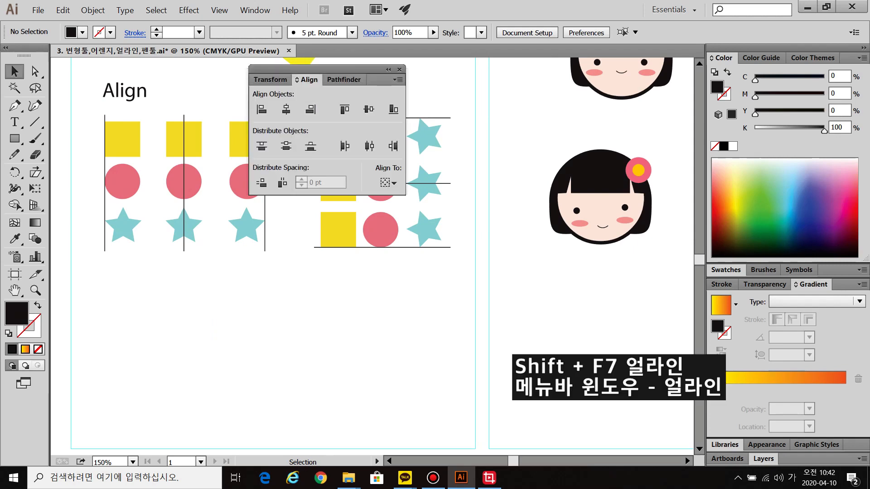
key(shift+F7)
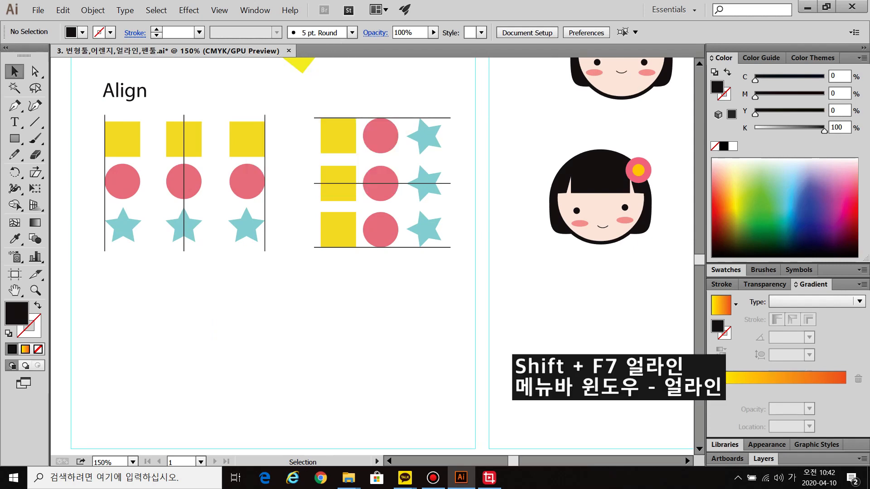
click(255, 10)
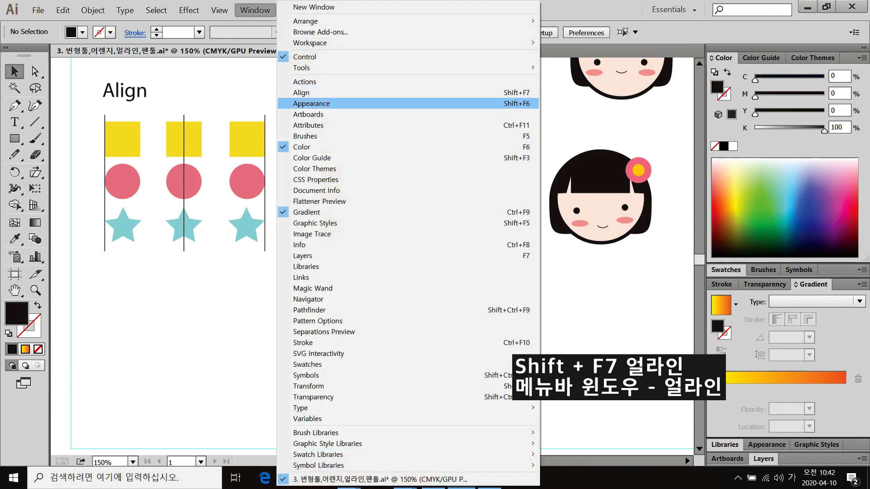
click(518, 92)
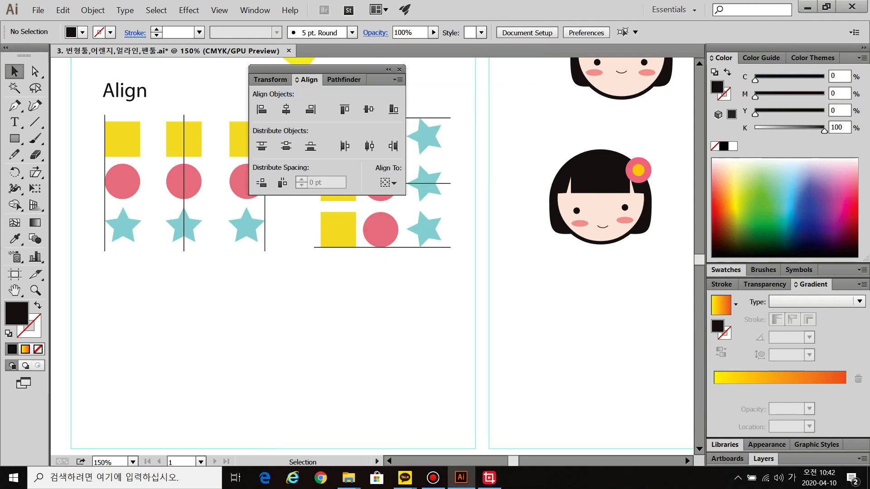
Hide the Align panel's extra options and show them again.
click(398, 80)
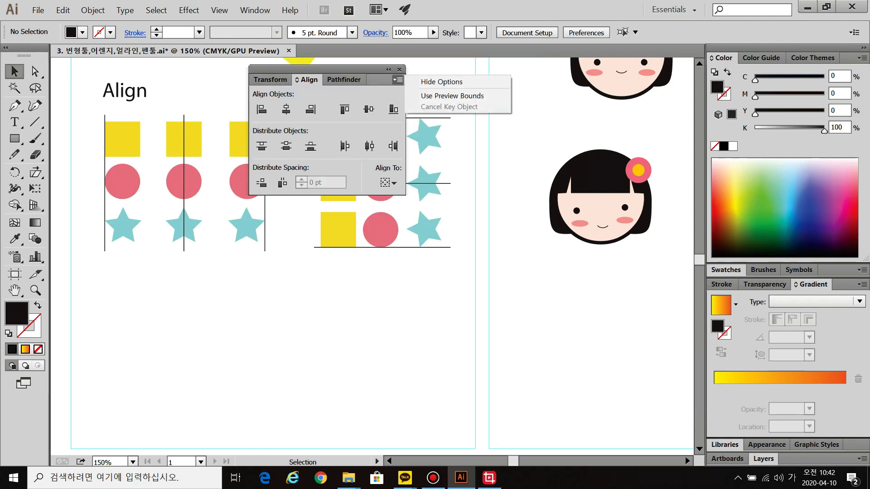
click(435, 81)
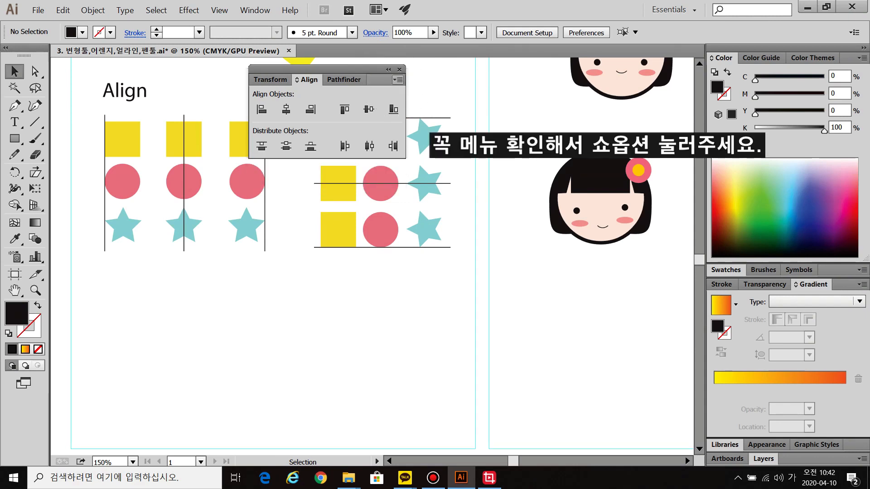
click(398, 80)
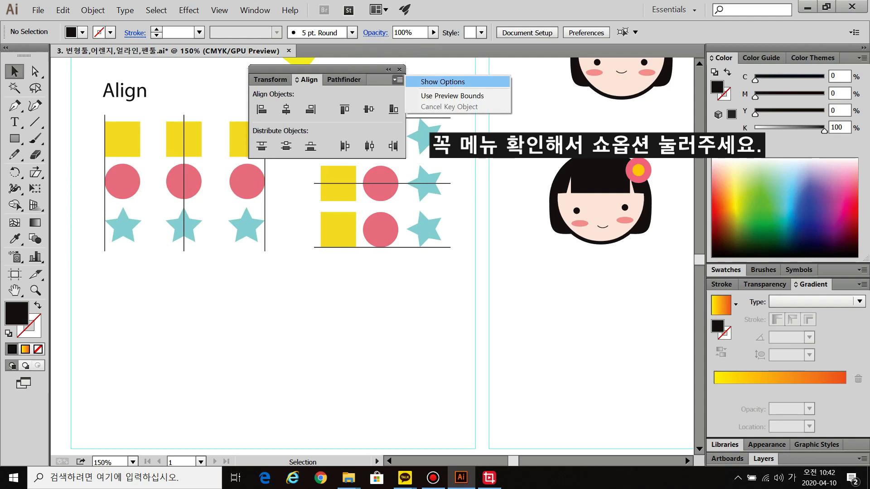
click(443, 82)
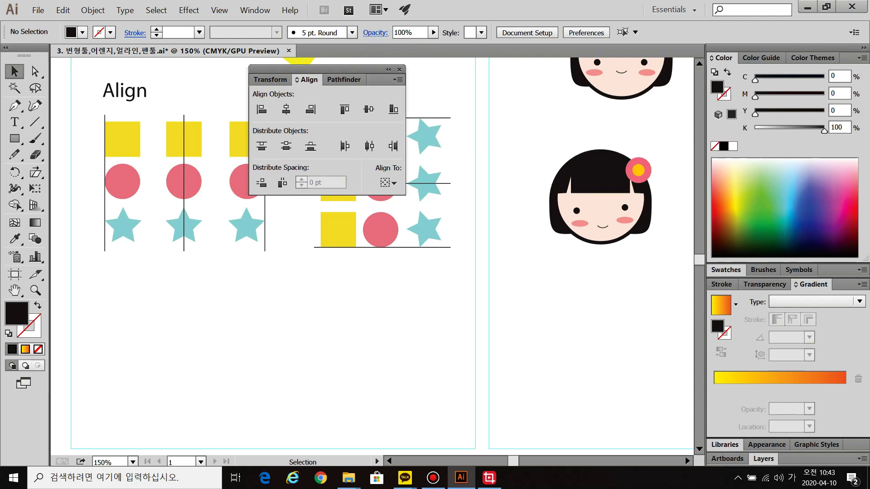
Set the alignment reference to Align to Selection.
click(389, 182)
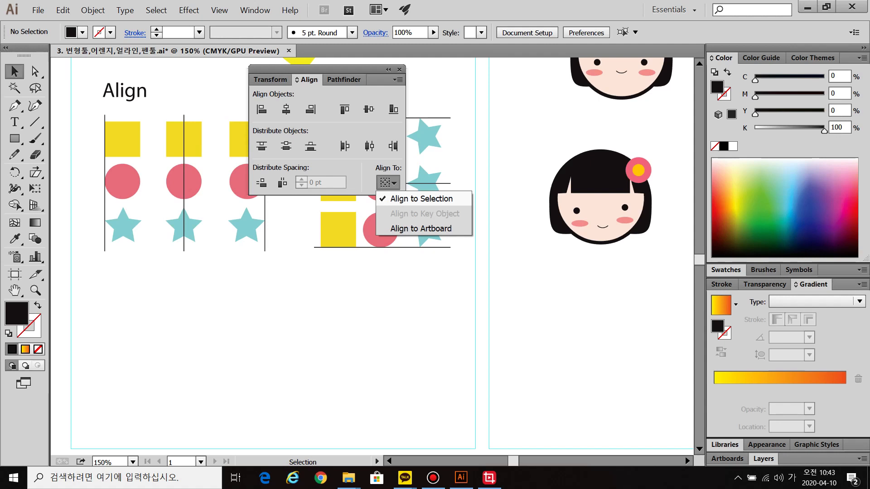
click(421, 198)
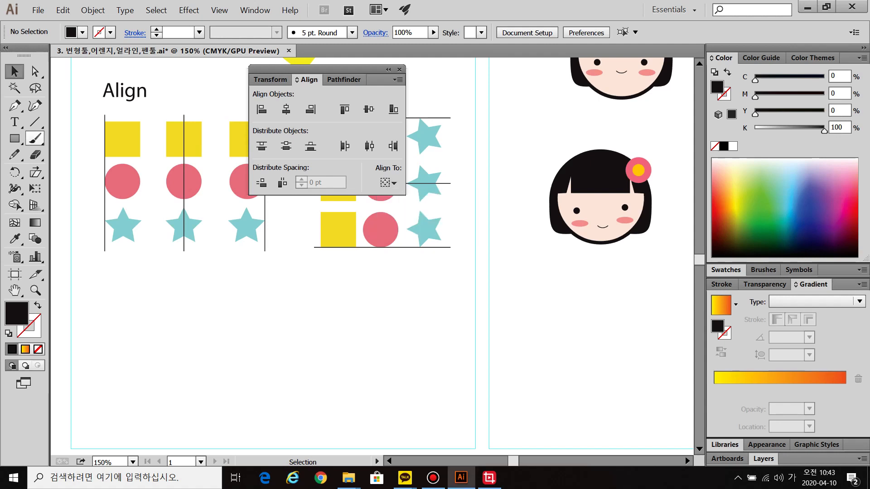
Draw a black square, a small circle and a larger star one below another in the empty area under the Align samples.
click(14, 138)
scroll(621, 204, down, 3)
drag(222, 239, 256, 274)
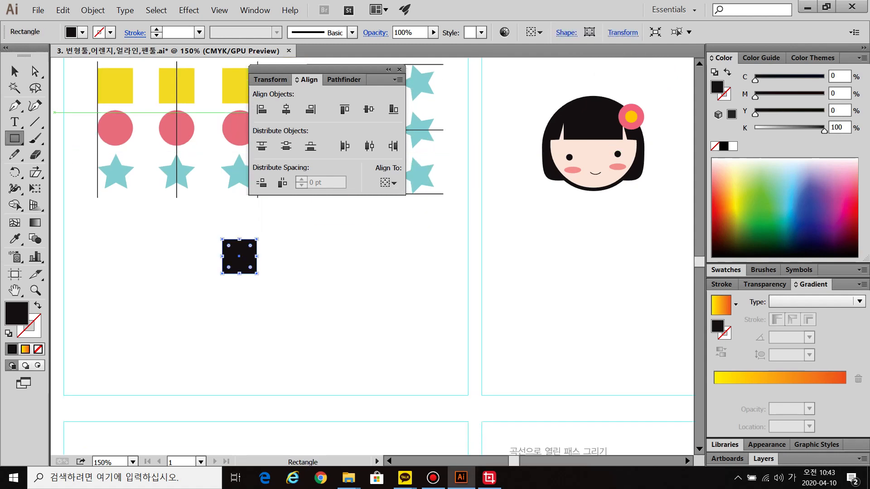
drag(14, 138, 68, 171)
drag(238, 309, 257, 328)
drag(14, 138, 68, 203)
drag(253, 360, 287, 396)
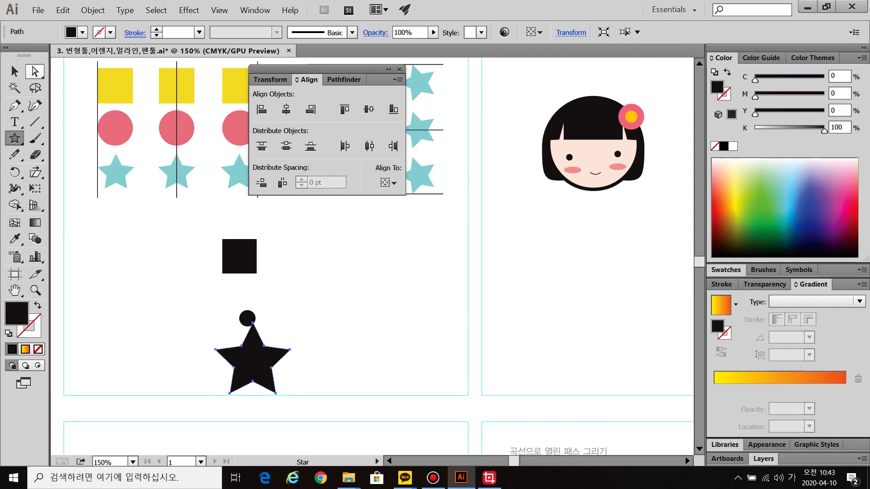
Move the small circle up into the gap between the square and the star.
click(15, 71)
click(317, 295)
drag(247, 318, 258, 284)
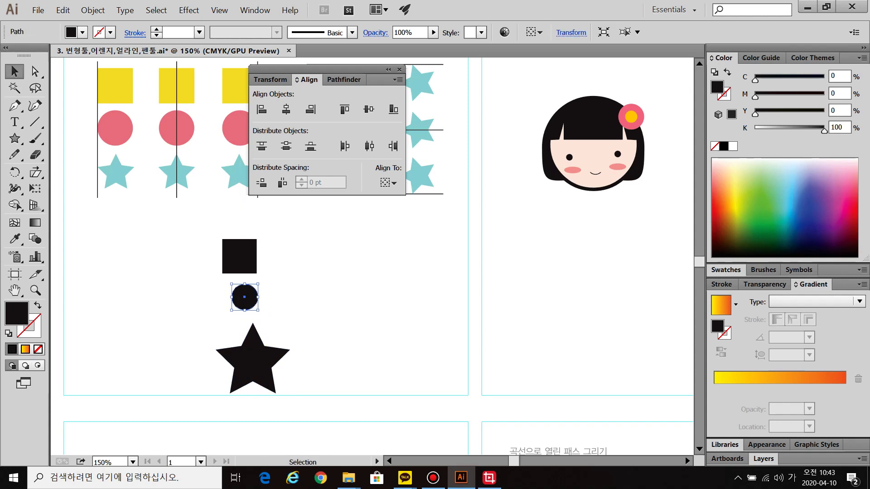
Fill the circle with orange, the star with green and the square with pink.
click(721, 216)
click(254, 359)
click(716, 207)
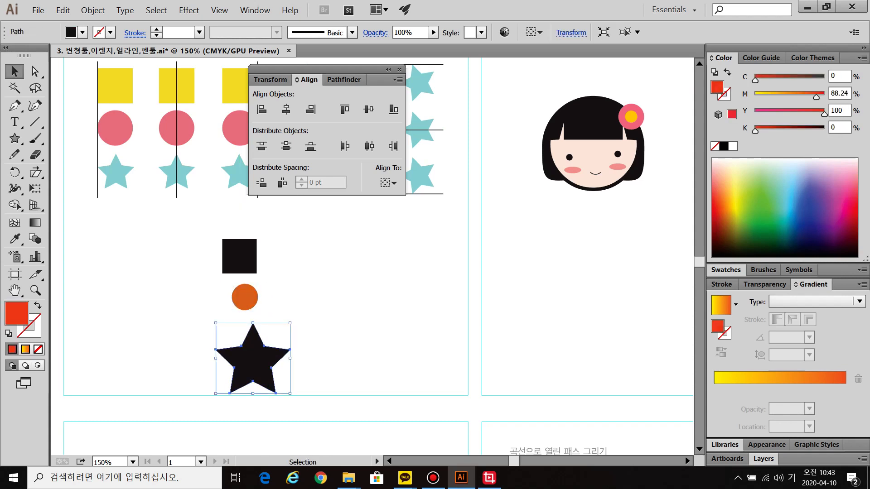
click(761, 194)
click(239, 256)
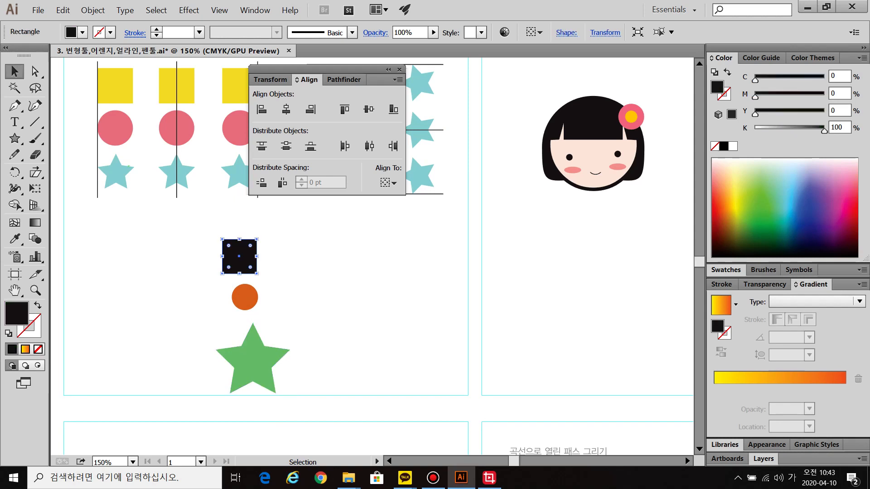
click(846, 194)
Select the square, circle and star together and align them horizontally by left edges, by centres, and finally by right edges.
click(224, 239)
drag(224, 230, 290, 394)
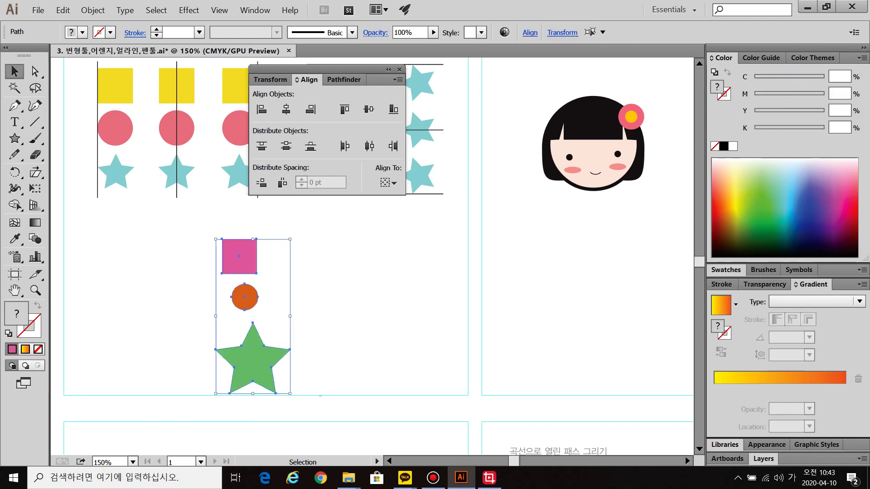
click(261, 109)
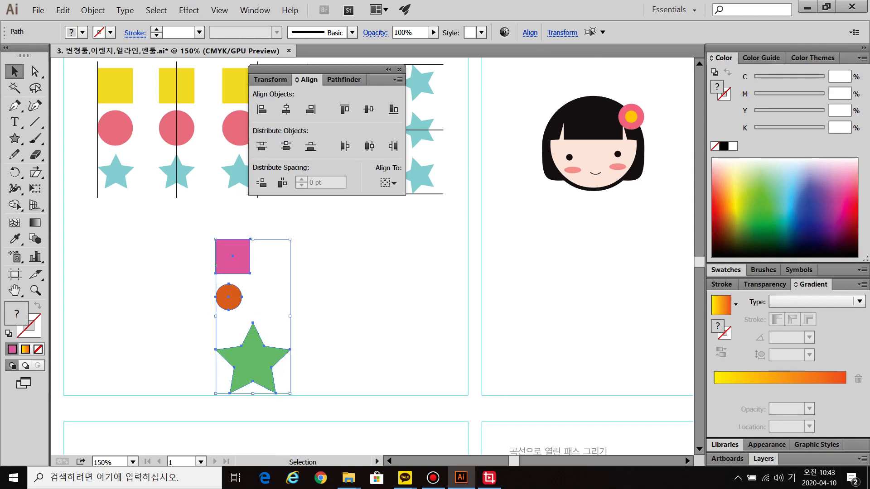
click(286, 110)
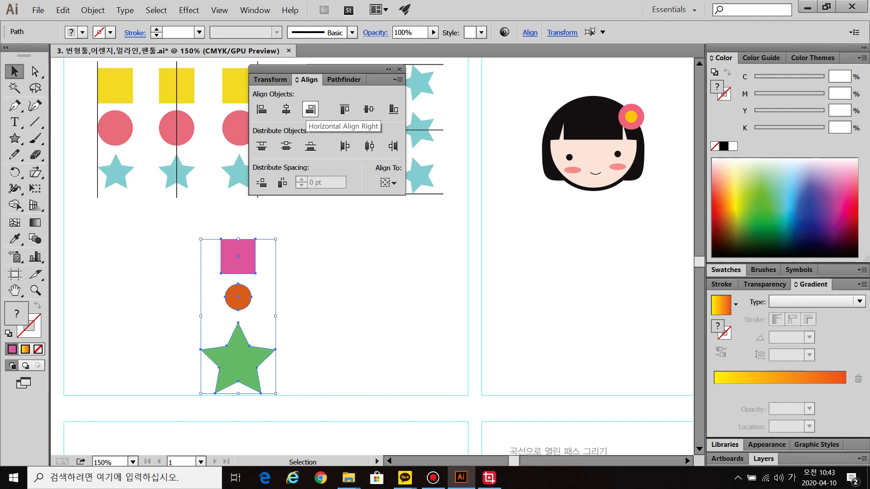
click(311, 109)
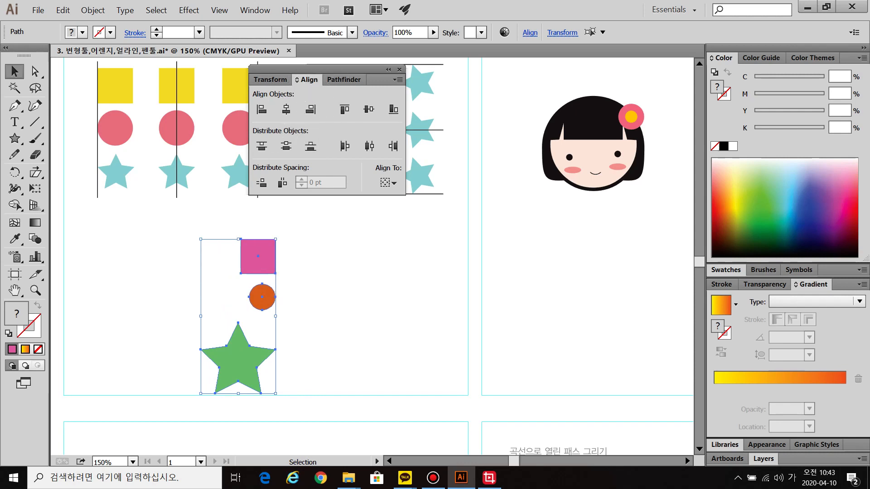
Set the alignment reference to the artboard and align the square, circle and star to its left edge, then to its horizontal centre.
click(387, 183)
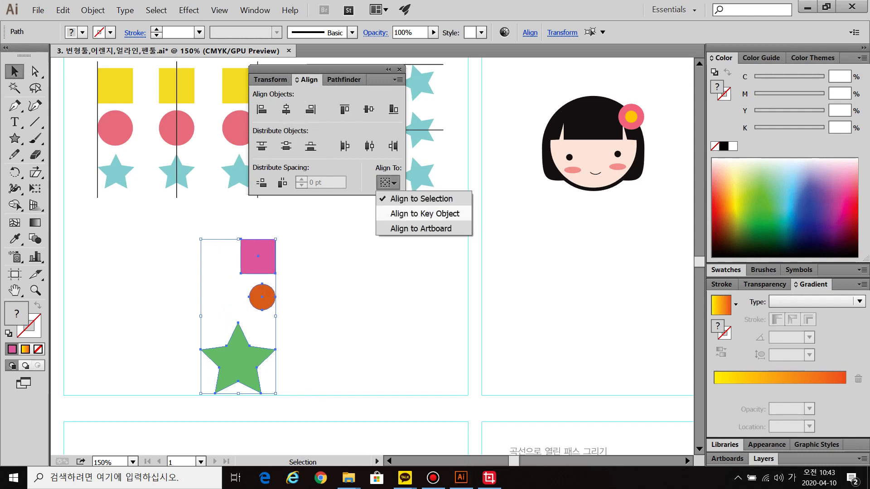
click(400, 228)
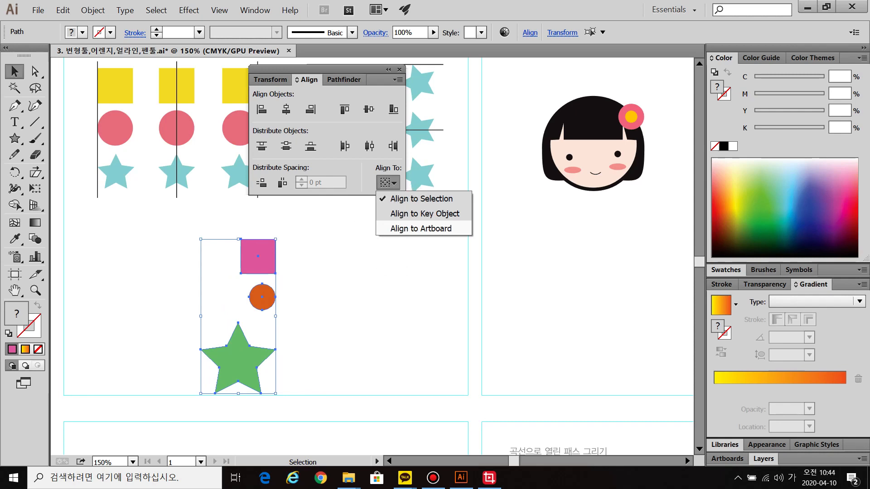
drag(194, 223, 354, 390)
click(261, 109)
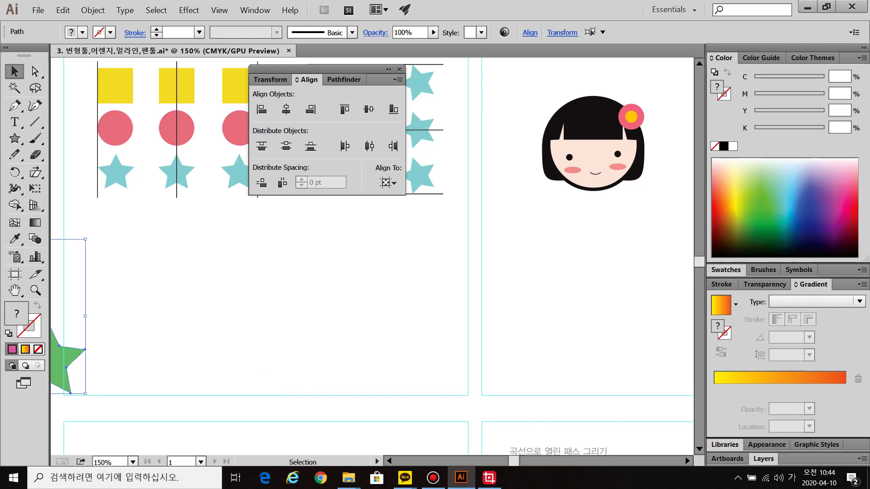
scroll(316, 297, down, 3)
key(ctrl)
key(ctrl)
scroll(233, 317, up, 4)
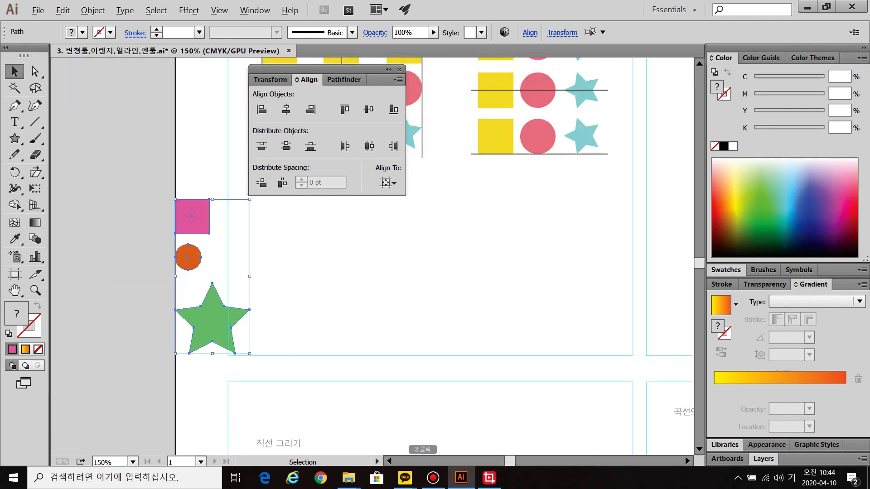
click(286, 109)
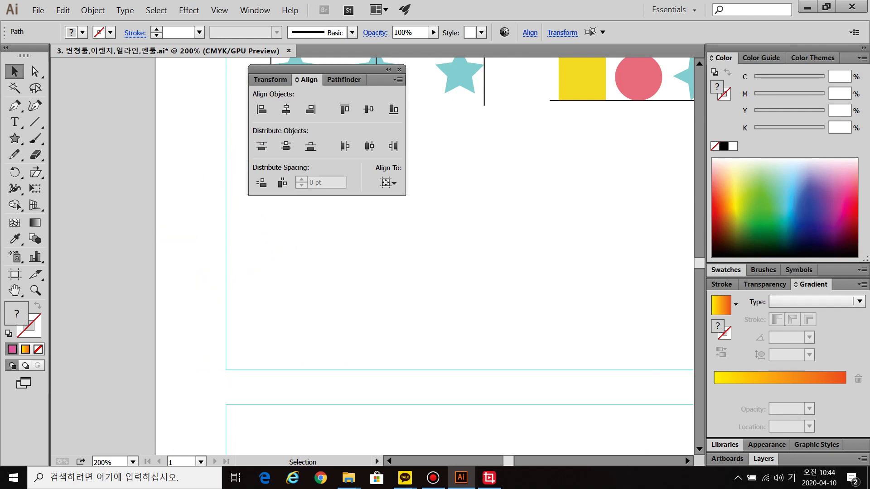
scroll(361, 312, down, 7)
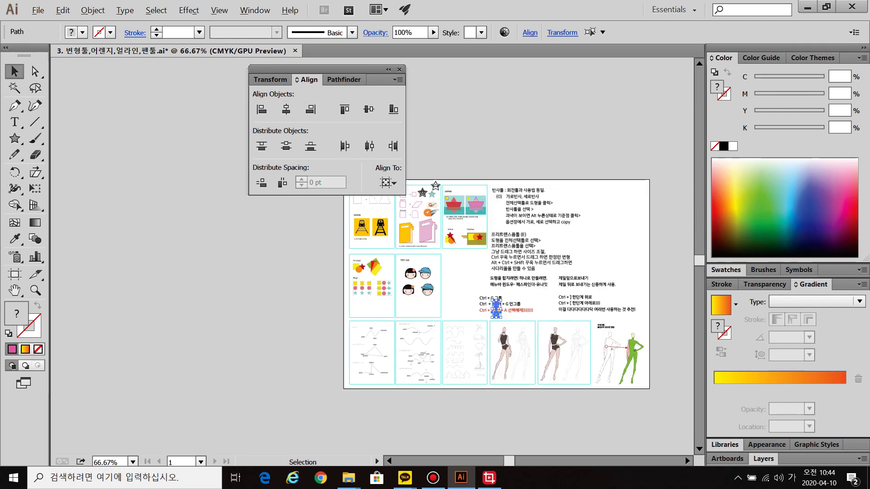
Set the alignment reference back to the selection and move the three shapes back to the empty area under the Align samples.
key(ctrl)
click(387, 183)
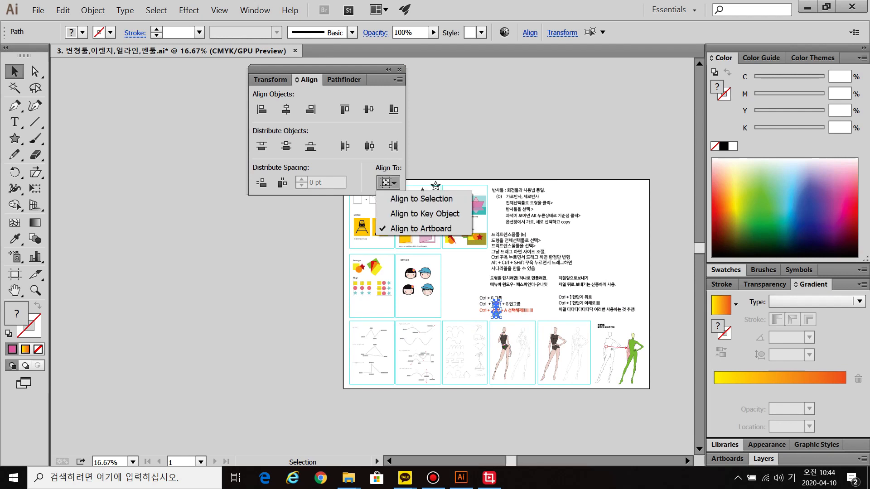
click(408, 196)
key(ctrl)
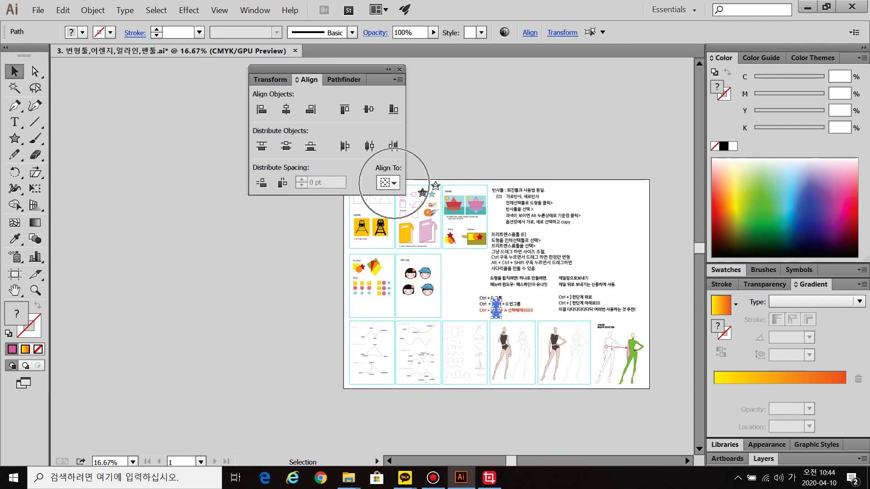
drag(497, 315, 373, 316)
scroll(374, 315, up, 5)
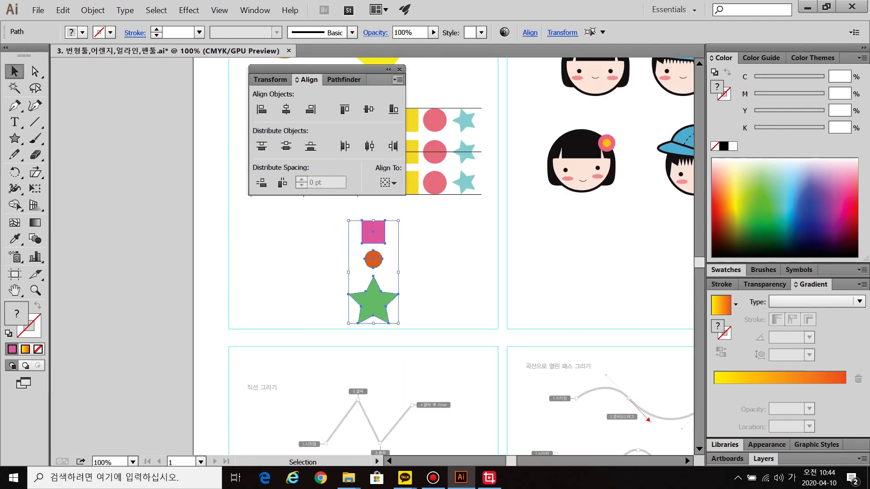
click(447, 267)
drag(447, 268, 450, 330)
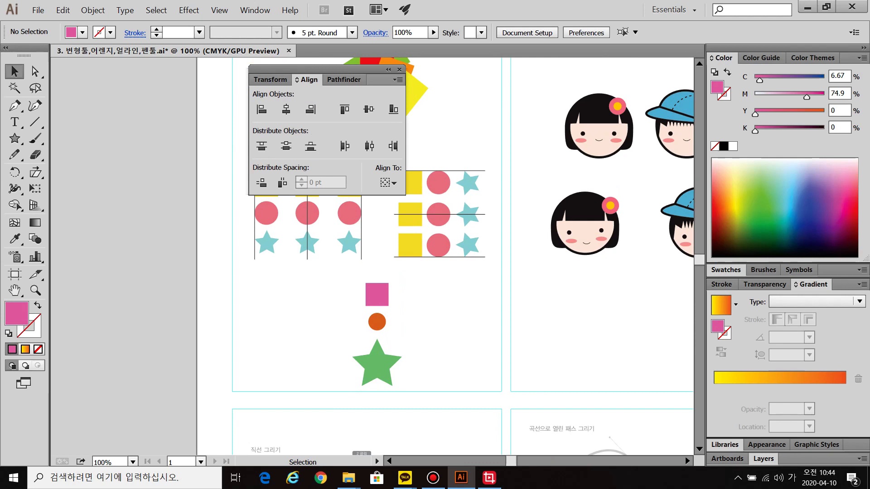
Draw a vertical line with a black stroke and no fill beside the column of shapes, spanning its full height.
click(35, 122)
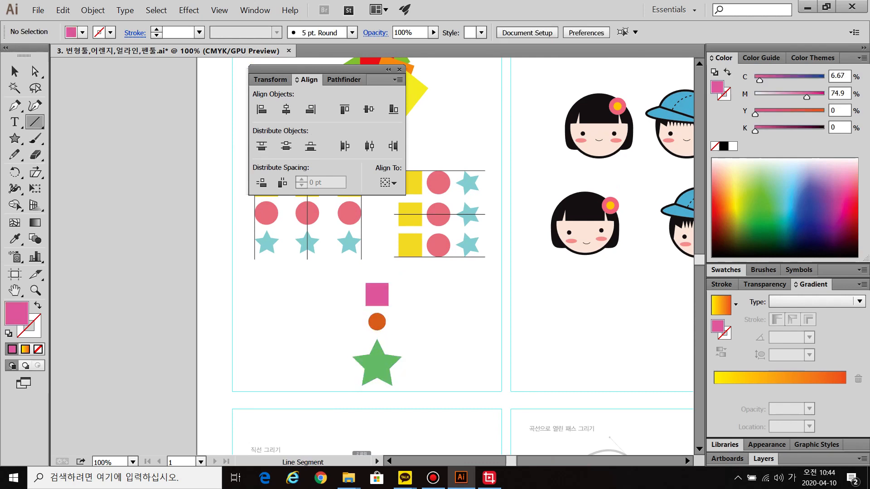
click(38, 306)
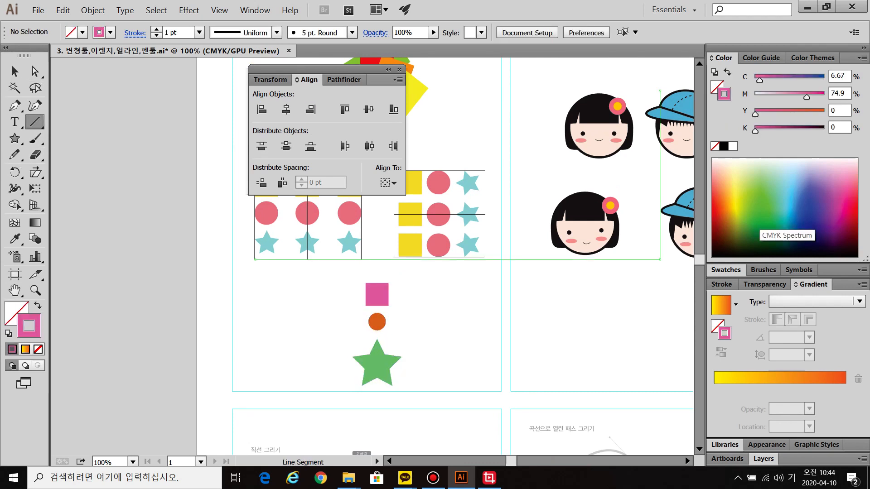
click(723, 146)
drag(347, 280, 347, 385)
click(14, 71)
click(318, 290)
ctrl+click(351, 289)
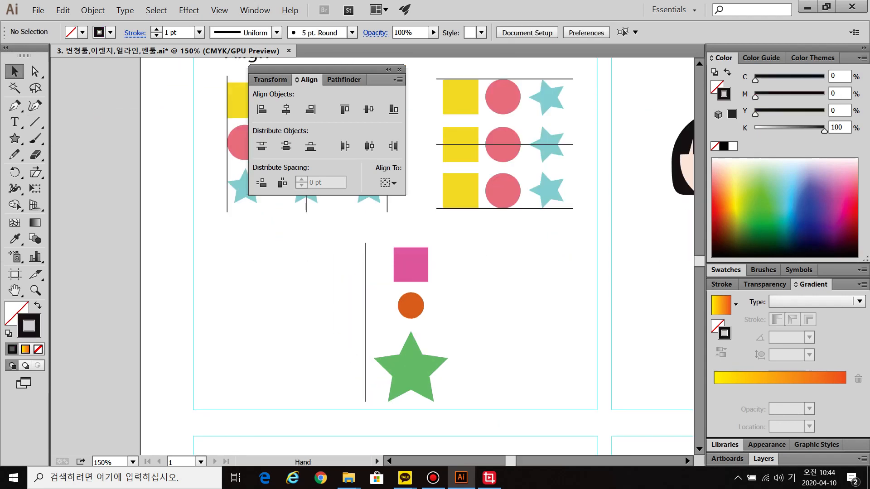
Select the line with the three shapes and align them horizontally by left edges, by centres, and finally by right edges.
drag(307, 254, 435, 358)
click(262, 109)
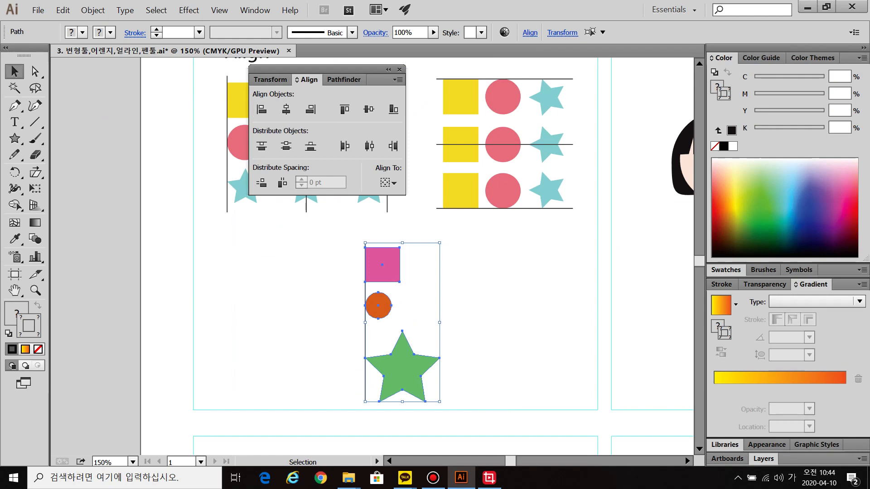
click(317, 290)
drag(341, 238, 465, 407)
click(286, 109)
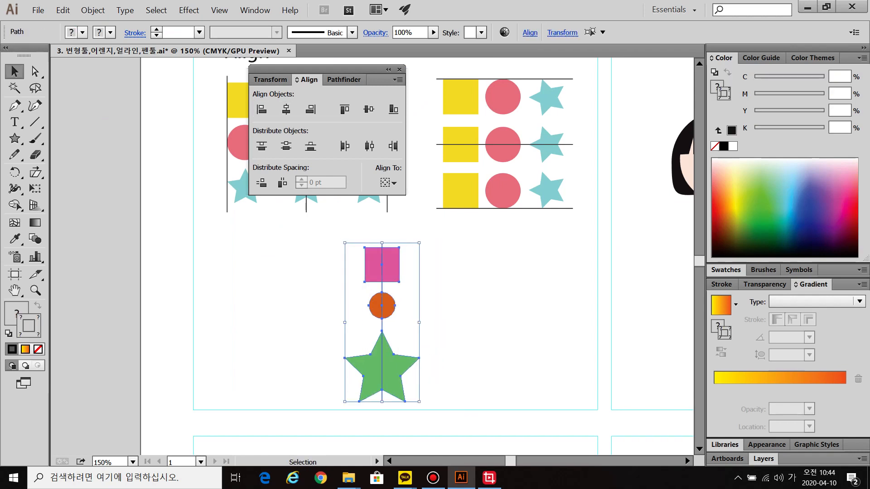
key(ctrl+shift+a)
drag(314, 262, 421, 403)
click(310, 109)
key(ctrl+shift+a)
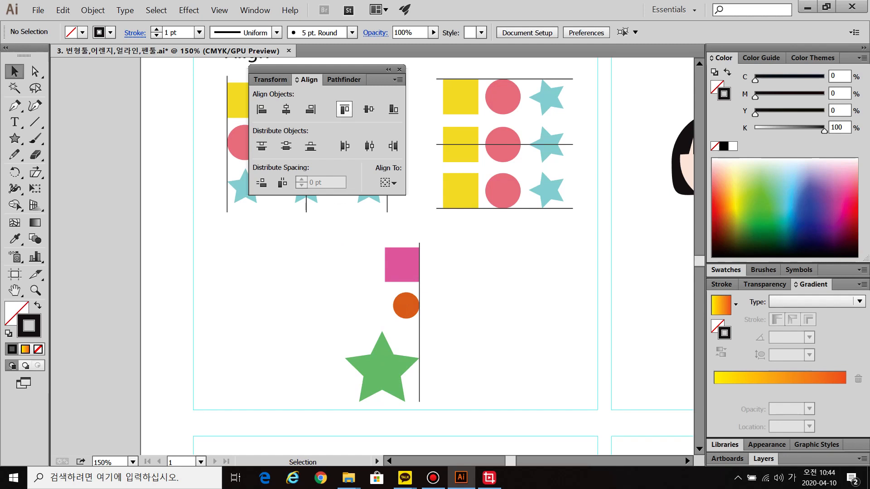
Select the line with the three shapes and align them vertically by their top edges.
drag(322, 240, 426, 403)
click(344, 109)
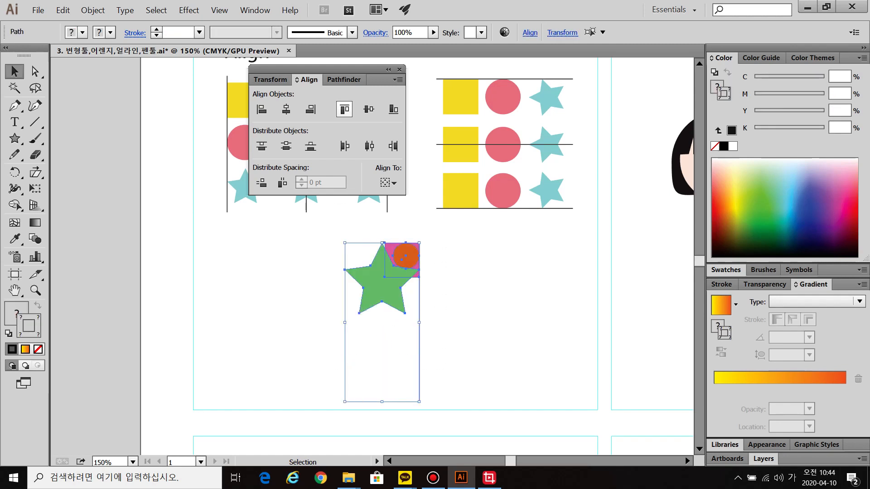
key(ctrl+shift+a)
scroll(415, 246, up, 5)
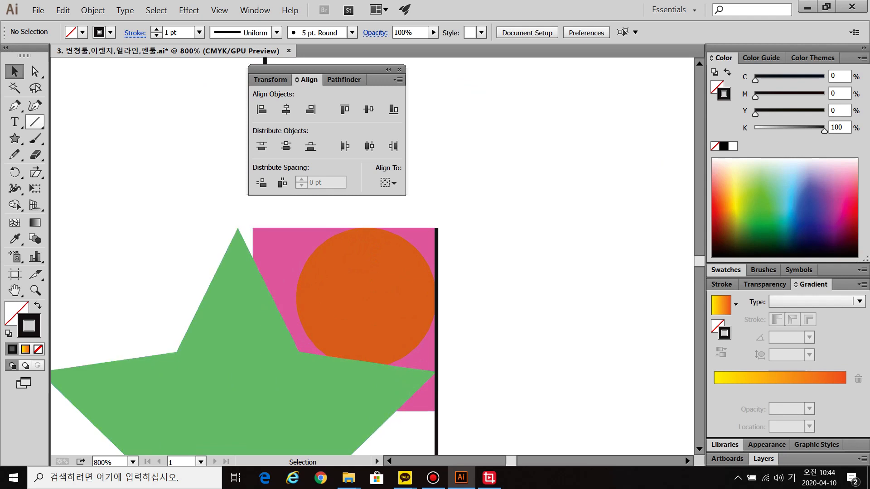
click(35, 122)
drag(180, 227, 632, 227)
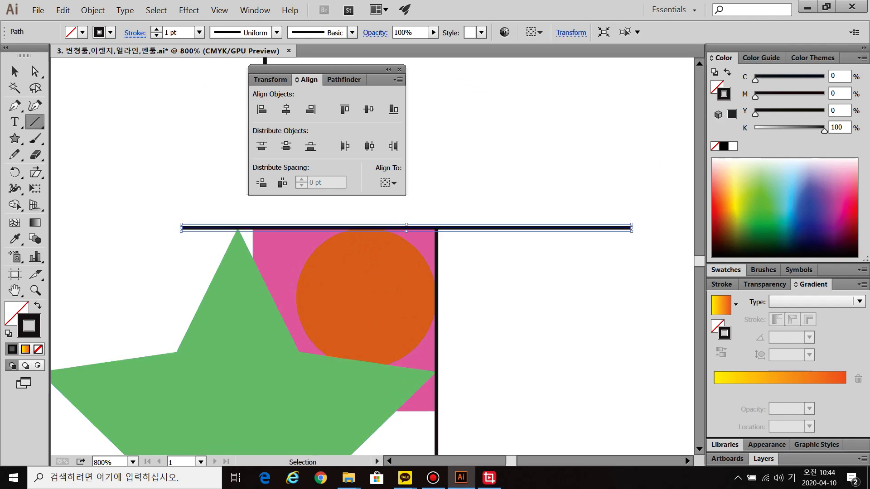
key(v)
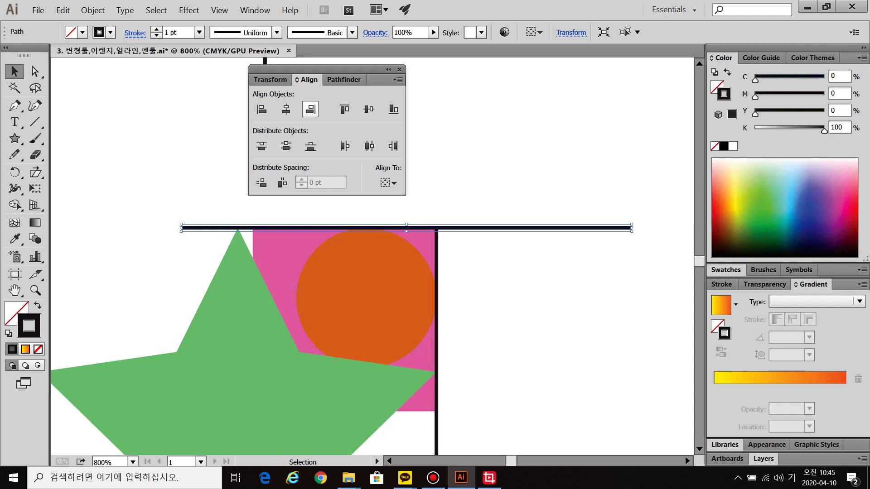
scroll(583, 217, down, 2)
scroll(401, 395, down, 3)
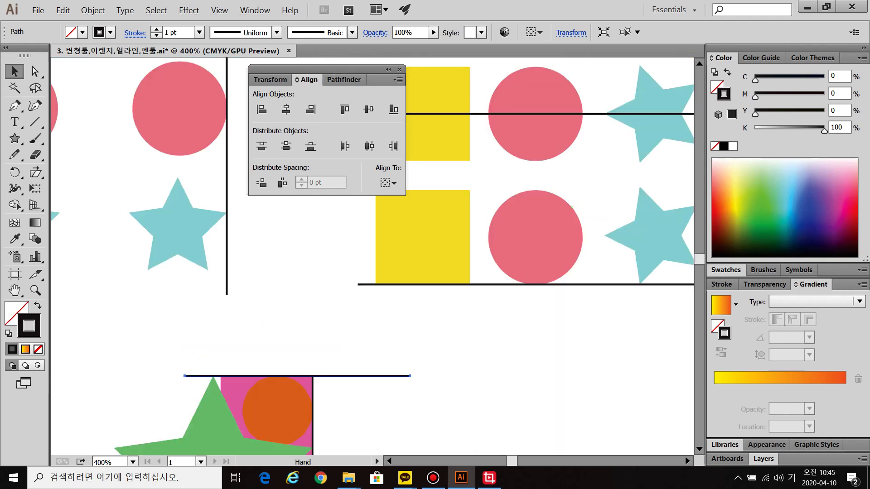
click(489, 353)
click(465, 331)
key(Delete)
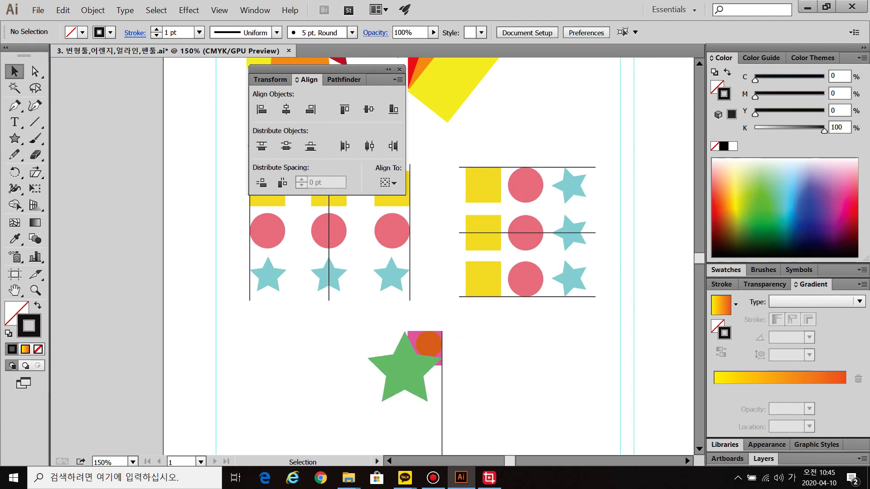
Move the star and circle down off the square, and rotate all shapes with the line a quarter turn counterclockwise into a row.
drag(405, 370, 418, 417)
drag(429, 344, 412, 382)
drag(354, 334, 410, 398)
drag(458, 328, 313, 366)
drag(398, 363, 374, 317)
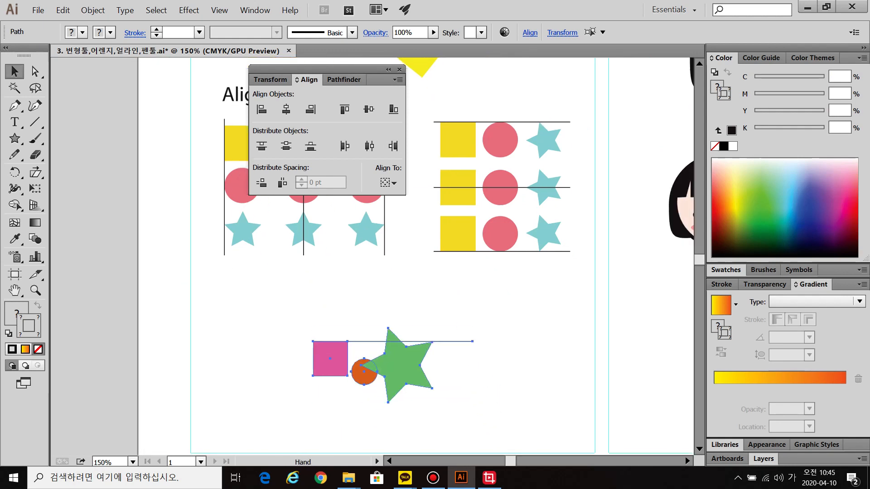
Space the circle and star out to the right of the square so the three shapes stand apart in a row.
drag(400, 366, 511, 353)
click(435, 406)
drag(364, 358, 405, 358)
click(458, 405)
drag(549, 351, 459, 351)
click(376, 301)
Select the horizontal line with the three shapes and align them vertically by top edges, by centres, and finally by bottom edges.
drag(294, 314, 478, 373)
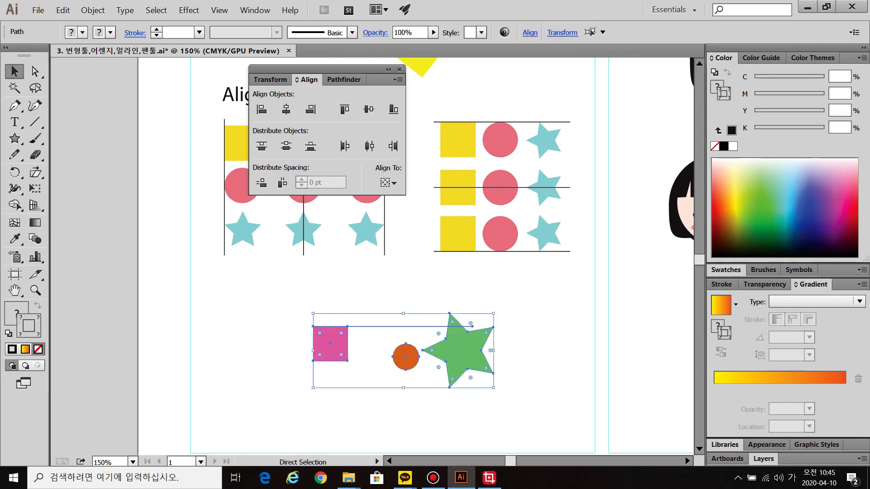
click(344, 109)
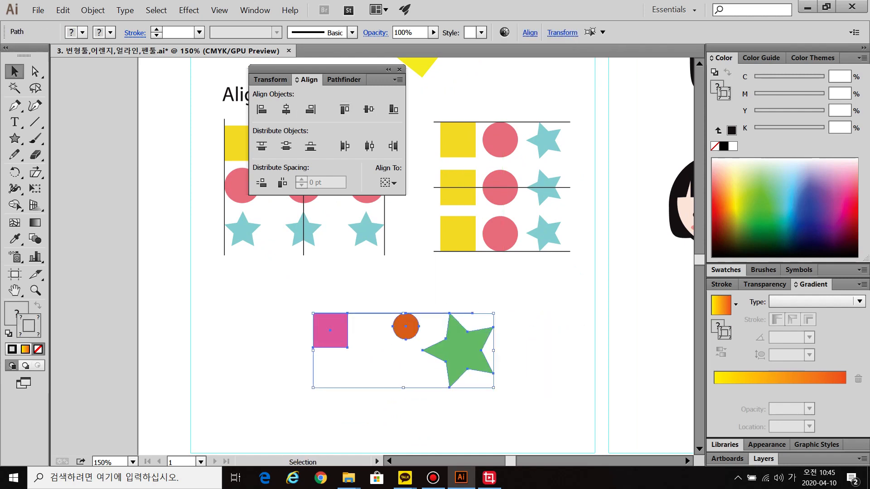
key(ctrl+shift+a)
drag(299, 305, 495, 390)
click(368, 110)
key(ctrl+shift+a)
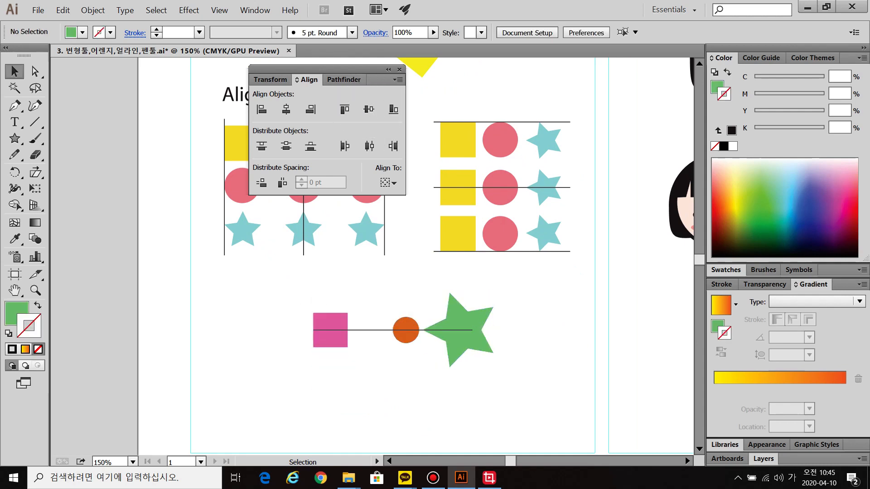
drag(299, 305, 495, 390)
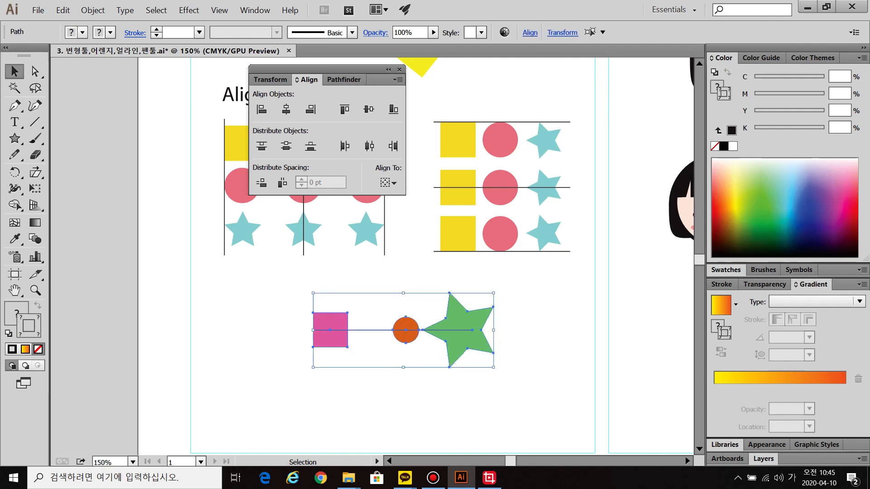
click(393, 109)
key(ctrl+shift+a)
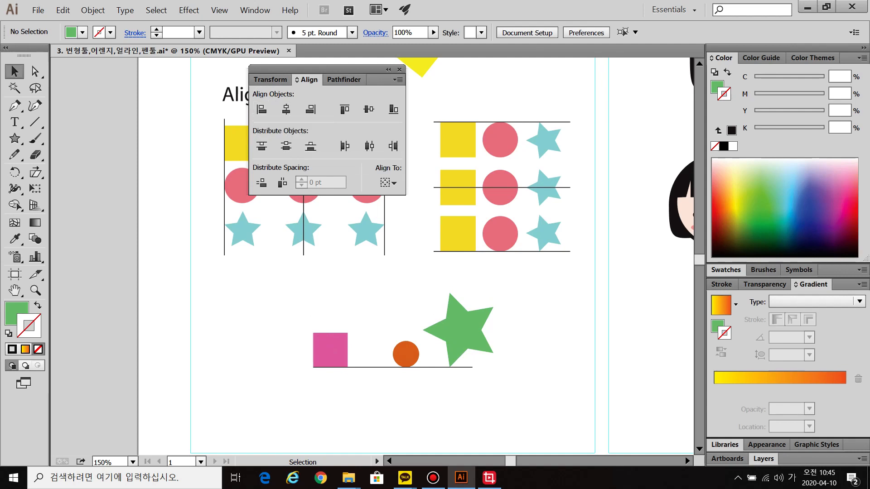
Try Vertical Distribute Top on the square, star and line, and delete all the practice shapes.
click(262, 145)
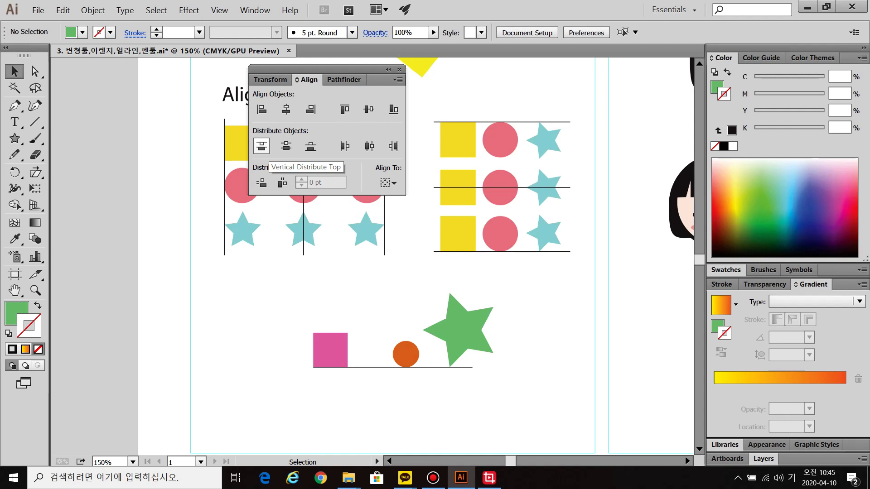
drag(302, 310, 582, 370)
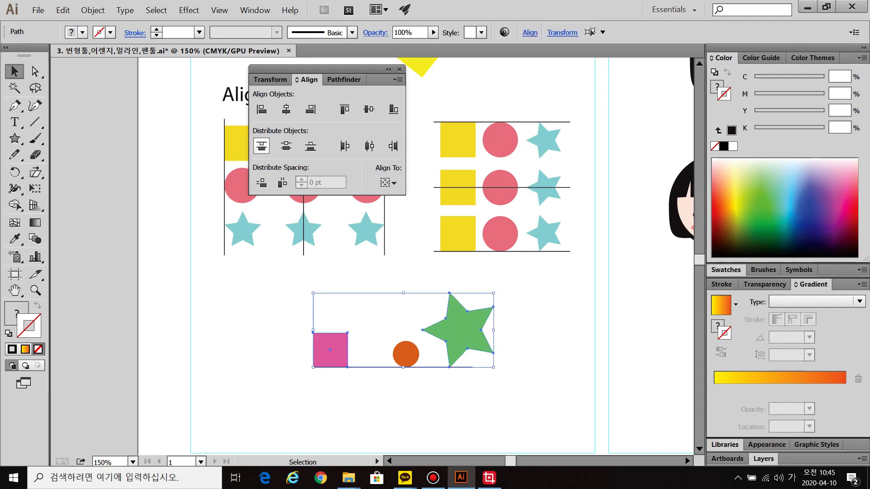
click(261, 146)
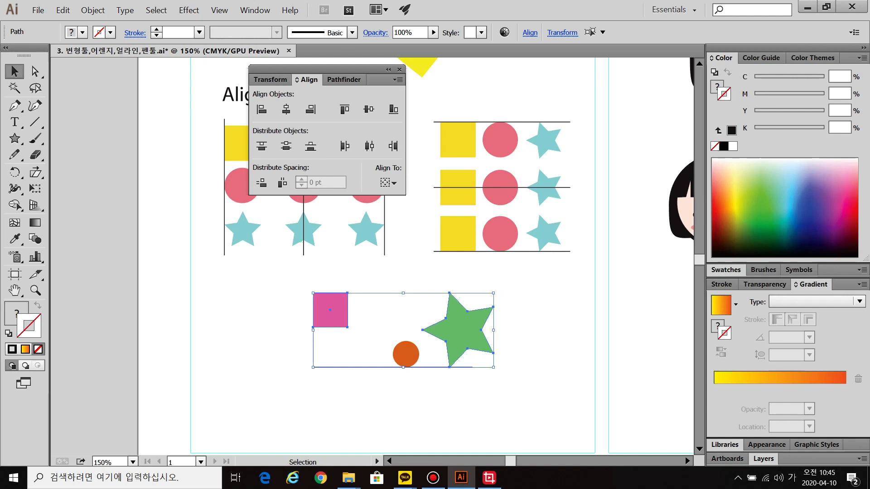
key(Delete)
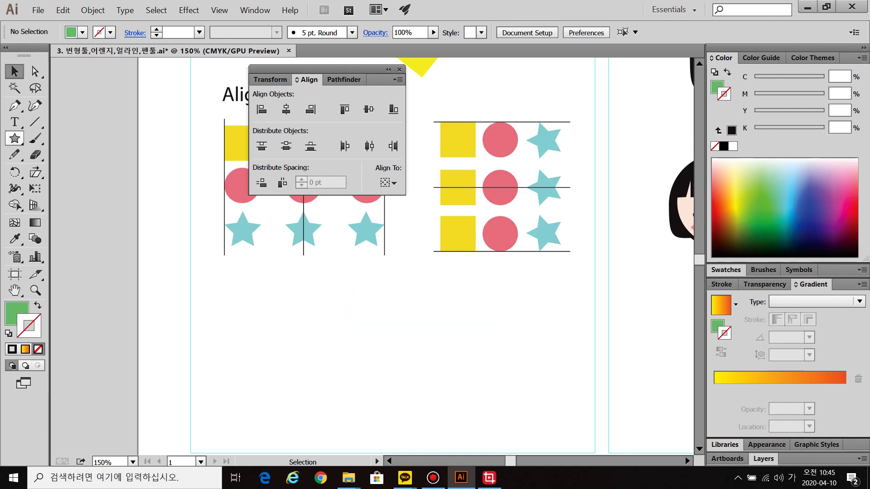
Draw a wide, thin green rectangle under the vertical Align samples and place a taller copy of it just below, shifted slightly right.
click(15, 138)
drag(15, 138, 68, 140)
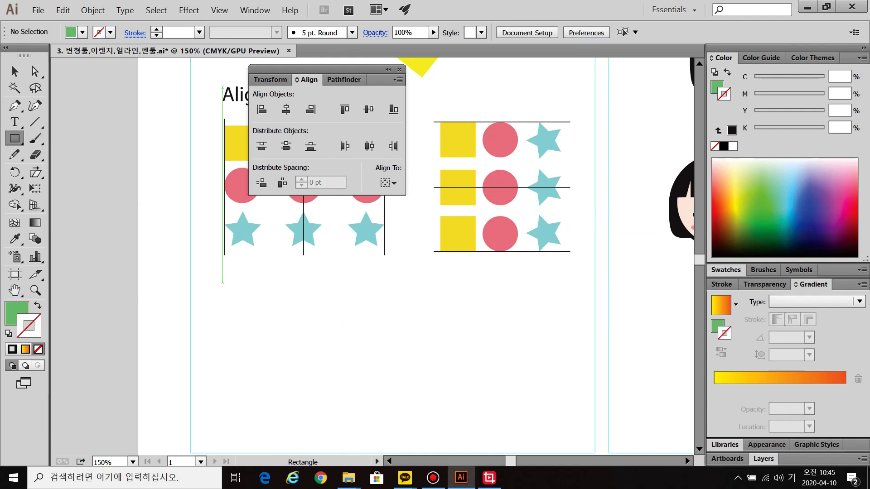
drag(225, 284, 334, 304)
click(14, 71)
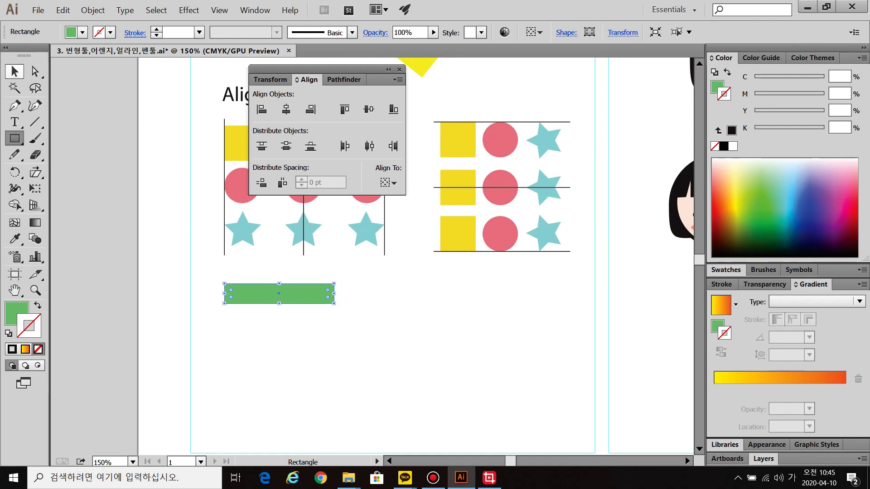
drag(272, 294, 299, 357)
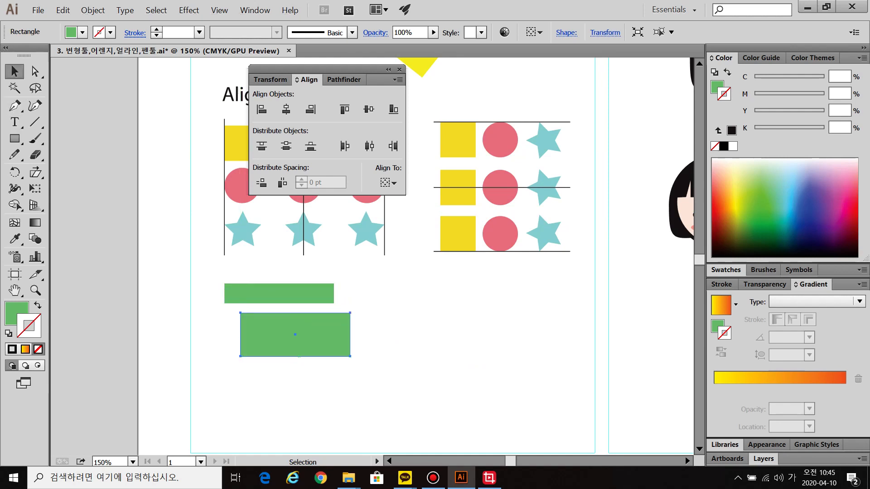
Recolour the taller rectangle below the green bar orange and leave it without a stroke.
key(comma)
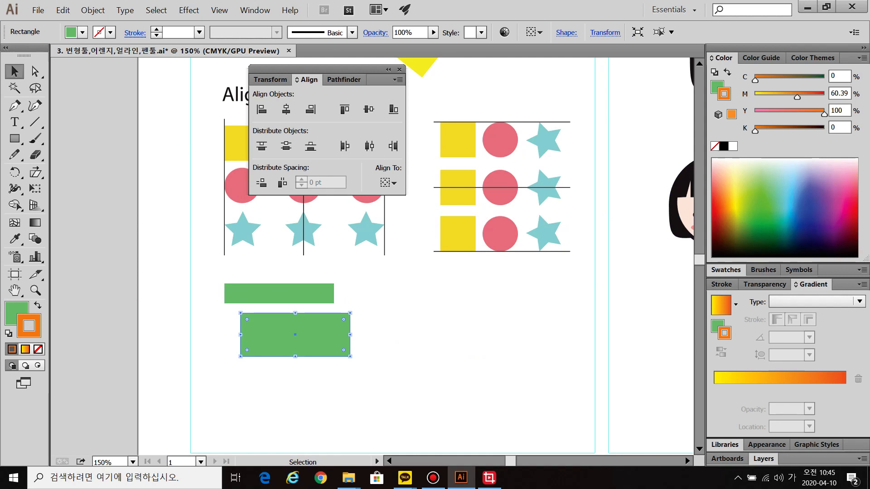
key(shift+x)
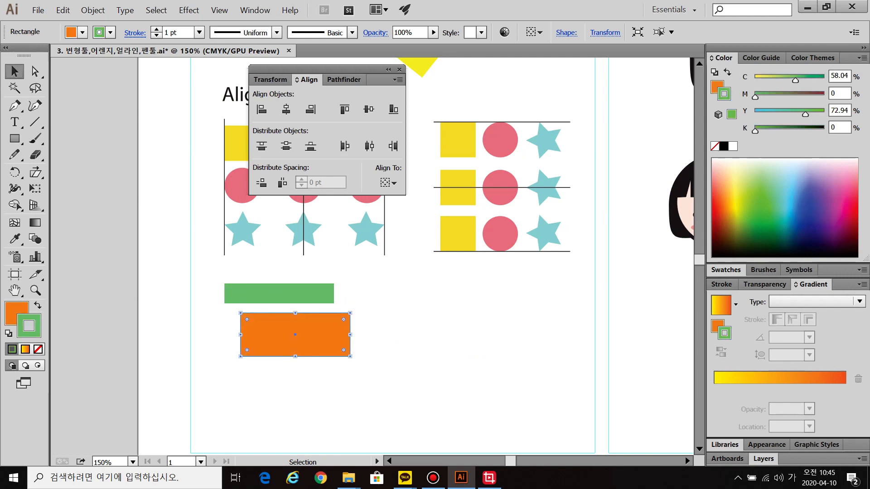
key(slash)
Add two thin copies of the bar below the orange rectangle, one red and the lowest one yellow.
drag(295, 334, 292, 402)
click(824, 94)
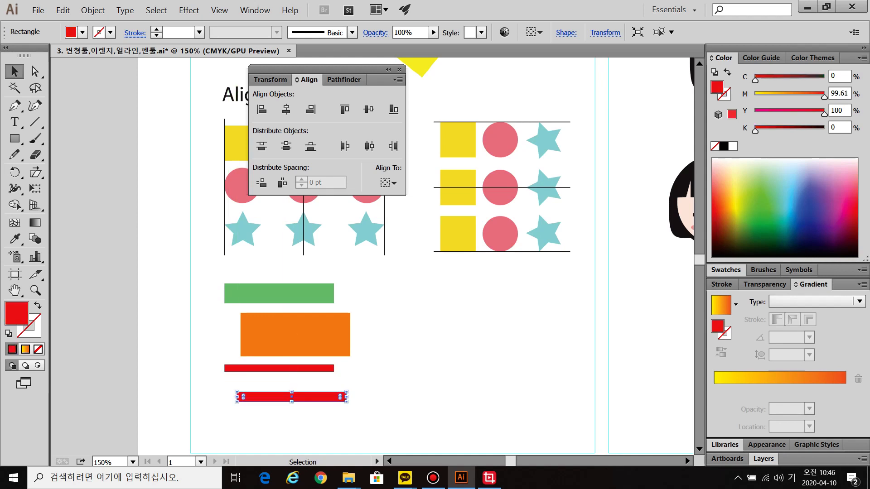
click(737, 207)
click(408, 295)
Select the four coloured bars and distribute them vertically by top edges, centres, bottom edges, and finally top edges again.
drag(201, 260, 301, 395)
click(261, 145)
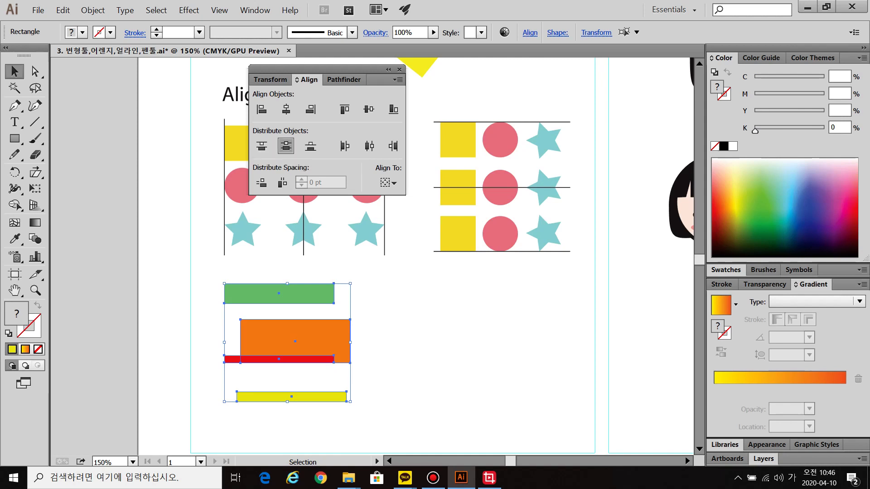
click(286, 146)
click(310, 146)
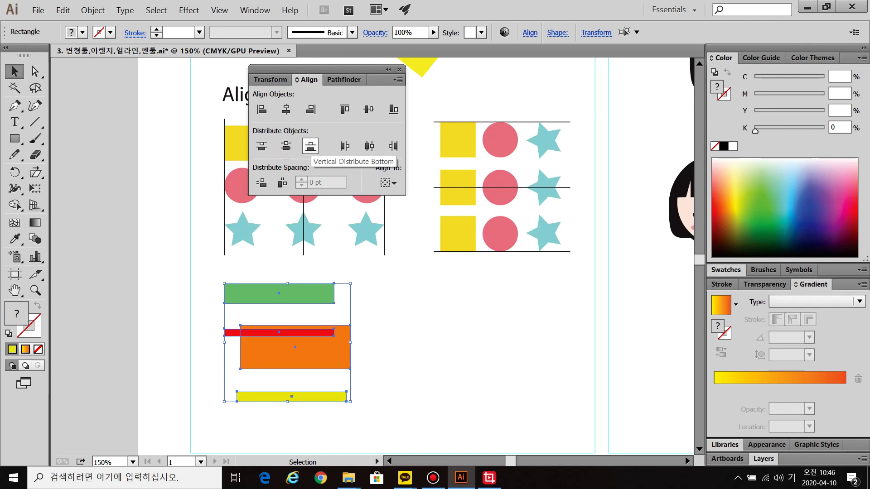
click(261, 146)
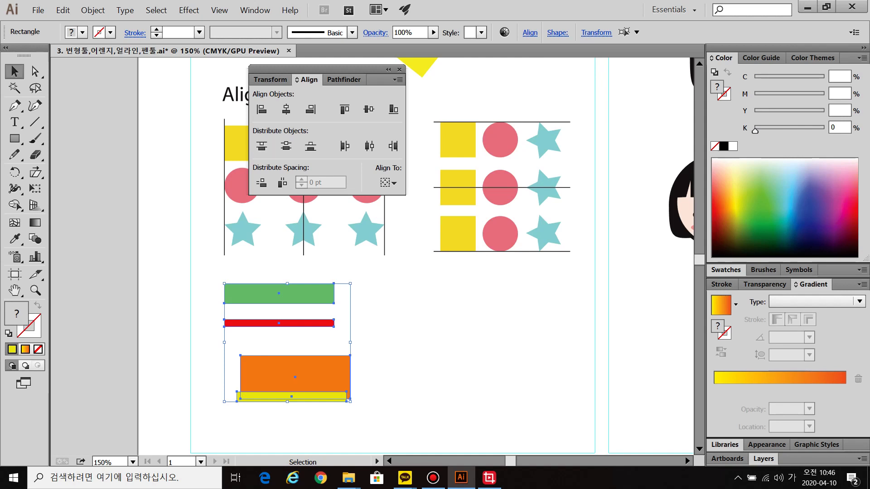
Align the four coloured bars on their horizontal centres and deselect them.
click(390, 317)
drag(211, 286, 364, 421)
click(286, 109)
key(ctrl+shift+a)
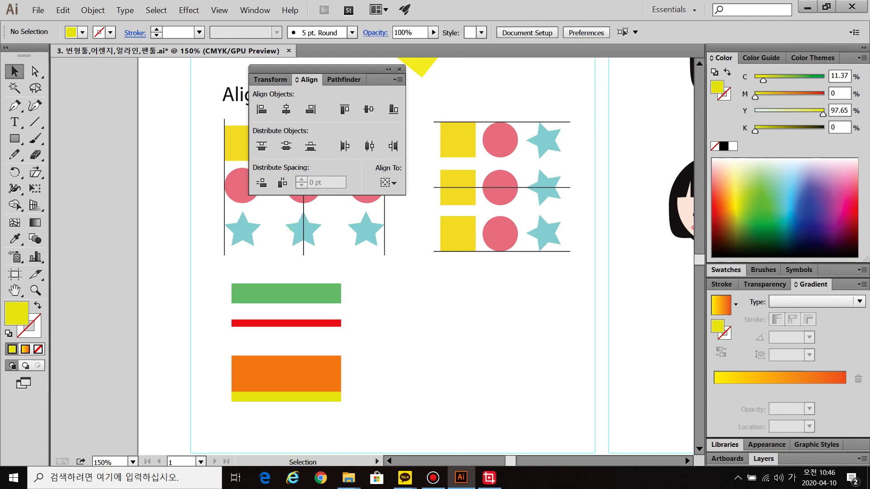
Apply Vertical Distribute Space to the four bars, then redistribute them by their top edges.
drag(202, 290, 339, 398)
click(262, 183)
key(ctrl+shift+a)
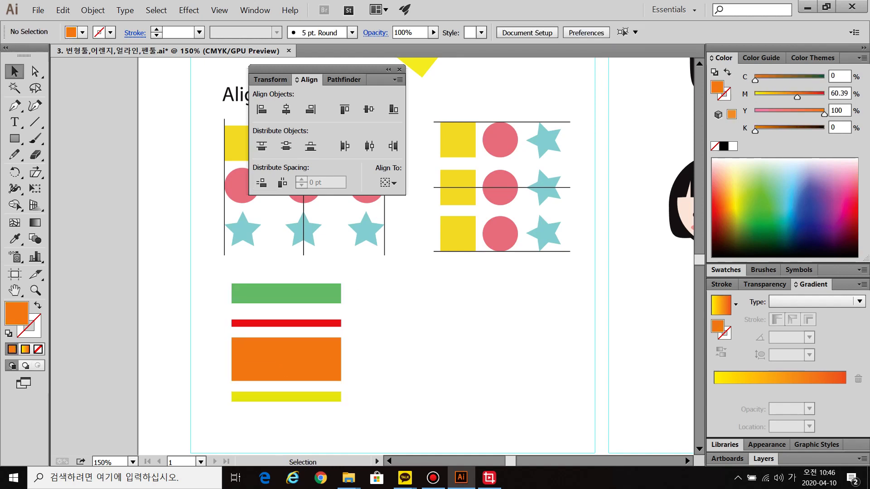
drag(187, 275, 358, 407)
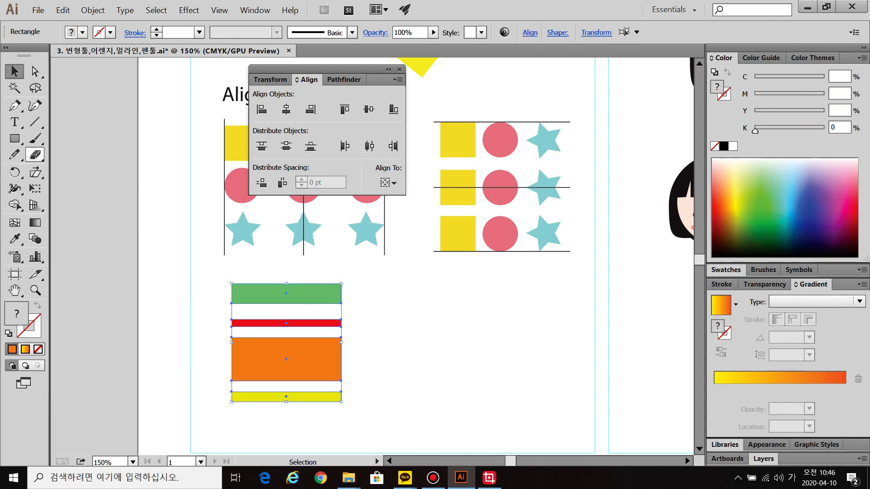
click(261, 145)
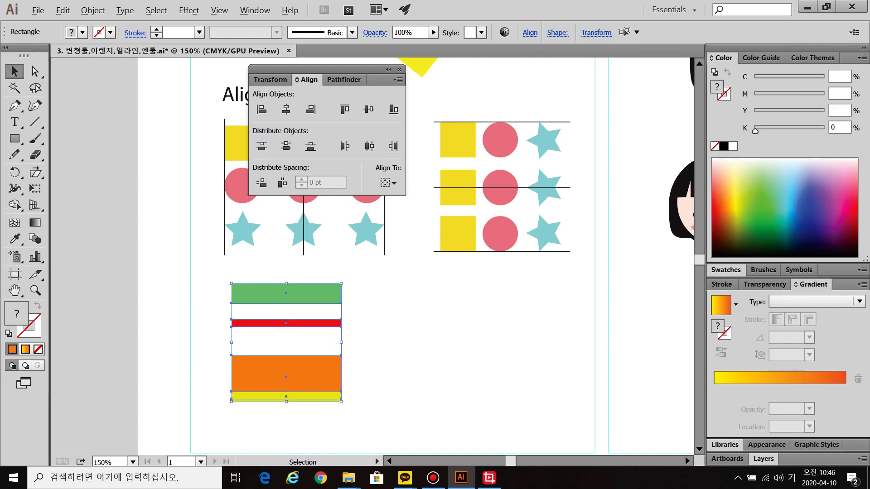
Paint a short black Blob Brush line along the top edge of each of the four bars, extending past their right ends.
key(ctrl+plus)
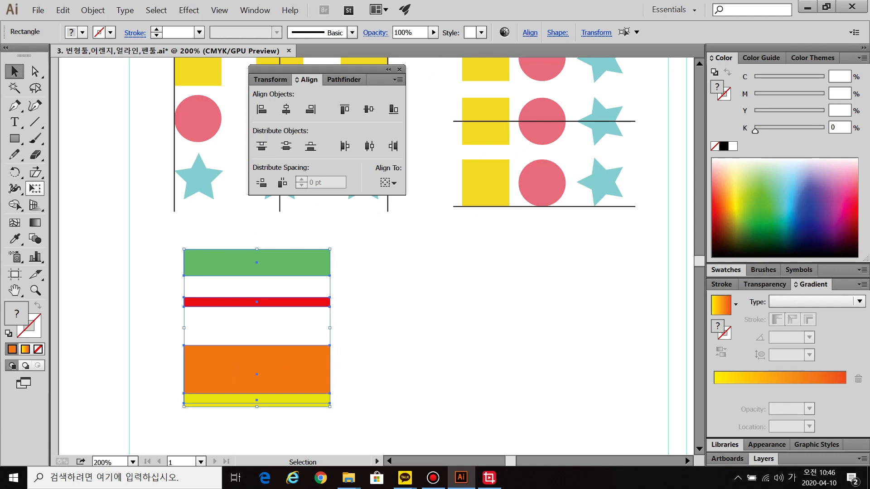
click(35, 139)
mouse_move(36, 139)
mouse_down()
mouse_move(68, 134)
mouse_move(86, 153)
mouse_up()
key(ctrl+shift+a)
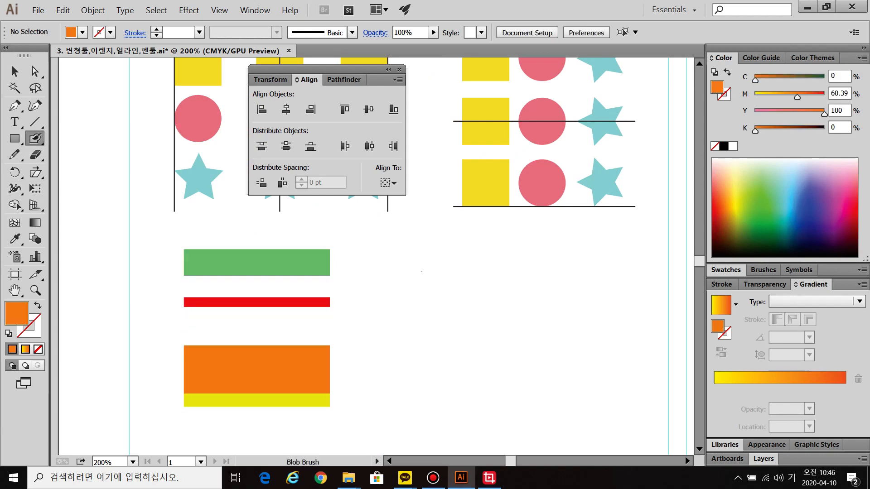
click(715, 256)
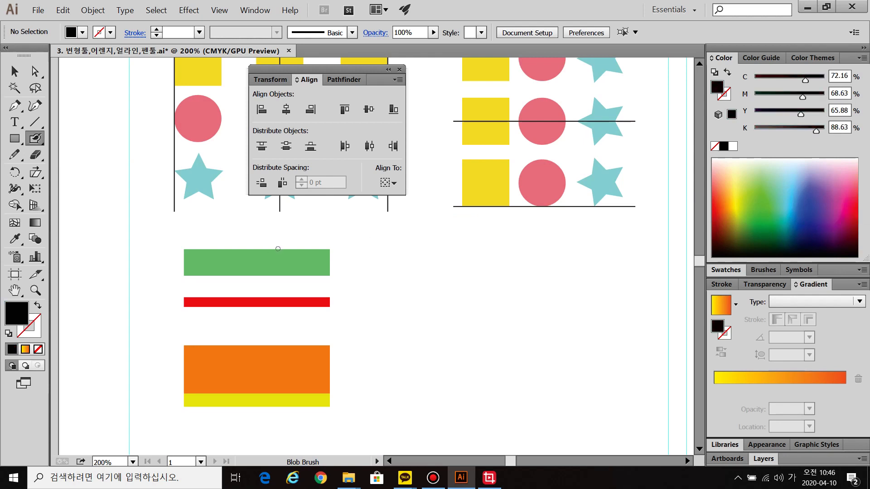
drag(278, 249, 365, 250)
key(shift+x)
drag(285, 296, 371, 294)
drag(271, 345, 371, 343)
click(282, 391)
drag(282, 391, 361, 390)
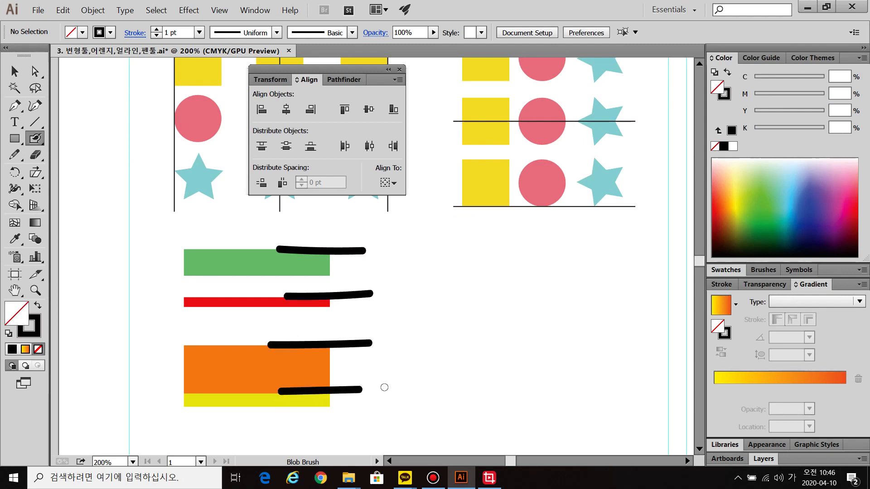
Paint arcs linking the neighbouring top-edge lines and circle the upper-left corner of each bar.
mouse_move(379, 248)
mouse_down()
mouse_move(393, 277)
mouse_move(380, 300)
mouse_move(384, 361)
mouse_move(371, 386)
mouse_up()
mouse_move(184, 253)
mouse_down()
mouse_move(182, 262)
mouse_move(187, 256)
mouse_up()
mouse_move(185, 297)
mouse_down()
mouse_move(172, 289)
mouse_move(183, 305)
mouse_up()
mouse_move(191, 345)
mouse_down()
mouse_move(175, 345)
mouse_move(187, 355)
mouse_up()
mouse_move(197, 389)
mouse_down()
mouse_move(173, 390)
mouse_move(194, 392)
mouse_up()
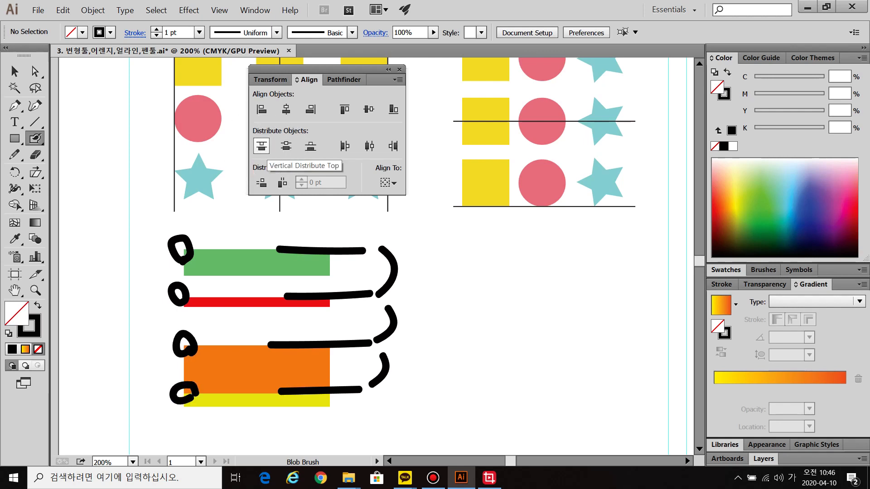
Copy the four bars to the right of the marked sample and distribute the copies by their vertical centres.
key(v)
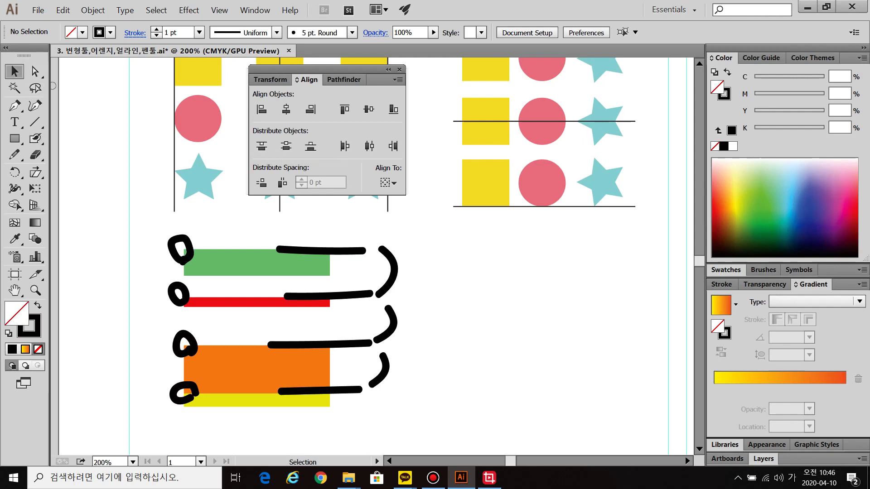
drag(235, 243, 240, 427)
drag(254, 374, 514, 373)
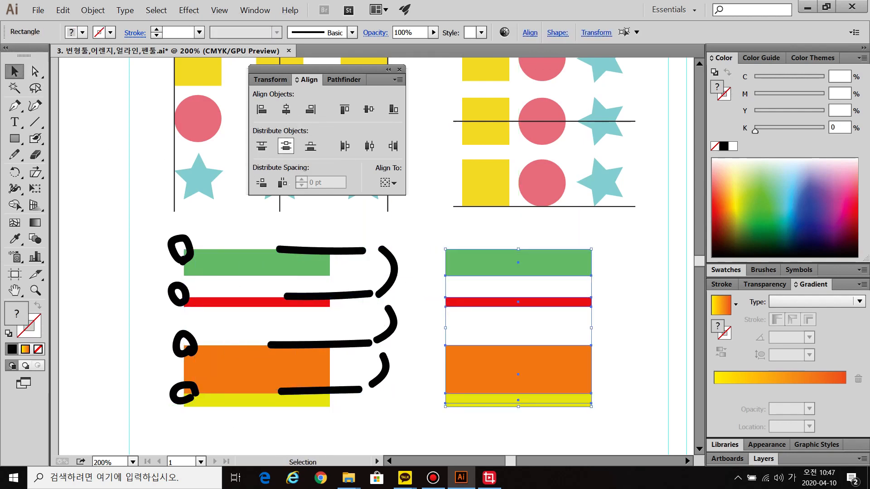
click(286, 146)
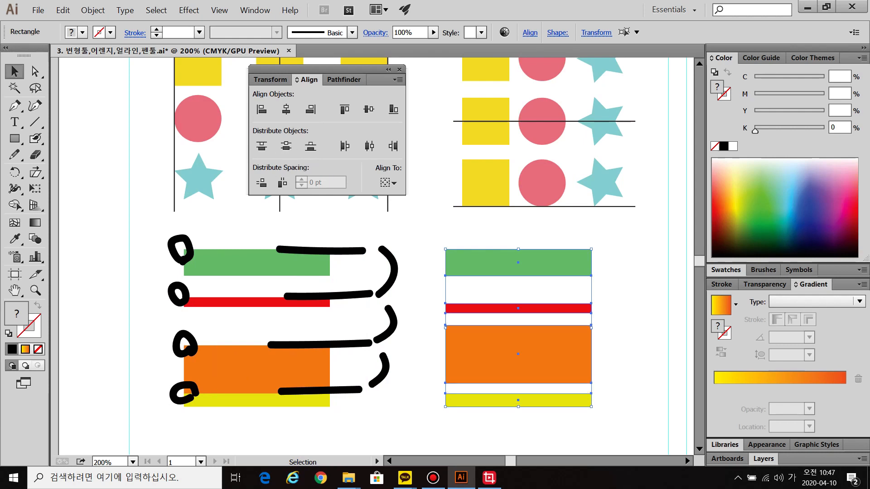
Paint black Blob Brush dashes at the centres of the four copied bars and link them with arcs.
click(120, 181)
click(35, 139)
click(12, 350)
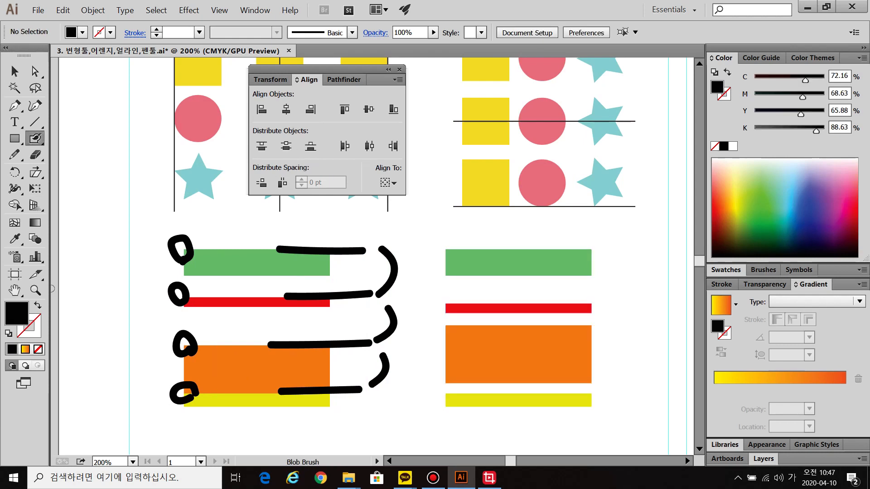
drag(508, 264, 527, 263)
drag(512, 309, 527, 306)
drag(511, 358, 534, 354)
drag(513, 404, 530, 404)
mouse_move(539, 263)
mouse_down()
mouse_move(553, 338)
mouse_move(546, 349)
mouse_up()
drag(547, 368, 546, 399)
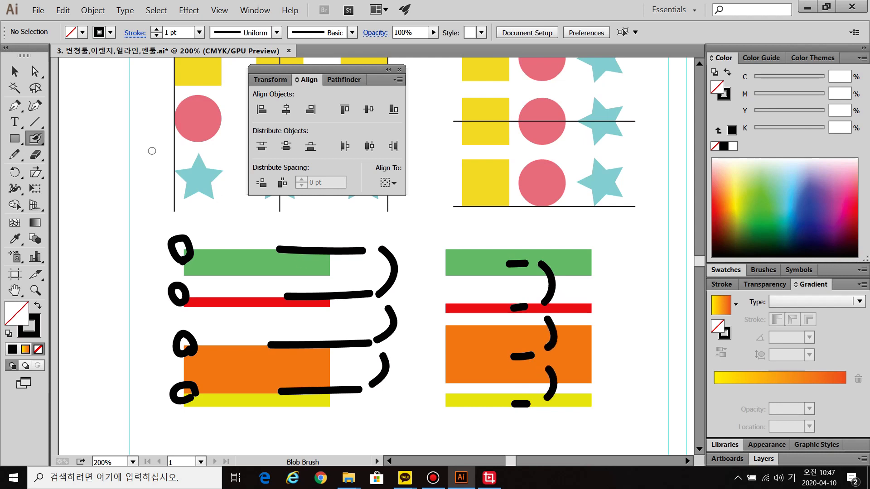
Copy the centre-distributed bars to the right and distribute this third set by bottom edges.
click(15, 72)
drag(544, 271, 421, 267)
drag(489, 243, 453, 436)
drag(440, 352, 620, 351)
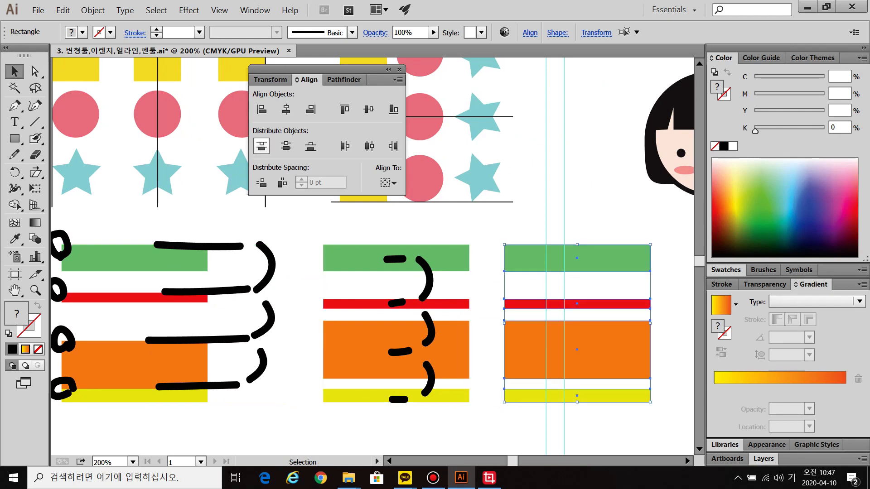
click(310, 146)
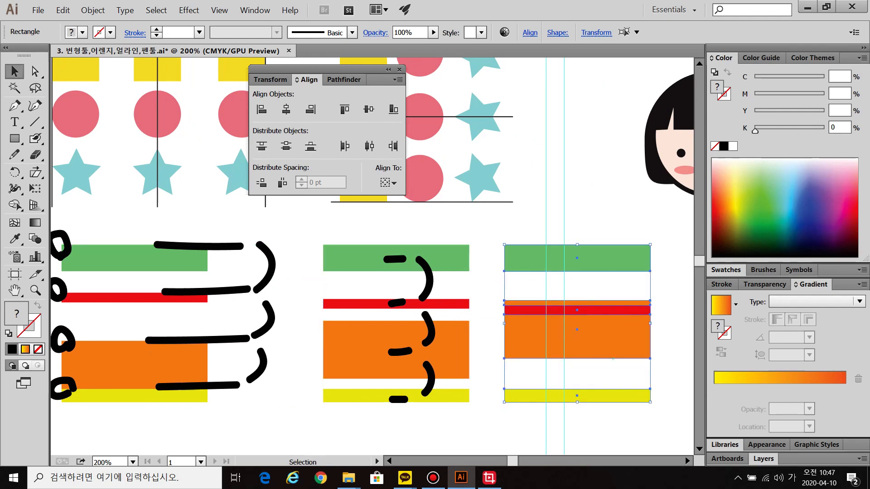
Paint black Blob Brush dashes along the bottom edges of the third set's bars and link them with arcs.
click(299, 228)
click(35, 138)
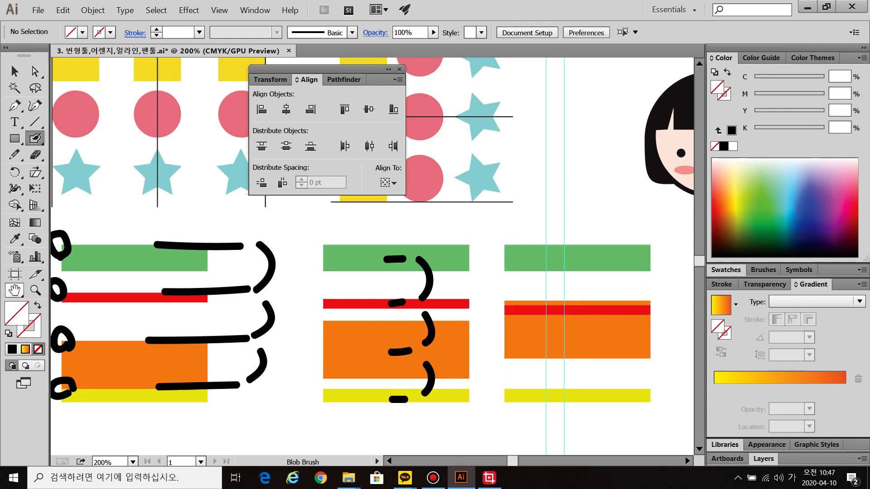
click(11, 349)
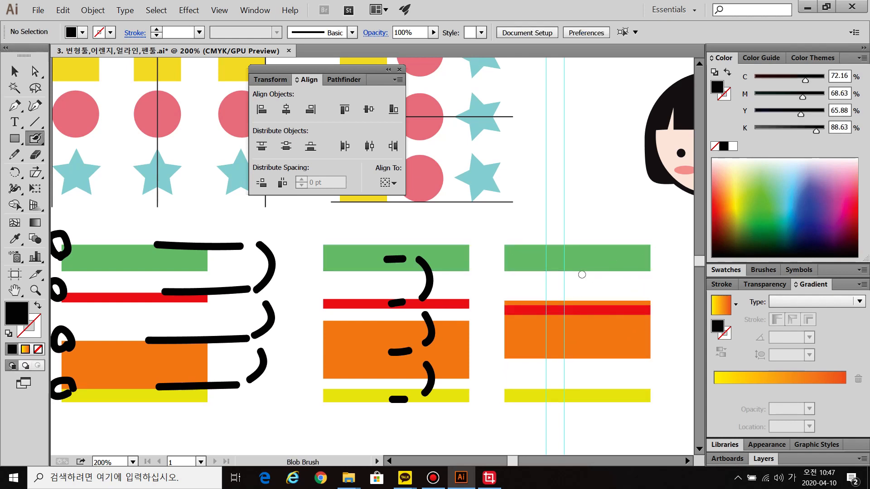
drag(594, 274, 627, 269)
key(shift+x)
drag(599, 317, 620, 315)
drag(602, 358, 628, 354)
drag(602, 403, 643, 400)
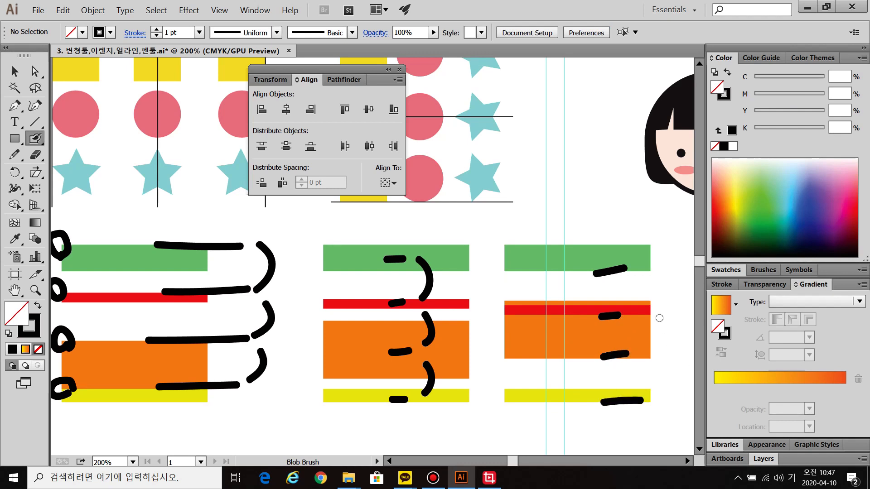
drag(639, 270, 642, 302)
drag(637, 322, 644, 357)
drag(646, 377, 641, 402)
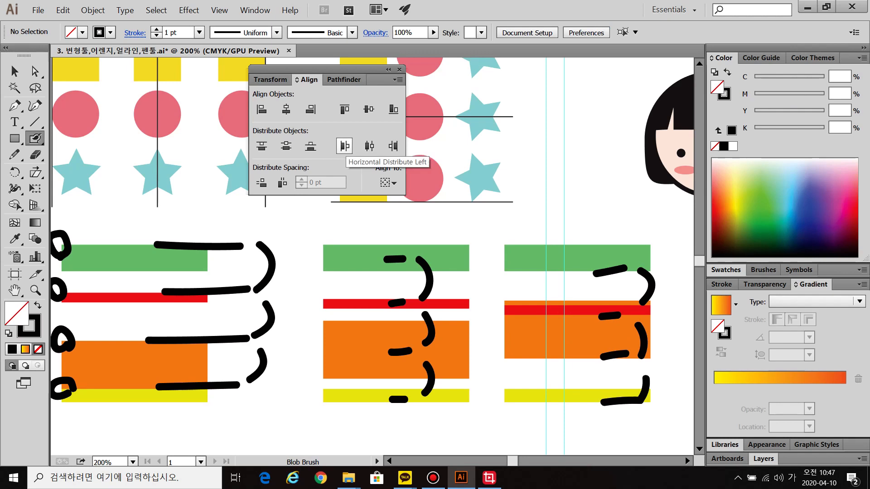
Copy the third set of bars onto the neighbouring artboard and rotate the copy 90° so the bars stand upright.
click(14, 71)
scroll(303, 330, down, 2)
drag(311, 280, 339, 389)
drag(351, 327, 597, 341)
drag(636, 300, 544, 314)
scroll(597, 363, up, 2)
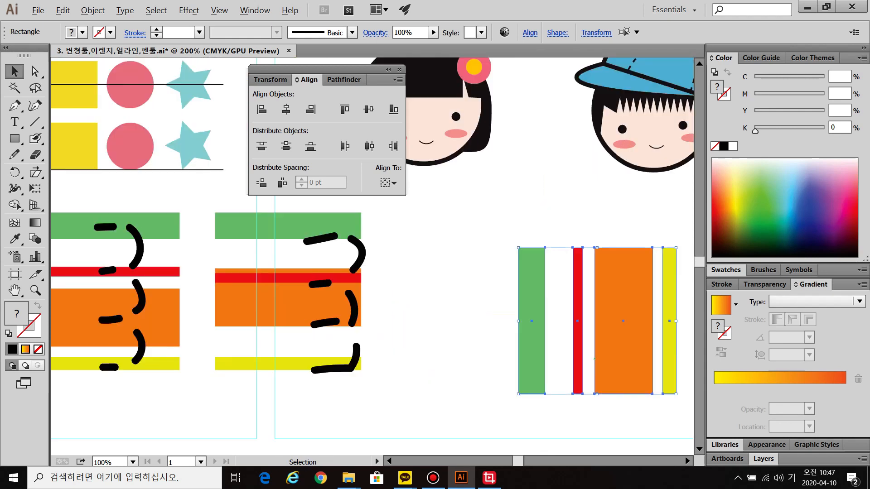
Distribute the four upright bars horizontally by left edges, by centres, and finally by right edges.
click(344, 146)
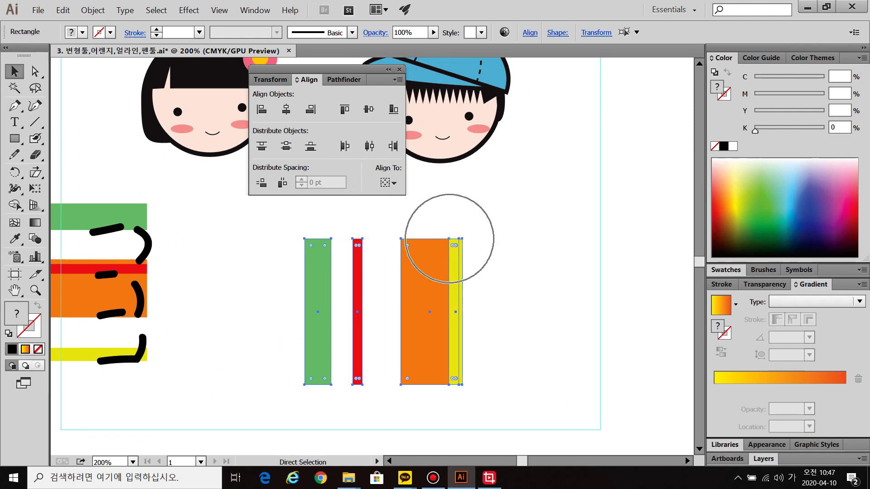
click(370, 145)
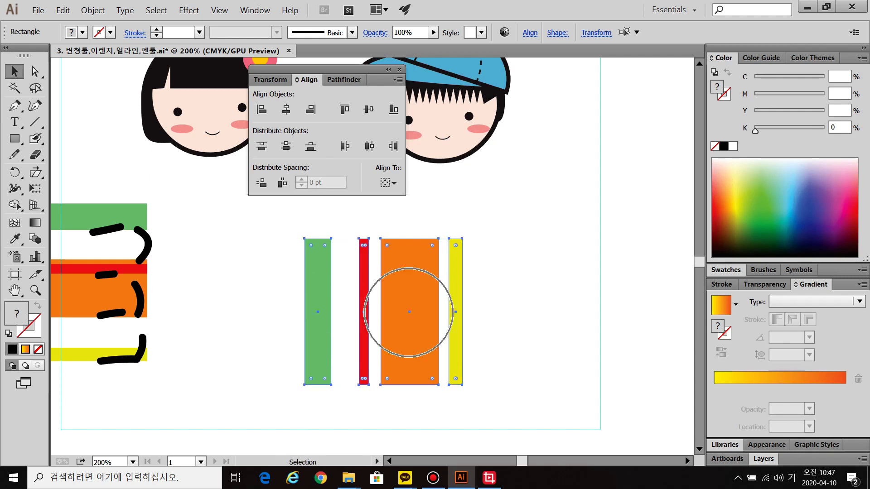
click(392, 146)
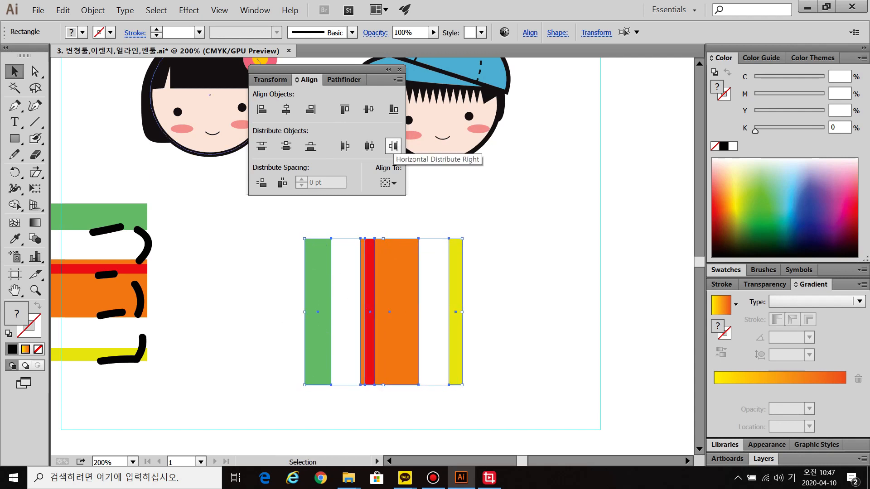
Even out the gaps between the four upright bars with Horizontal Distribute Space.
key(ctrl)
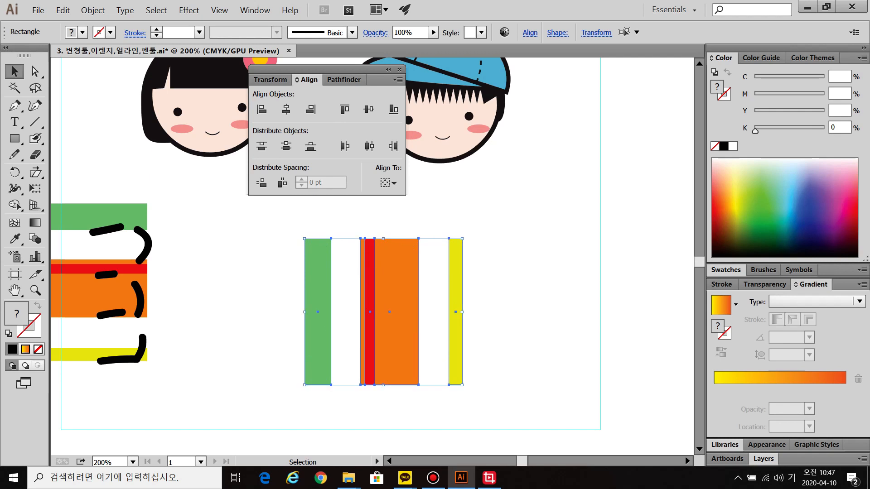
key(ctrl)
key(ctrl)
click(251, 262)
drag(251, 262, 485, 341)
key(ctrl)
click(283, 183)
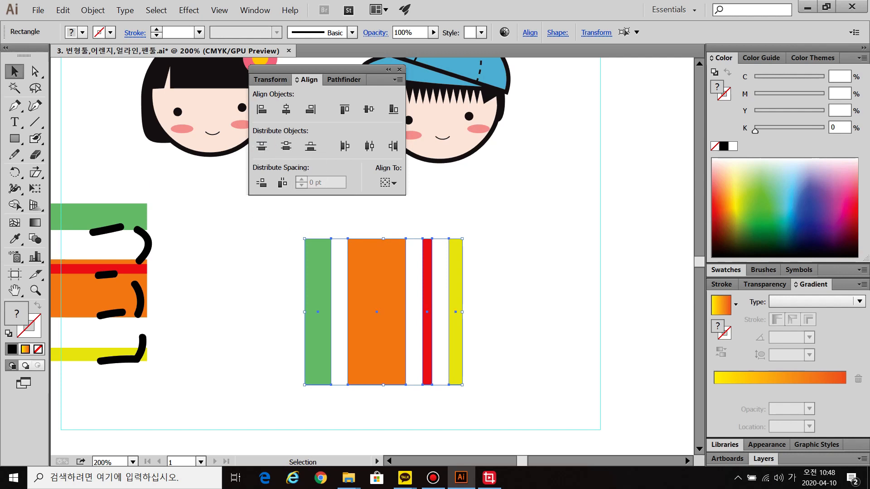
Select the third set of horizontal bars and even out their gaps with Vertical Distribute Space.
key(ctrl+minus)
key(ctrl+minus)
drag(230, 248, 251, 357)
key(ctrl+plus)
click(262, 182)
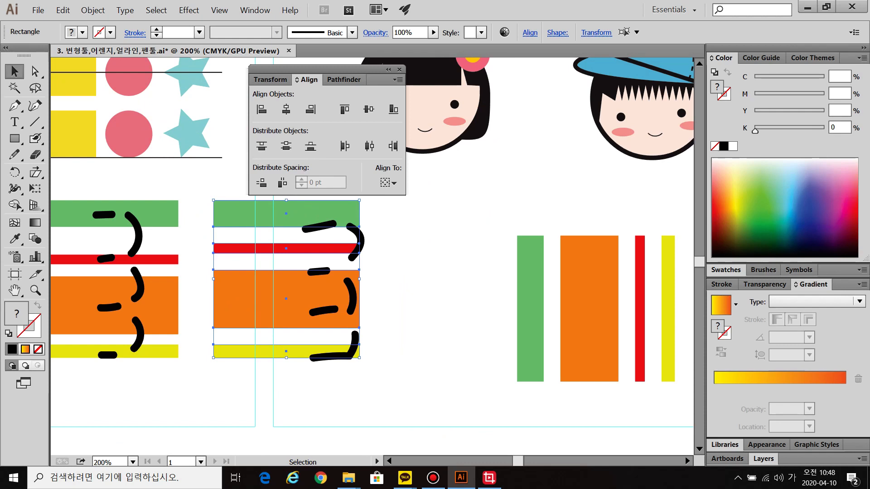
Examine the gaps between the four upright bars up close.
key(ctrl)
key(ctrl)
key(ctrl)
key(ctrl)
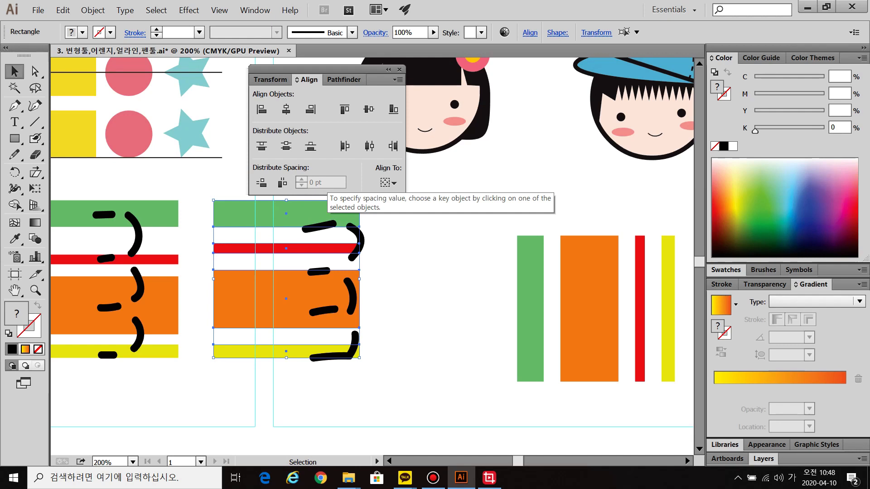
scroll(577, 335, up, 2)
drag(577, 335, 432, 356)
drag(458, 303, 458, 303)
key(ctrl)
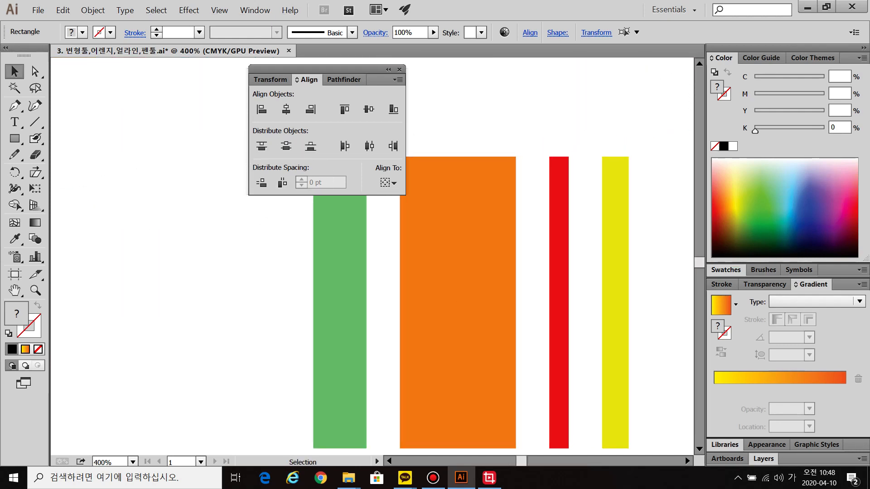
Select the four upright bars, make the green bar the key object, and space them horizontally 10 pt apart.
drag(327, 69, 191, 81)
drag(298, 116, 631, 450)
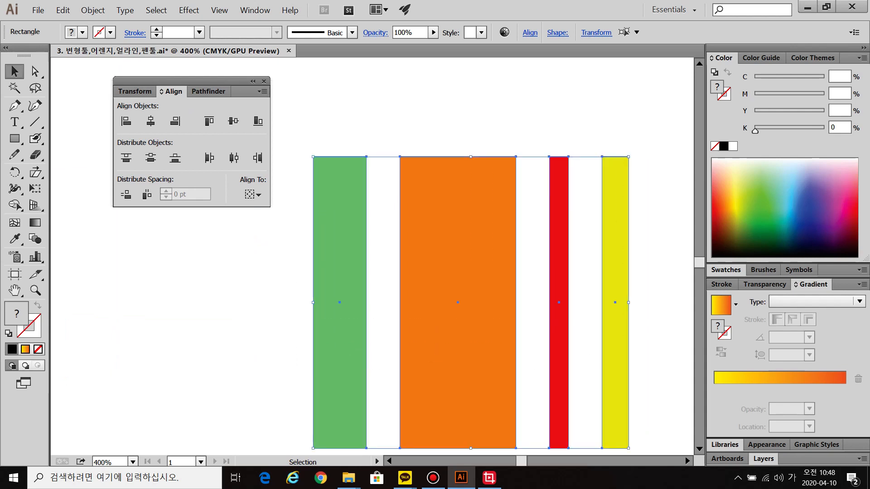
click(339, 281)
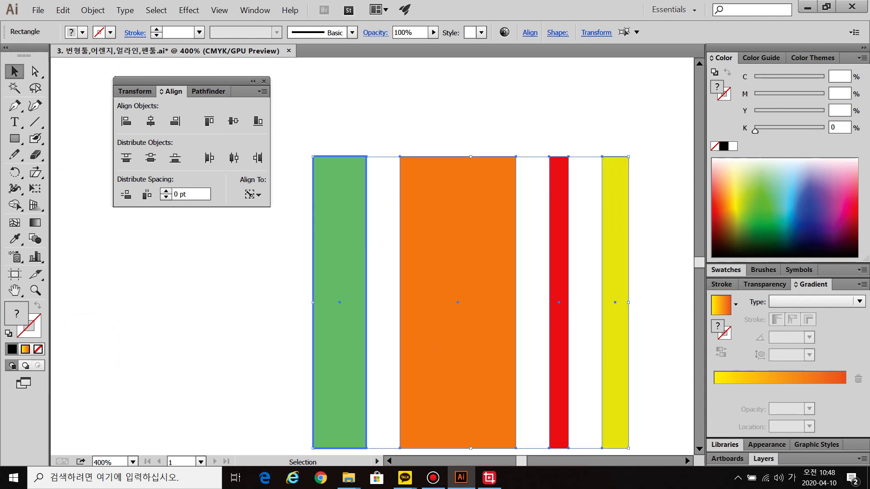
key(ctrl)
click(190, 194)
text(10)
key(Hangul)
text(p)
key(Return)
click(147, 194)
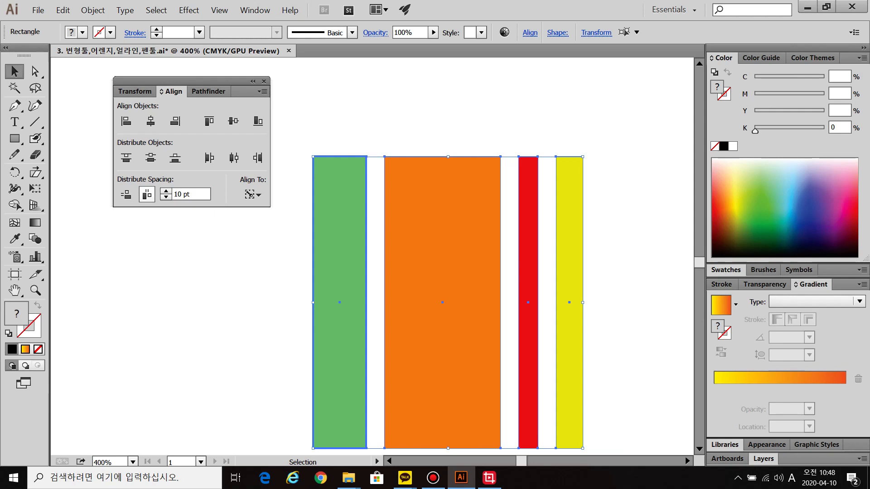
Respace the upright bars horizontally from the green key bar, first with 30 pt gaps and finally with 0 pt.
double_click(182, 194)
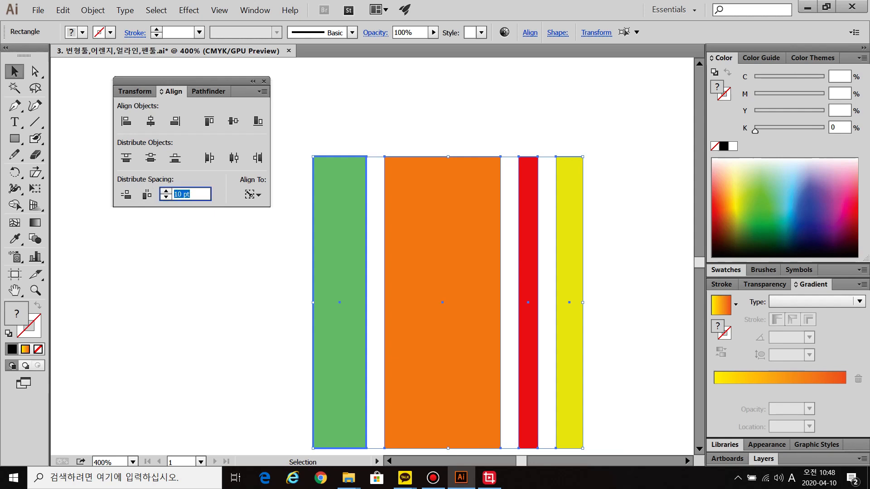
text(30)
click(147, 194)
double_click(182, 194)
text(0)
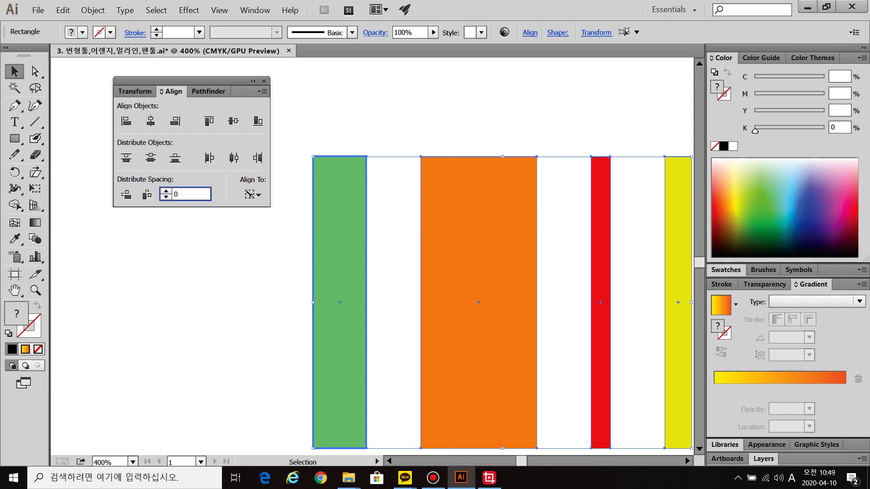
click(147, 194)
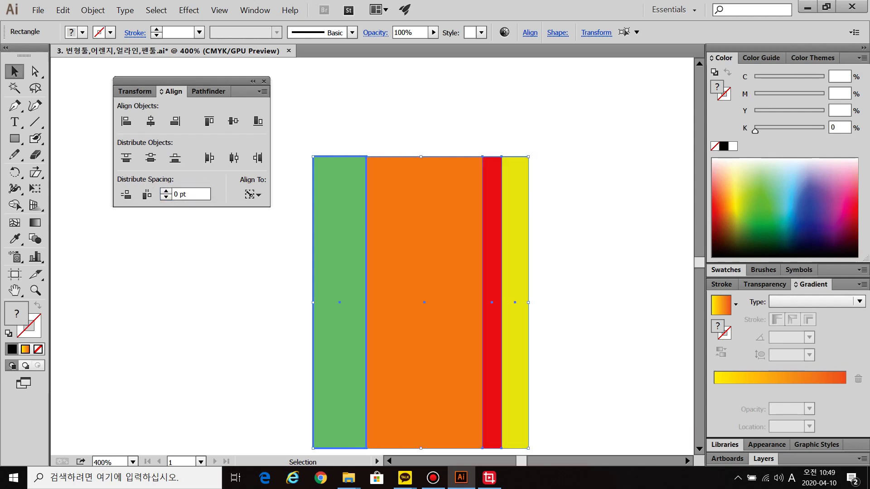
Rotate the four bars together 90° counterclockwise so they lie horizontally with the yellow bar uppermost.
key(ctrl+shift+a)
drag(328, 128, 520, 264)
drag(313, 156, 274, 410)
Make the yellow bar the key object and space the four horizontal bars vertically 50 pt apart.
click(127, 195)
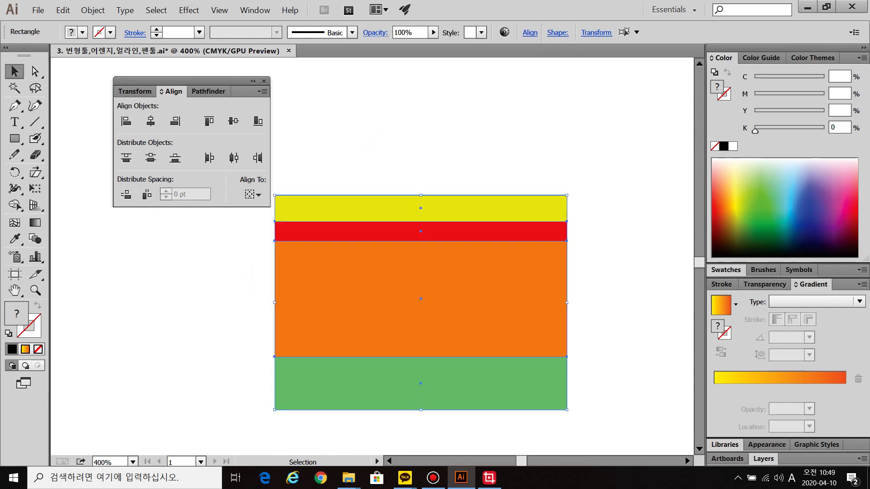
click(420, 208)
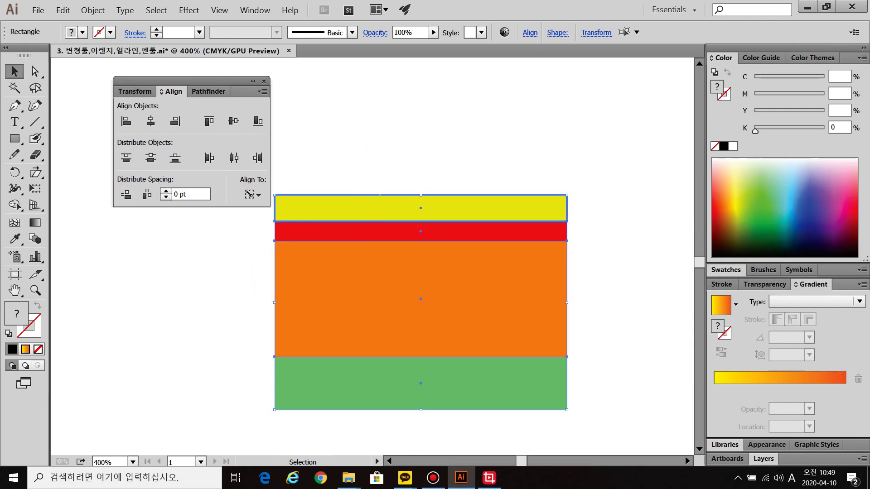
click(190, 193)
text(50)
click(126, 194)
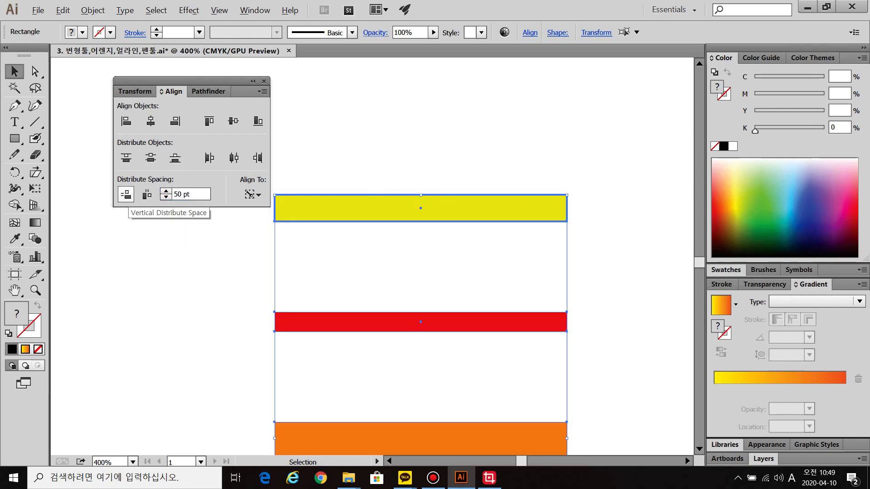
Reduce the vertical spacing between the horizontal bars to 20 pt from the yellow key bar and deselect everything.
scroll(163, 248, down, 1)
drag(319, 299, 314, 279)
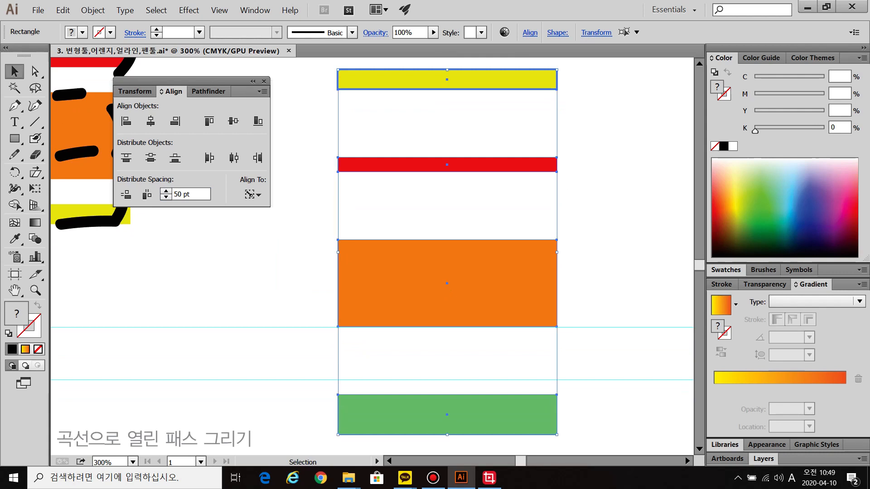
drag(196, 195, 15, 205)
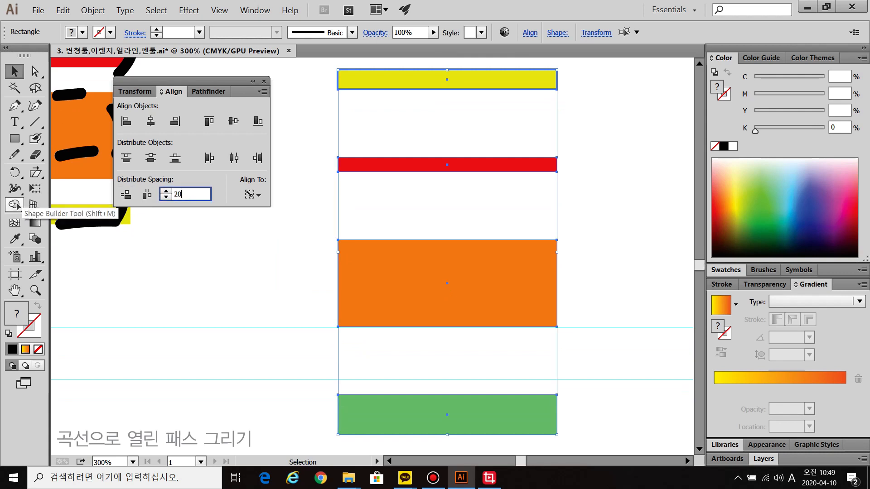
key(Return)
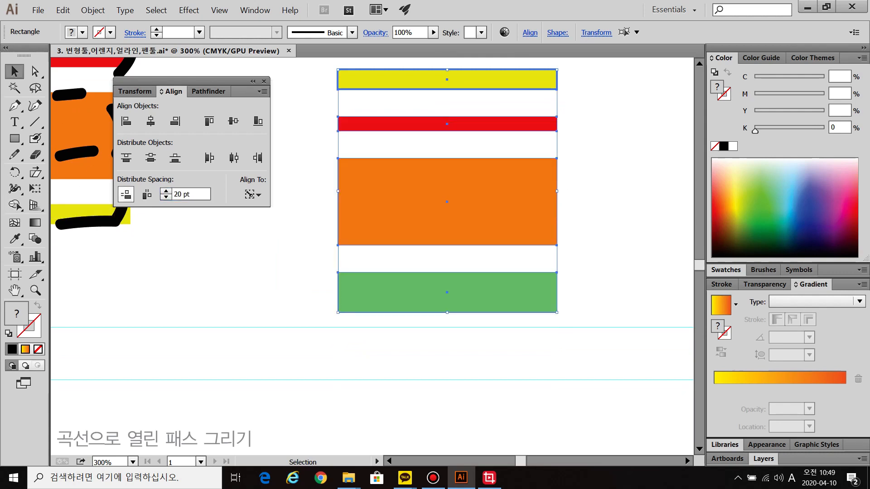
key(ctrl+shift+a)
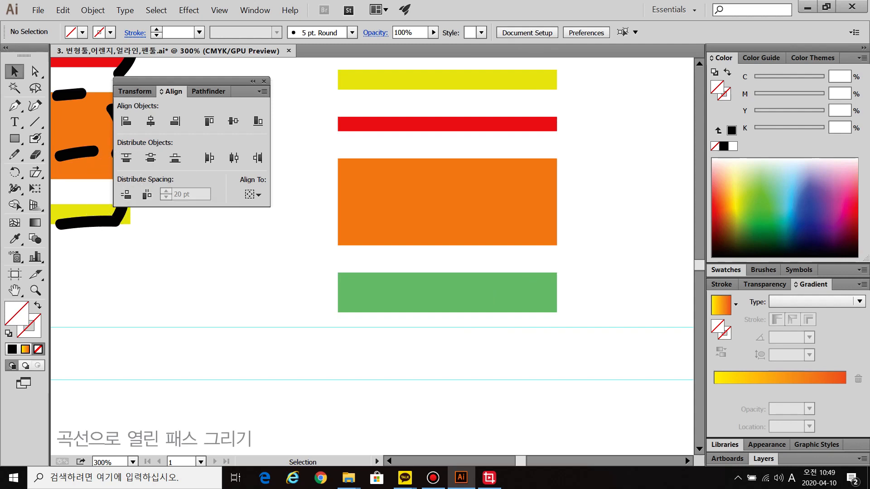
Go back to the page overview with the pen practice sheets and close the floating Align panel.
key(ctrl+minus)
key(ctrl+minus)
key(ctrl+minus)
key(ctrl+minus)
key(ctrl+minus)
key(space)
drag(312, 277, 511, 228)
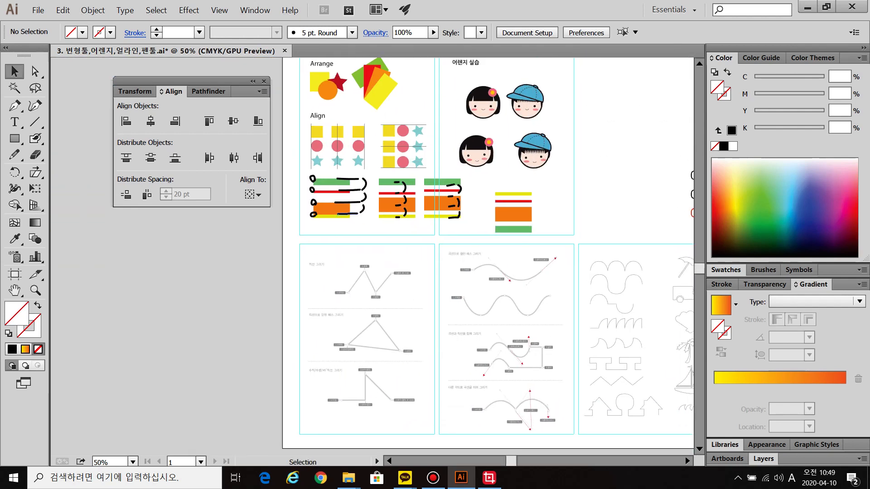
drag(191, 81, 129, 91)
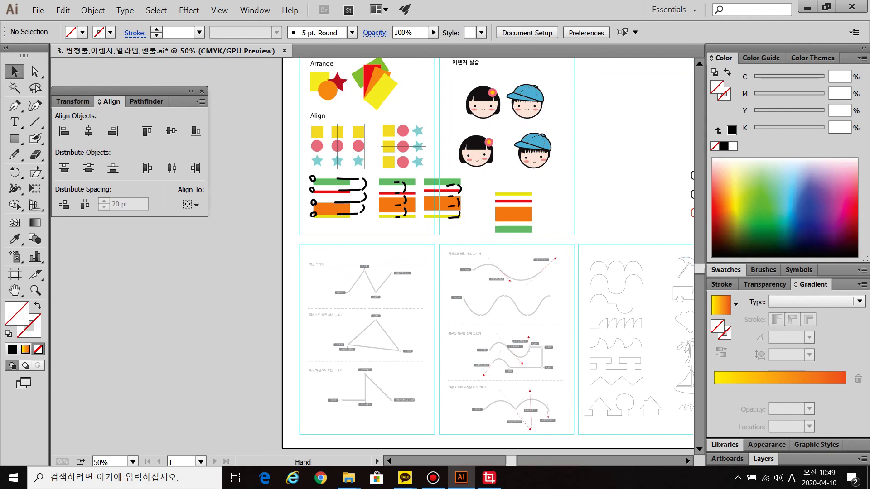
drag(498, 254, 404, 169)
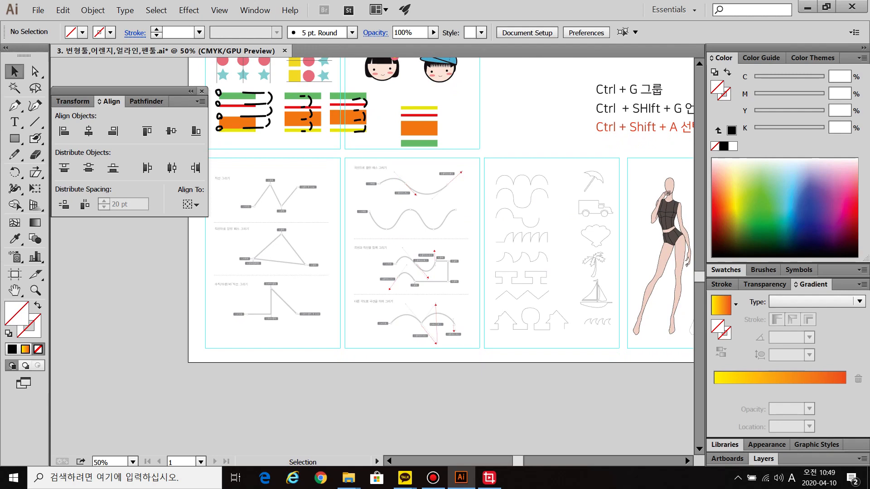
click(202, 91)
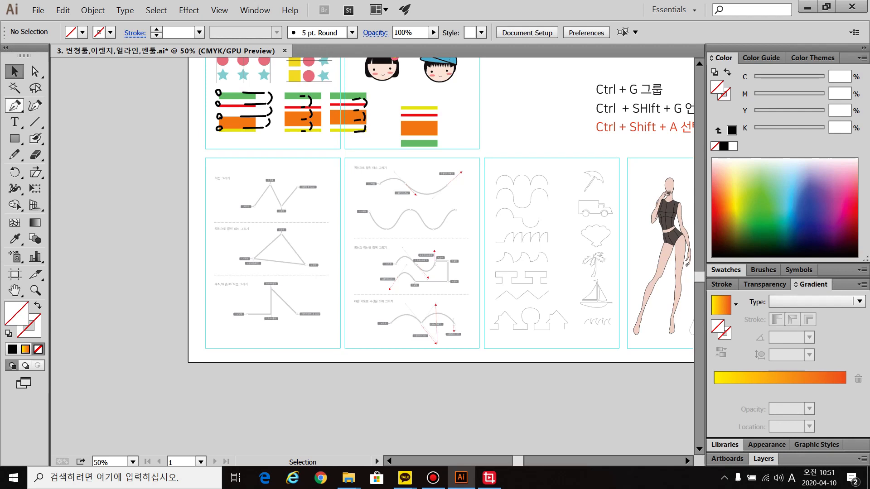
Tear off the Pen tool group as a floating toolbar and place it beside the straight-line practice sheet.
click(11, 108)
click(12, 108)
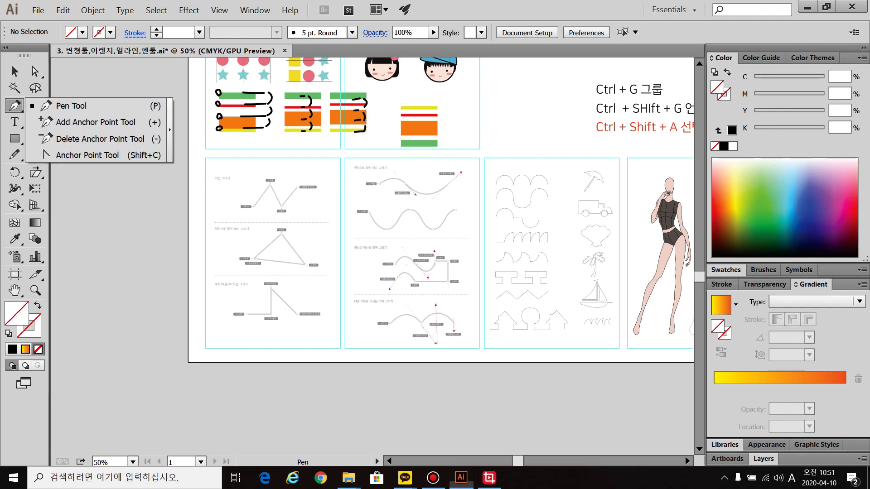
click(198, 89)
click(15, 106)
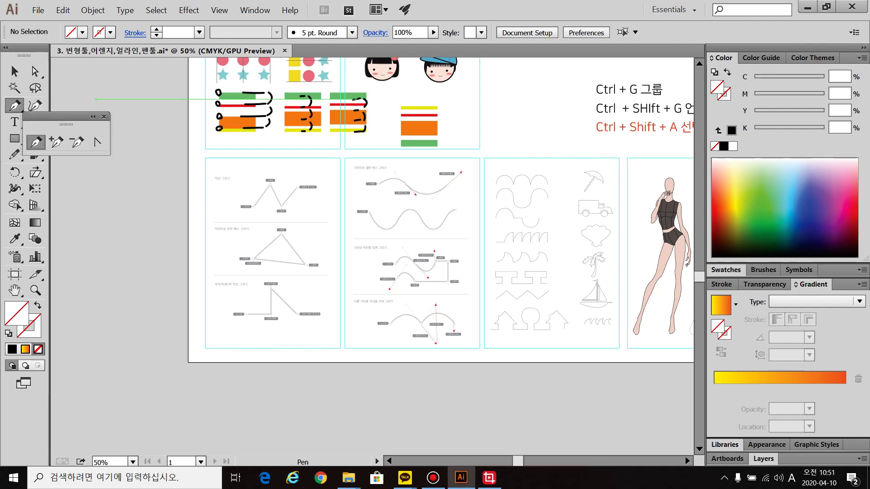
click(109, 134)
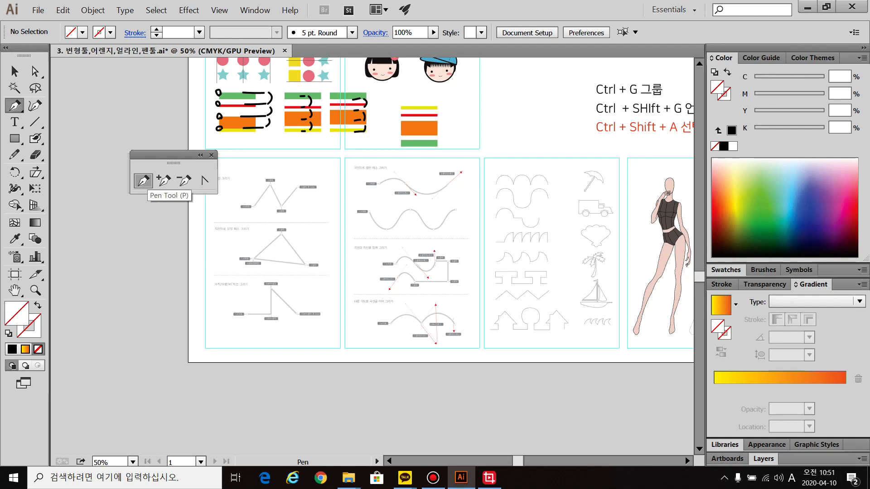
Set the stroke colour to red FF0000 for the straight-line exercise and open the full stroke settings.
scroll(256, 188, up, 3)
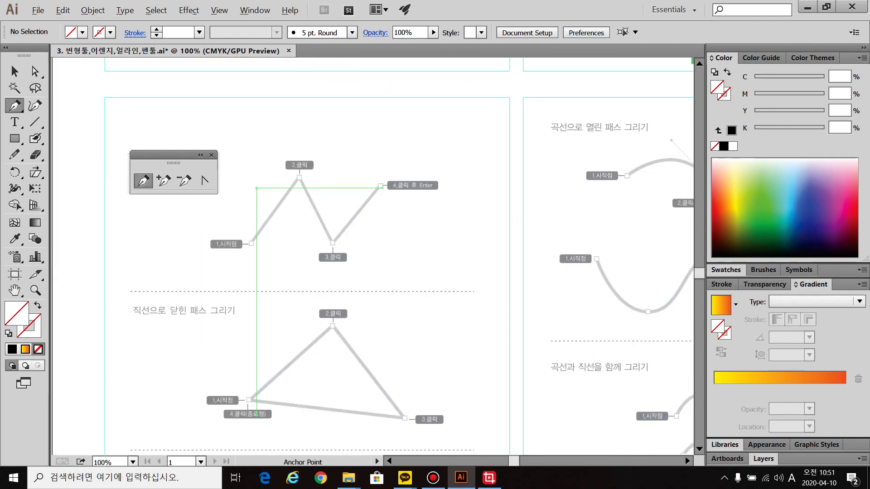
scroll(296, 260, up, 2)
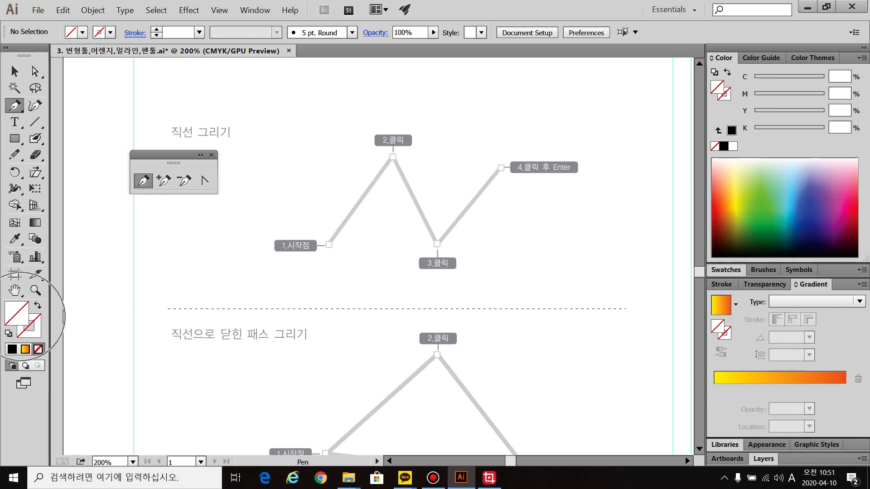
click(31, 327)
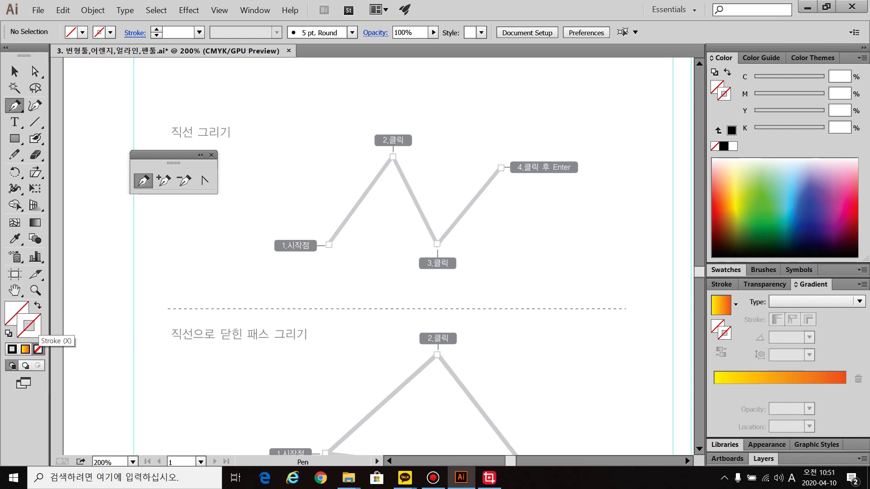
double_click(30, 328)
click(672, 128)
click(699, 120)
click(677, 120)
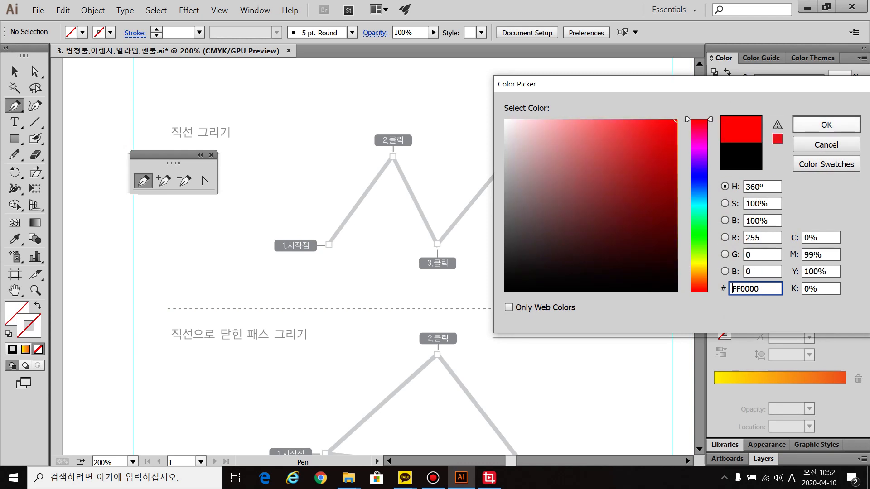
click(827, 125)
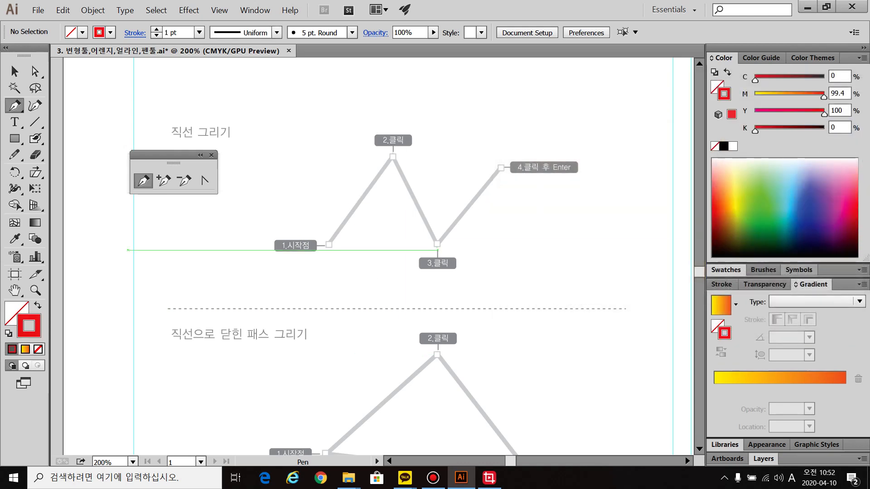
click(722, 285)
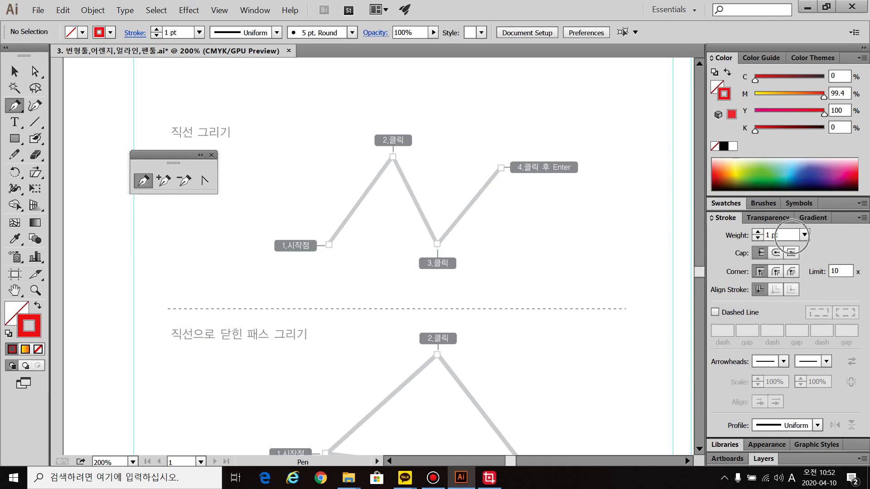
Draw a random multi-point straight-segment test path above the zigzag exercise with the Pen tool and delete it.
click(282, 102)
click(496, 95)
click(597, 112)
click(256, 128)
click(349, 88)
click(578, 81)
click(635, 123)
click(568, 130)
click(419, 73)
click(387, 92)
click(387, 111)
click(448, 117)
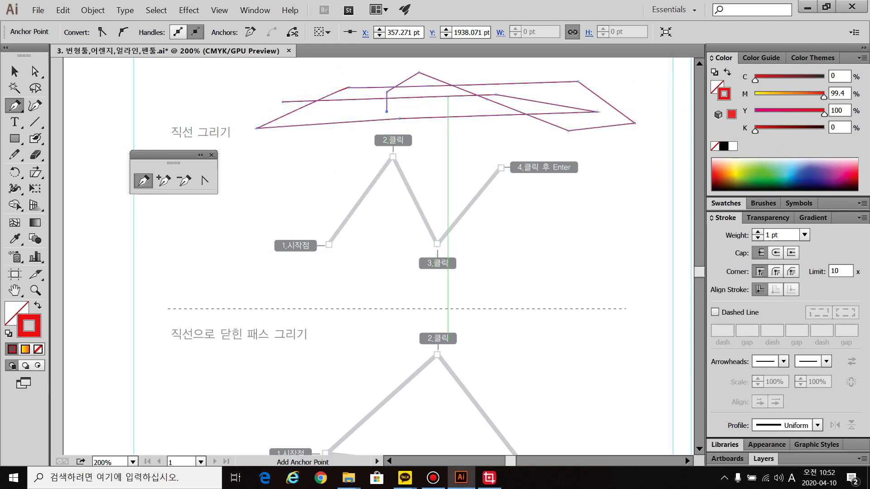
key(Delete)
key(Delete)
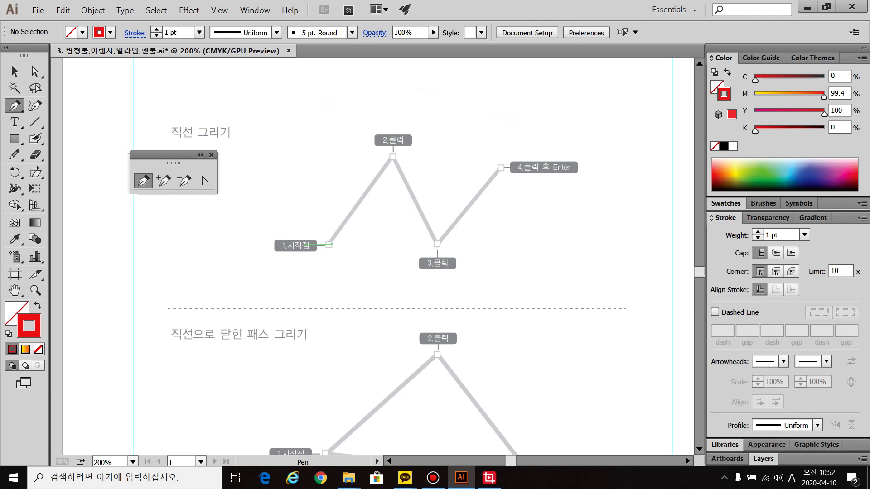
Trace the grey zigzag guide under 직선 그리기 through its four points with the Pen tool and end the open path.
click(329, 245)
click(392, 157)
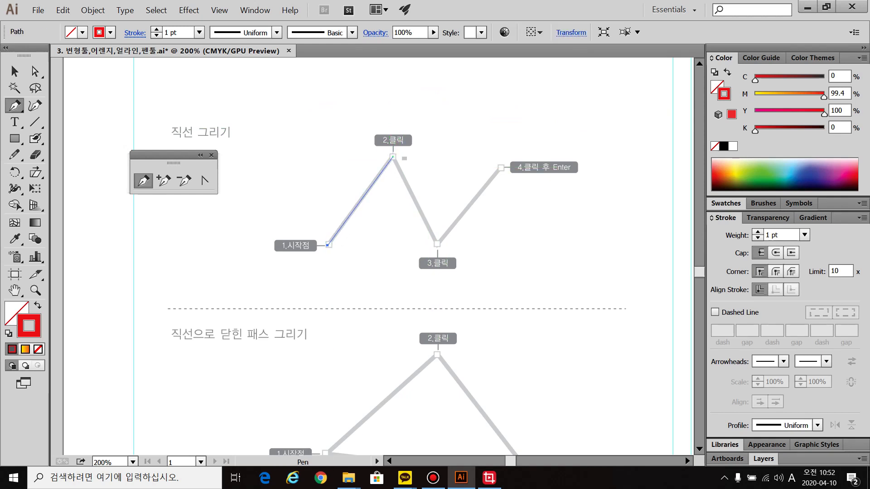
click(437, 244)
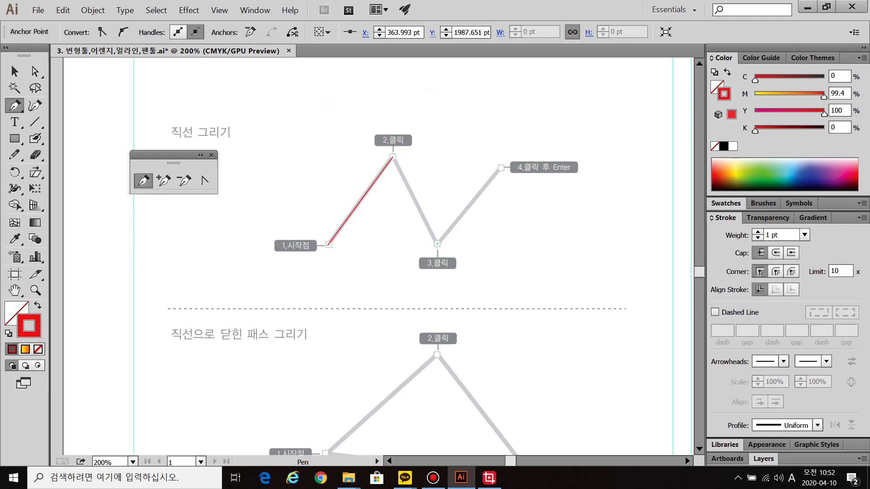
click(501, 168)
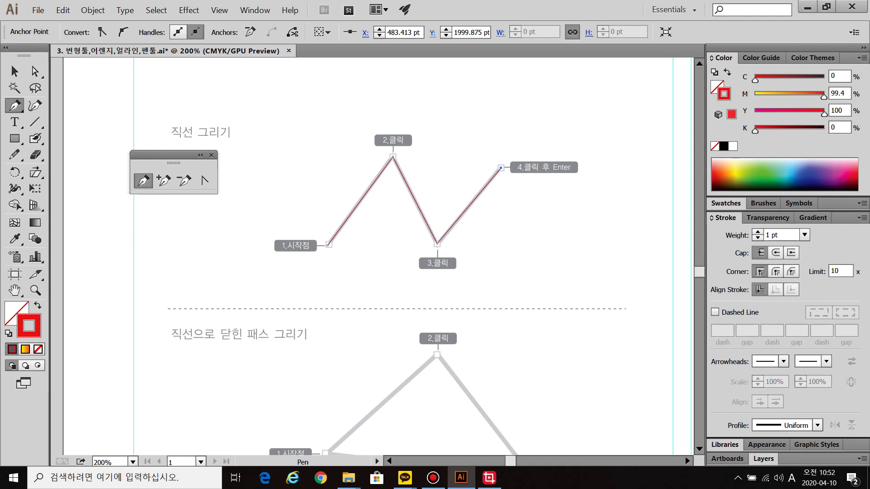
key(Return)
Draw a separate freehand path of straight segments to the lower right of the traced zigzag.
click(524, 230)
click(610, 198)
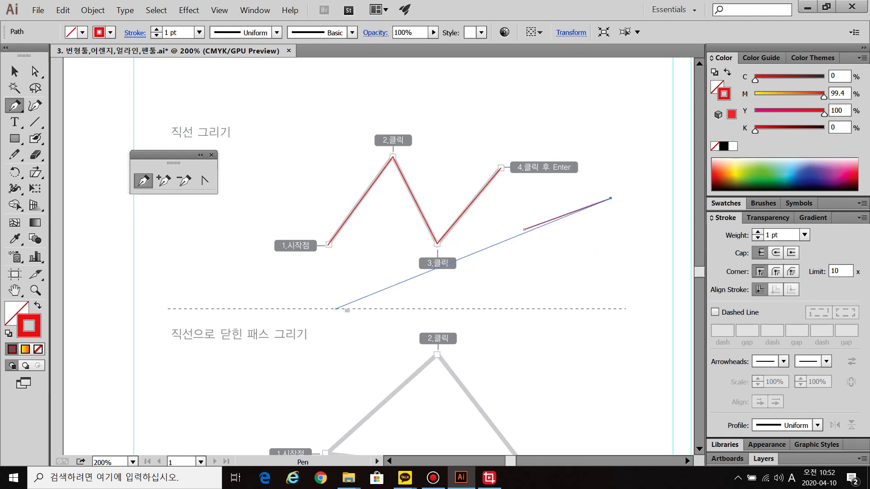
click(561, 290)
click(498, 269)
click(554, 251)
Trace the grey triangle guide under 직선으로 닫힌 패스 그리기 with the Pen tool and close the path at its start point.
scroll(509, 387, down, 5)
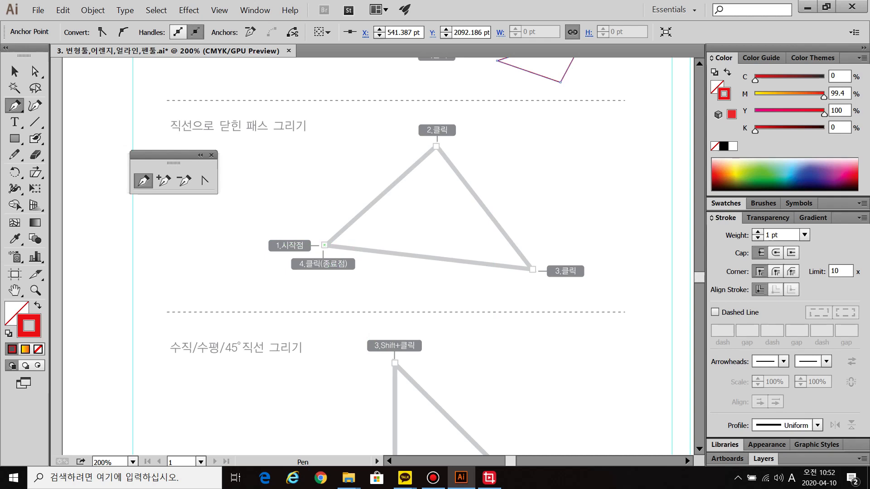
click(324, 245)
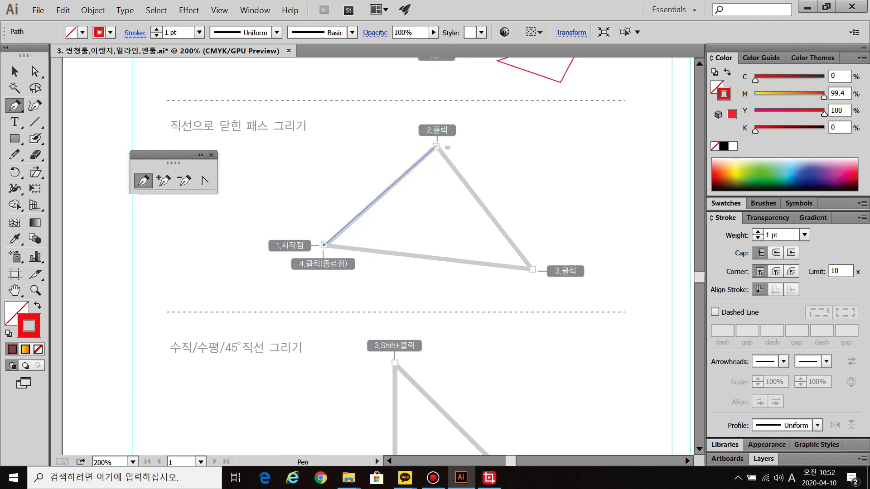
click(436, 146)
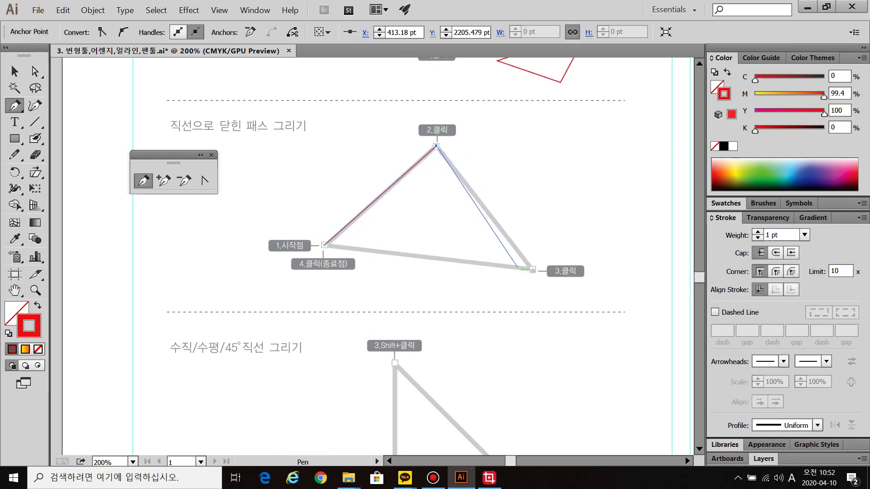
click(533, 269)
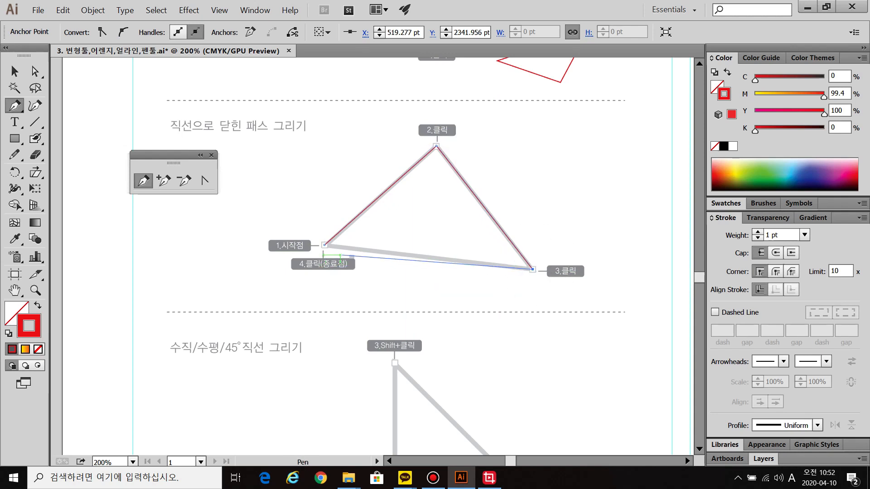
click(324, 245)
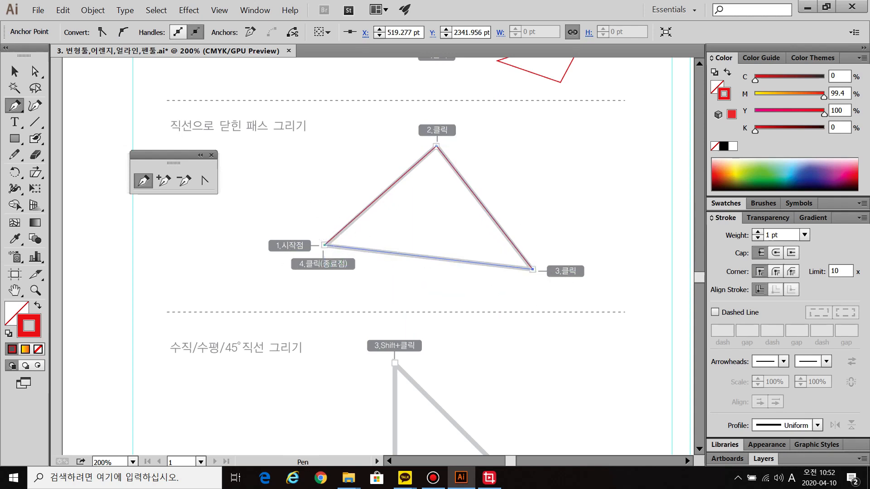
key(ctrl)
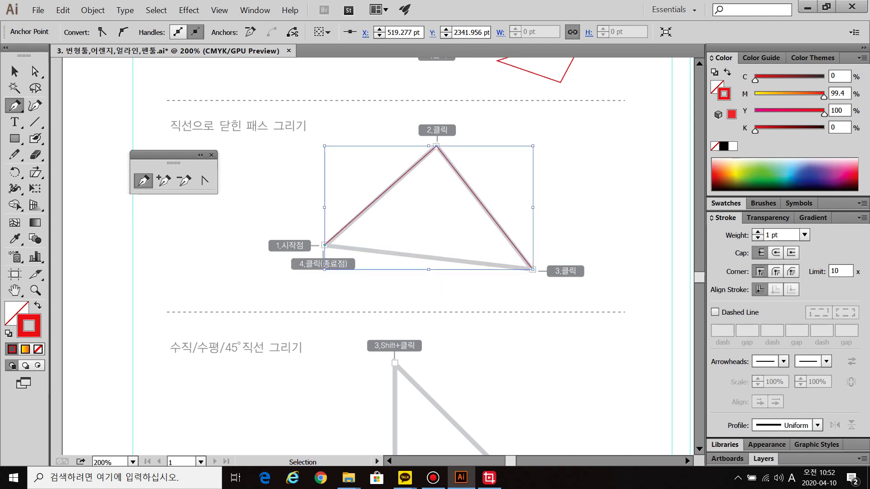
key(ctrl)
key(ctrl)
key(ctrl)
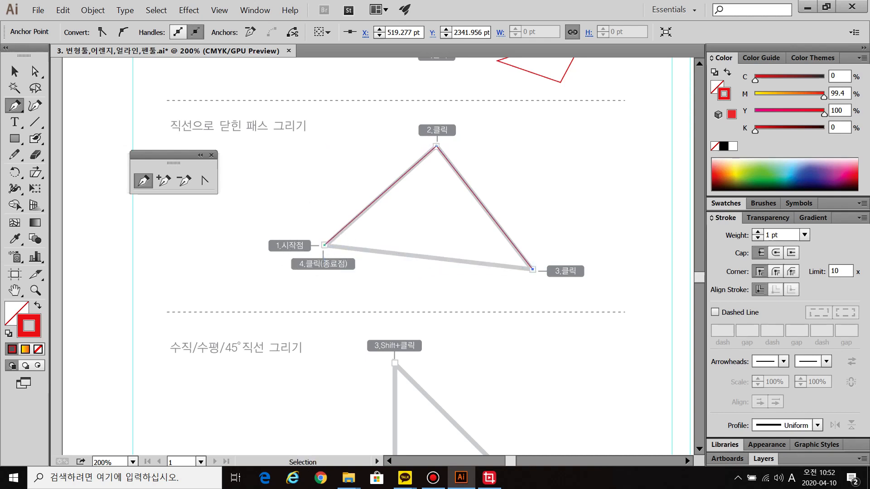
key(ctrl)
key(ctrl)
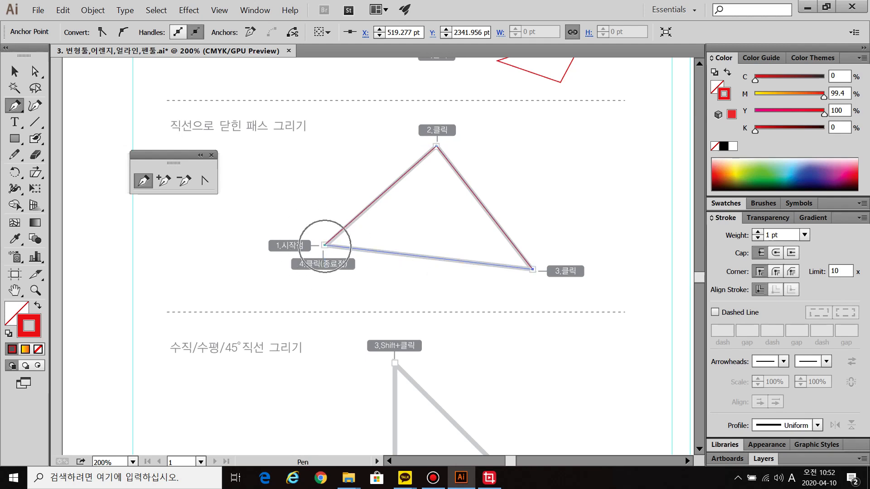
click(324, 245)
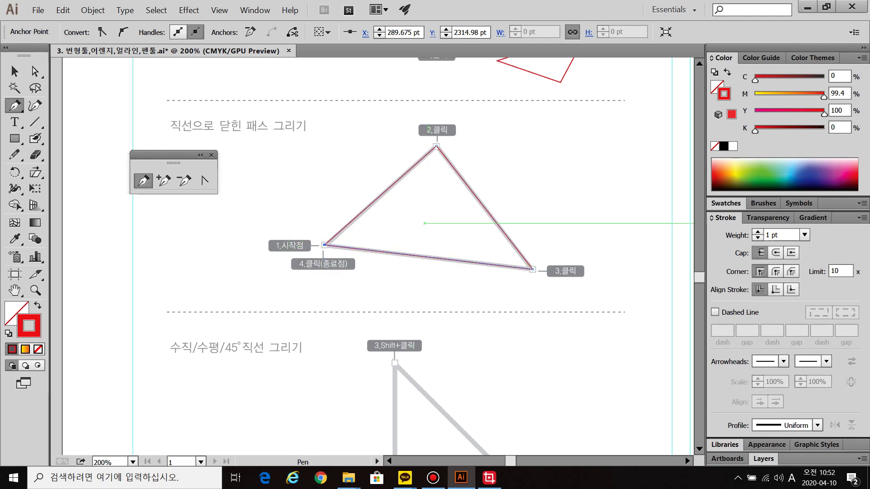
Fill the closed triangle with pale yellow E2DCA1 and deselect it.
double_click(17, 313)
click(553, 139)
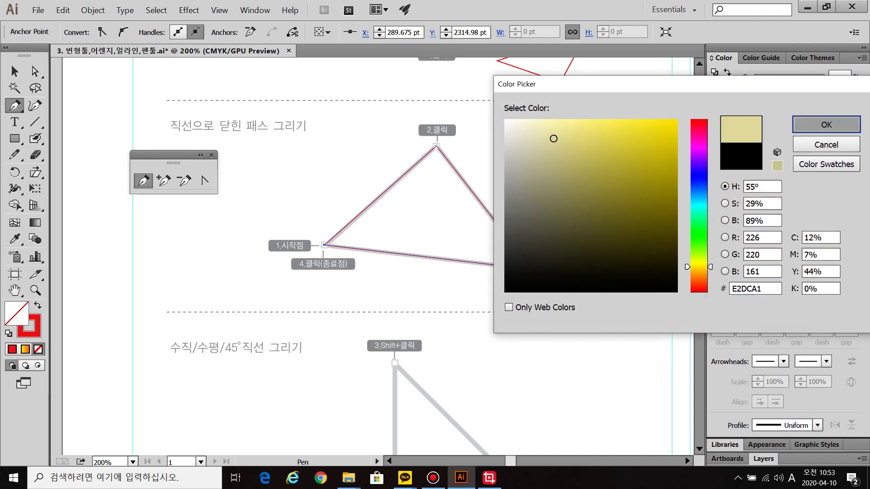
click(826, 124)
ctrl+click(539, 428)
Remove the fill, trace the 수직/수평/45˚ 직선 그리기 guide with constrained horizontal, vertical and 45-degree Pen segments, and end the open path.
drag(548, 395, 575, 239)
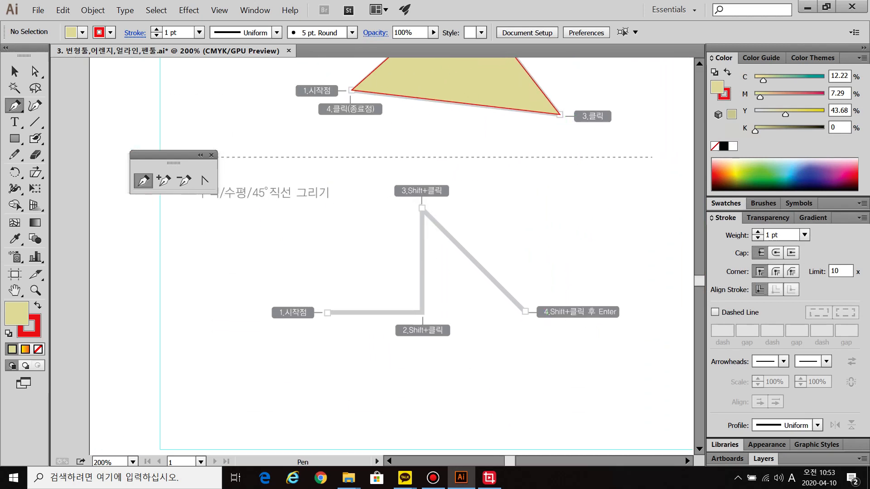
key(slash)
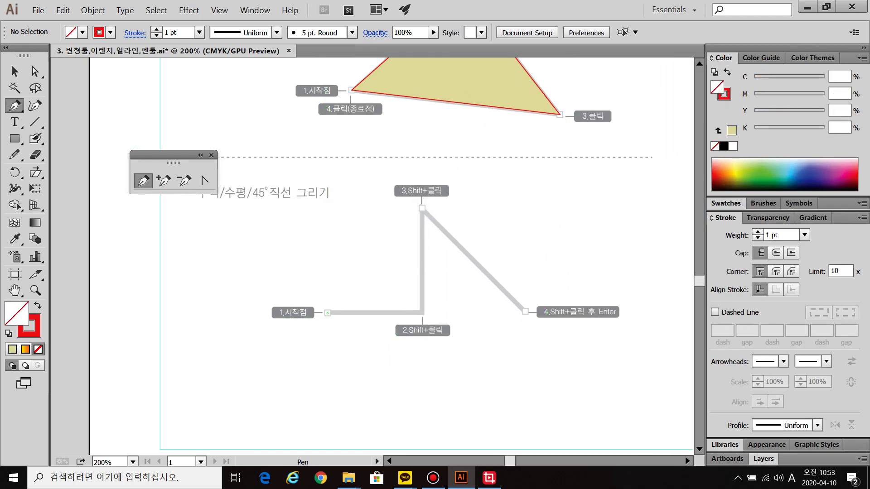
click(327, 313)
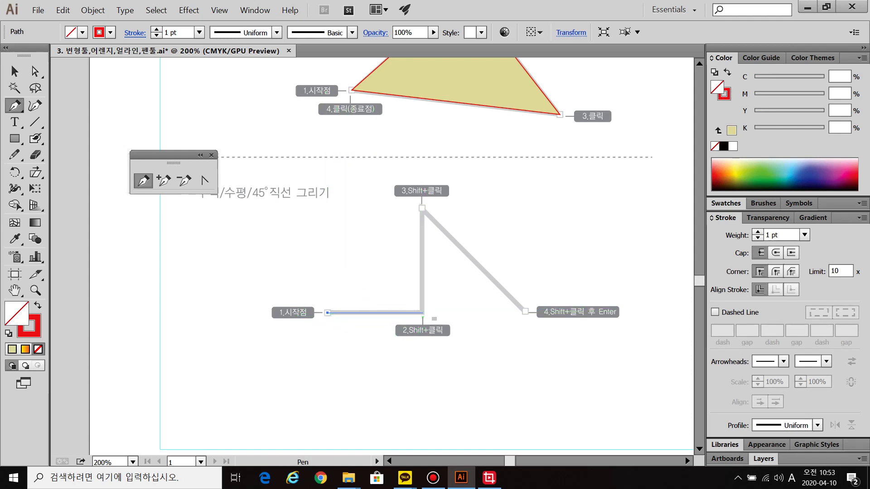
shift+click(422, 312)
shift+click(422, 206)
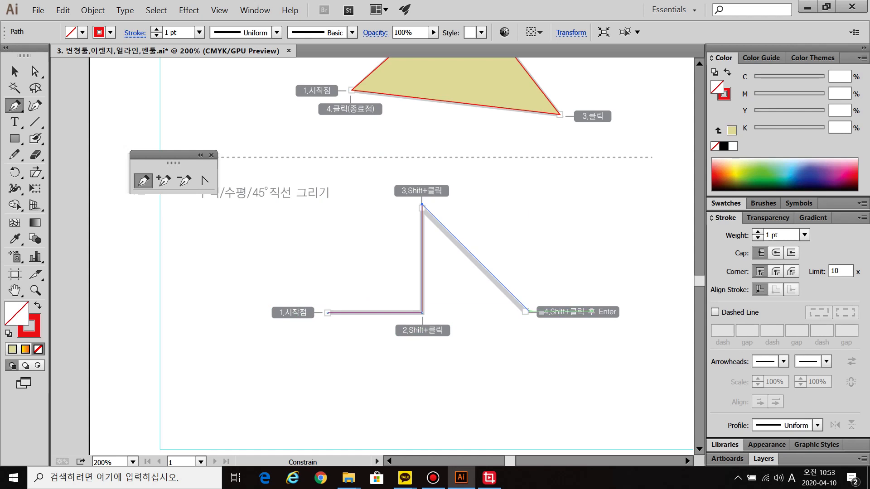
shift+click(529, 311)
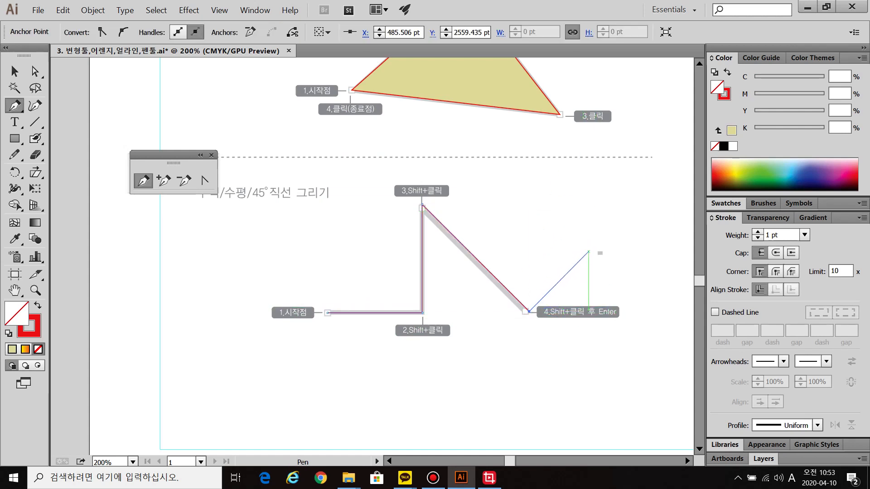
key(Return)
key(ctrl+shift+a)
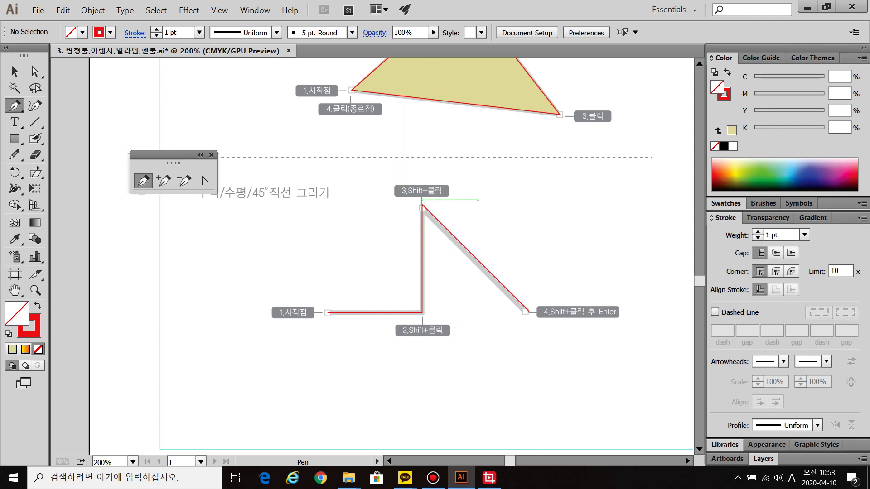
Trace the first arc of the upper 곡선으로 열린 패스 그리기 guide with the Pen tool, pulling point 2's handle along the red arrow, and deselect.
scroll(479, 198, down, 2)
drag(549, 249, 384, 333)
drag(548, 181, 491, 286)
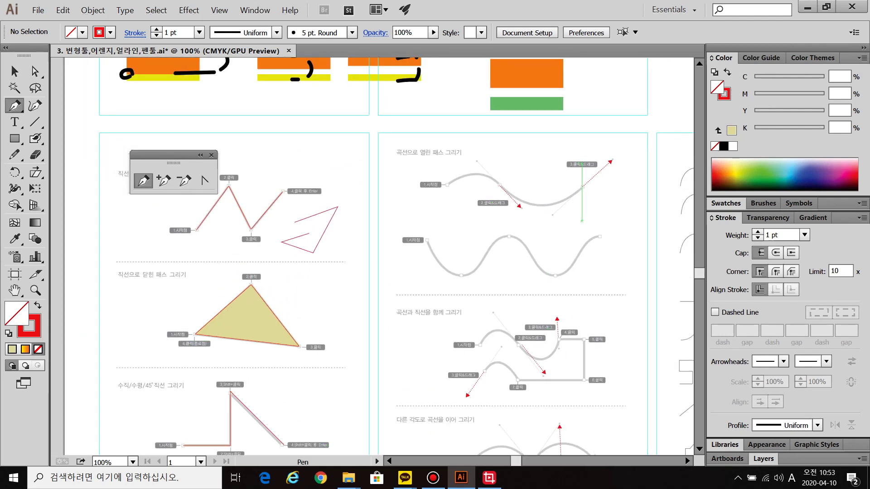
scroll(579, 213, up, 1)
scroll(584, 218, up, 1)
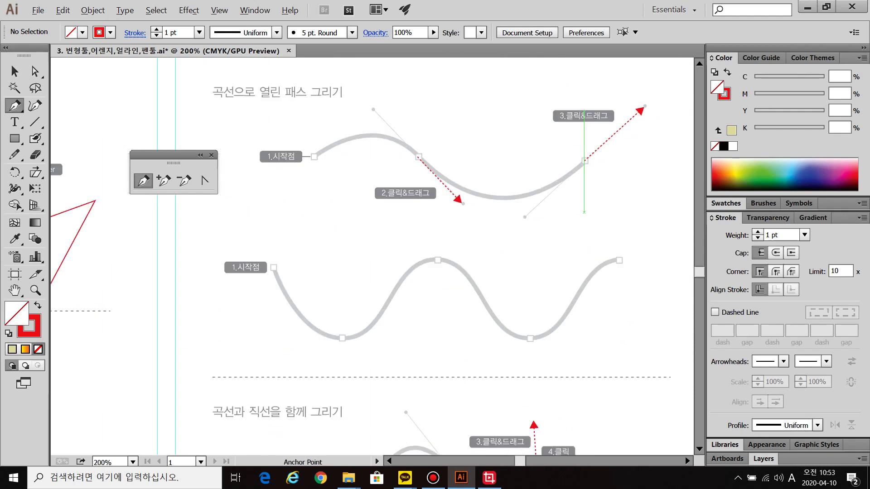
drag(570, 214, 534, 226)
drag(167, 155, 123, 137)
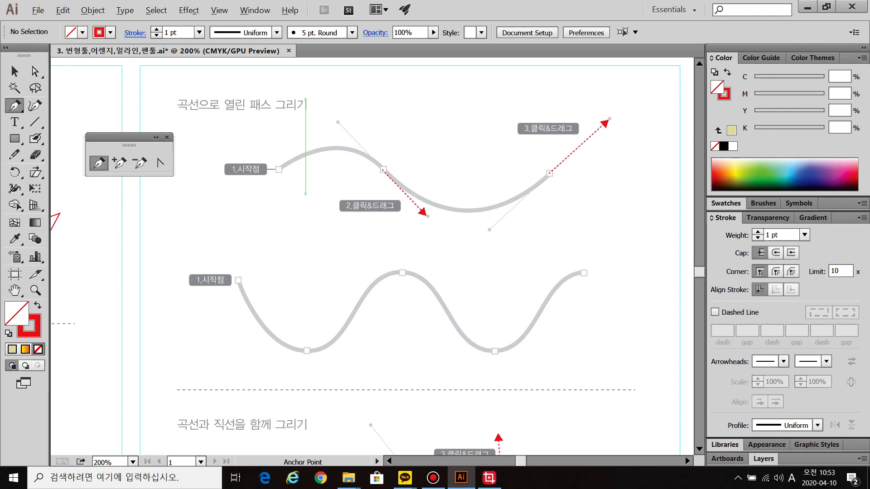
scroll(301, 194, up, 1)
drag(294, 164, 252, 184)
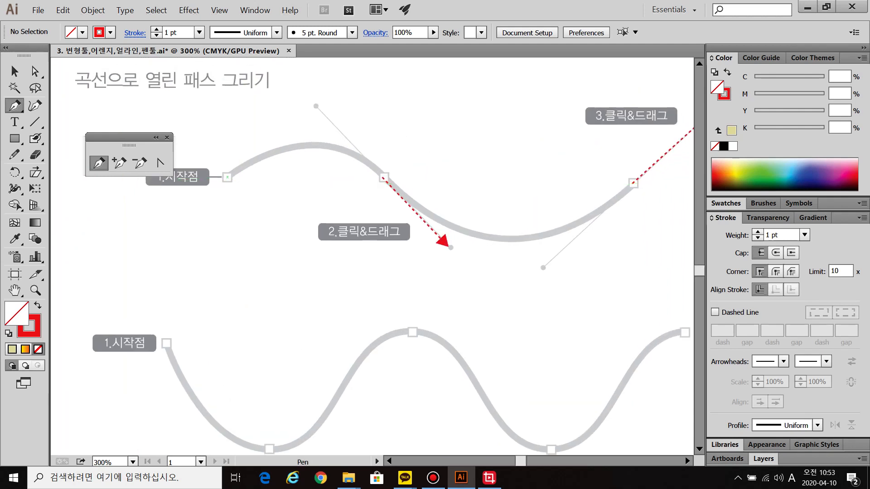
click(227, 178)
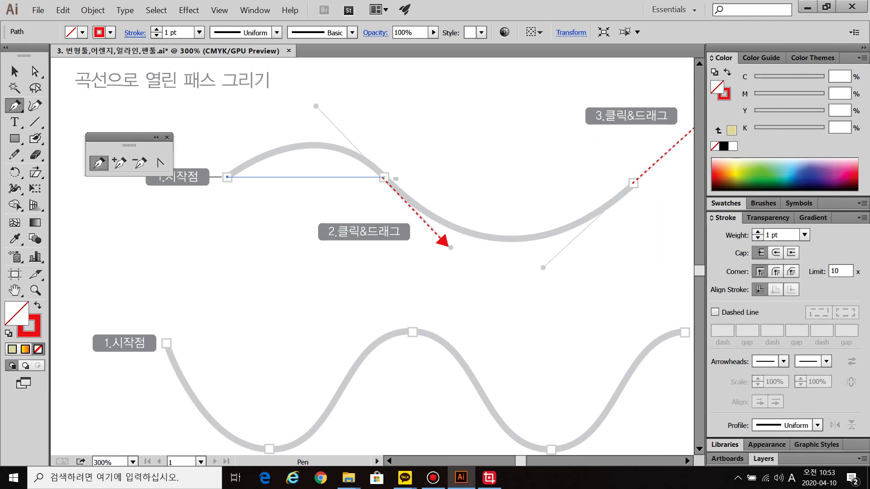
drag(383, 177, 451, 248)
key(ctrl)
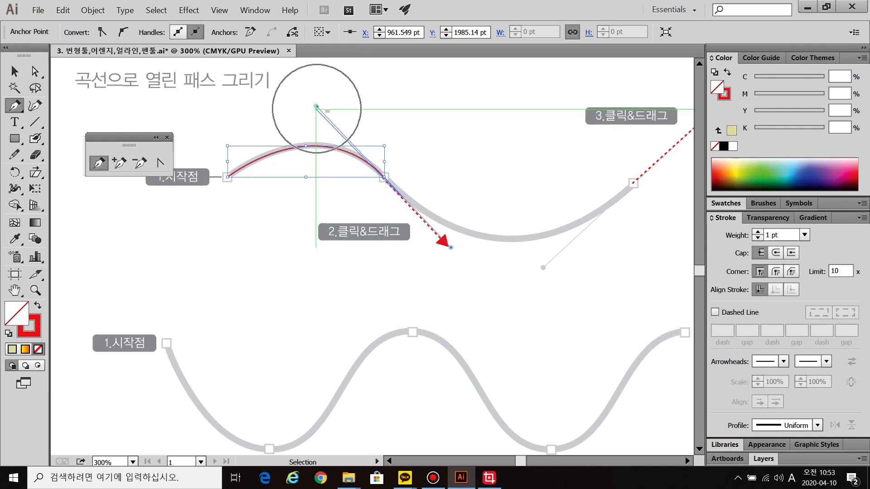
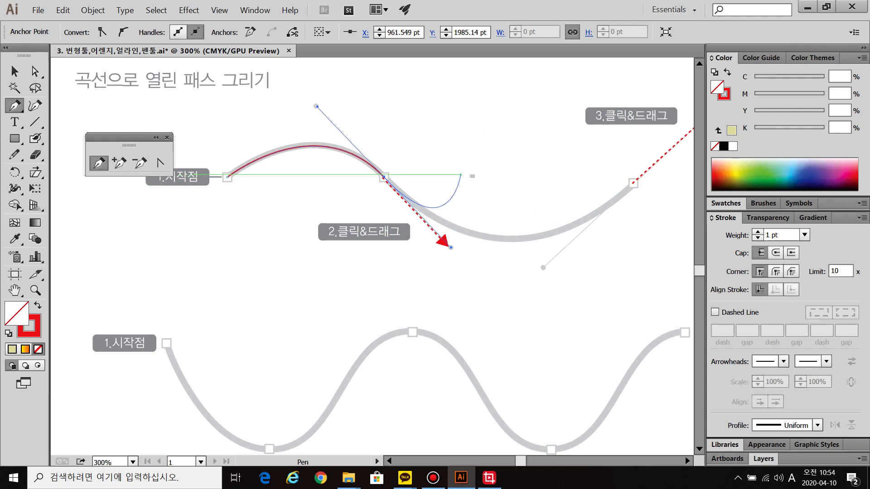
key(ctrl)
ctrl+click(472, 172)
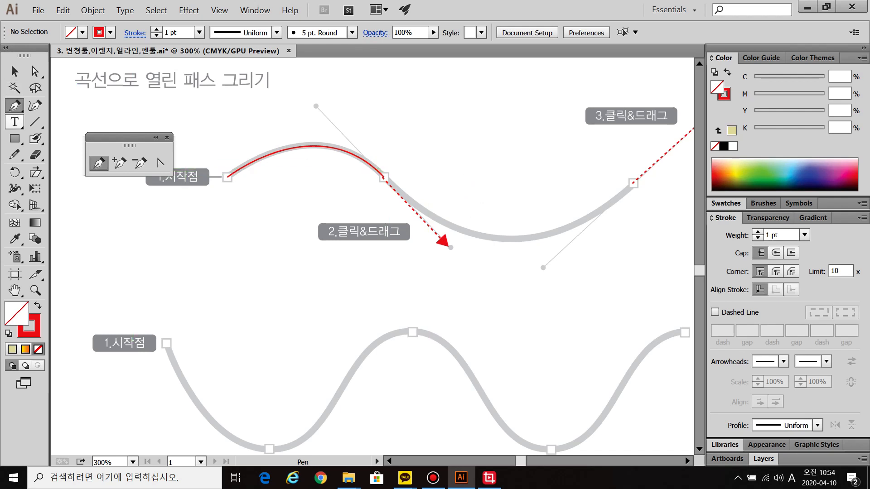
Set up the Blob Brush with a smaller tip and the default black stroke for annotating.
click(35, 138)
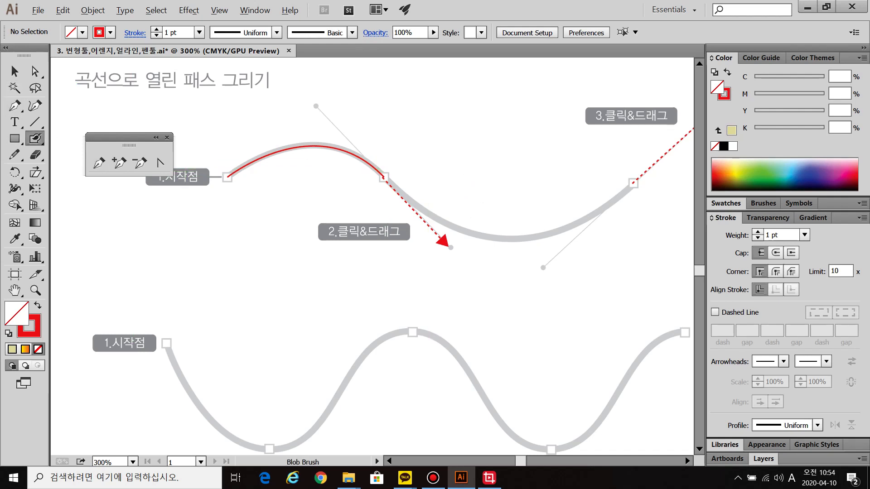
key(bracketleft)
key(bracketleft)
key(bracketleft)
click(732, 147)
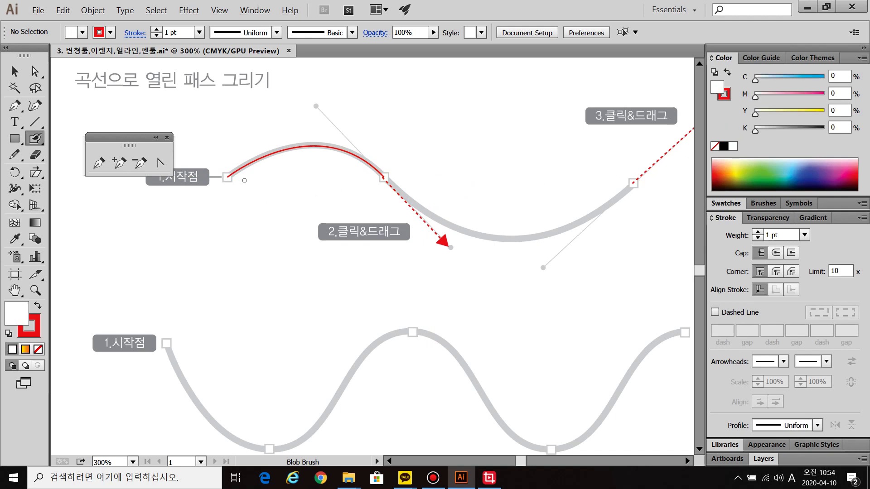
key(x)
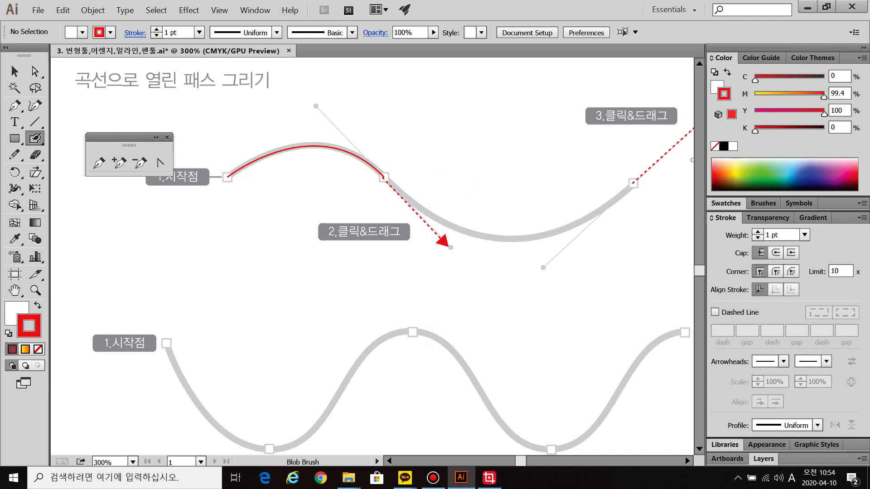
key(d)
Circle the traced arc's start point and second anchor point in black, undoing any extra strokes.
mouse_move(236, 186)
mouse_down()
mouse_move(234, 168)
mouse_move(231, 187)
mouse_up()
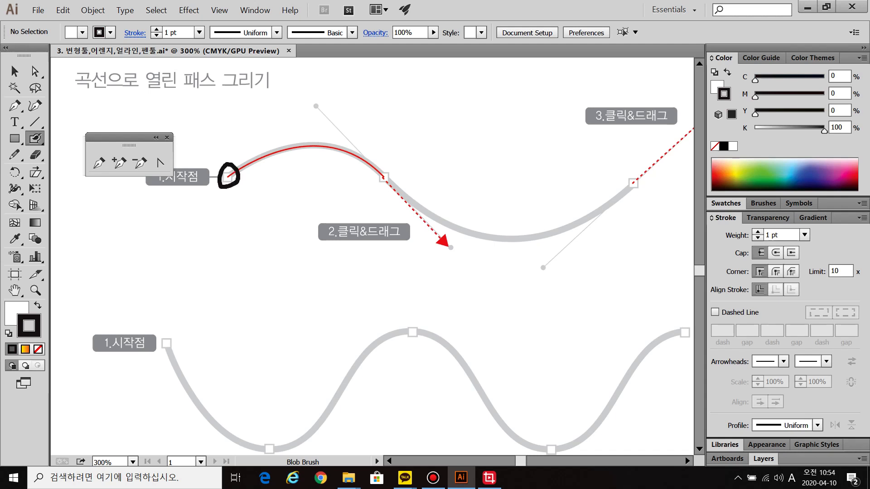
mouse_move(372, 172)
mouse_down()
mouse_move(390, 186)
mouse_move(373, 169)
mouse_up()
mouse_move(240, 173)
mouse_down()
mouse_move(369, 168)
mouse_move(305, 171)
mouse_up()
key(ctrl+z)
key(ctrl+z)
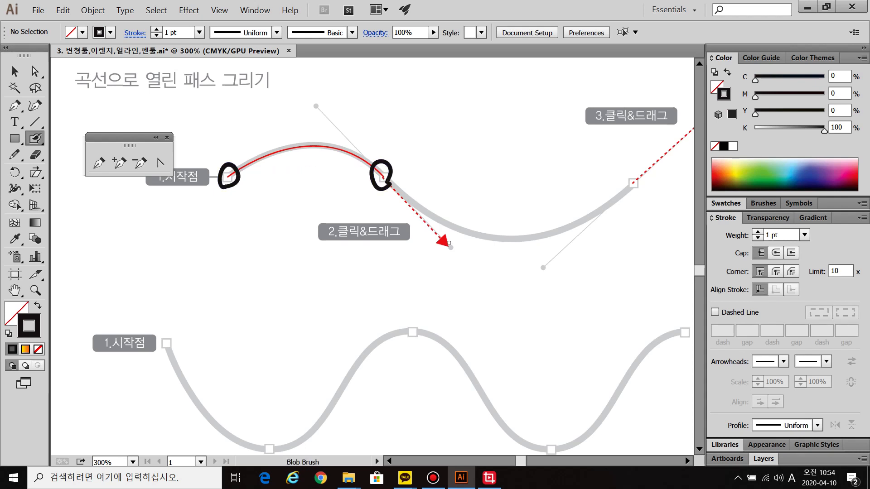
mouse_move(433, 235)
mouse_down()
mouse_move(442, 244)
mouse_move(445, 226)
mouse_up()
key(ctrl+z)
Paint black direction handles with round end dots on both sides of the circled second anchor point.
drag(376, 170, 311, 90)
drag(392, 190, 471, 262)
drag(319, 110, 316, 106)
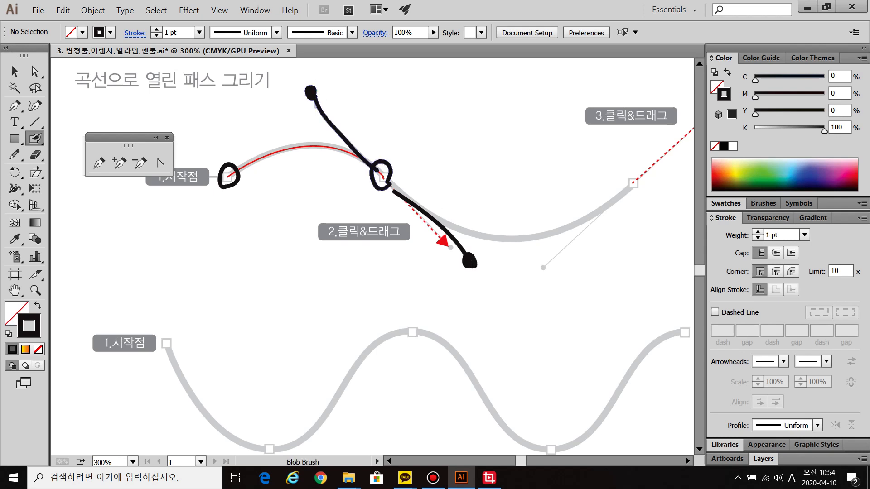
Paint a black dashed baseline between the two circled points and a dashed peak rising above the arc.
drag(245, 181, 344, 180)
key(ctrl)
drag(245, 172, 272, 142)
mouse_move(274, 139)
mouse_down()
mouse_move(294, 116)
mouse_move(313, 124)
mouse_up()
drag(319, 129, 341, 150)
drag(344, 158, 361, 175)
key(ctrl)
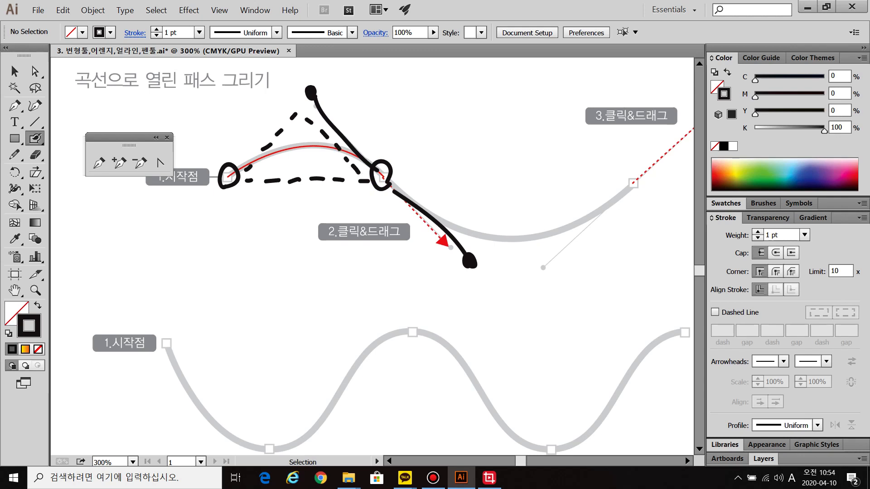
Switch to orange (M 83.92, Y 100) and paint an arc between the circled points with a midpoint circle and up and down arrows.
click(716, 174)
mouse_move(247, 170)
mouse_down()
mouse_move(294, 154)
mouse_move(355, 167)
mouse_up()
mouse_move(303, 157)
mouse_down()
mouse_move(313, 158)
mouse_move(298, 152)
mouse_move(290, 82)
mouse_move(274, 100)
mouse_move(301, 96)
mouse_move(305, 127)
mouse_up()
drag(296, 114, 317, 109)
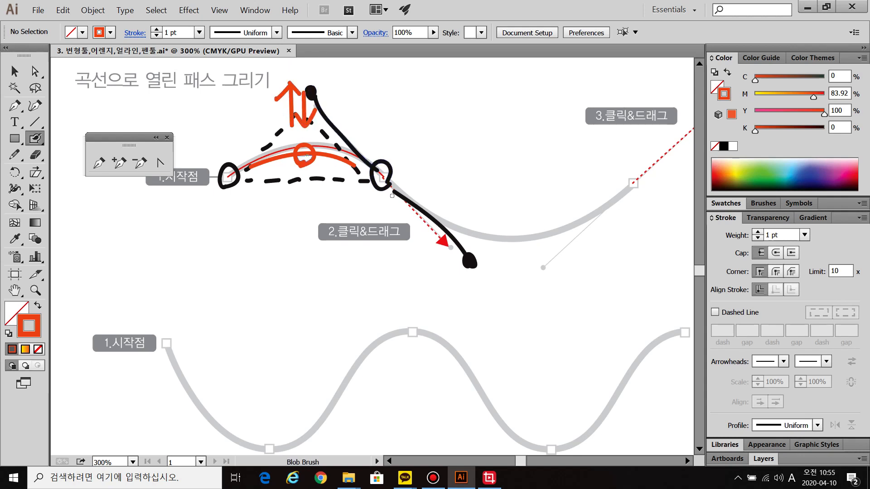
Switch the brush colour back to black and paint a check mark beside each of the two direction handles.
click(723, 146)
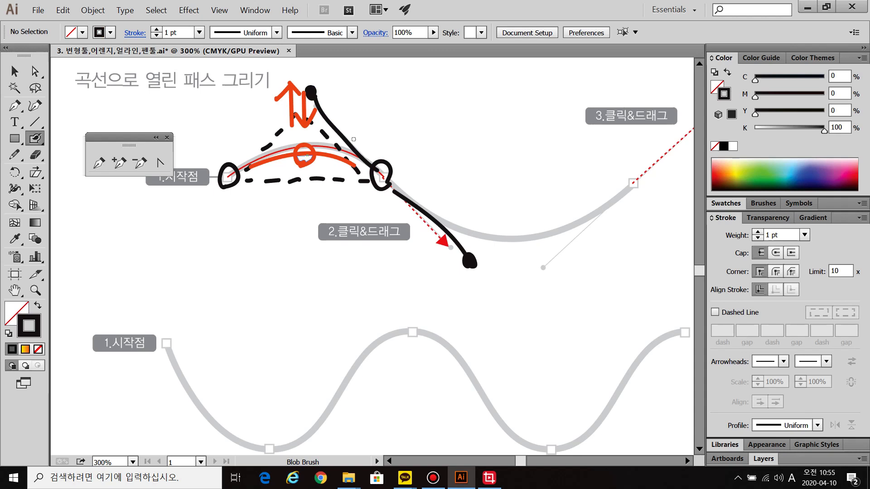
mouse_move(348, 109)
mouse_down()
mouse_move(353, 122)
mouse_move(369, 86)
mouse_up()
drag(434, 191, 462, 199)
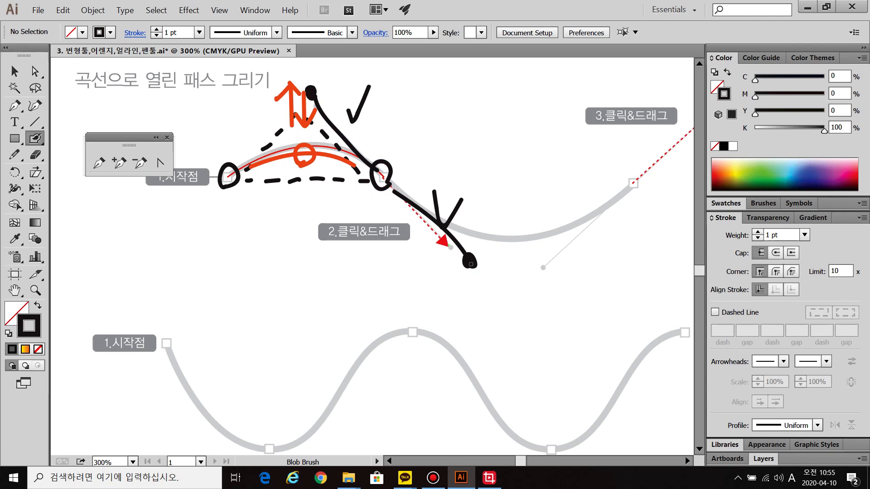
scroll(471, 263, right, 2)
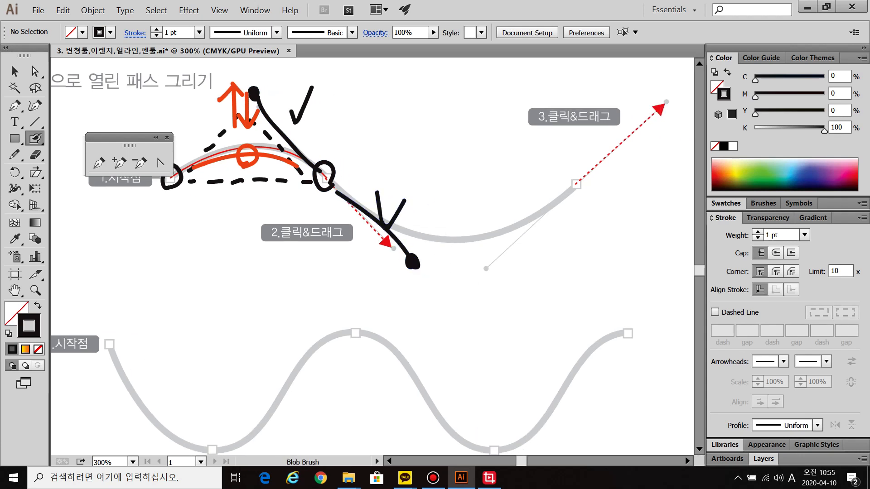
Circle the third anchor point in black and paint a dashed V dipping between the second and third points.
mouse_move(582, 186)
mouse_down()
mouse_move(564, 186)
mouse_move(581, 188)
mouse_up()
drag(348, 183, 354, 190)
mouse_move(357, 192)
mouse_down()
mouse_move(378, 212)
mouse_move(410, 211)
mouse_up()
drag(416, 211, 471, 199)
drag(482, 197, 511, 190)
drag(521, 188, 536, 183)
drag(542, 183, 555, 179)
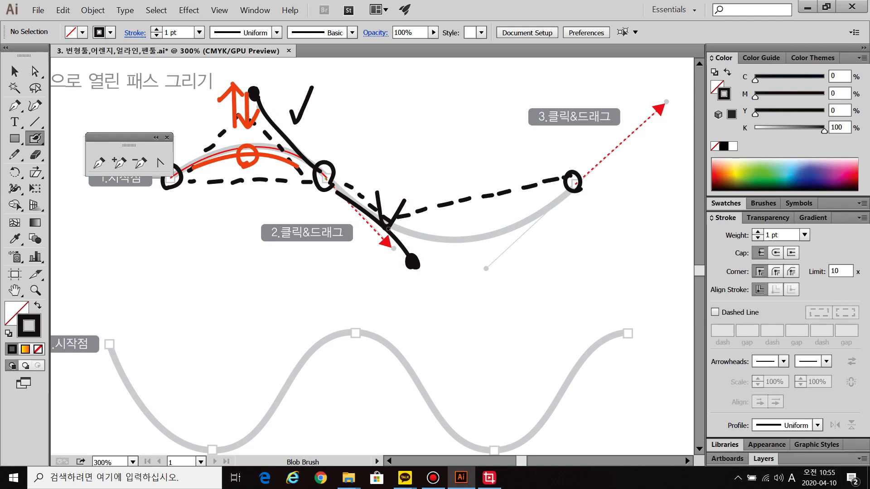
Switch the brush to red (C 10.2, M 92.16, Y 100, K 2.35) and paint a sagging curve above the dashed V.
click(714, 177)
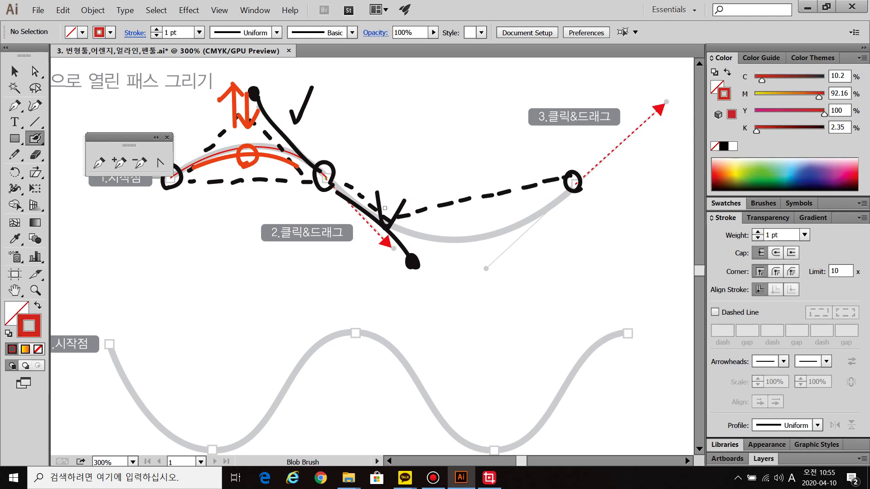
mouse_move(353, 183)
mouse_down()
mouse_move(415, 199)
mouse_move(457, 196)
mouse_move(564, 167)
mouse_up()
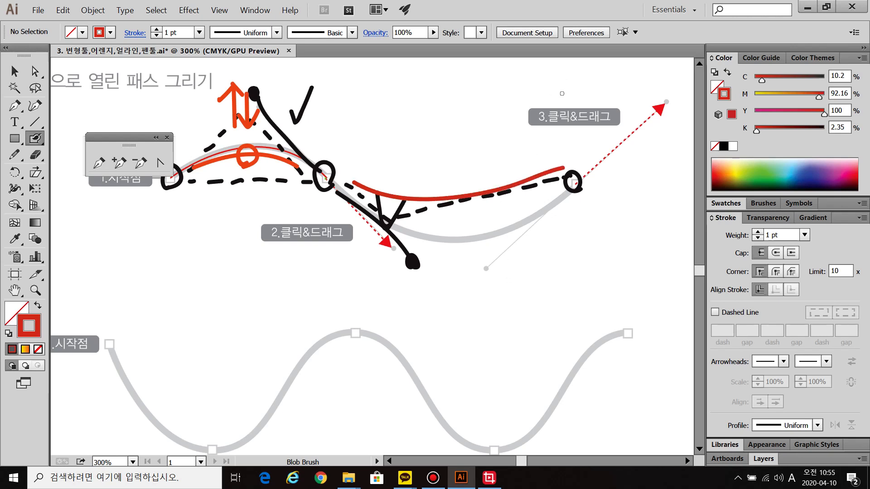
ctrl+click(412, 264)
Draw a three-anchor S-curve with the Pen tool below the first guide, pulling direction handles at the second and third points.
key(p)
click(166, 306)
drag(320, 303, 401, 372)
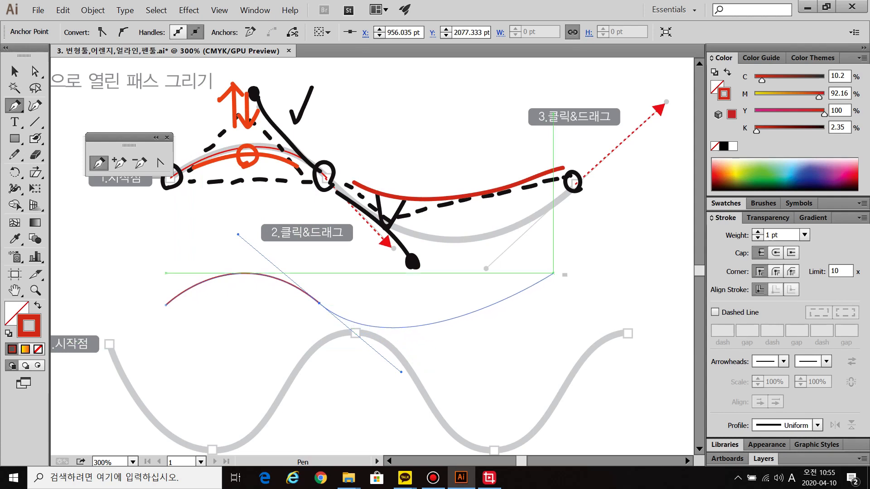
key(ctrl)
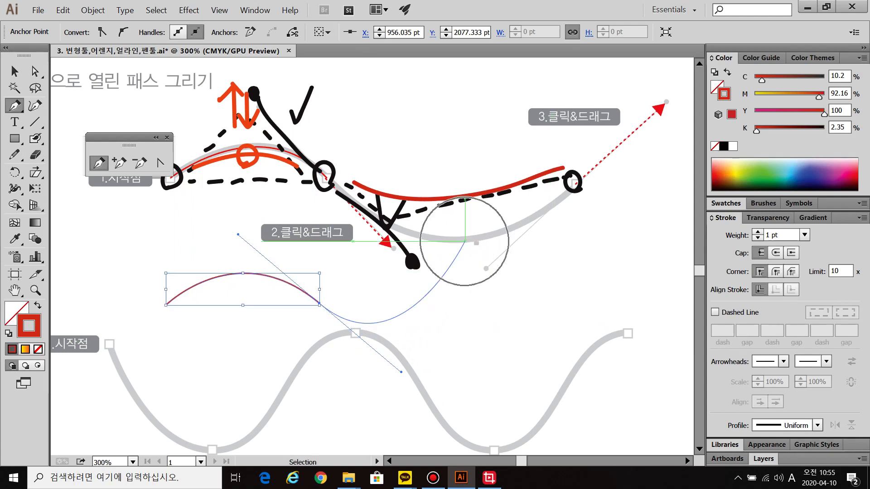
drag(518, 305, 558, 243)
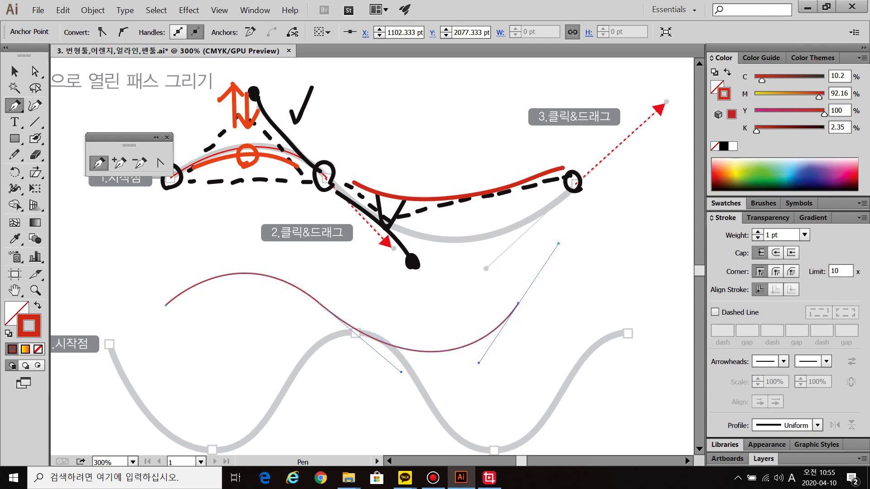
key(ctrl)
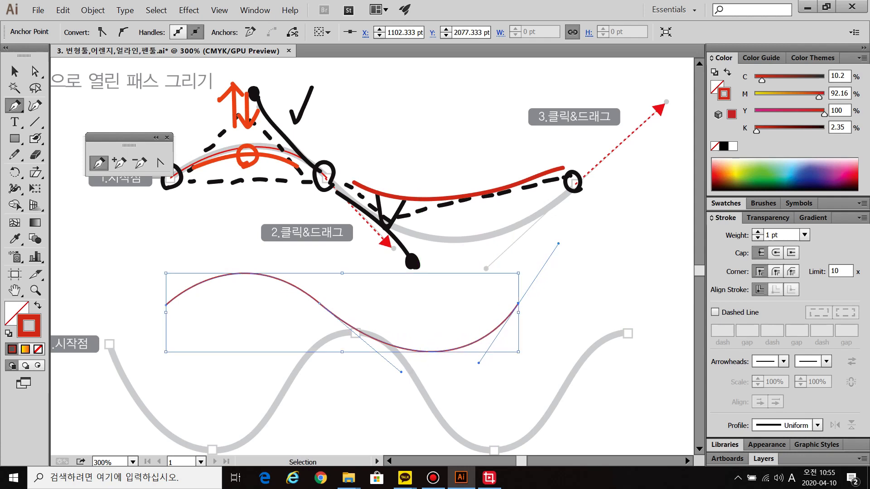
key(ctrl)
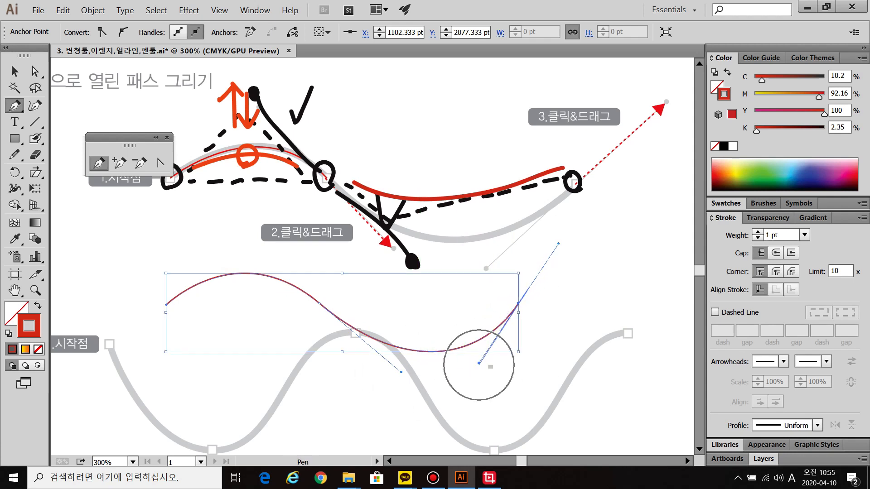
ctrl+click(426, 218)
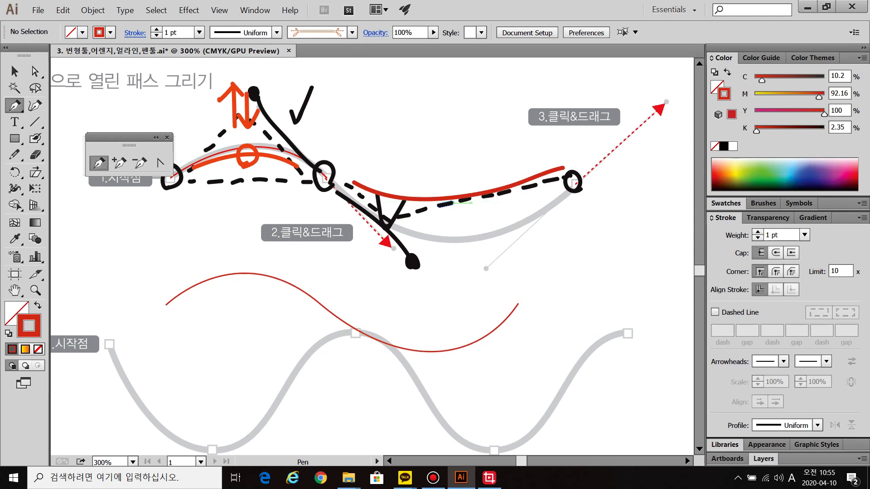
With the black Blob Brush, paint direction arrows slanting down from the middle and the end of the S-curve.
key(shift+b)
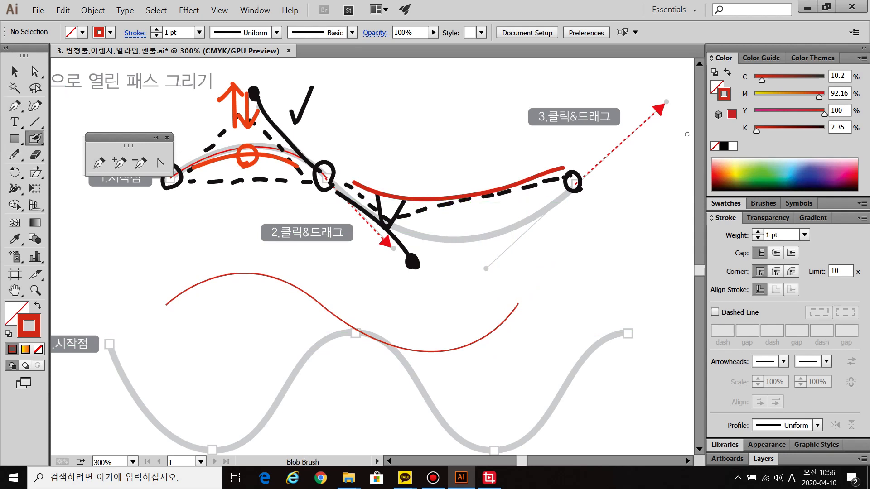
key(d)
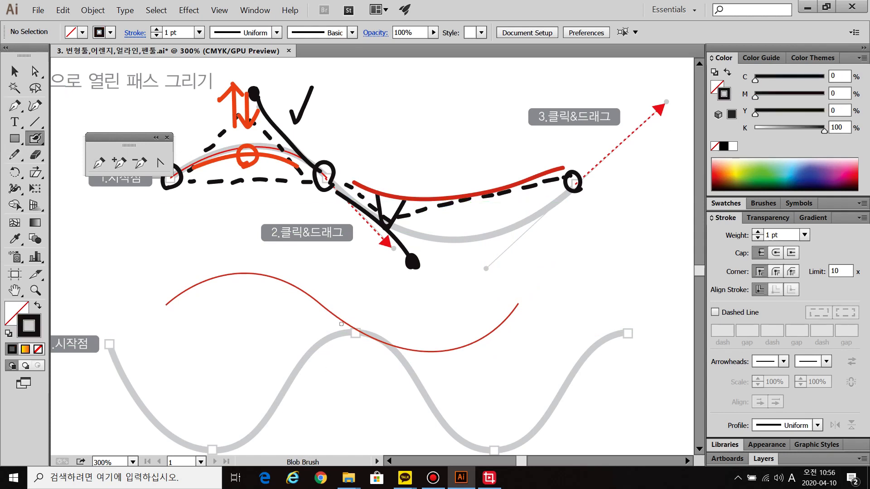
mouse_move(340, 321)
mouse_down()
mouse_move(394, 384)
mouse_move(399, 370)
mouse_up()
click(520, 307)
mouse_move(519, 307)
mouse_down()
mouse_move(464, 394)
mouse_move(460, 384)
mouse_move(487, 388)
mouse_up()
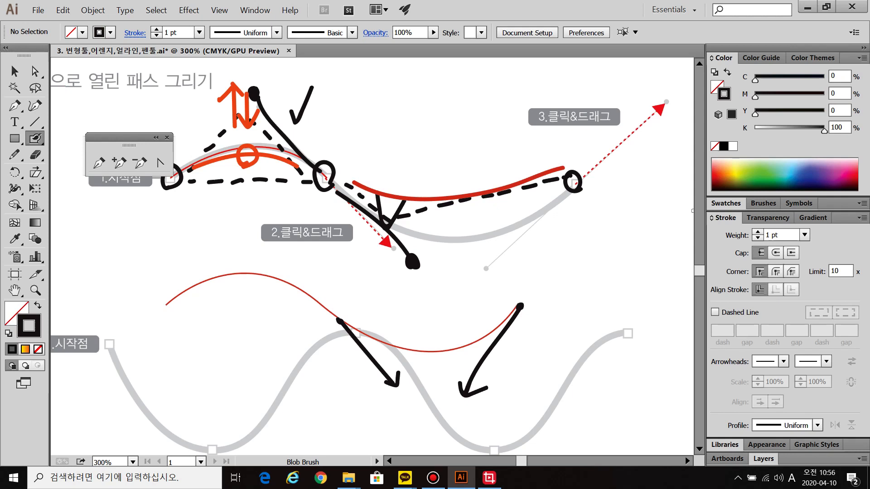
Switch the brush to light blue and paint a shallow dashed V between the starting points of the two arrows.
click(785, 167)
drag(347, 319, 369, 338)
drag(380, 350, 424, 339)
drag(433, 335, 446, 330)
drag(451, 328, 464, 323)
drag(468, 321, 500, 310)
drag(512, 303, 519, 301)
Switch to blue (C 81.57, M 77.65), paint a deeper dashed V between the arrows and circle the curve's trough and crest.
click(808, 172)
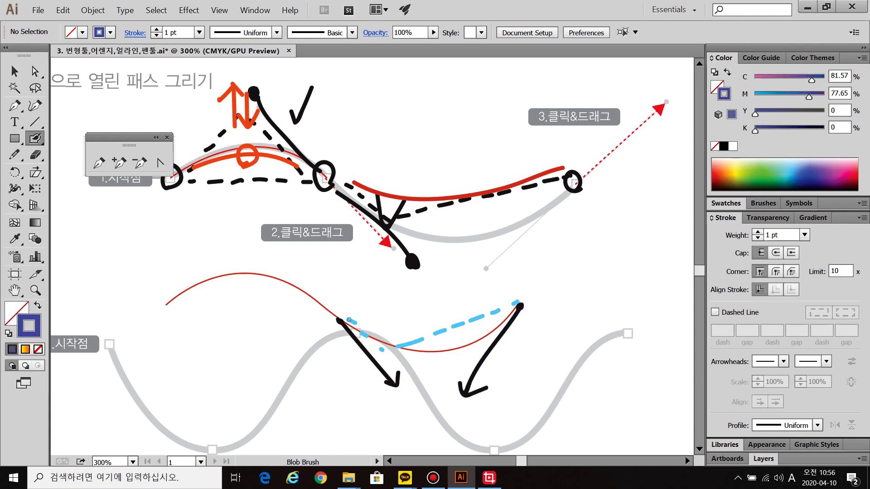
drag(354, 319, 365, 324)
drag(369, 328, 383, 339)
drag(387, 346, 412, 363)
drag(417, 368, 452, 370)
drag(465, 358, 472, 350)
drag(475, 346, 481, 337)
drag(485, 329, 494, 323)
drag(499, 316, 506, 309)
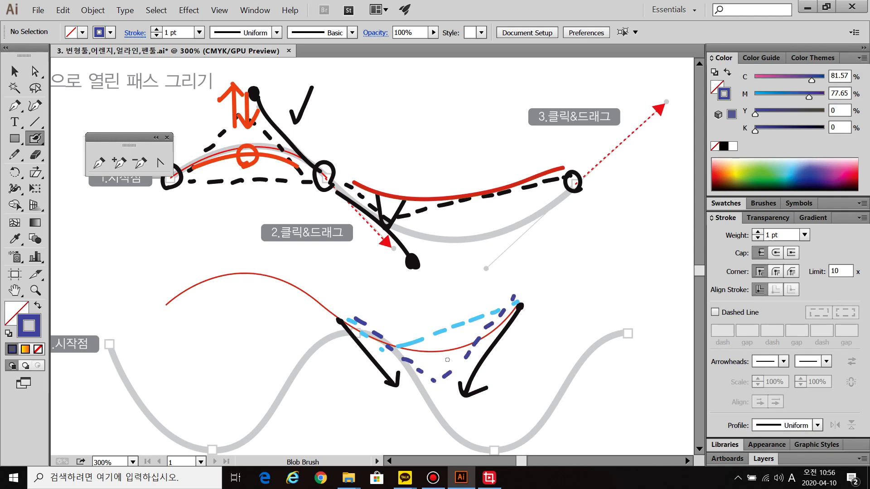
mouse_move(449, 357)
mouse_down()
mouse_move(436, 340)
mouse_move(444, 356)
mouse_up()
mouse_move(259, 288)
mouse_down()
mouse_move(233, 278)
mouse_move(267, 286)
mouse_up()
Select the S-curve with all its annotations and move it off the wave guide to above the guide sheet's upper-right corner.
key(v)
mouse_move(144, 267)
mouse_down()
mouse_move(564, 405)
mouse_move(558, 377)
mouse_up()
scroll(557, 374, down, 2)
click(357, 317)
drag(357, 318, 523, 368)
drag(497, 322, 439, 268)
key(ctrl+shift+a)
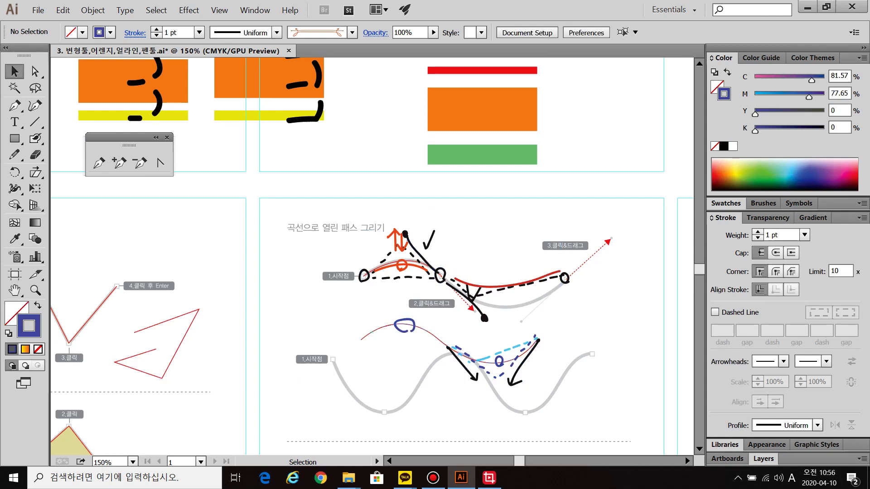
drag(358, 325, 549, 398)
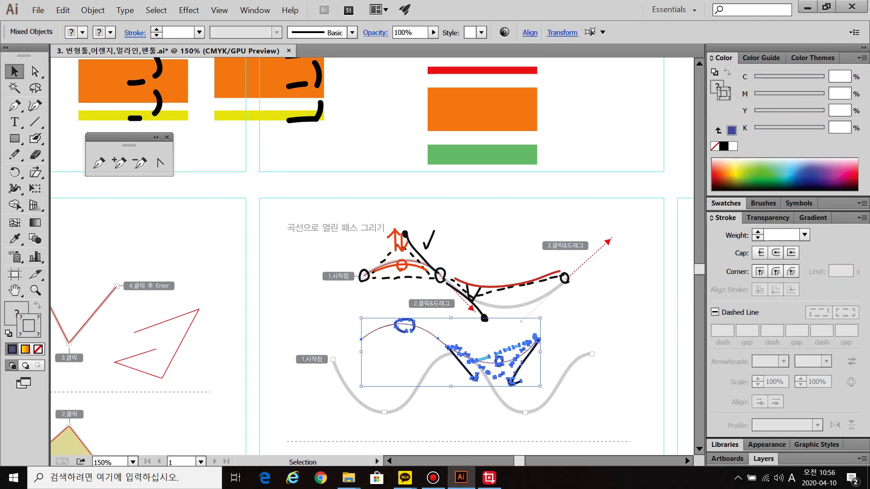
drag(499, 360, 641, 207)
key(ctrl+shift+a)
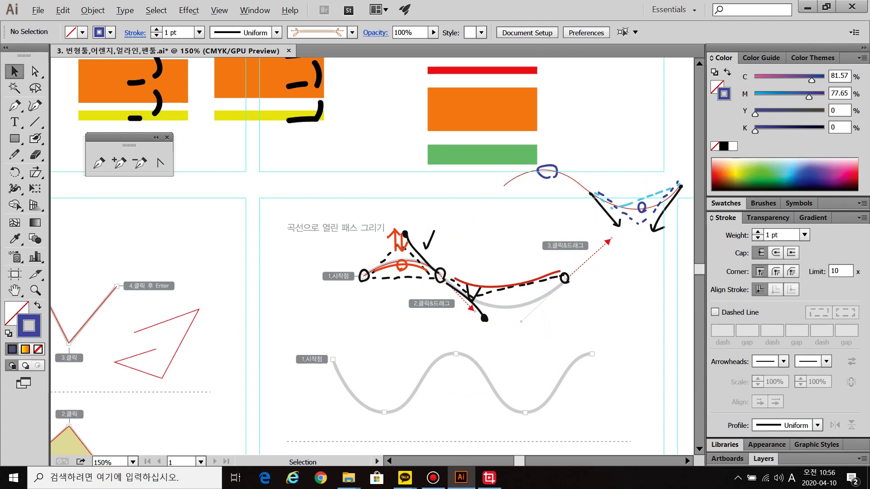
Paint blue circles on both sides of the wave guide's first trough and horizontal handle lines with end dots beneath it.
key(ctrl+=)
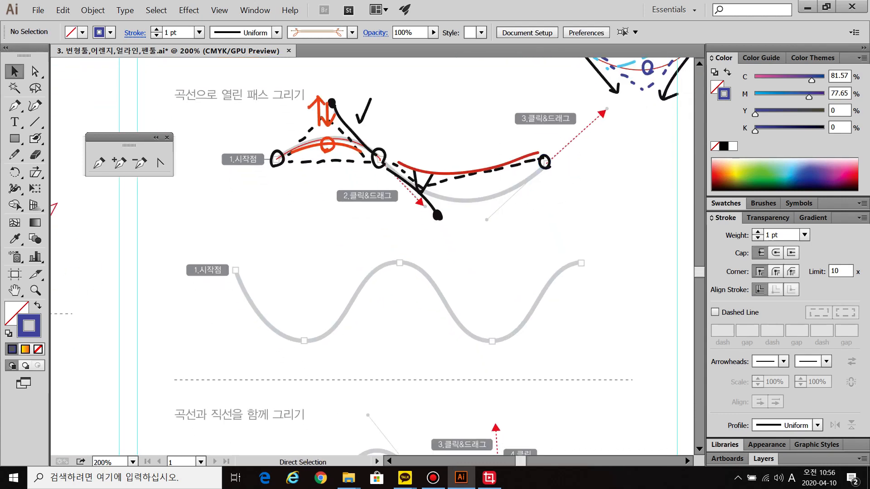
click(15, 106)
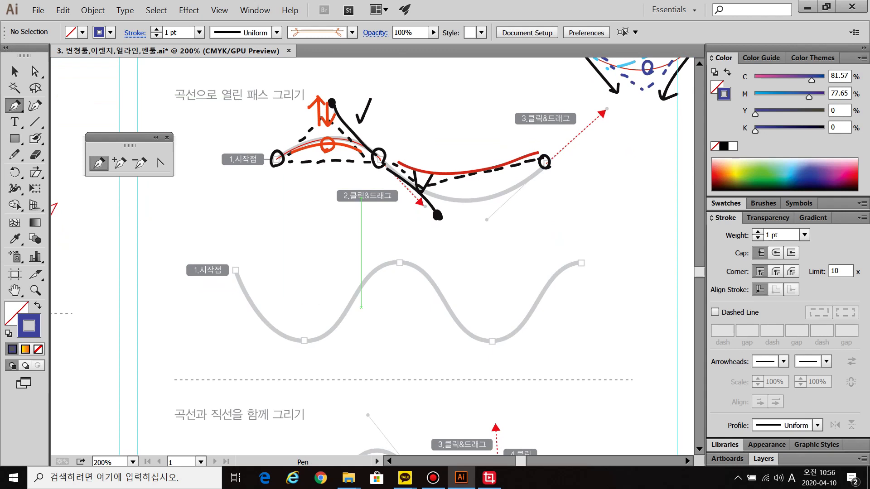
key(ctrl+=)
key(shift+b)
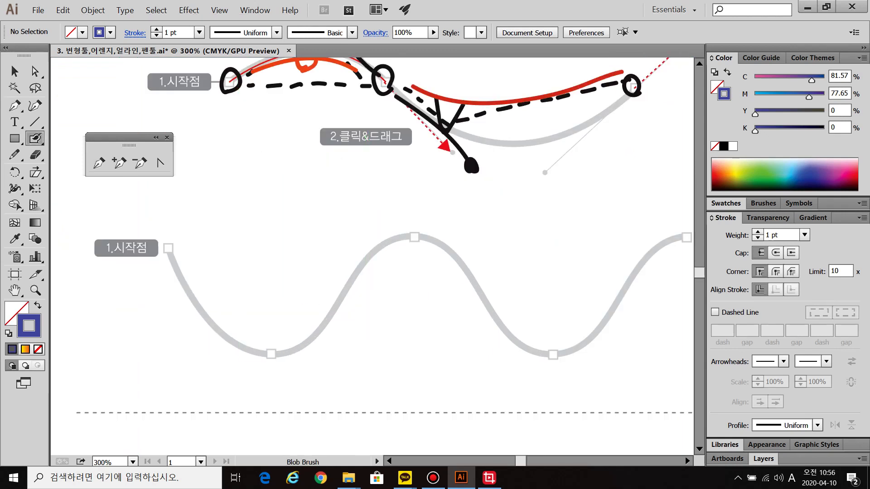
drag(228, 348, 225, 348)
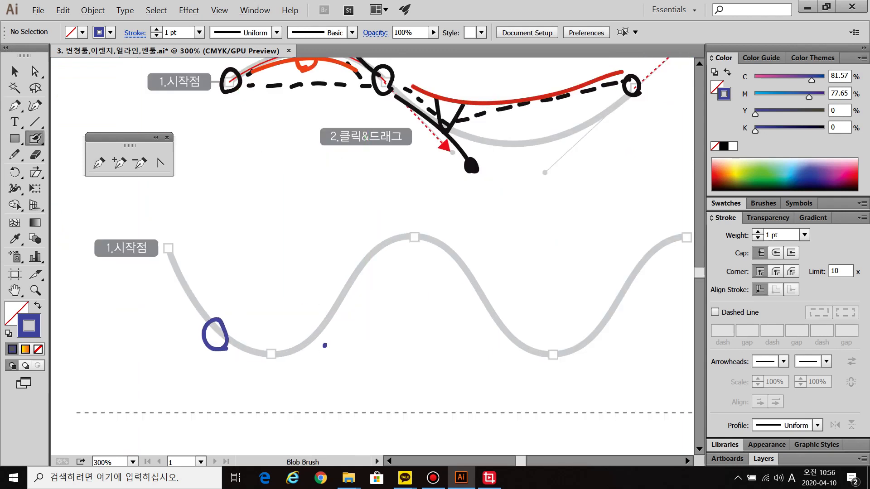
drag(325, 346, 326, 347)
mouse_move(256, 369)
mouse_down()
mouse_move(190, 373)
mouse_move(366, 369)
mouse_move(372, 360)
mouse_up()
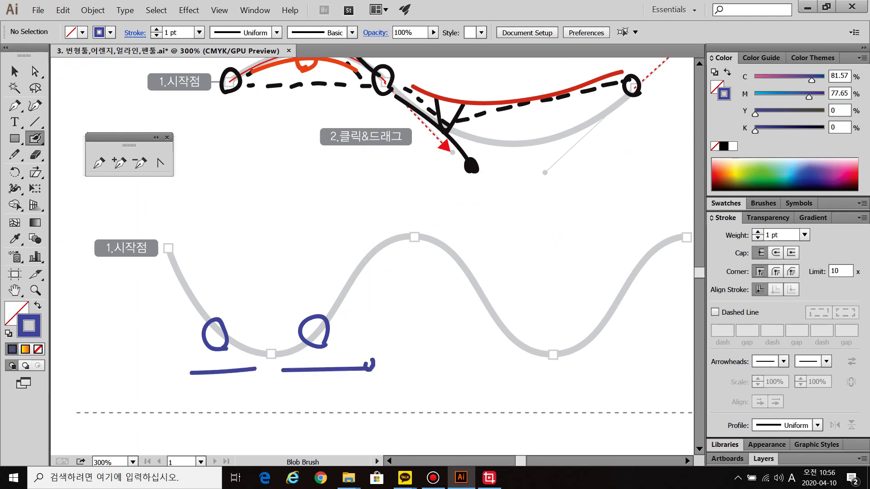
drag(183, 379, 189, 374)
Handwrite the word "Shift" in blue beneath the horizontal handle lines of the first trough.
mouse_move(242, 390)
mouse_down()
mouse_move(206, 424)
mouse_move(250, 415)
mouse_move(256, 424)
mouse_up()
click(263, 393)
drag(266, 408, 271, 421)
mouse_move(290, 385)
mouse_down()
mouse_move(284, 424)
mouse_move(297, 398)
mouse_move(324, 393)
mouse_up()
drag(314, 384, 316, 426)
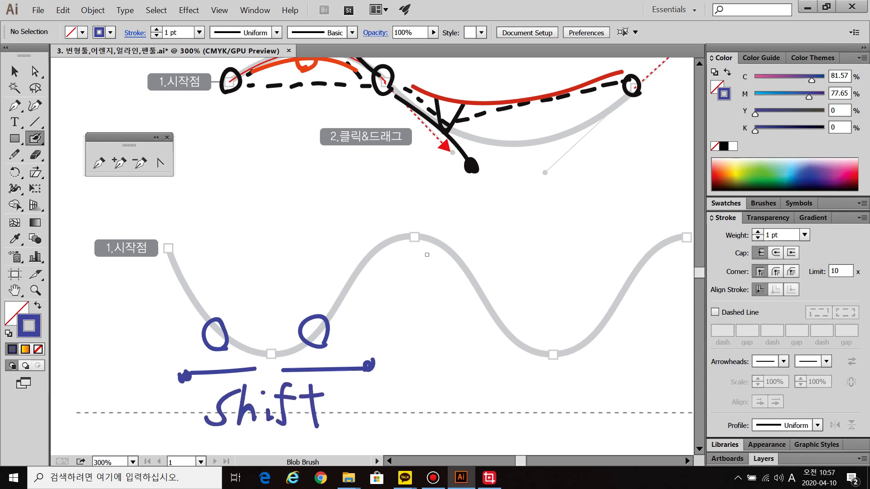
Paint horizontal blue handle lines at the wave's first crest and second trough, and circle the bends between them.
drag(415, 237, 335, 231)
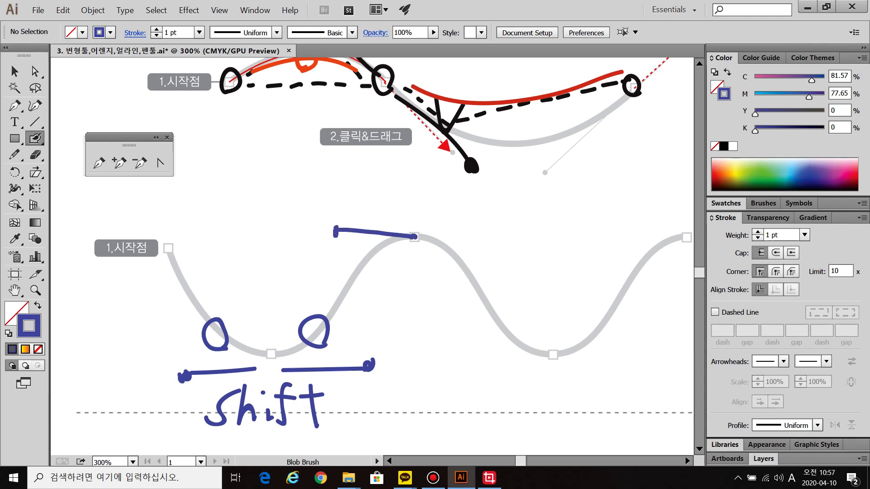
drag(426, 237, 489, 235)
click(489, 234)
mouse_move(554, 356)
mouse_down()
mouse_move(481, 361)
mouse_move(483, 371)
mouse_move(618, 352)
mouse_up()
click(619, 352)
mouse_move(456, 269)
mouse_down()
mouse_move(437, 254)
mouse_move(462, 271)
mouse_up()
mouse_move(521, 341)
mouse_down()
mouse_move(505, 345)
mouse_move(512, 352)
mouse_up()
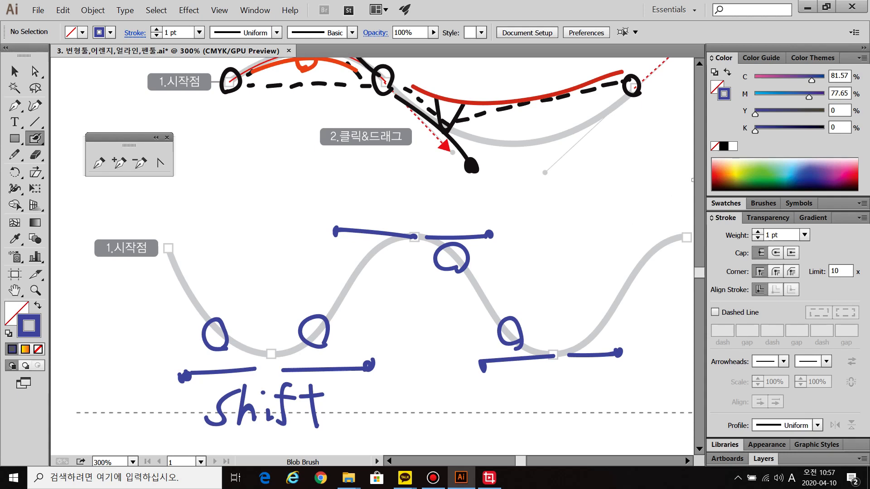
Switch to red (C 13.33, M 99.22, Y 100, K 4.31) and trace the wave guide with the Pen tool up to its first crest.
click(717, 183)
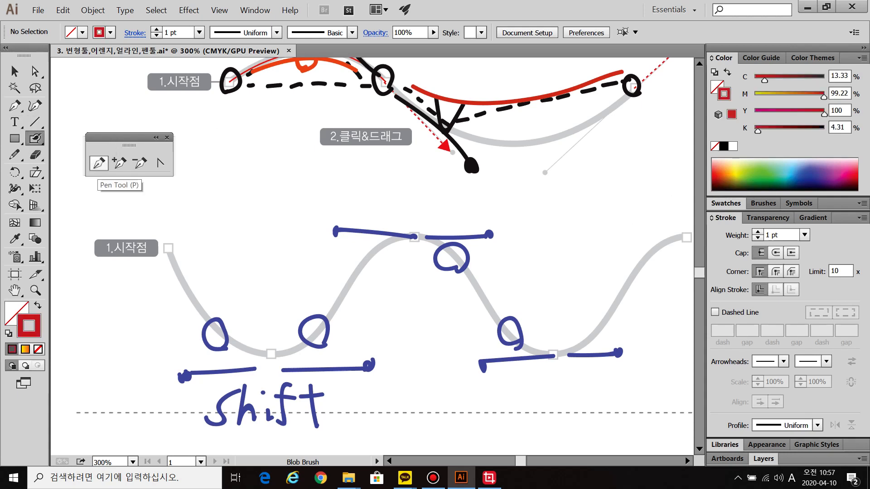
click(99, 162)
click(168, 248)
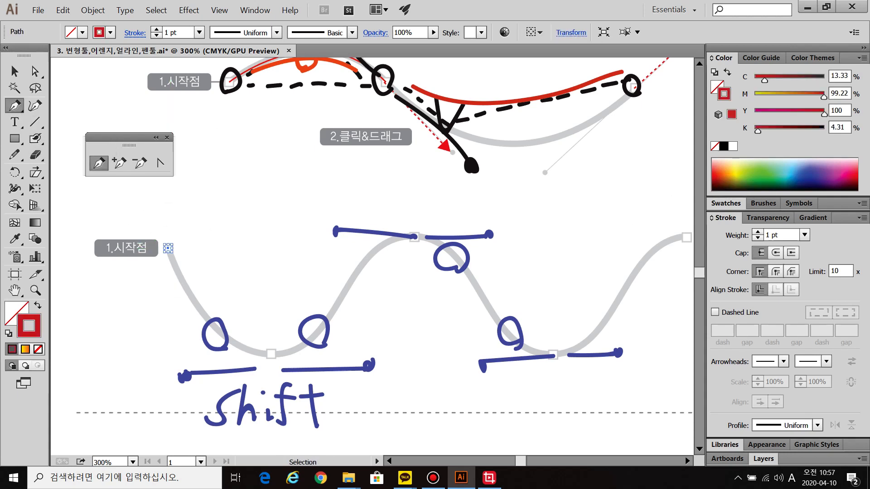
drag(271, 355, 338, 354)
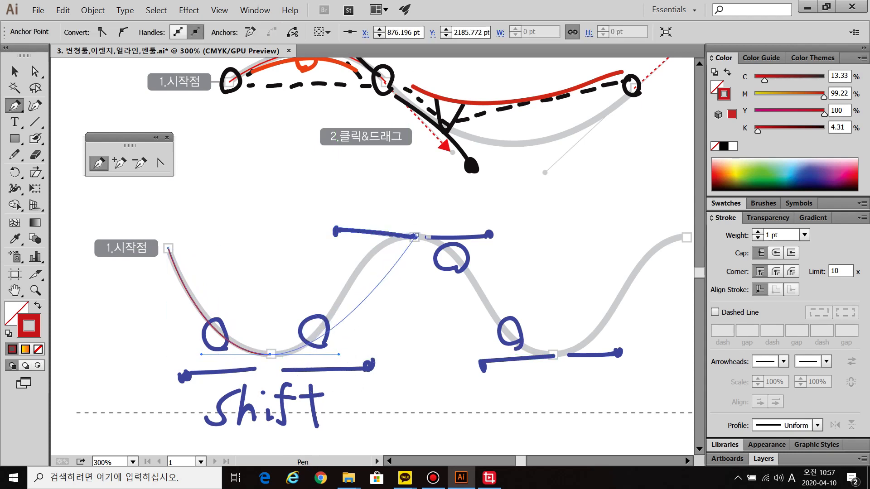
drag(415, 236, 489, 234)
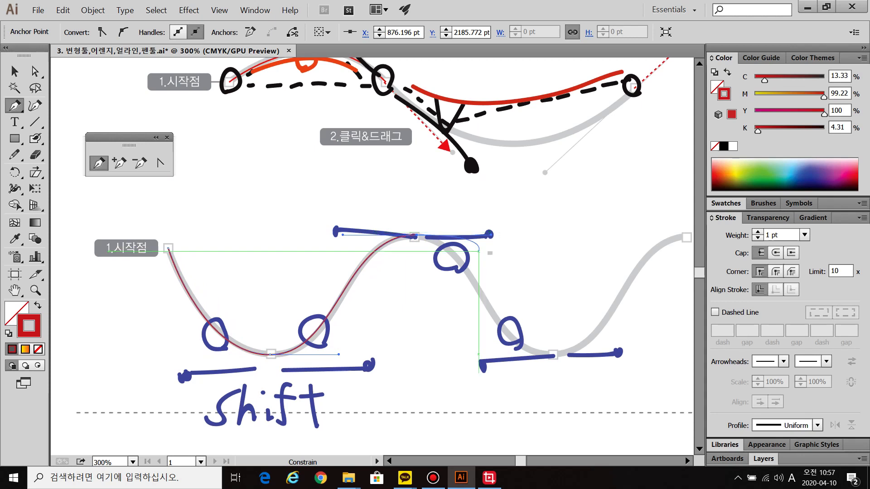
ctrl+click(491, 233)
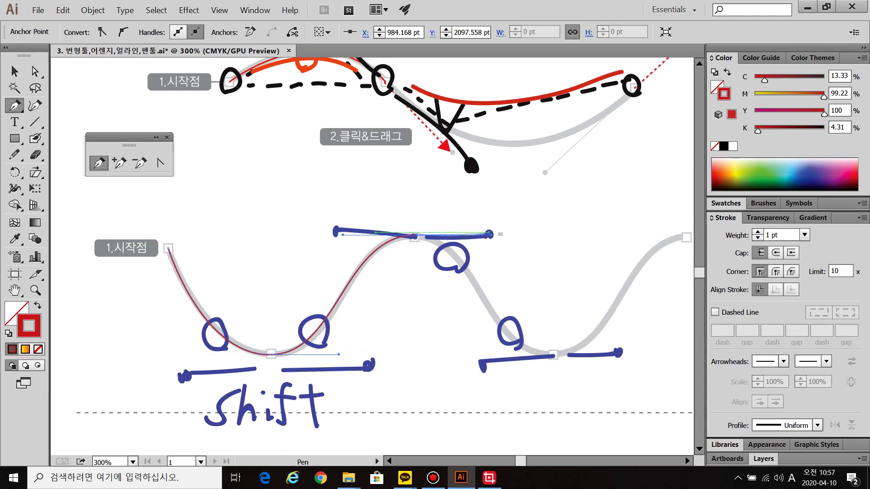
Continue the red path through the wave's second trough to its last anchor with horizontal handles, redoing the misplaced trough point.
drag(545, 362, 596, 363)
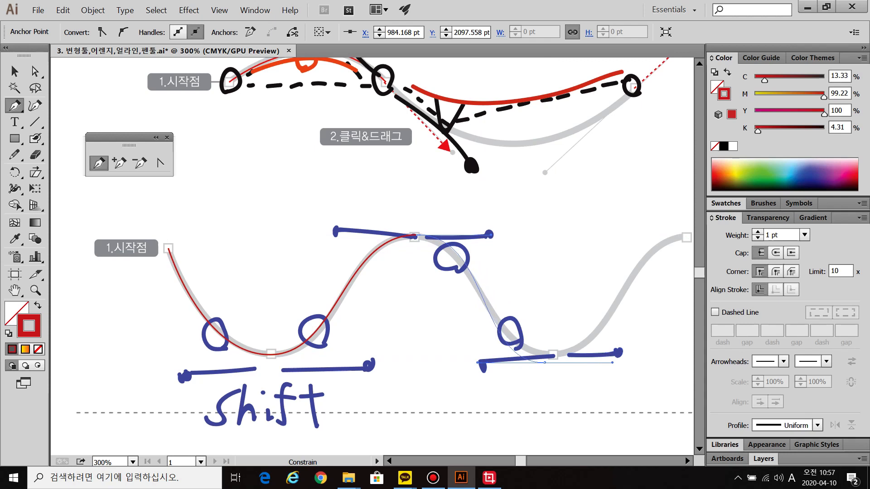
key(ctrl+z)
drag(581, 355, 635, 354)
drag(686, 272, 490, 297)
drag(490, 262, 570, 262)
scroll(347, 343, down, 3)
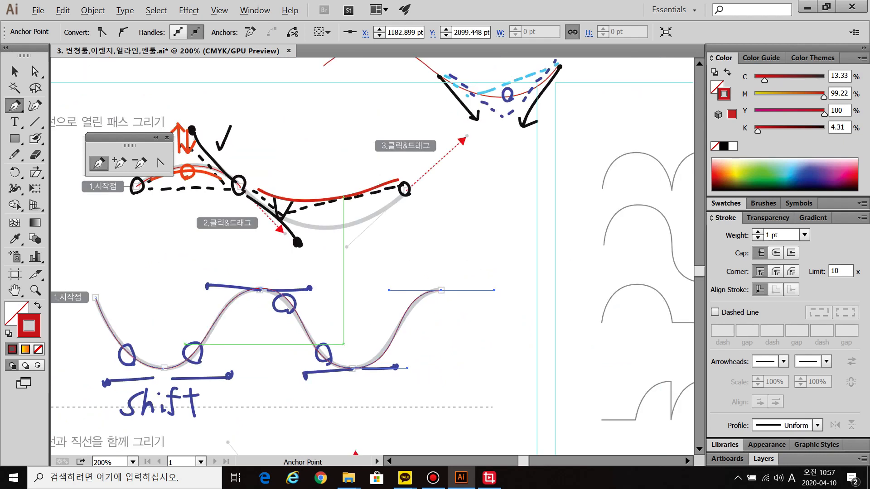
Draw an open winding Pen path with horizontally constrained handles in the blank area beside the Ctrl + G text and end it.
scroll(490, 152, up, 2)
drag(489, 152, 318, 333)
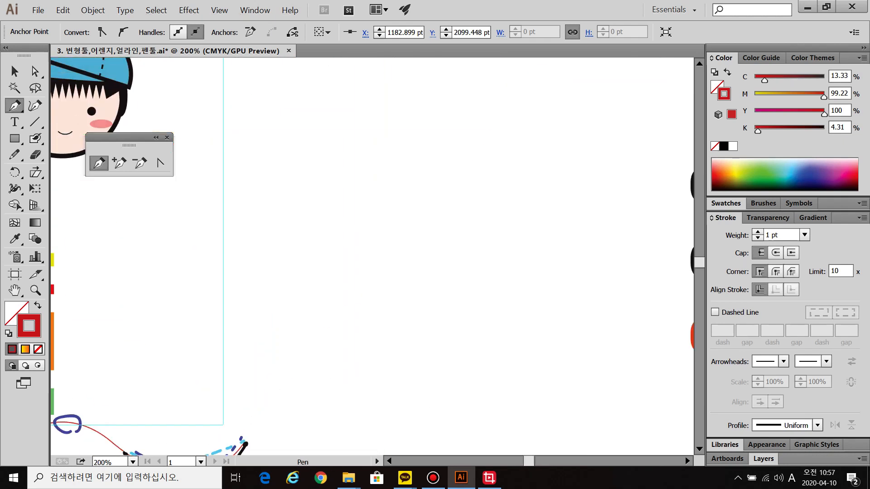
drag(352, 241, 401, 240)
drag(451, 329, 350, 362)
drag(361, 278, 436, 278)
drag(429, 347, 483, 347)
drag(430, 413, 464, 413)
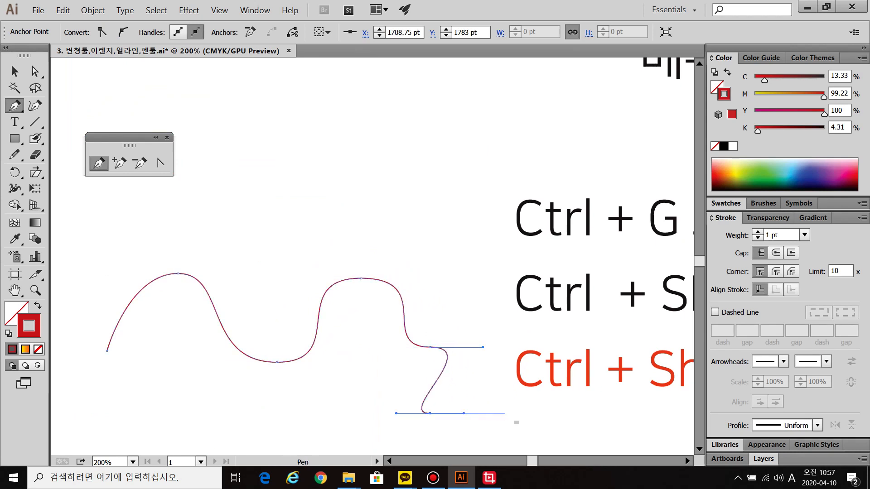
drag(474, 368, 521, 368)
drag(431, 325, 488, 326)
key(Escape)
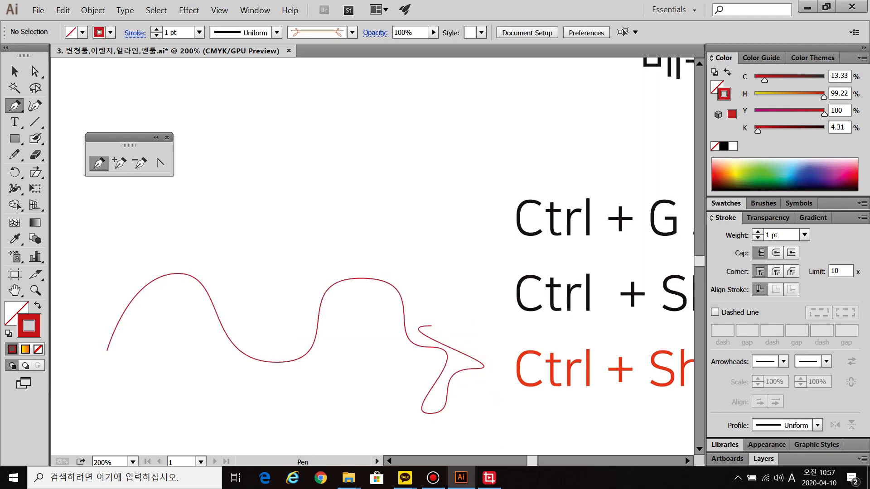
On the combined curve-and-straight-line guide, trace the upper wave with the Pen tool from anchor 1 through anchor 2 to anchor 3.
scroll(438, 434, down, 2)
drag(437, 434, 610, 190)
drag(298, 428, 376, 295)
scroll(360, 337, up, 1)
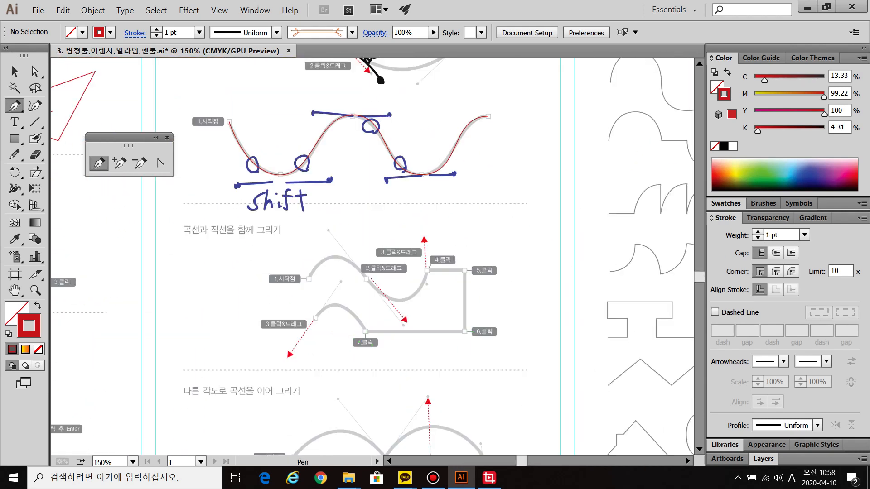
scroll(384, 345, up, 2)
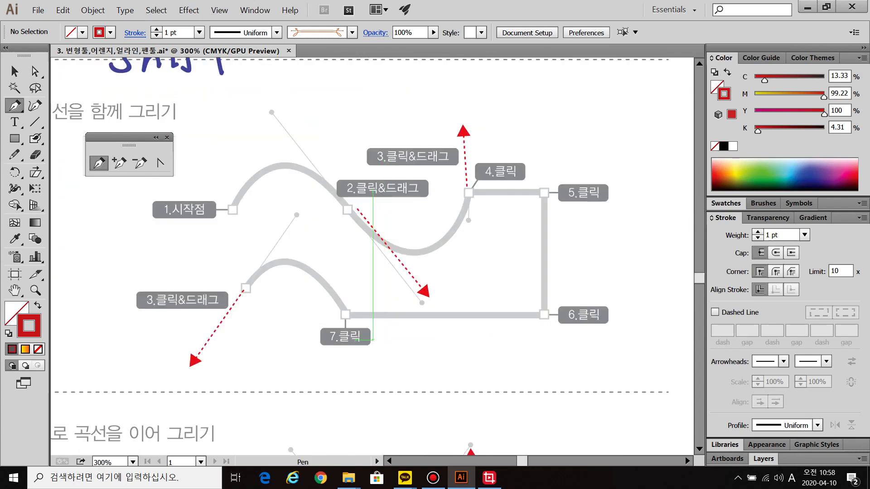
click(233, 209)
drag(347, 210, 422, 303)
drag(469, 192, 468, 163)
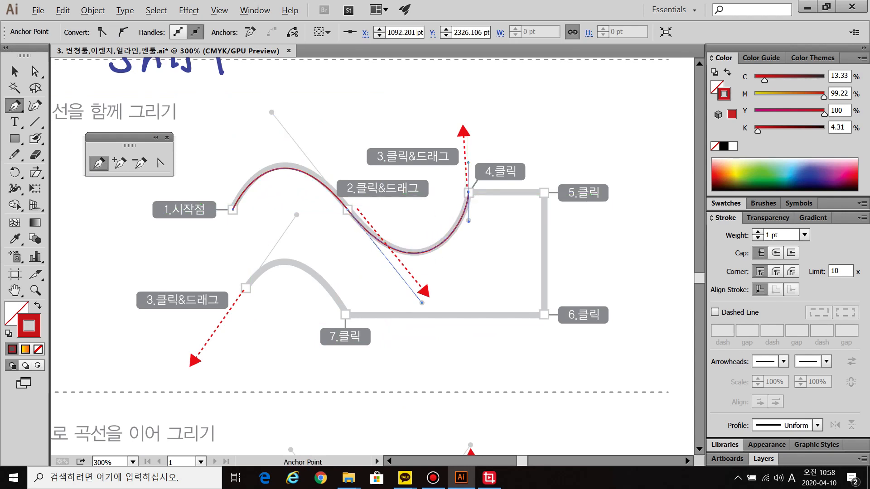
Remove the outgoing handle at anchor 4, trace the straight segments through anchors 5, 6 and 7, and finish with the lower curve.
scroll(470, 165, up, 3)
drag(516, 186, 300, 146)
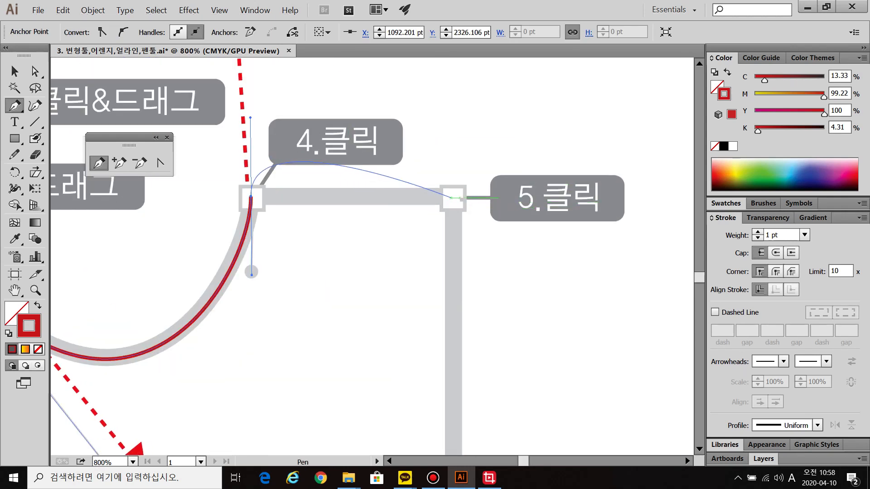
click(451, 198)
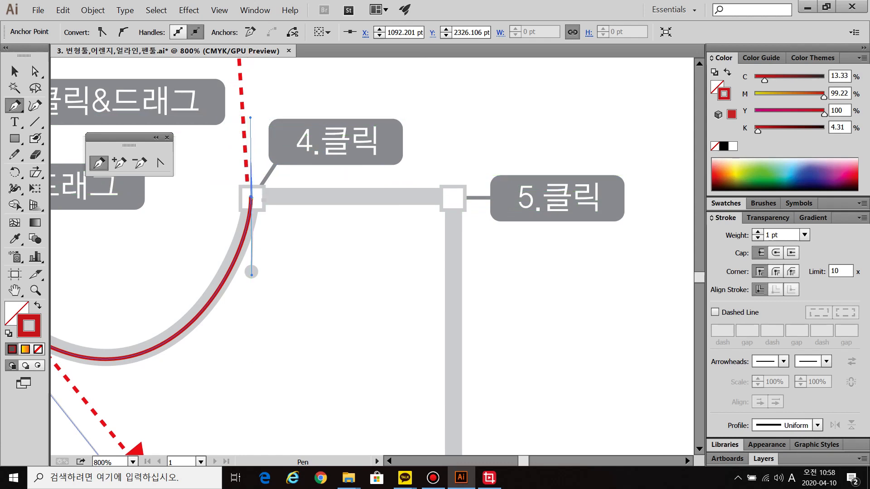
click(251, 198)
click(251, 197)
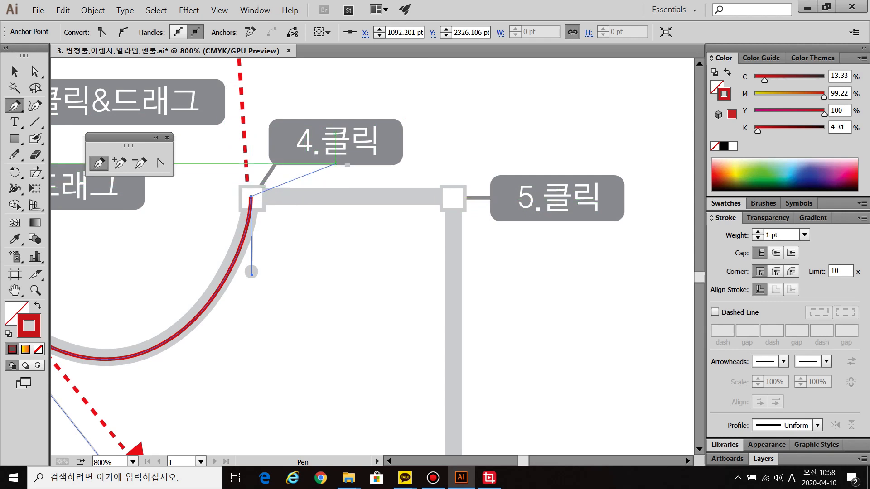
scroll(453, 198, down, 4)
drag(432, 274, 471, 186)
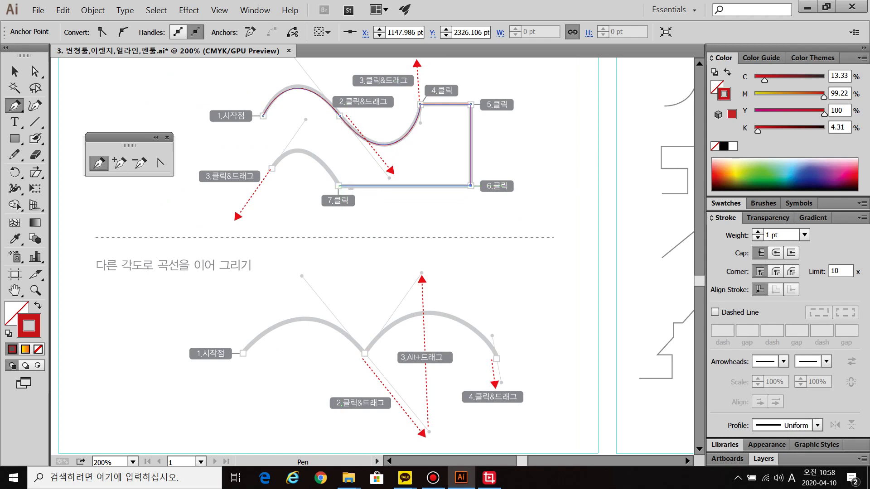
mouse_move(271, 168)
mouse_down()
mouse_move(229, 231)
mouse_move(235, 215)
mouse_up()
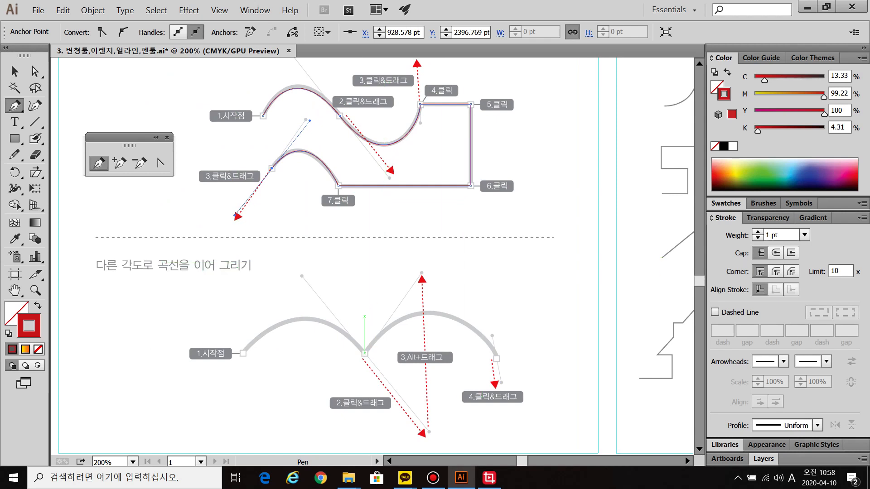
On the two-arch guide, trace the first arch with the Pen tool from the start point, pulling anchor 2's handle along its arrow.
scroll(366, 316, down, 3)
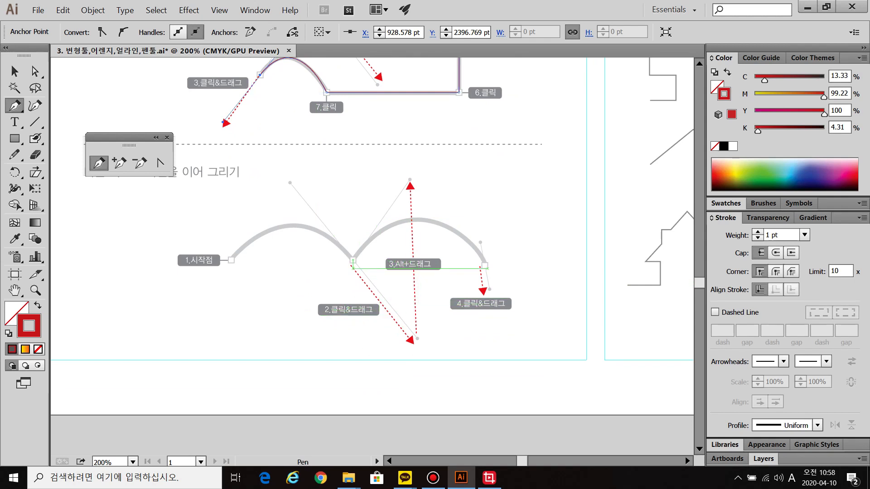
key(ctrl+equal)
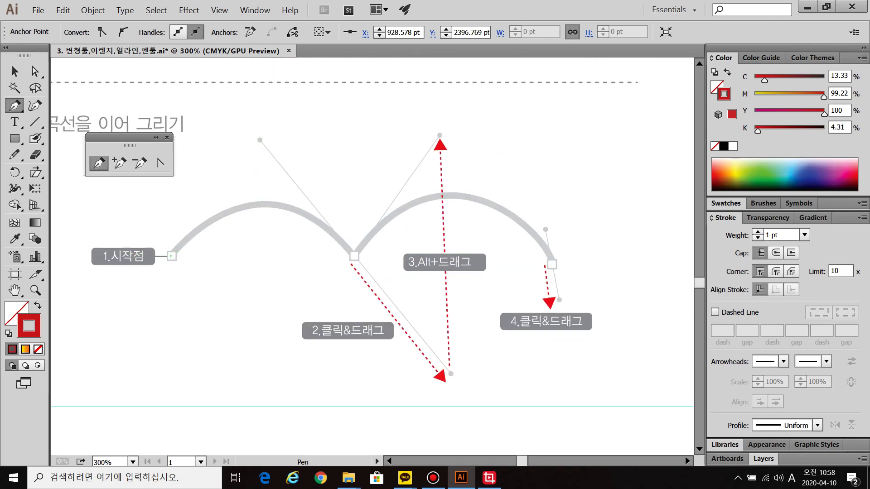
drag(354, 256, 451, 374)
Try to continue to anchor 4 without redirecting the handle at anchor 2, and undo that segment.
click(554, 264)
ctrl+click(685, 271)
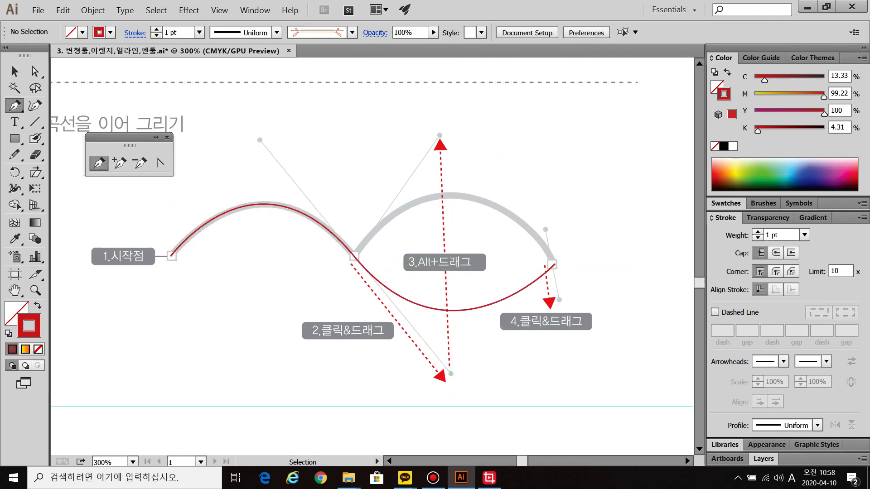
key(ctrl)
key(ctrl+z)
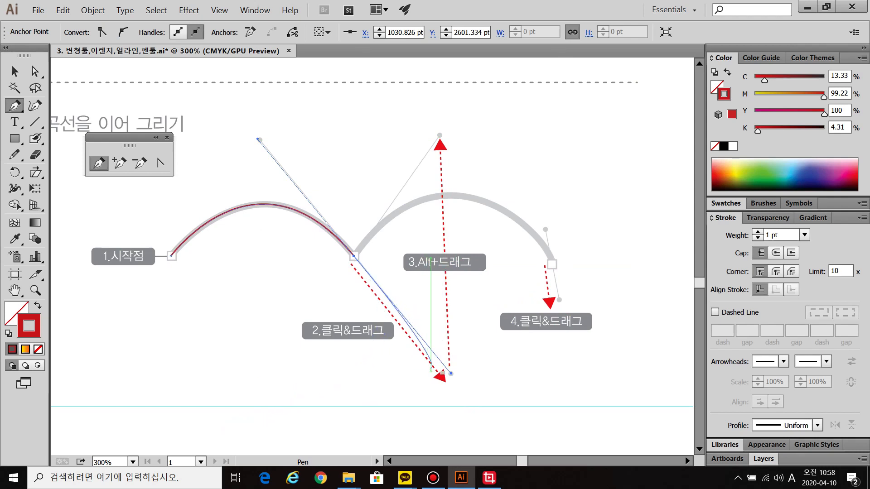
Redirect anchor 2's outgoing handle upward along guide arrow 3, and complete the second arch at anchor 4 with a short downward handle.
key(alt)
drag(451, 374, 440, 135)
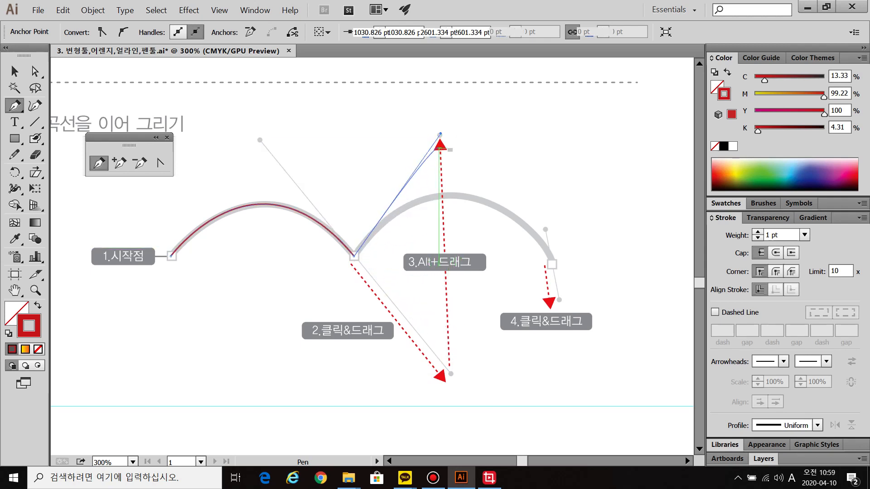
drag(552, 264, 559, 297)
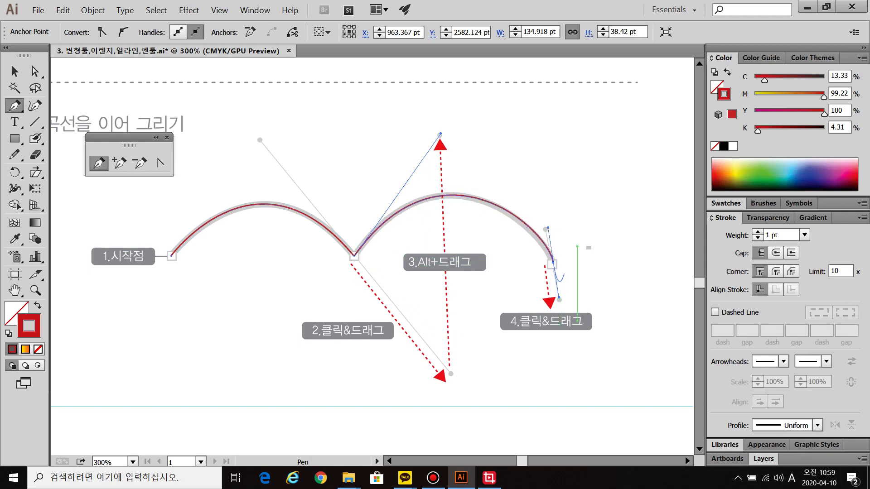
Draw an open two-arch Pen path with a broken handle at its middle anchor on the empty pasteboard below the artboard, and end it.
key(space)
drag(420, 399, 445, 122)
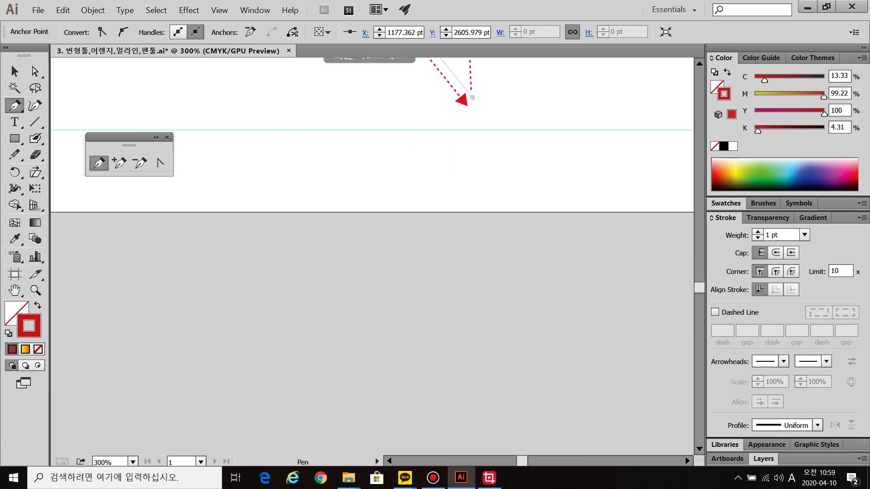
key(space)
drag(435, 385, 440, 159)
drag(402, 237, 466, 186)
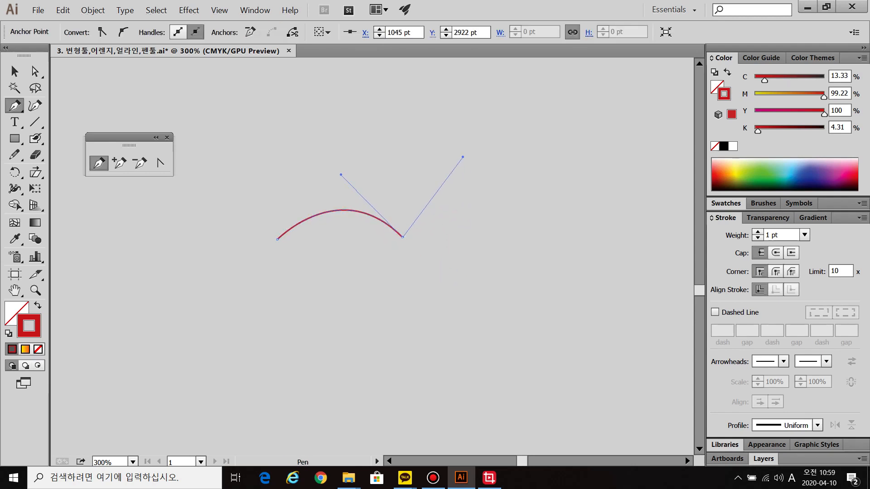
drag(463, 157, 462, 157)
drag(533, 234, 544, 254)
key(ctrl)
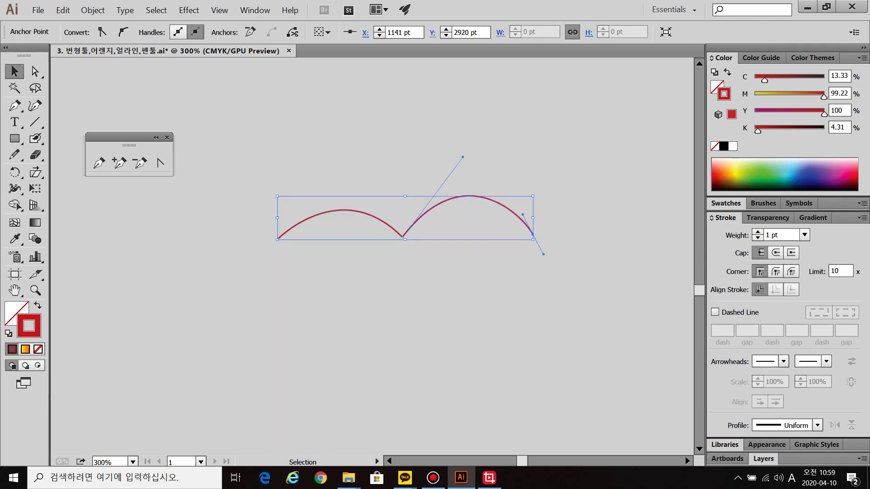
key(ctrl+shift+a)
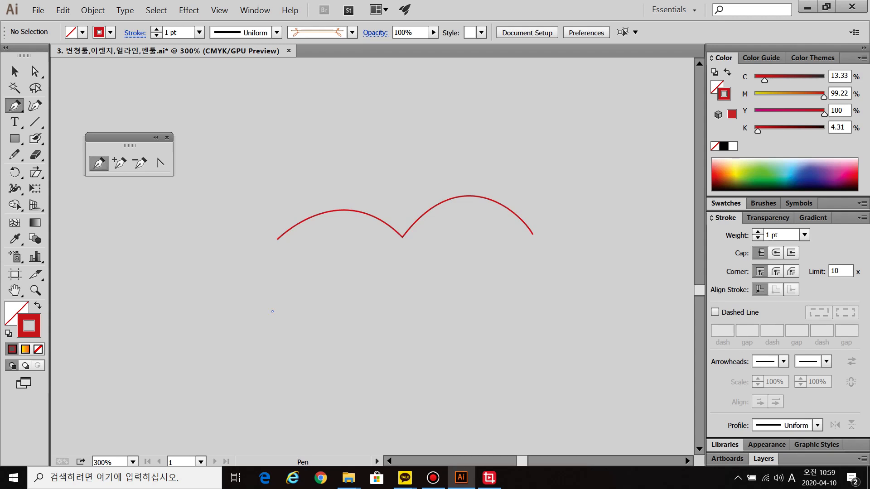
Draw a second two-arch Pen path with a broken middle handle beneath the first one on the pasteboard and end it.
drag(401, 317, 466, 394)
drag(524, 320, 588, 391)
key(ctrl+shift+a)
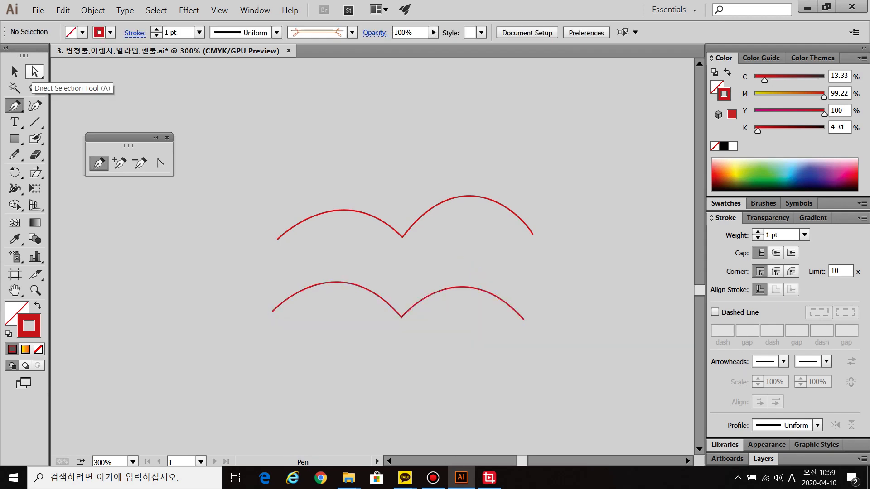
Reshape the upper practice path's second arch with the Direct Selection tool by moving the direction handles of its middle and end anchors.
click(35, 71)
click(402, 237)
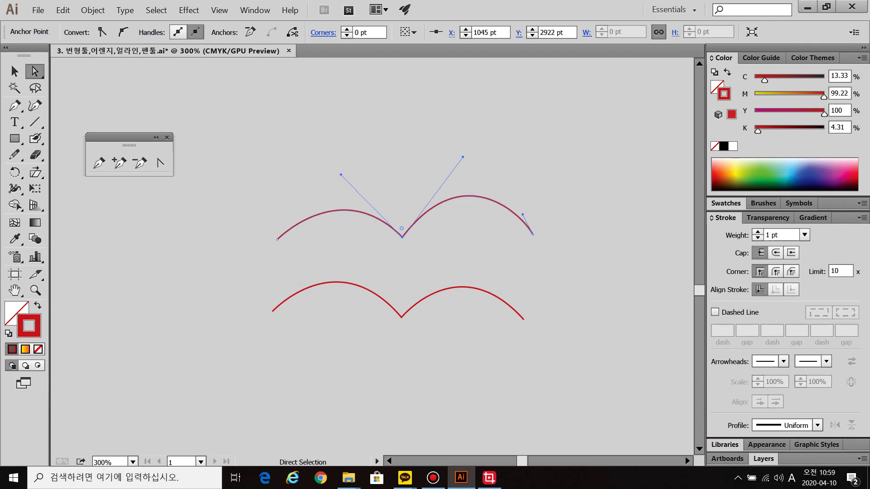
drag(462, 157, 466, 209)
drag(523, 214, 520, 274)
click(402, 235)
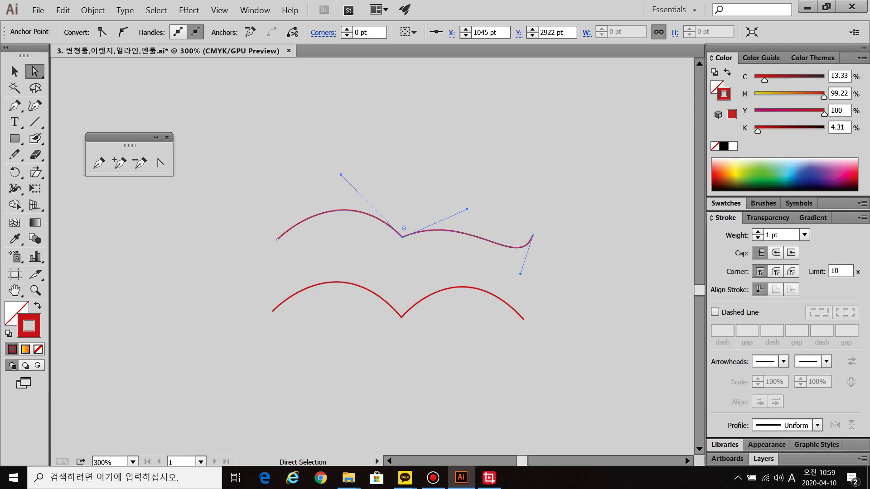
drag(432, 211, 467, 272)
drag(467, 209, 431, 146)
Select both two-arch practice paths on the pasteboard and delete them.
click(394, 154)
drag(237, 159, 570, 403)
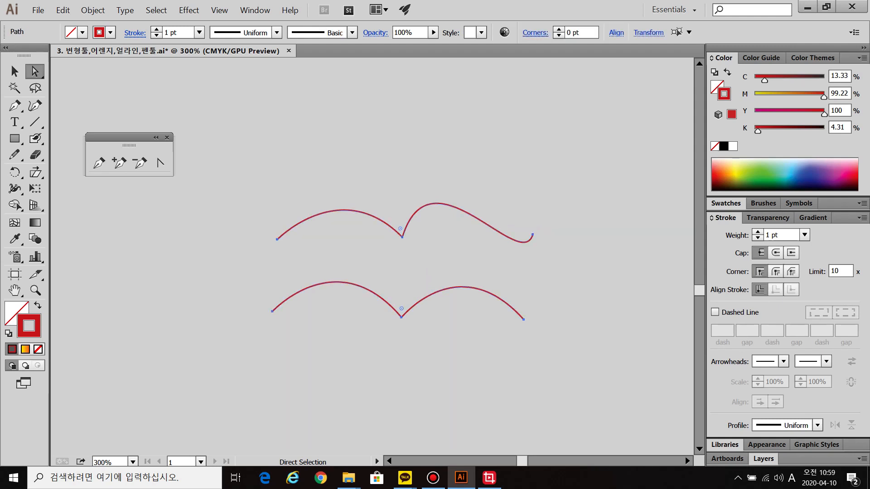
click(14, 71)
key(Delete)
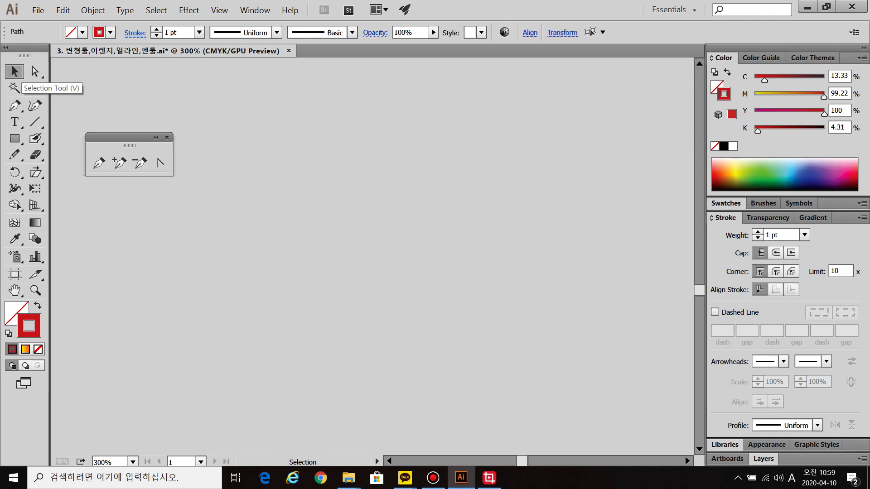
Start a Pen path on the uncoloured outline figure with its hand at its chin, tracing the neck from the jaw down to mid-neck.
scroll(381, 272, down, 3)
key(space)
drag(510, 90, 416, 234)
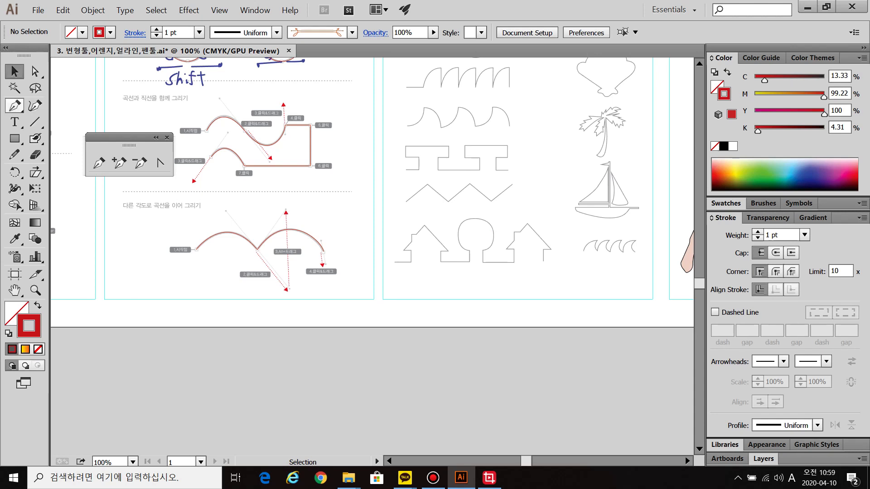
click(99, 162)
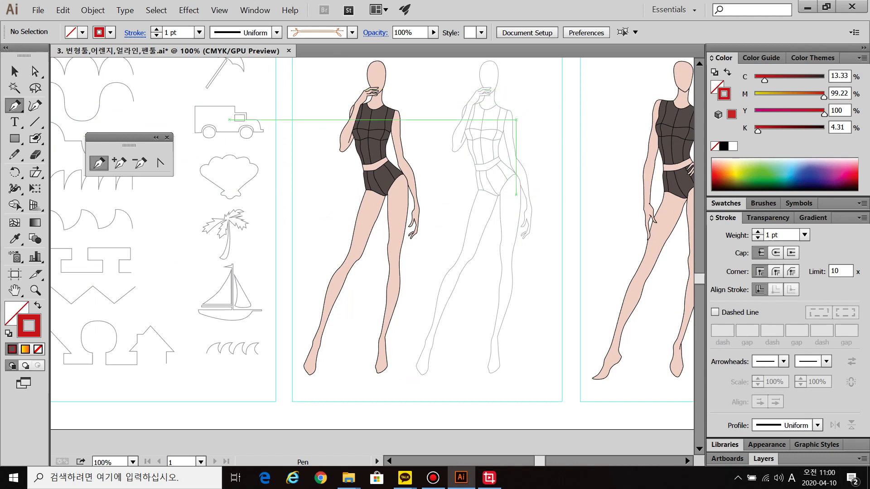
scroll(507, 91, up, 5)
drag(431, 162, 426, 238)
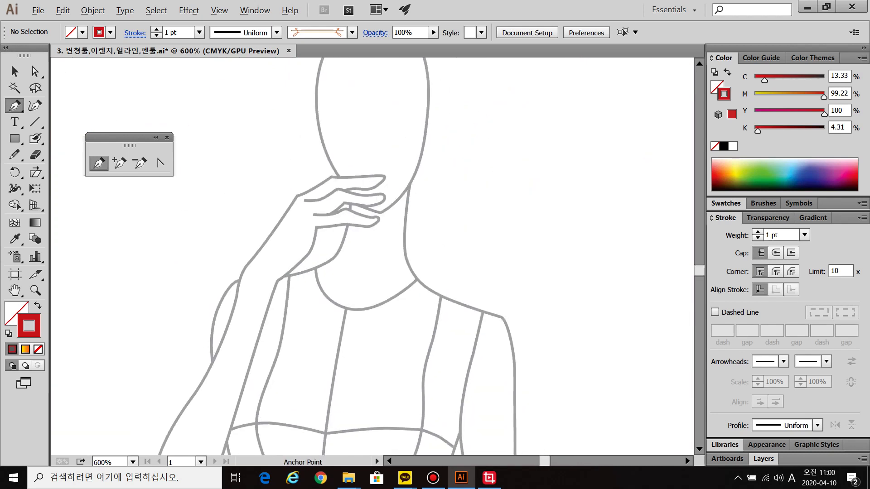
scroll(426, 238, up, 1)
scroll(403, 165, up, 2)
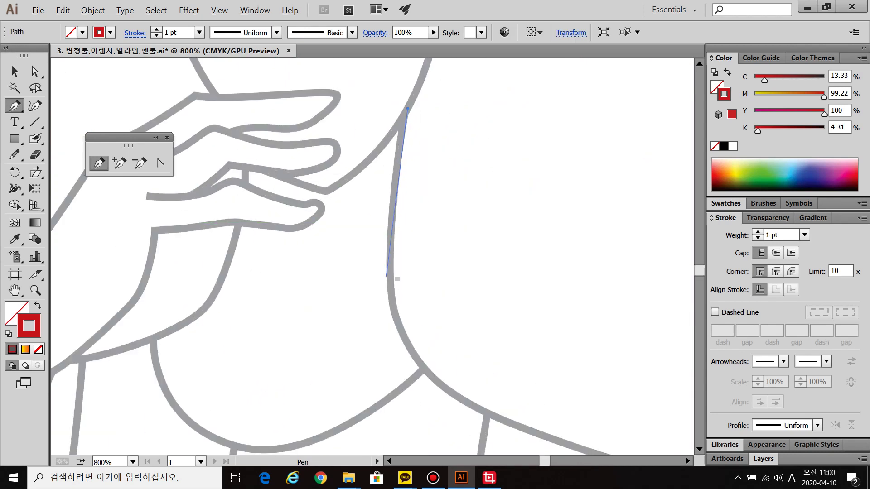
drag(391, 274, 395, 311)
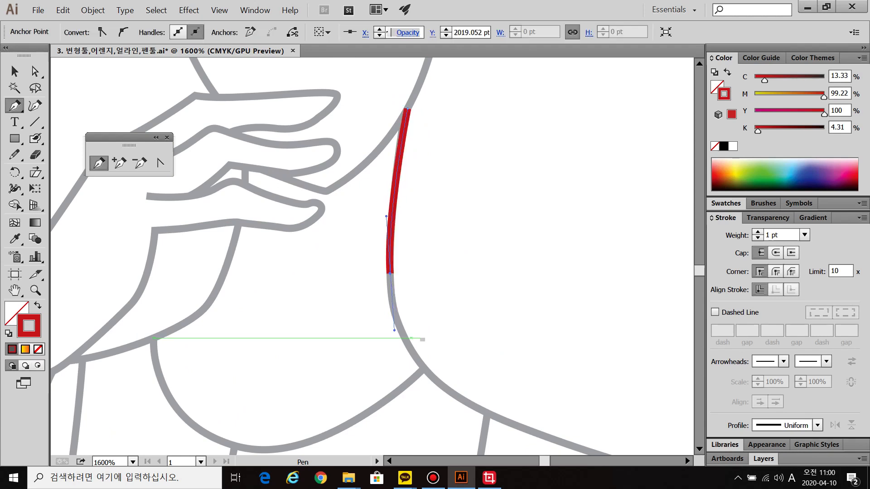
Continue the red path from the neck along the shoulder line and around the shoulder tip to the upper arm.
drag(413, 346, 386, 214)
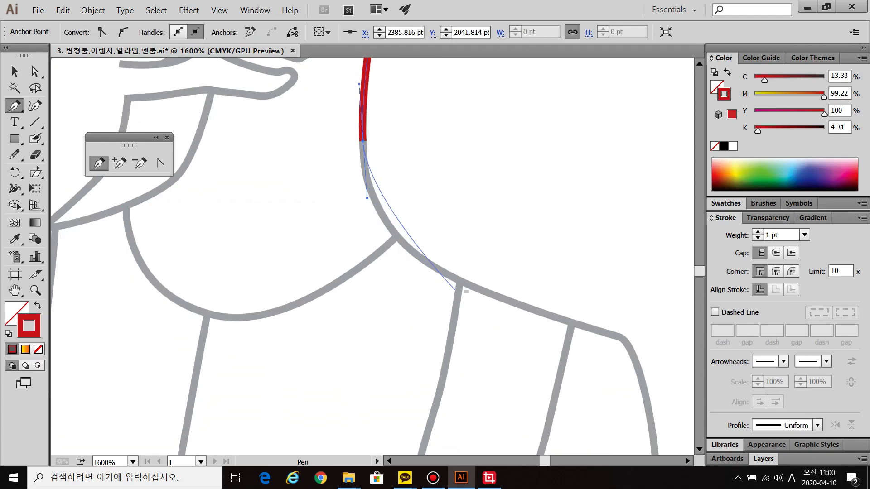
drag(457, 280, 429, 244)
drag(515, 262, 535, 266)
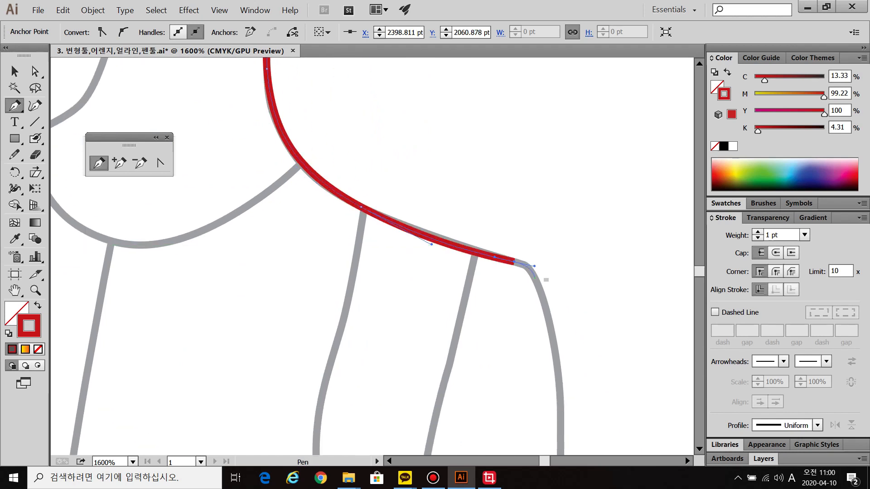
drag(549, 317, 558, 351)
drag(557, 351, 563, 126)
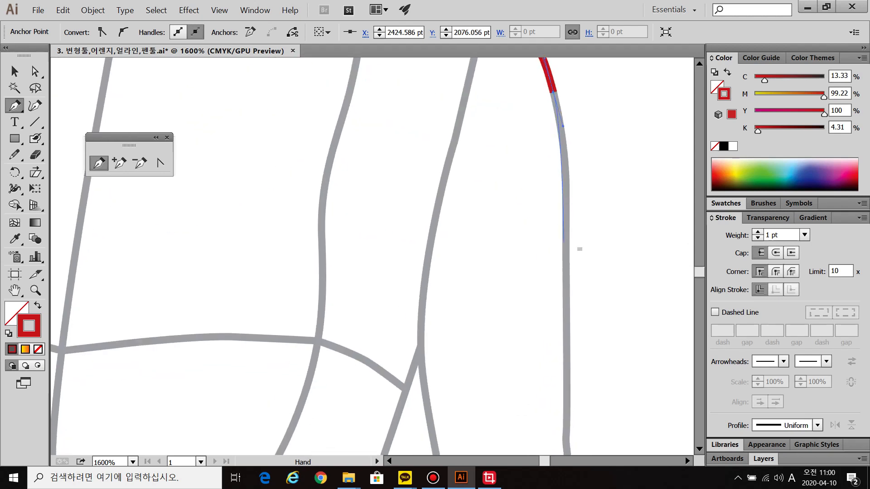
Continue tracing the outer edge of the straight arm down the upper arm to the elbow.
click(566, 256)
drag(565, 376, 574, 192)
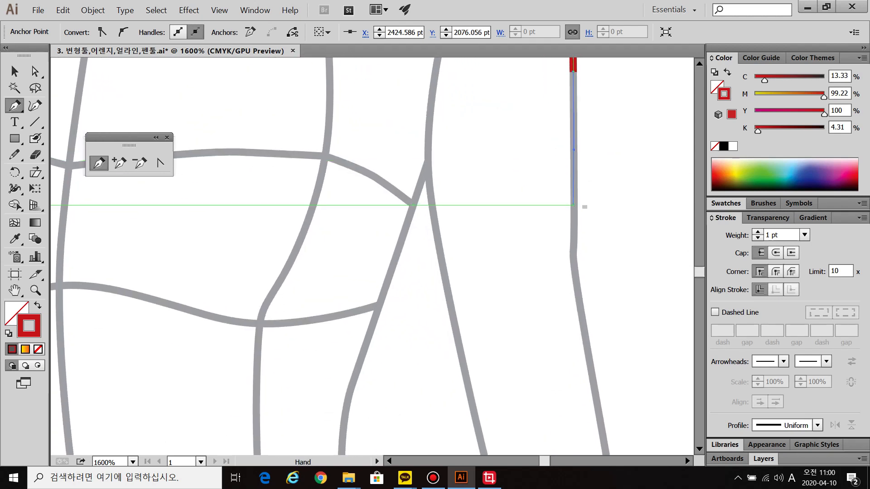
click(574, 256)
drag(574, 257, 515, 75)
click(545, 259)
drag(573, 350, 531, 175)
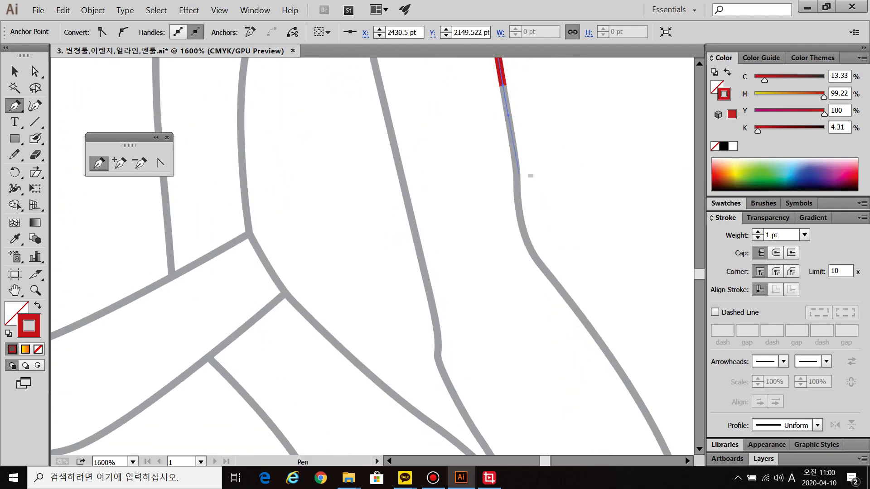
click(516, 180)
drag(542, 247, 497, 179)
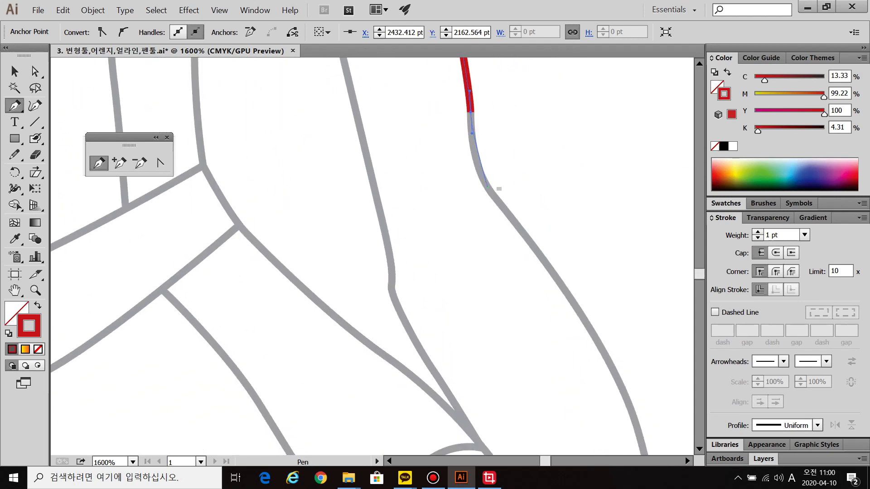
Trace around the elbow bend to the upper forearm, end the open path, and switch to the Selection tool.
drag(534, 220, 391, 67)
drag(439, 166, 464, 207)
ctrl+click(442, 183)
scroll(442, 180, down, 5)
drag(442, 180, 440, 315)
key(v)
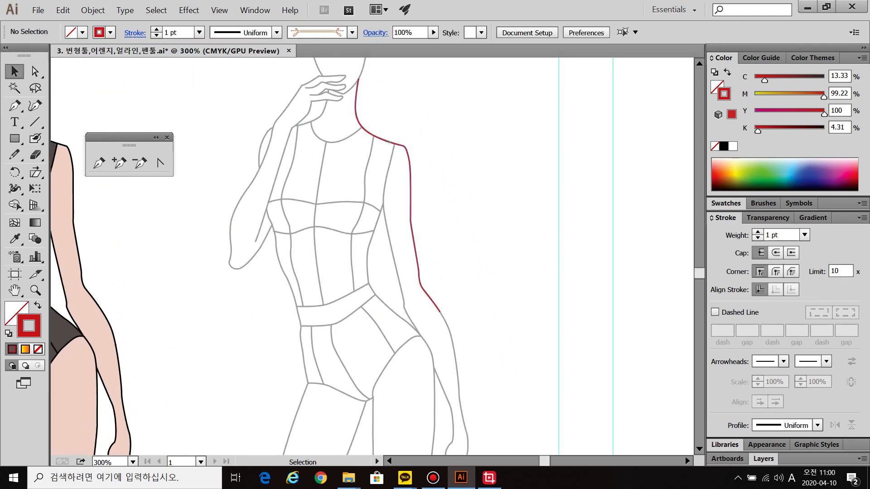
Move the finished red path off the figure to its right and start a second Pen path tracing the neck.
drag(410, 190, 485, 190)
click(535, 227)
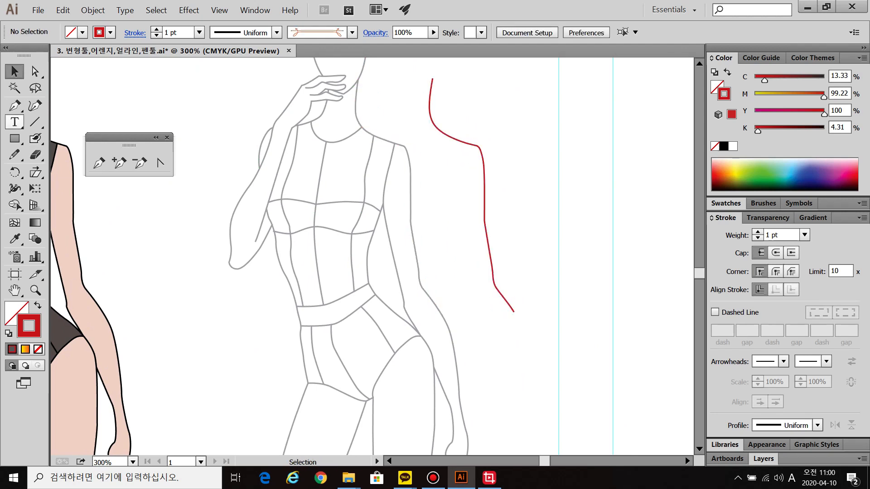
key(p)
alt+scroll(381, 65, up, 4)
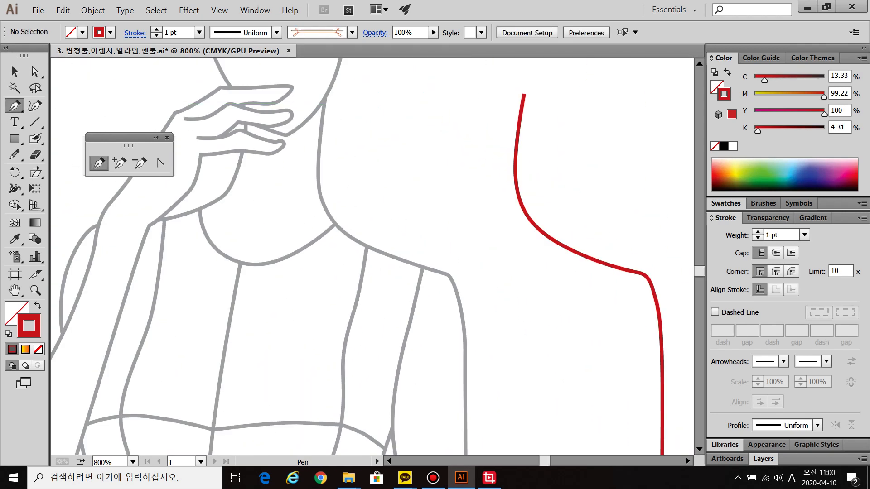
click(324, 103)
click(335, 224)
drag(334, 230, 335, 233)
alt+scroll(332, 226, up, 2)
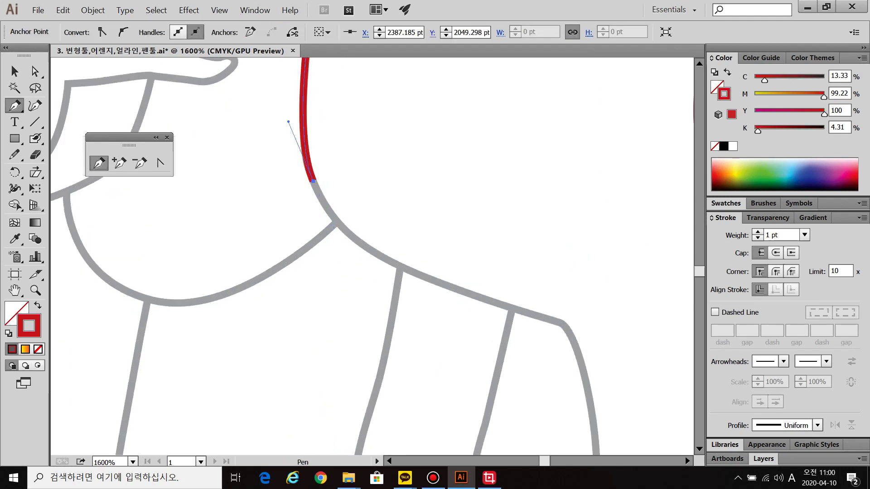
Continue the second path along the shoulder line and around the shoulder tip onto the outer upper arm.
scroll(407, 267, up, 1)
drag(426, 288, 442, 223)
scroll(444, 224, up, 2)
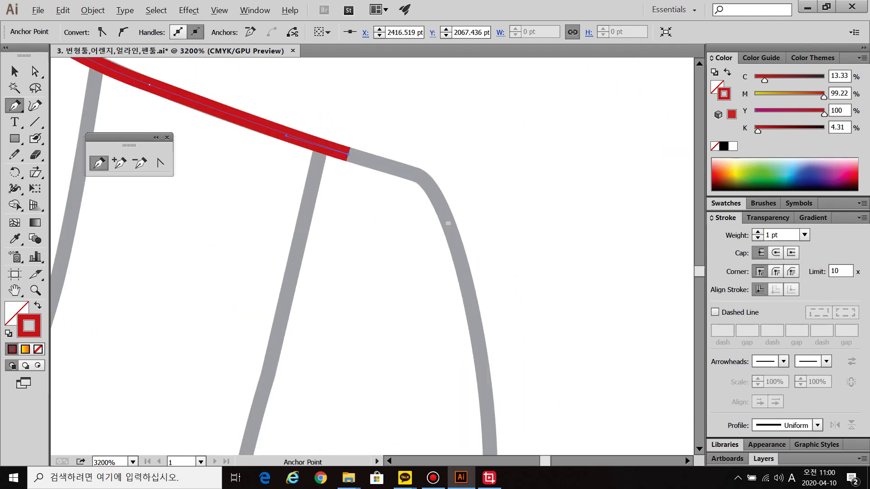
drag(425, 181, 447, 205)
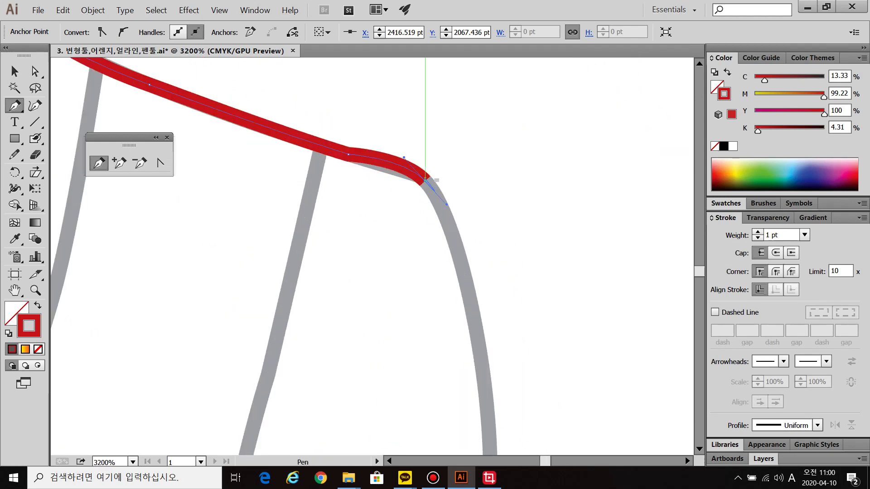
drag(480, 305, 455, 264)
scroll(458, 200, down, 5)
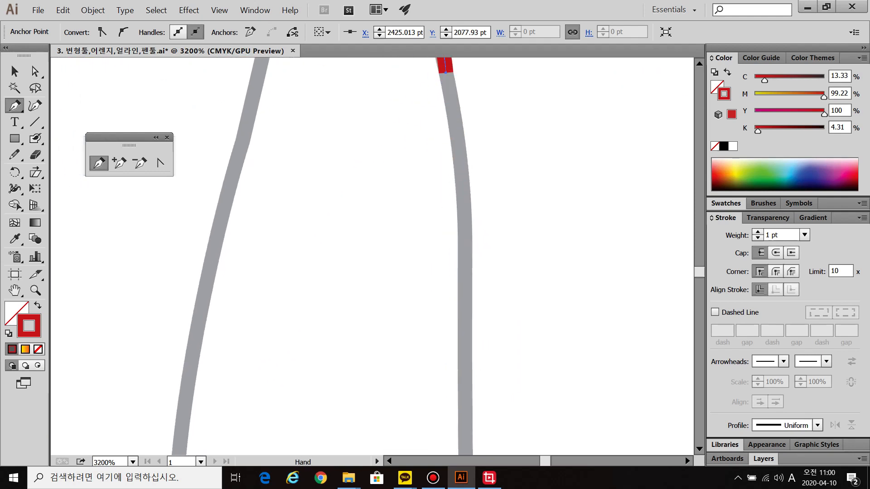
drag(466, 265, 461, 358)
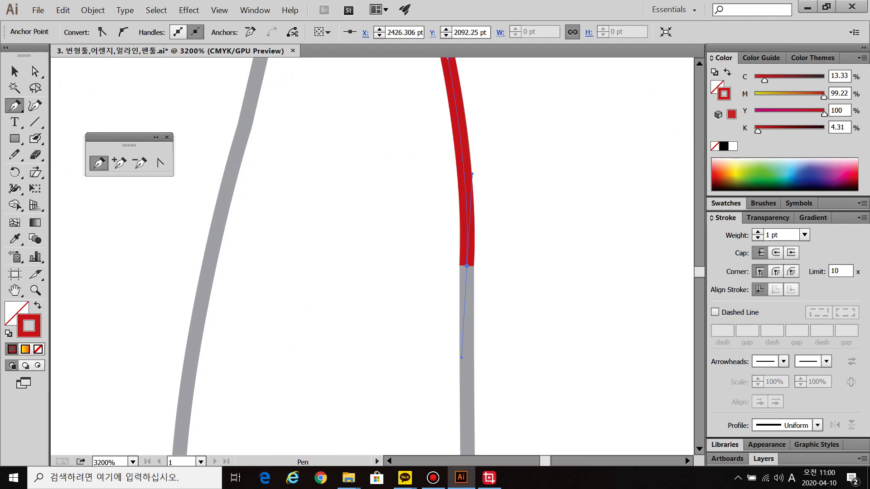
Trace the second path down the straight arm past its slight bend and remove the last anchor's outgoing handle.
scroll(466, 266, down, 5)
key(ctrl+minus)
mouse_move(471, 314)
mouse_down()
mouse_move(471, 362)
mouse_move(489, 242)
mouse_up()
key(space)
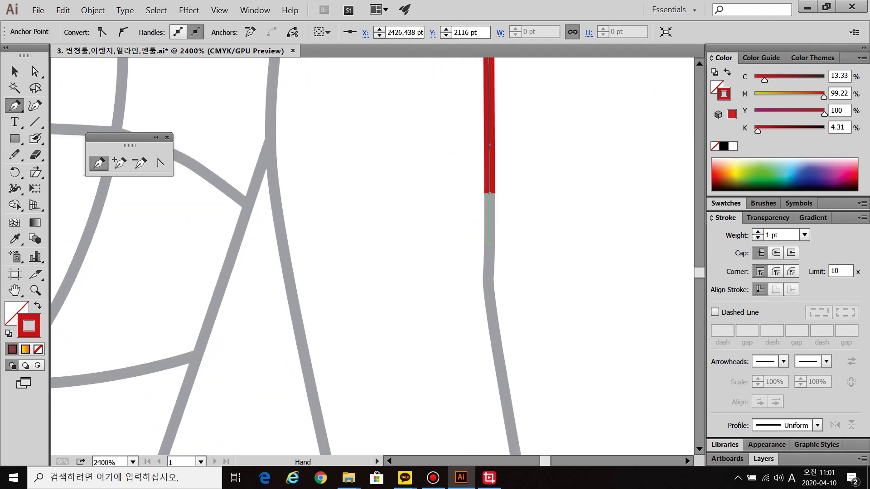
scroll(501, 247, down, 5)
drag(499, 200, 510, 272)
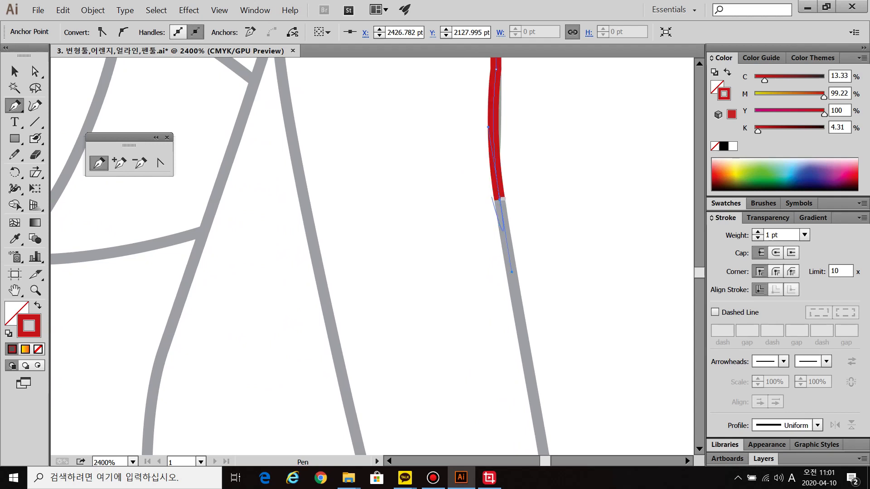
click(499, 199)
Continue the second path down the arm and around the elbow, retracting the outgoing handles at the anchors.
scroll(521, 294, down, 3)
key(space)
drag(530, 345, 434, 219)
click(495, 245)
key(space)
scroll(444, 205, up, 1)
scroll(446, 230, up, 3)
drag(466, 268, 394, 150)
click(465, 269)
key(space)
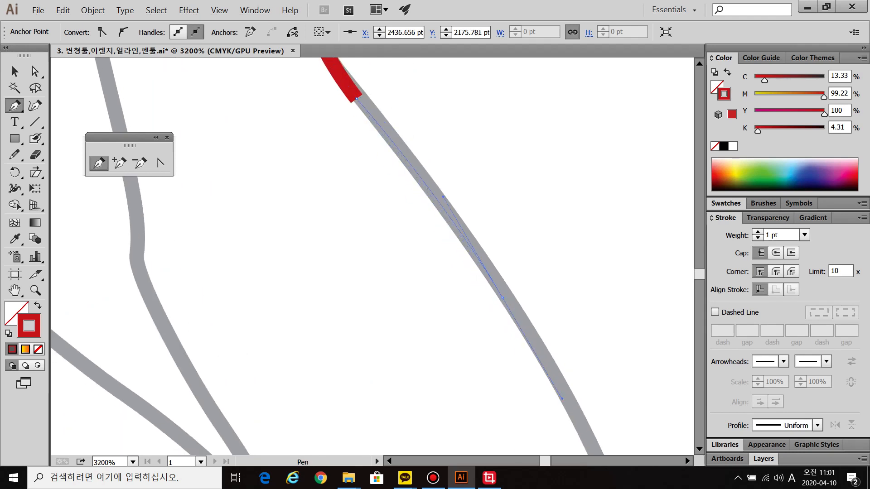
Extend the second path along the upper forearm and end it as an open path.
drag(502, 297, 565, 404)
scroll(497, 286, down, 5)
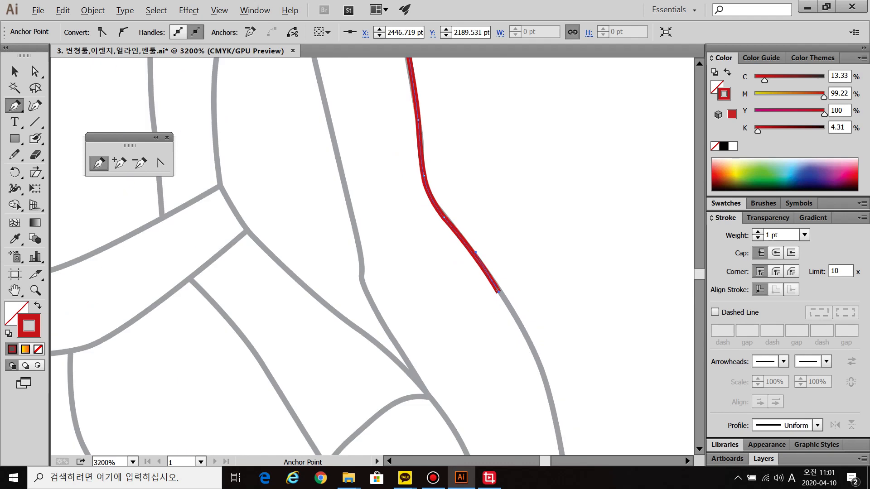
key(ctrl)
ctrl+click(503, 290)
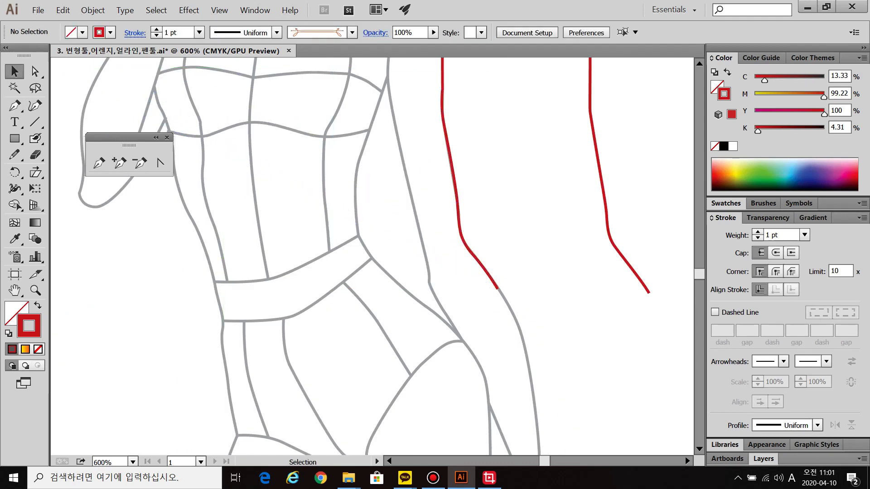
Select the second red path, move it horizontally off the figure beside the first red path, and deselect it.
scroll(476, 254, down, 2)
drag(467, 208, 442, 209)
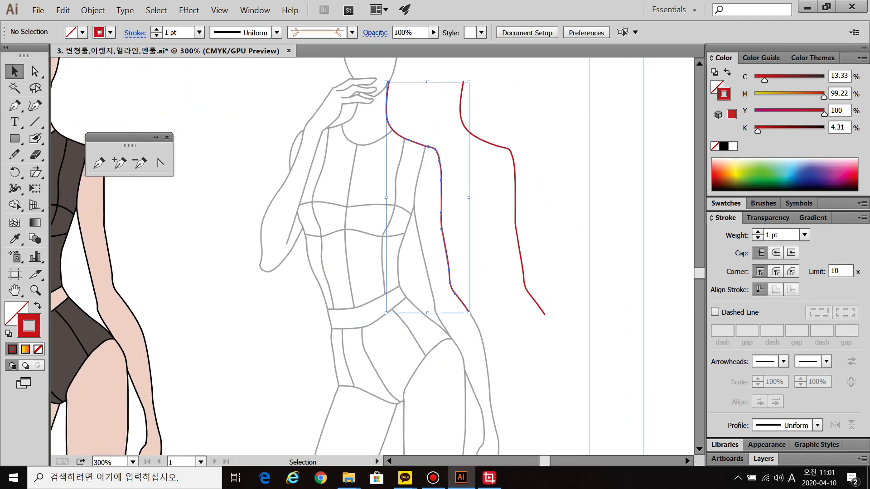
key(shift+Right)
key(shift+Right)
key(shift+Right)
key(ctrl+shift+a)
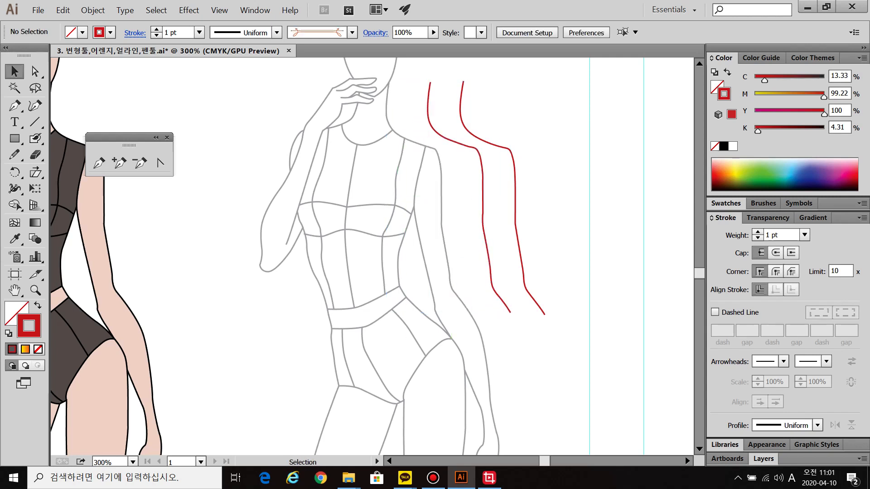
Select the second red path and use Direct Selection to target its corner anchor just before the shoulder tip.
scroll(472, 130, up, 5)
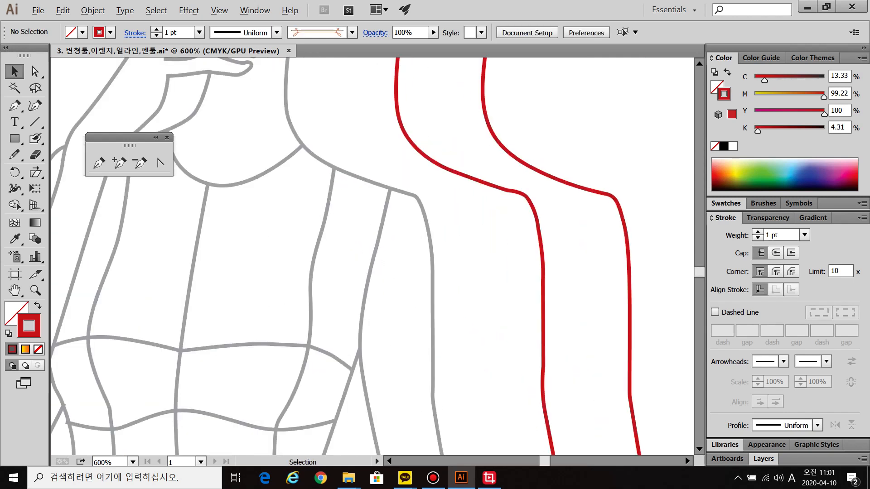
scroll(497, 277, up, 2)
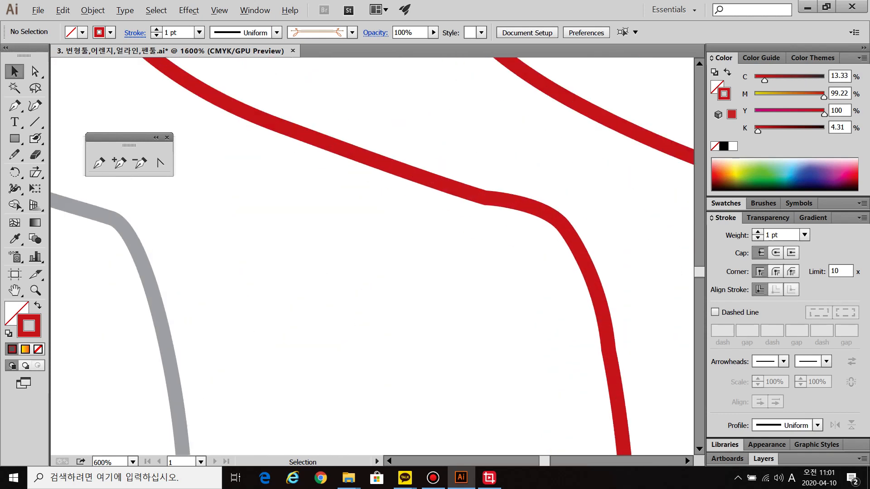
scroll(486, 198, up, 1)
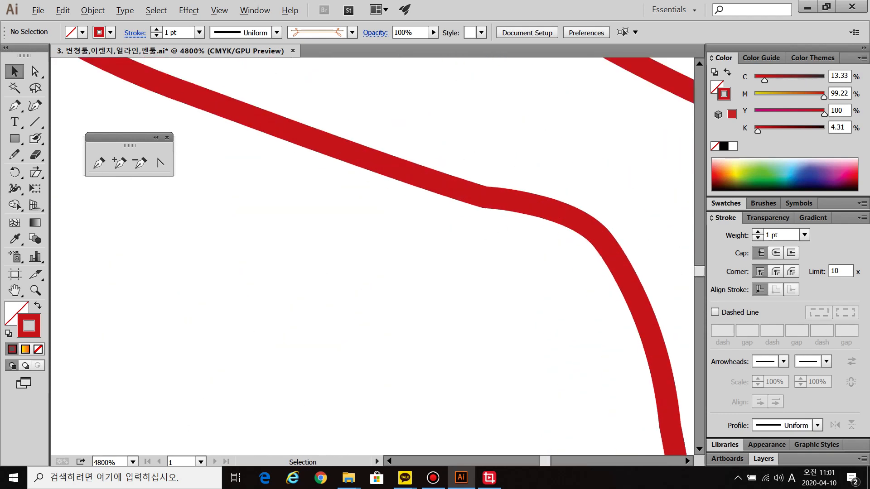
click(486, 198)
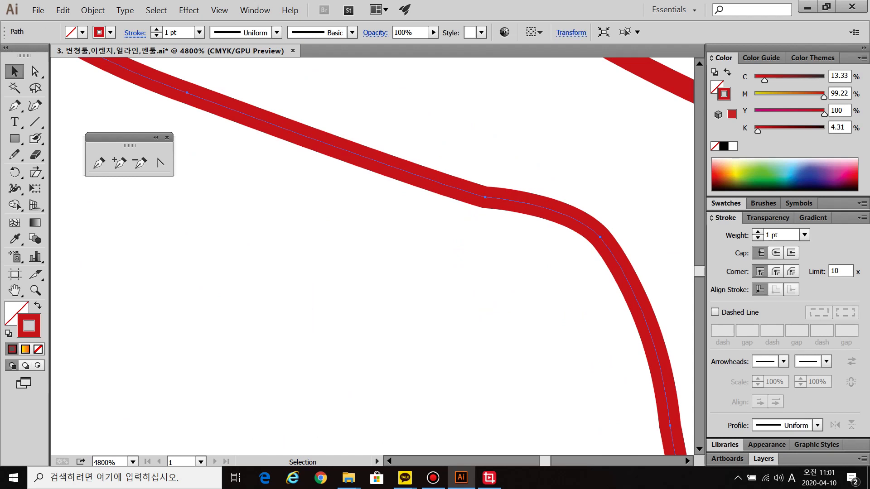
scroll(435, 188, down, 1)
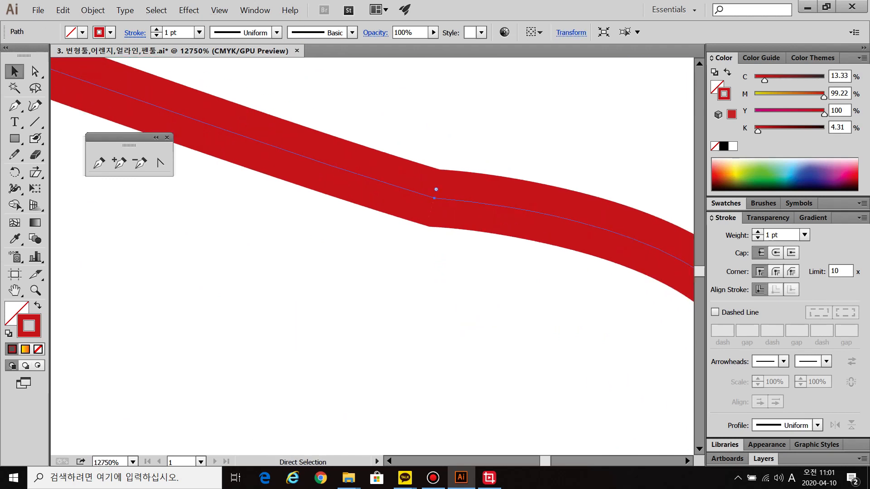
Examine the joints at the anchor points along the many-point red path up close, and deselect the path.
scroll(435, 188, down, 1)
scroll(500, 290, up, 4)
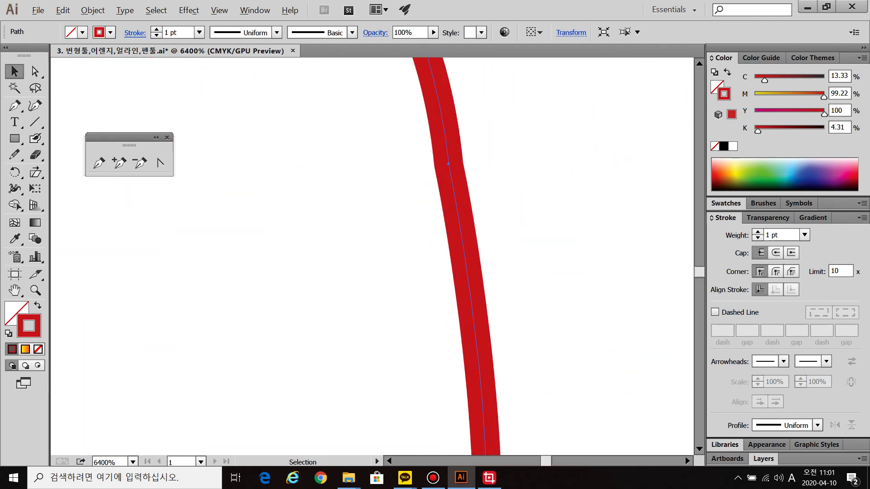
click(426, 165)
scroll(434, 164, up, 4)
drag(328, 173, 526, 189)
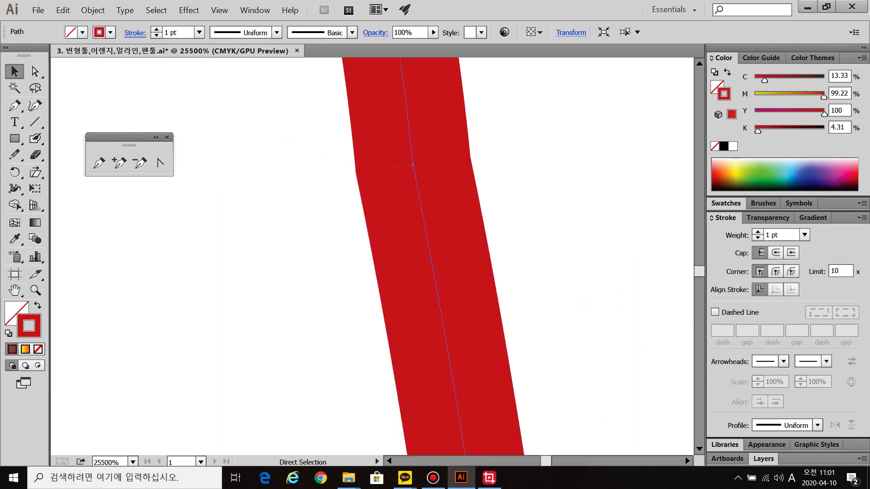
scroll(466, 155, down, 2)
scroll(466, 113, down, 2)
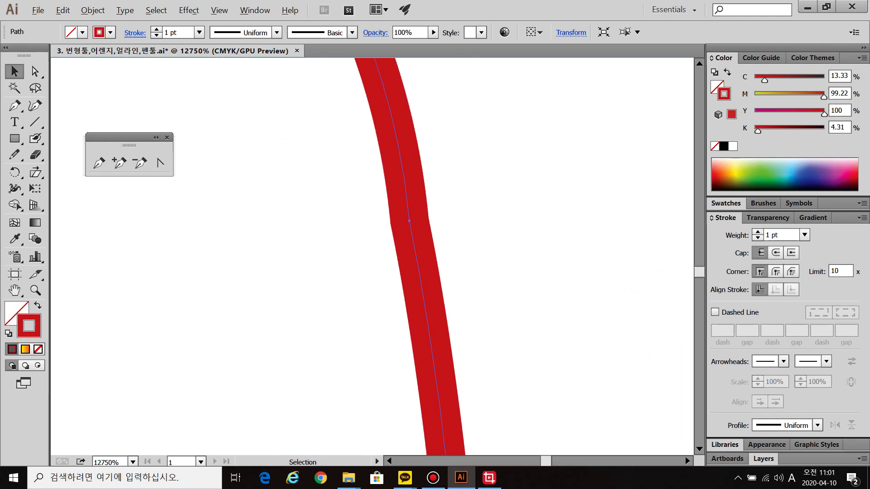
scroll(435, 113, up, 2)
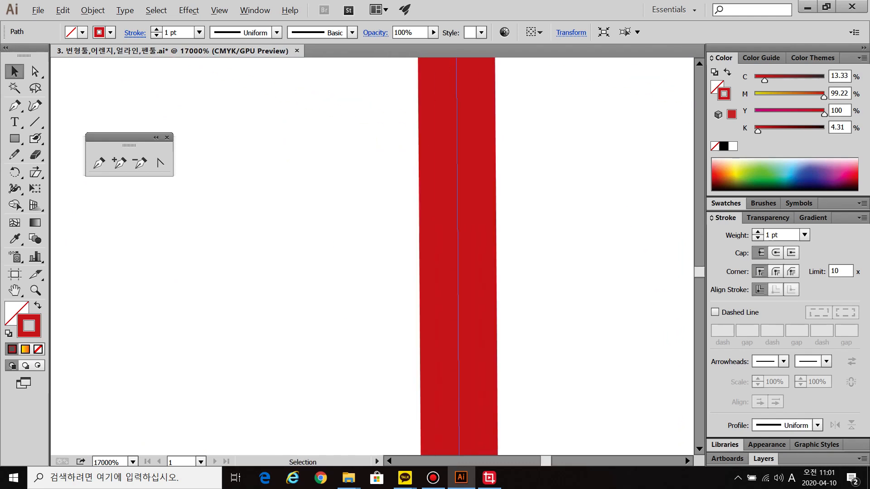
scroll(410, 226, down, 4)
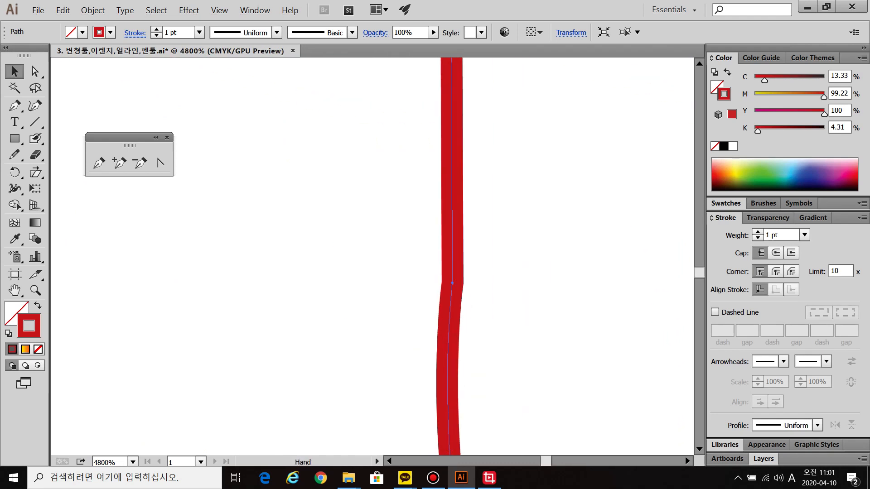
scroll(444, 336, up, 2)
key(ctrl)
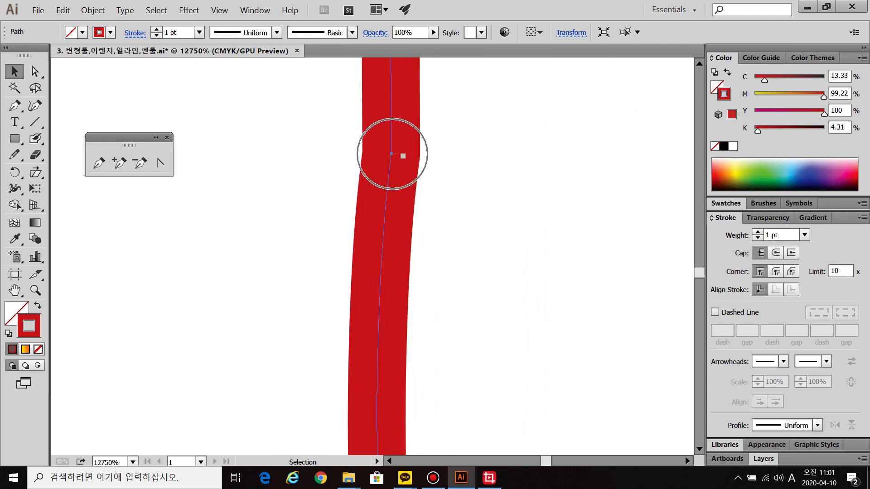
scroll(426, 250, down, 12)
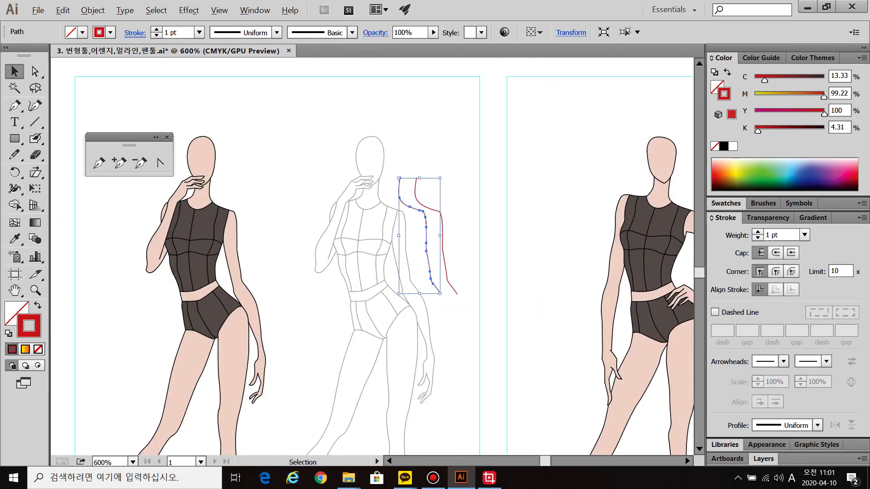
click(462, 247)
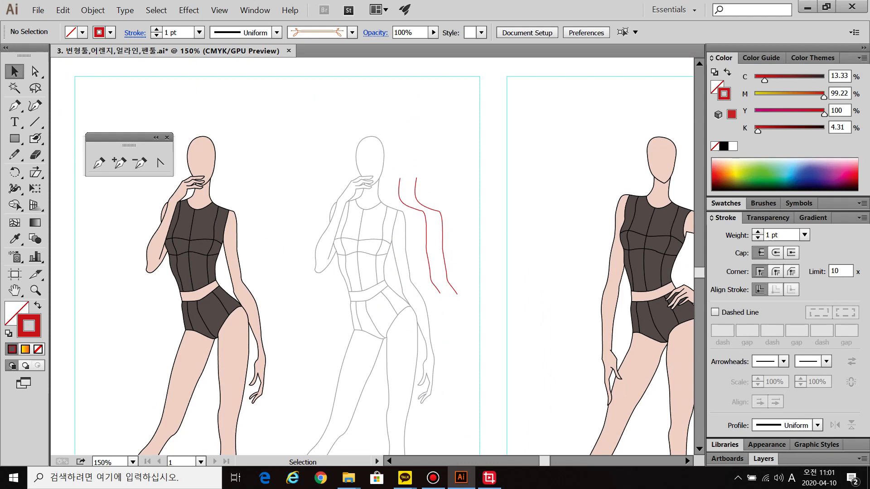
Compare the two red traced curves along their whole length, from the neck down to the forearm.
scroll(447, 207, up, 4)
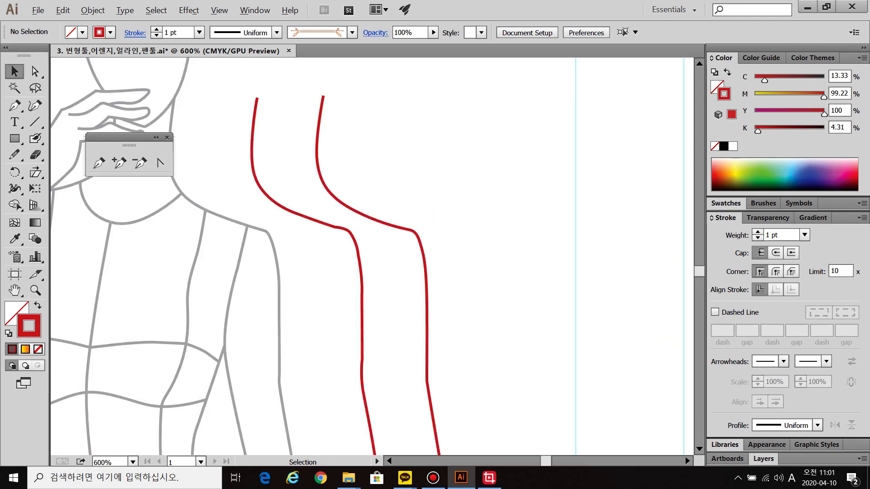
scroll(321, 263, up, 1)
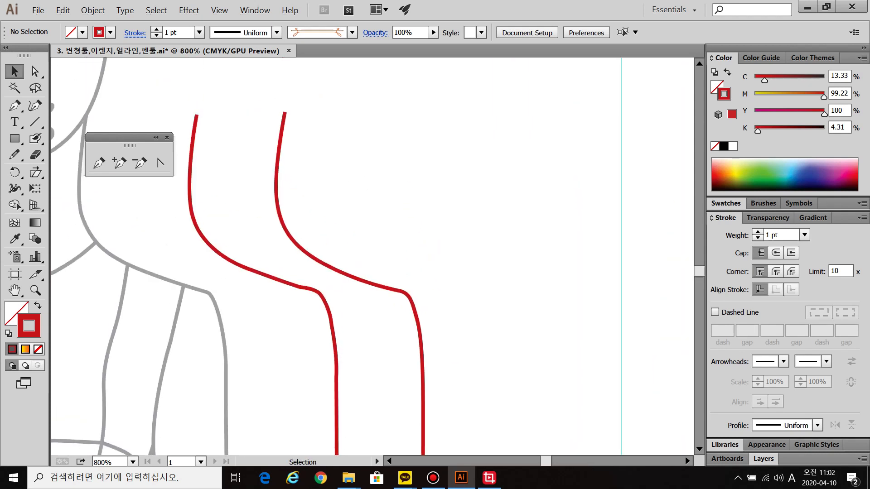
drag(321, 262, 328, 117)
drag(326, 313, 328, 127)
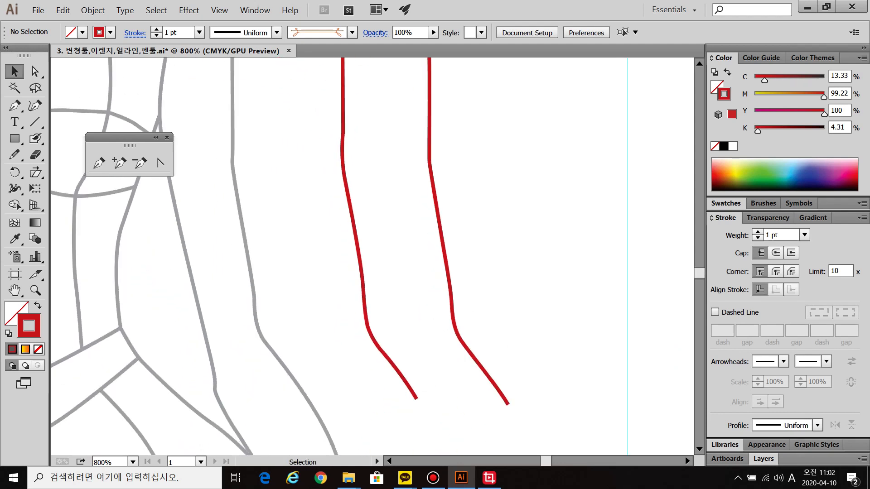
Smooth the upper-arm bend on the outer red curve by lengthening both direction handles of its anchor point, and deselect the curve.
drag(411, 149, 475, 187)
scroll(443, 178, up, 5)
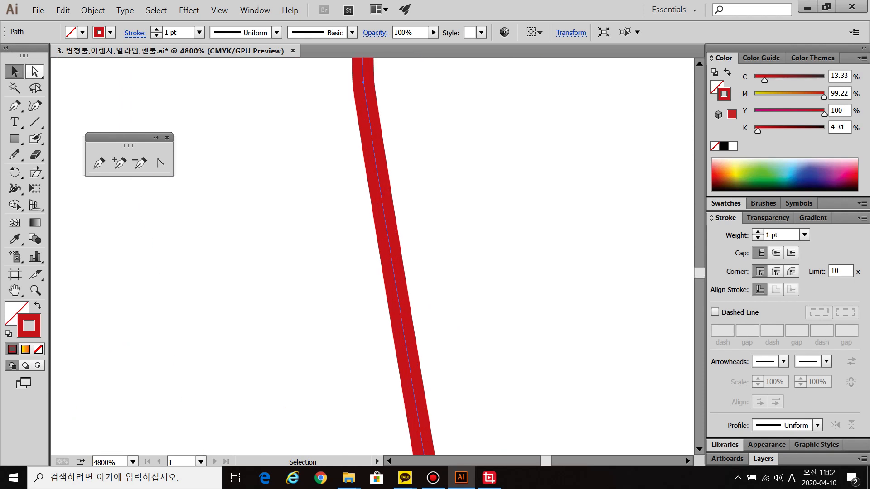
key(a)
drag(355, 132, 432, 348)
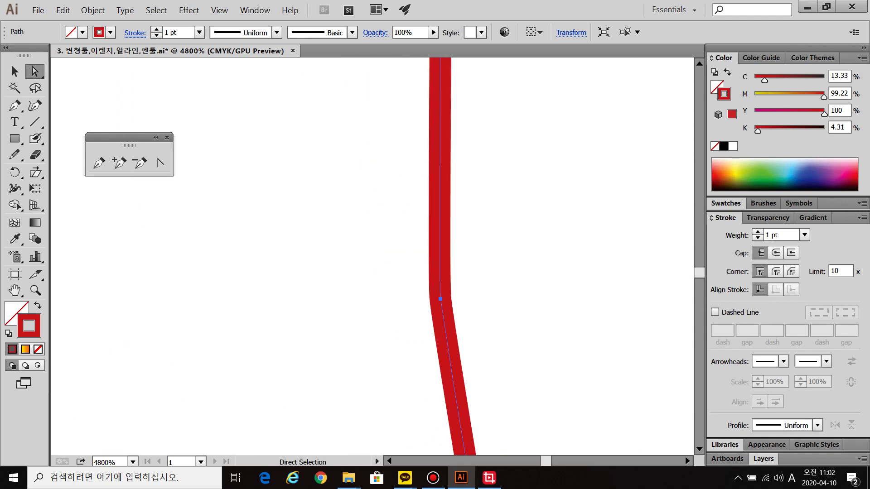
click(440, 299)
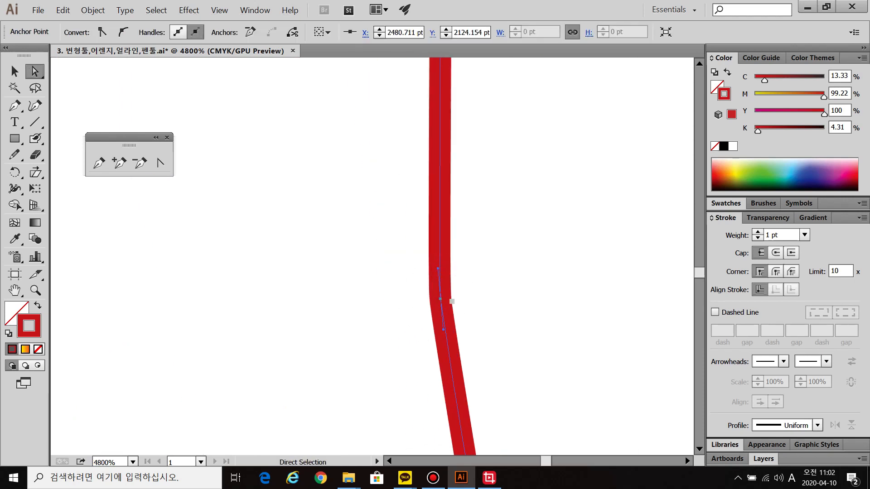
drag(443, 330, 446, 381)
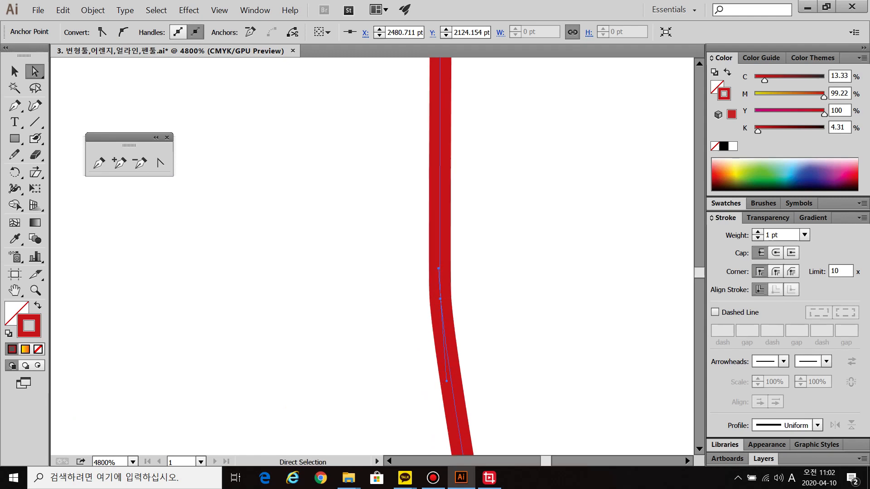
drag(438, 269, 440, 238)
key(ctrl+shift+a)
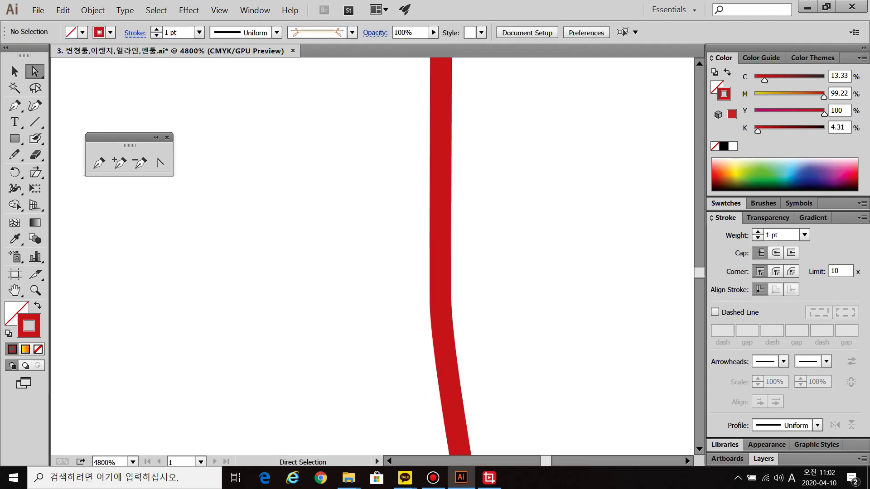
Delete both red traced curves beside the outlined figure.
key(ctrl+0)
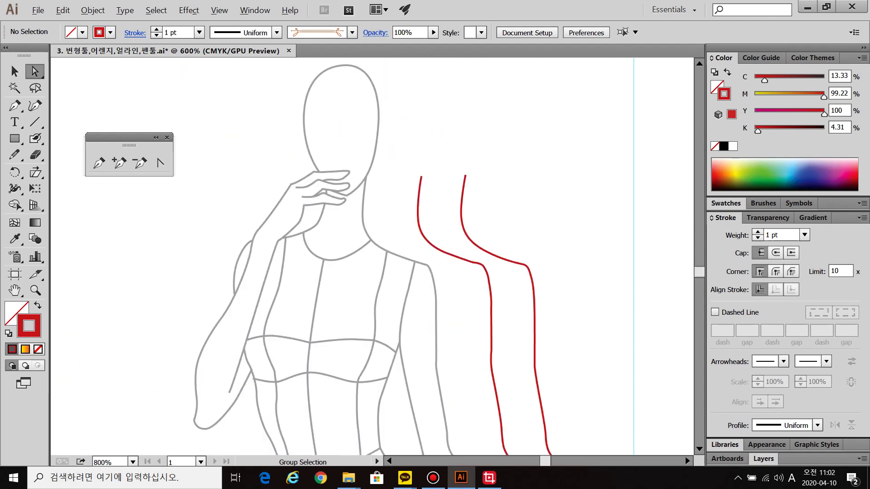
key(v)
drag(556, 313, 482, 339)
key(space)
drag(482, 339, 461, 194)
key(Delete)
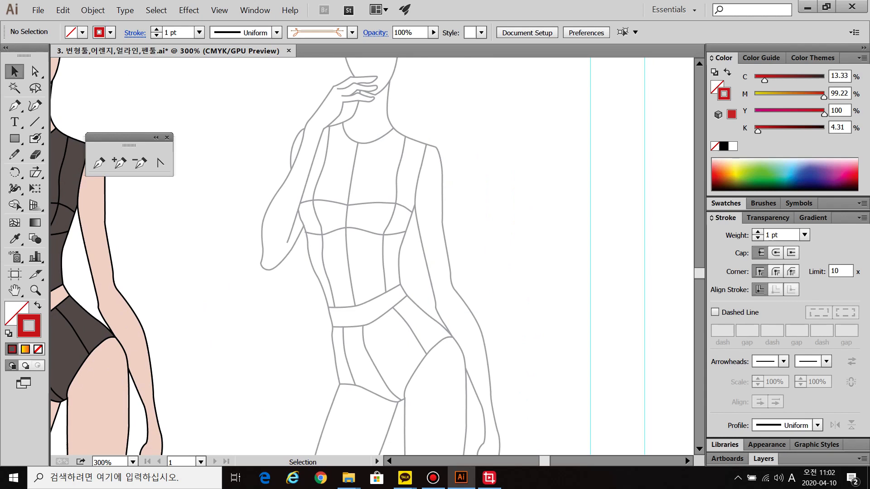
Look over the artboards with the pen practice shapes and the fashion figures.
scroll(505, 307, down, 2)
scroll(354, 339, down, 3)
key(space)
drag(353, 339, 499, 296)
click(335, 292)
click(527, 299)
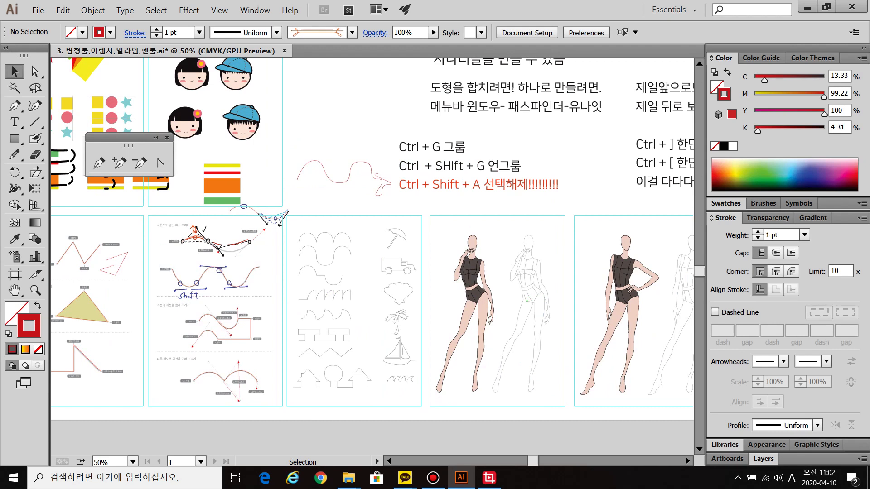
drag(550, 308, 502, 312)
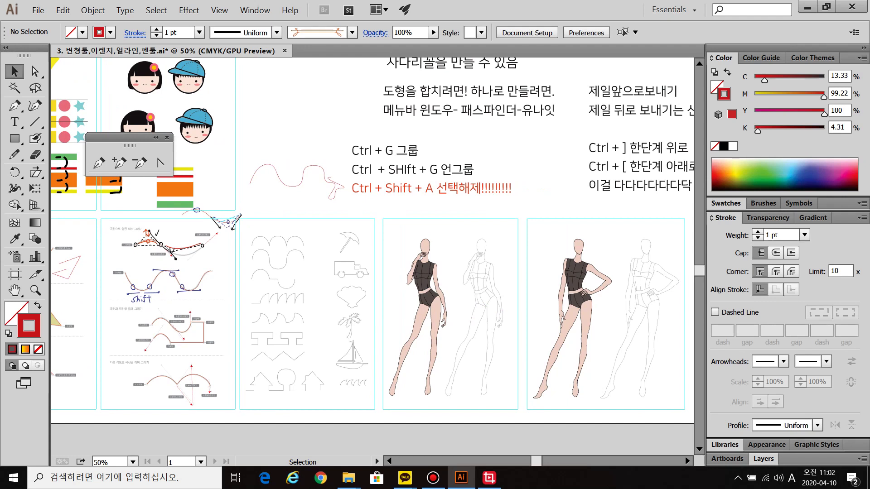
key(ctrl)
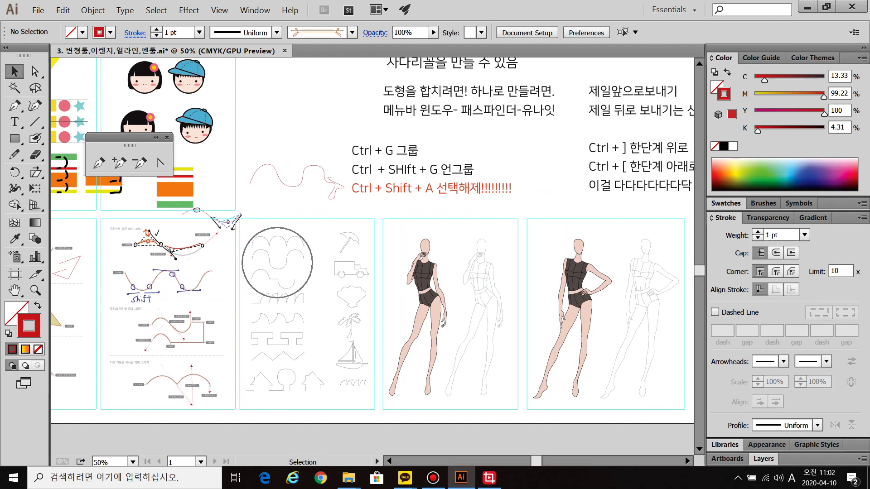
Pick the Pen tool and examine the arch and wave curves on the practice-shape artboard.
click(15, 106)
scroll(269, 250, up, 7)
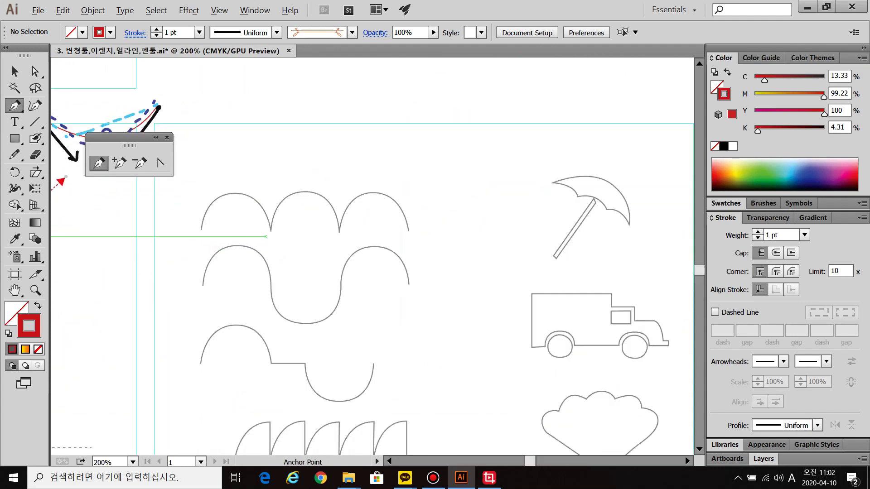
key(space)
drag(268, 229, 428, 292)
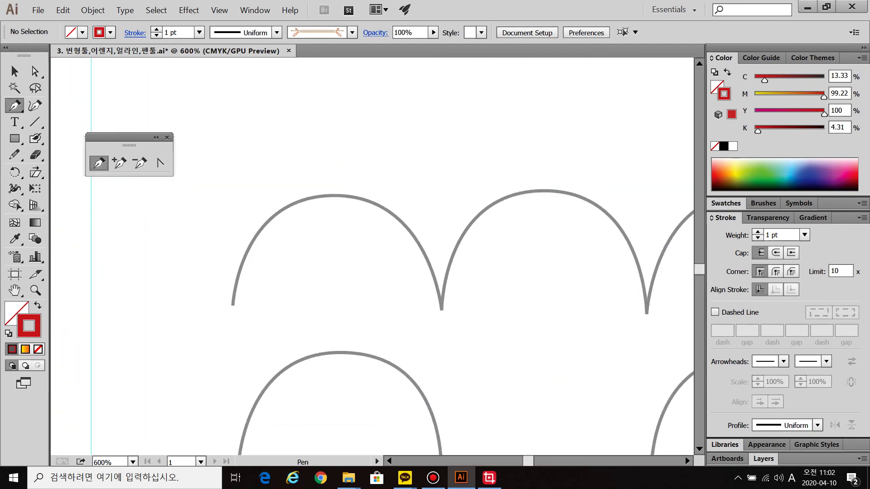
scroll(409, 253, down, 4)
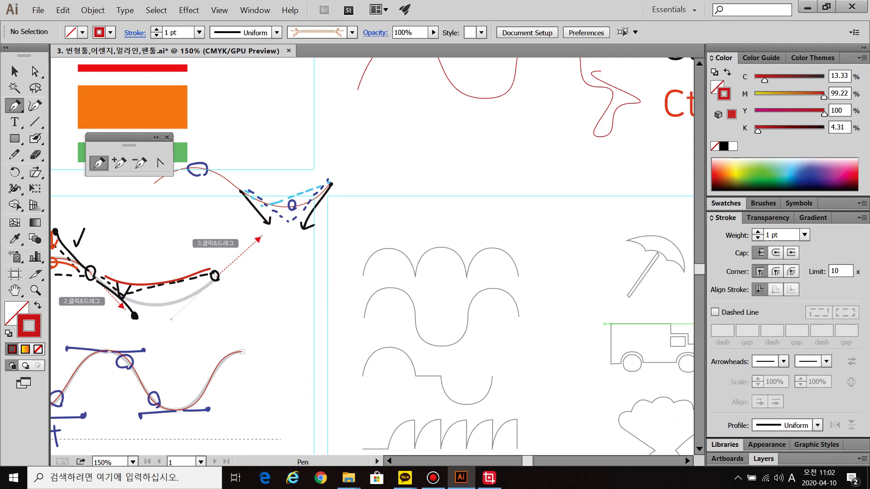
scroll(606, 331, down, 2)
key(space)
drag(614, 329, 333, 335)
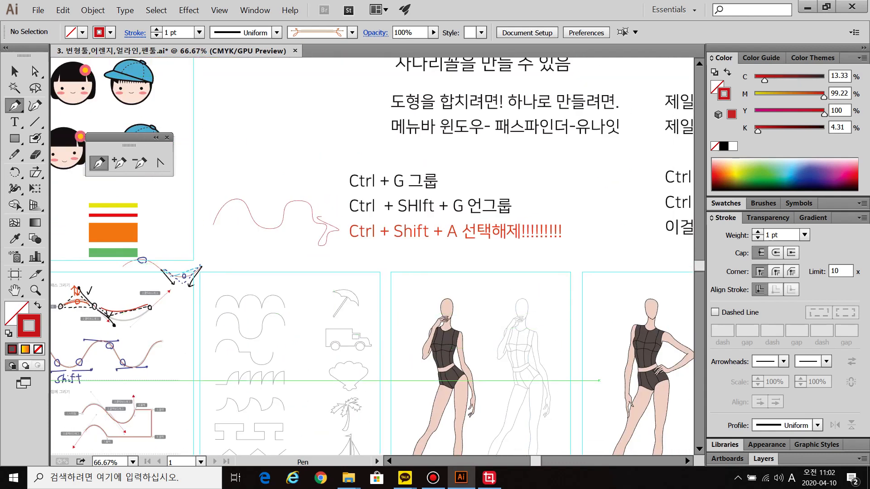
scroll(558, 356, up, 5)
scroll(286, 77, up, 4)
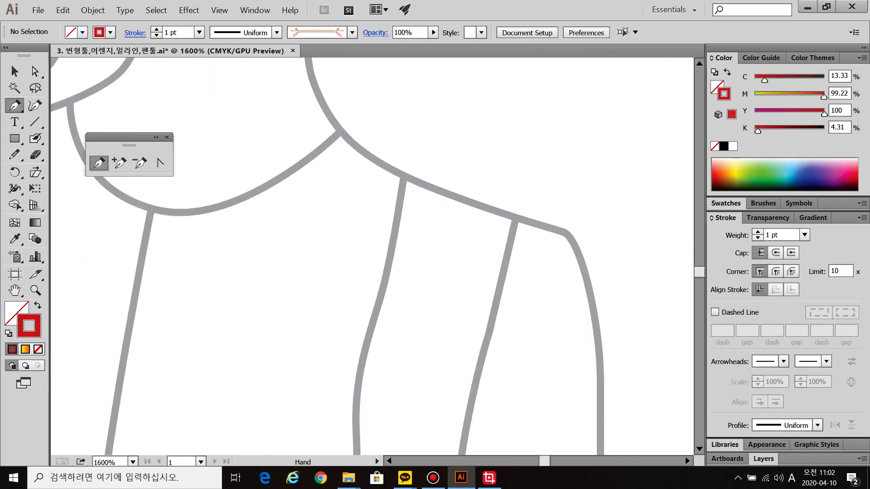
click(412, 125)
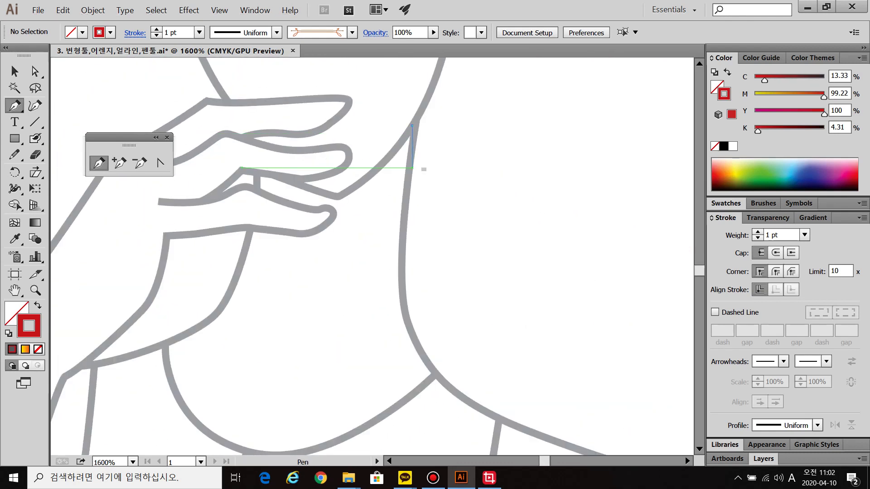
click(409, 178)
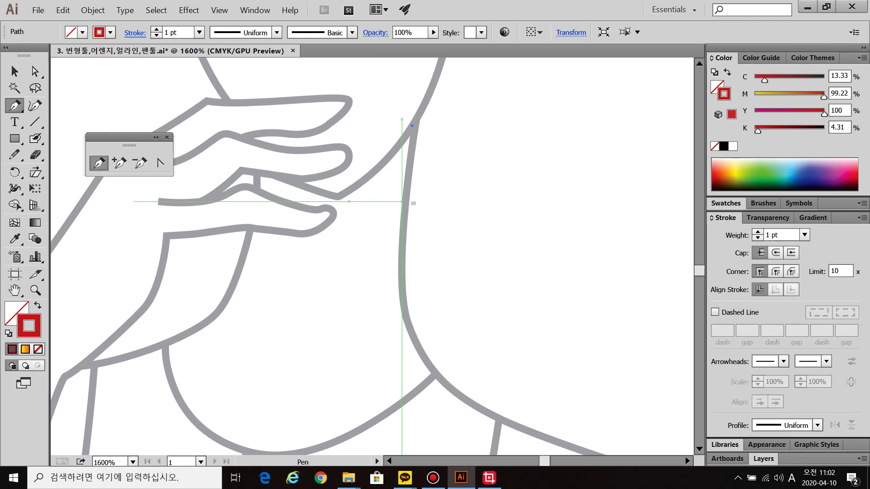
key(ctrl+z)
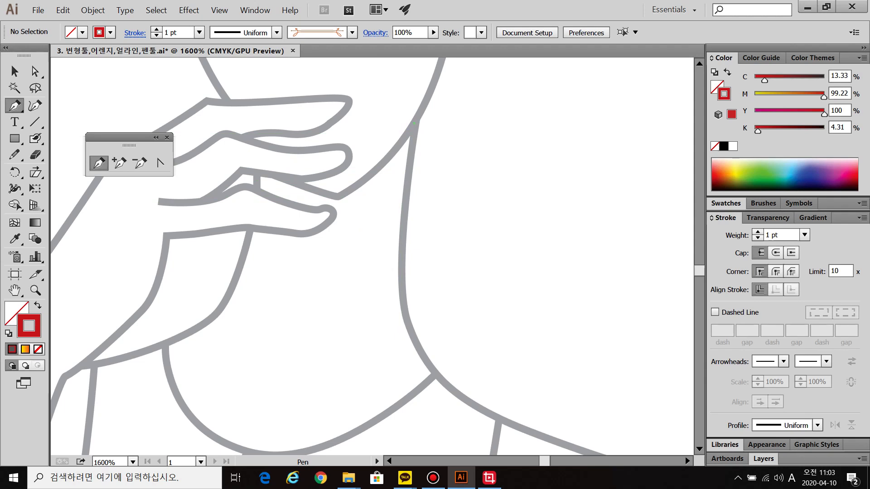
Trace the outlined figure's neck contour with the Pen tool, using closely spaced straight segments from the jaw to the neckline.
click(408, 176)
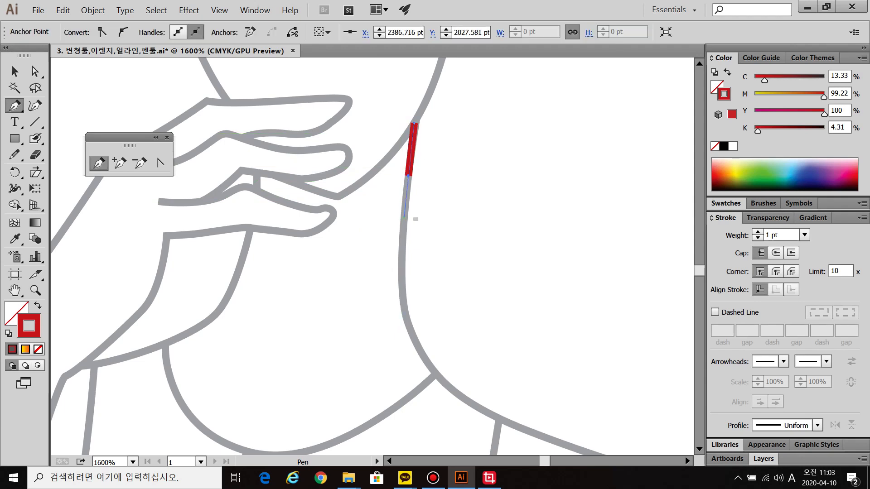
click(404, 217)
click(402, 252)
drag(403, 285, 409, 317)
click(408, 322)
drag(437, 365, 386, 247)
click(371, 237)
click(391, 266)
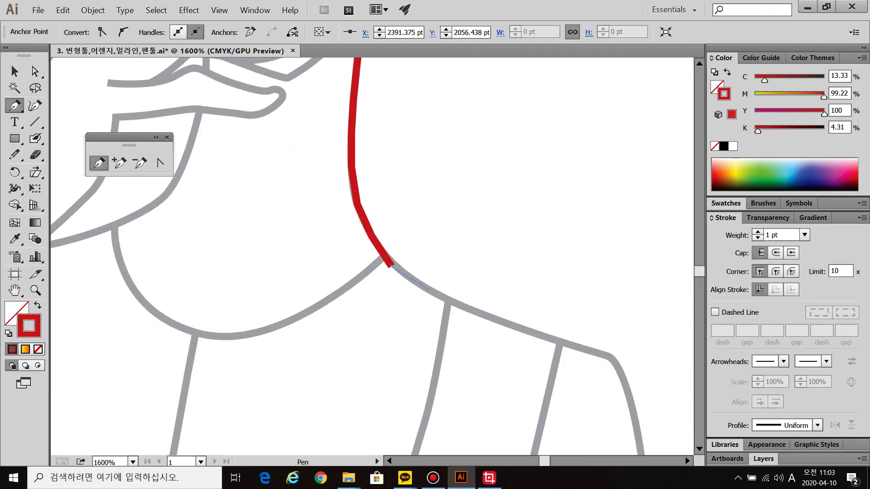
Continue the path in short straight segments along the shoulder to its tip, and move the finished path clear of the outline.
click(427, 288)
click(466, 308)
click(503, 324)
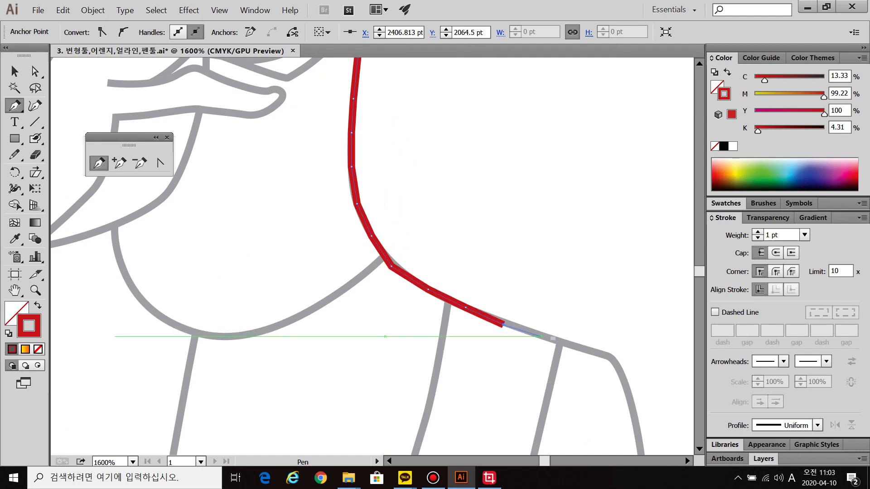
click(544, 336)
click(575, 349)
click(607, 356)
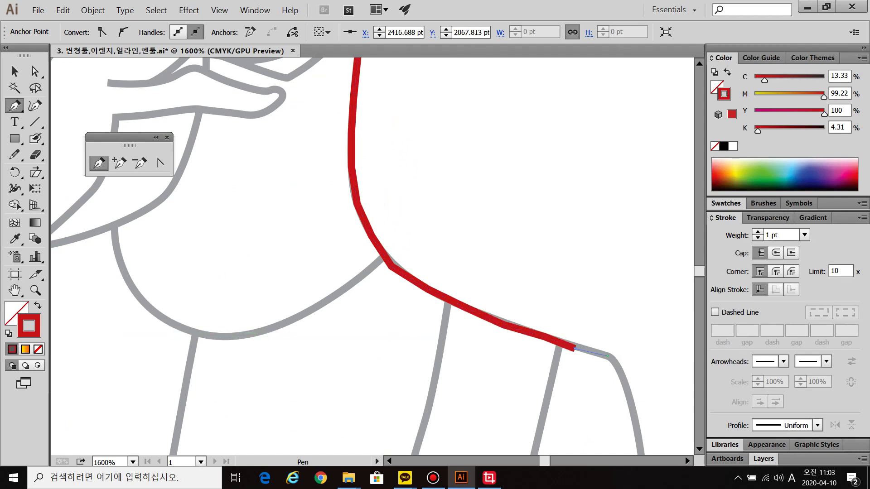
click(15, 72)
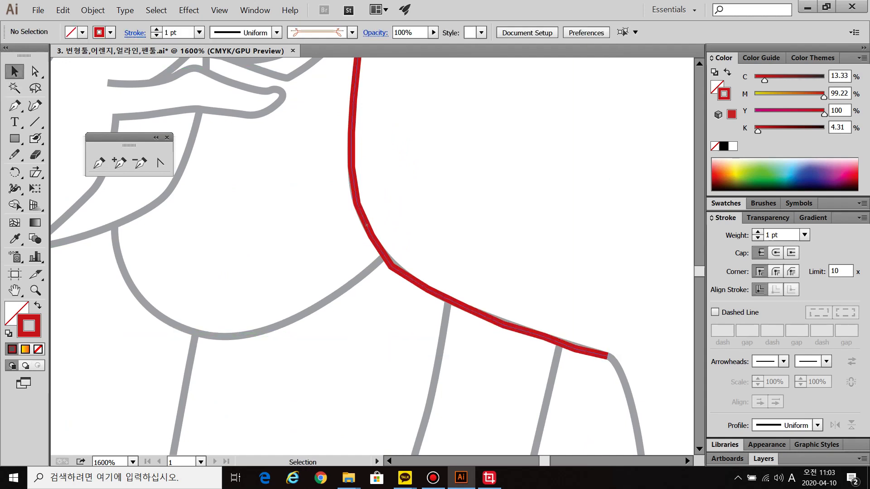
drag(368, 229, 476, 219)
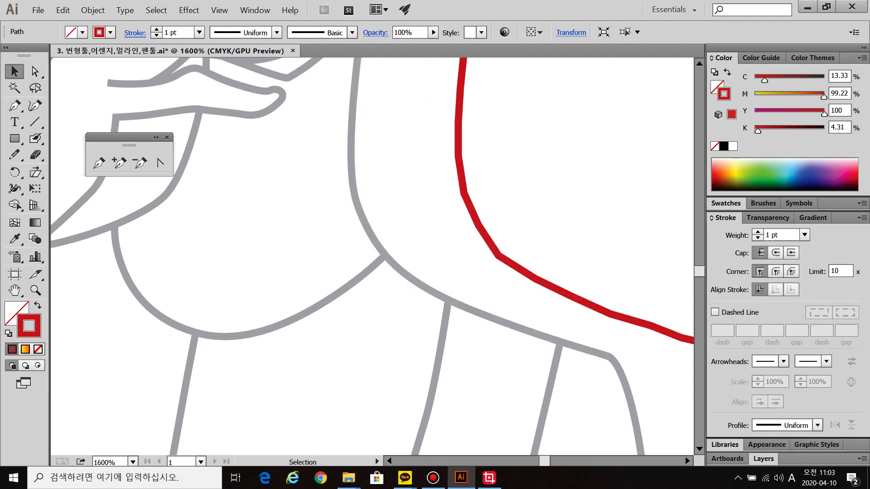
Inspect the corners and anchor points of the rough straight-segment path beside the neck, and delete that path.
click(399, 253)
scroll(397, 256, up, 2)
drag(531, 135, 497, 219)
key(ctrl)
key(ctrl)
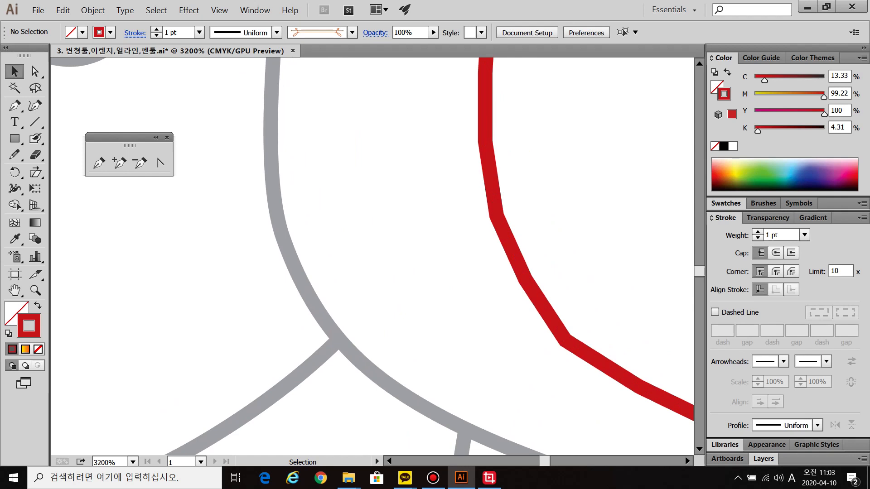
scroll(436, 235, down, 3)
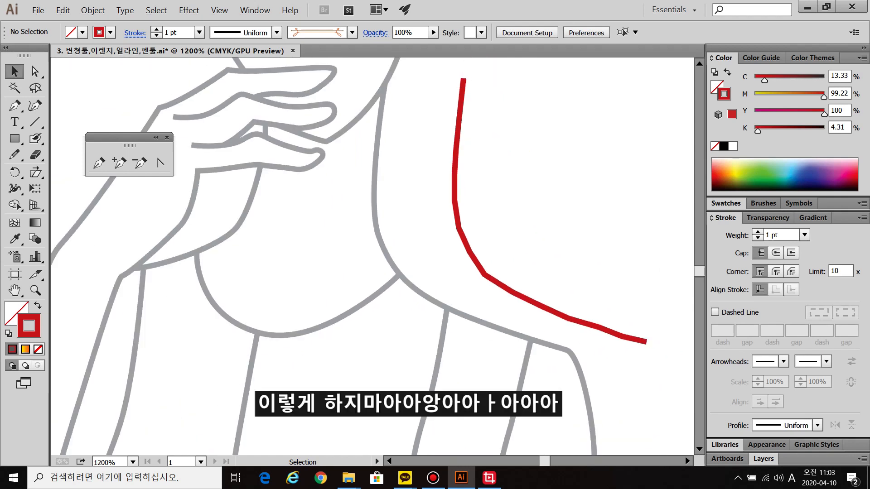
drag(424, 189, 564, 254)
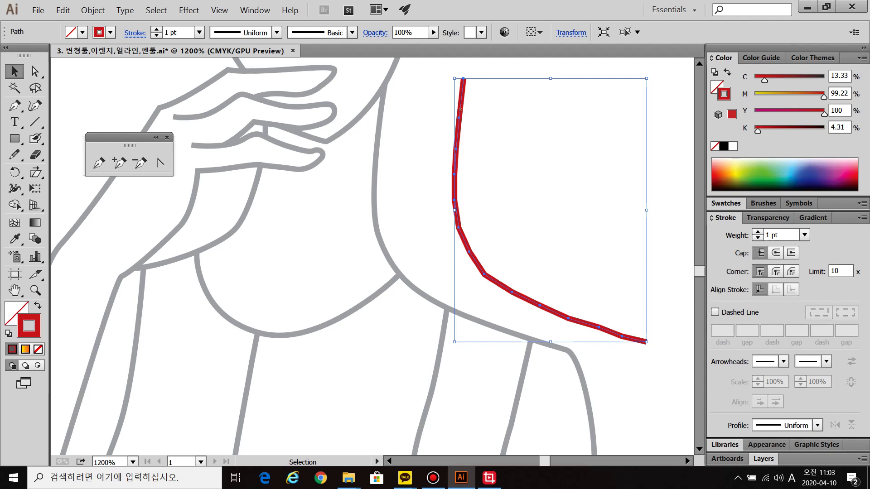
key(ctrl)
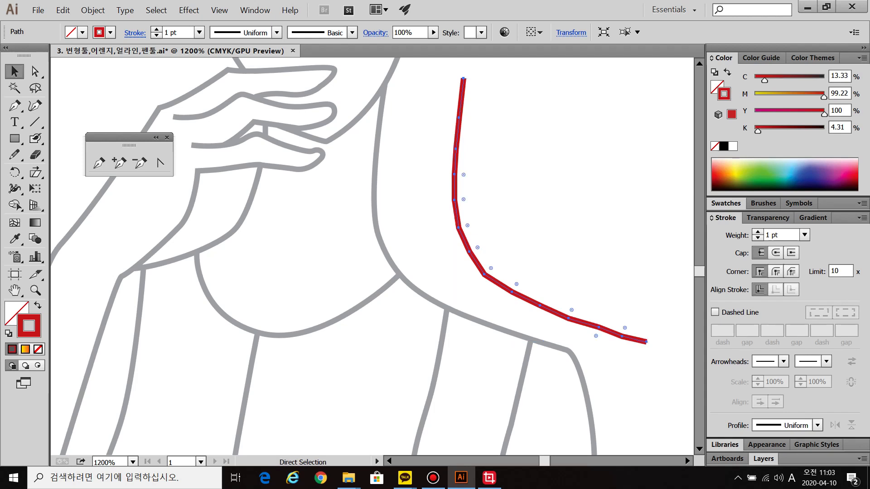
key(Delete)
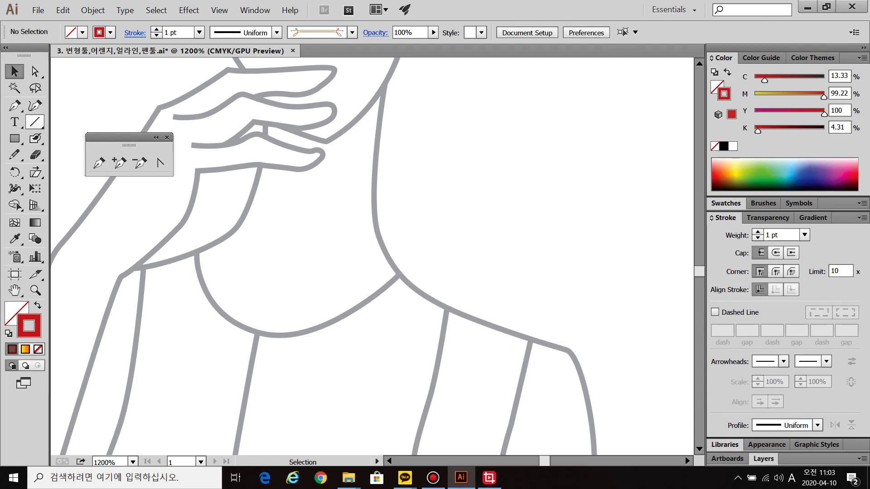
Set the stroke to None and scribble a random path of lines and curves beside the figure's shoulder with the Pen tool.
key(p)
key(slash)
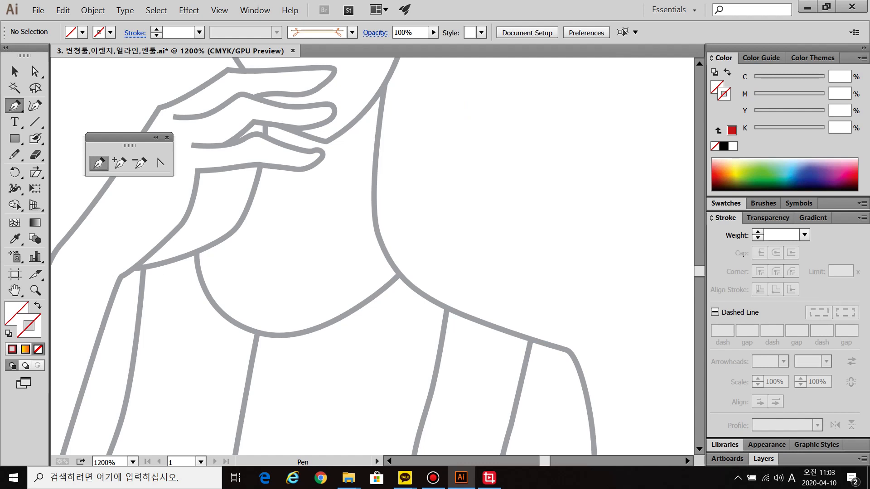
drag(613, 111, 602, 115)
click(466, 186)
click(569, 245)
click(536, 150)
drag(539, 247, 632, 268)
click(606, 165)
click(532, 130)
mouse_move(586, 134)
mouse_down()
mouse_move(438, 141)
mouse_move(389, 78)
mouse_up()
click(654, 251)
drag(546, 227, 597, 237)
drag(485, 221, 334, 167)
drag(558, 221, 514, 299)
drag(592, 392, 598, 372)
drag(338, 315, 627, 325)
drag(645, 308, 589, 352)
Select the whole unstroked scribble and delete it.
key(ctrl+a)
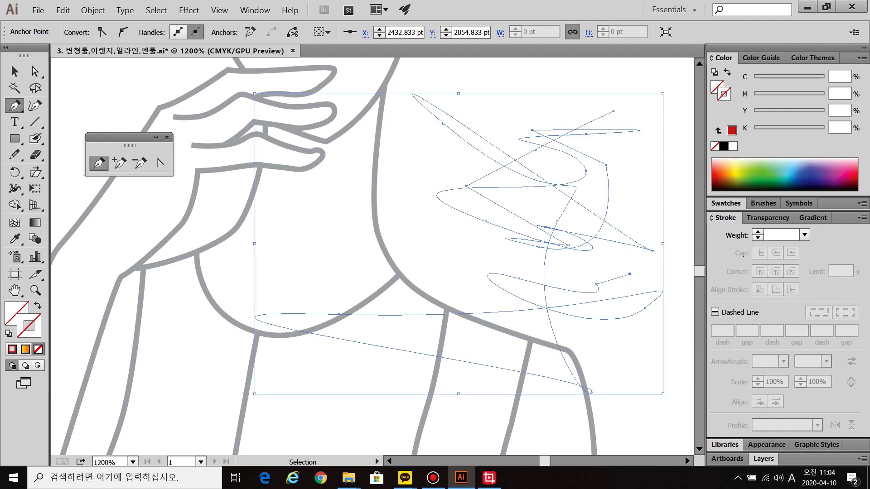
key(Delete)
key(v)
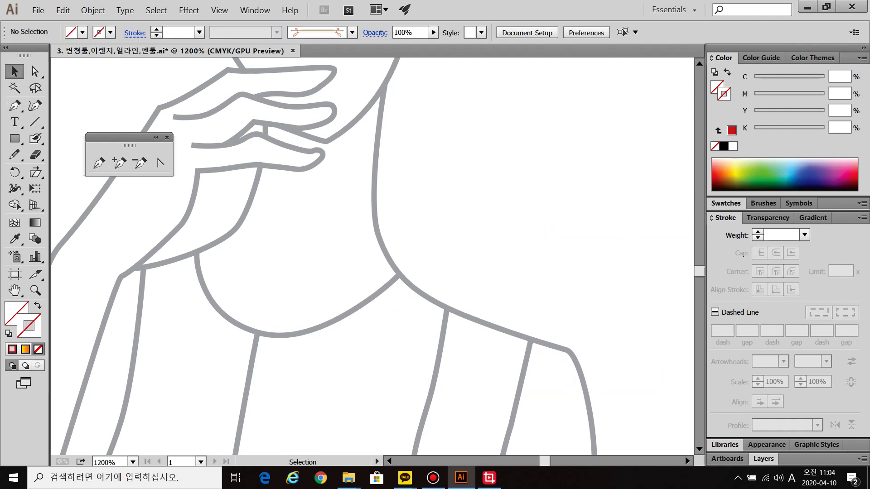
Undo the deletion of the scribbled path and examine the unstroked path against the figure.
scroll(399, 341, down, 2)
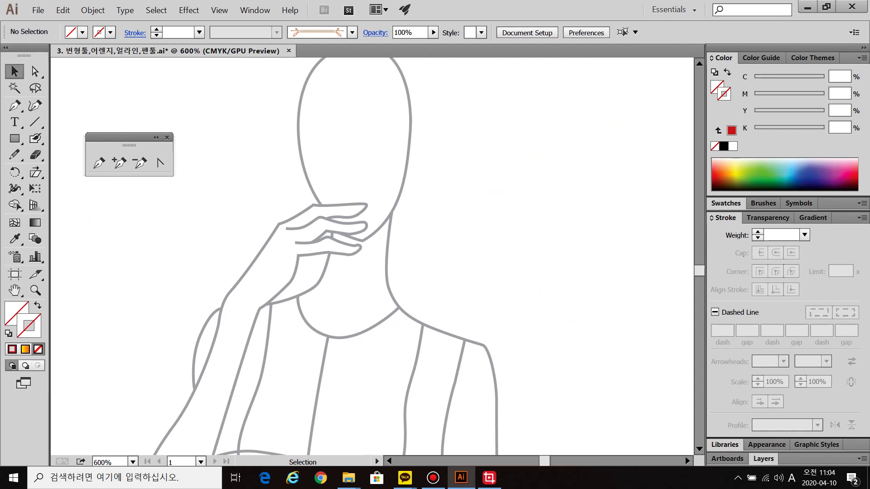
key(ctrl+z)
key(a)
key(v)
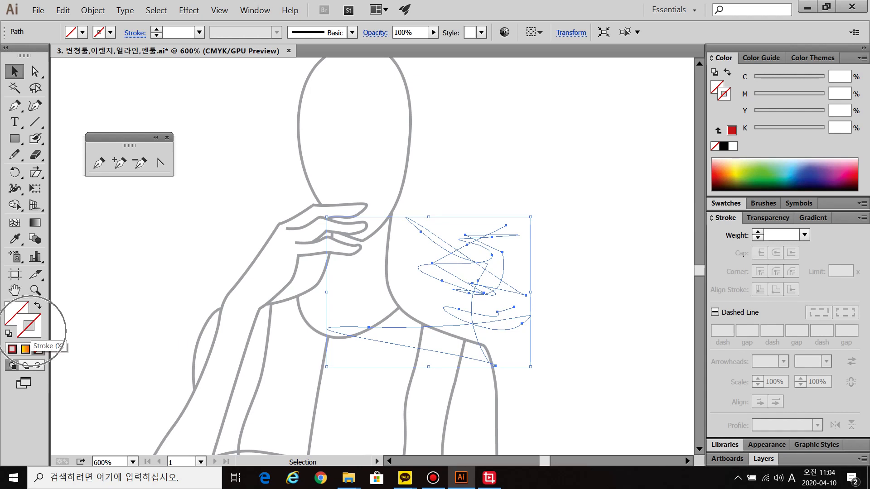
scroll(371, 254, down, 5)
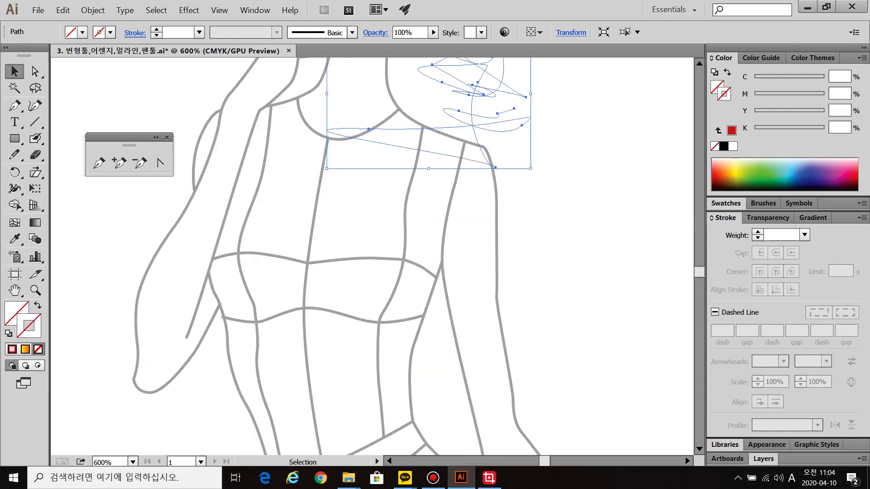
click(549, 144)
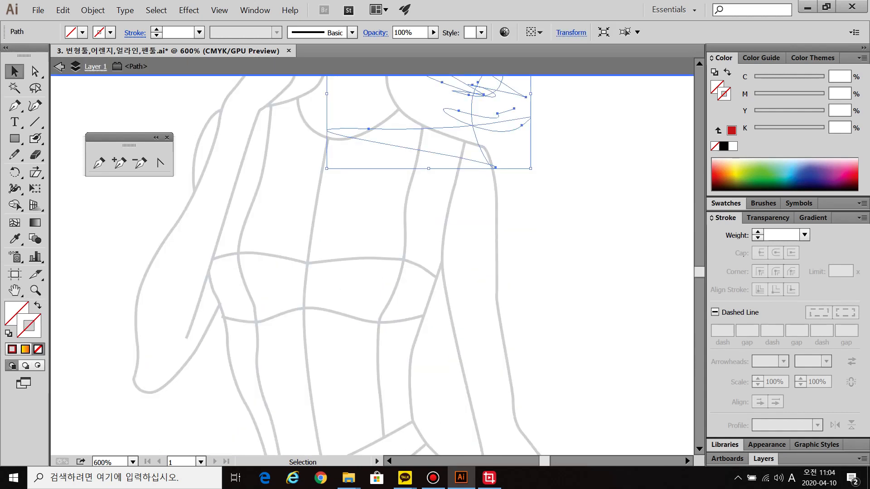
Delete the restored scribble and leave isolation mode, clearing the area beside the neck.
key(Delete)
key(Escape)
drag(543, 127, 472, 351)
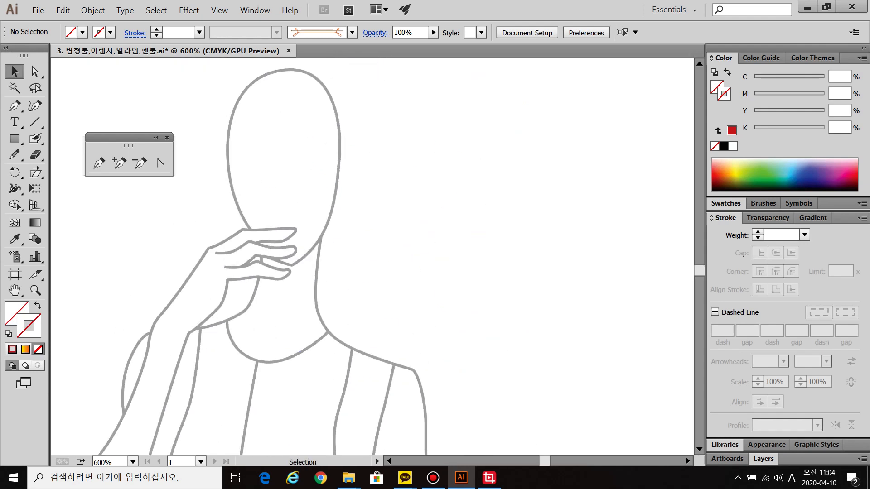
drag(496, 226, 399, 300)
key(Delete)
Reapply the red 1 pt stroke and trace the outlined figure's uppermost finger with Pen curves from its underside around the tip.
scroll(482, 334, down, 2)
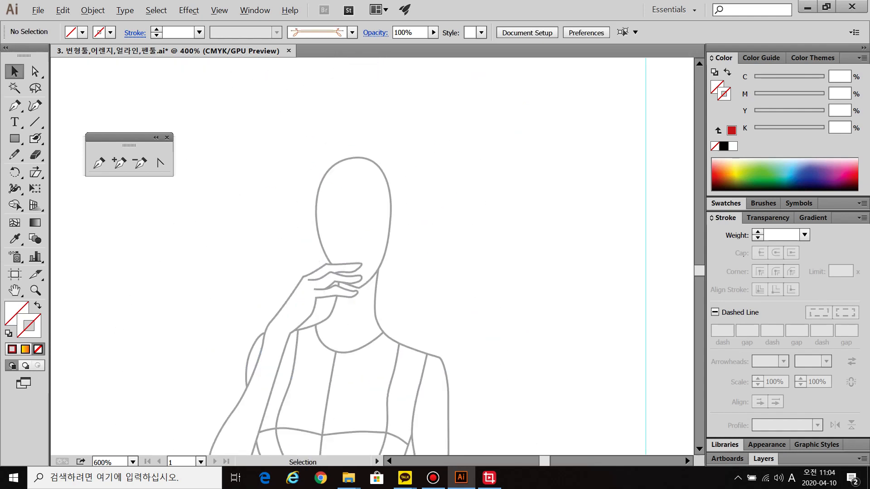
drag(399, 326, 683, 266)
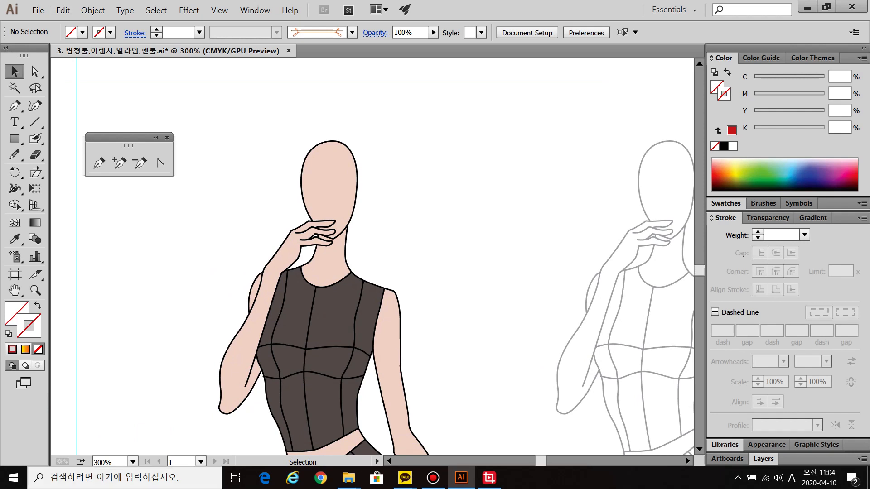
key(p)
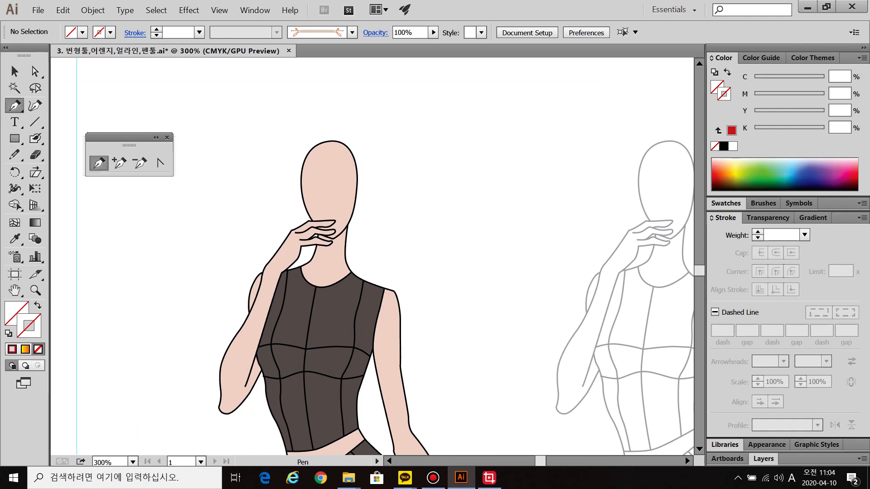
key(comma)
scroll(628, 318, up, 3)
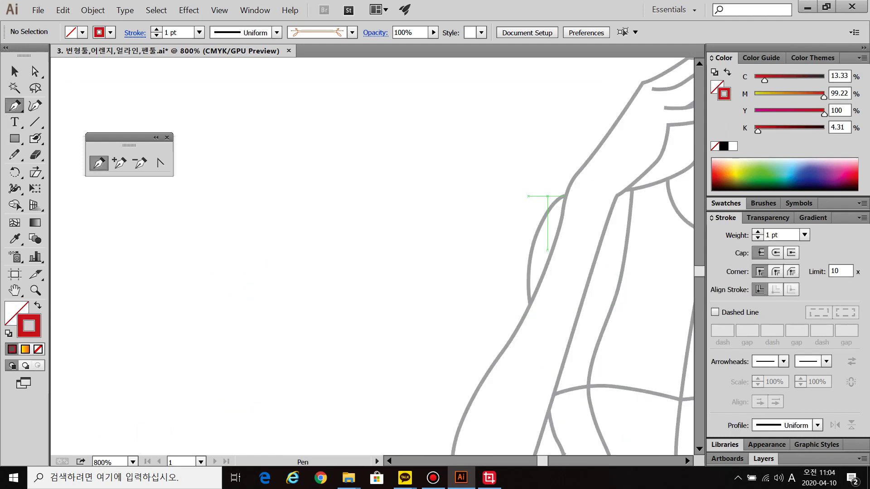
drag(627, 318, 372, 430)
scroll(446, 226, up, 3)
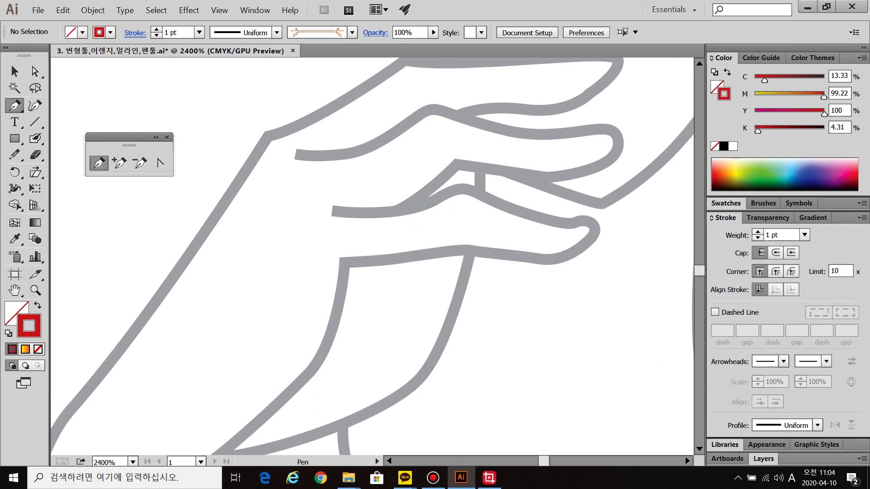
drag(447, 225, 389, 370)
drag(405, 258, 486, 259)
drag(531, 239, 540, 232)
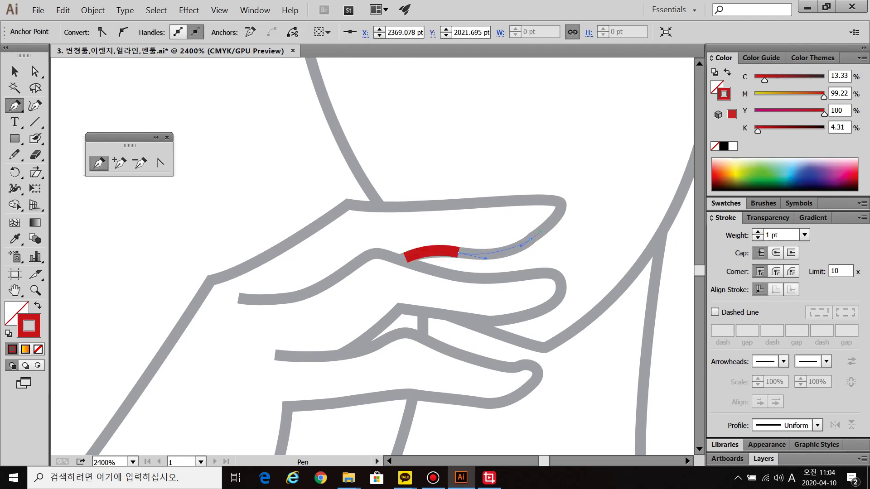
drag(555, 200, 572, 200)
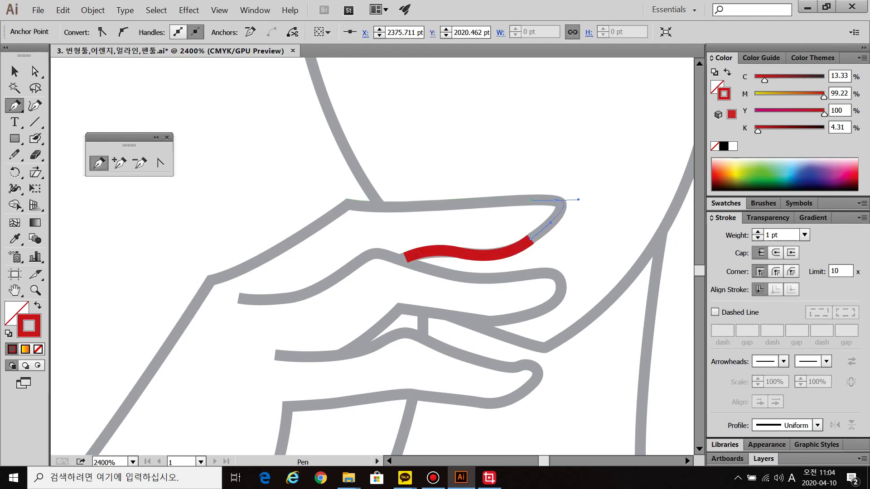
Continue the path along the finger's upper edge, across the back of the hand and down the wrist.
mouse_move(316, 204)
mouse_down()
mouse_move(302, 200)
mouse_move(312, 222)
mouse_up()
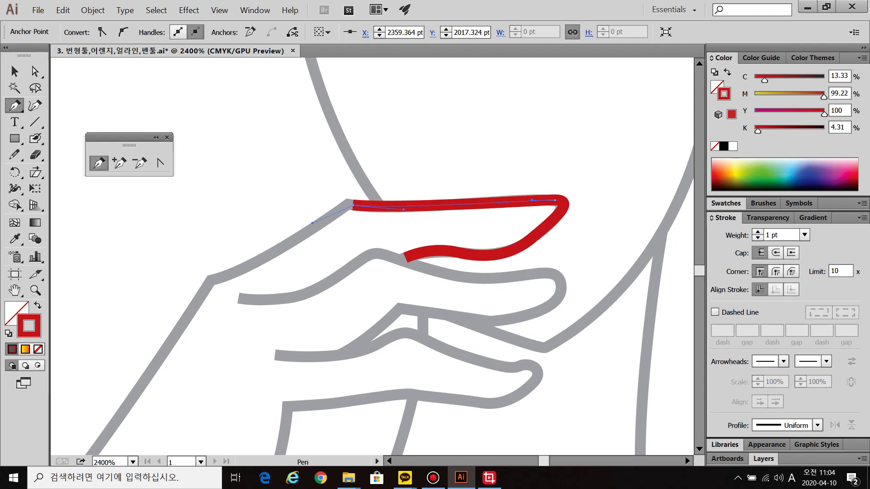
drag(215, 279, 173, 289)
key(Escape)
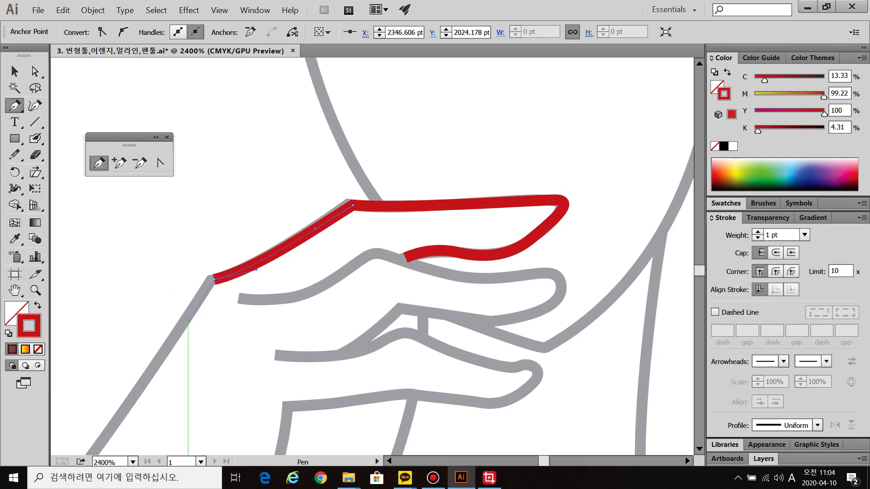
drag(188, 322, 402, 148)
drag(274, 329, 246, 365)
drag(246, 365, 389, 192)
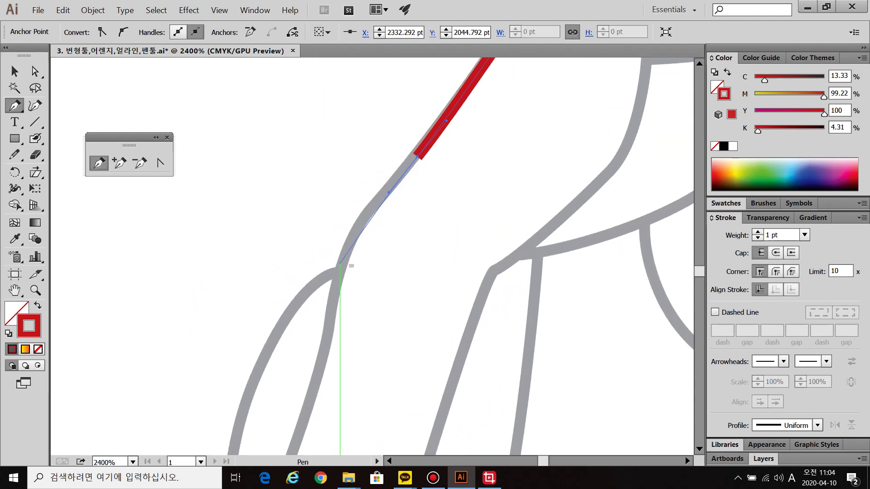
Extend the path down the outer forearm to just above the elbow with smooth, widely spaced anchor points.
drag(338, 324, 425, 161)
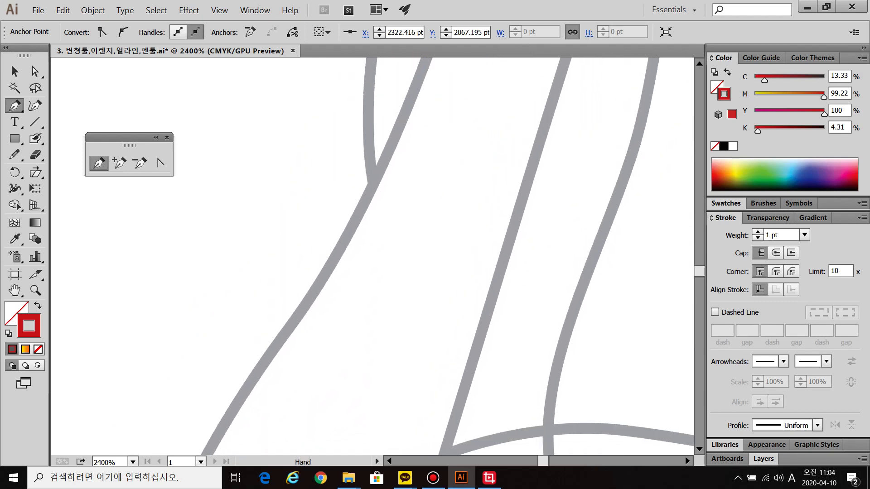
click(260, 387)
drag(267, 394, 410, 138)
click(348, 229)
click(323, 297)
click(297, 365)
drag(293, 380, 260, 140)
drag(303, 408, 302, 186)
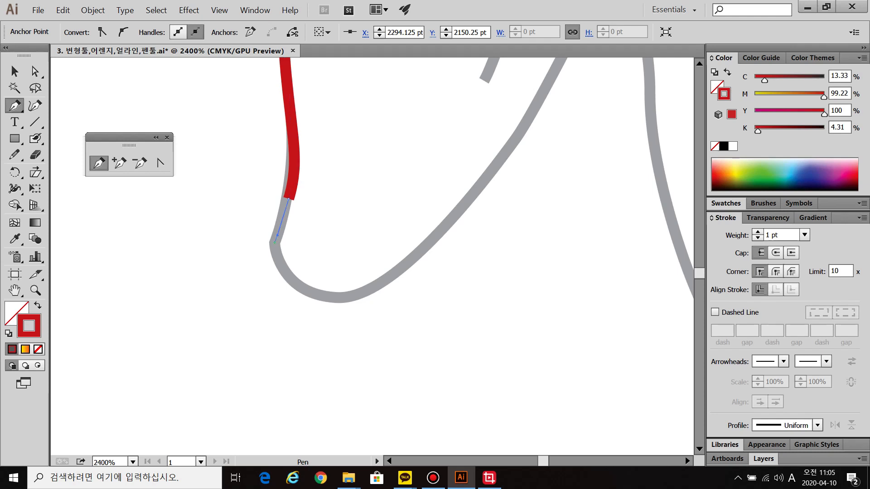
Curve the path around the elbow and up the underside of the arm to the torso, and end it there.
drag(302, 288, 309, 290)
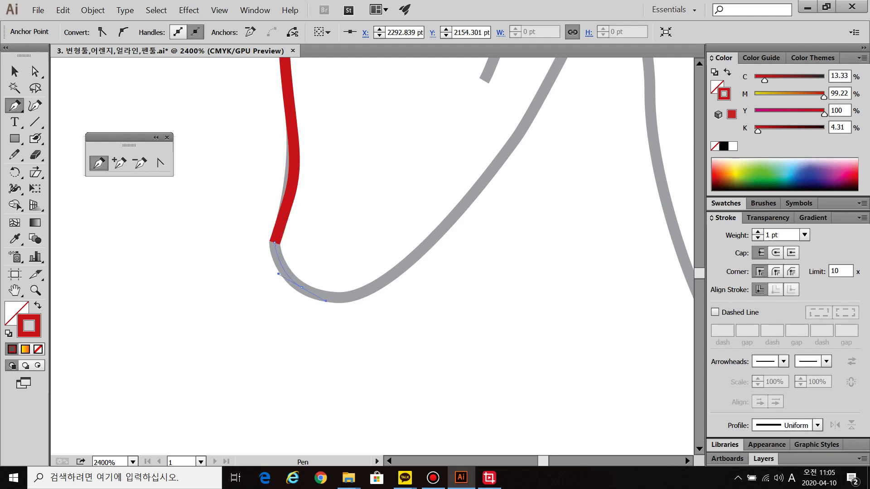
drag(411, 258, 462, 213)
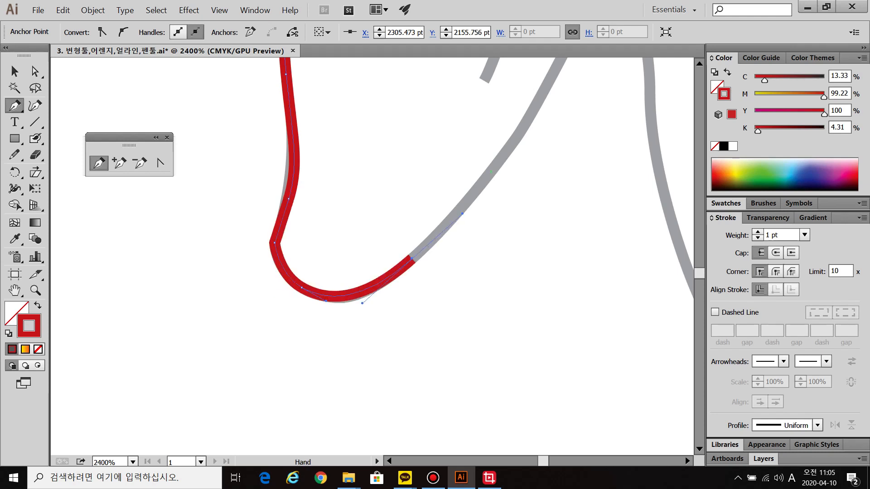
drag(510, 79, 388, 132)
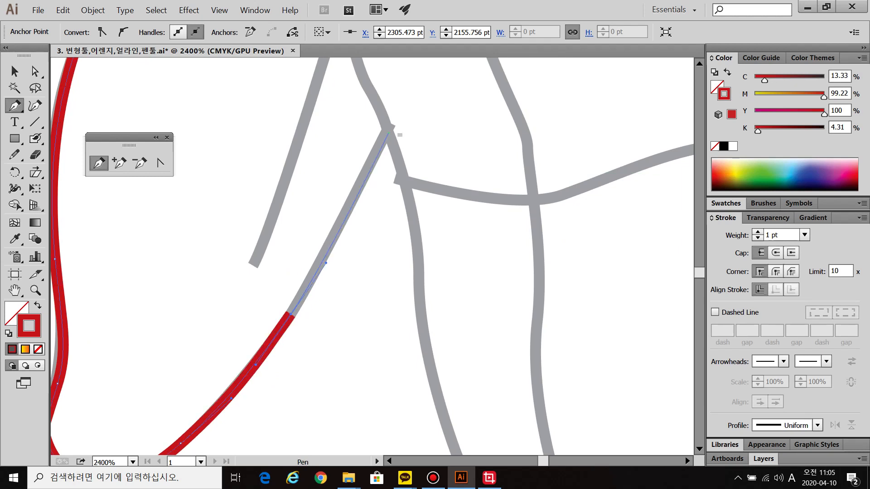
click(388, 130)
ctrl+click(399, 136)
Examine the finished red arm path and its anchor points from the fingertip down to the elbow.
key(ctrl+minus)
key(ctrl+minus)
key(ctrl+minus)
key(ctrl+minus)
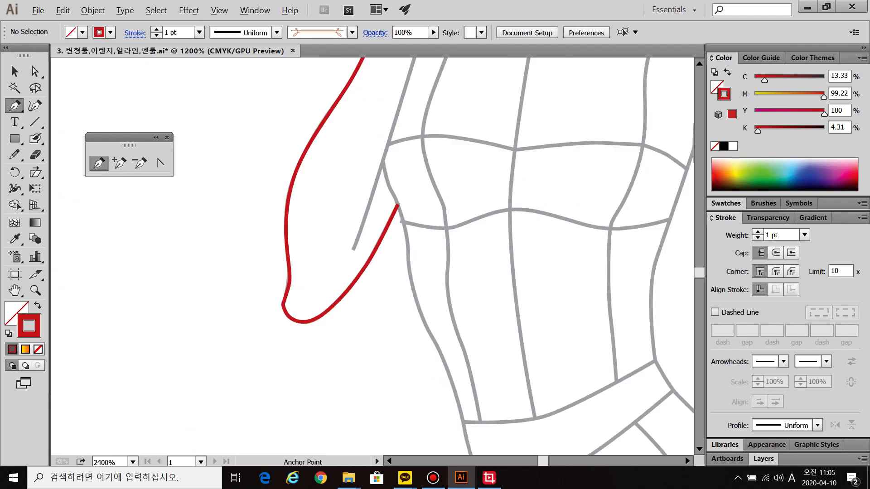
drag(504, 223, 463, 265)
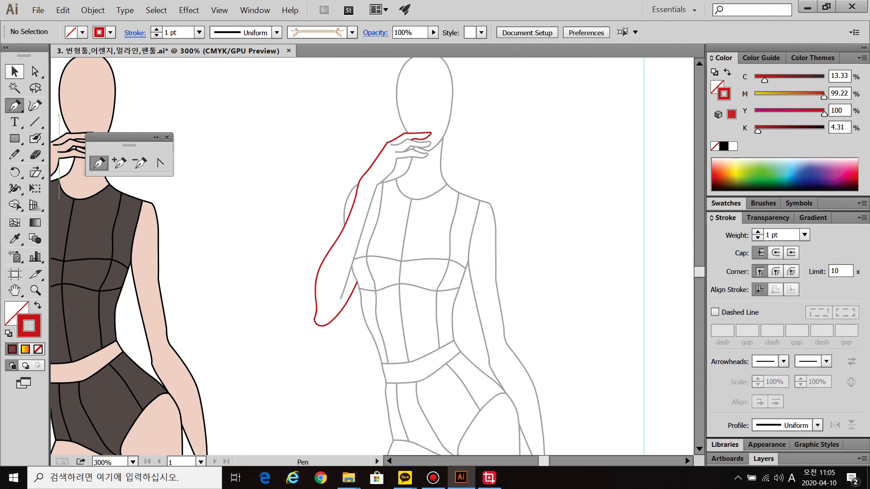
key(v)
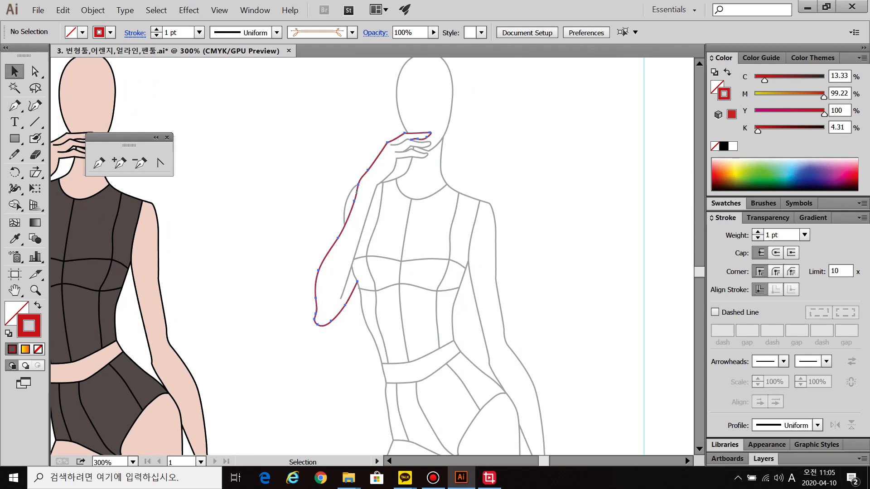
click(357, 192)
key(a)
scroll(475, 136, up, 2)
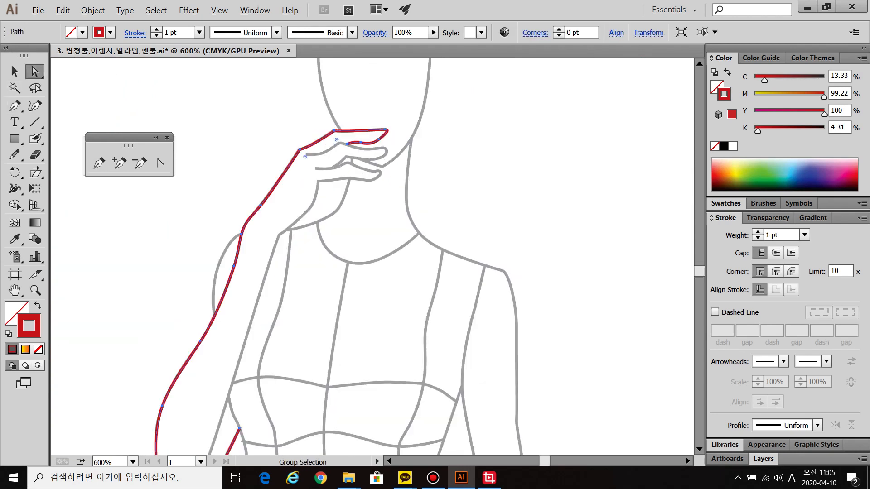
scroll(377, 149, up, 2)
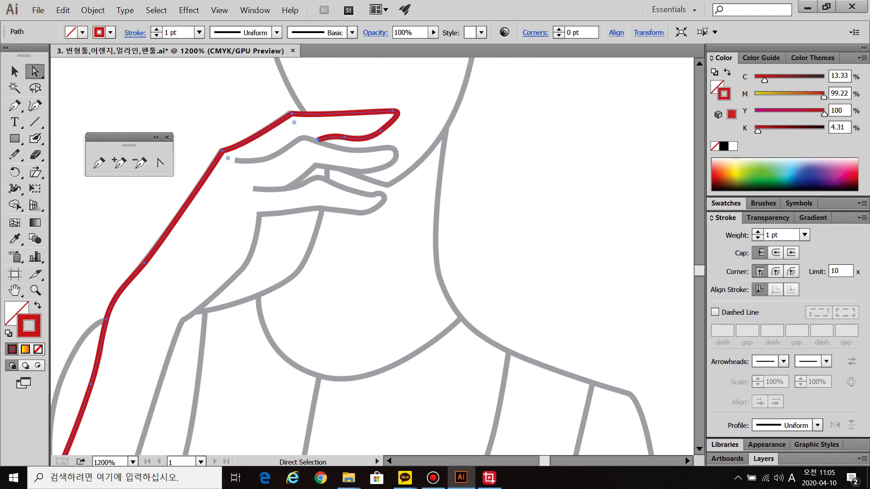
drag(254, 335, 491, 179)
drag(335, 335, 454, 160)
drag(345, 335, 394, 198)
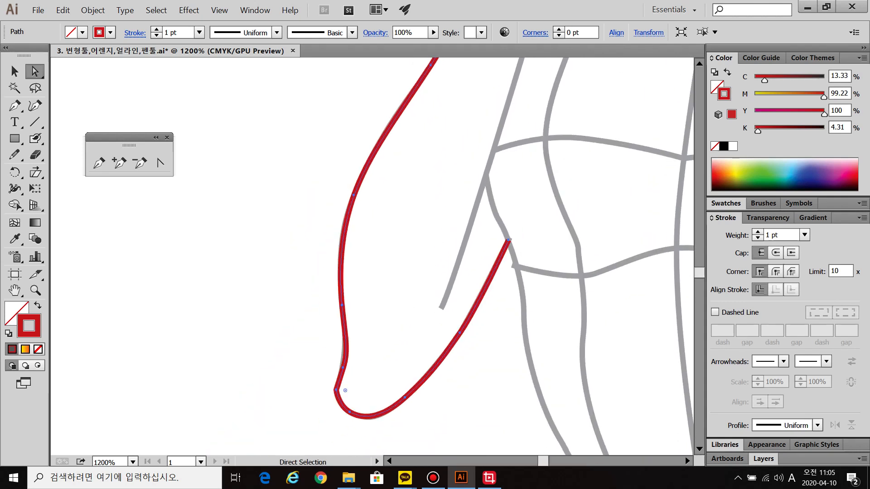
click(512, 316)
scroll(512, 316, down, 4)
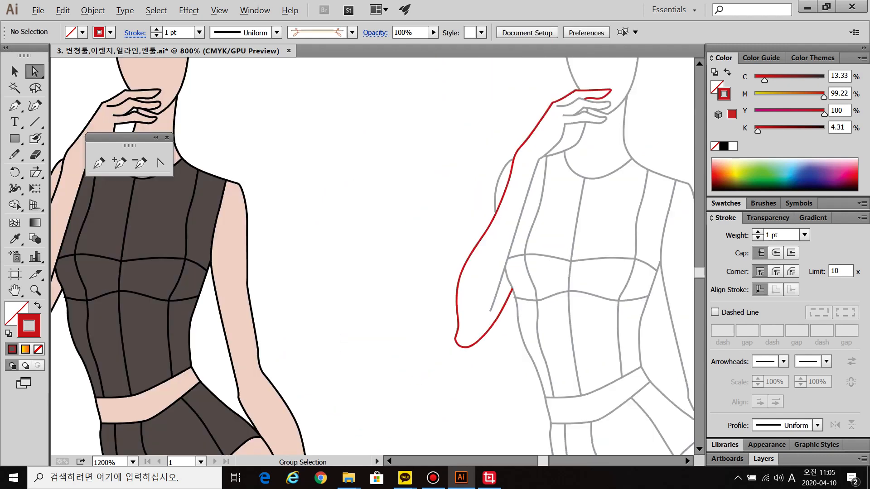
Move the red arm path off the figure into the empty space to its left and deselect it.
drag(512, 316, 327, 348)
click(14, 71)
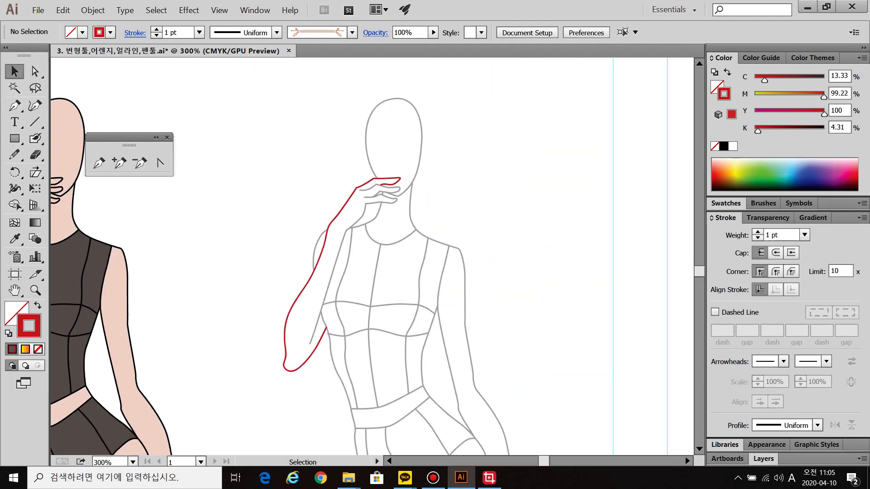
drag(296, 298, 192, 297)
click(231, 290)
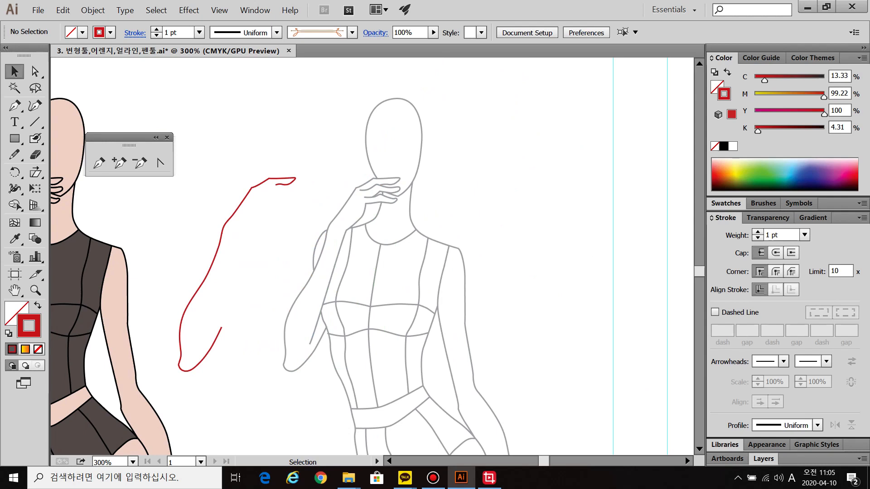
Pick a green stroke colour and trace the index finger's underside around its tip with short straight Pen tool segments.
click(752, 174)
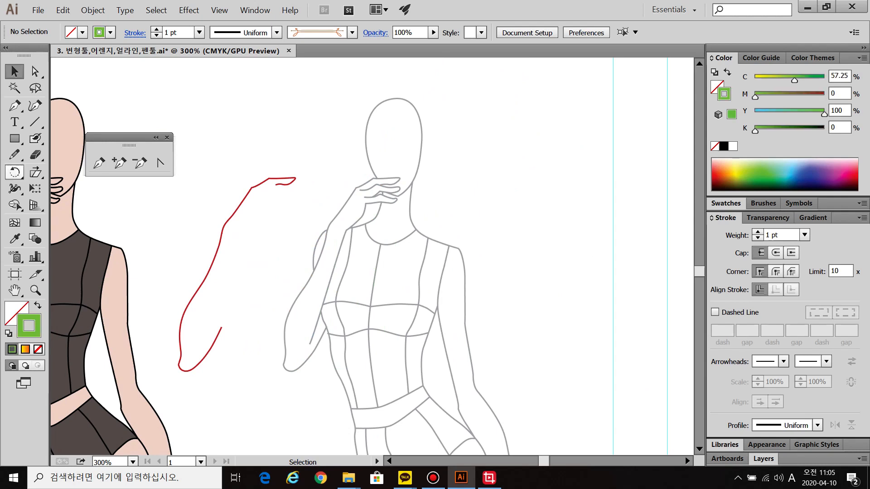
click(15, 106)
scroll(434, 189, up, 6)
drag(191, 181, 558, 310)
click(393, 286)
click(449, 289)
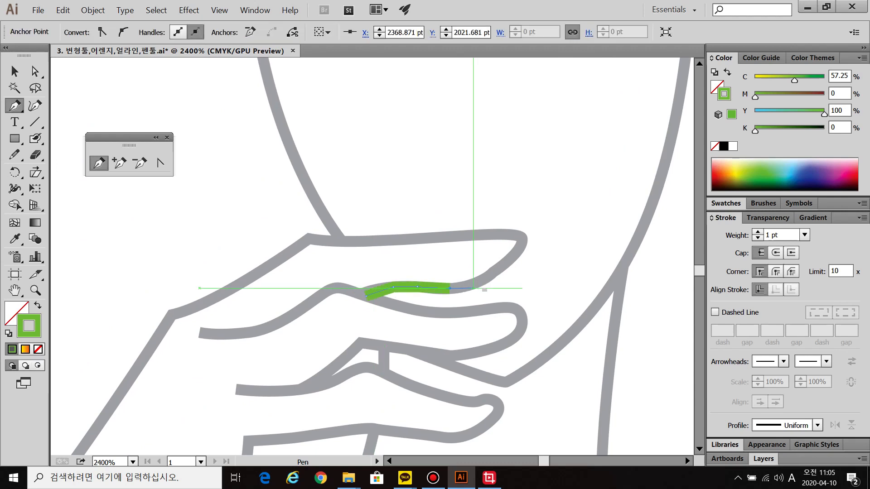
click(480, 281)
click(522, 242)
click(520, 235)
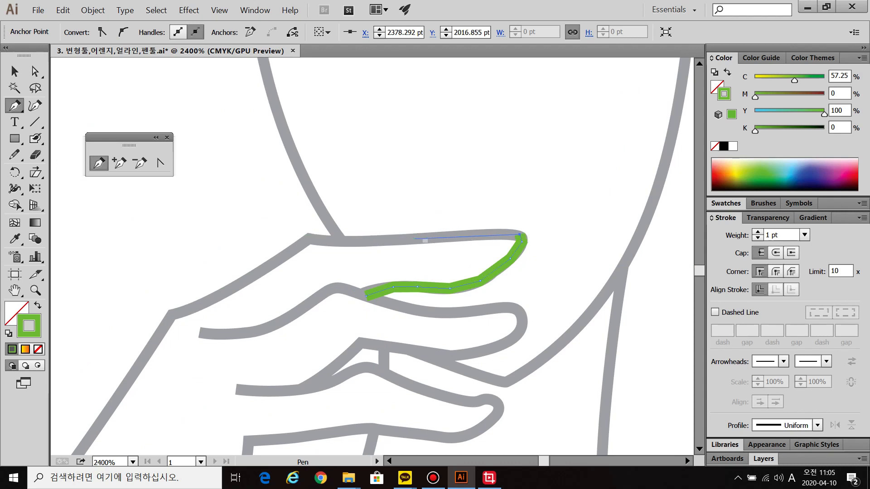
Continue the green path with straight segments along the finger's upper edge and across the back of the hand.
click(402, 239)
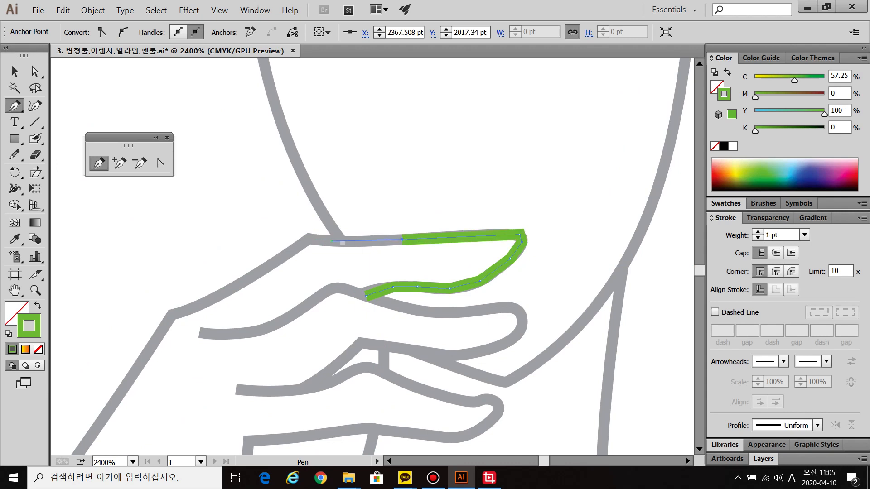
click(310, 239)
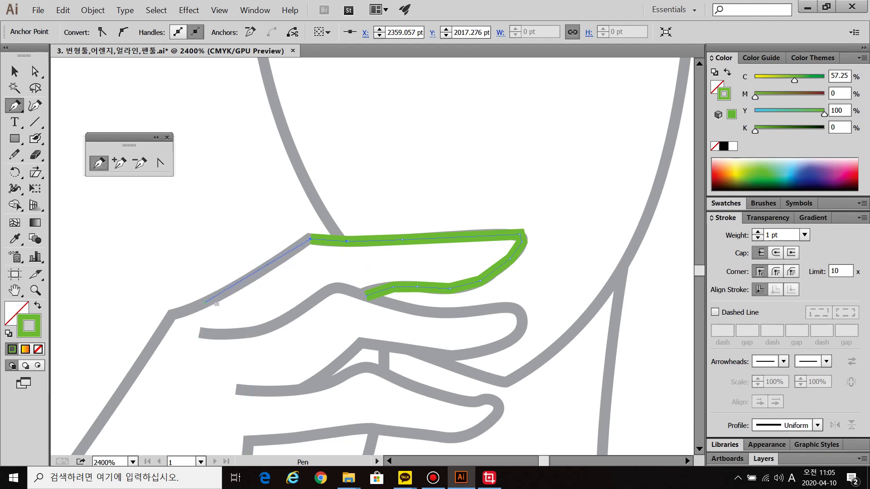
drag(174, 314, 336, 165)
click(299, 218)
Extend the green path down past the wrist bend and along the upper forearm with straight, corner-point segments.
drag(186, 410, 399, 206)
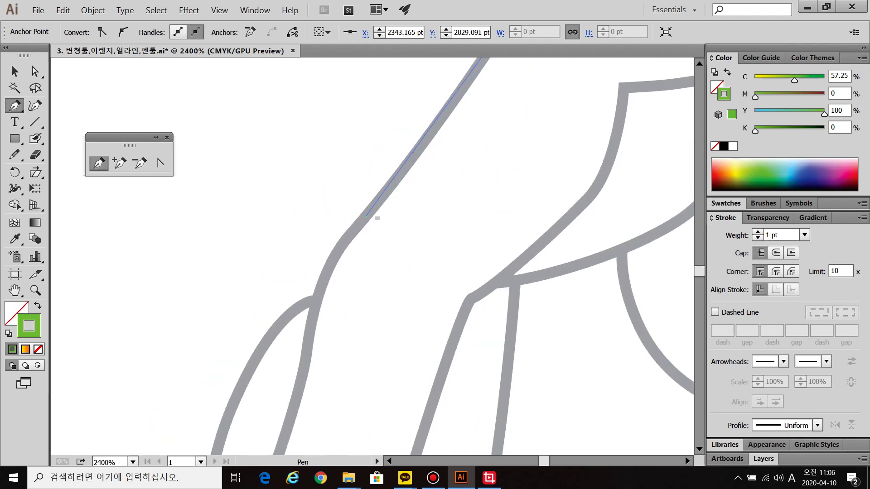
click(366, 216)
click(336, 249)
click(319, 294)
drag(319, 294, 348, 132)
click(332, 196)
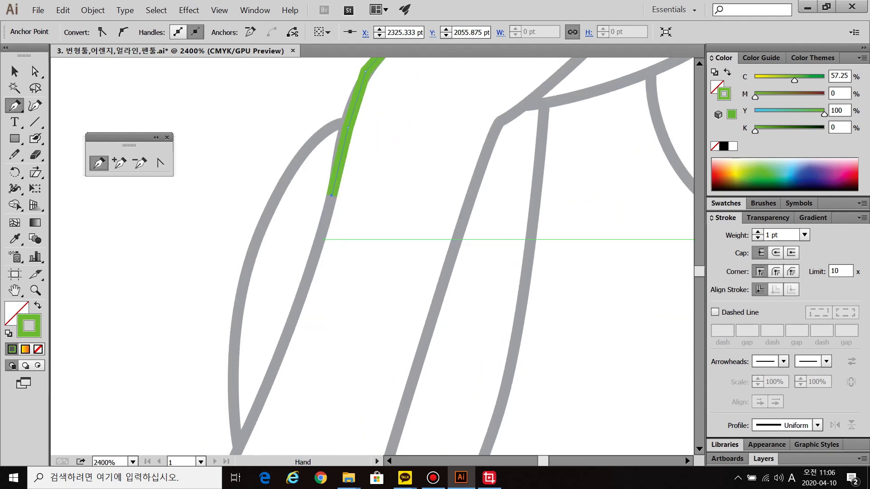
drag(323, 239, 407, 60)
click(377, 137)
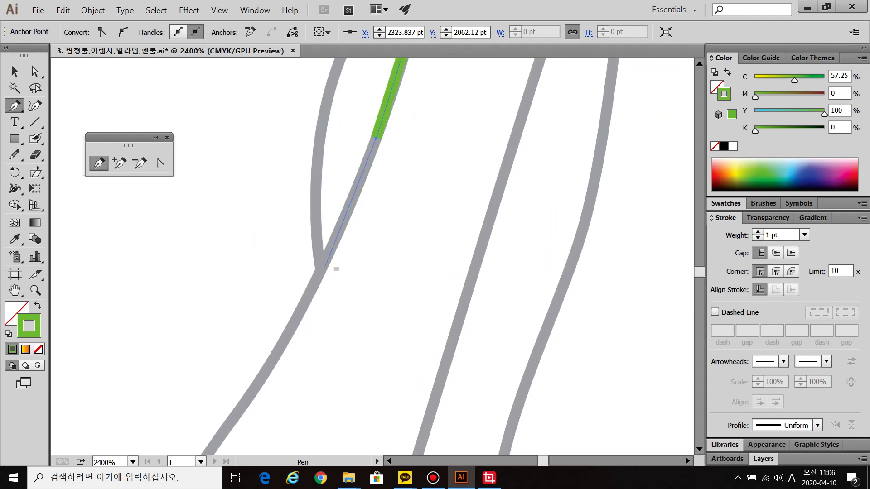
Carry the green path down the outer curve of the forearm using widely spaced corner points.
click(310, 313)
drag(312, 310, 428, 153)
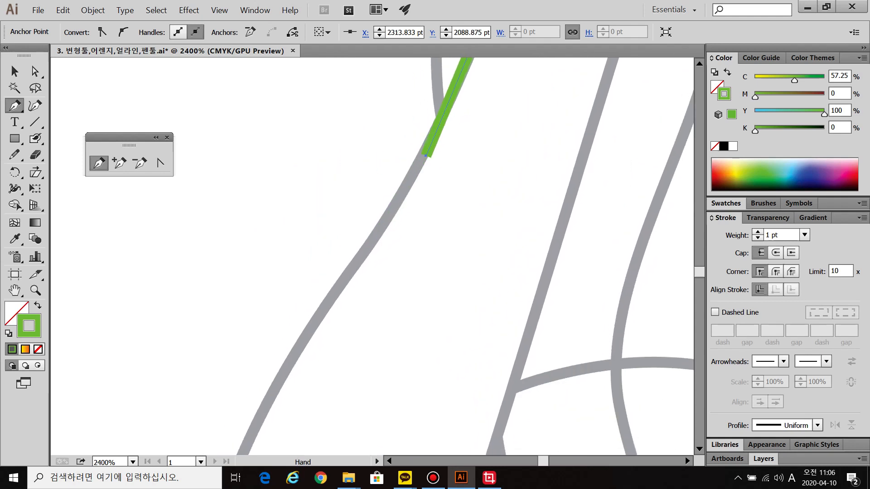
click(335, 291)
drag(326, 336, 483, 135)
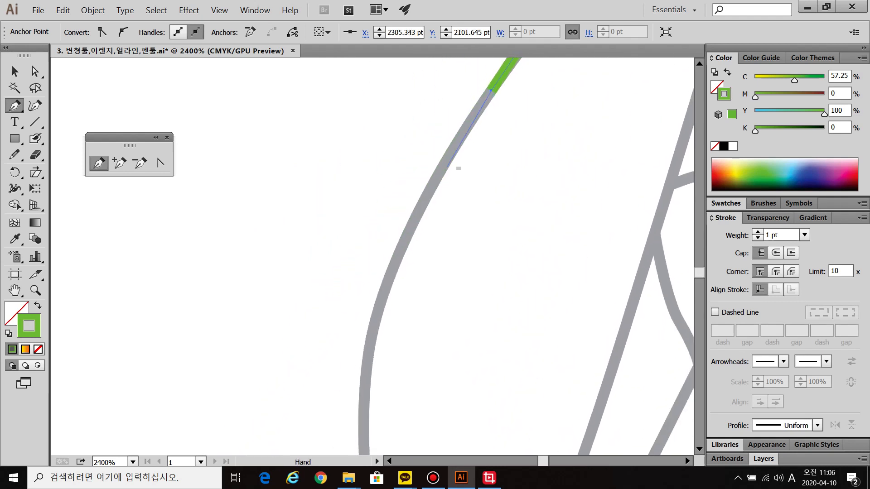
drag(404, 242, 387, 257)
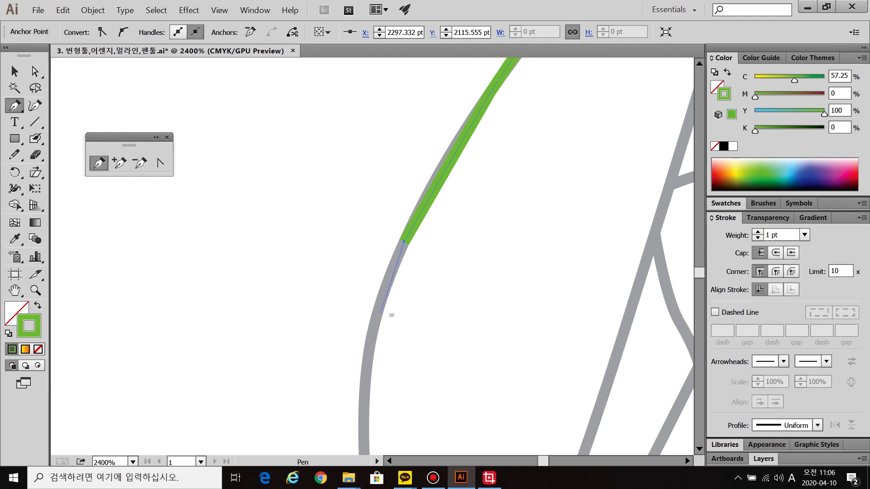
click(373, 330)
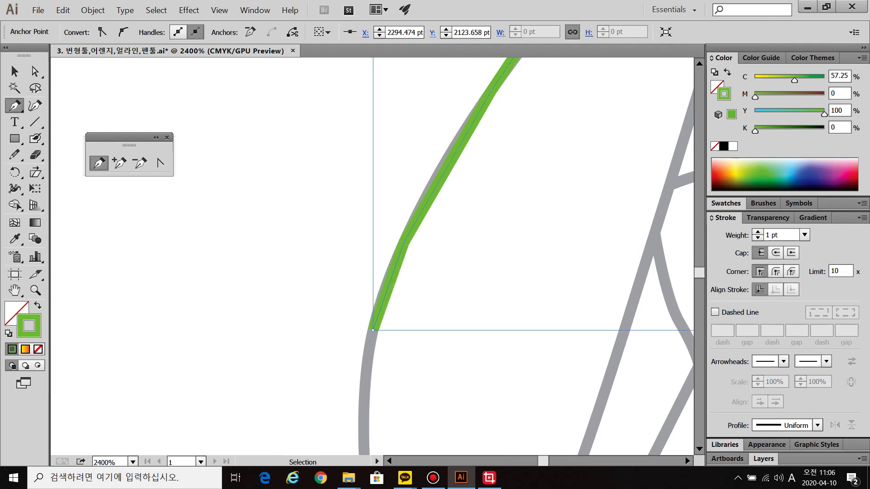
Trace the remaining outer arm edge with straight green segments, end the path just before the elbow's curve and deselect it.
drag(371, 379, 338, 249)
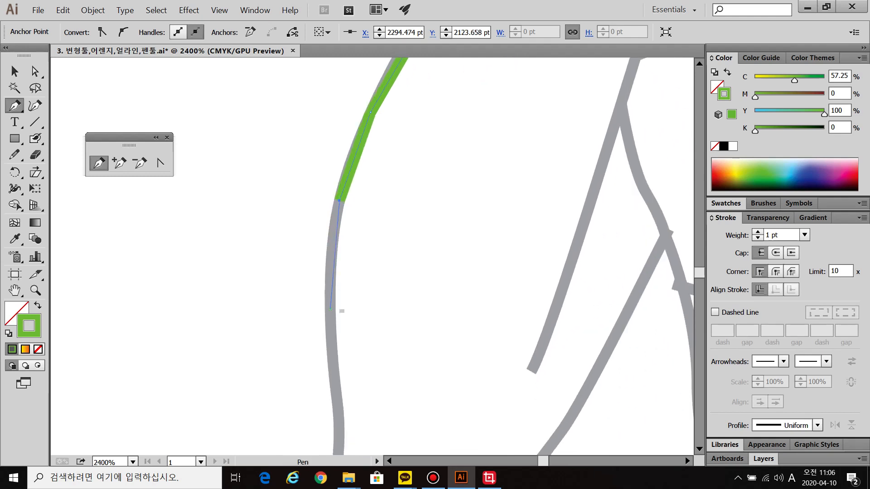
click(330, 314)
drag(330, 314, 324, 178)
click(331, 278)
click(328, 351)
click(314, 390)
key(ctrl+shift+a)
Move the green arm path off the figure and place it beside the red one for comparison.
click(15, 71)
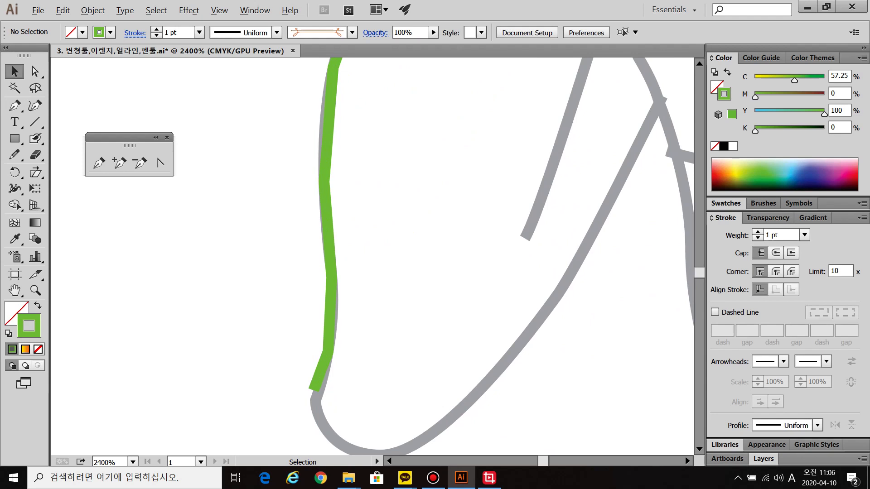
scroll(261, 218, down, 5)
drag(227, 156, 324, 300)
drag(324, 186, 401, 231)
click(398, 231)
click(309, 222)
click(260, 218)
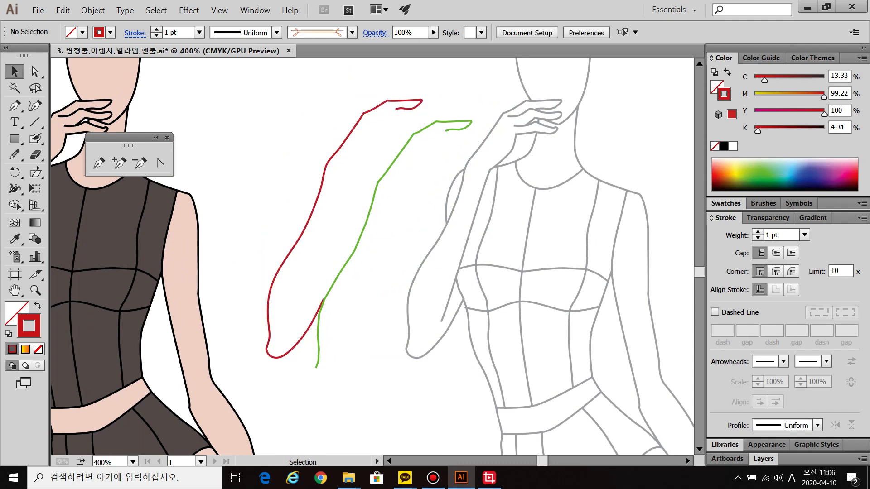
Compare the hand outlines of the red and green arm paths up close, then delete both paths.
scroll(463, 111, up, 4)
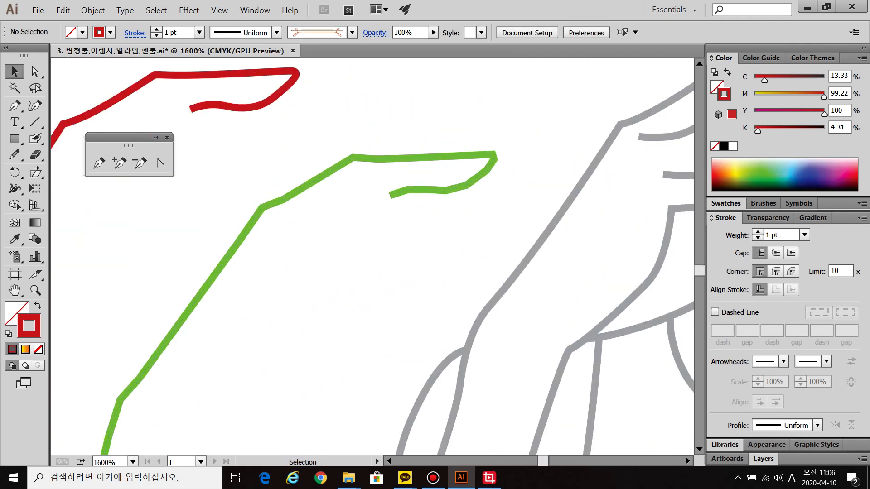
scroll(491, 188, up, 3)
scroll(608, 366, down, 4)
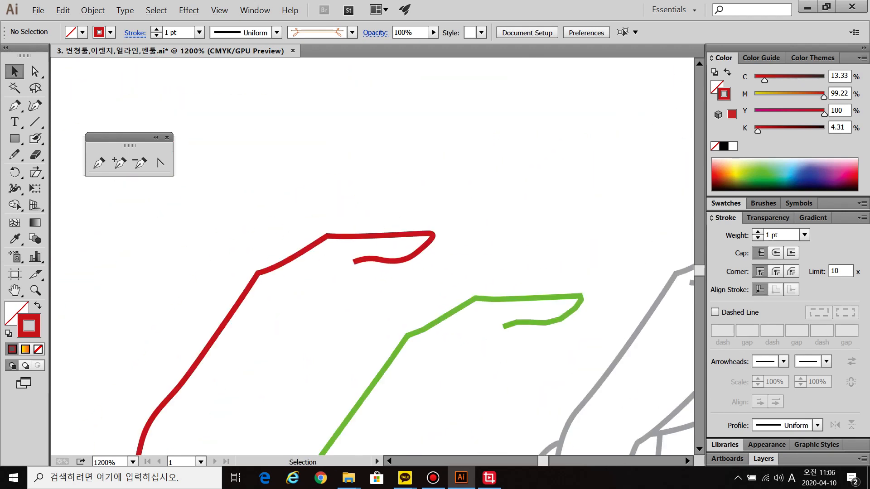
scroll(412, 248, down, 6)
drag(412, 248, 454, 205)
key(Delete)
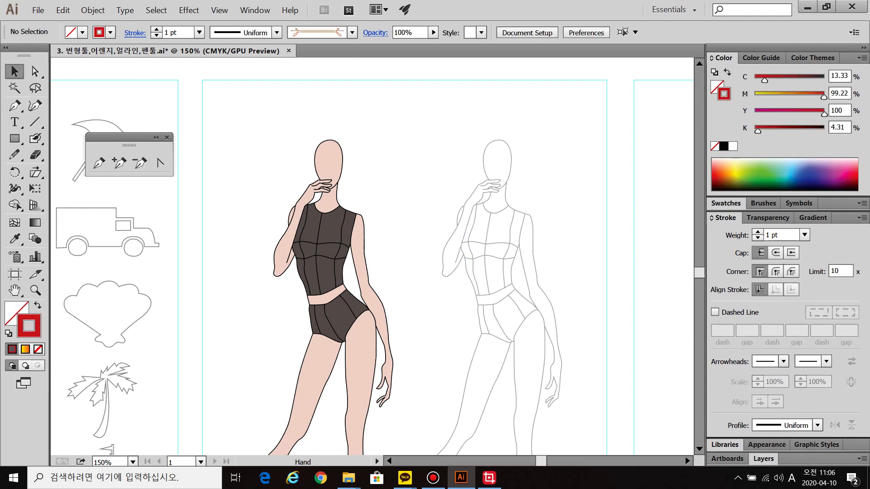
Trace the first arch of the top practice row with the Pen tool, using a smooth apex point and ending at the cusp.
scroll(371, 256, left, 5)
click(99, 163)
drag(227, 279, 449, 314)
scroll(397, 140, up, 3)
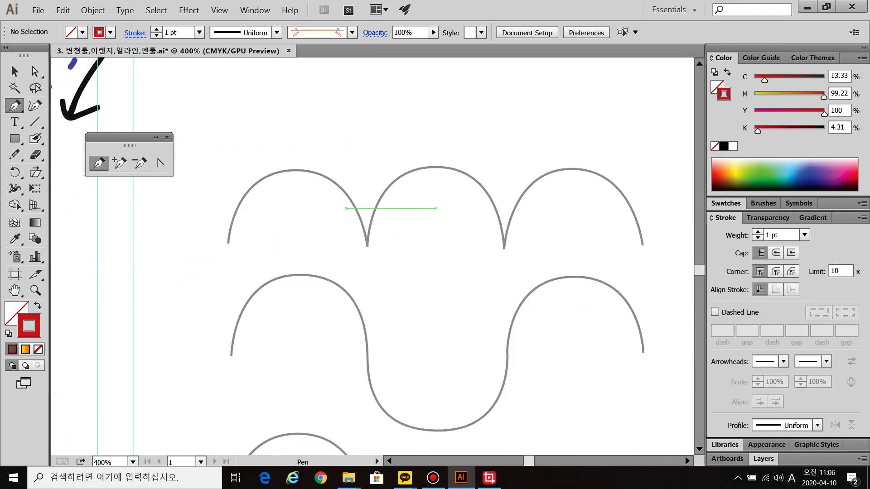
scroll(287, 170, up, 3)
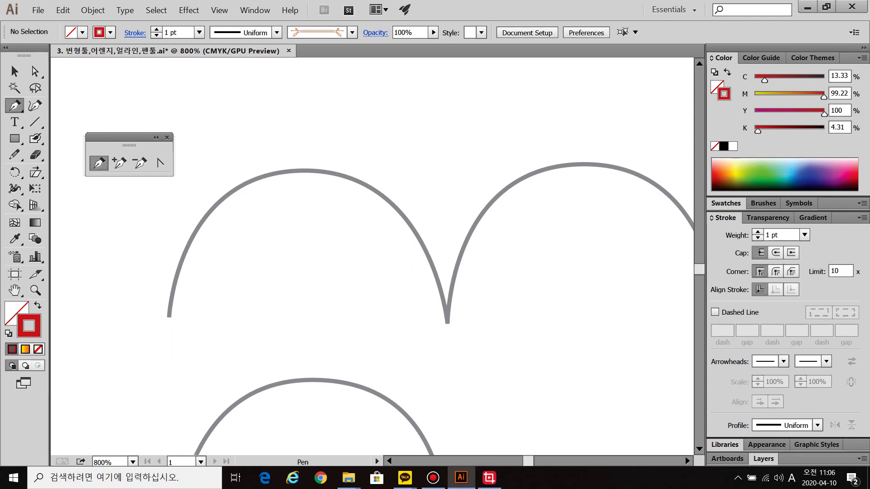
click(169, 316)
click(304, 171)
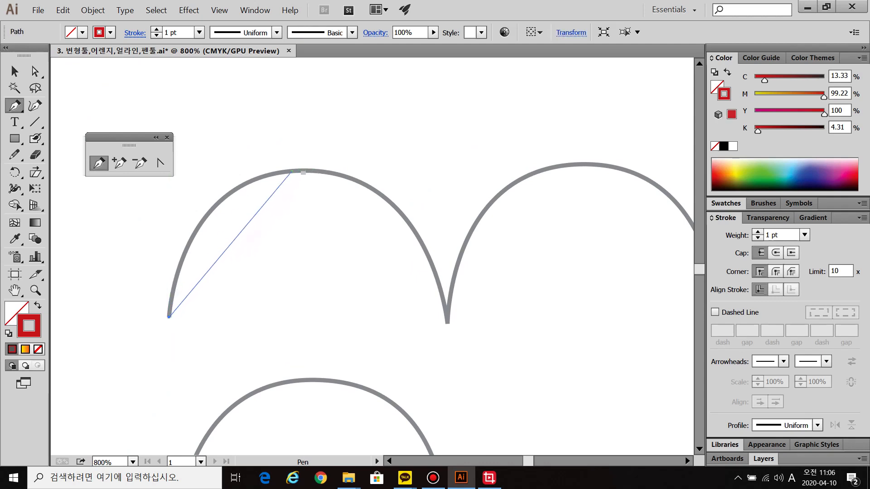
drag(303, 171, 427, 170)
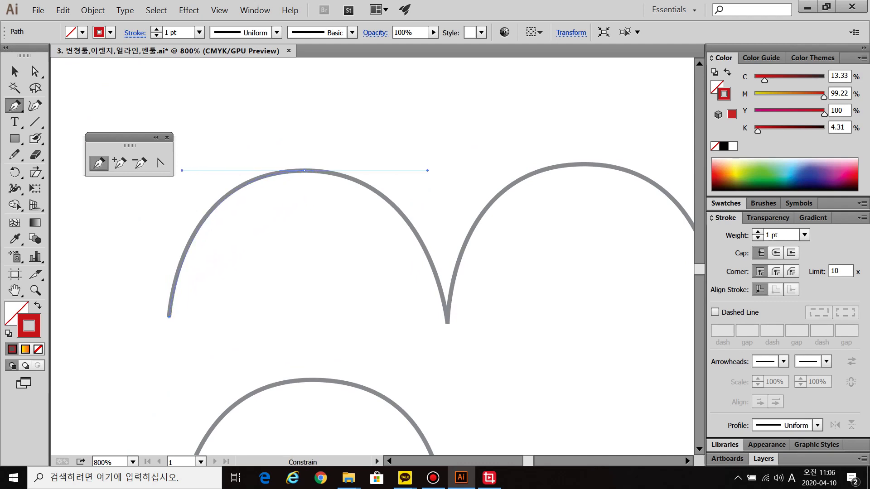
click(447, 319)
Continue the red path over the second and third arches with smooth apex points, then end it at the row's last endpoint.
drag(580, 159, 448, 189)
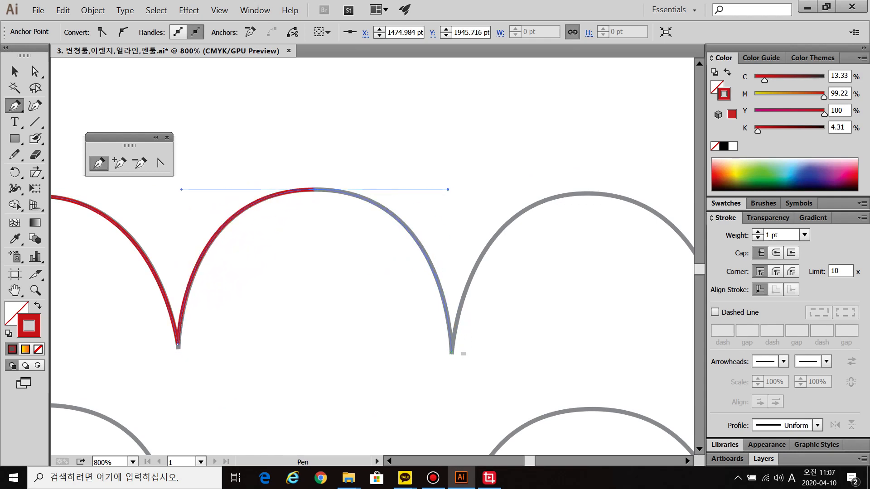
click(452, 353)
drag(458, 354, 452, 353)
drag(600, 194, 443, 200)
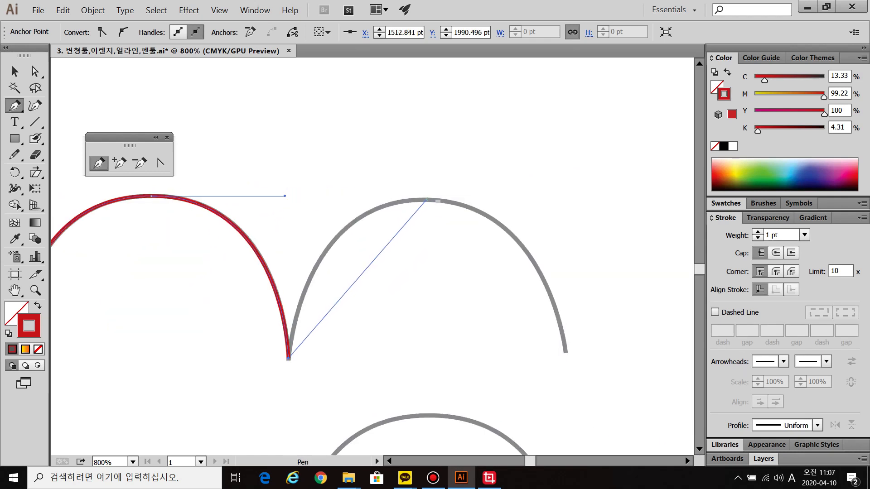
drag(431, 197, 556, 195)
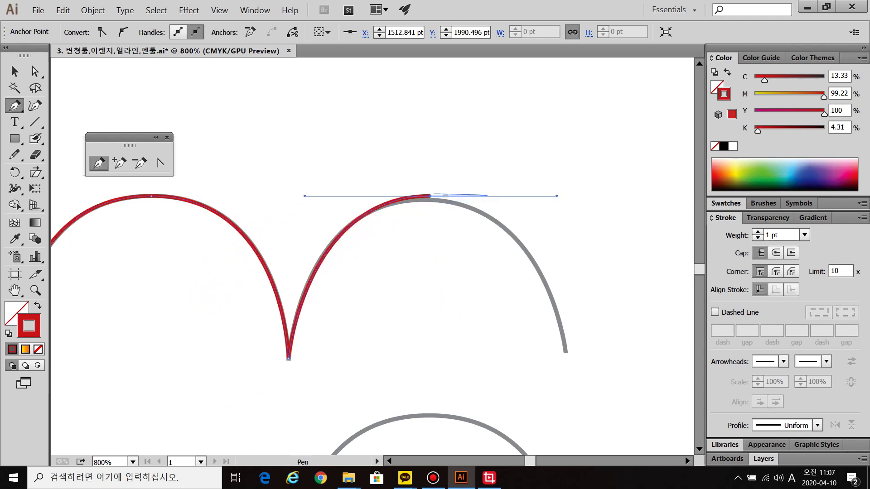
click(566, 352)
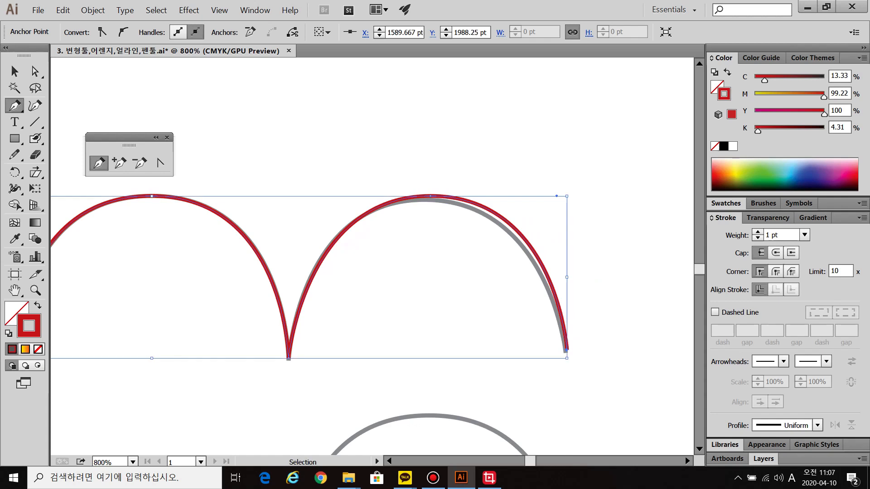
ctrl+click(602, 332)
Start a new red path on the second-row wave, placing smooth points at the first arch's apex and where it turns downward.
scroll(603, 331, down, 1)
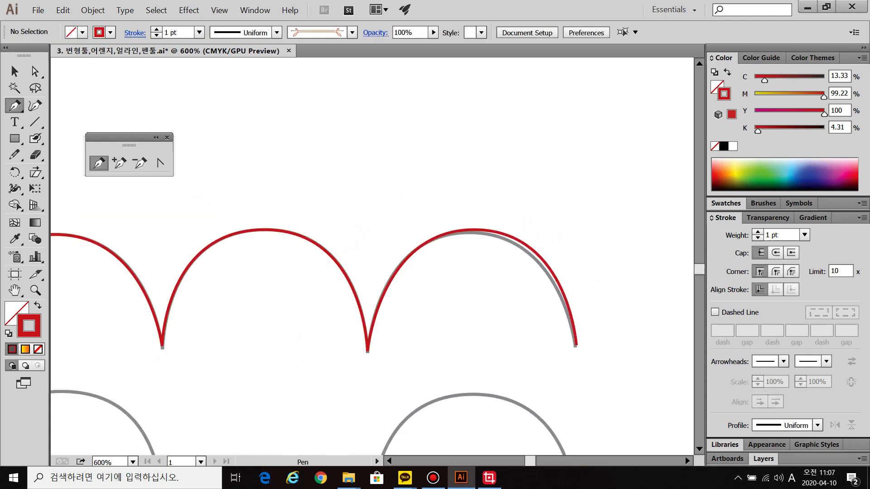
drag(199, 318, 399, 287)
scroll(339, 155, down, 2)
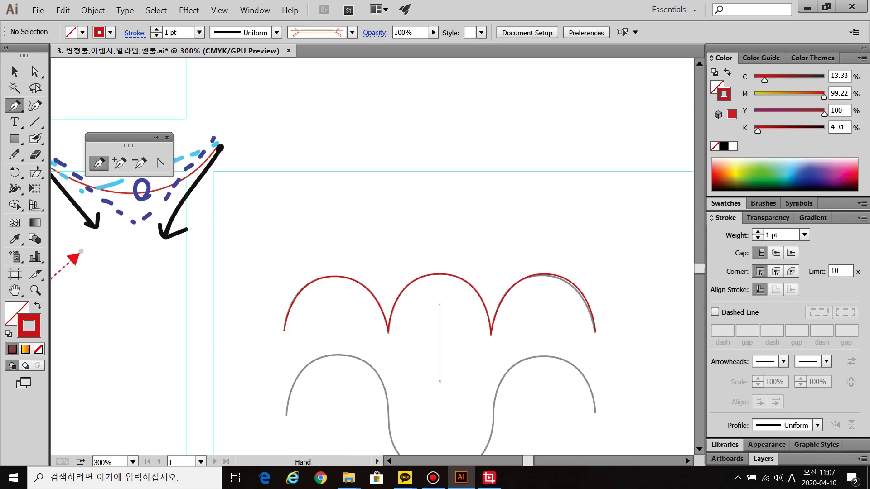
scroll(244, 328, up, 3)
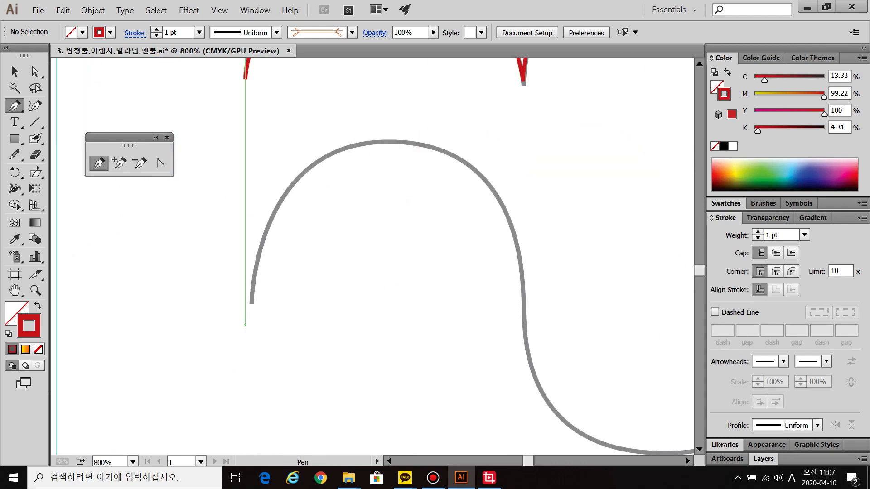
click(247, 319)
drag(385, 141, 511, 141)
drag(524, 312, 616, 286)
Continue the wave path through its trough and over the final arch, placing a smooth point at the wave's endpoint.
drag(641, 217, 541, 340)
drag(536, 268, 390, 316)
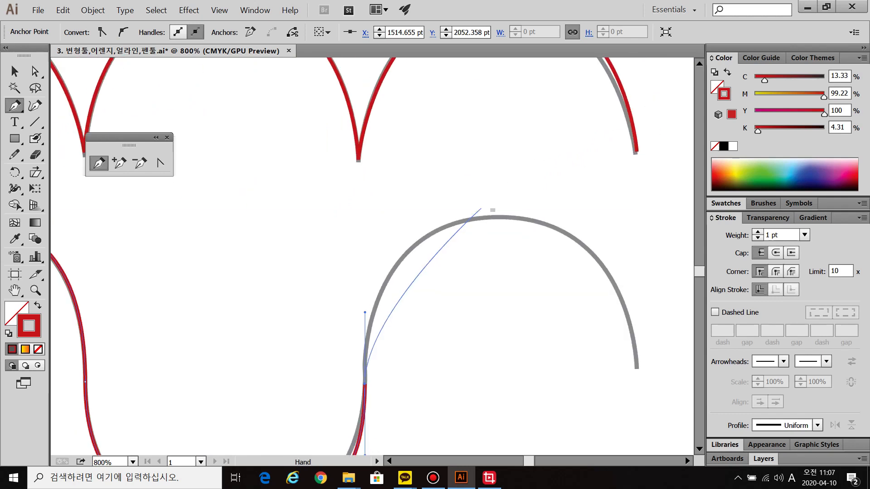
drag(495, 218, 609, 217)
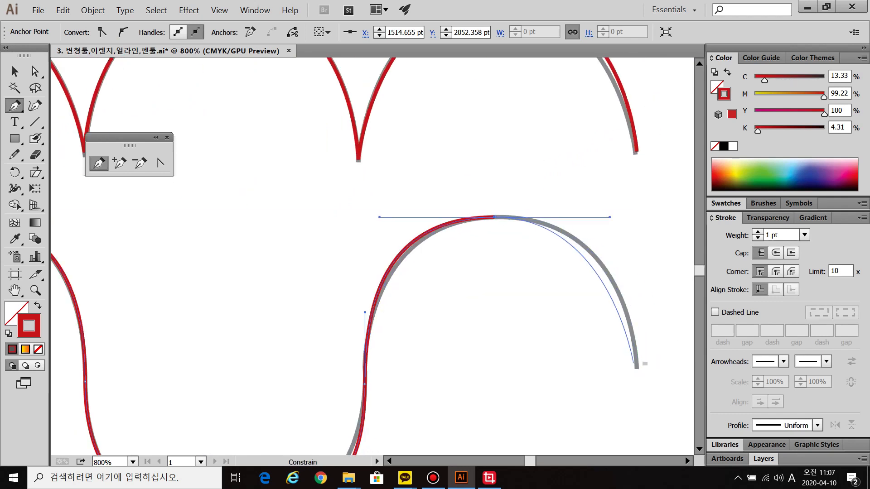
drag(636, 367, 641, 437)
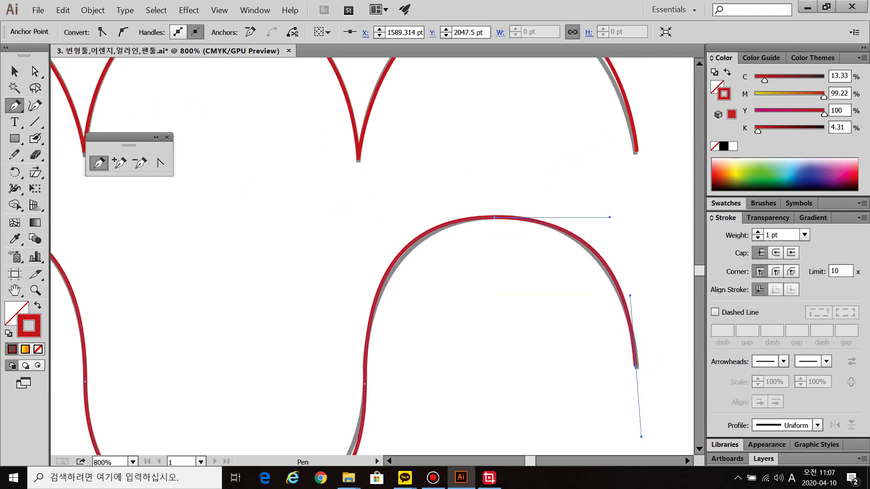
key(ctrl+minus)
key(ctrl+minus)
key(ctrl+minus)
key(ctrl+minus)
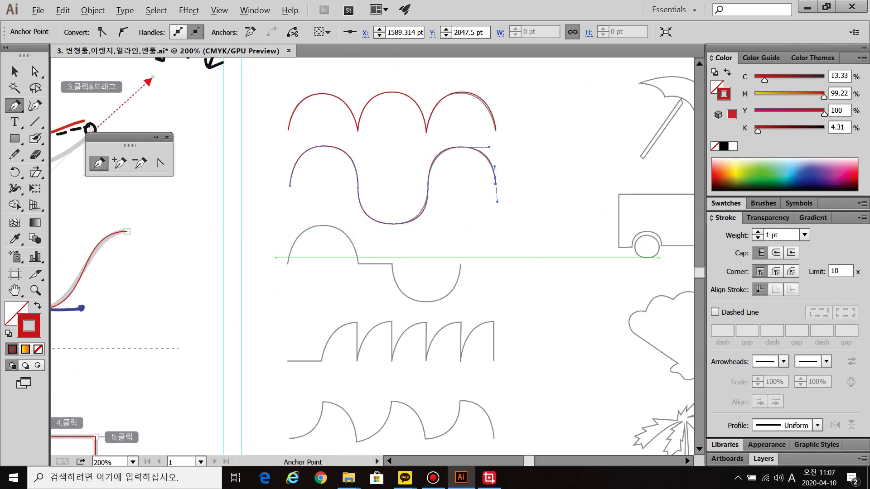
Refine the second-row wave's rising curve by shortening the direction handles at the trough and at the following anchor with Direct Selection.
scroll(279, 260, up, 3)
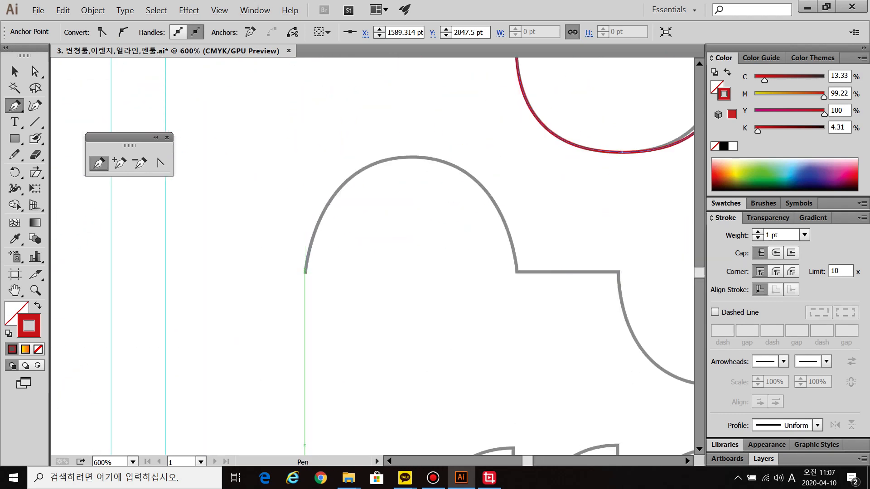
drag(589, 158, 494, 224)
key(ctrl)
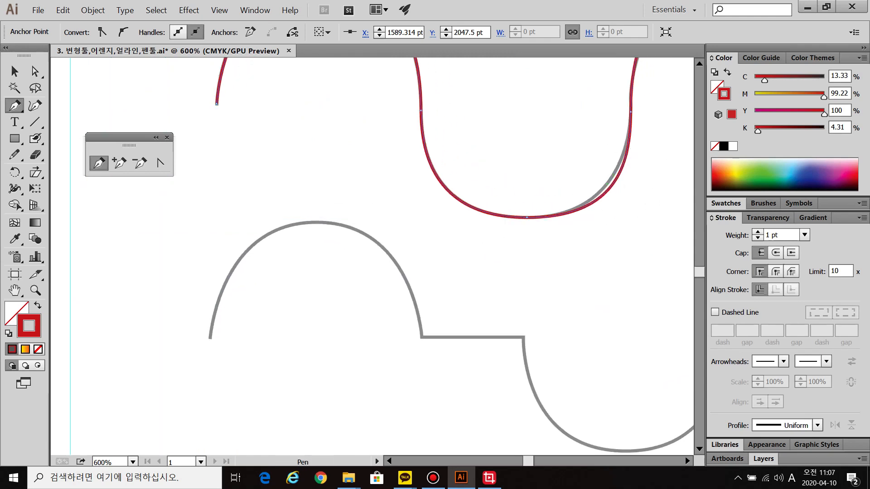
key(a)
click(630, 112)
drag(615, 217, 601, 217)
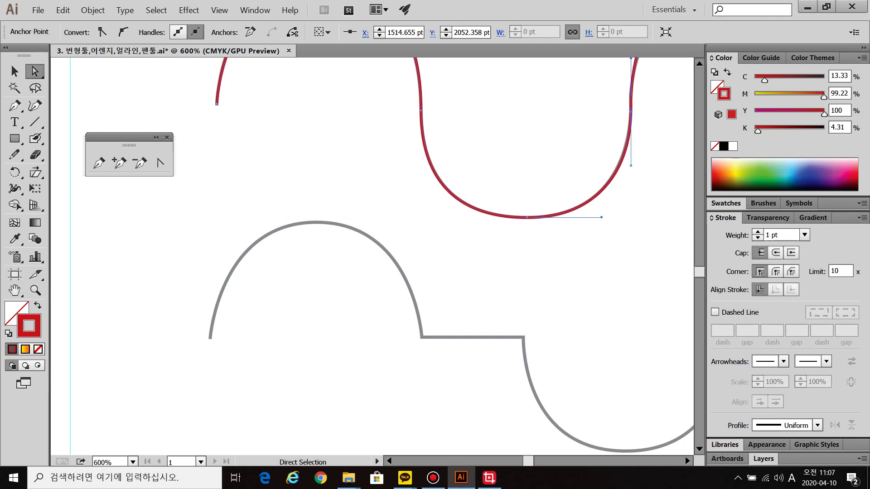
drag(631, 165, 630, 158)
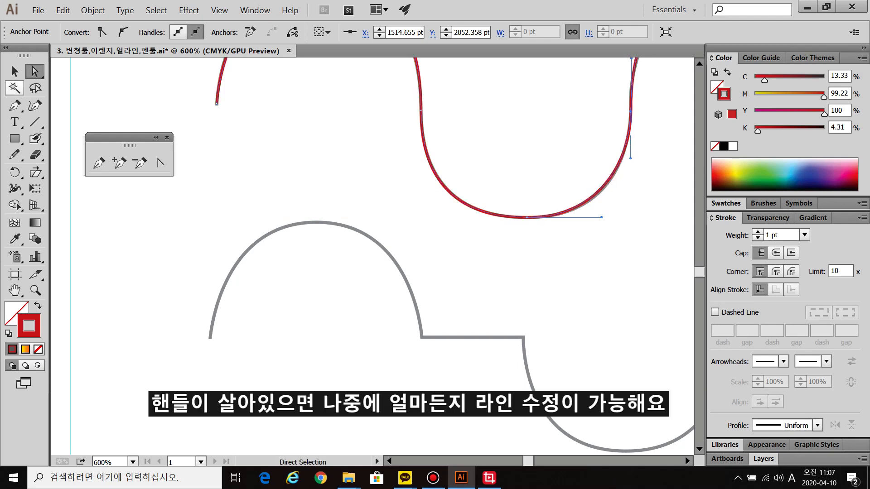
Start a red Pen path on the third row, tracing its arch with a smooth apex point, then the straight horizontal segment.
key(p)
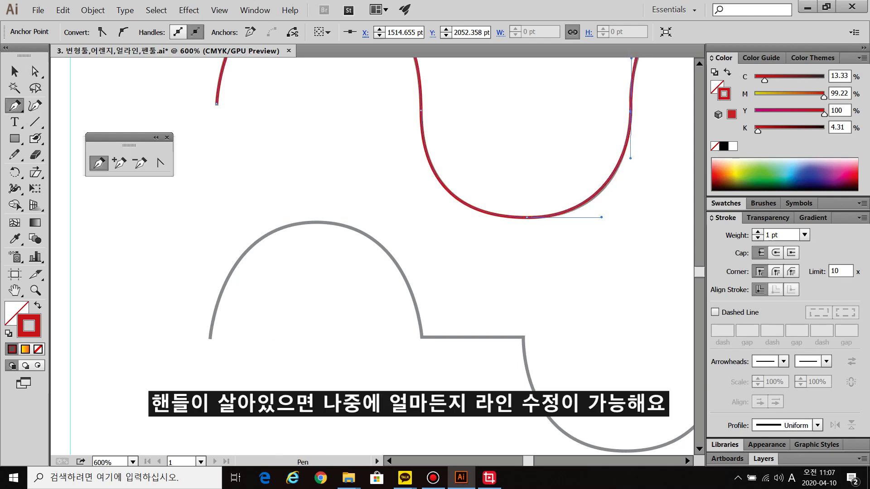
click(209, 338)
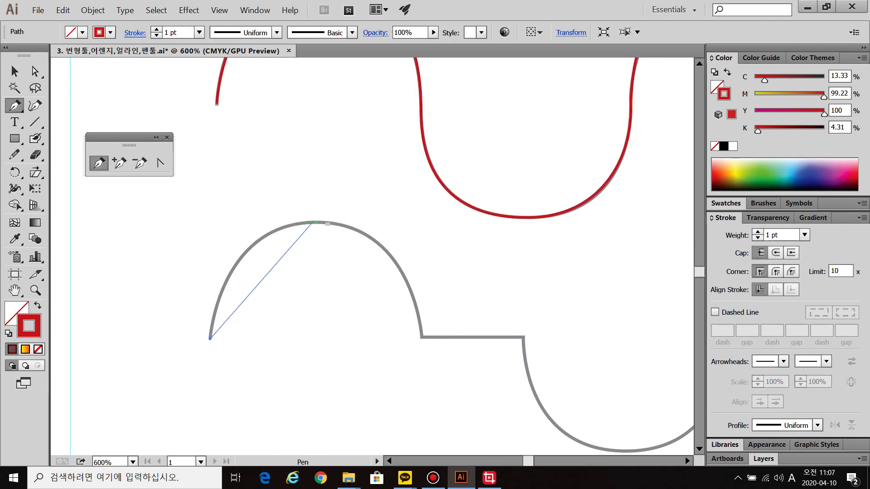
drag(319, 222, 425, 222)
click(422, 337)
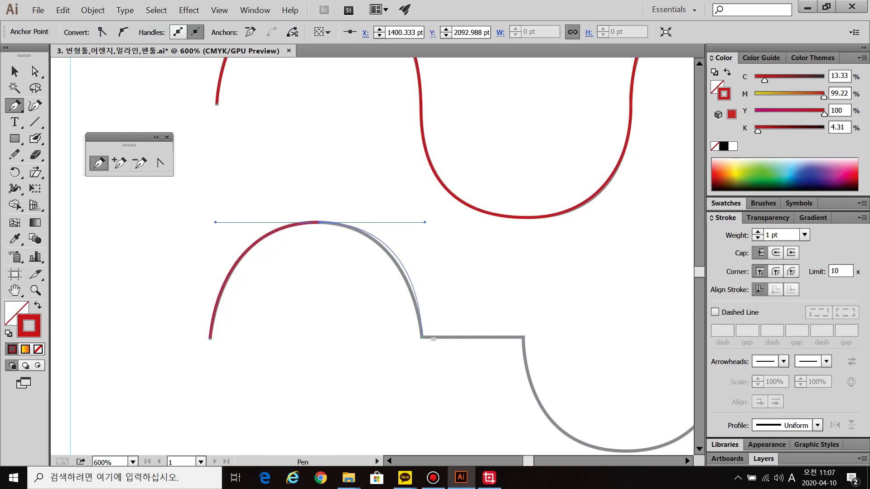
click(522, 339)
Continue the third-row path through the bowl with a smooth point at its lowest part, and end it at the final endpoint.
drag(522, 339, 414, 216)
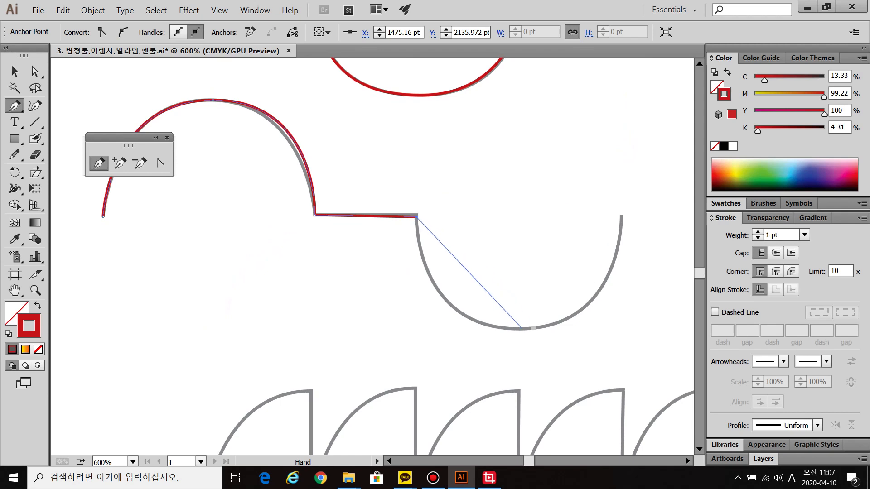
drag(532, 328, 656, 328)
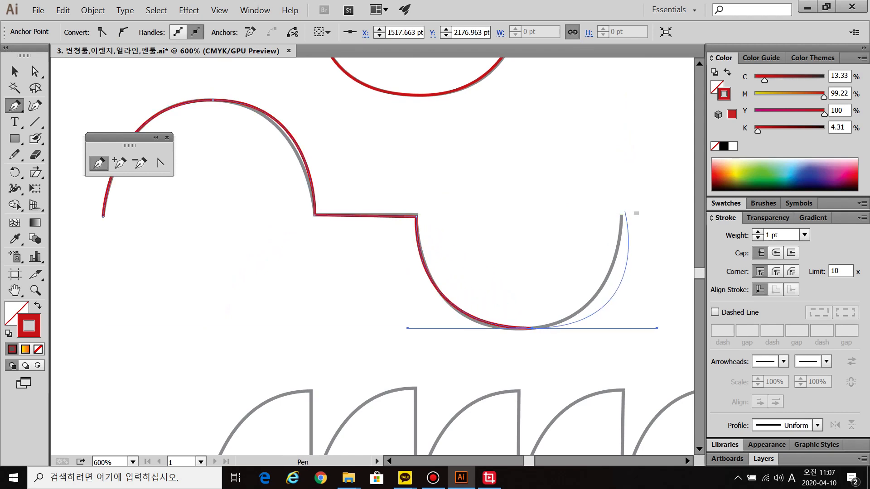
click(624, 215)
ctrl+click(629, 99)
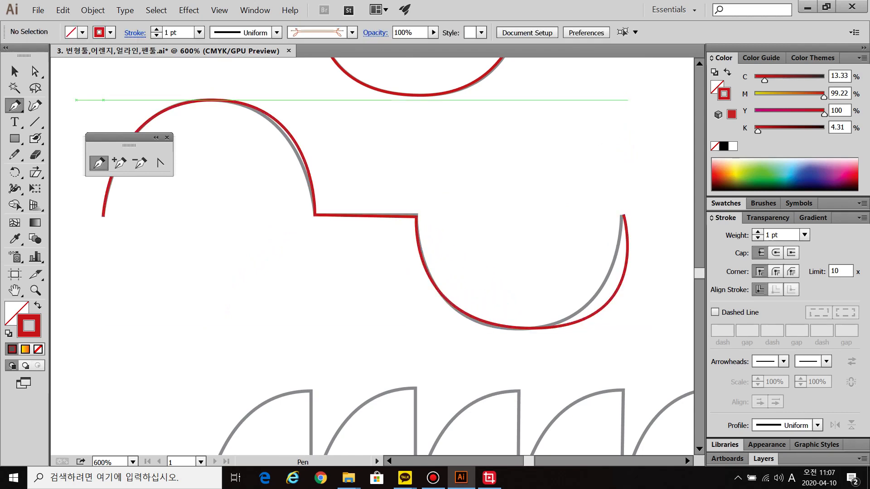
Shorten the outgoing handle at the third-row bowl's lowest anchor so the rising curve follows the template, and deselect the path.
click(35, 71)
click(532, 328)
drag(656, 329, 619, 328)
key(ctrl)
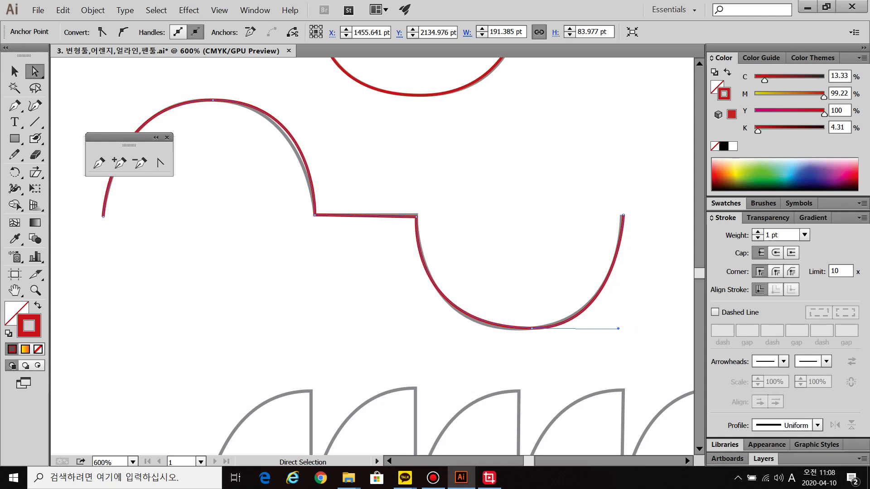
key(ctrl+shift+a)
Trace the fourth row's flat baseline, first quarter arch with a smooth peak point, and straight vertical drop with the Pen tool.
click(35, 106)
click(15, 106)
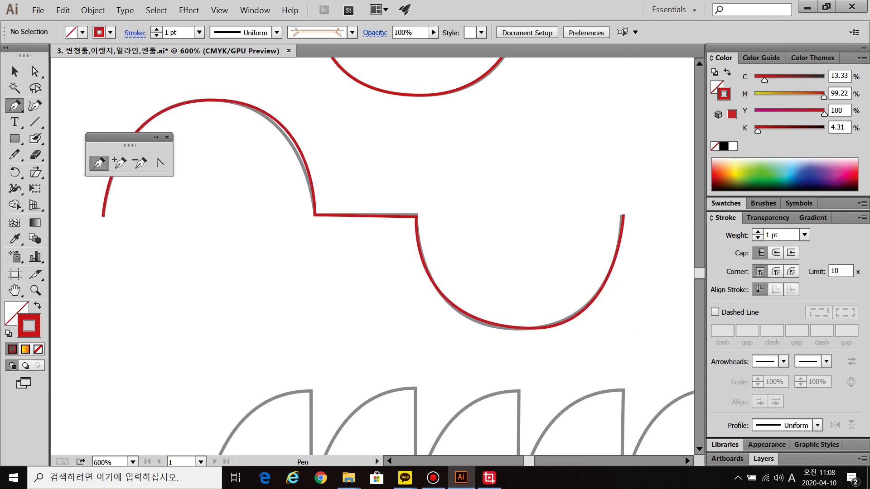
scroll(334, 370, down, 2)
drag(183, 448, 244, 319)
scroll(244, 318, up, 1)
scroll(244, 319, up, 1)
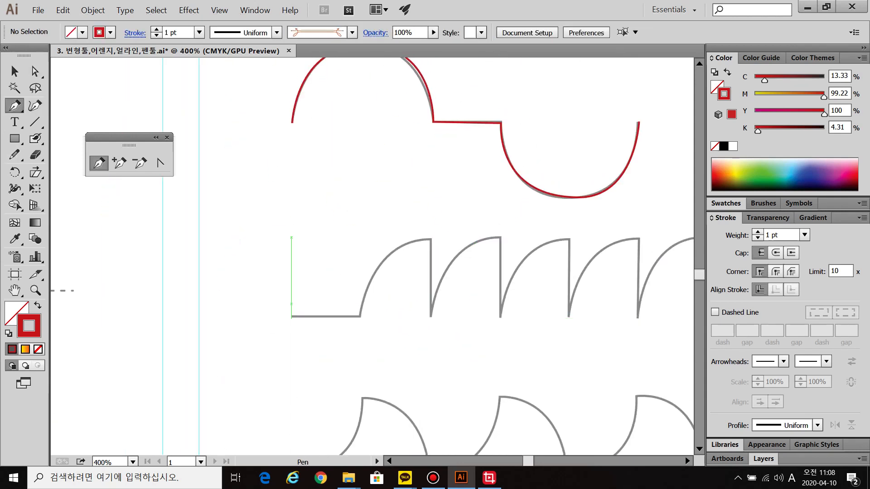
click(291, 316)
click(360, 316)
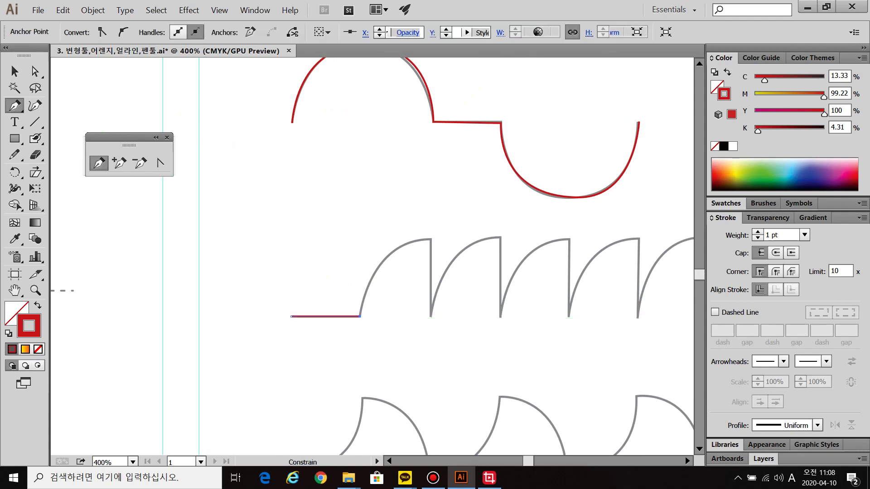
scroll(420, 316, up, 3)
drag(454, 85, 651, 79)
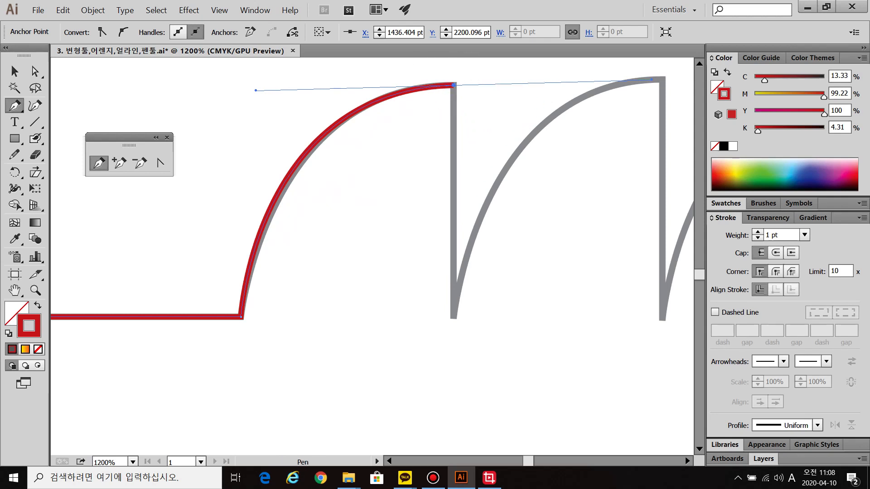
click(454, 313)
Continue the fourth-row path over the second arch, down its vertical edge and over the third arch, and end the path at that peak.
scroll(453, 313, up, 3)
scroll(453, 314, right, 4)
mouse_move(502, 198)
mouse_down()
mouse_move(693, 184)
mouse_move(649, 197)
mouse_up()
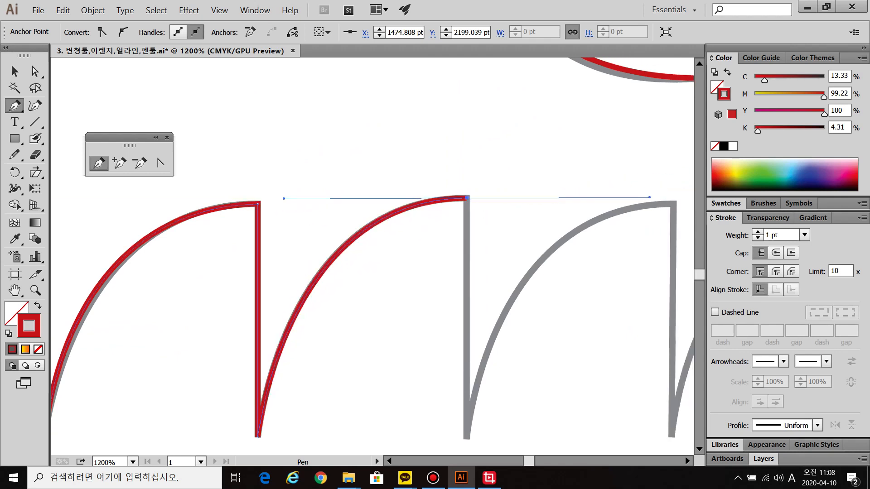
click(466, 438)
drag(661, 206, 565, 149)
key(ctrl+shift+a)
Start a red path on the fifth row, trace its first rising curve, and bend the peak's outgoing handle to horizontal.
key(ctrl+minus)
key(ctrl+minus)
key(ctrl+minus)
key(ctrl+minus)
key(ctrl+minus)
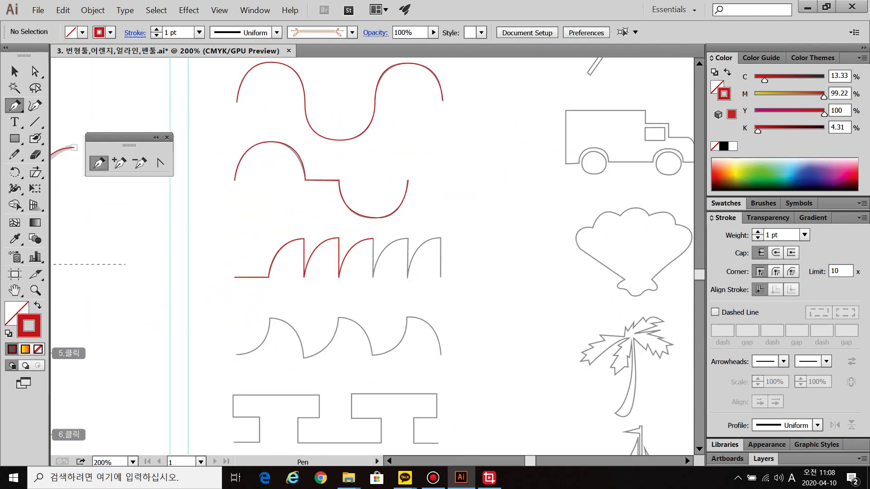
alt+scroll(273, 377, up, 3)
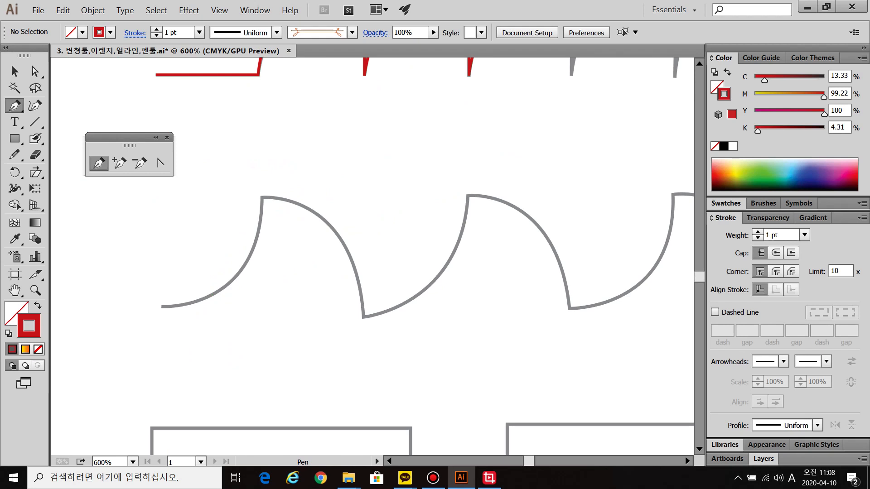
click(161, 307)
click(262, 198)
drag(262, 198, 311, 169)
key(ctrl+z)
key(alt)
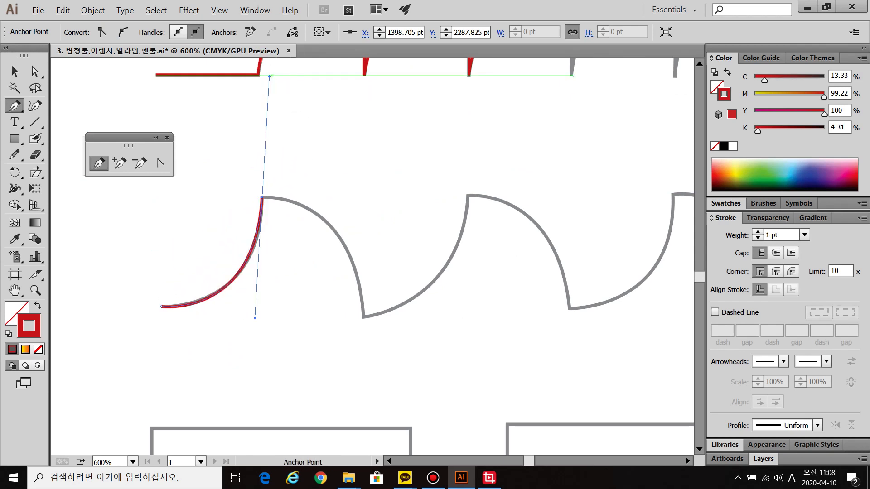
drag(269, 76, 323, 197)
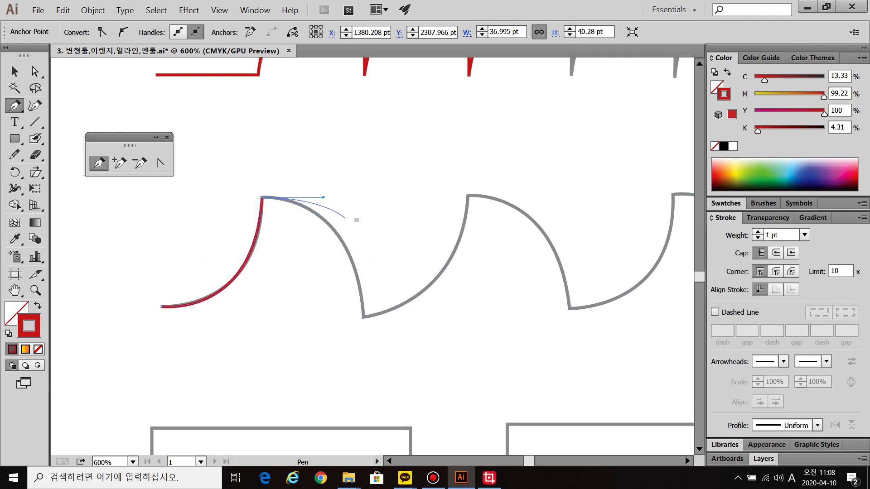
Continue the fifth-row path down to the first cusp, over the second peak and down to the next cusp, bending handles at corners.
drag(363, 317, 364, 379)
click(363, 318)
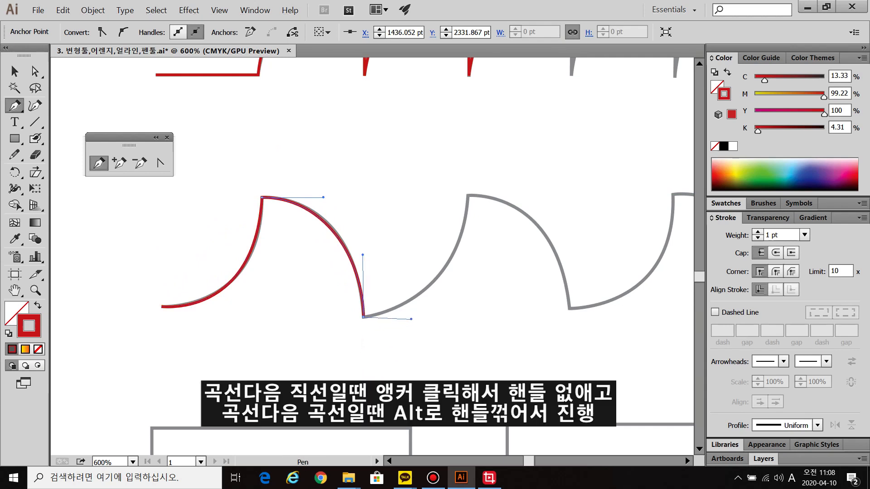
drag(468, 195, 531, 196)
drag(570, 309, 617, 310)
ctrl+click(633, 330)
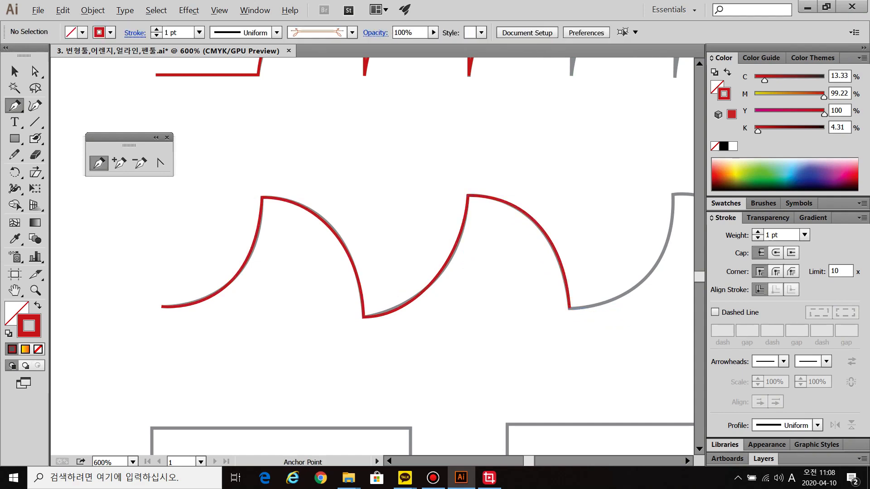
Trace the round shape between the two houses from its left stem, placing smooth points at its left side, apex and right side.
scroll(297, 161, down, 2)
drag(297, 161, 292, 214)
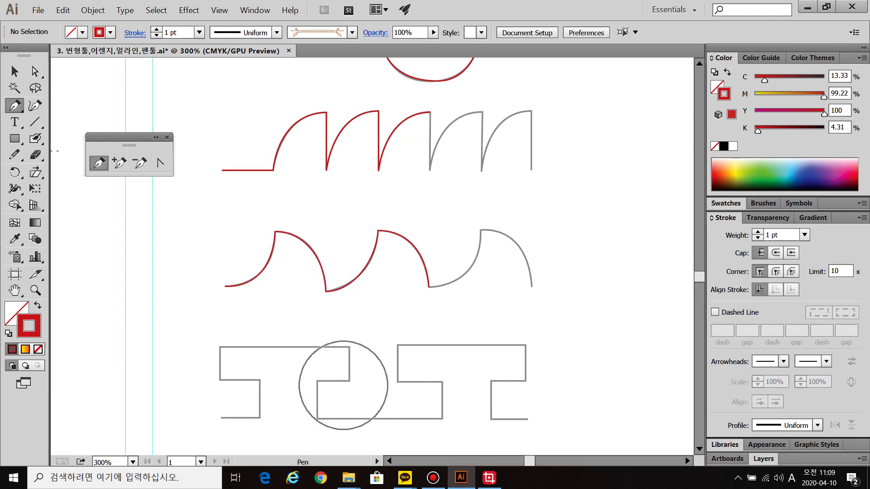
drag(374, 422, 382, 155)
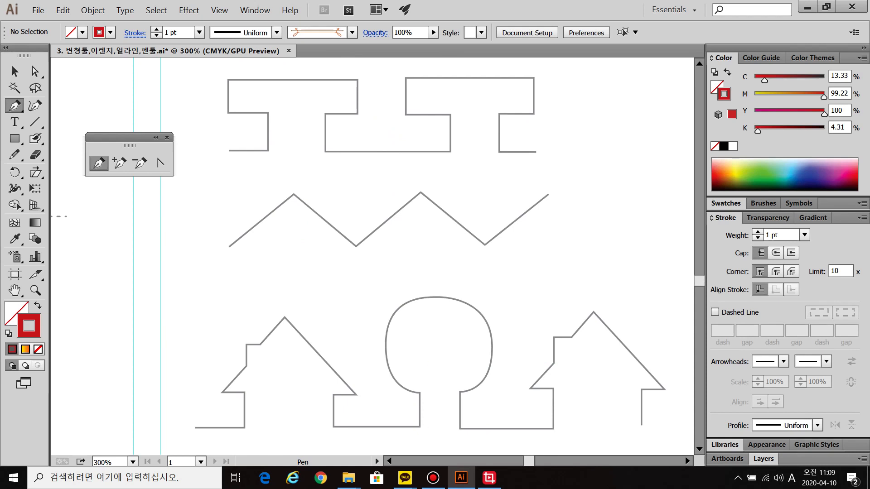
scroll(437, 433, up, 1)
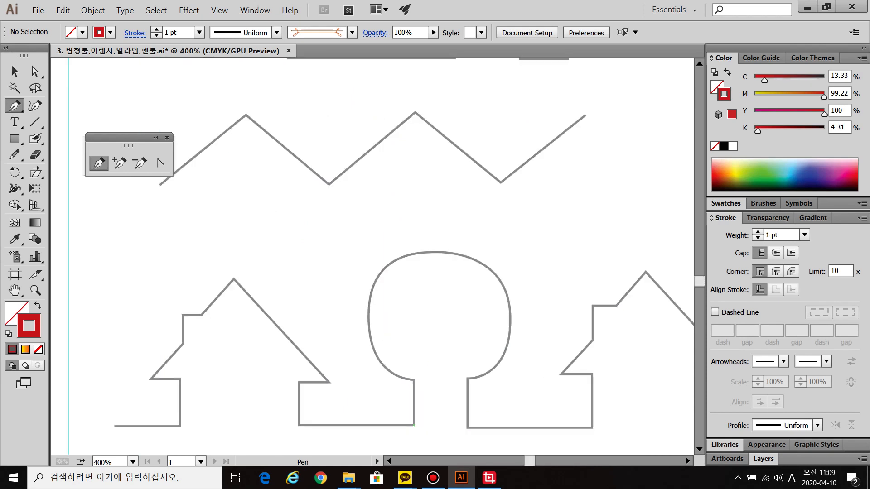
click(414, 380)
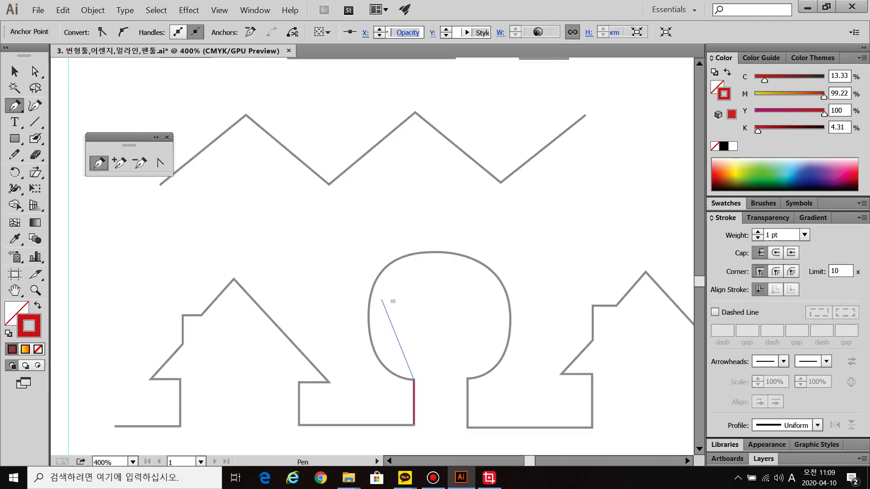
drag(368, 316, 364, 248)
drag(449, 253, 477, 254)
drag(510, 319, 512, 365)
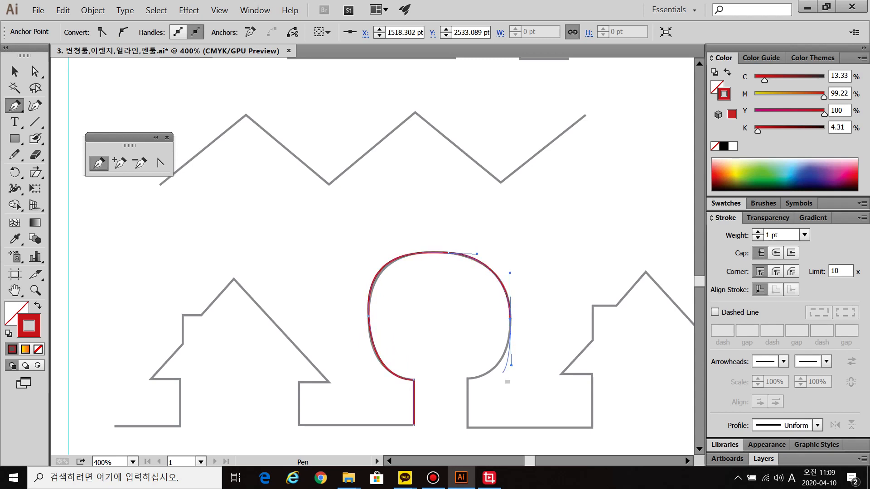
Finish the round shape's curve at its right neck, add the straight stem down to the base, and end the path.
click(468, 379)
drag(445, 378, 446, 378)
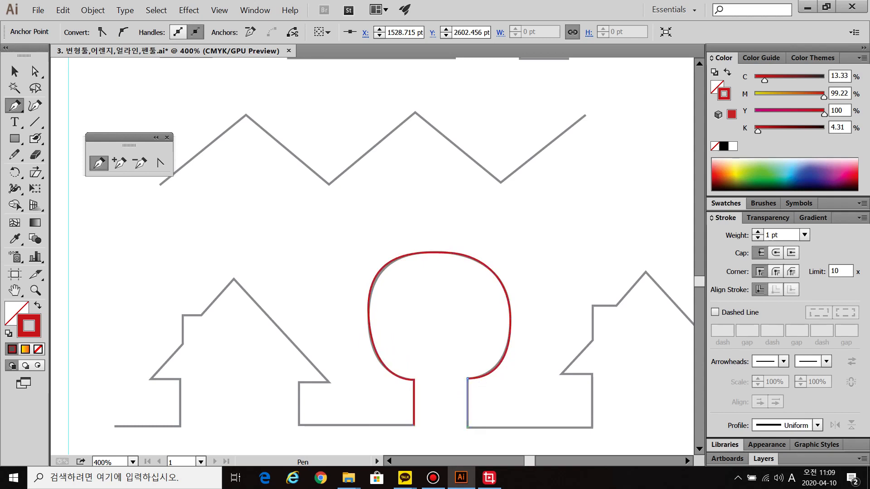
click(468, 427)
key(ctrl+shift+a)
Trace the umbrella's three scalloped lower curves from its left tip to its lower right tip, bending the handles at each cusp.
key(ctrl+1)
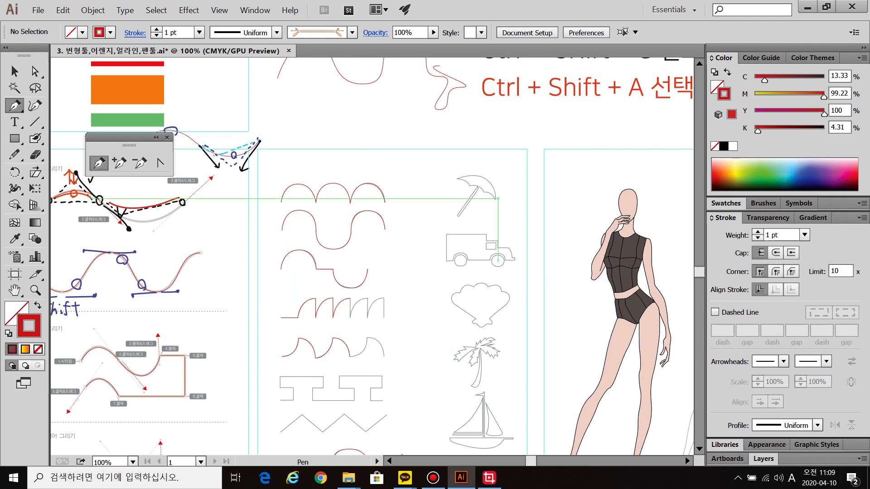
scroll(522, 158, up, 4)
scroll(325, 248, up, 2)
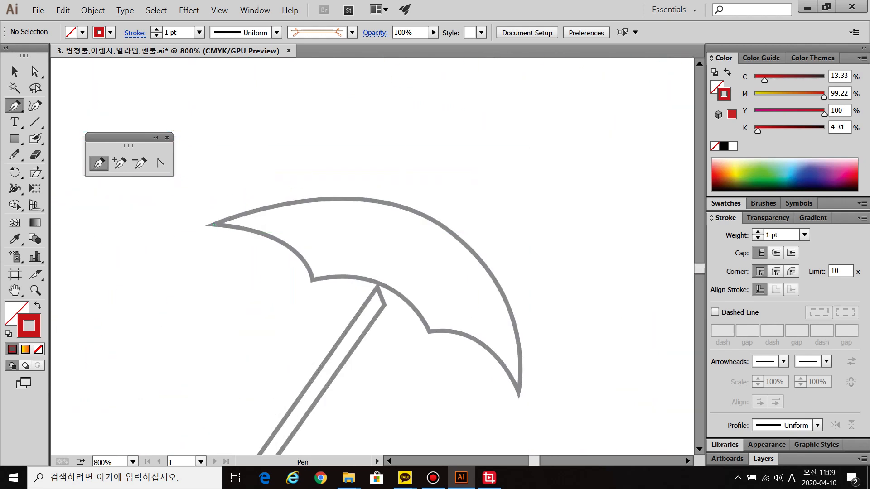
click(213, 224)
drag(311, 279, 338, 338)
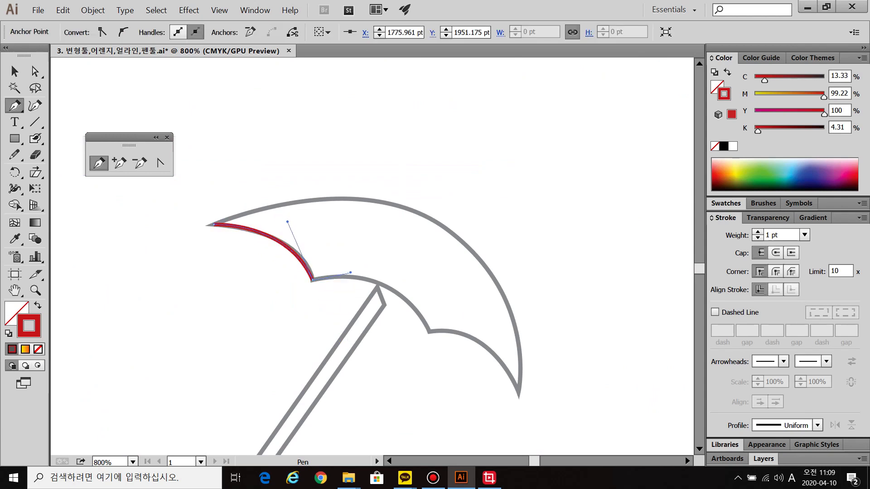
drag(429, 332, 453, 347)
mouse_move(519, 393)
mouse_down()
mouse_move(525, 428)
mouse_move(531, 401)
mouse_up()
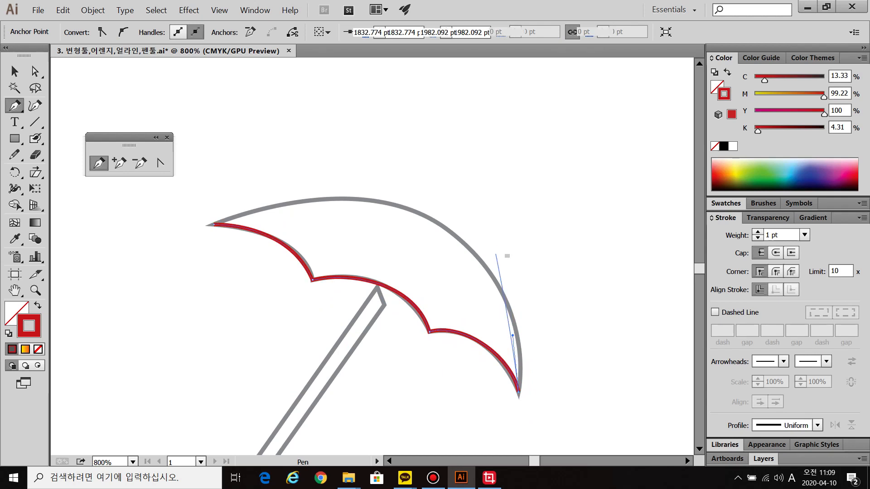
Trace the umbrella's outer canopy with one smooth point midway, close the path at the left tip, and deselect it.
drag(434, 221, 346, 167)
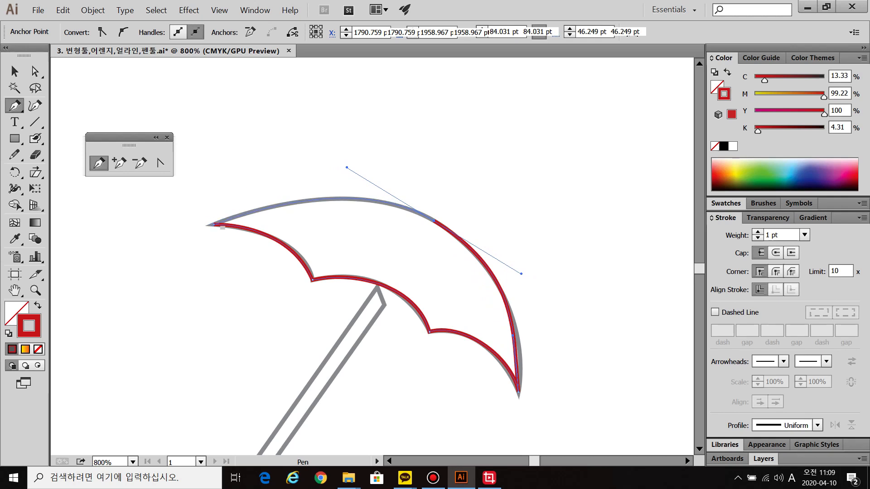
click(213, 225)
ctrl+click(190, 195)
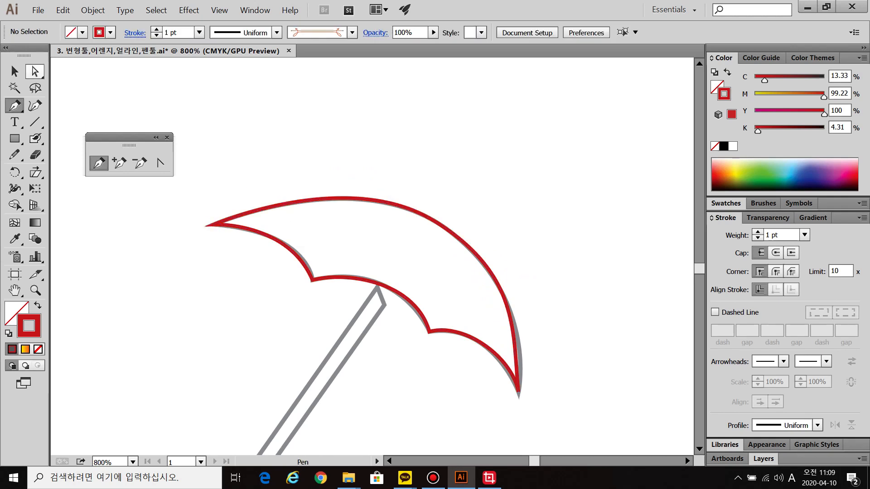
Bow the umbrella canopy's lower right edge outward with Direct Selection so it follows the grey template, and deselect it.
click(35, 71)
click(517, 364)
scroll(521, 370, up, 2)
scroll(530, 383, up, 3)
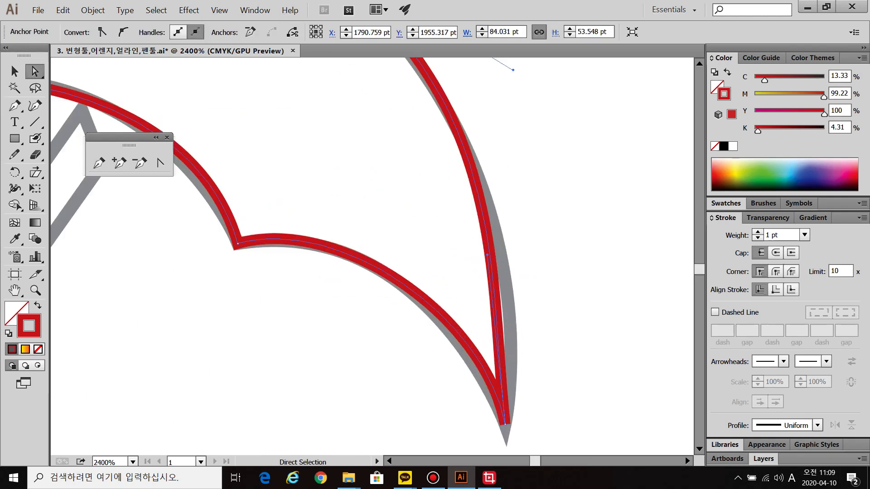
drag(487, 255, 511, 262)
scroll(509, 408, down, 3)
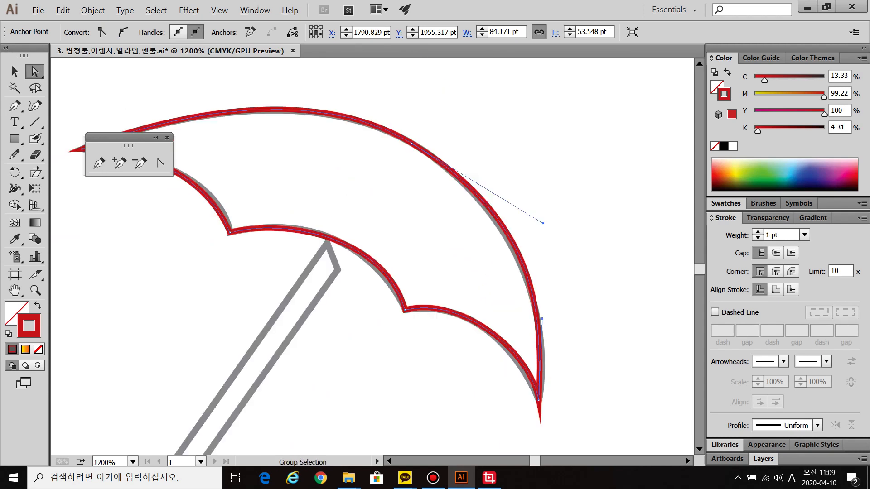
scroll(571, 399, down, 3)
key(ctrl+shift+a)
Look over the remaining practice drawings: the truck, shell, palm tree, sailboat and small waves.
key(space)
drag(539, 399, 510, 194)
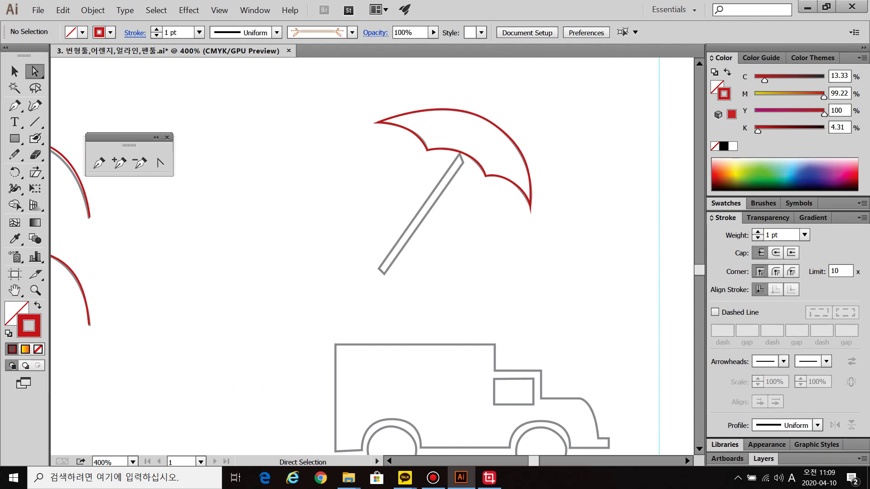
scroll(376, 254, down, 3)
scroll(376, 253, down, 3)
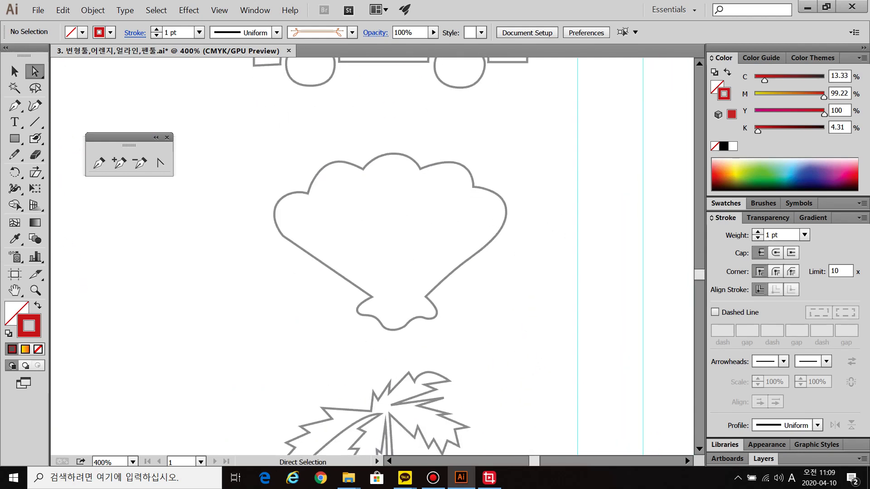
key(space)
drag(377, 362, 385, 99)
scroll(377, 253, down, 8)
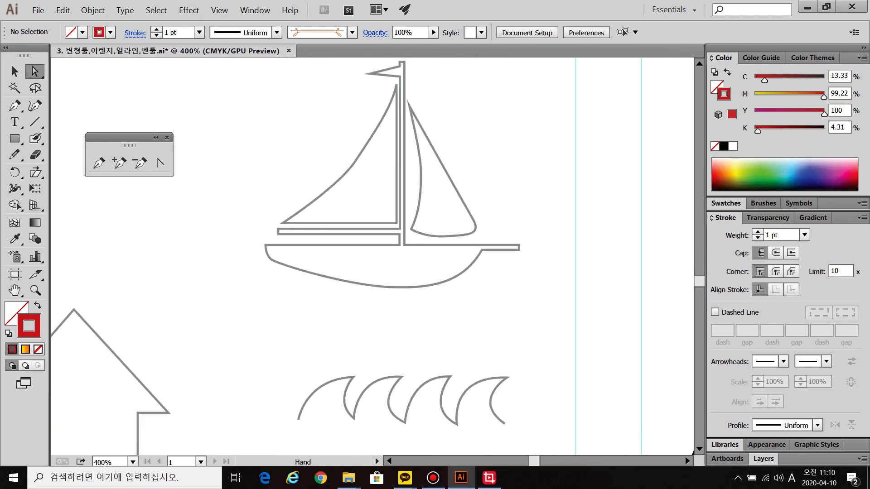
key(ctrl+1)
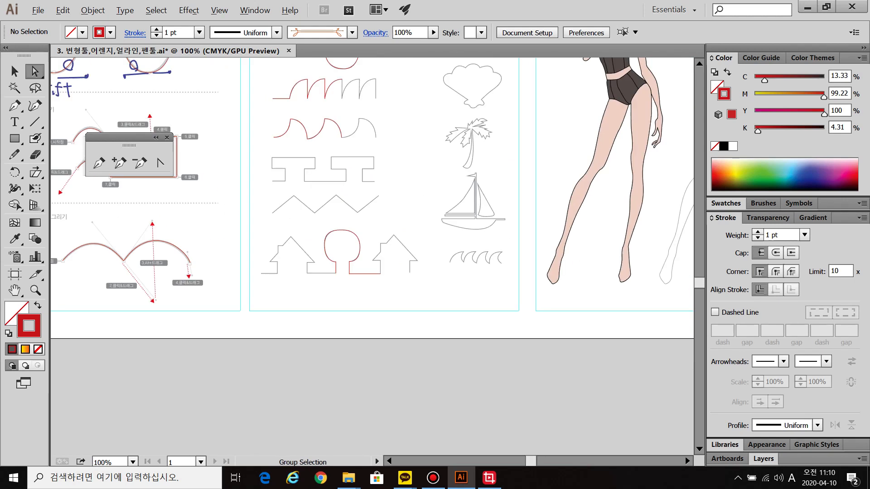
scroll(371, 254, up, 3)
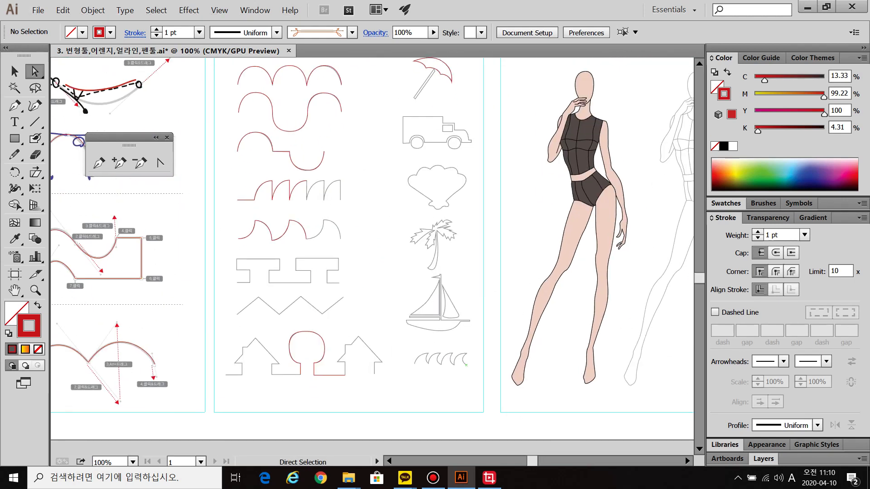
click(463, 358)
click(466, 366)
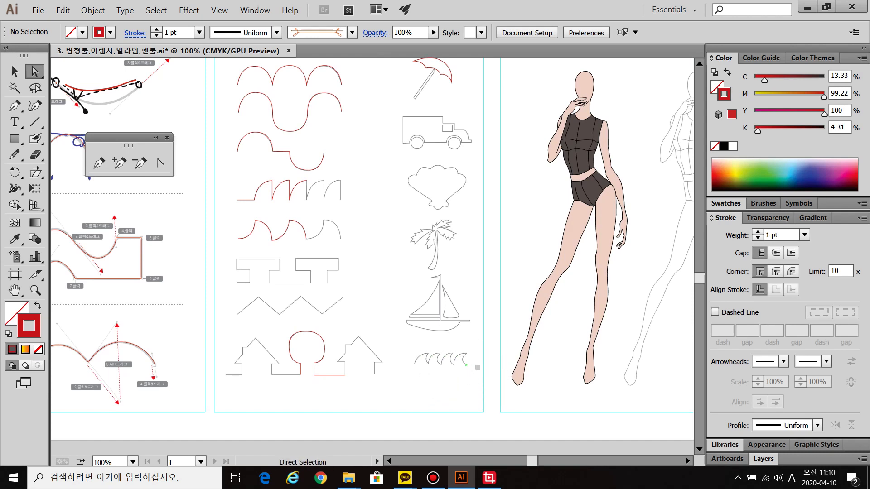
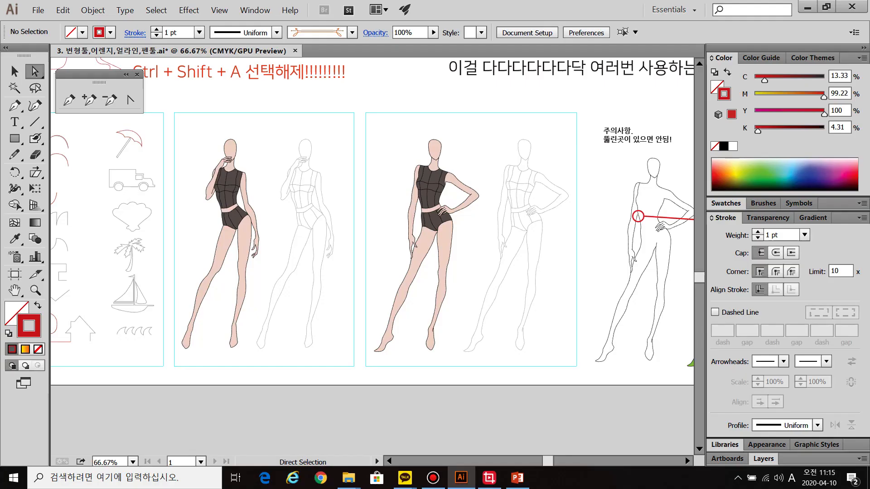
Examine the circled arm gap on the outlined figure, the coloured example beside it, and the mannequin templates.
scroll(264, 259, down, 1)
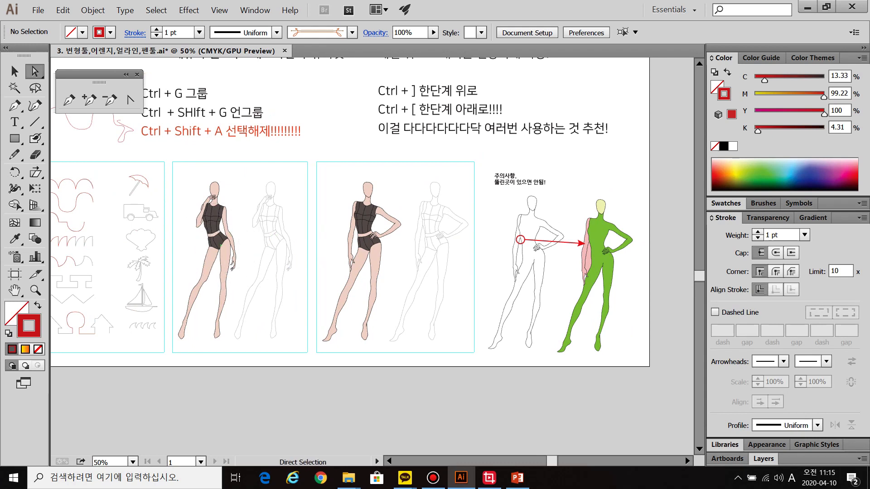
key(alt)
alt+scroll(591, 253, up, 3)
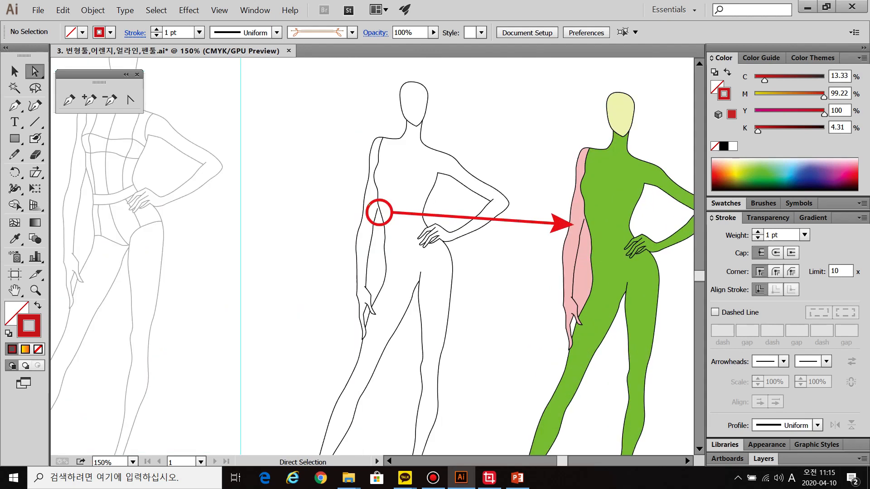
alt+scroll(369, 206, up, 4)
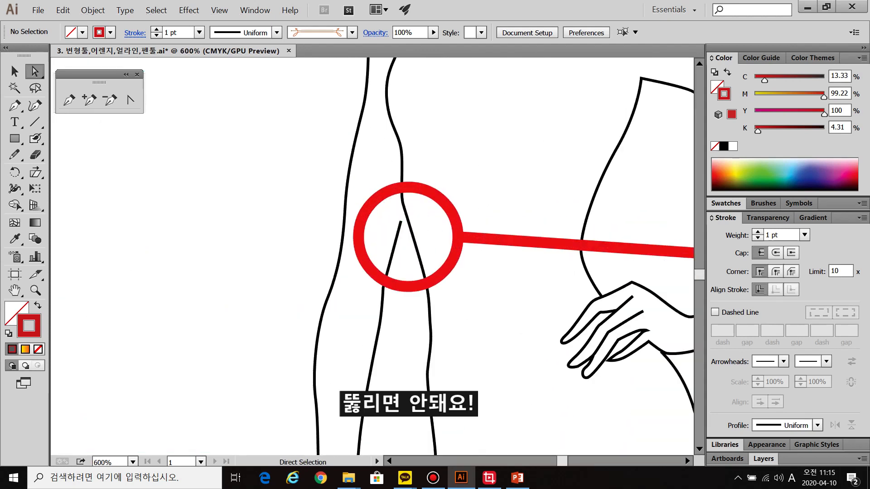
alt+scroll(571, 263, down, 3)
drag(626, 266, 209, 291)
alt+scroll(282, 293, up, 3)
drag(453, 271, 369, 231)
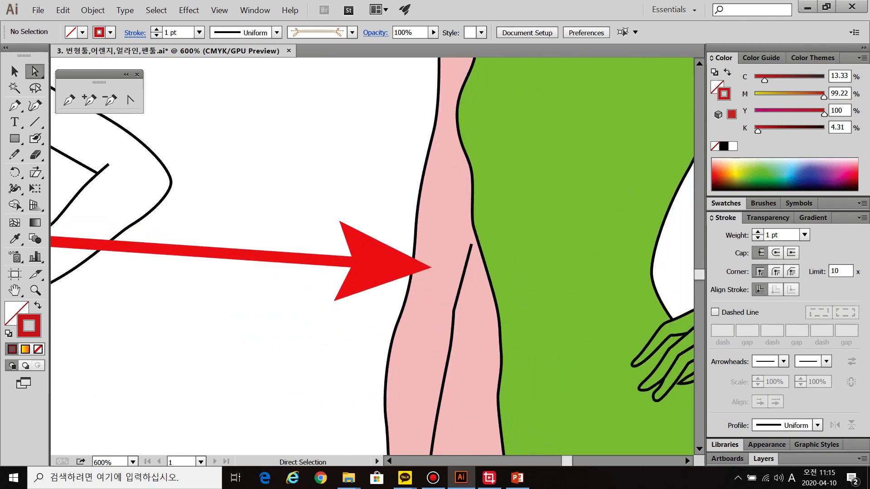
alt+scroll(372, 256, down, 2)
scroll(372, 256, down, 1)
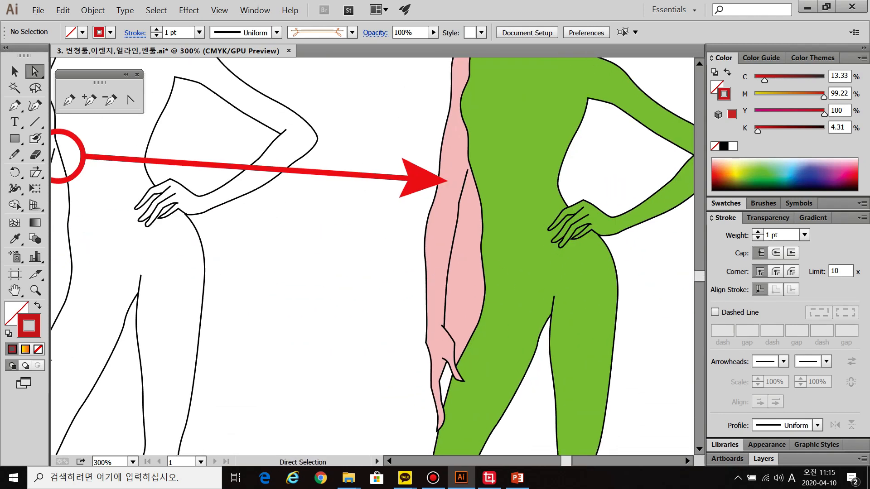
alt+scroll(464, 318, down, 2)
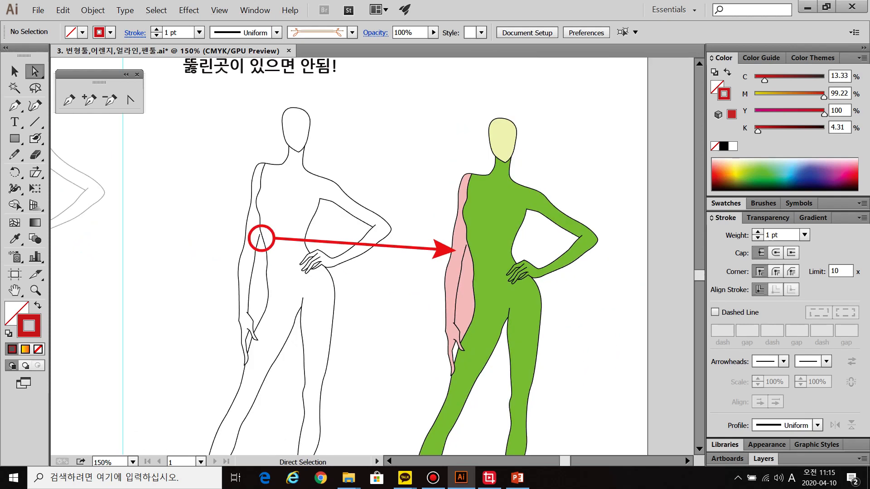
scroll(371, 256, left, 15)
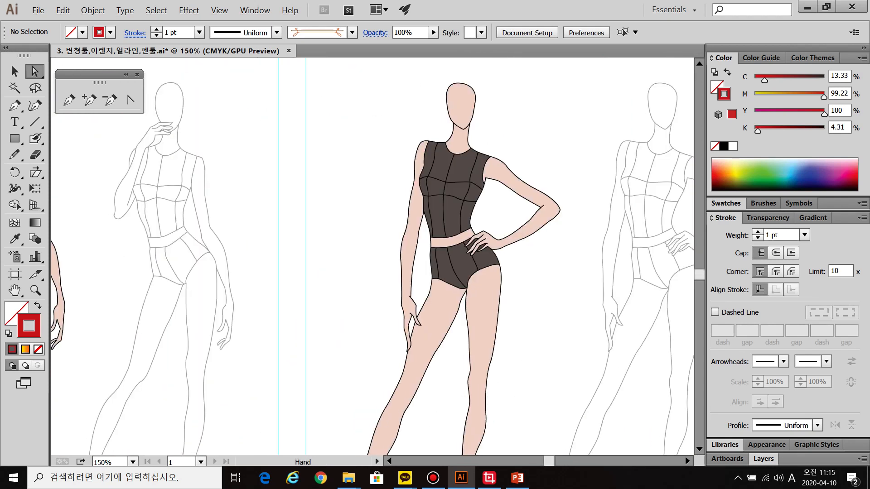
Try to trace the left side of the grey mannequin's face from the chin with one curved Pen segment.
click(69, 100)
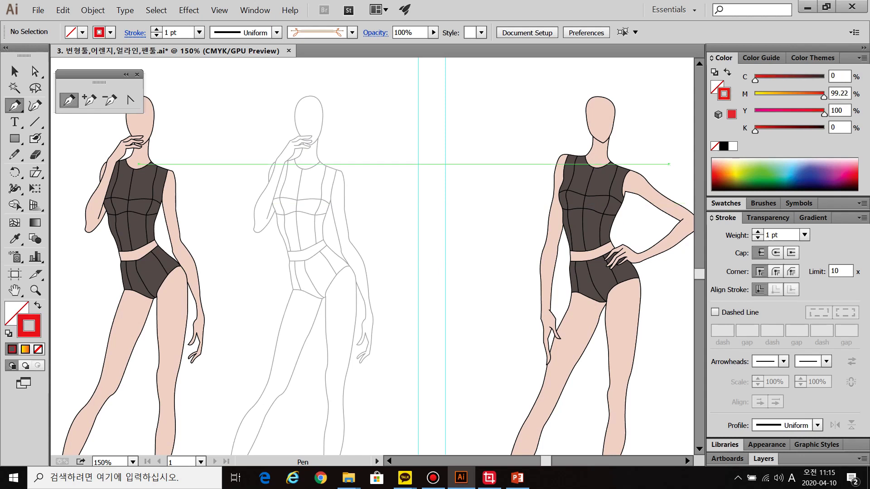
scroll(276, 103, up, 3)
scroll(343, 138, up, 3)
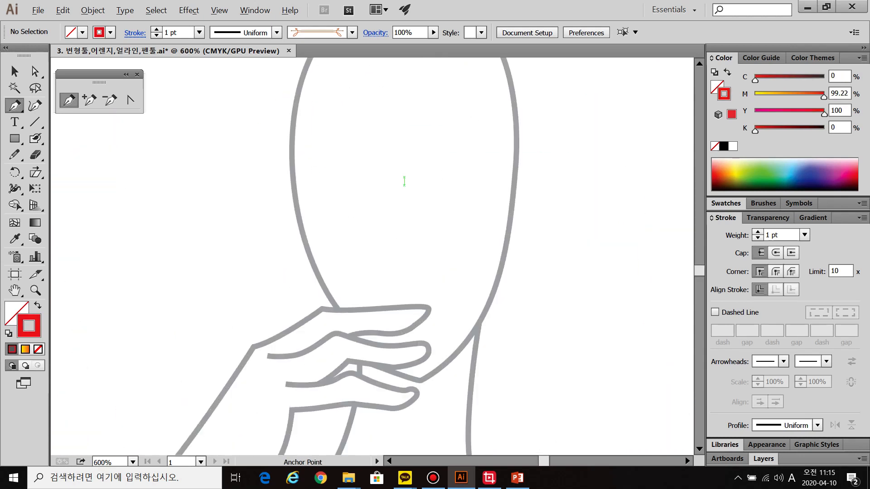
click(420, 380)
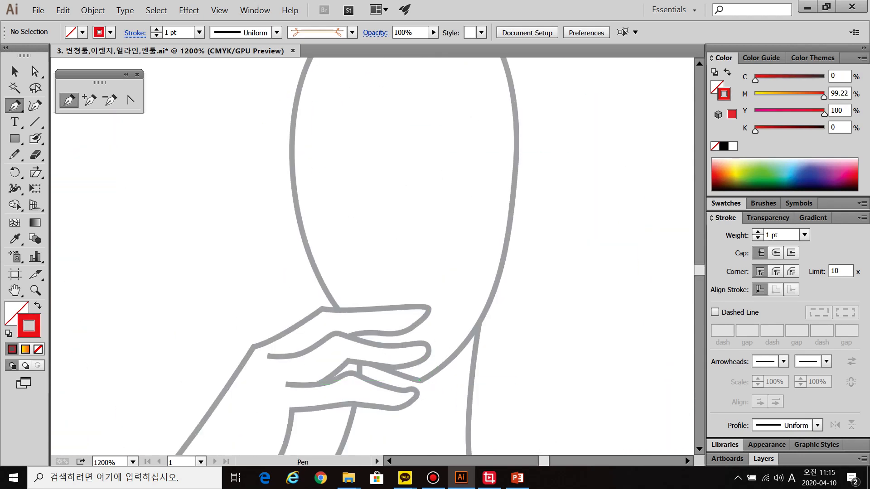
drag(328, 294, 309, 252)
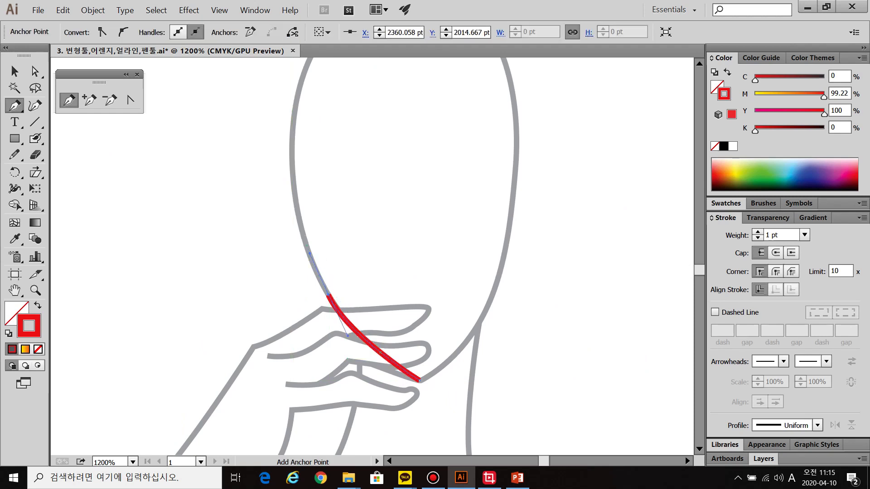
key(Delete)
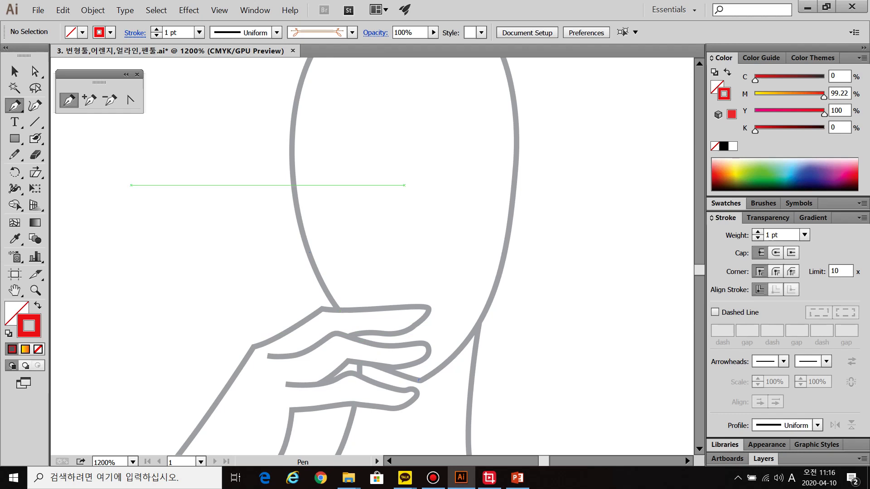
Draw a tall, narrow ellipse as a sample head to the left of the grey mannequin's face, and deselect it.
drag(15, 138, 68, 171)
drag(224, 135, 290, 259)
key(ctrl+shift+a)
Draw the raised forearm as a closed angular Pen path reaching into the sample head's lower part, and deselect it.
key(p)
drag(149, 241, 238, 224)
click(237, 224)
click(190, 258)
click(128, 344)
mouse_move(142, 250)
mouse_down()
mouse_move(137, 275)
mouse_move(120, 290)
mouse_up()
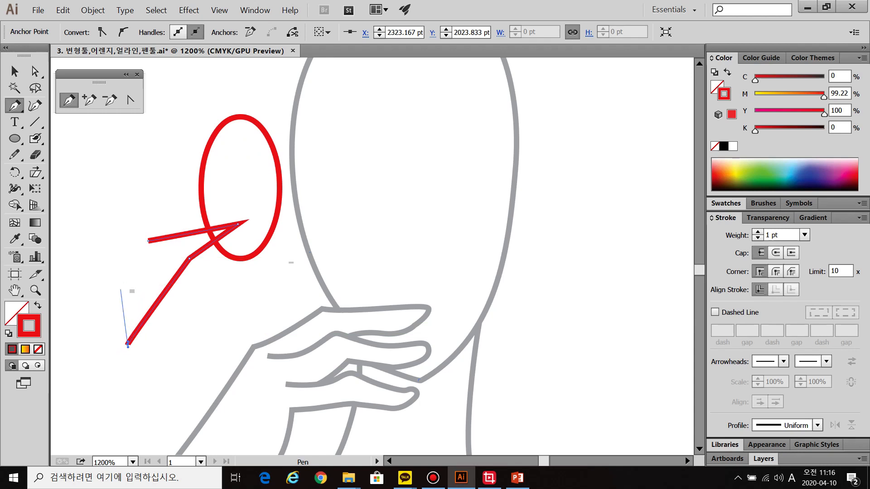
click(148, 240)
key(ctrl+shift+a)
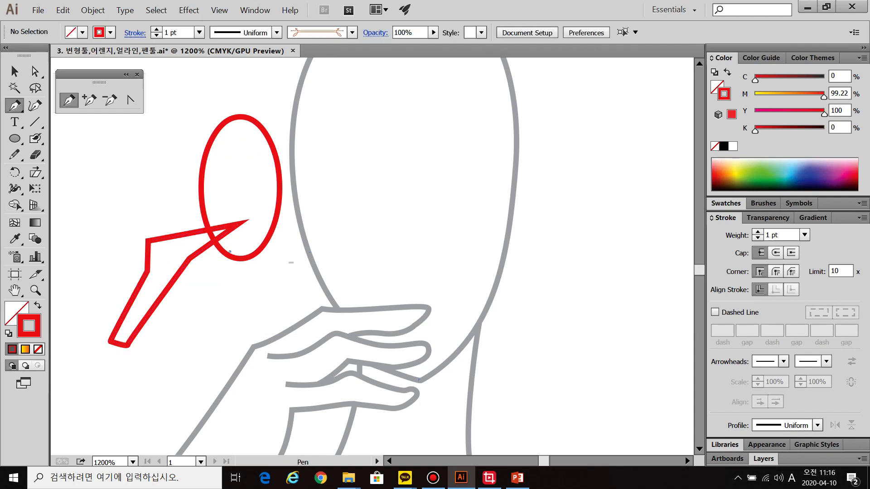
Start the body outline at the left of the neck, running over the shoulder, raised elbow and armpit to the waistline.
drag(229, 281, 173, 315)
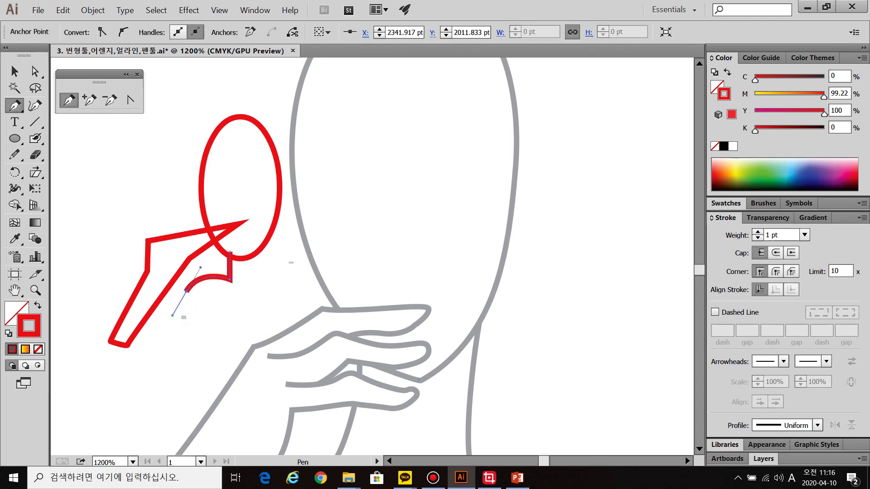
drag(110, 341, 119, 333)
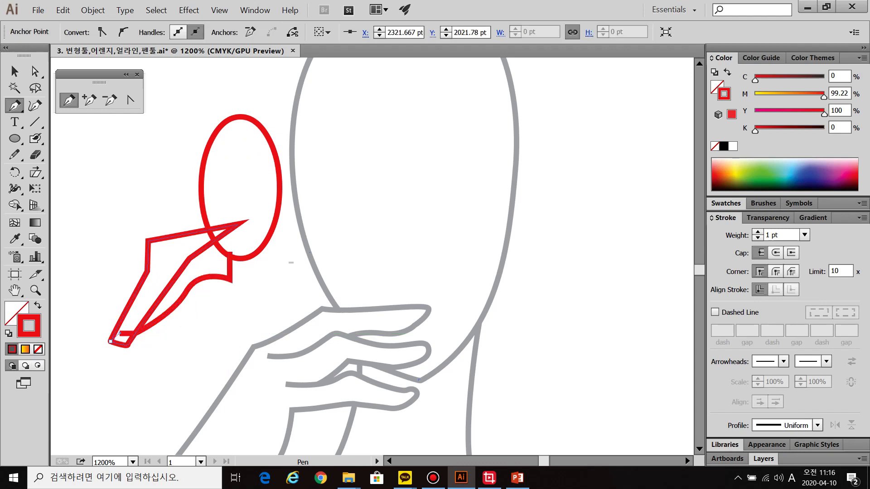
click(129, 380)
drag(209, 316, 224, 306)
click(203, 396)
click(298, 397)
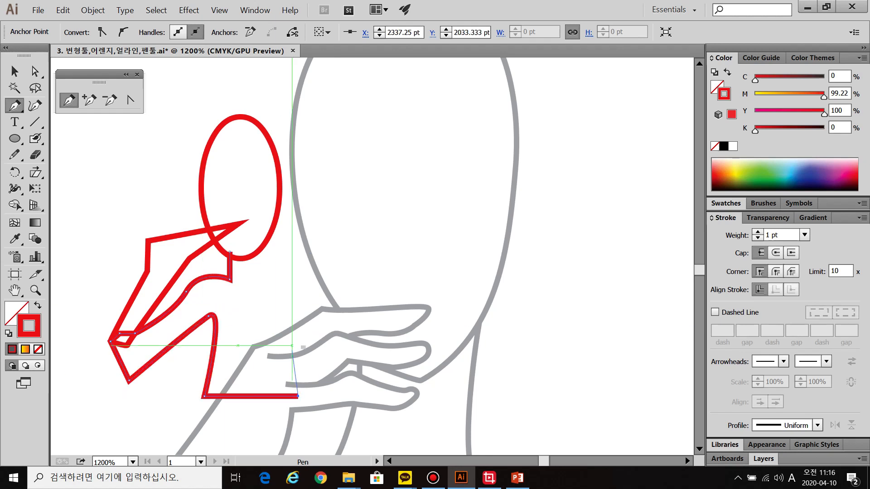
Continue the body outline up to the right armpit, along the lowered arm's underside, around its hand and back to the forearm.
click(290, 323)
drag(364, 388, 401, 422)
click(400, 421)
click(417, 393)
click(397, 385)
click(364, 373)
Complete the body outline over the right shoulder and neck, close it at the starting point, and deselect it.
click(296, 312)
click(291, 285)
drag(256, 274, 247, 279)
click(248, 250)
click(231, 251)
key(v)
key(ctrl+shift+a)
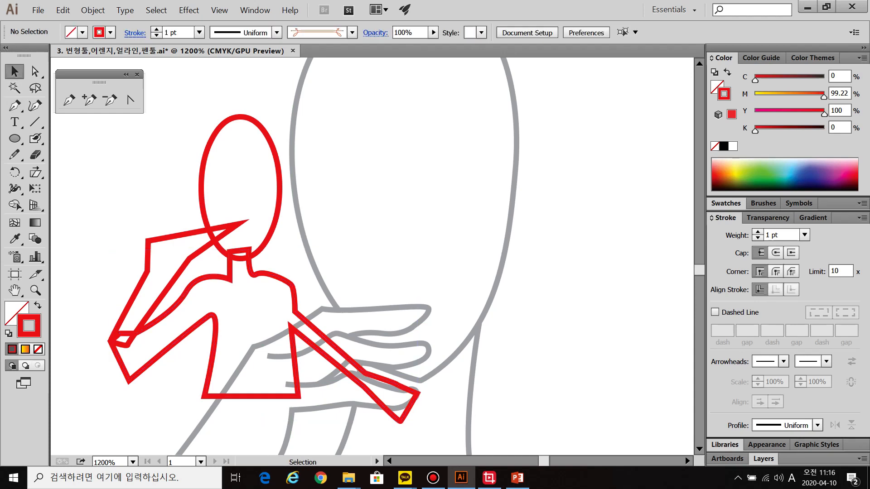
Fill the sample head with pale yellow, about C 1.69 and Y 45.91 with no magenta or black.
click(202, 176)
double_click(16, 313)
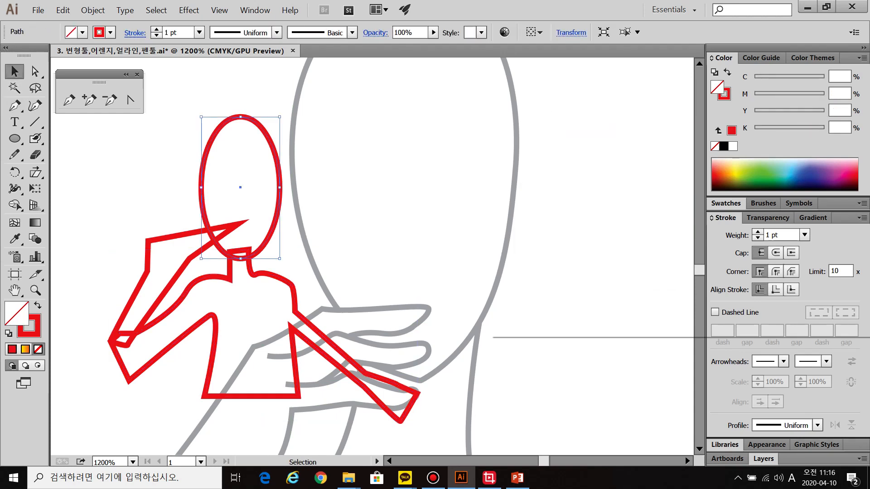
click(572, 122)
click(822, 127)
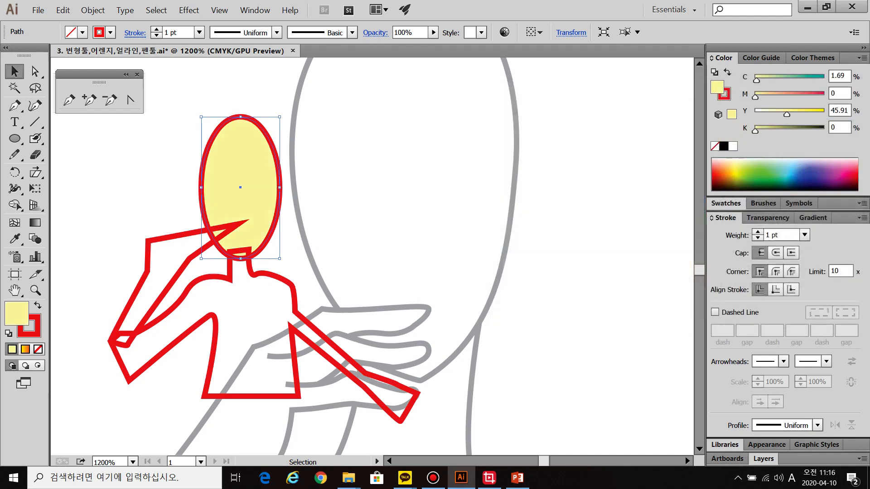
Give the raised forearm and the body the same pale yellow fill, and deselect them.
drag(114, 303, 167, 370)
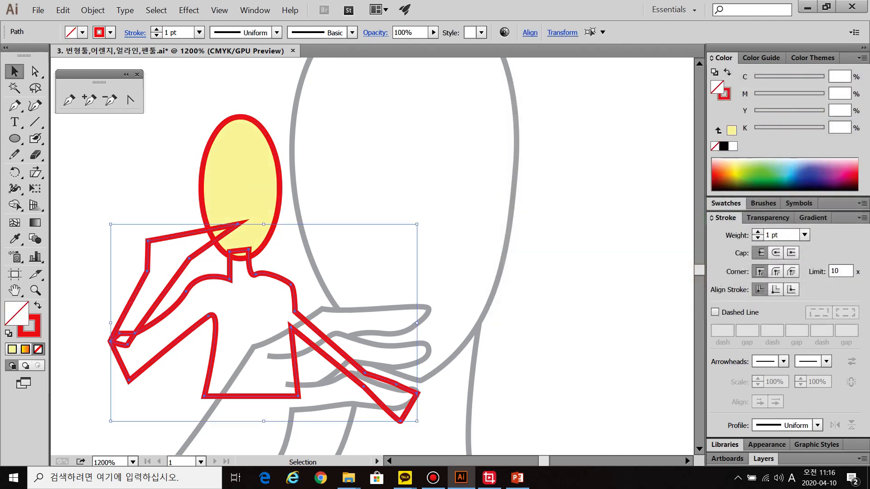
click(12, 350)
click(86, 290)
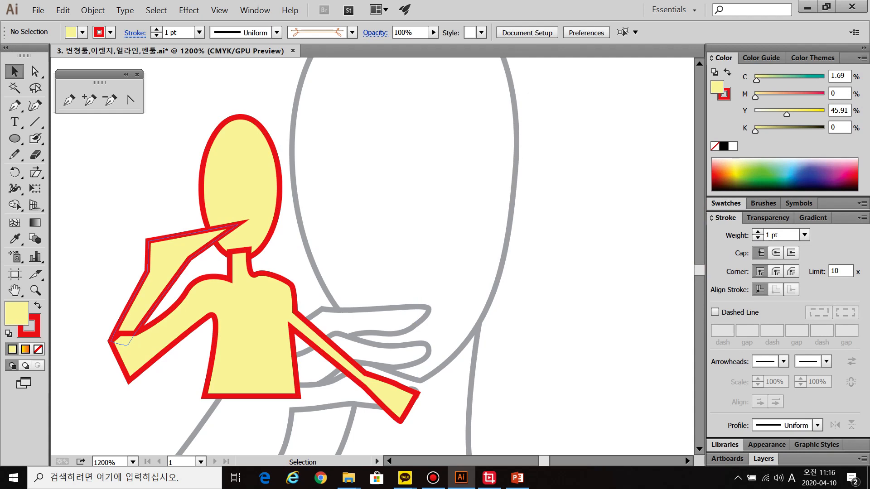
Bring the raised forearm in front of the body, check the head and body as separate shapes, and clear the selection.
click(158, 272)
key(ctrl+j)
click(241, 187)
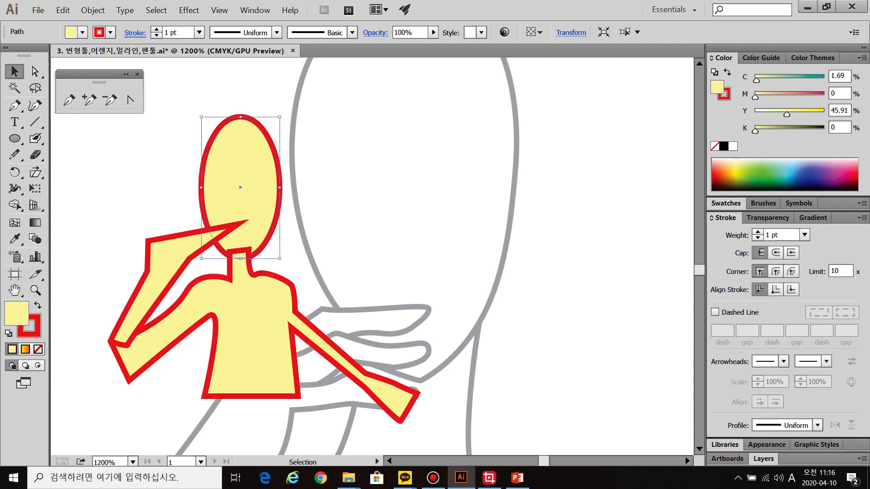
click(249, 344)
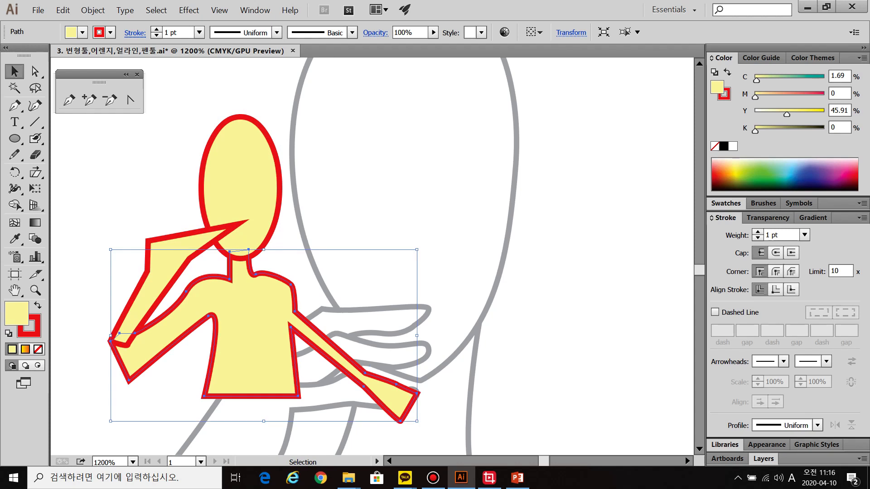
key(ctrl+shift+a)
Move the raised forearm slightly down over the body, and leave all the shapes deselected.
drag(174, 286, 174, 296)
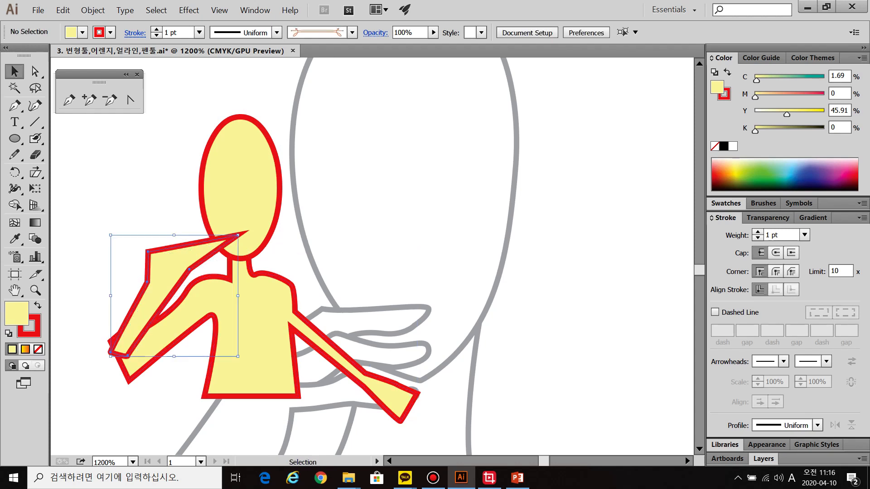
key(ctrl+shift+a)
click(174, 290)
key(ctrl+shift+a)
click(249, 344)
key(ctrl+shift+a)
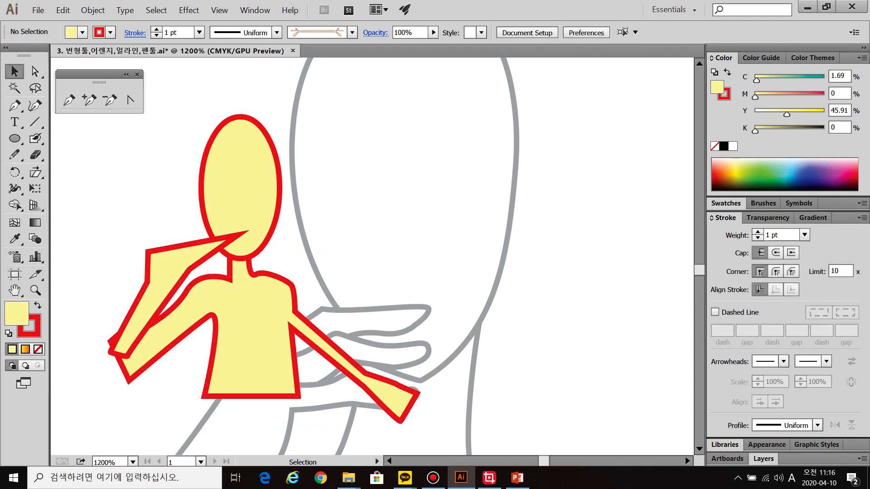
Delete the filled sample figure and activate the Pen tool for tracing the mannequin template.
drag(210, 200, 281, 344)
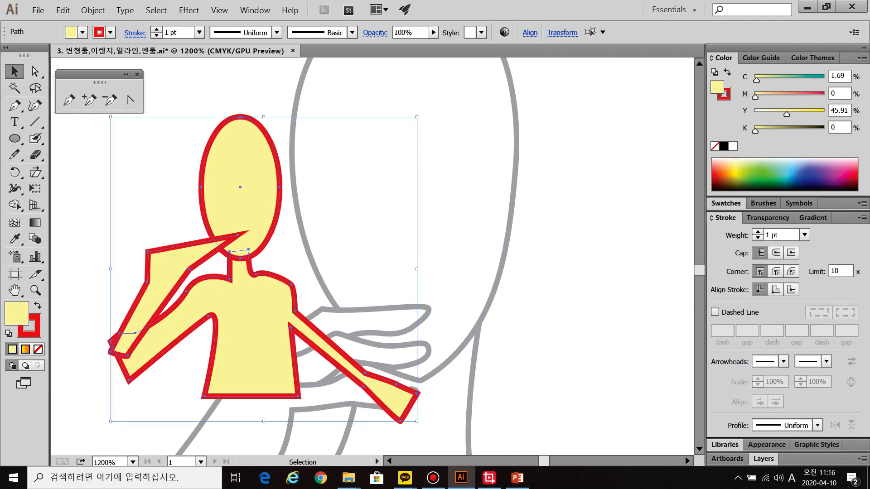
key(Delete)
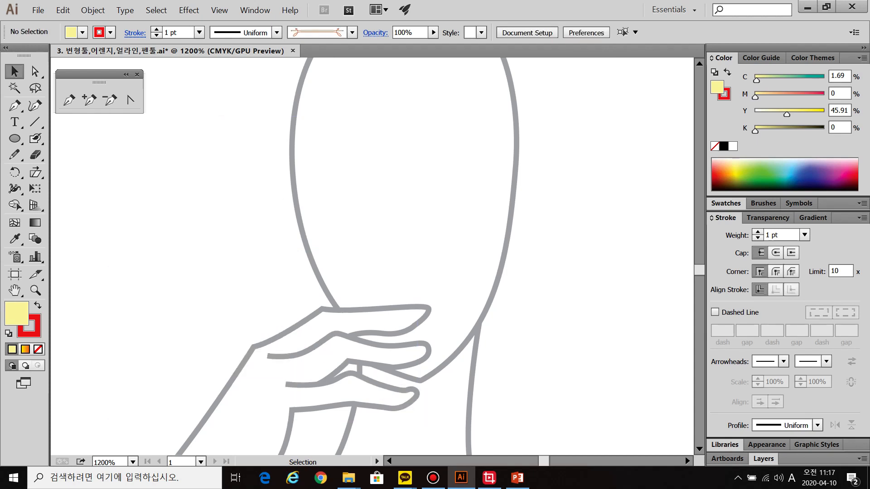
key(p)
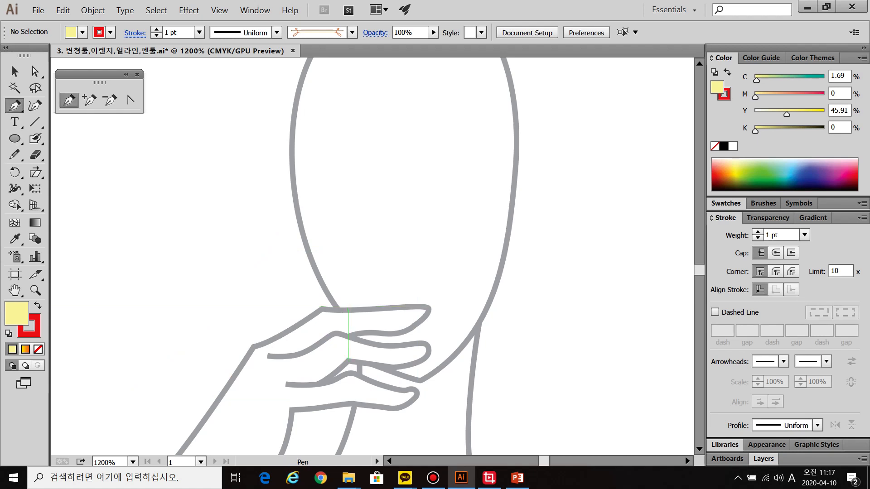
key(ctrl)
drag(339, 310, 249, 285)
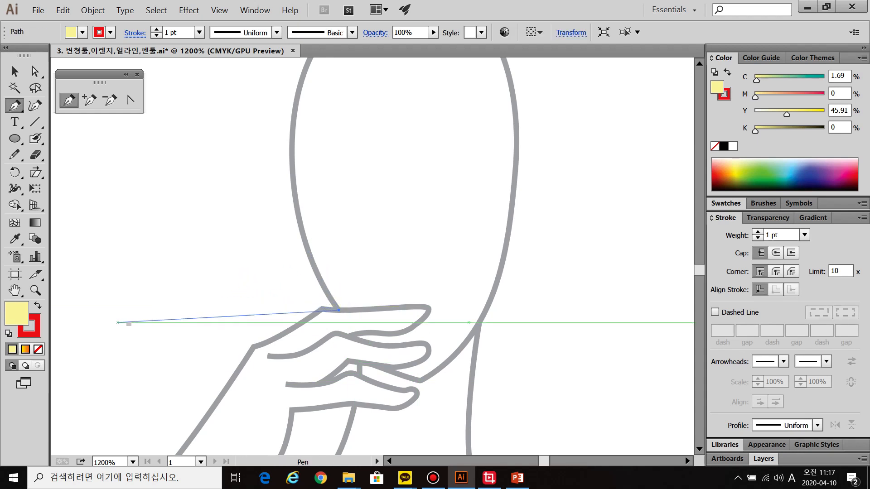
drag(318, 195, 284, 261)
drag(256, 227, 257, 145)
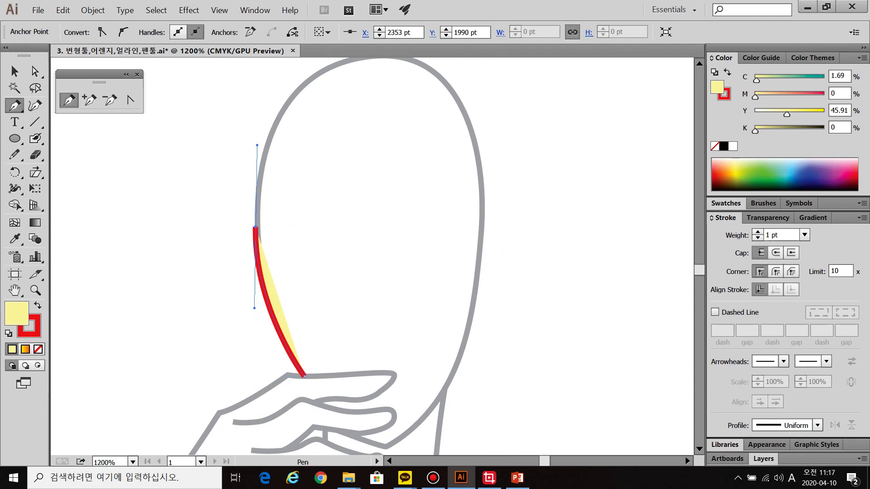
drag(376, 57, 455, 96)
drag(471, 311, 476, 261)
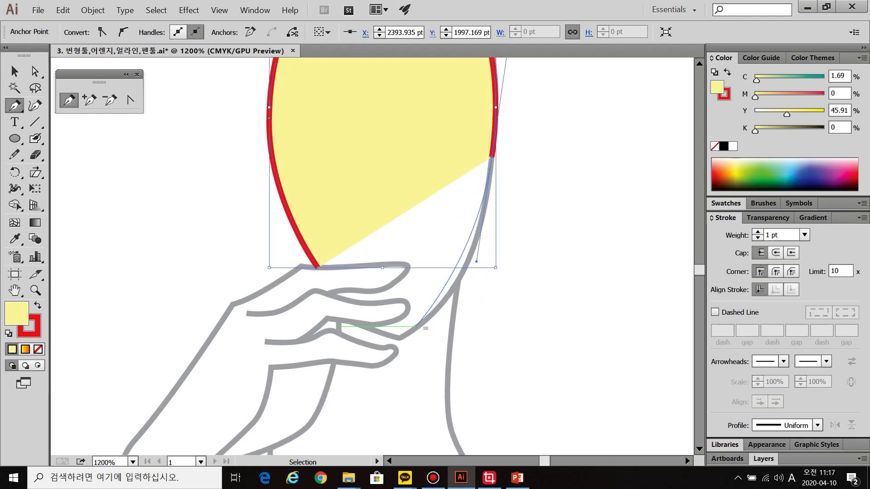
drag(425, 321, 397, 349)
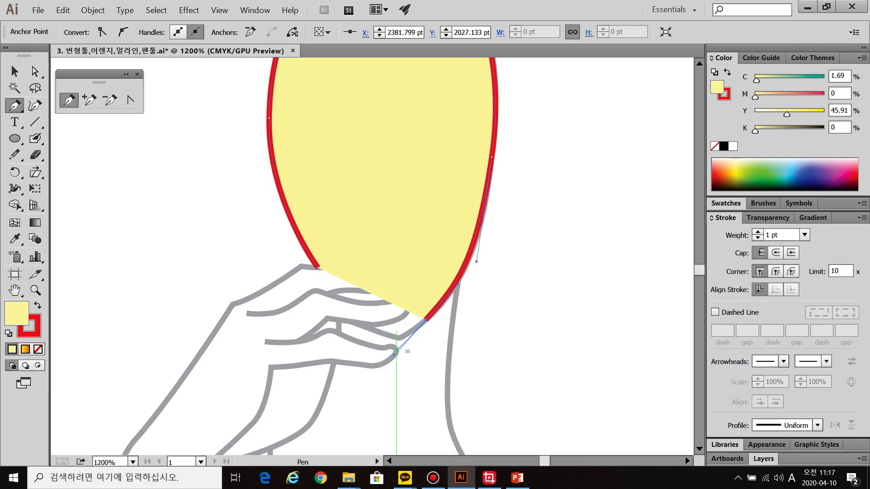
key(ctrl+z)
key(ctrl+z)
key(ctrl+z)
key(ctrl+z)
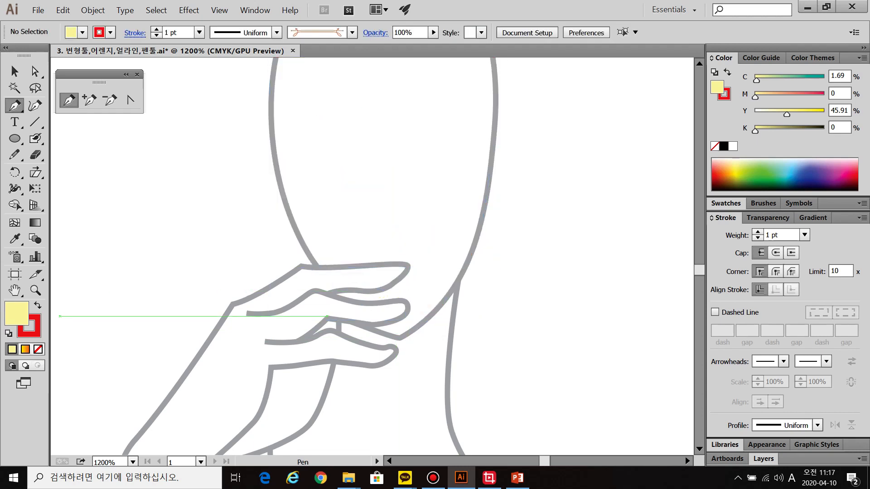
Remove the fill and trace the head outline from the top finger over the crown to the chin, ending the open path behind the middle finger.
click(38, 349)
drag(335, 245, 289, 347)
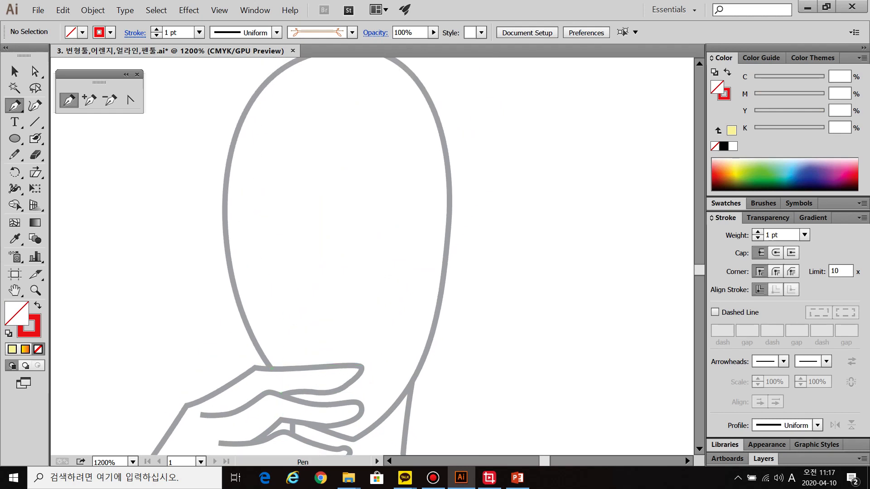
click(272, 368)
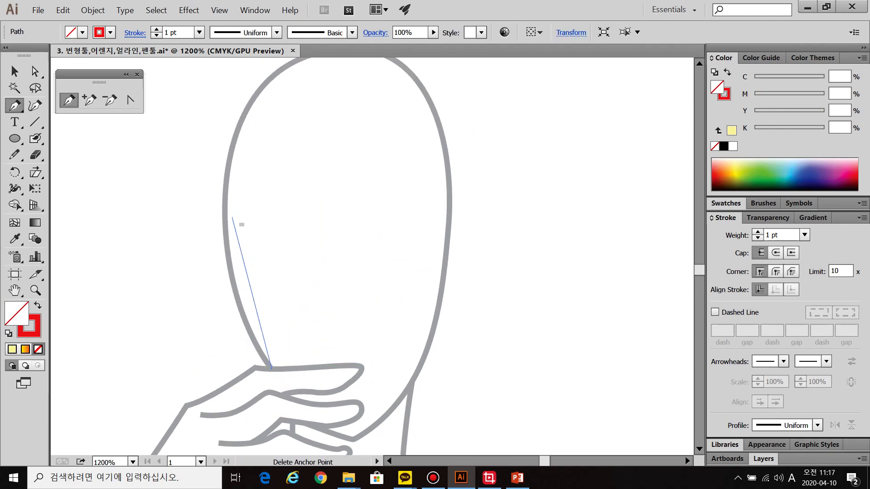
drag(225, 229, 226, 161)
drag(333, 59, 411, 147)
mouse_move(417, 338)
mouse_down()
mouse_move(431, 368)
mouse_move(416, 338)
mouse_move(410, 391)
mouse_move(429, 218)
mouse_up()
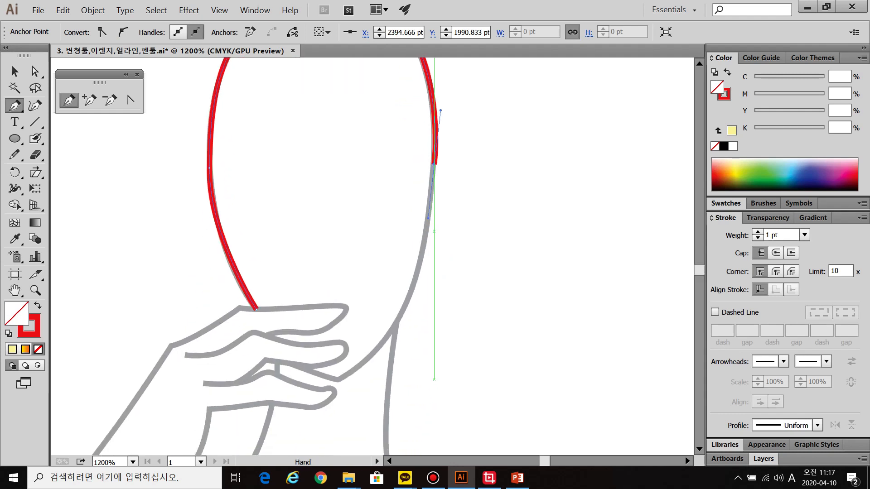
drag(409, 296, 392, 329)
drag(339, 380, 311, 394)
scroll(335, 381, up, 2)
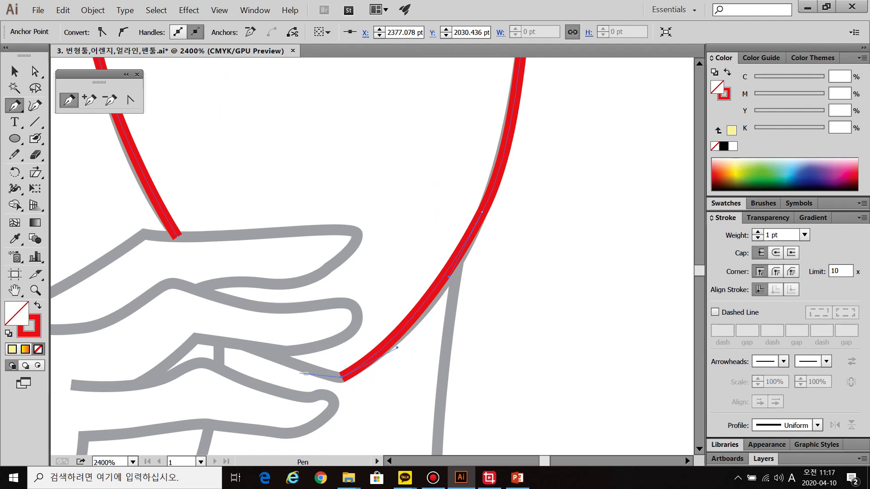
drag(262, 348, 237, 321)
ctrl+click(237, 322)
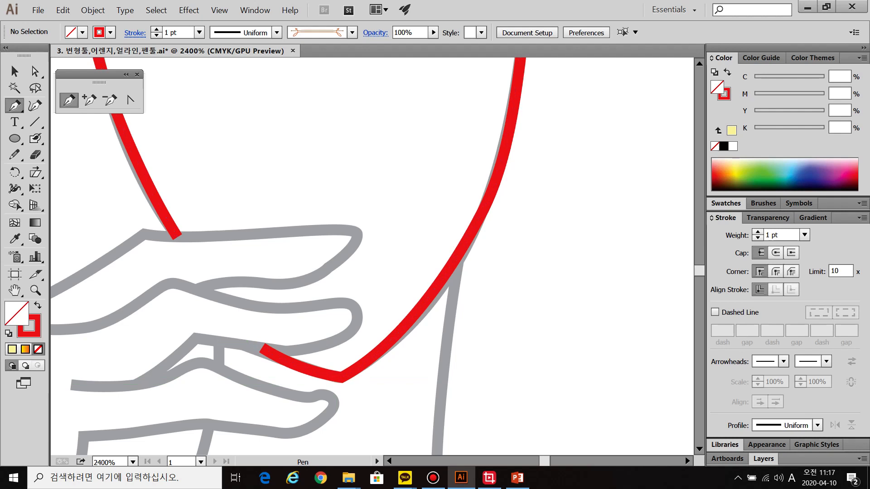
Trace the lowest finger as a new path, around its tip and back along its underside to the palm corner.
drag(272, 358, 396, 263)
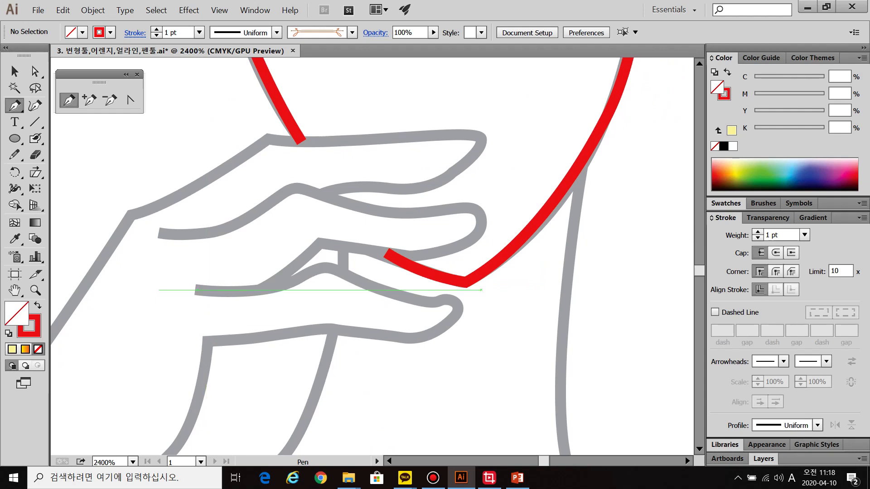
ctrl+click(197, 290)
mouse_move(272, 291)
mouse_down()
mouse_move(313, 271)
mouse_move(384, 293)
mouse_move(446, 299)
mouse_move(458, 322)
mouse_move(412, 344)
mouse_up()
key(ctrl+z)
drag(358, 333, 245, 343)
click(208, 342)
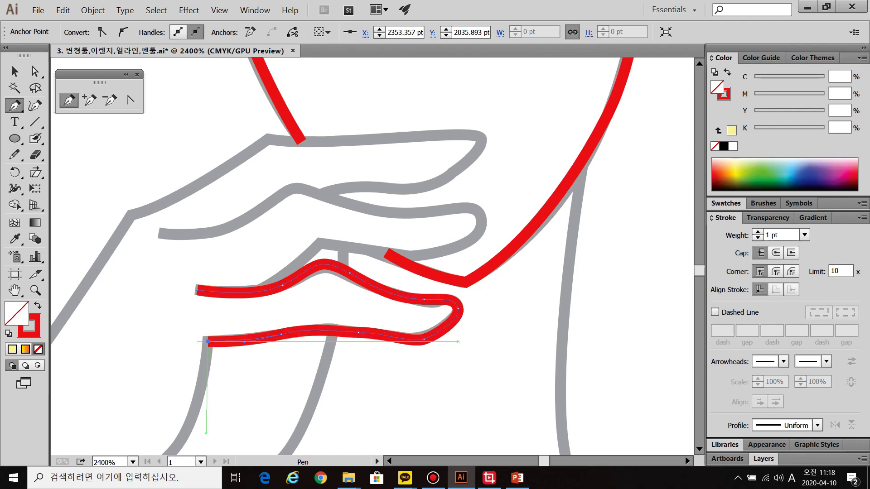
Extend the lowest finger's path down the palm edge and around the bend at the wrist.
scroll(207, 343, down, 1)
drag(205, 399, 344, 179)
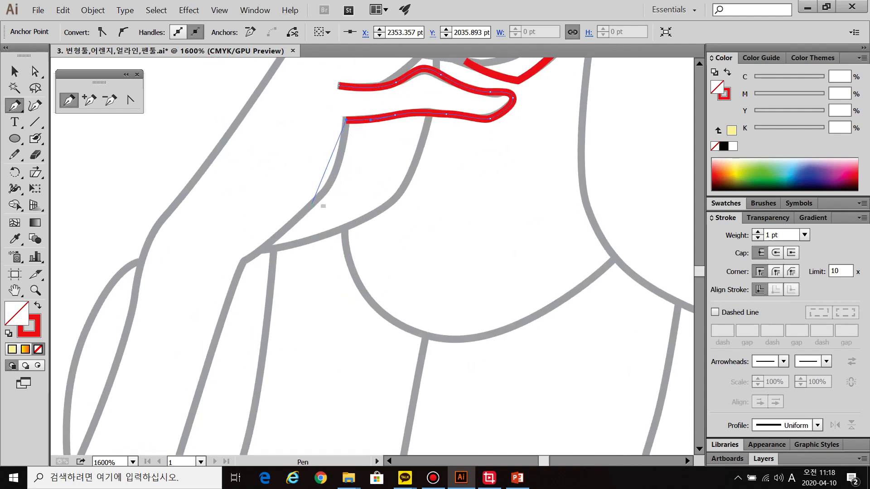
drag(306, 205, 266, 239)
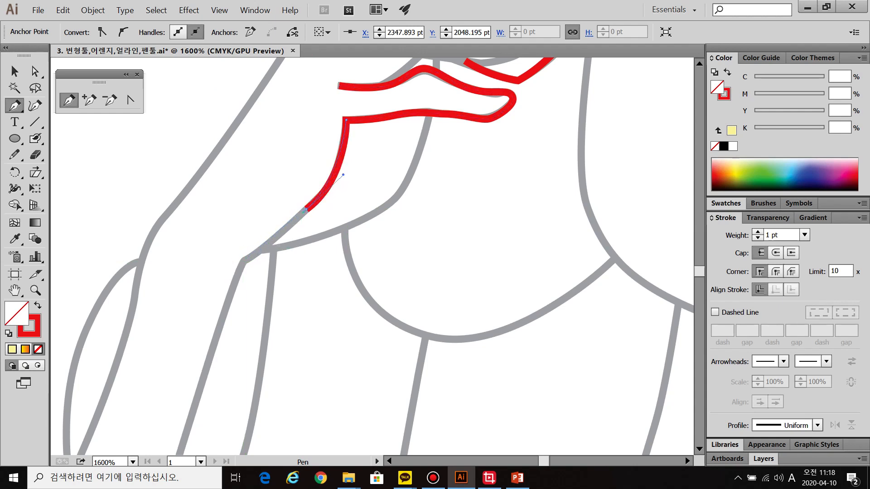
drag(306, 210, 240, 261)
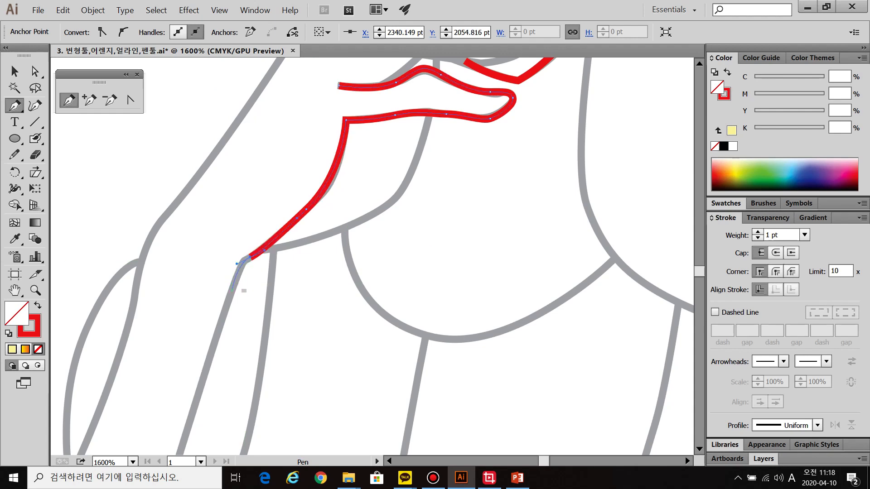
scroll(265, 271, up, 3)
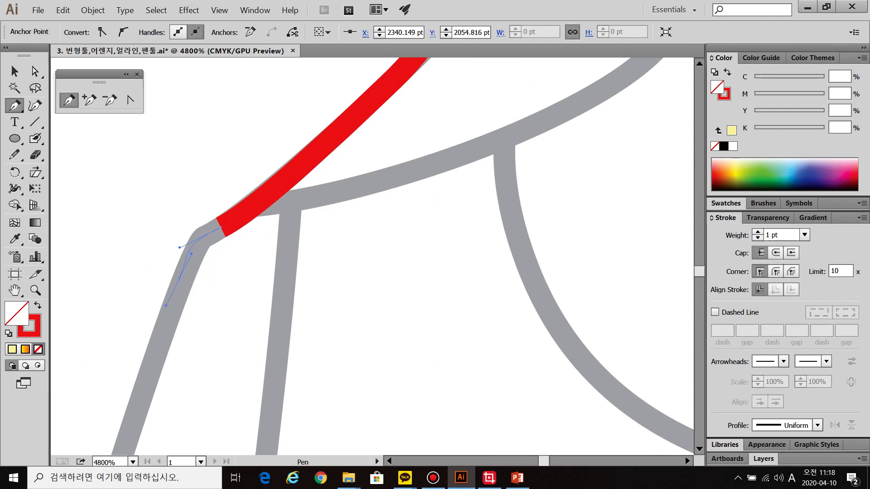
drag(168, 306, 353, 109)
Continue the path from the wrist down the inner edge of the raised forearm to the end of its template line.
scroll(176, 313, down, 1)
scroll(351, 292, down, 2)
drag(334, 313, 354, 212)
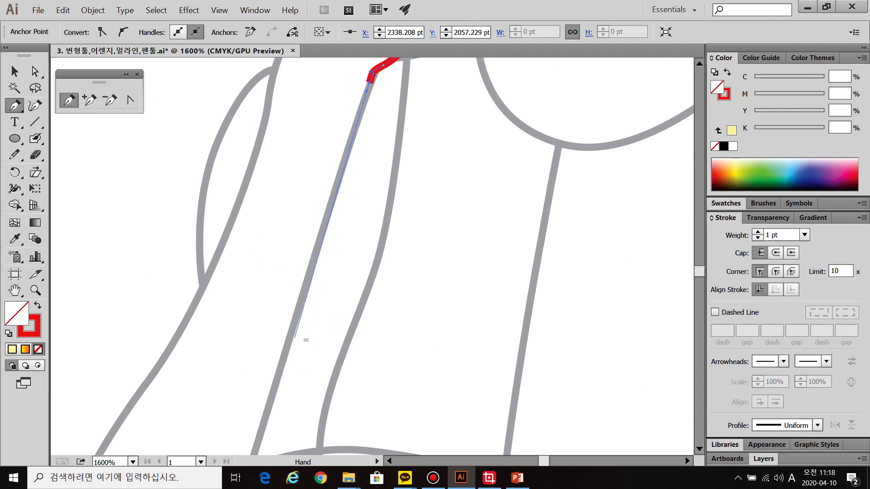
drag(278, 375, 278, 376)
drag(278, 377, 325, 150)
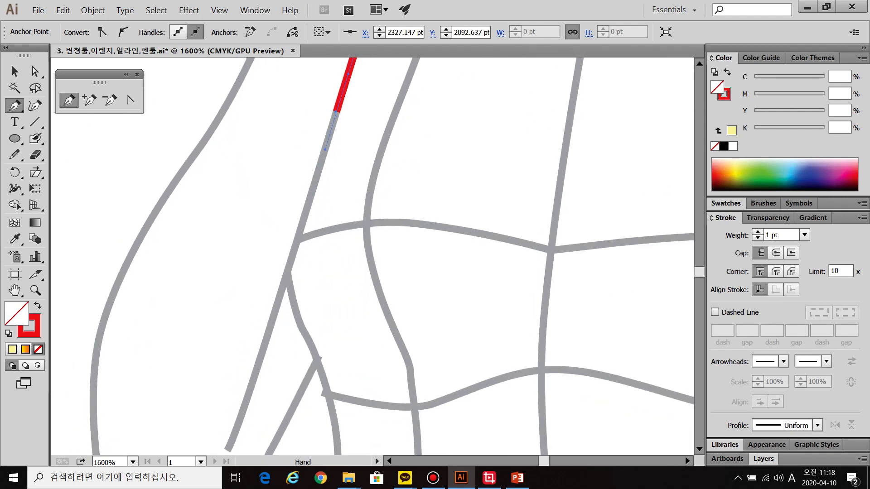
drag(253, 382, 250, 389)
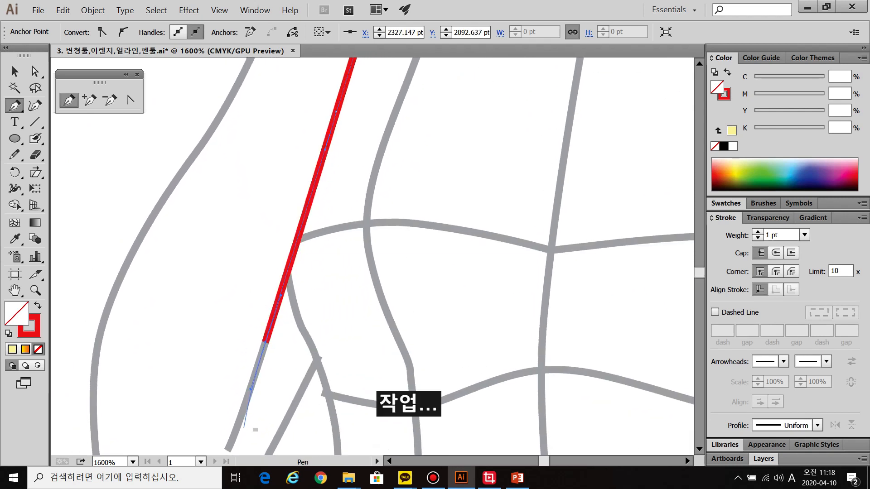
click(227, 449)
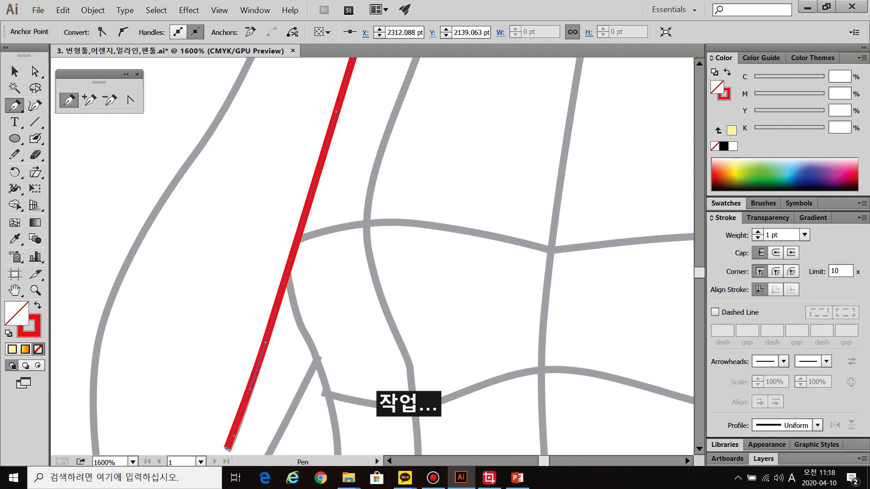
Trace the middle finger as a separate open path, around its tip and back to the lowest finger, and deselect it.
scroll(310, 276, down, 2)
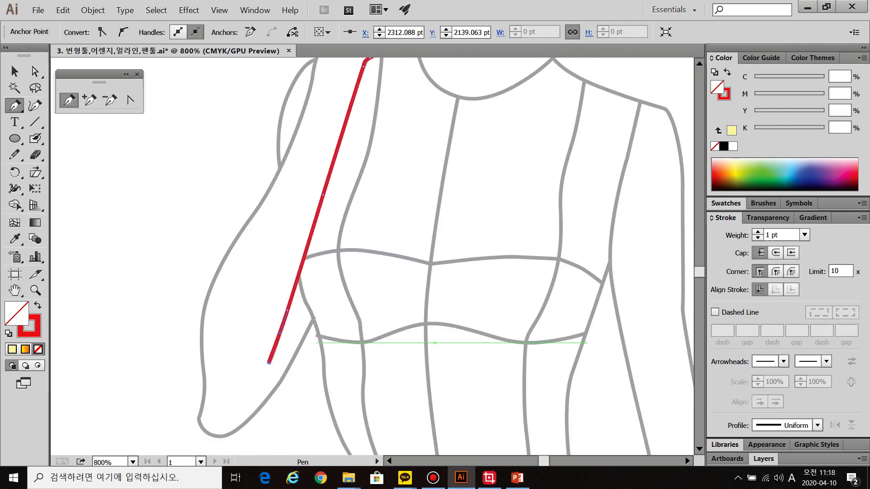
drag(396, 58, 376, 196)
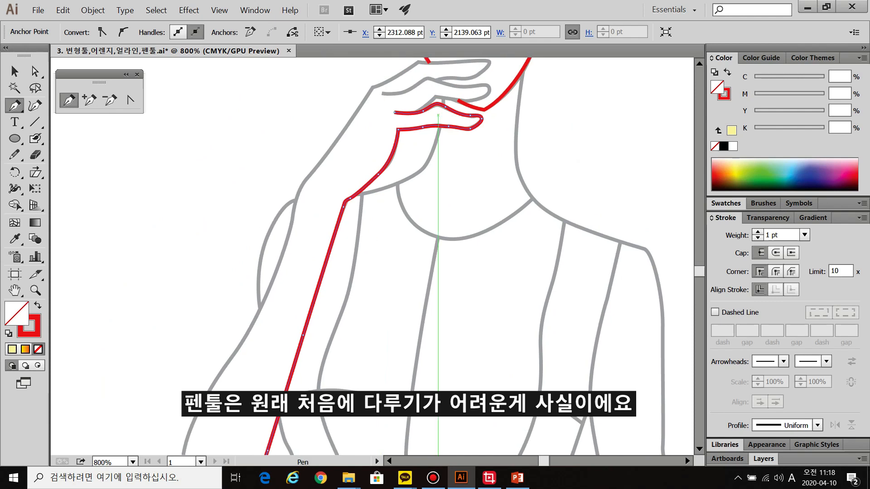
scroll(436, 85, up, 2)
scroll(436, 85, up, 1)
drag(361, 93, 252, 290)
ctrl+click(252, 290)
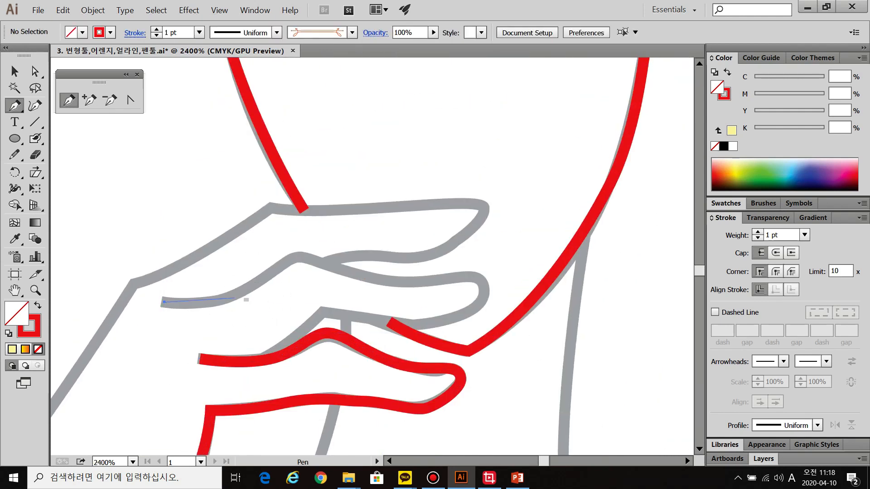
drag(302, 254, 322, 259)
drag(419, 284, 486, 283)
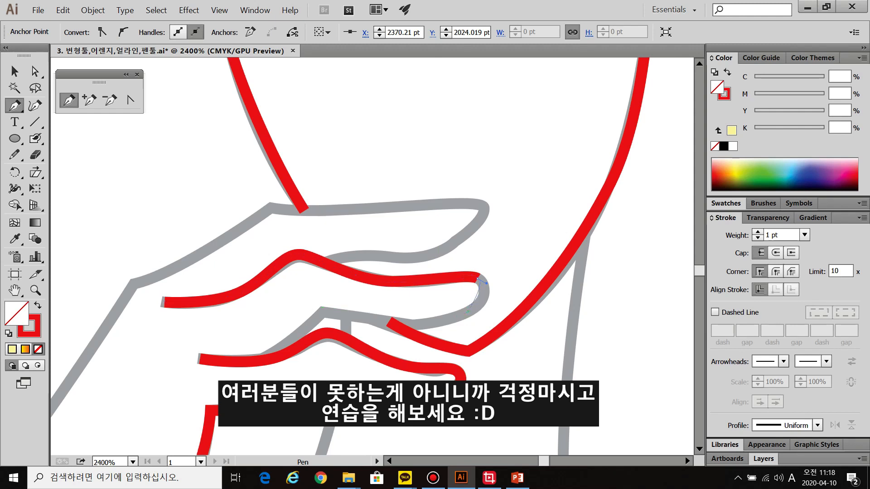
drag(445, 320, 539, 255)
scroll(452, 317, up, 1)
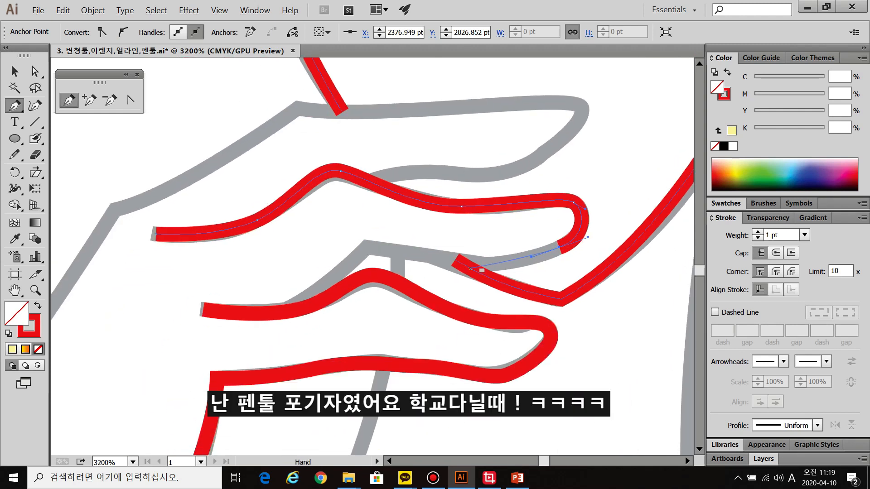
mouse_move(439, 257)
mouse_down()
mouse_move(384, 246)
mouse_move(346, 309)
mouse_move(295, 312)
mouse_up()
click(297, 312)
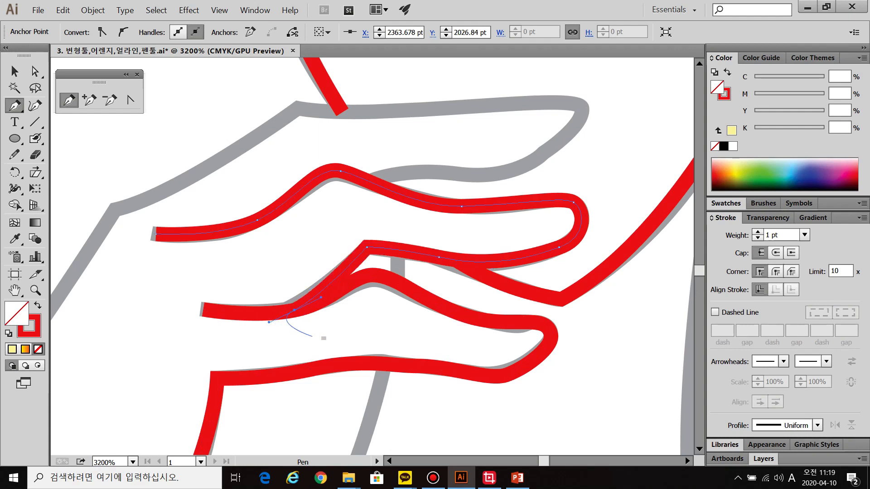
ctrl+click(320, 339)
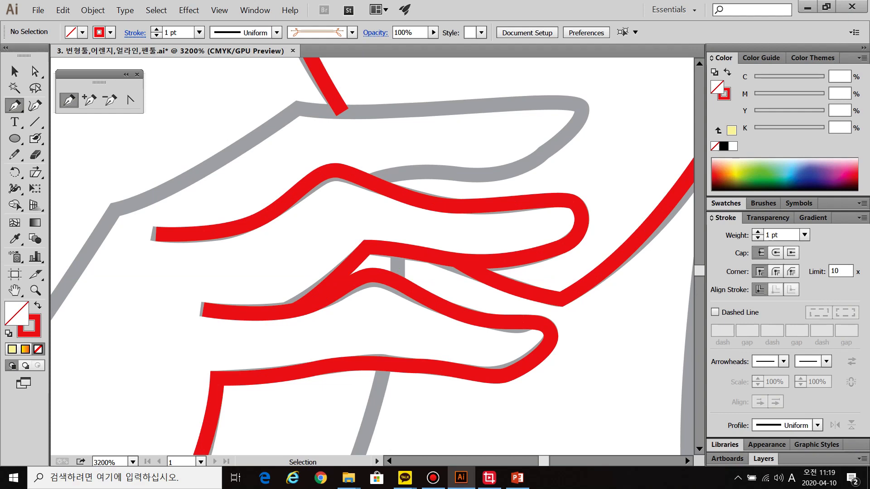
Trace the top finger as a new path around its tip and along the back of the hand to the outer wrist corner.
drag(371, 254, 326, 343)
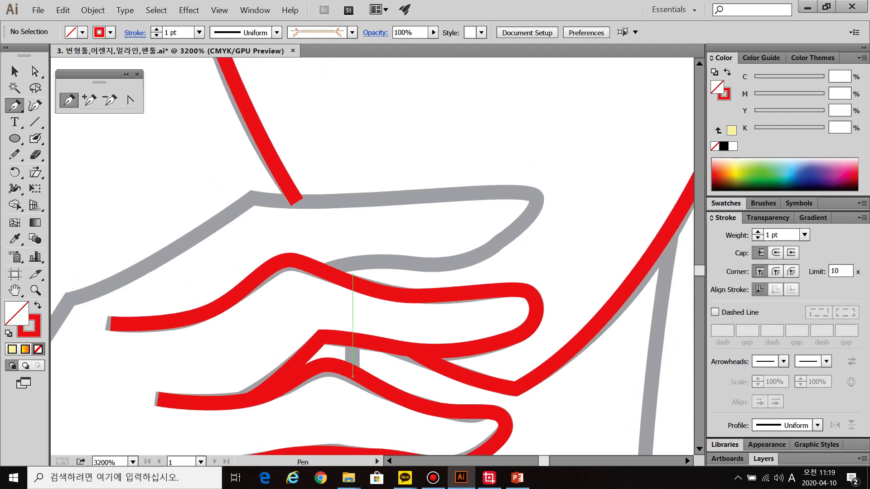
click(329, 273)
drag(392, 262, 407, 263)
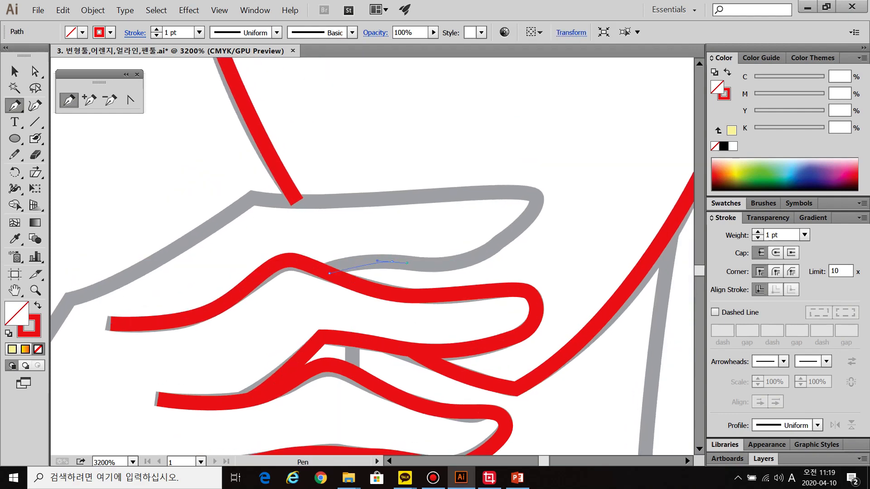
drag(512, 232, 544, 196)
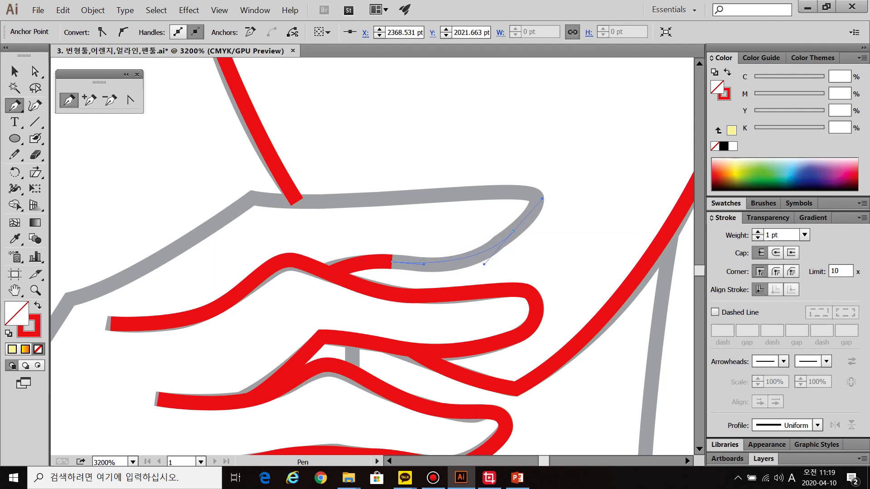
drag(486, 190, 472, 193)
drag(431, 194, 424, 190)
drag(352, 200, 310, 205)
mouse_move(252, 198)
mouse_down()
mouse_move(240, 213)
mouse_move(362, 171)
mouse_up()
drag(276, 218, 253, 232)
click(190, 253)
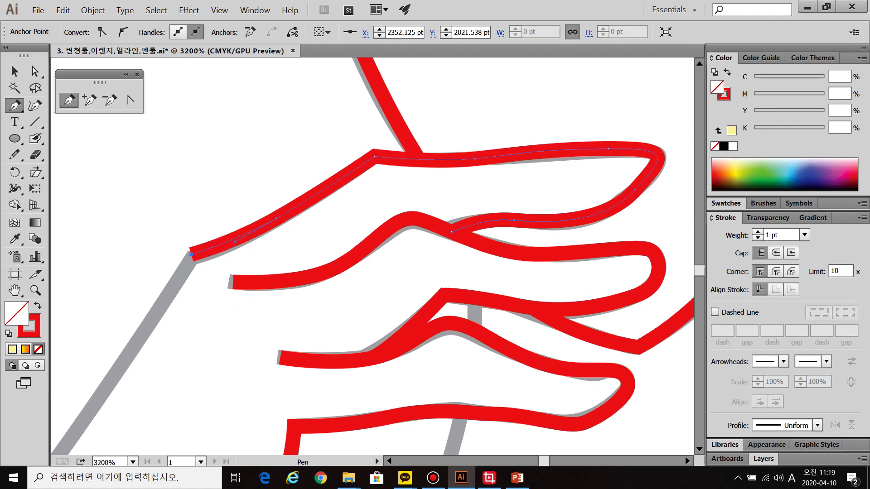
Continue the path from the outer wrist corner down the outer edge of the raised forearm, past its bend beside the shoulder line.
alt+scroll(208, 234, down, 1)
drag(184, 373, 305, 293)
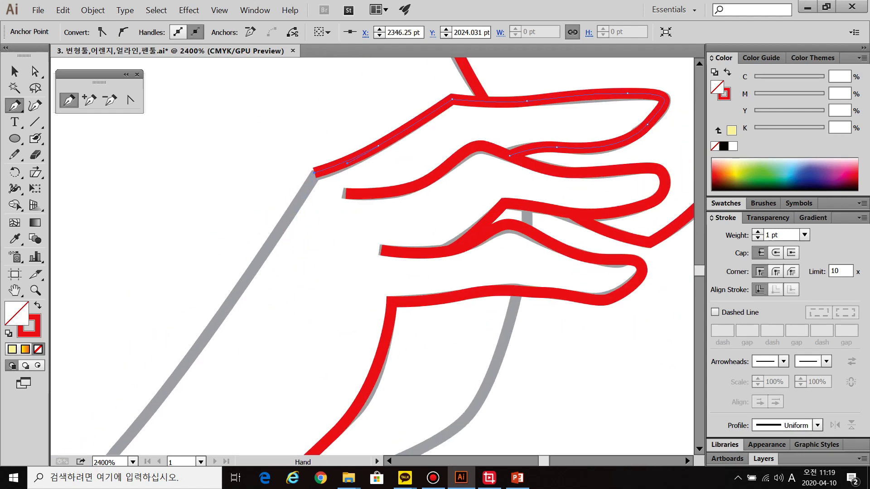
drag(249, 363, 336, 260)
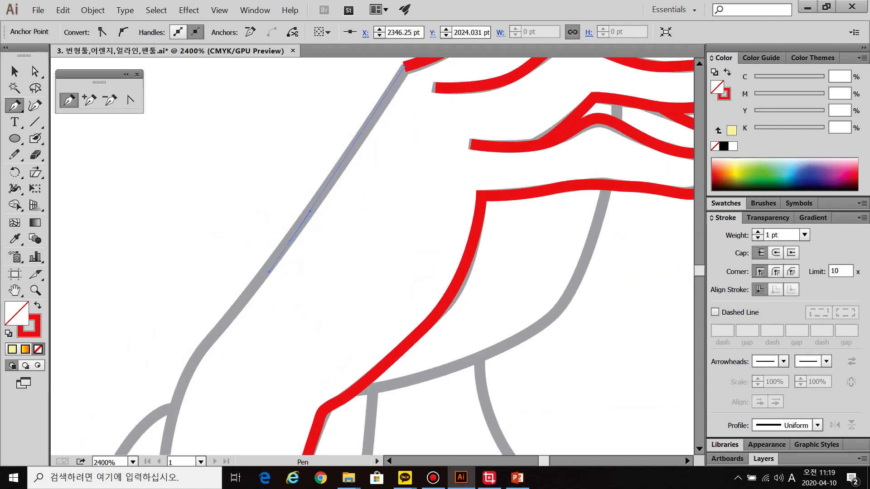
drag(288, 241, 256, 285)
drag(236, 351, 287, 245)
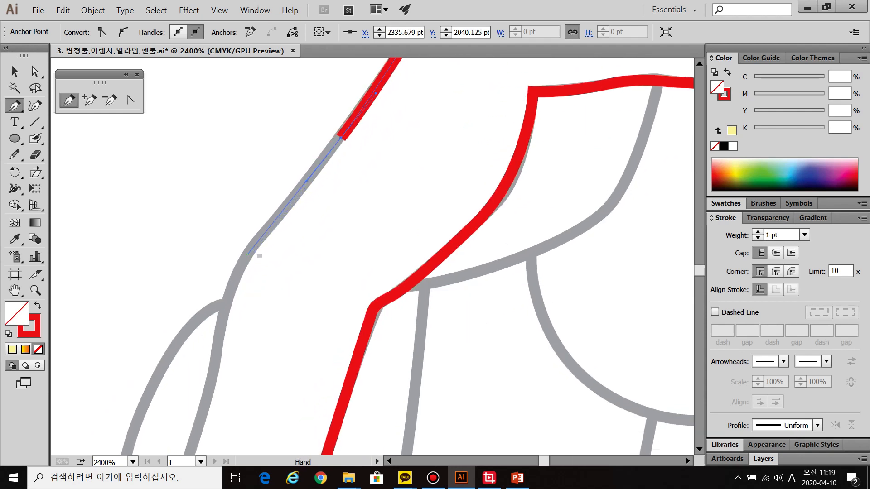
drag(236, 269, 229, 278)
mouse_move(232, 346)
mouse_down()
mouse_move(260, 249)
mouse_move(232, 303)
mouse_up()
drag(229, 351, 281, 222)
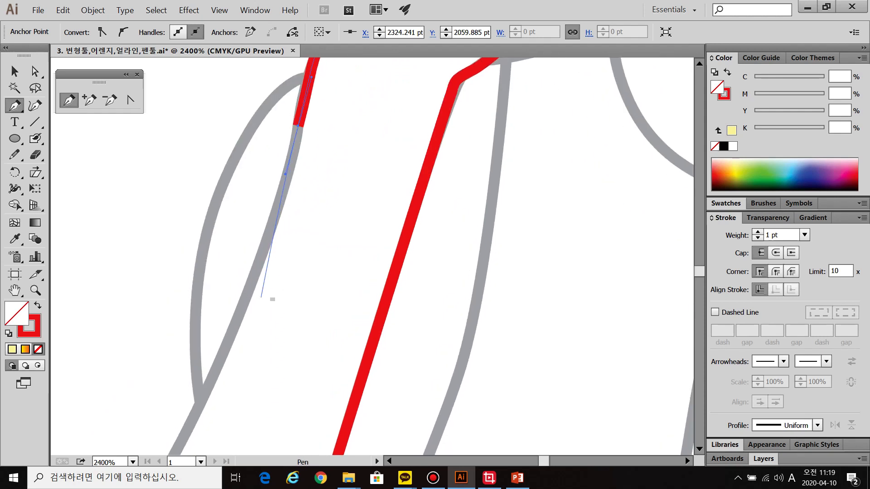
Extend the path along the outward curve of the raised forearm to just above the elbow.
mouse_move(242, 309)
mouse_down()
mouse_move(221, 358)
mouse_move(377, 142)
mouse_up()
scroll(220, 356, down, 2)
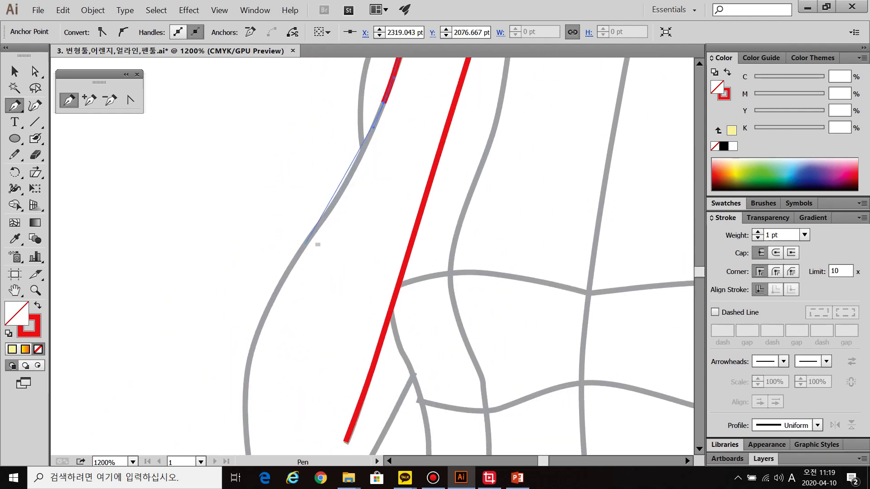
drag(306, 244, 268, 293)
drag(346, 329, 380, 188)
drag(280, 259, 313, 229)
scroll(282, 313, up, 2)
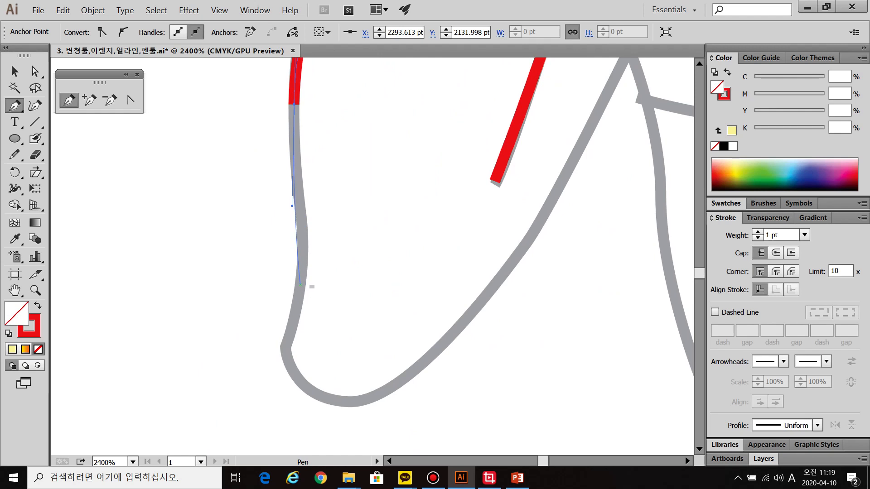
Trace around the elbow and up the underside of the upper arm to the torso line, and deselect the path.
drag(298, 299, 288, 340)
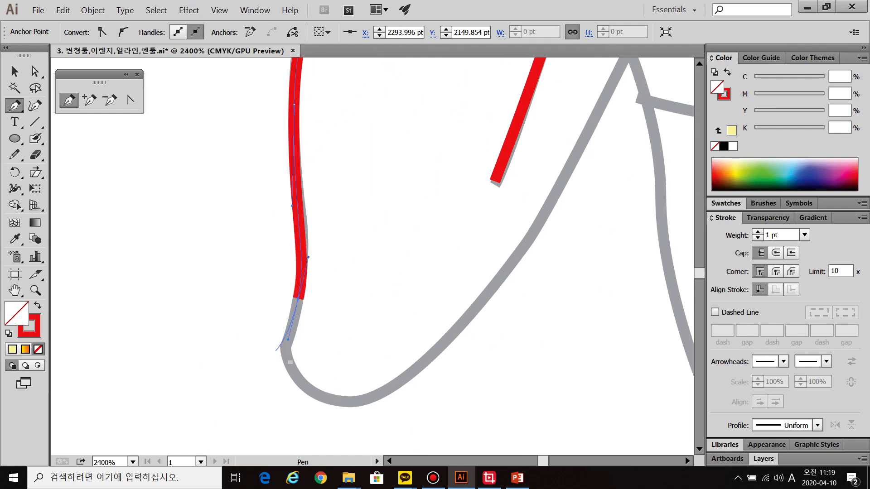
drag(299, 380, 309, 403)
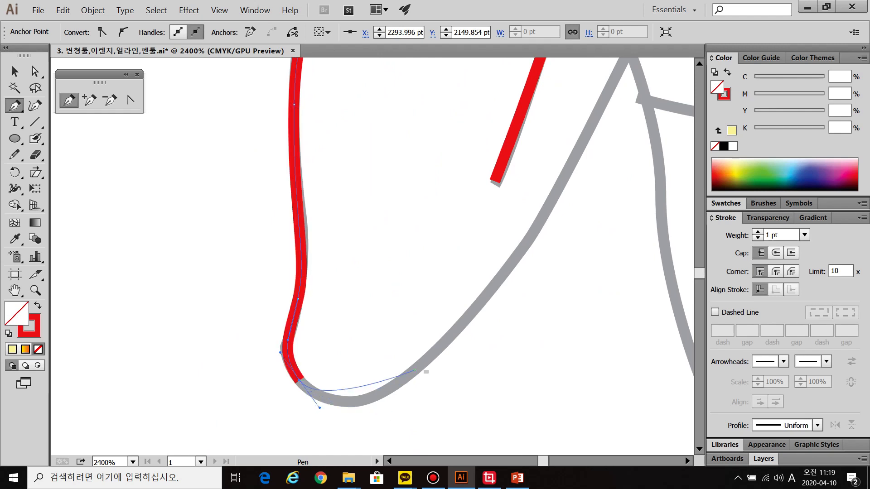
drag(408, 376, 290, 398)
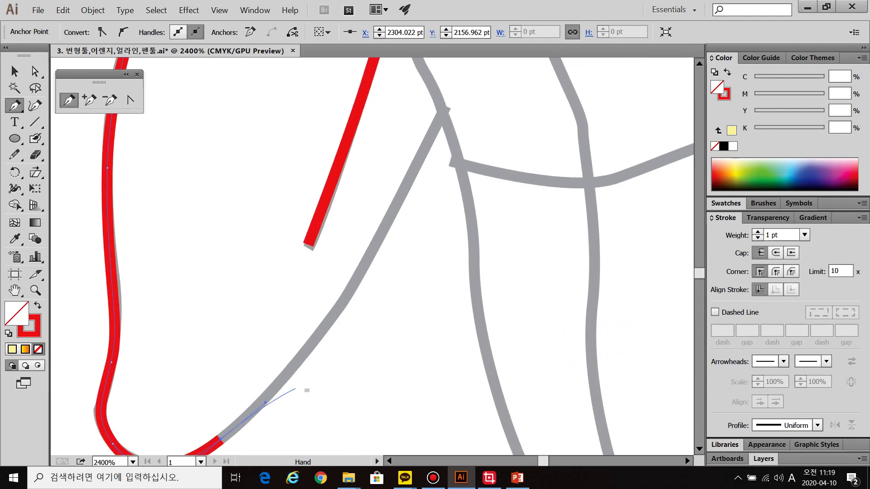
drag(369, 255, 398, 201)
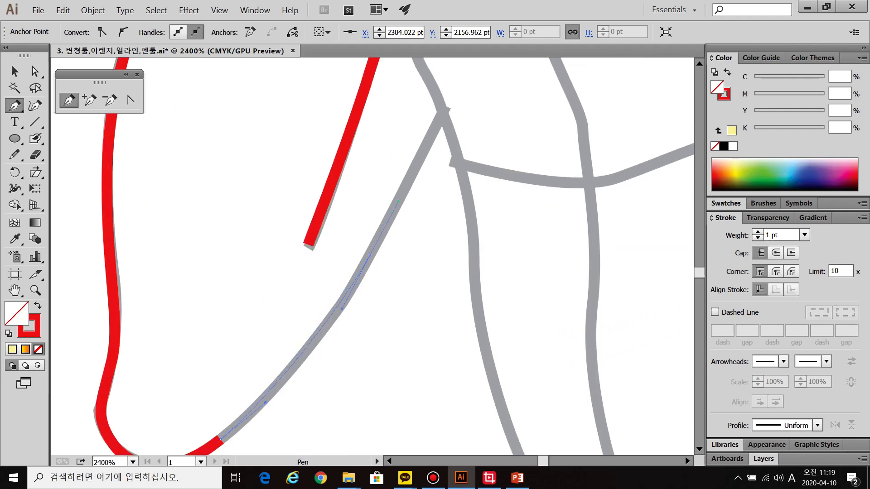
click(445, 107)
ctrl+click(503, 114)
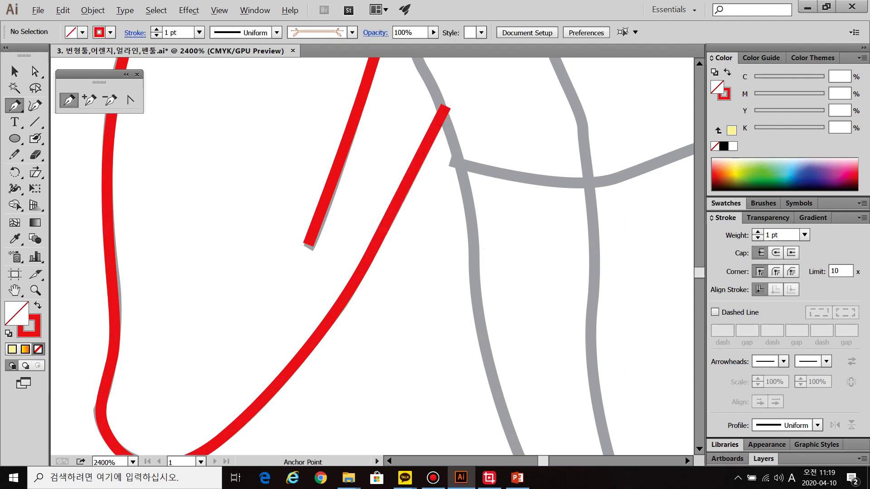
Start a new path at the jawline and trace the free side of the neck and the shoulder line to the rounded shoulder corner.
scroll(479, 155, down, 1)
scroll(476, 198, down, 1)
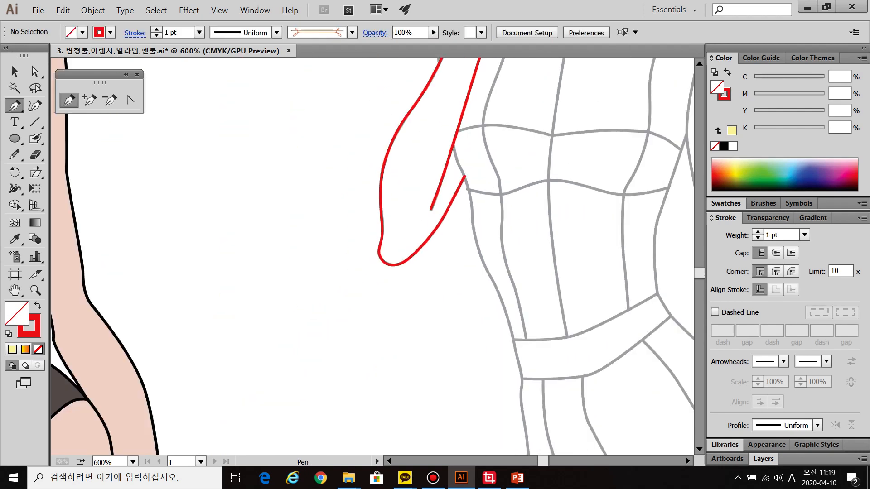
drag(496, 140, 422, 330)
scroll(456, 257, up, 2)
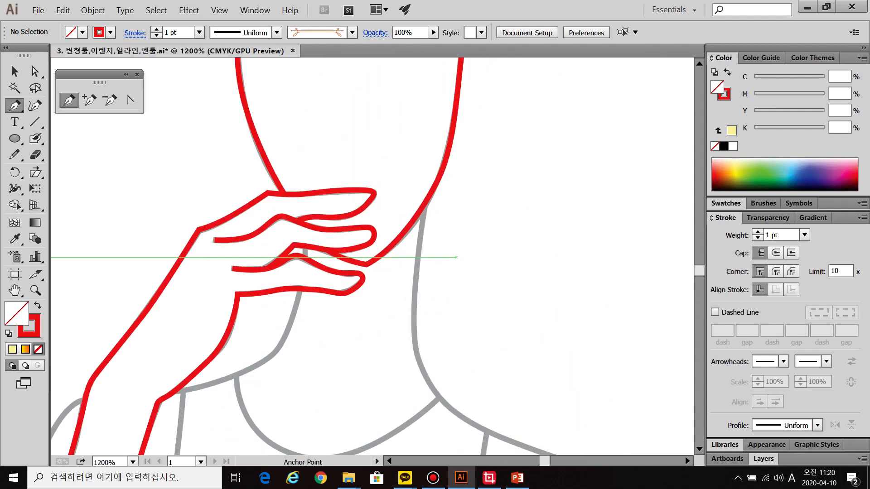
click(411, 177)
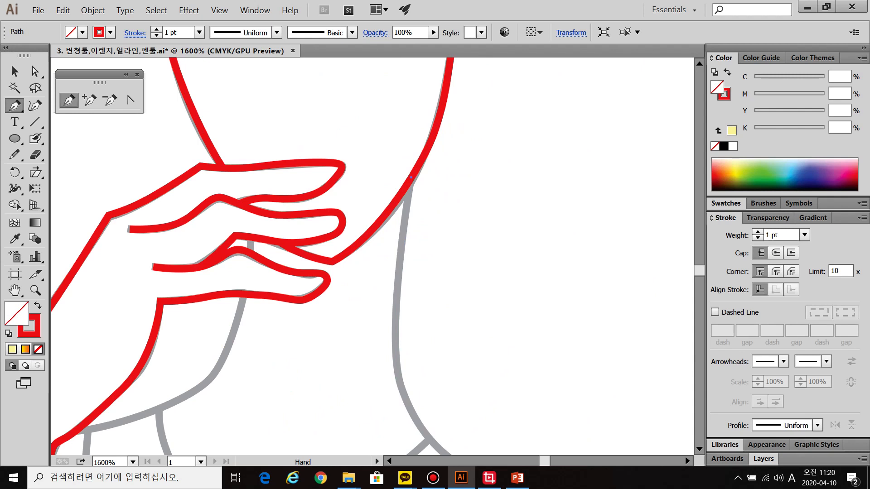
drag(412, 176, 385, 92)
drag(369, 281, 376, 325)
drag(464, 401, 395, 257)
mouse_move(450, 263)
mouse_down()
mouse_move(487, 273)
mouse_move(501, 242)
mouse_move(492, 261)
mouse_up()
scroll(520, 287, up, 1)
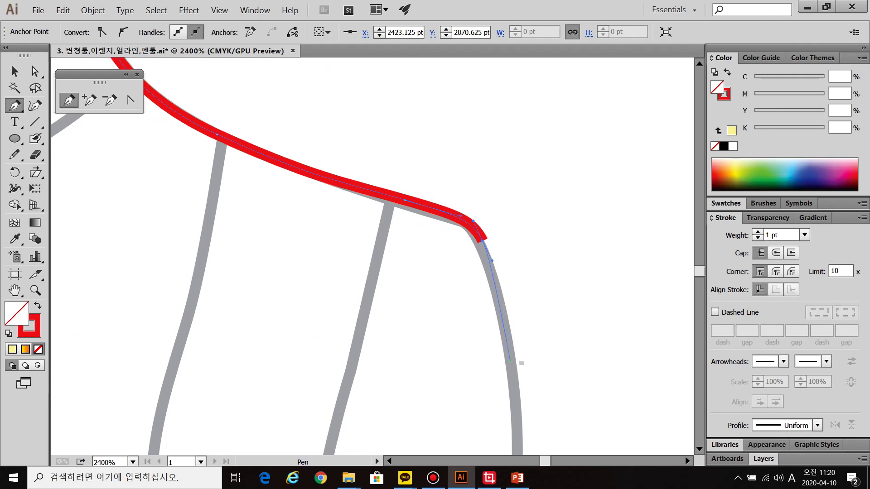
Continue the shoulder path down the outer edge of the hanging arm to just above the elbow bend.
scroll(372, 256, down, 4)
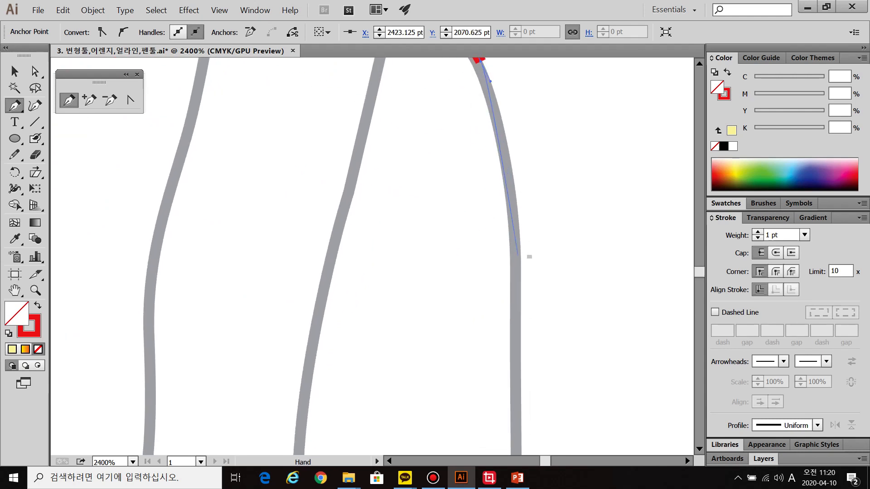
drag(516, 283, 512, 373)
drag(512, 372, 497, 303)
scroll(462, 243, down, 4)
scroll(461, 243, up, 2)
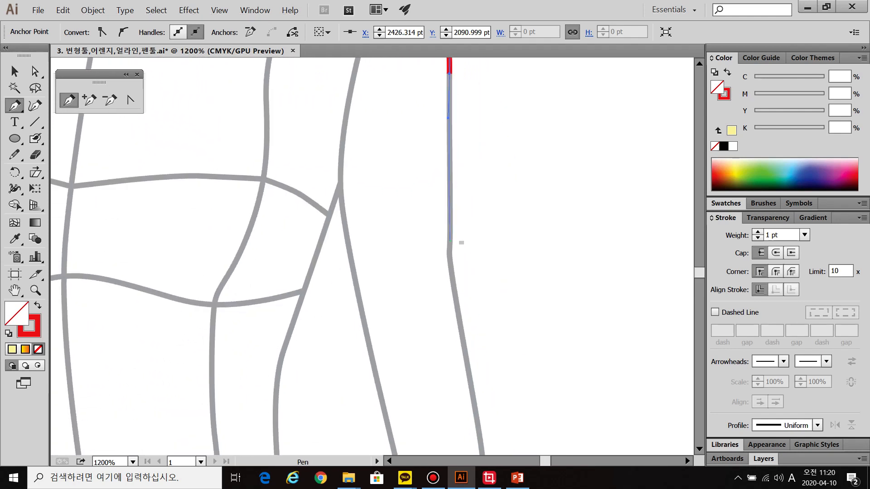
drag(452, 270, 452, 270)
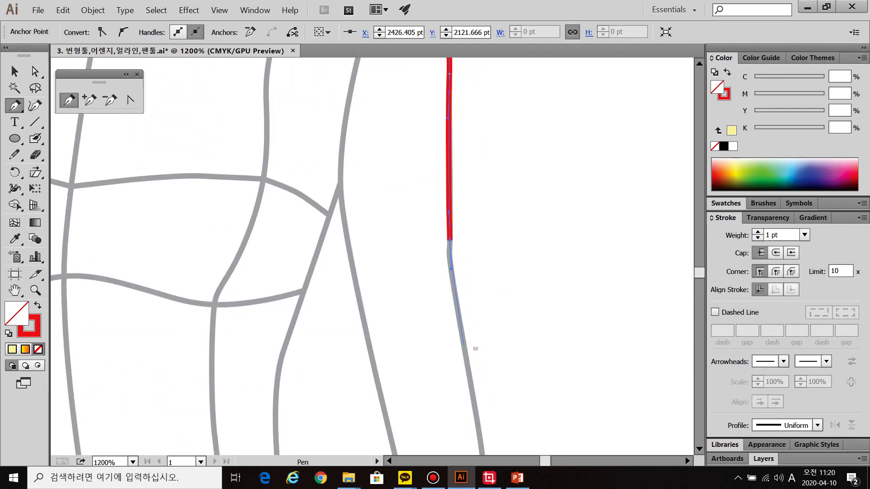
drag(472, 390, 472, 391)
drag(473, 392, 454, 208)
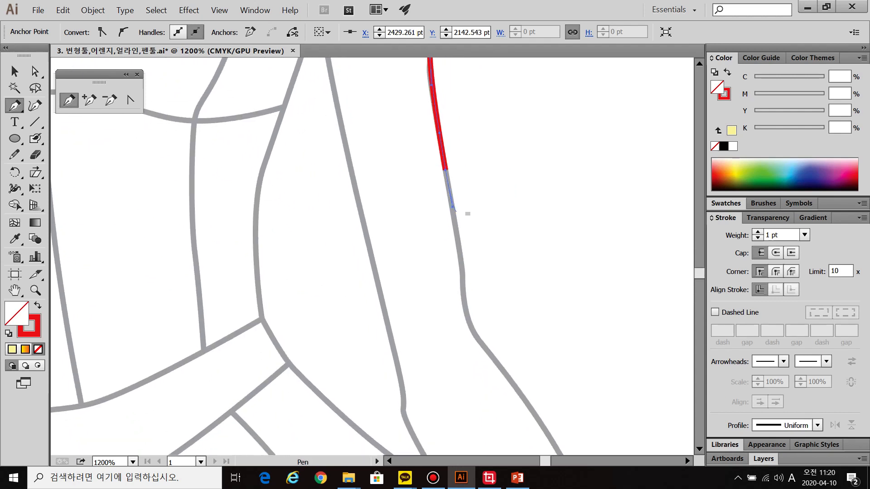
Trace the elbow bend and the outer edge of the hanging forearm down to the wrist.
click(463, 290)
drag(488, 339, 469, 304)
drag(469, 303, 407, 192)
click(476, 292)
drag(510, 346, 499, 234)
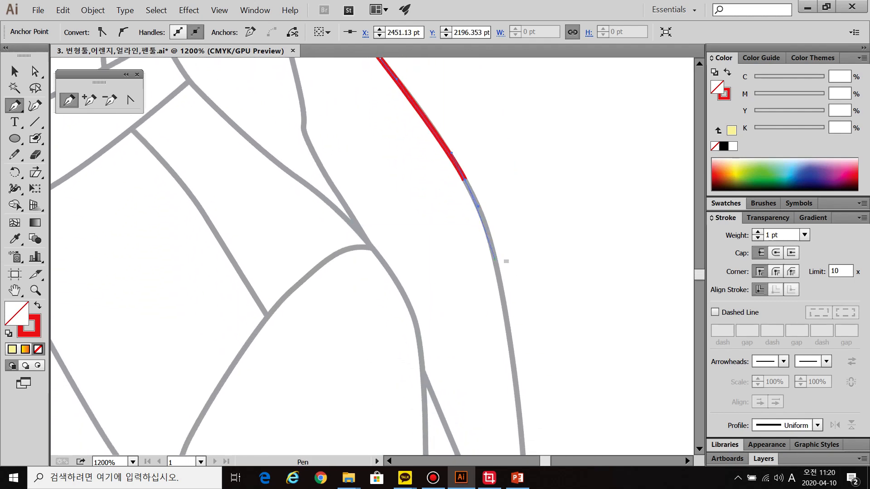
mouse_move(508, 329)
mouse_down()
mouse_move(522, 414)
mouse_move(527, 335)
mouse_move(515, 251)
mouse_up()
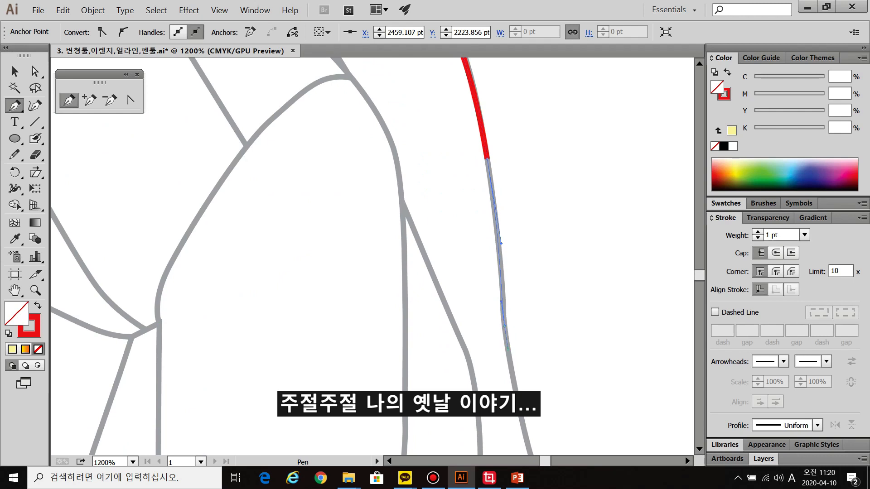
drag(526, 409, 482, 280)
mouse_move(488, 329)
mouse_down()
mouse_move(490, 338)
mouse_move(497, 216)
mouse_up()
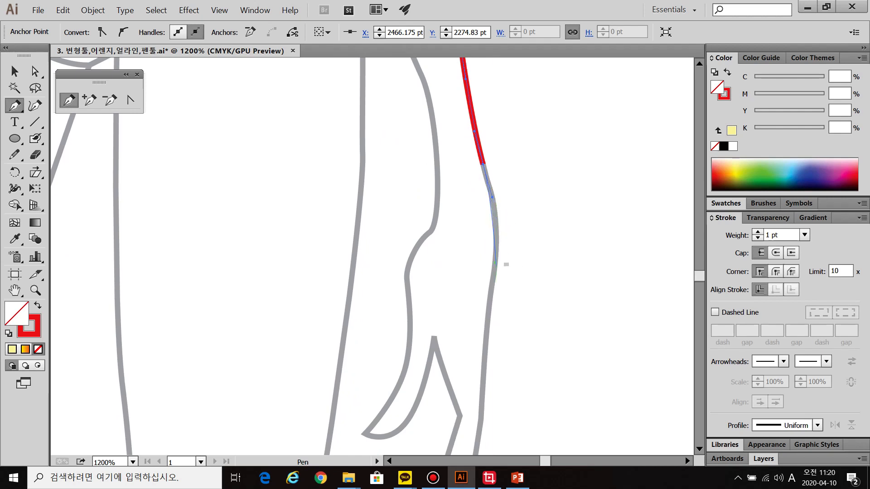
Extend the path over the wrist and down the back of the hanging hand, undoing the last misplaced anchor.
mouse_move(497, 253)
mouse_down()
mouse_move(495, 298)
mouse_move(510, 187)
mouse_up()
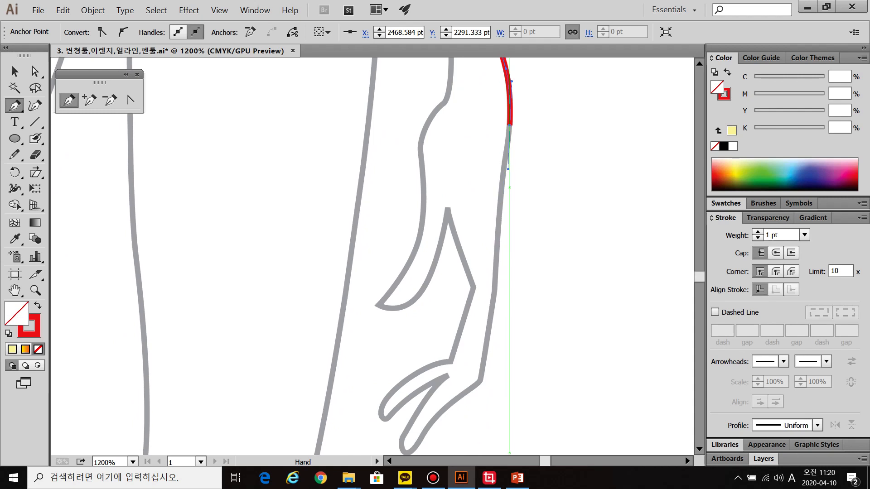
drag(497, 257, 499, 295)
drag(503, 331, 521, 242)
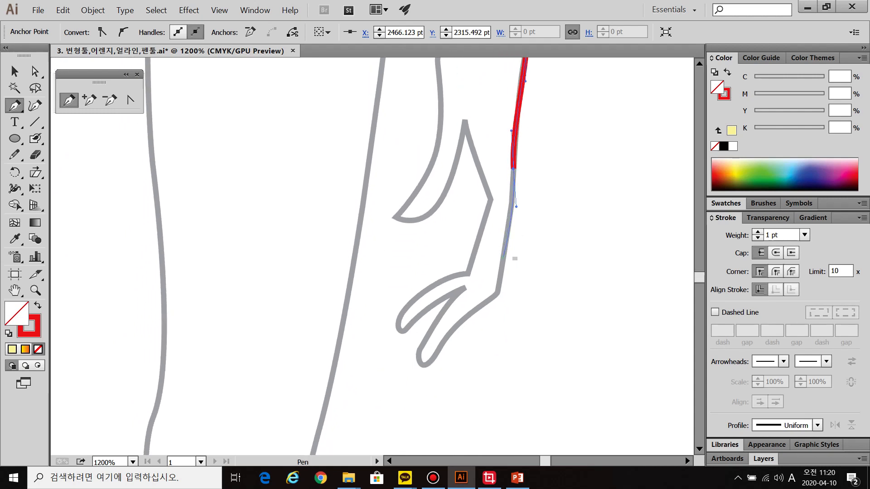
click(502, 266)
key(ctrl+z)
Trace the knuckle bend of the hanging hand and the outer edge of the lower finger to its tip.
scroll(500, 276, up, 3)
mouse_move(511, 290)
mouse_down()
mouse_move(522, 210)
mouse_move(503, 241)
mouse_up()
mouse_move(438, 283)
mouse_down()
mouse_move(432, 289)
mouse_move(474, 206)
mouse_up()
drag(370, 340, 333, 339)
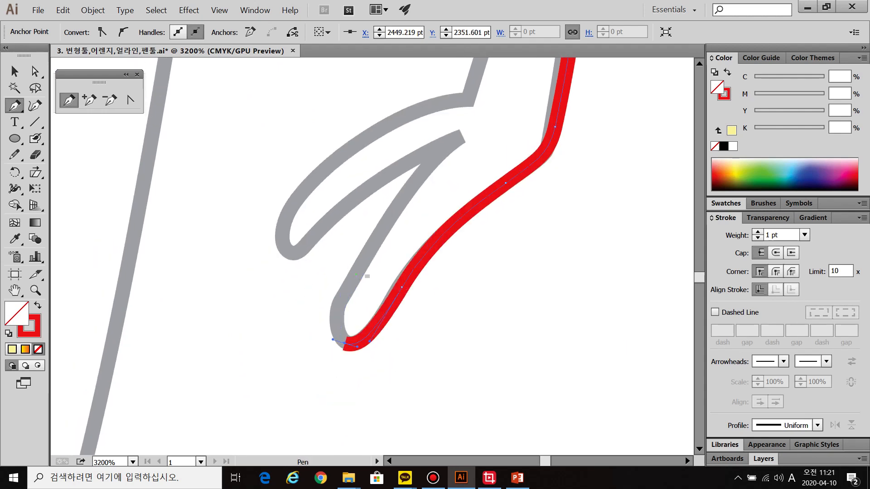
Trace the inner edges between the two fingers, around the upper fingertip and back to the palm corner.
drag(383, 230, 383, 229)
drag(461, 136, 492, 116)
mouse_move(357, 196)
mouse_down()
mouse_move(310, 235)
mouse_move(306, 257)
mouse_up()
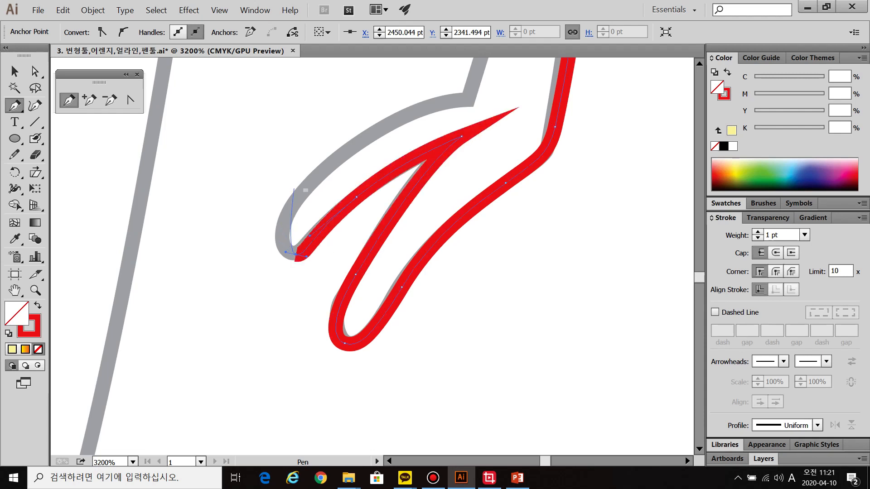
drag(302, 192, 330, 158)
mouse_move(408, 124)
mouse_down()
mouse_move(344, 238)
mouse_move(357, 221)
mouse_move(421, 216)
mouse_up()
Trace the palm edge with straight segments from the finger base through its outer corner to the notch at the thumb.
key(ctrl)
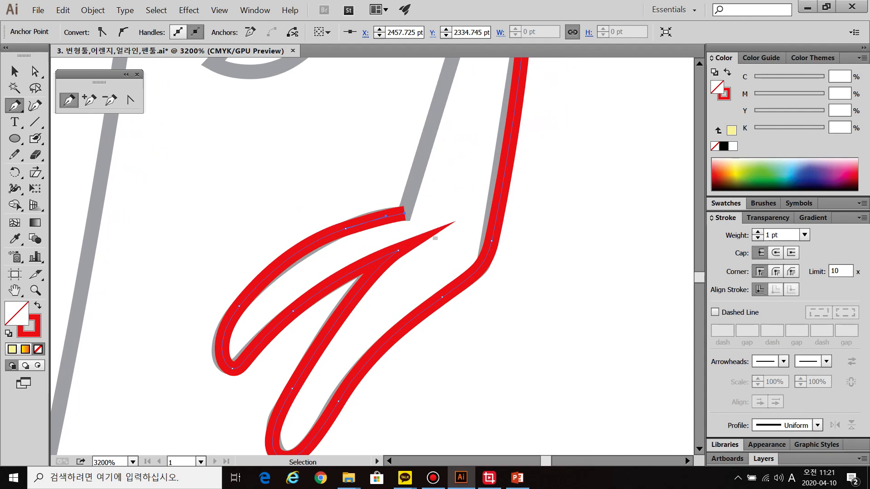
key(ctrl)
key(ctrl+minus)
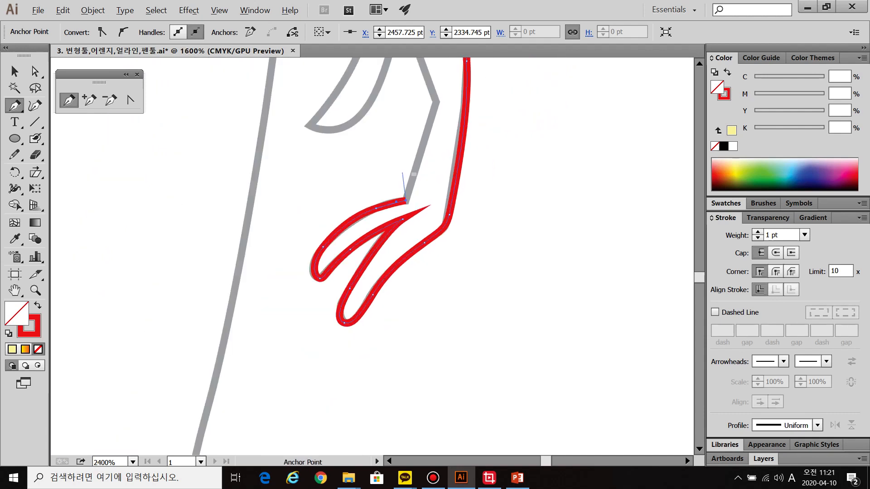
click(403, 259)
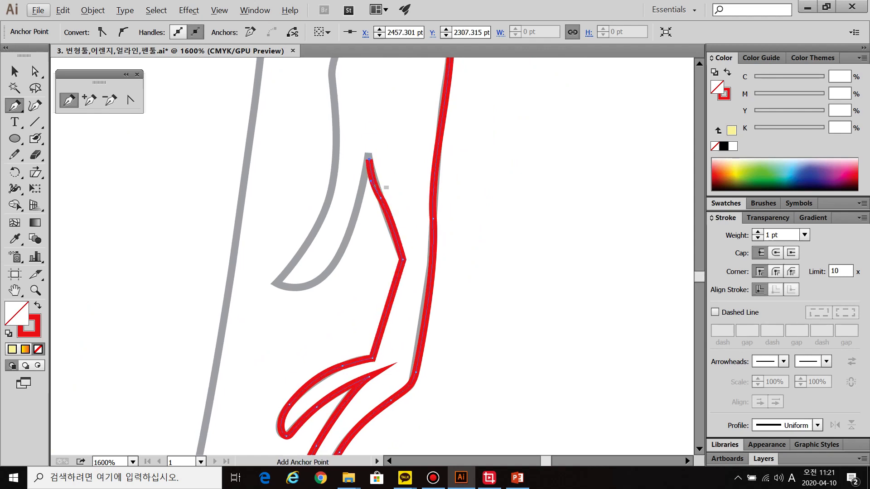
key(alt)
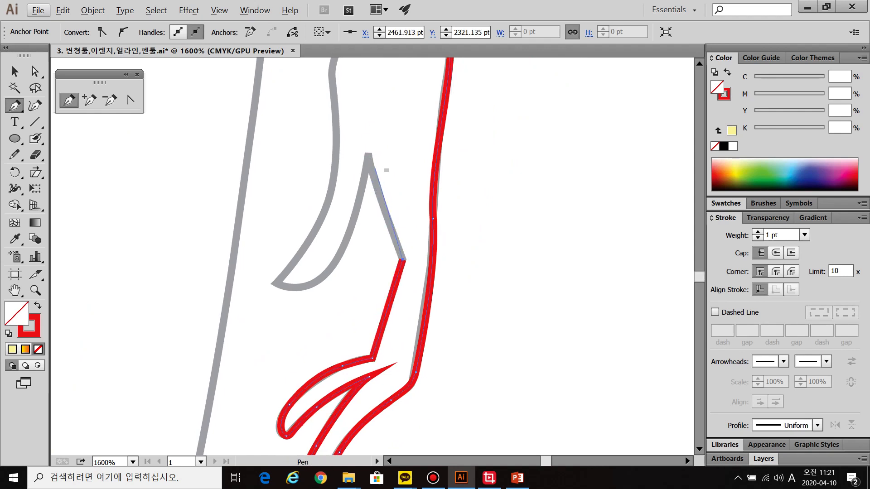
click(369, 154)
Trace the thumb along its inner edge to the pointed tip and back up its outer edge to the wrist.
drag(339, 256, 313, 324)
scroll(317, 295, up, 2)
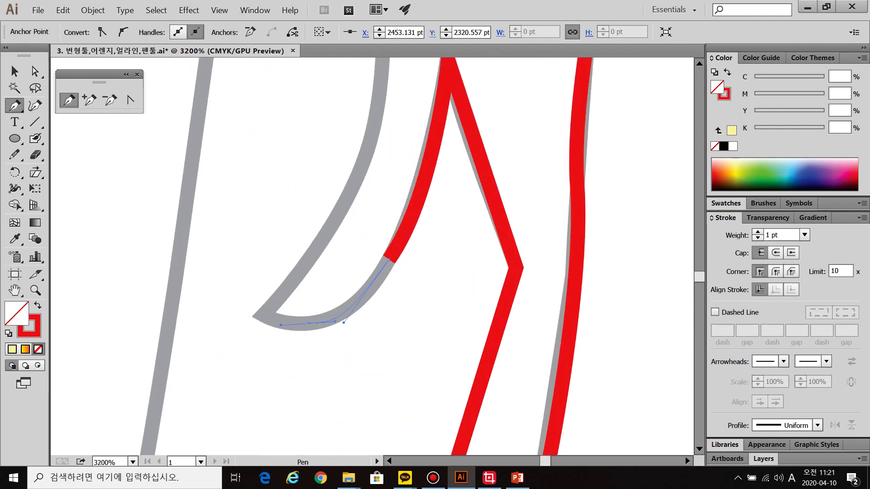
click(313, 322)
click(262, 314)
scroll(262, 315, down, 1)
drag(262, 314, 254, 384)
drag(330, 264, 341, 221)
mouse_move(344, 114)
mouse_down()
mouse_move(322, 252)
mouse_move(317, 219)
mouse_move(330, 303)
mouse_up()
mouse_move(324, 248)
mouse_down()
mouse_move(335, 222)
mouse_move(369, 195)
mouse_move(360, 183)
mouse_move(357, 285)
mouse_up()
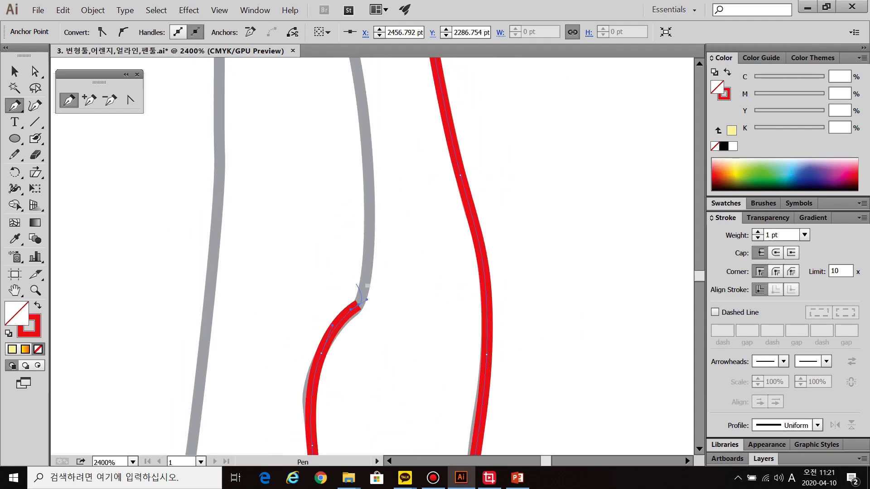
Trace the inner edge of the hanging forearm up to where it meets the body line, and deselect the path.
mouse_move(368, 173)
mouse_down()
mouse_move(363, 145)
mouse_move(383, 321)
mouse_up()
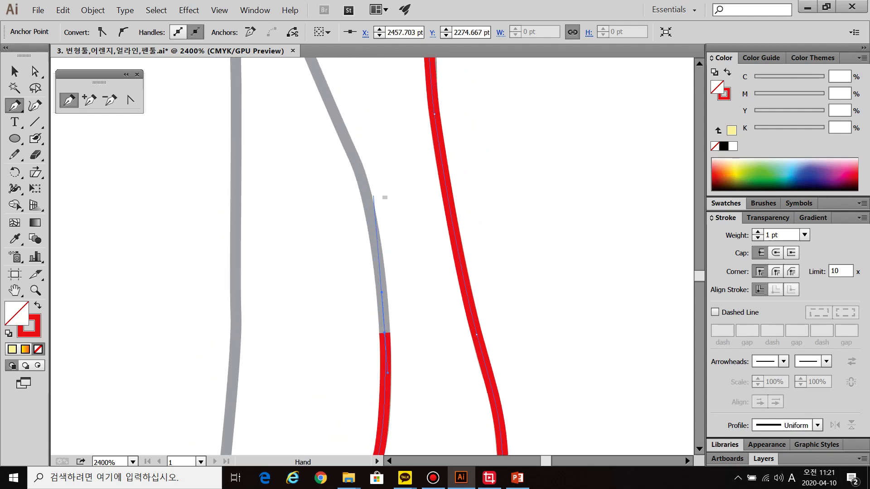
drag(362, 171, 353, 151)
drag(377, 211, 415, 455)
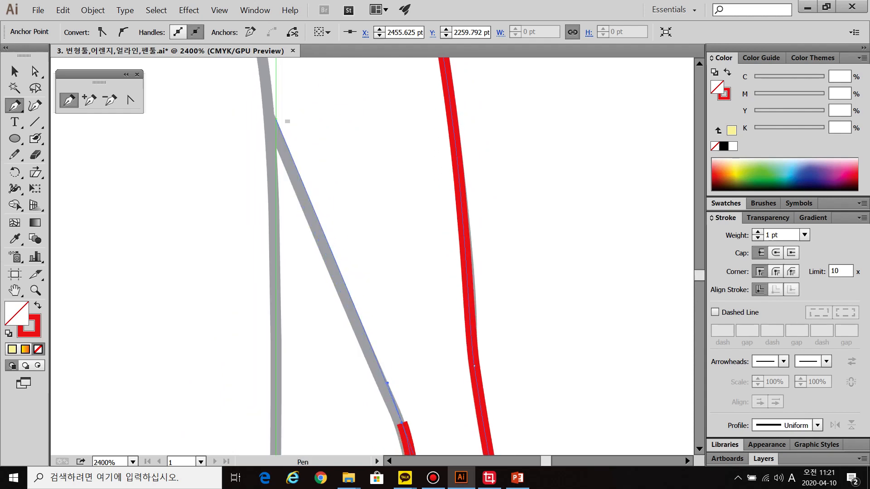
click(268, 114)
ctrl+click(218, 236)
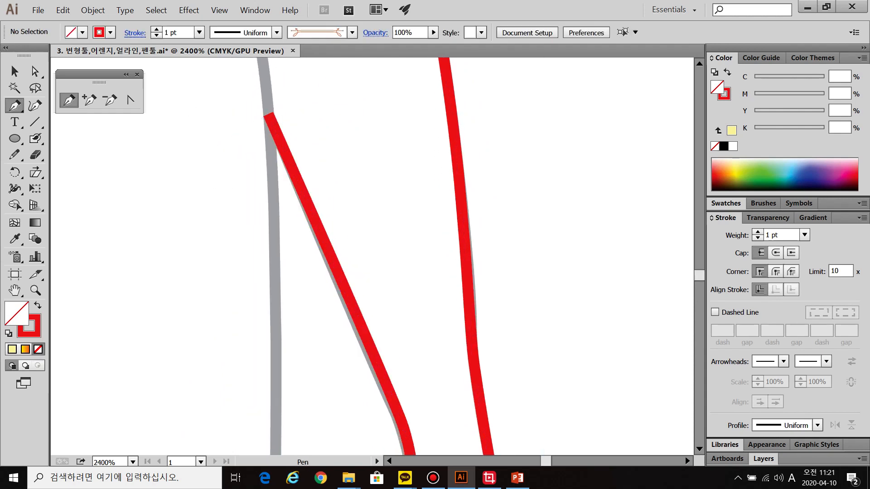
Trace the inner edge of the hanging arm from the shoulder line down to the armpit.
alt+scroll(211, 256, down, 3)
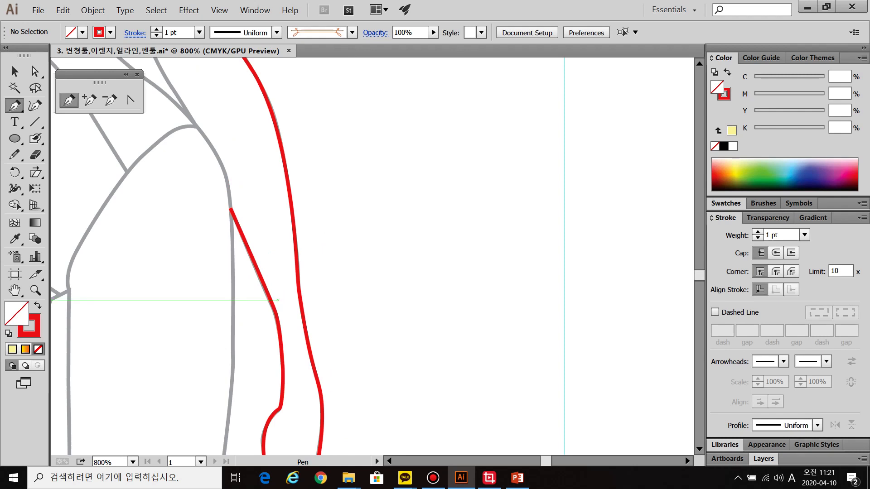
drag(253, 271, 397, 477)
drag(326, 313, 354, 339)
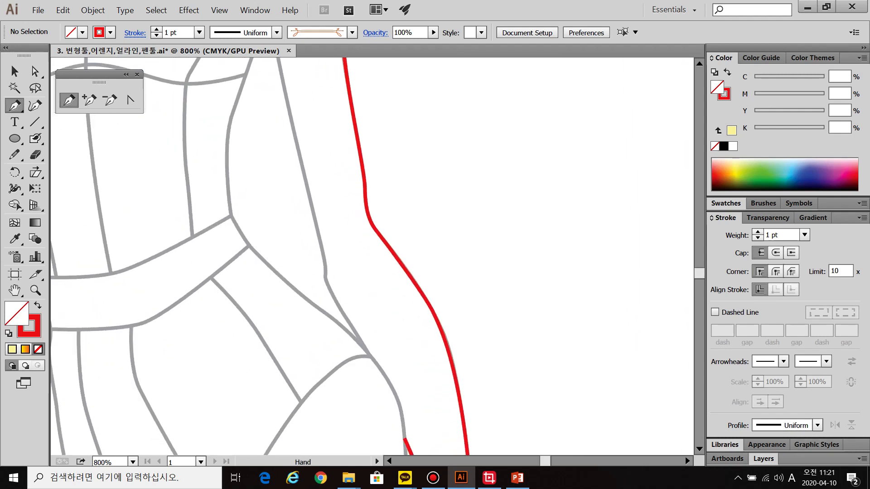
drag(301, 197, 349, 332)
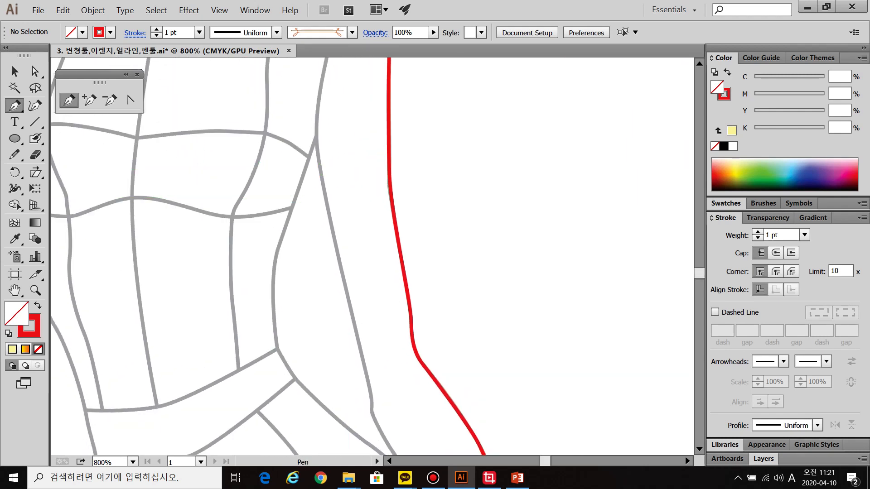
scroll(299, 191, up, 5)
scroll(346, 164, up, 2)
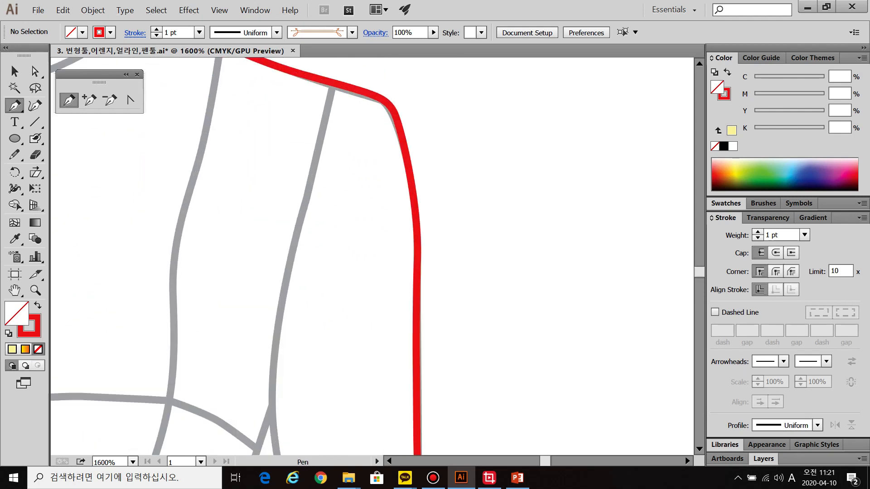
drag(297, 247, 300, 231)
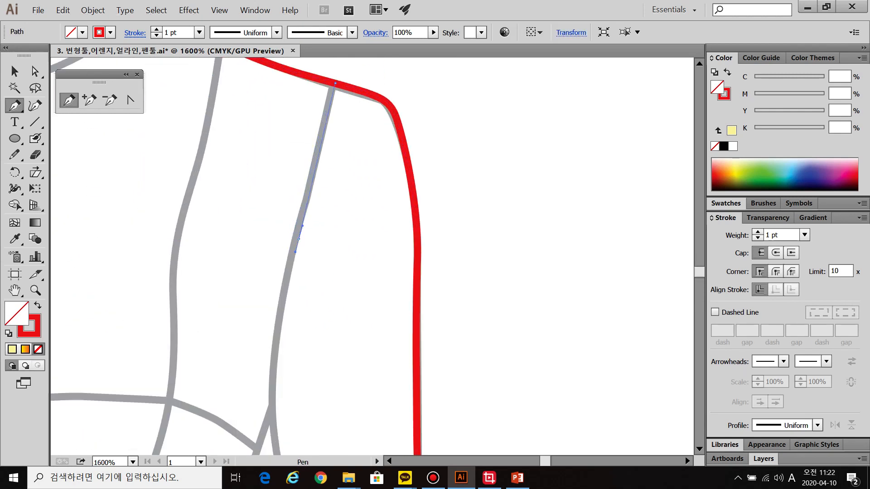
drag(287, 282, 287, 283)
key(ctrl+z)
drag(296, 239, 281, 281)
drag(286, 382, 294, 236)
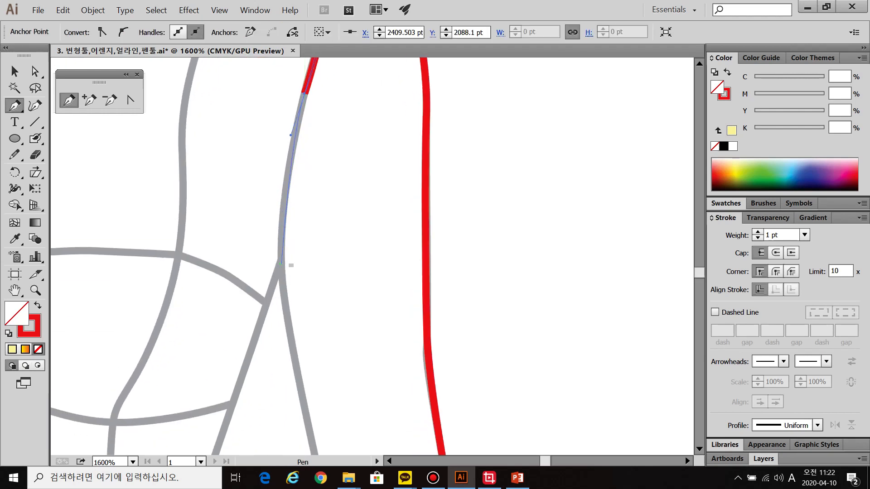
drag(282, 270, 284, 319)
Continue the hanging arm's inner edge from the armpit past the elbow to the hip line, and deselect the path.
drag(326, 428, 315, 194)
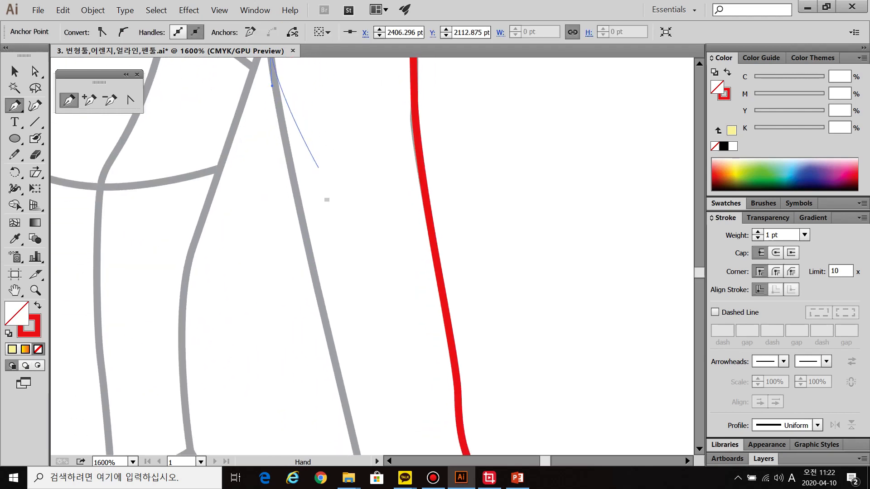
drag(326, 326, 367, 152)
drag(354, 222, 320, 171)
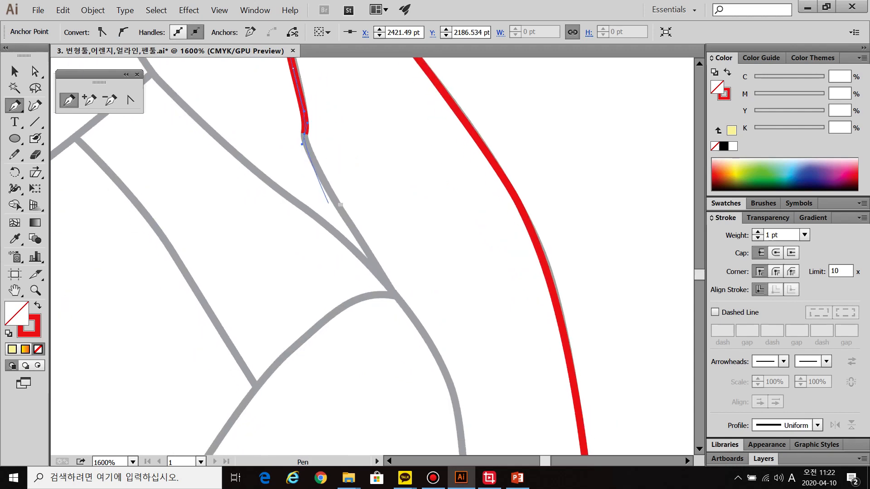
drag(344, 216, 345, 216)
click(389, 288)
ctrl+click(302, 238)
Trace the short piece of neck line visible in the gap between the raised hand's fingers, and deselect it.
scroll(301, 239, down, 3)
drag(290, 247, 464, 345)
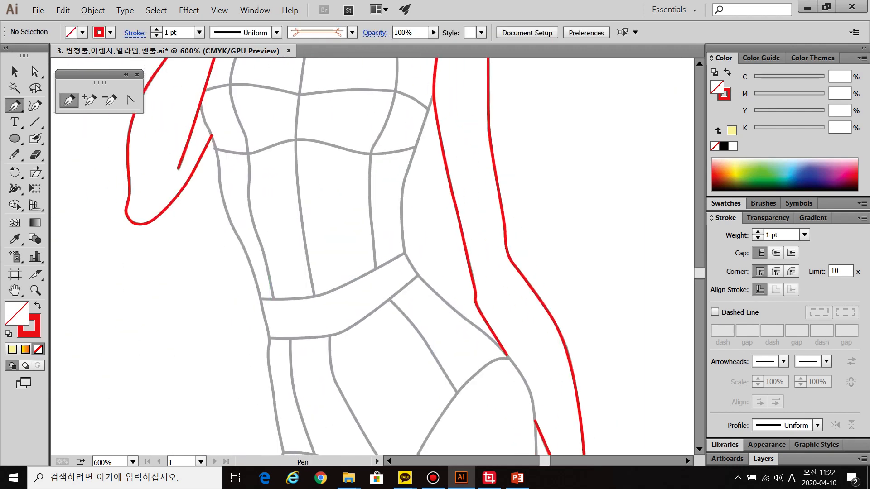
drag(317, 143, 361, 315)
drag(380, 131, 351, 330)
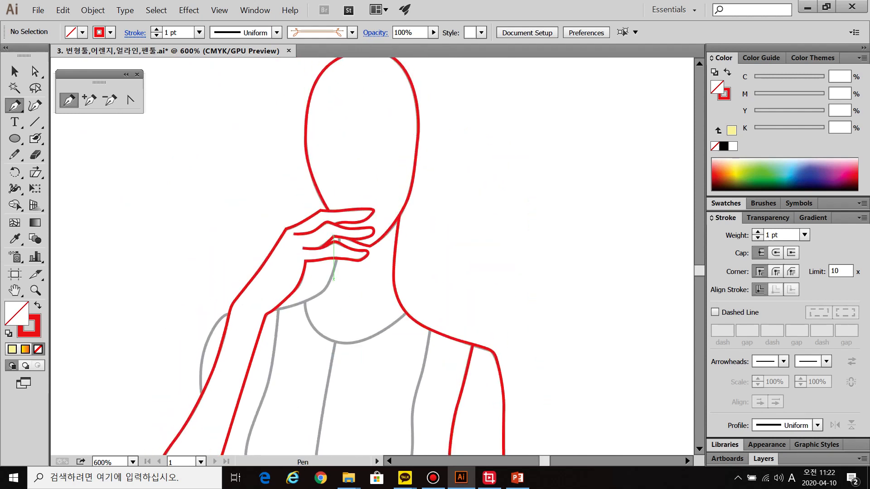
scroll(336, 253, up, 4)
click(352, 189)
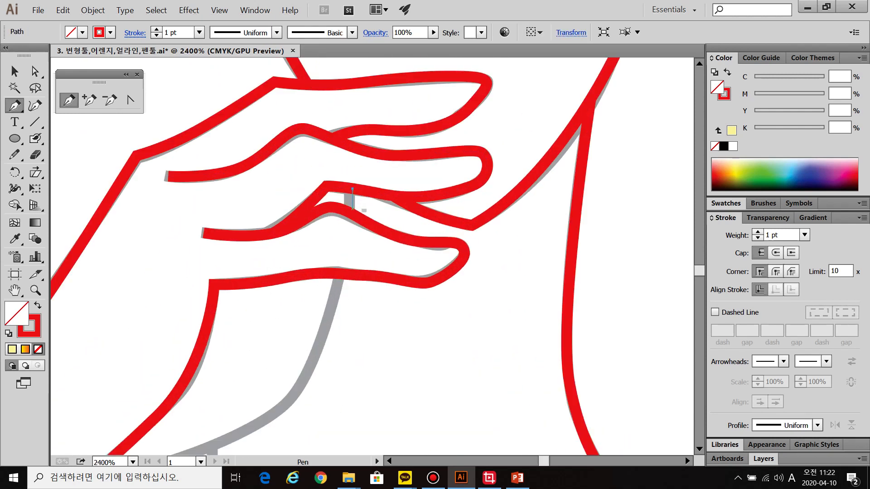
click(353, 208)
key(ctrl+shift+a)
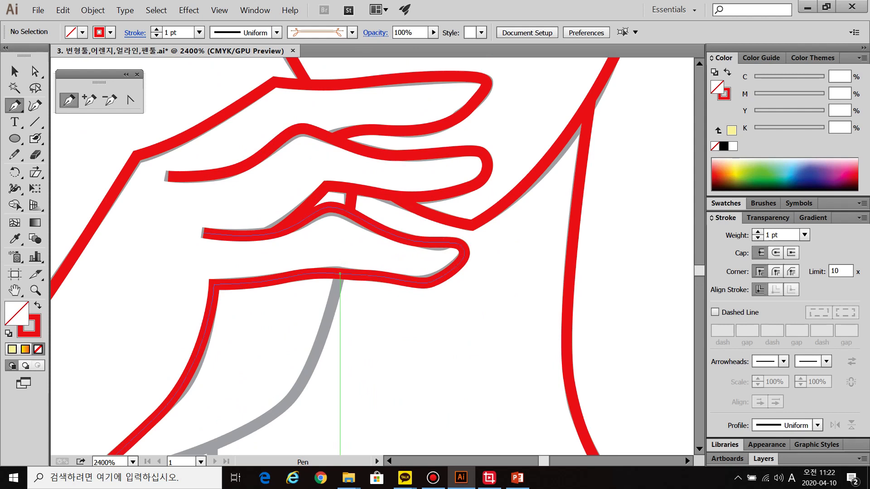
Trace the neck and shoulder curve from beneath the lowest finger down to the raised wrist, and deselect it.
click(342, 274)
drag(310, 368, 397, 216)
drag(285, 269, 457, 198)
click(512, 173)
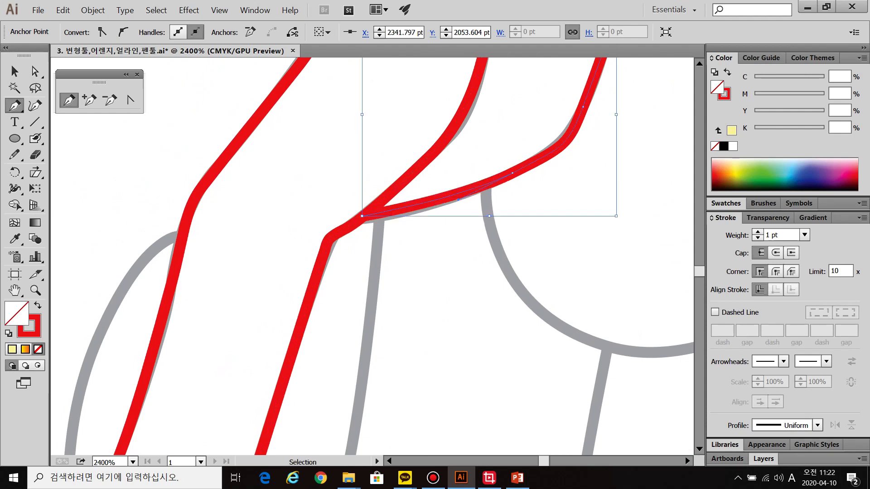
key(ctrl+shift+a)
Trace the shoulder curve bulging outside the raised forearm from its upper junction to its lower one, and deselect it.
key(ctrl+minus)
key(ctrl+minus)
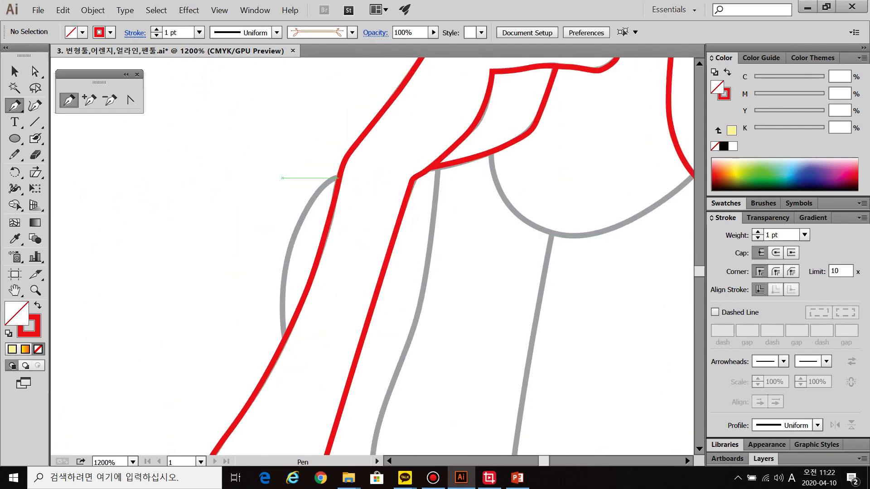
key(ctrl+plus)
key(ctrl+plus)
click(366, 149)
drag(300, 213, 289, 233)
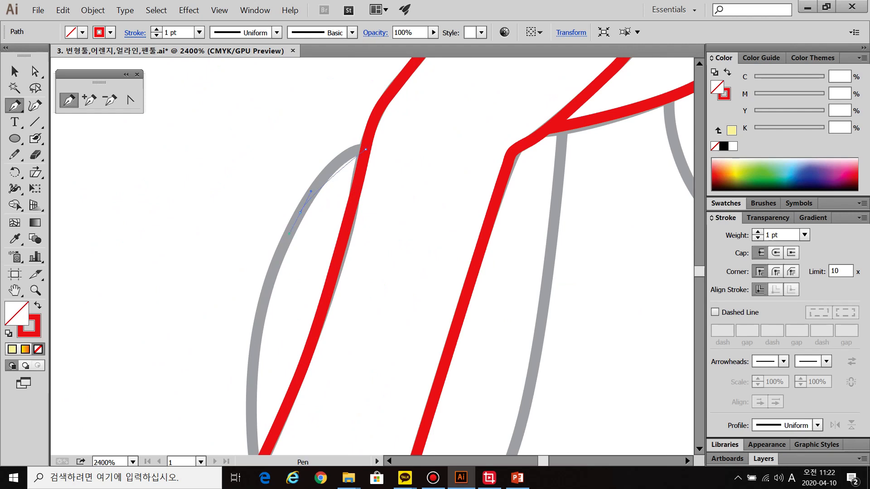
scroll(274, 272, down, 3)
drag(262, 204, 259, 256)
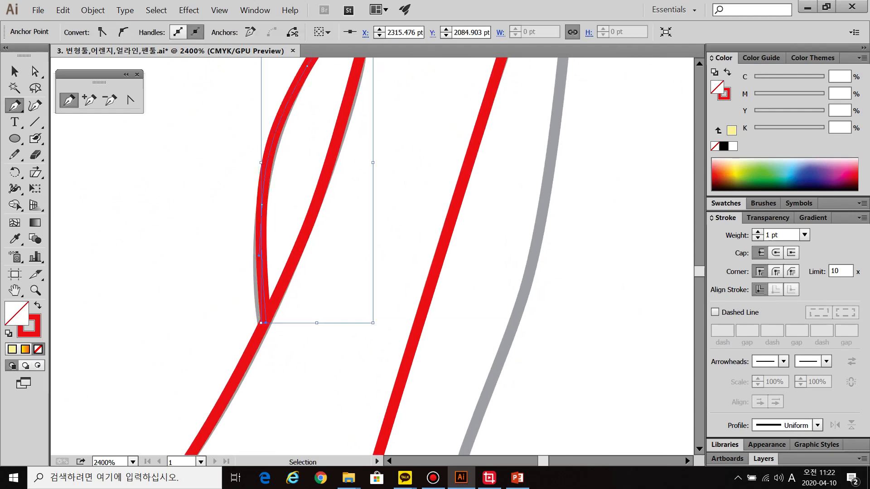
ctrl+click(390, 292)
Trace the bodice seam beside the raised arm from the shoulder line down past the upper bust line.
scroll(390, 292, down, 2)
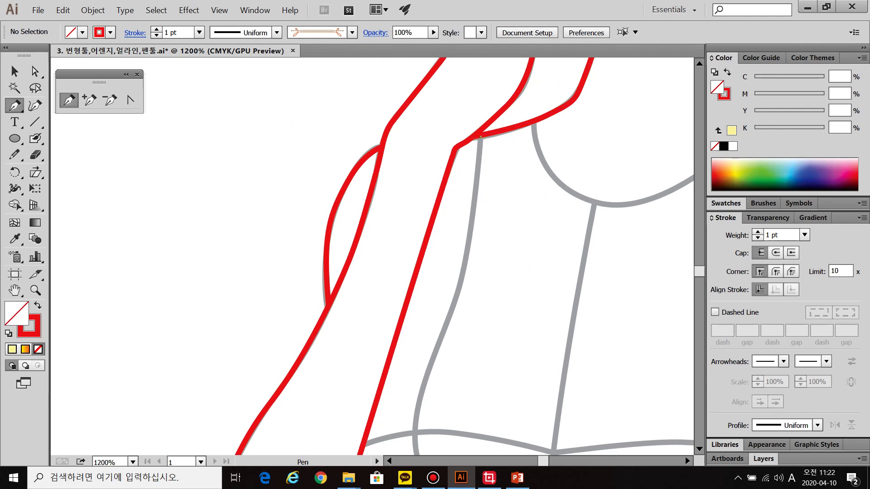
click(480, 136)
drag(460, 289, 446, 326)
key(space)
drag(417, 410, 441, 209)
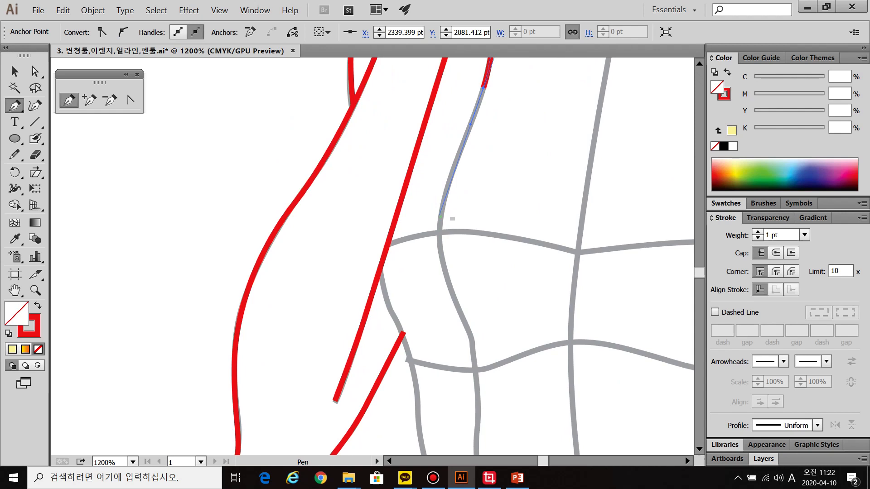
click(438, 252)
key(space)
drag(438, 252, 306, 90)
Continue the bodice seam from the bust down to the waistband's upper edge, and deselect the path.
mouse_move(326, 145)
mouse_down()
mouse_move(337, 169)
mouse_move(323, 138)
mouse_up()
key(space)
drag(336, 180, 336, 251)
key(space)
drag(344, 314, 317, 197)
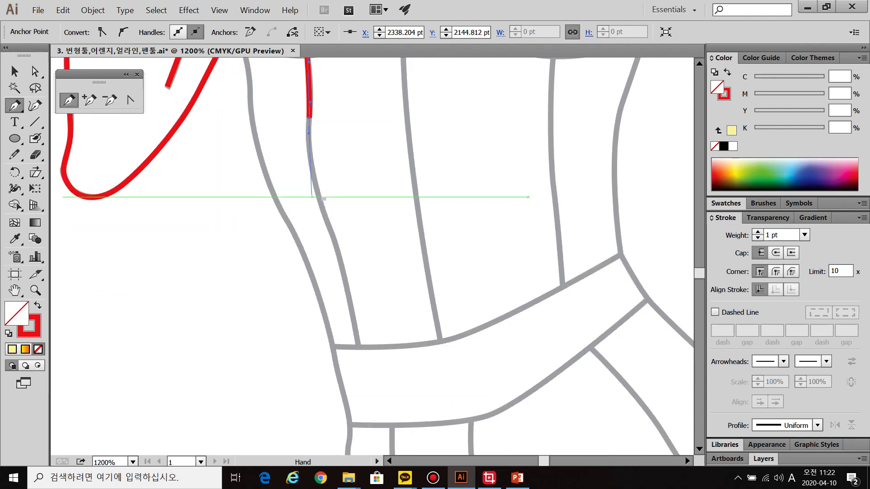
drag(345, 278, 352, 313)
click(358, 350)
ctrl+click(354, 217)
Trace the torso's side edge from the raised forearm down to the under-bust line.
scroll(345, 205, down, 2)
key(space)
drag(297, 93, 365, 141)
scroll(312, 184, up, 4)
key(space)
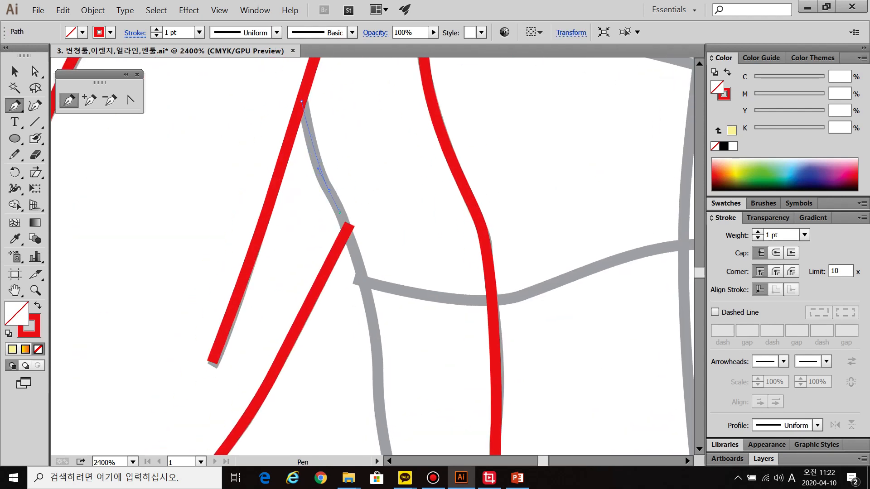
drag(340, 213, 340, 213)
drag(361, 274, 368, 299)
key(space)
drag(368, 299, 352, 136)
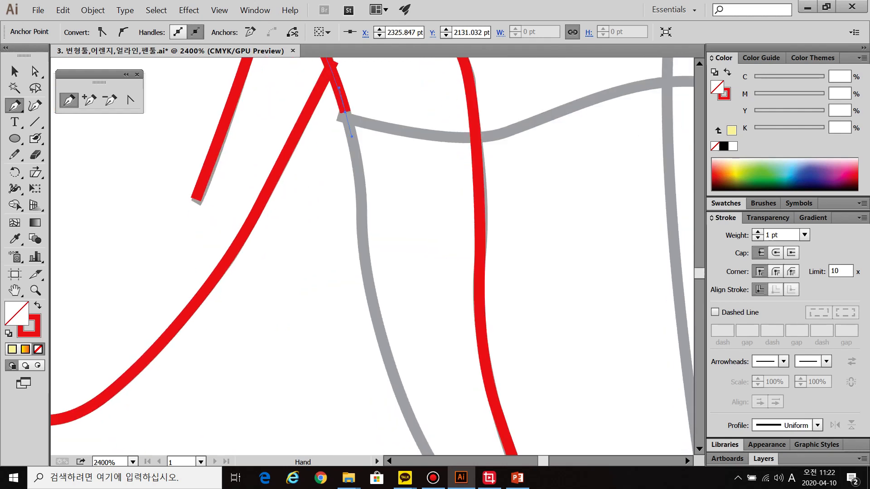
Continue the torso's side edge from the under-bust line through the waist to the waistband's lower edge.
drag(364, 258, 286, 66)
key(space)
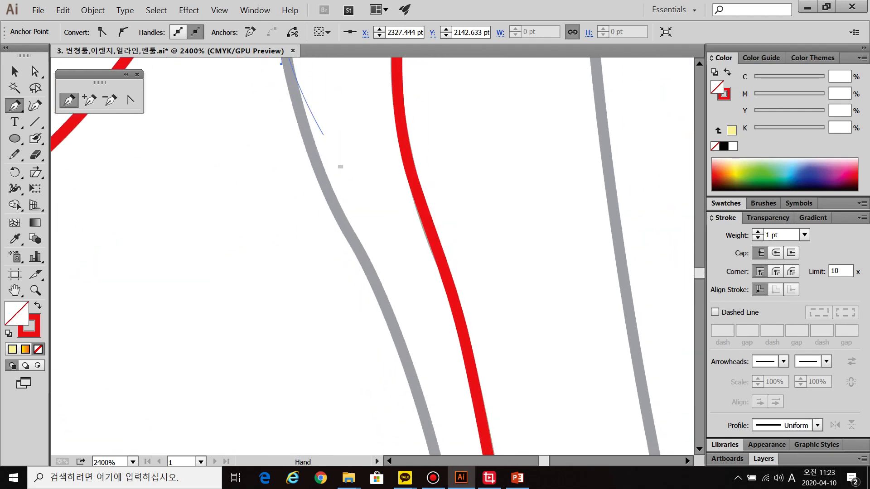
drag(330, 195, 345, 237)
drag(402, 303, 319, 225)
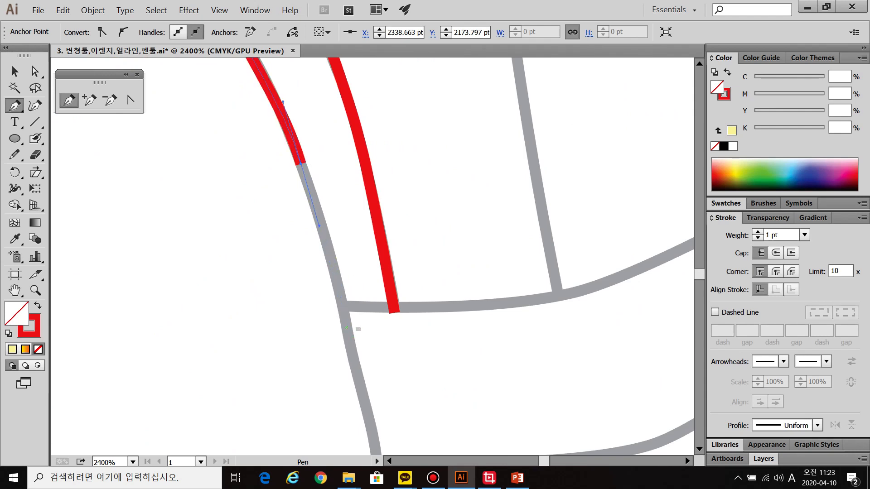
key(space)
drag(363, 397, 323, 138)
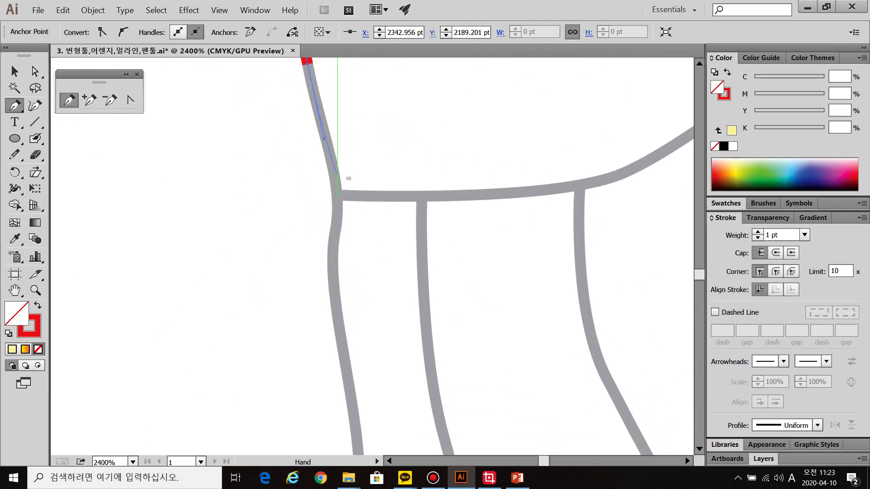
scroll(345, 290, down, 2)
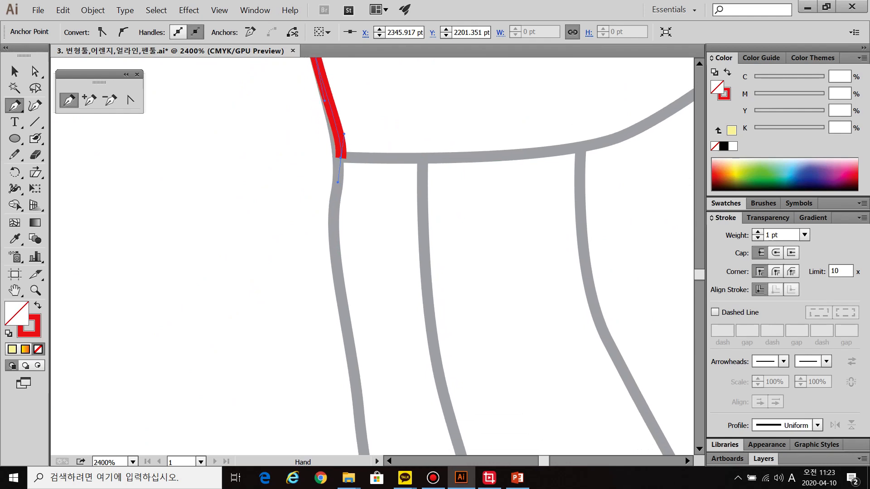
drag(337, 182, 335, 205)
Extend the side path along the hip's outer edge from the waistband down to the top of the leg.
key(space)
drag(354, 247, 334, 116)
drag(323, 176, 334, 224)
key(space)
drag(343, 315, 391, 117)
scroll(330, 297, down, 3)
key(space)
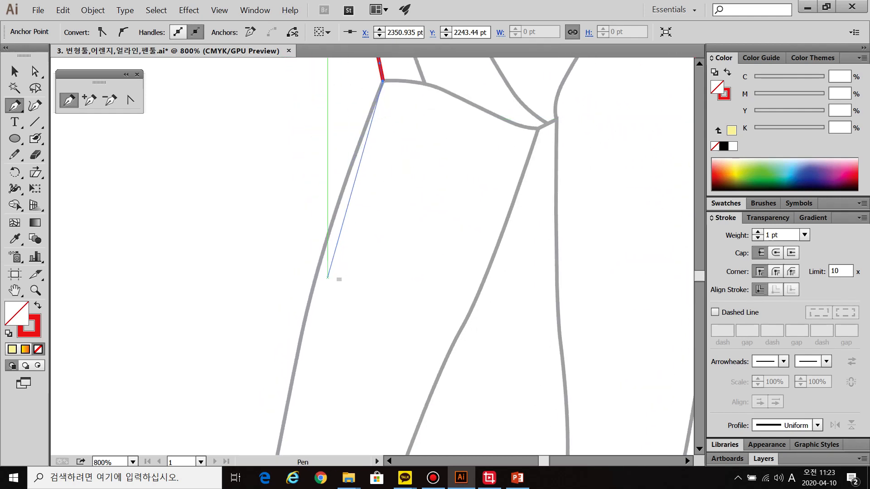
Trace the outer edge of the thigh from the leg opening down to the knee.
drag(311, 291, 298, 357)
key(space)
drag(299, 357, 360, 107)
click(319, 291)
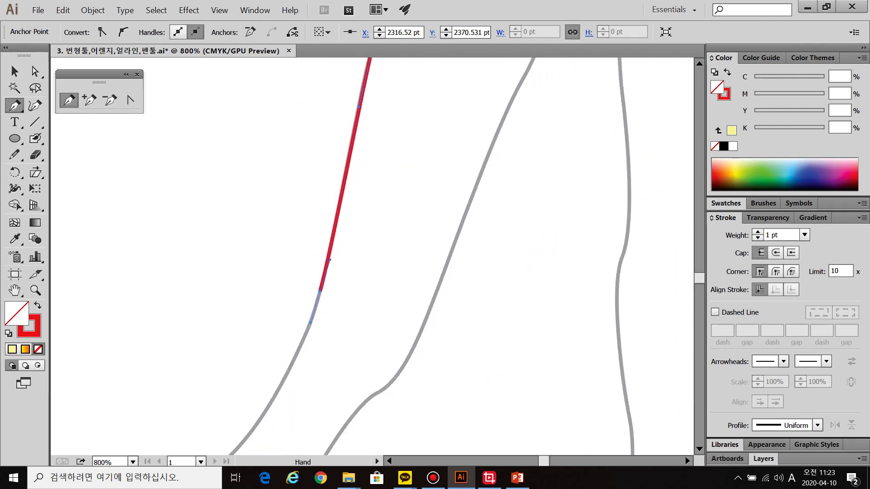
key(space)
drag(320, 291, 377, 85)
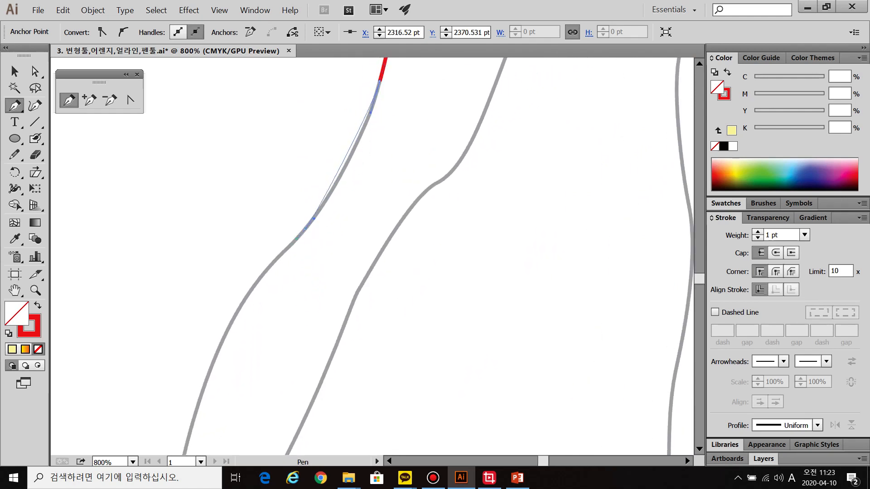
drag(275, 264, 275, 264)
key(space)
drag(275, 265, 378, 119)
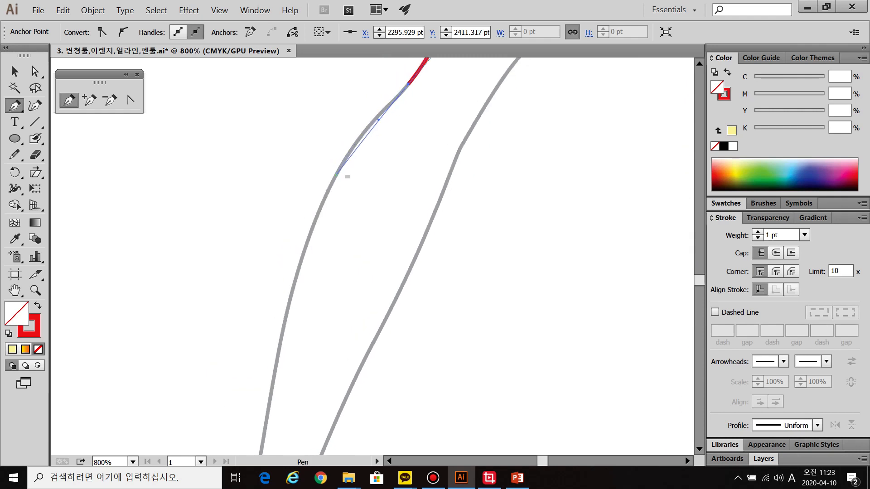
drag(312, 227, 312, 227)
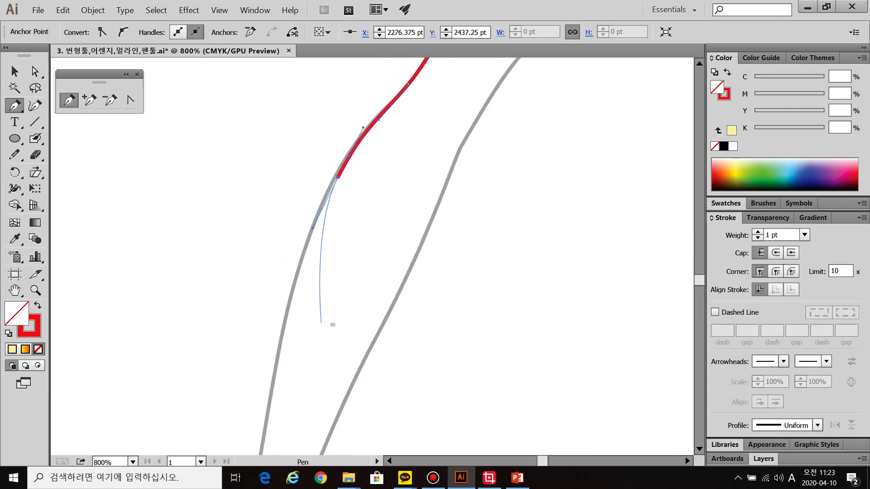
key(space)
drag(321, 323, 364, 206)
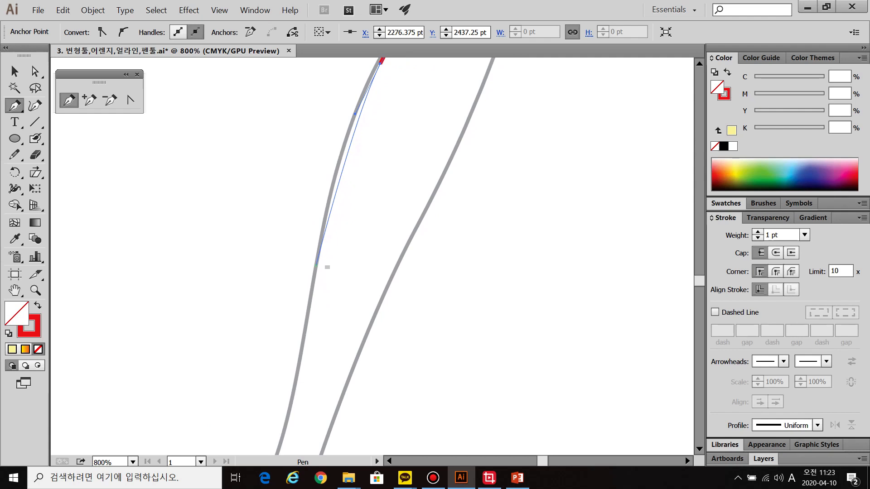
drag(358, 150, 335, 308)
key(ctrl+z)
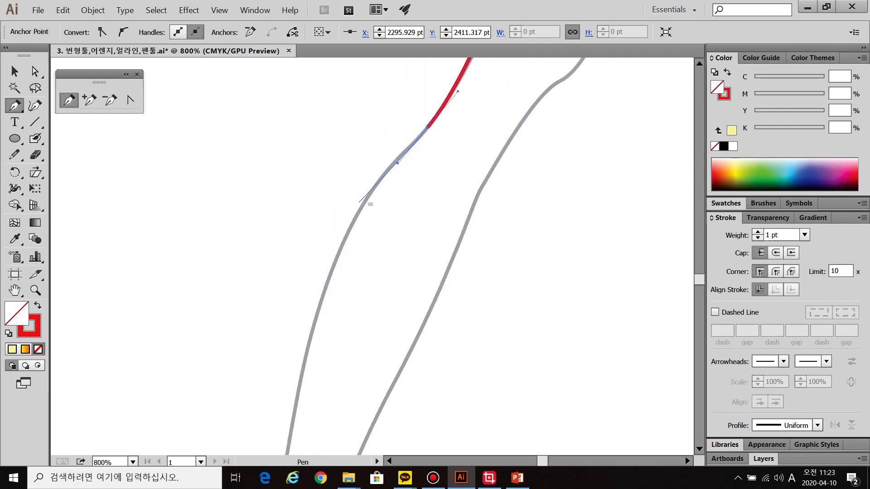
Continue the path along the first leg's outer edge from the knee down the calf to just above the ankle.
mouse_move(346, 237)
mouse_down()
mouse_move(317, 300)
mouse_move(347, 156)
mouse_up()
key(space)
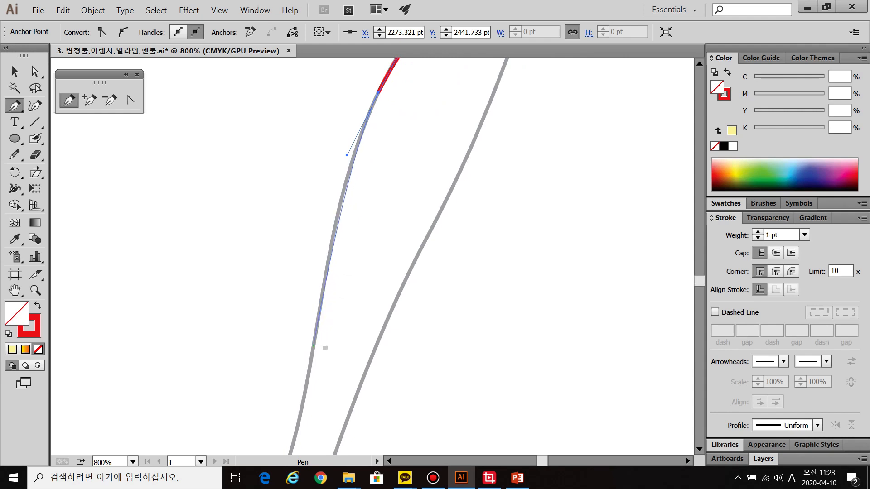
click(311, 347)
key(space)
drag(312, 354, 368, 152)
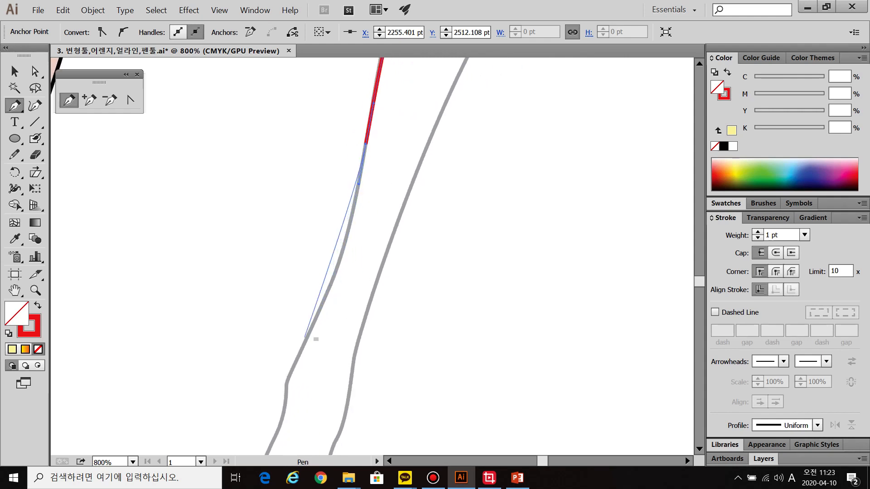
click(331, 287)
key(space)
drag(321, 346, 352, 233)
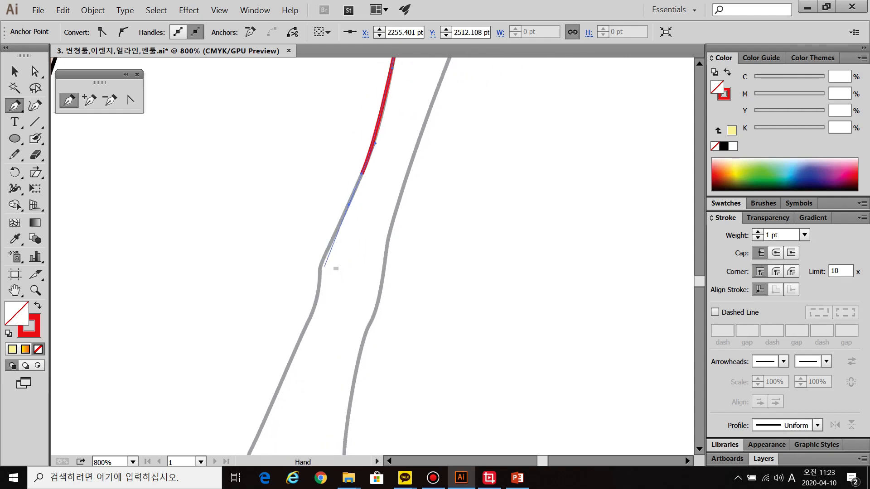
Trace the first leg's outer ankle curve and the foot's outer edge down to its widest point.
key(ctrl+equal)
key(space)
drag(314, 327, 348, 220)
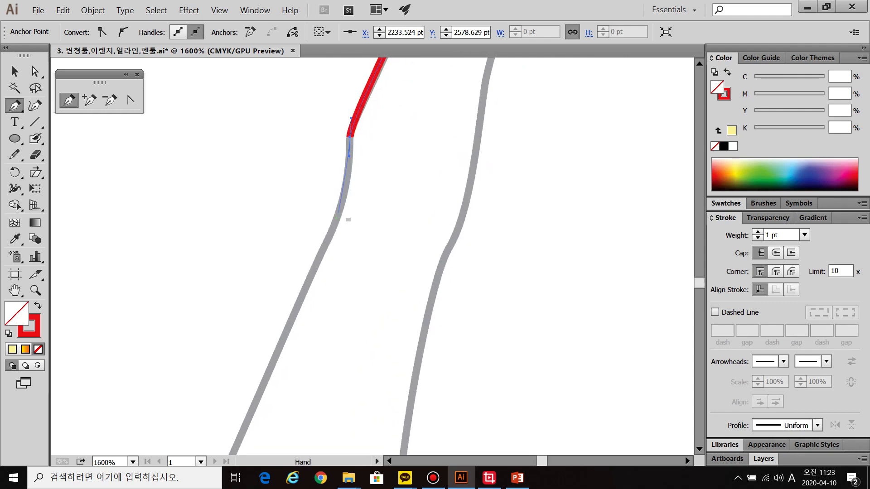
key(space)
drag(265, 317, 347, 213)
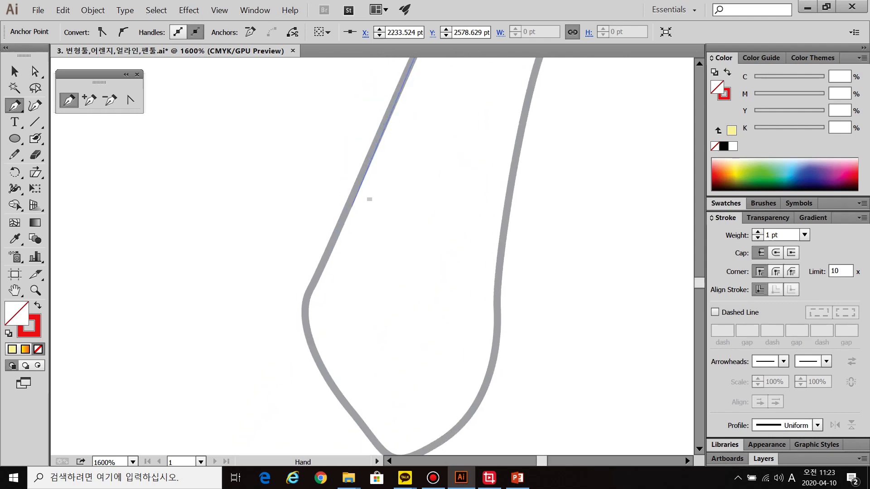
mouse_move(306, 316)
mouse_down()
mouse_move(307, 354)
mouse_move(236, 233)
mouse_up()
key(space)
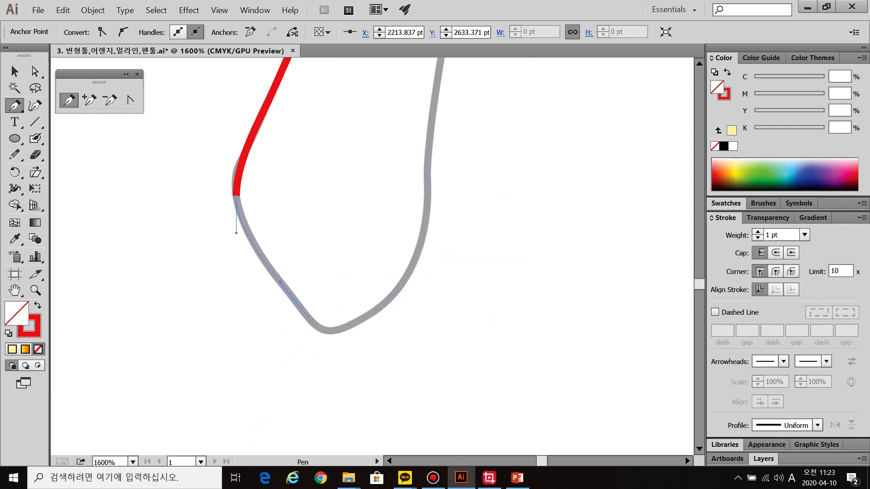
Trace around the tip of the first foot and up its inner edge to just above the ankle.
drag(312, 322, 313, 323)
mouse_move(368, 315)
mouse_down()
mouse_move(409, 284)
mouse_move(316, 392)
mouse_up()
key(space)
drag(336, 288, 341, 217)
key(space)
drag(341, 217, 241, 317)
drag(266, 179, 273, 131)
key(space)
drag(274, 132, 225, 346)
drag(261, 249, 267, 186)
key(space)
drag(267, 187, 224, 363)
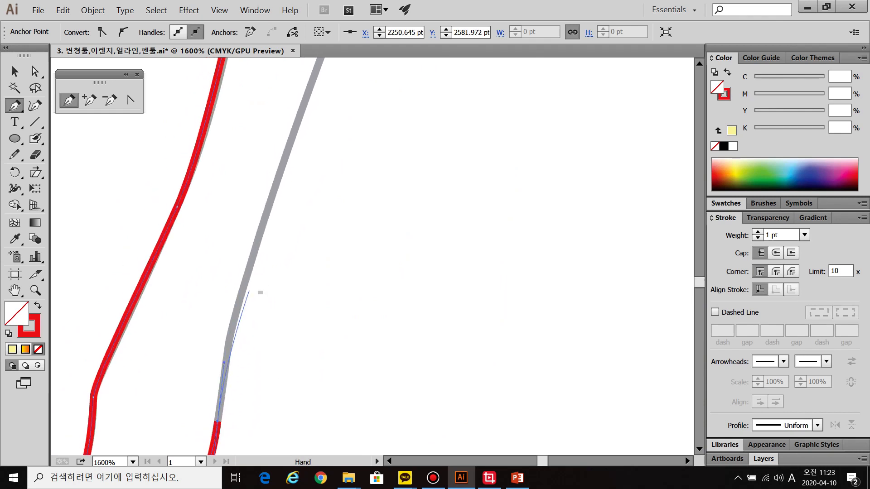
Trace the first leg's inner calf edge from the ankle up to just below the knee.
drag(268, 208, 268, 208)
key(space)
drag(268, 196, 209, 437)
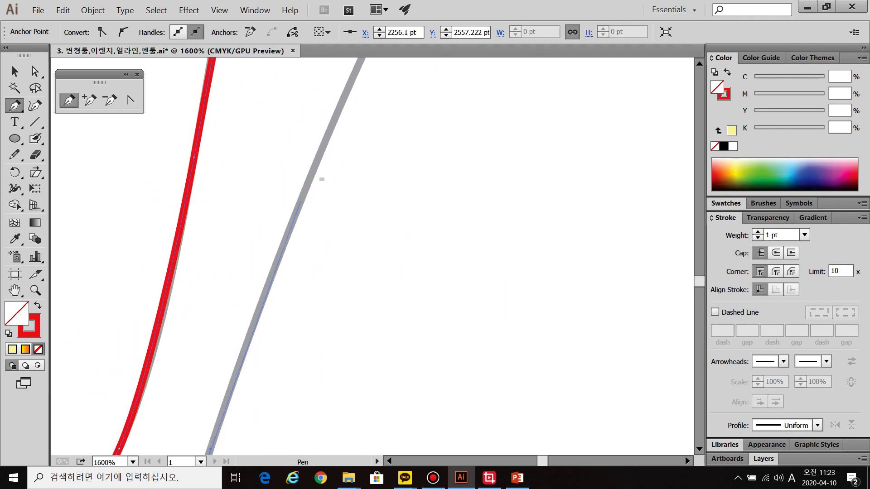
drag(331, 127, 252, 443)
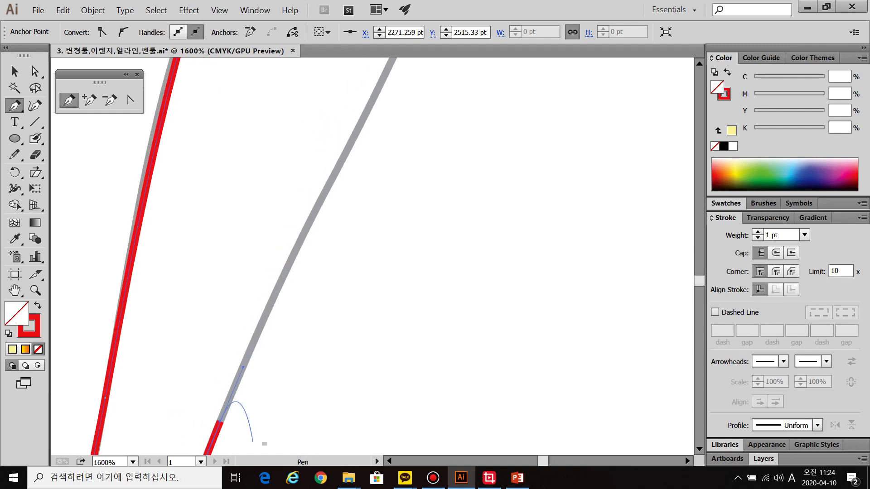
drag(352, 135, 373, 98)
scroll(359, 175, down, 2)
key(space)
drag(360, 174, 245, 369)
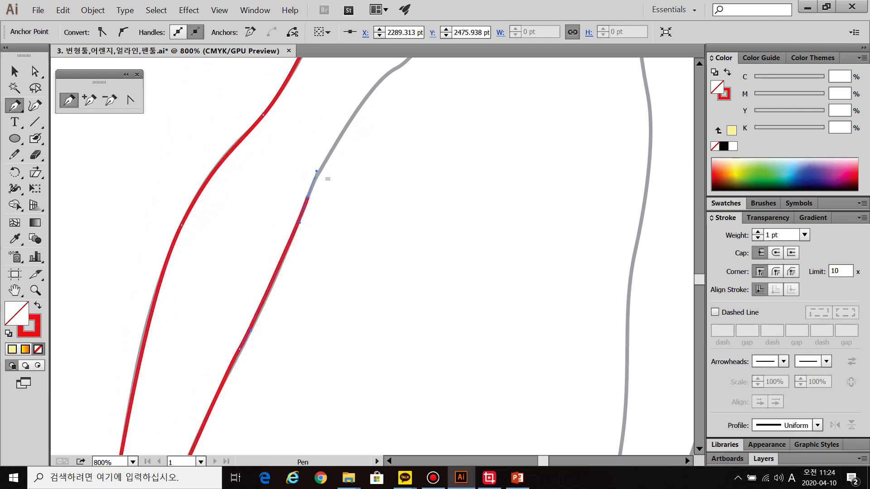
Trace the inner knee contour of the first leg up to the start of the thigh.
scroll(311, 186, up, 3)
key(space)
drag(354, 165, 233, 260)
drag(277, 193, 298, 159)
key(space)
drag(311, 138, 136, 388)
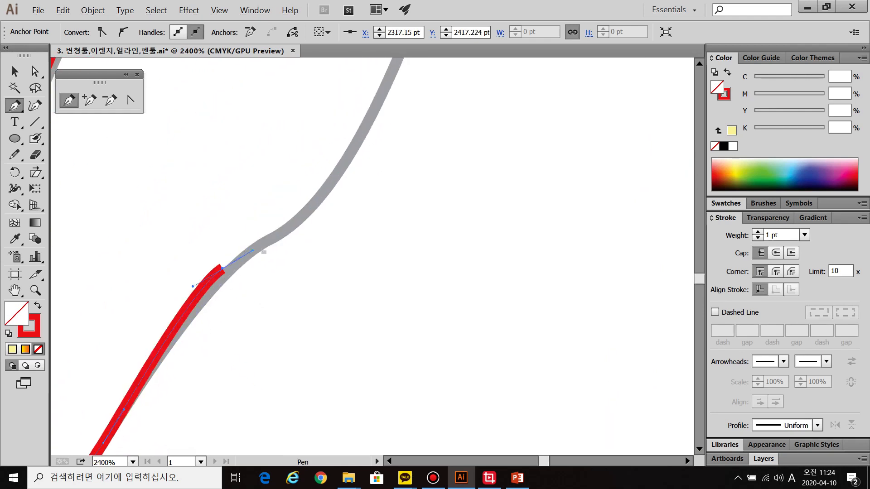
drag(235, 266, 270, 239)
drag(345, 162, 373, 111)
scroll(364, 163, down, 3)
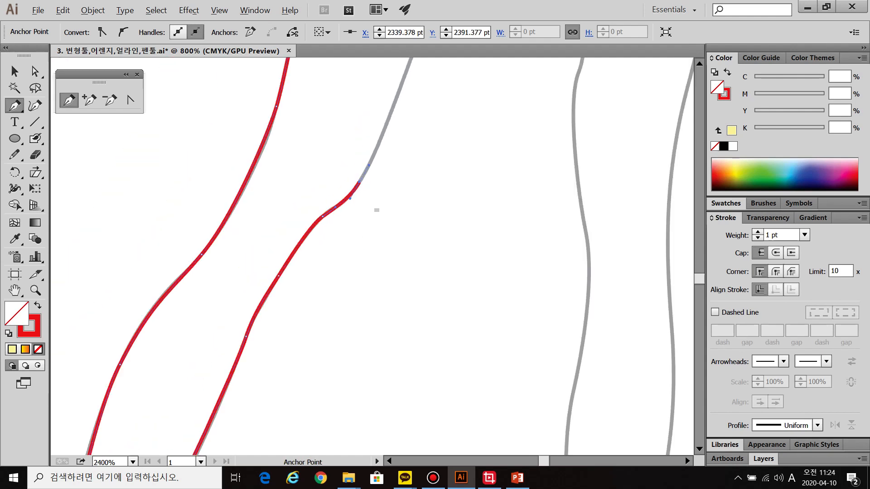
Trace the first leg's inner thigh up to the crotch and across to the top of the second leg.
key(space)
drag(374, 151, 259, 405)
drag(308, 289, 336, 205)
key(space)
drag(398, 202, 281, 308)
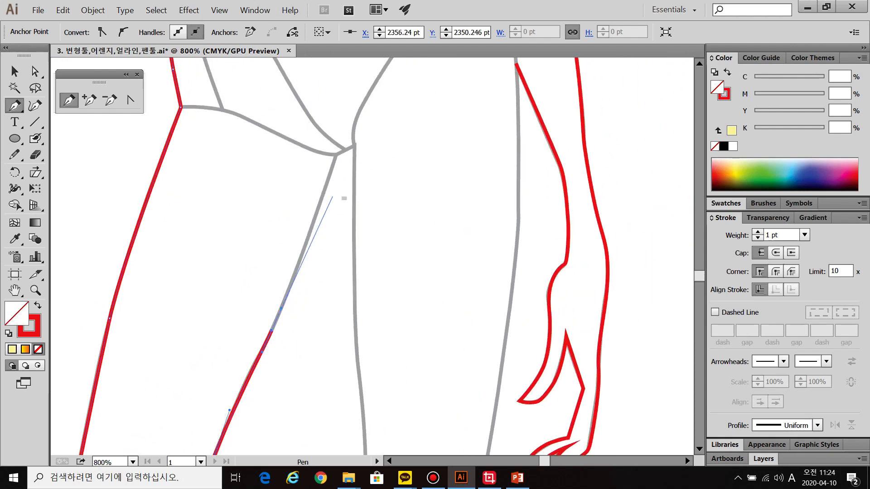
click(336, 155)
scroll(336, 155, up, 3)
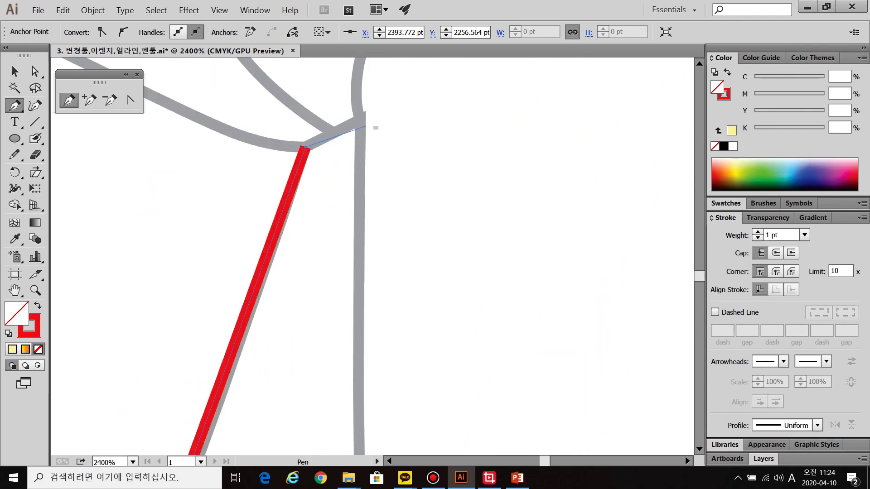
click(361, 117)
Trace the second leg's inner thigh from the crotch down to just above the knee.
scroll(360, 117, down, 3)
key(space)
drag(349, 294, 344, 169)
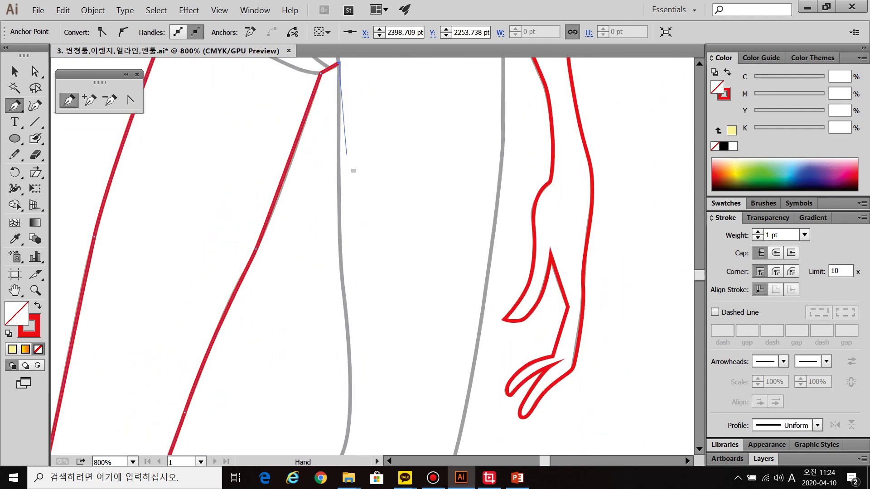
drag(340, 281, 324, 94)
key(space)
drag(343, 188, 339, 234)
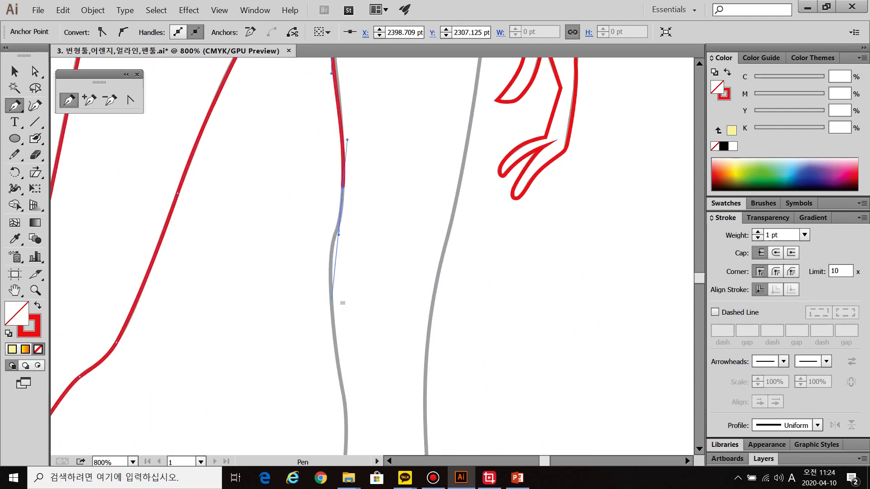
Trace the second leg's inner knee contour and the upper part of the calf.
drag(335, 348, 335, 343)
key(space)
drag(335, 348, 365, 79)
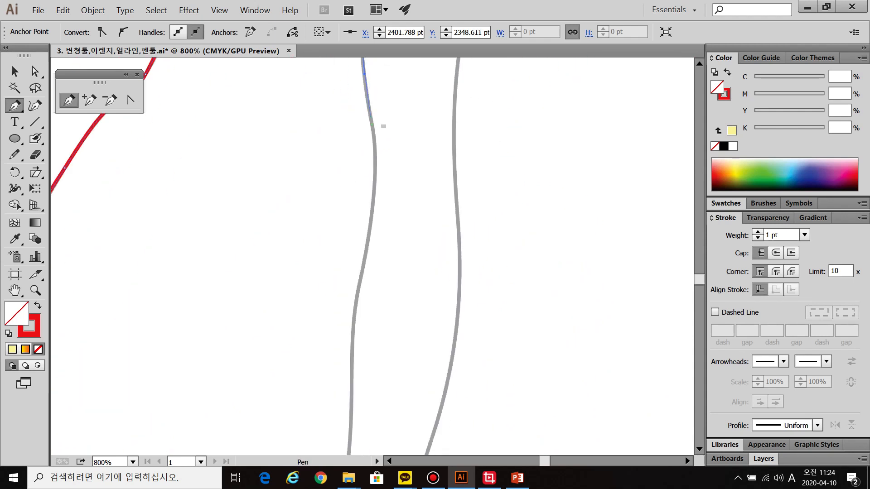
drag(370, 119, 377, 140)
drag(367, 252, 394, 89)
key(space)
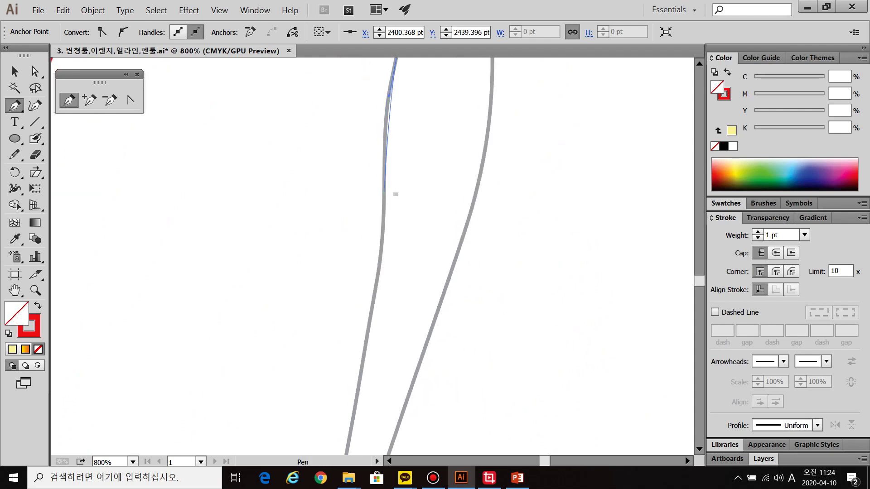
Continue the second leg's inner edge down the lower calf to the ankle bend.
drag(383, 211, 421, 151)
key(space)
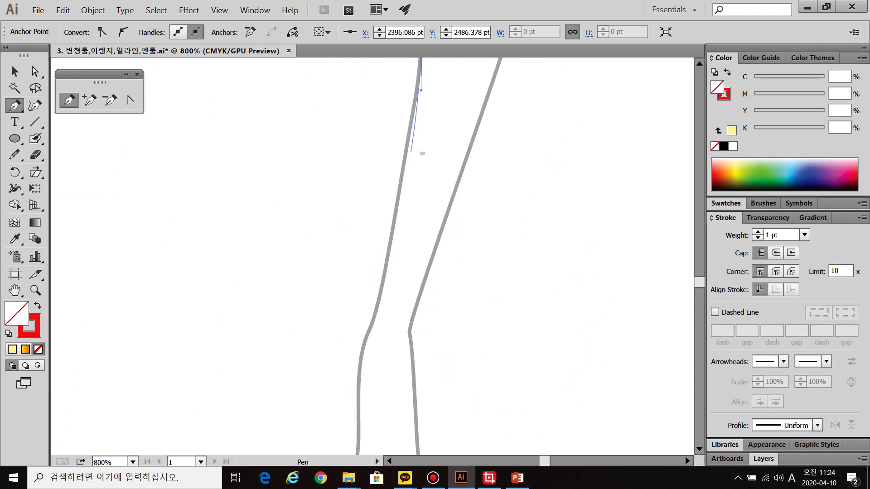
drag(380, 296, 372, 330)
key(ctrl+equal)
key(ctrl+equal)
key(space)
drag(378, 360, 403, 220)
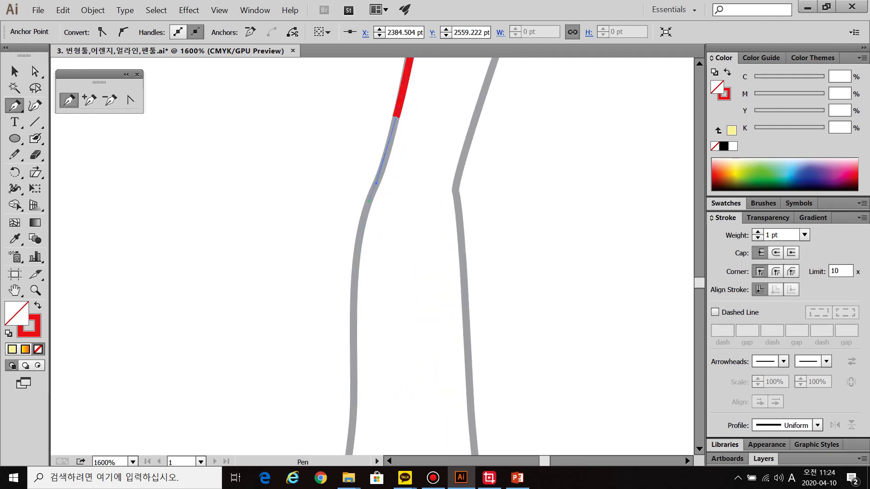
key(space)
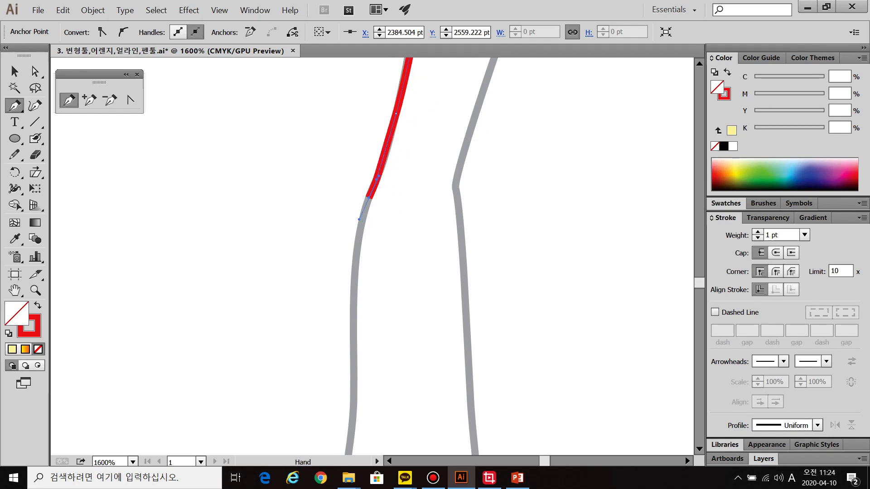
Trace the second foot's inner edge from the ankle down to the bulge above the toes.
drag(385, 236, 395, 81)
drag(363, 223, 364, 244)
key(space)
drag(372, 252, 378, 67)
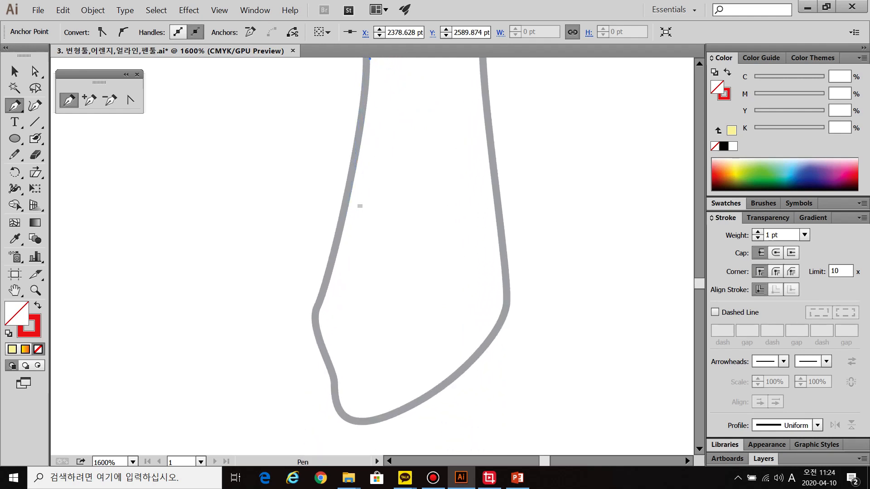
drag(315, 316, 315, 334)
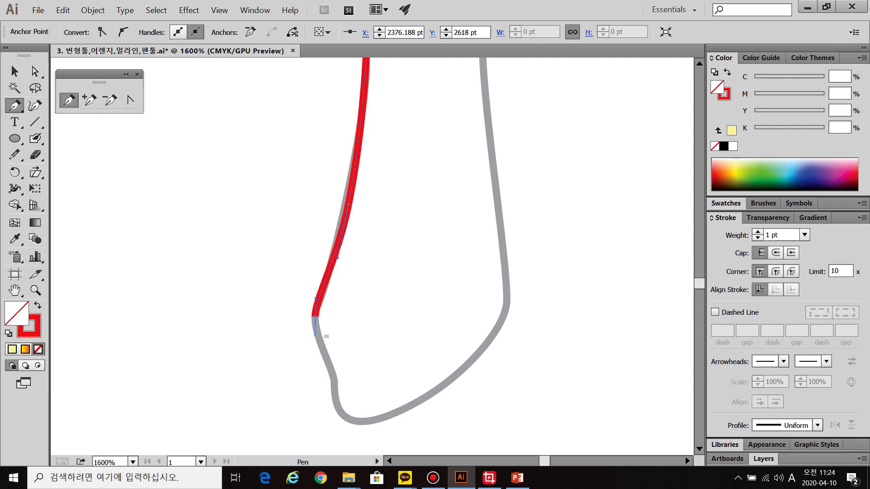
Trace around the toes of the second foot and up its outer edge to the sharp ankle corner.
drag(335, 394, 336, 394)
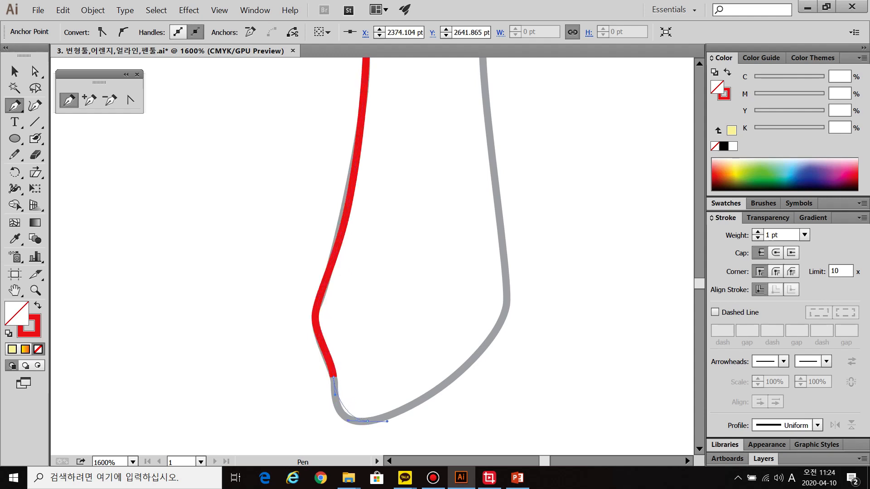
drag(403, 413, 403, 413)
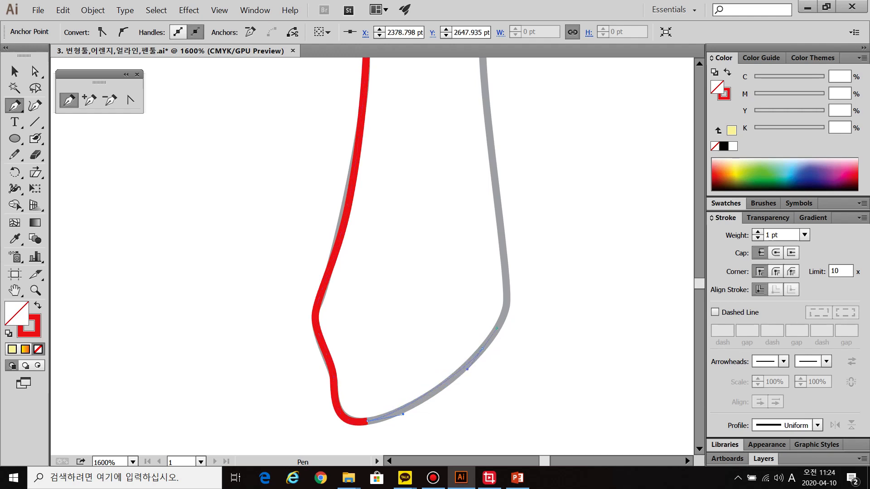
drag(515, 308, 515, 308)
drag(508, 256, 497, 199)
scroll(495, 209, down, 2)
drag(504, 156, 389, 386)
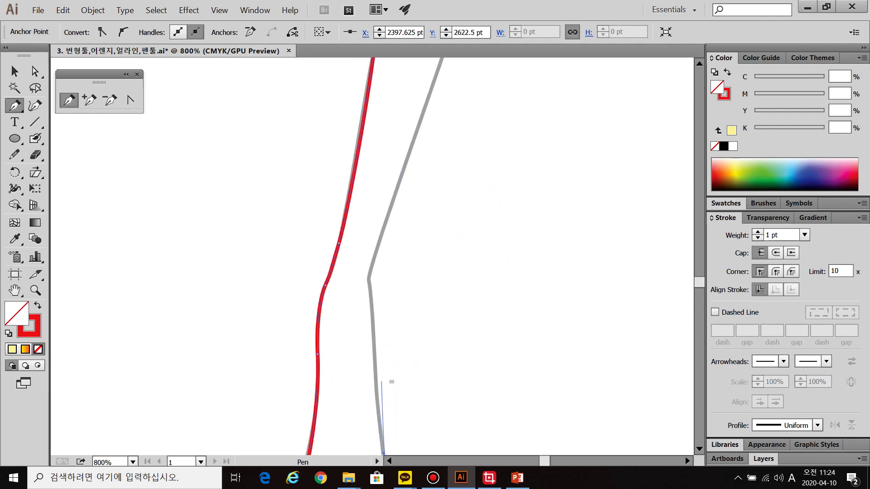
click(368, 277)
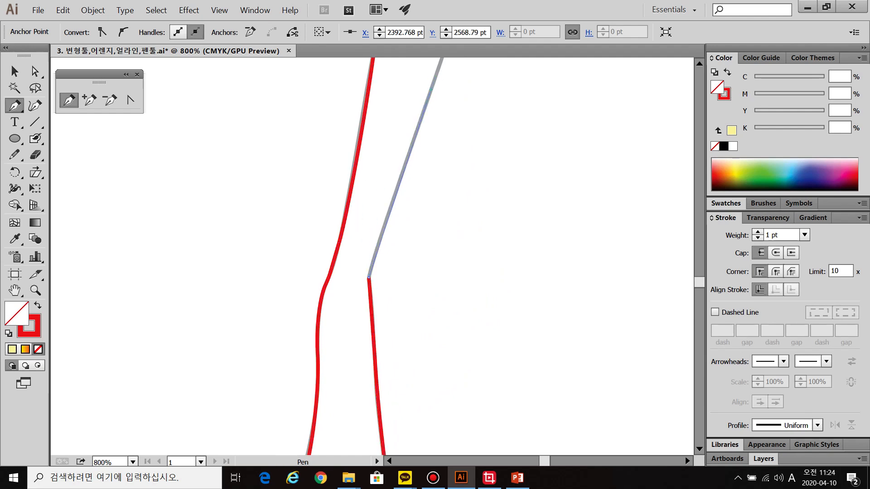
Trace the second leg's outer edge from the ankle corner up the calf and past the knee.
click(432, 89)
drag(431, 89, 311, 378)
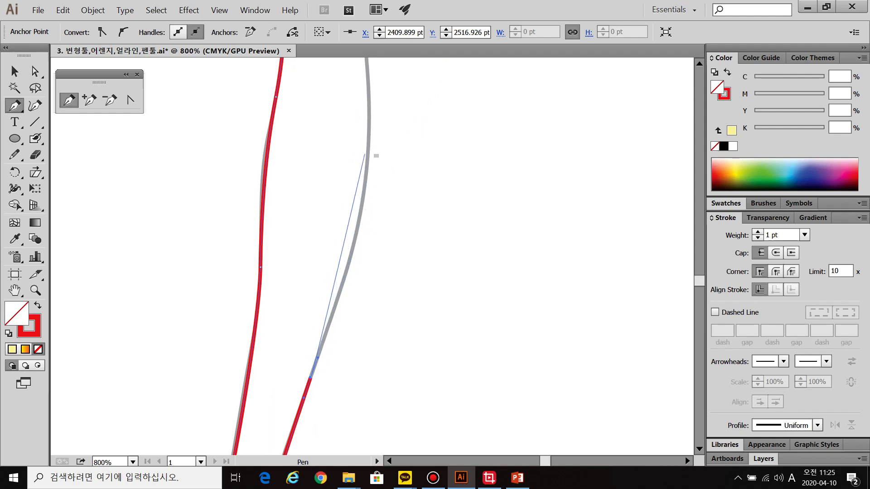
drag(366, 170, 368, 92)
drag(395, 120, 361, 267)
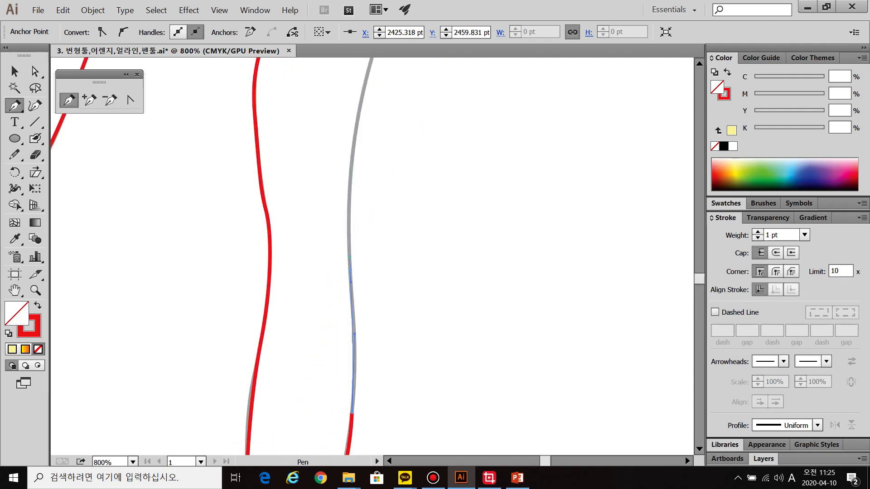
drag(369, 128, 341, 333)
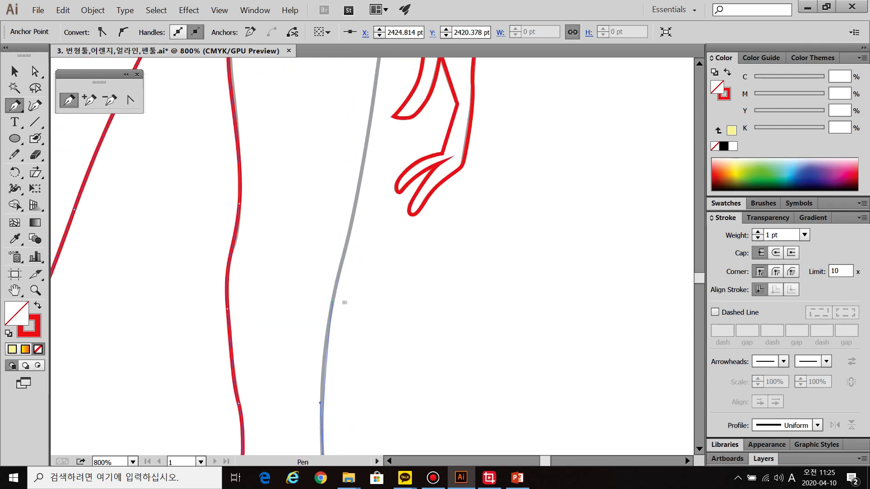
Trace the second leg's outer thigh from above the knee up to the lower hip.
drag(350, 213, 312, 376)
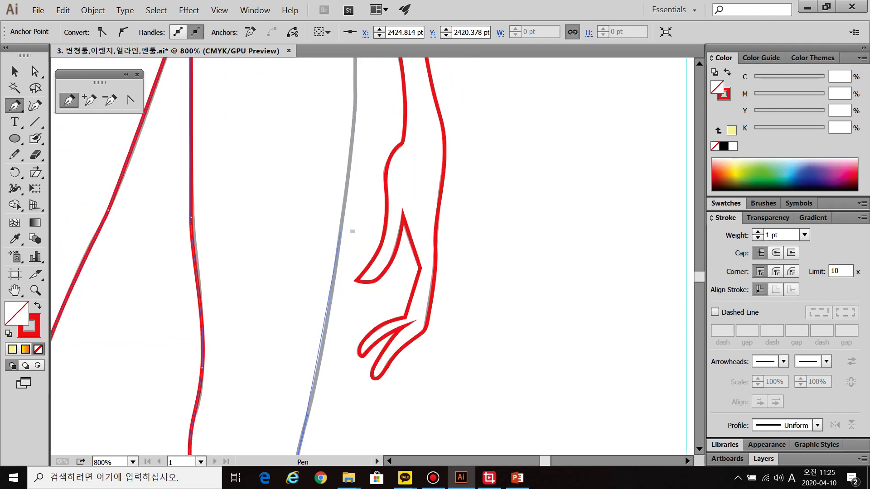
drag(338, 250, 350, 169)
drag(355, 125, 344, 394)
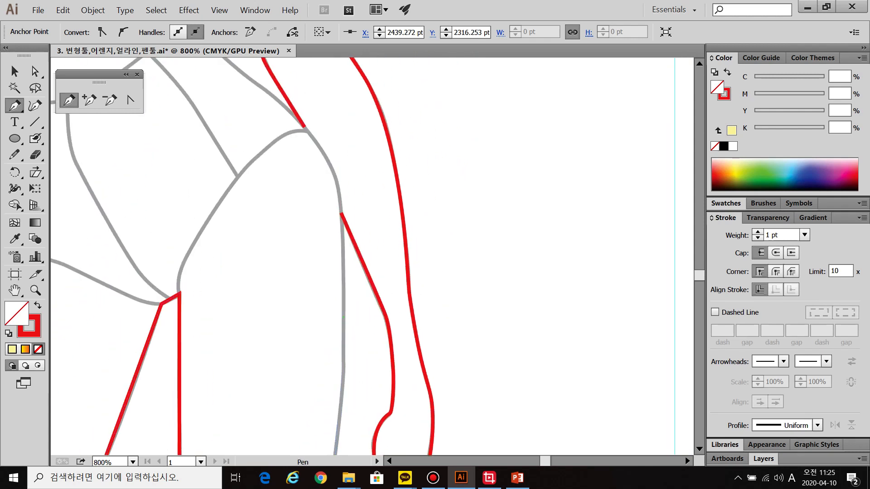
drag(343, 265, 344, 257)
drag(337, 200, 364, 377)
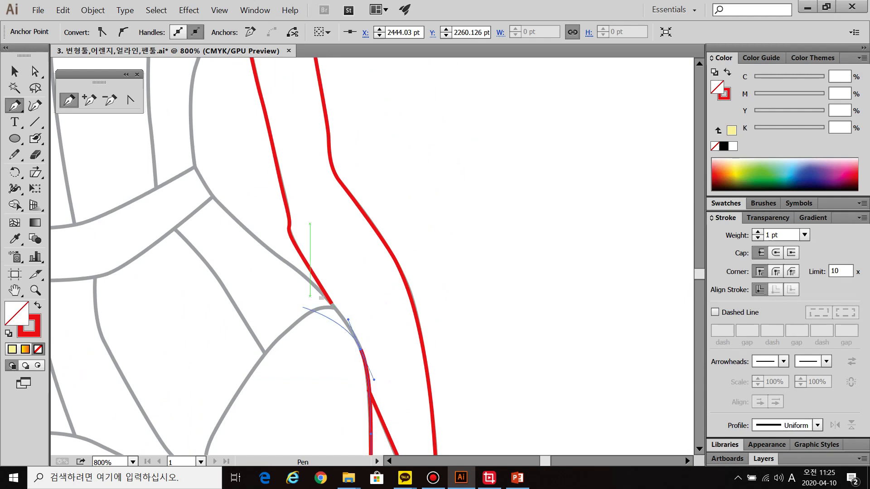
Continue the outline over the hip and along the waistband's side edge up to the waist.
scroll(317, 280, up, 1)
drag(270, 251, 268, 251)
drag(253, 226, 351, 359)
drag(258, 286, 248, 272)
click(231, 243)
drag(236, 235, 251, 327)
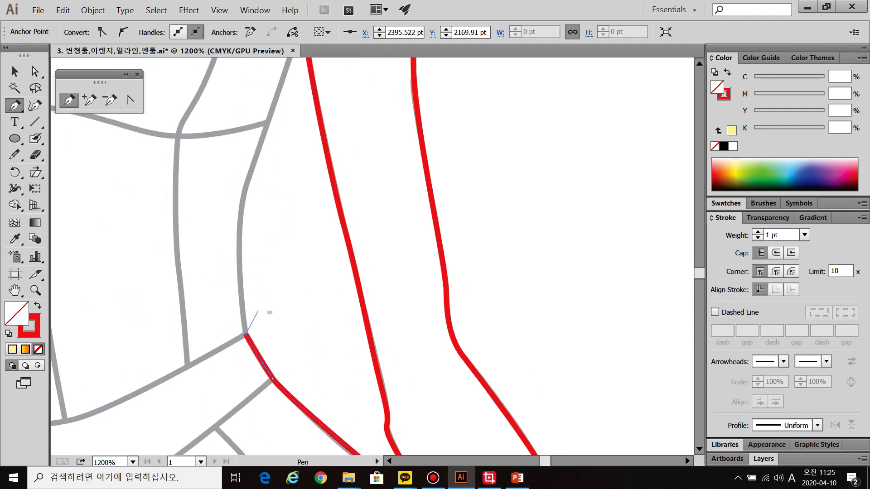
drag(243, 195, 313, 271)
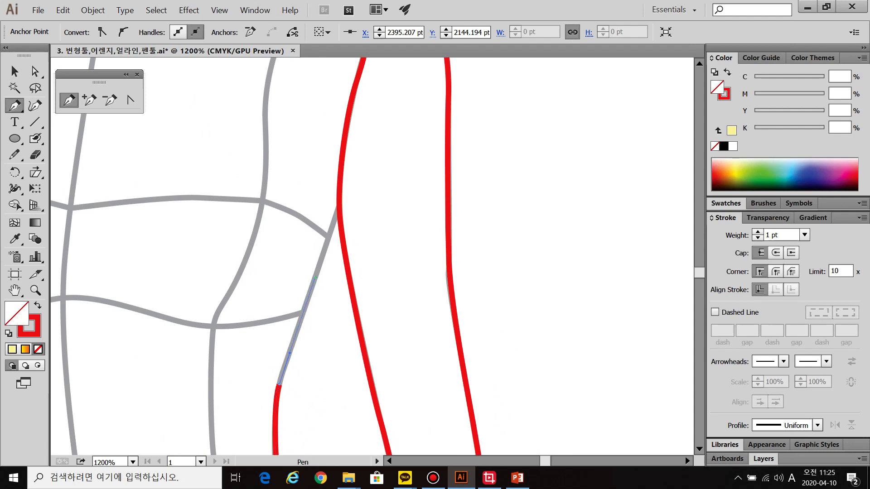
Finish the torso's side path at the underarm point of the second arm and end the path.
click(338, 206)
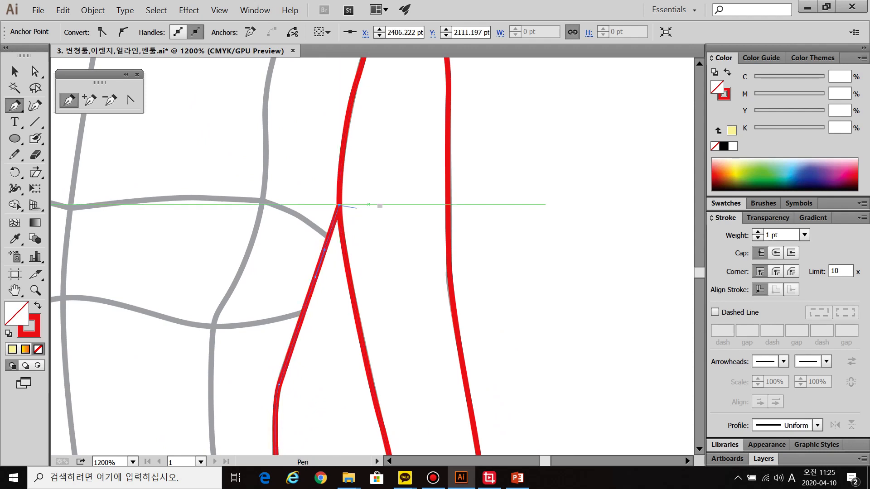
ctrl+click(381, 284)
Trace the top's vertical seam nearest the second arm, from the shoulder past the bust and waist to the hem.
scroll(382, 312, down, 2)
scroll(383, 349, down, 1)
drag(384, 356, 401, 135)
drag(357, 184, 368, 354)
scroll(378, 211, up, 2)
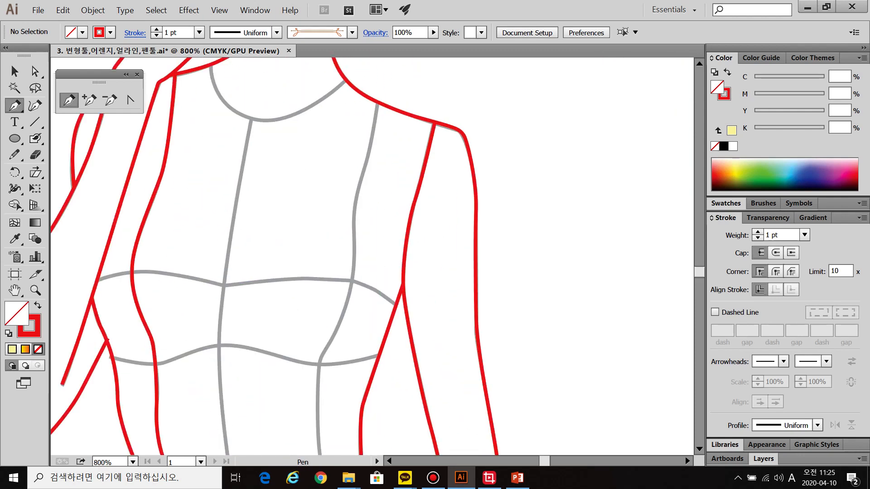
click(361, 179)
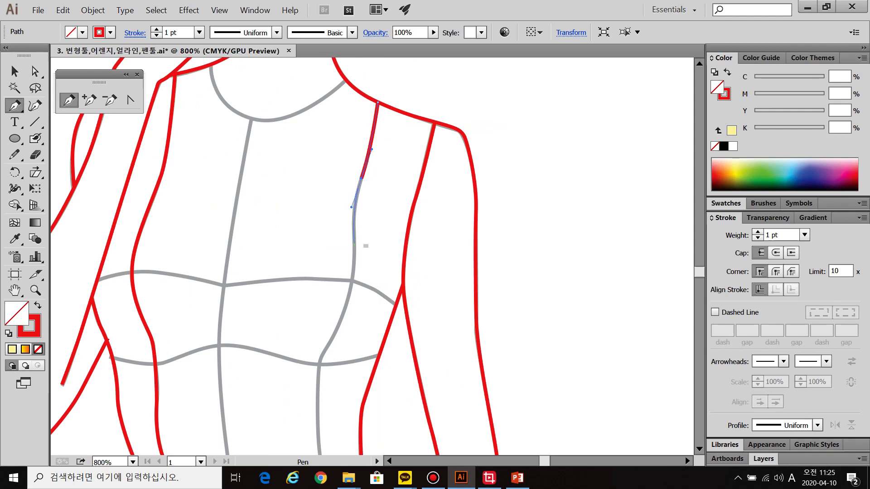
drag(354, 248, 334, 322)
click(336, 329)
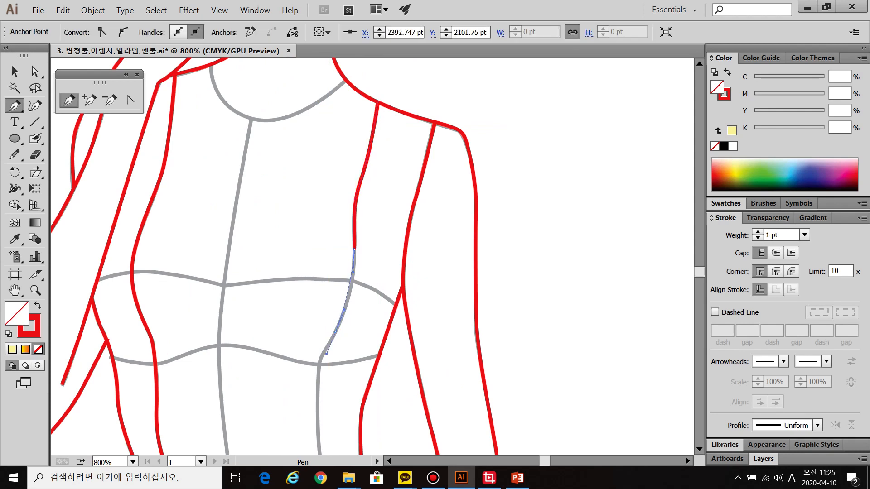
scroll(336, 329, down, 3)
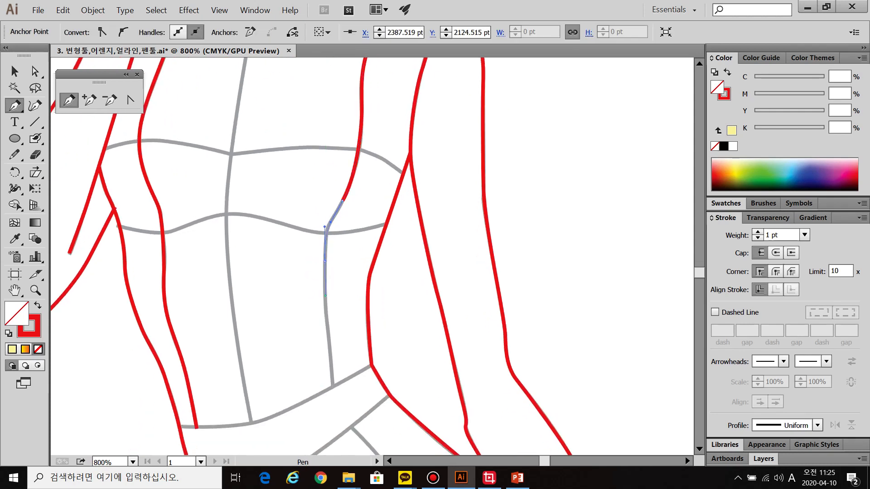
click(332, 386)
key(Escape)
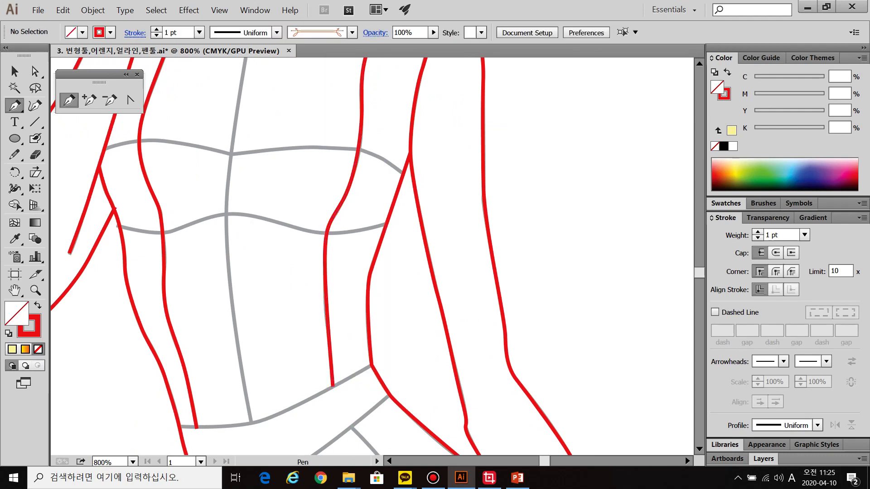
Trace the curved hem of the top from one side of the torso to the other and end the path.
drag(385, 387, 393, 264)
scroll(221, 302, up, 2)
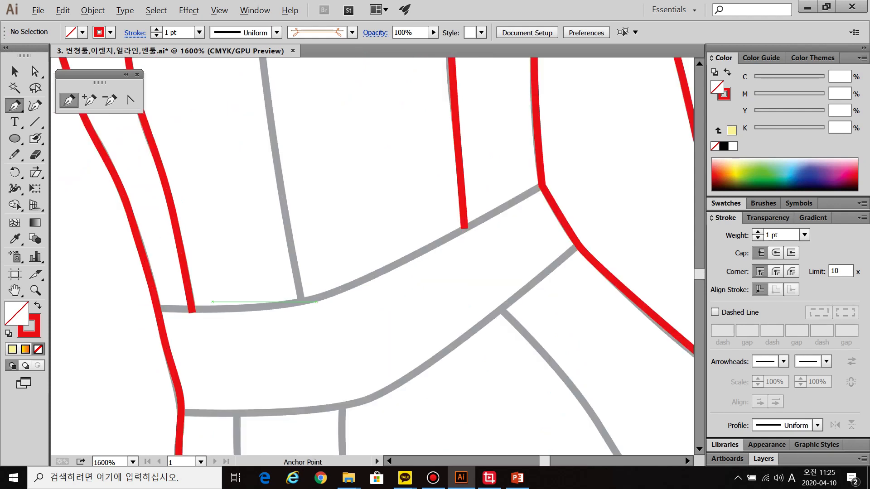
drag(322, 297, 367, 282)
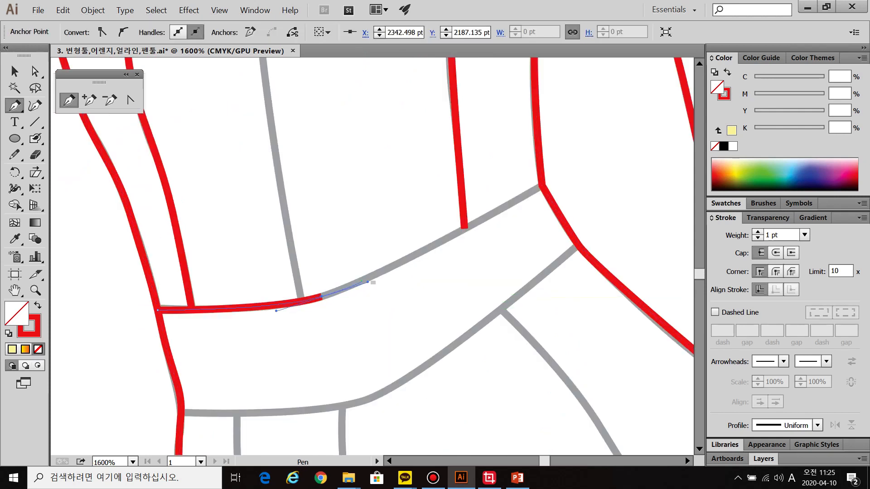
click(541, 186)
ctrl+click(556, 186)
Trace the upper edge of the briefs from one hip to the other and end the path.
scroll(566, 254, down, 2)
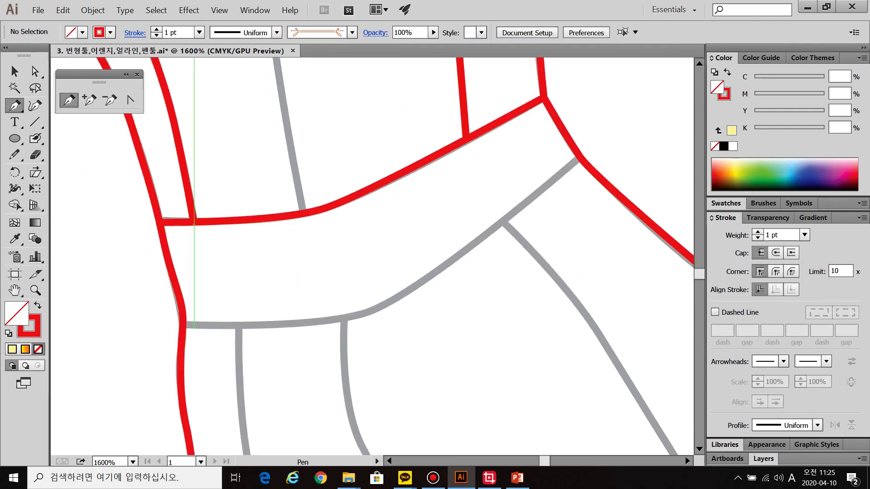
drag(370, 311, 407, 295)
click(580, 157)
ctrl+click(459, 339)
Trace the second leg's curved leg opening of the briefs from the outer hip down to the crotch.
drag(455, 347, 433, 153)
scroll(454, 284, down, 2)
drag(606, 254, 439, 147)
scroll(440, 147, up, 2)
click(480, 115)
drag(348, 181, 334, 201)
drag(254, 337, 293, 229)
drag(288, 279, 292, 321)
ctrl+click(235, 251)
Trace the first leg's leg opening of the briefs from the outer thigh corner across to the crotch.
key(ctrl+minus)
key(ctrl+minus)
drag(234, 251, 219, 282)
key(ctrl+plus)
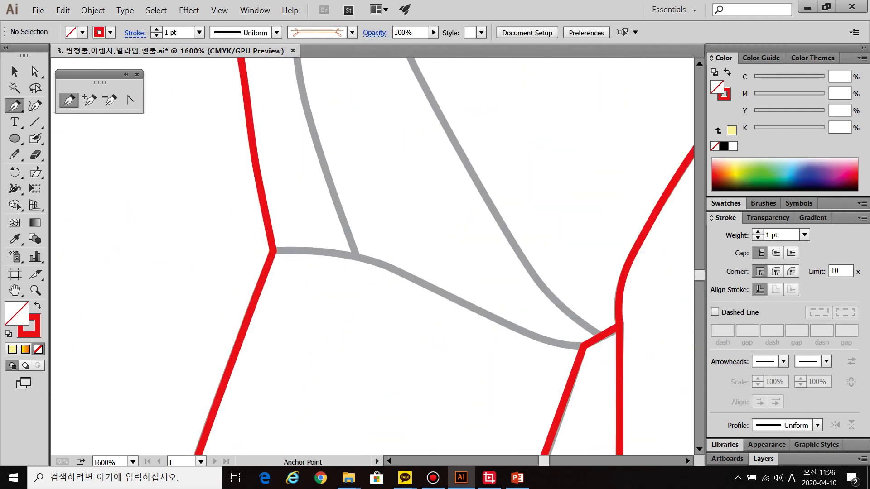
click(274, 251)
drag(403, 273, 460, 305)
drag(583, 346, 610, 340)
ctrl+click(518, 286)
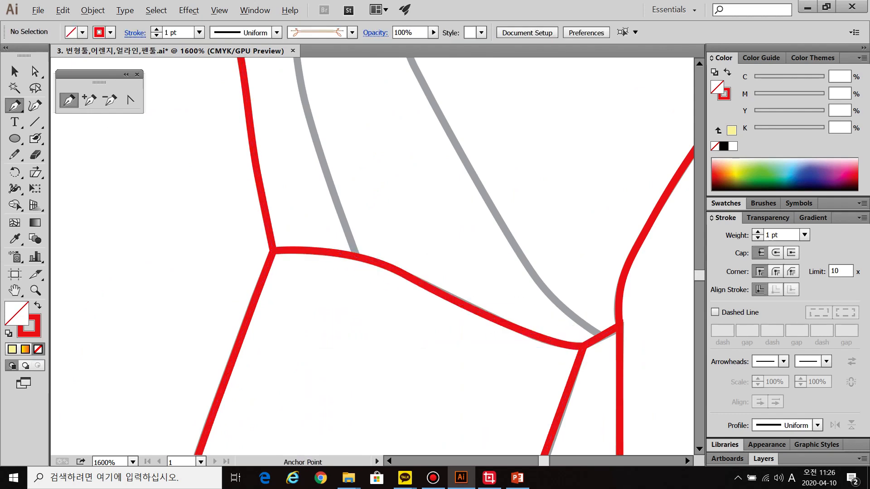
Trace the briefs' seam beside the first leg's outer hip, from the upper edge down to the leg opening.
scroll(517, 285, down, 3)
scroll(456, 159, up, 3)
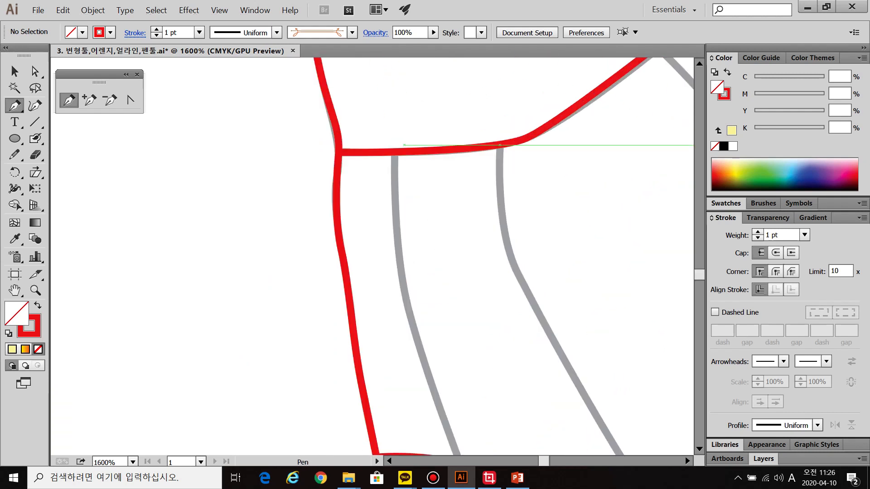
drag(394, 153, 320, 73)
click(321, 74)
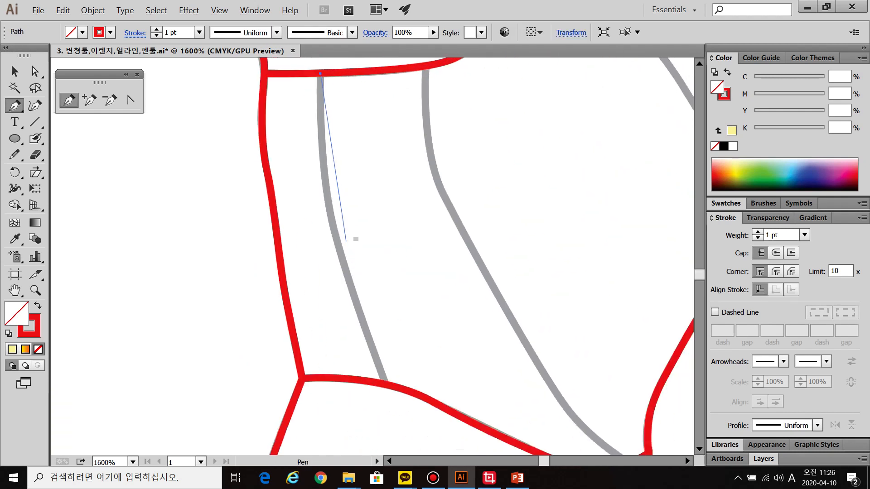
drag(333, 225, 348, 288)
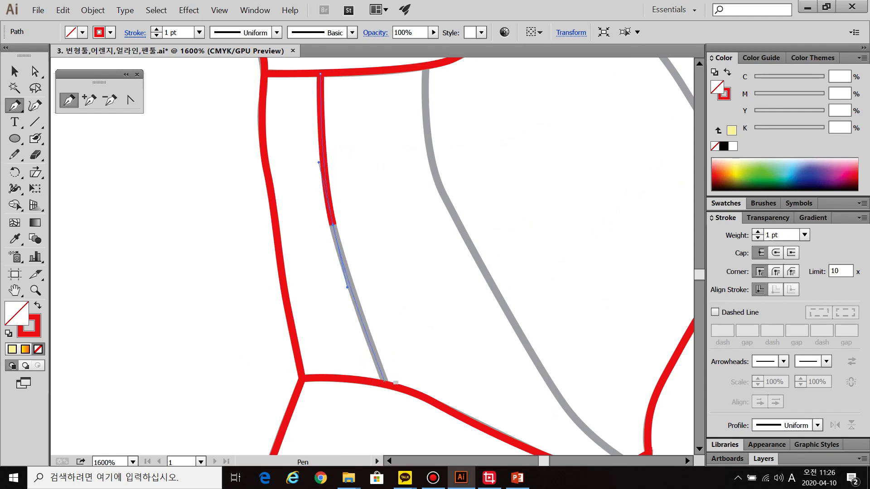
click(386, 382)
ctrl+click(447, 291)
Trace the briefs' centre seam from the upper edge down to the crotch and end the path.
scroll(447, 291, right, 3)
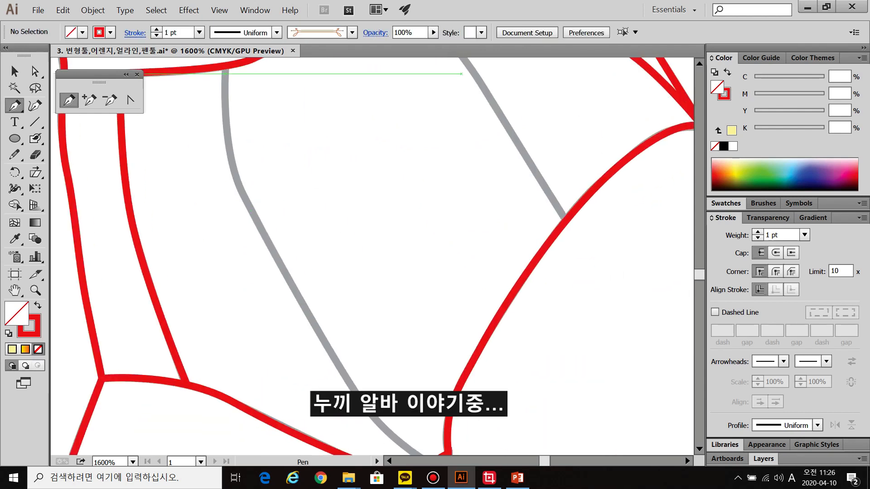
click(225, 66)
drag(243, 194, 269, 242)
drag(355, 391, 373, 423)
scroll(373, 422, down, 3)
scroll(374, 422, right, 2)
click(322, 316)
ctrl+click(386, 254)
Trace the briefs' remaining seam on the second leg's side, from the upper edge down to the leg opening.
drag(390, 154, 396, 444)
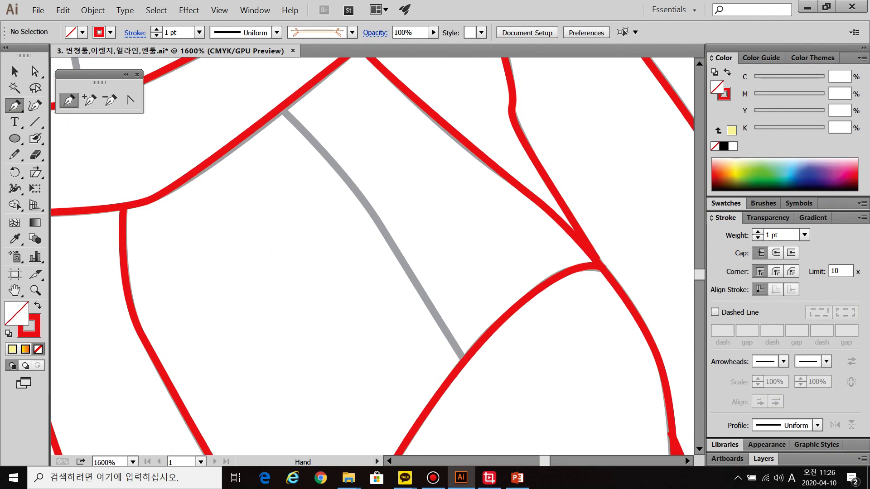
click(280, 107)
drag(381, 226, 393, 250)
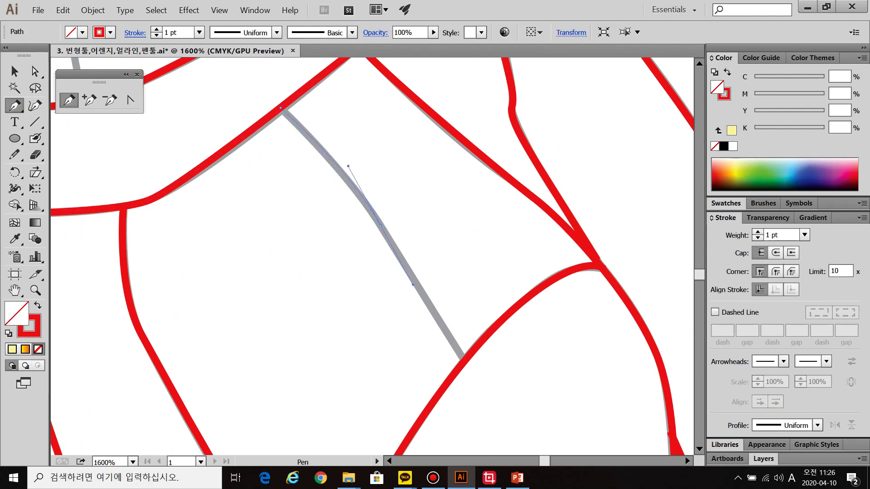
drag(413, 284, 418, 285)
click(463, 360)
click(464, 361)
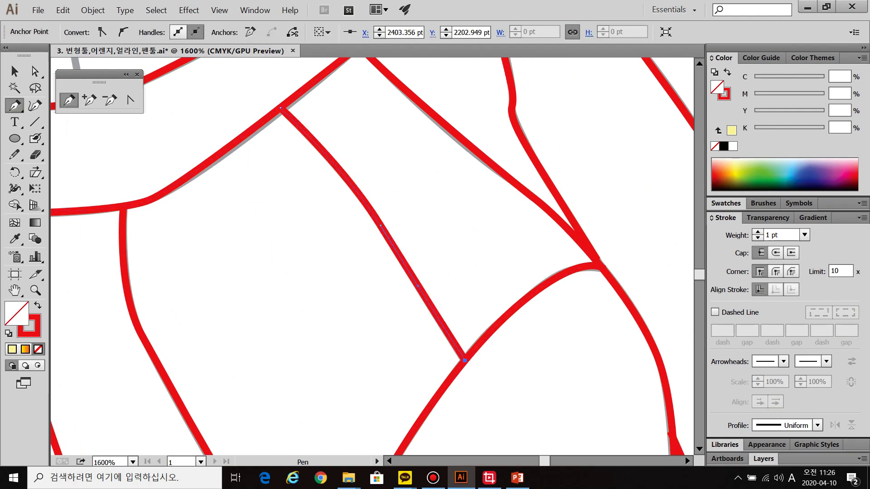
ctrl+click(367, 249)
Trace the top's rounded neckline from the raised hand's wrist to the opposite shoulder and end the path.
scroll(343, 205, down, 4)
scroll(343, 205, down, 3)
drag(345, 204, 385, 208)
scroll(422, 121, up, 7)
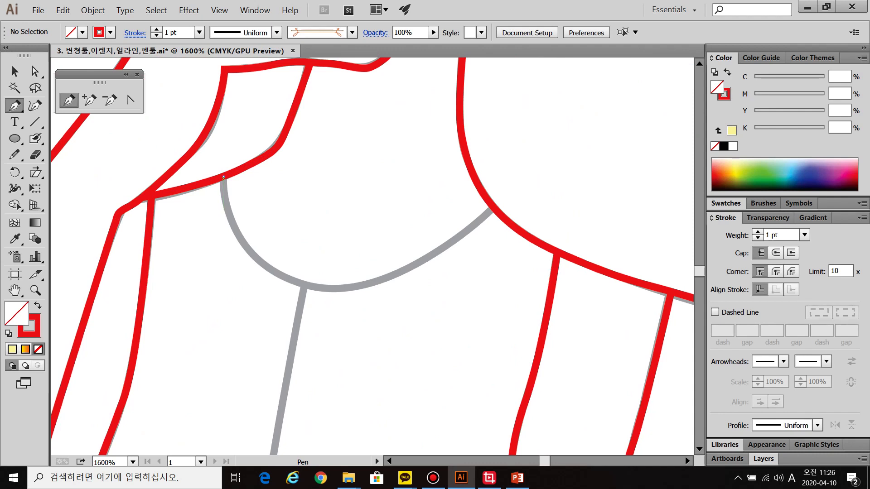
click(223, 177)
drag(308, 288, 392, 316)
click(495, 207)
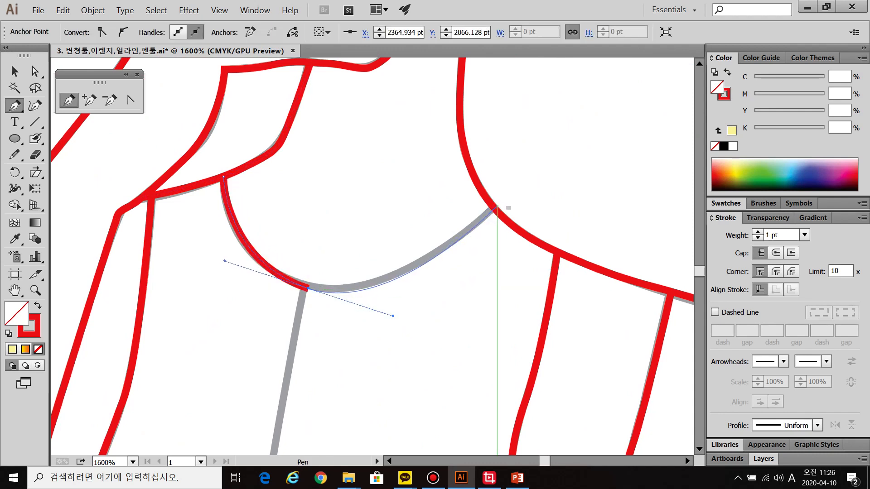
key(ctrl+shift+a)
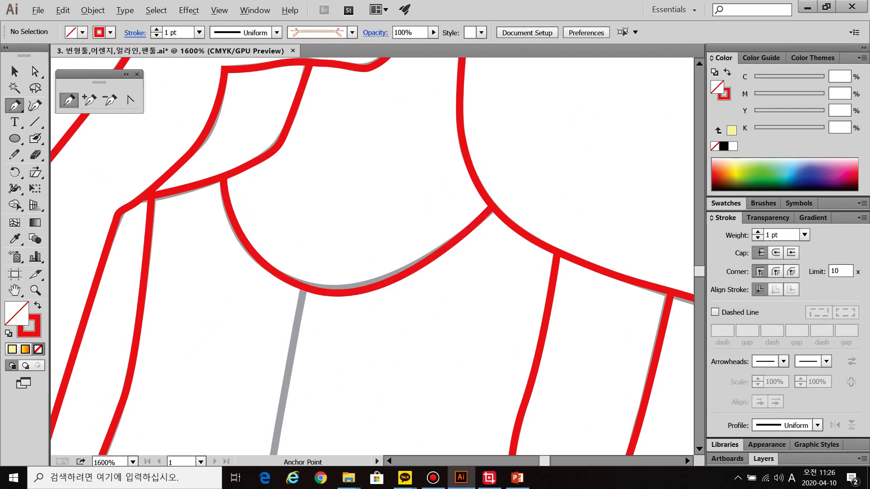
Reshape the lower curve of the neckline path with Direct Selection to follow the template more closely.
key(a)
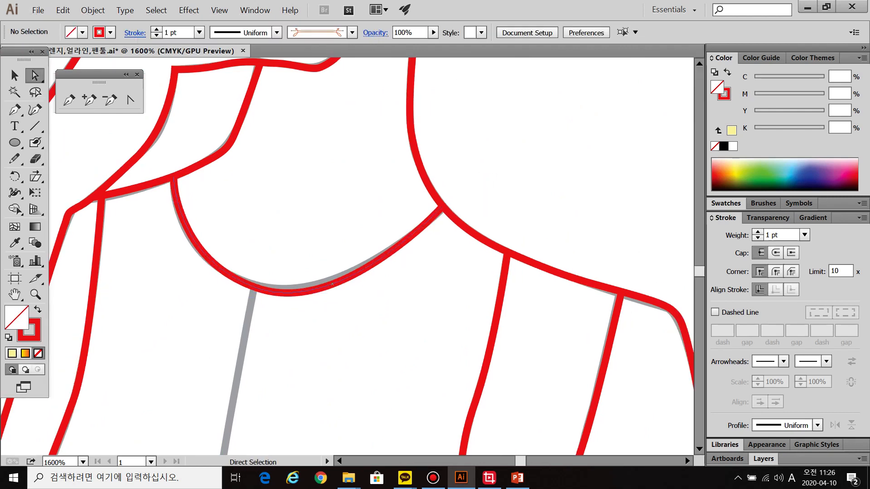
click(332, 284)
drag(343, 316, 330, 305)
key(ctrl+shift+a)
Trace the top's centre seam with the Pen tool from the neckline down to the hem.
key(p)
key(ctrl+minus)
key(ctrl+minus)
key(ctrl+minus)
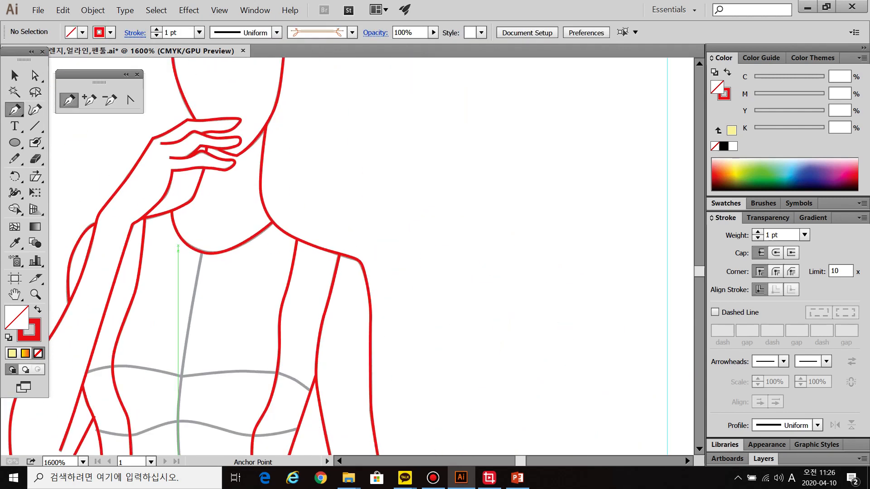
scroll(371, 254, down, 5)
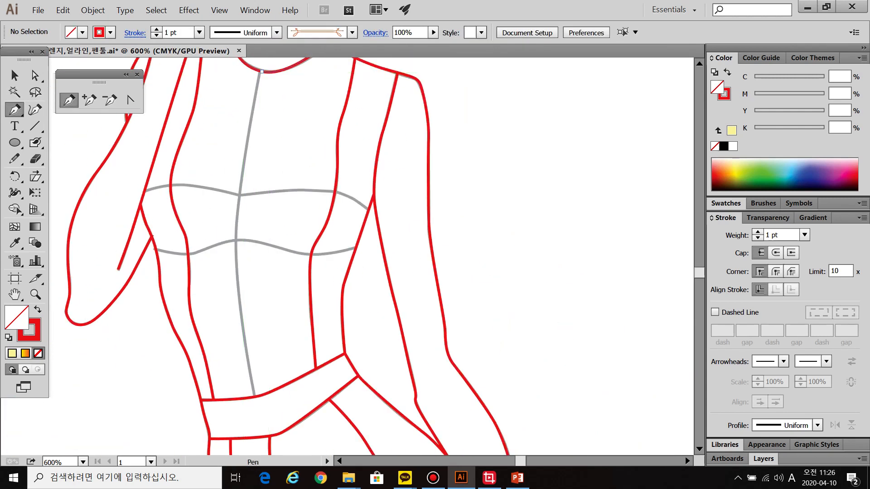
click(262, 72)
click(239, 175)
click(236, 216)
click(236, 258)
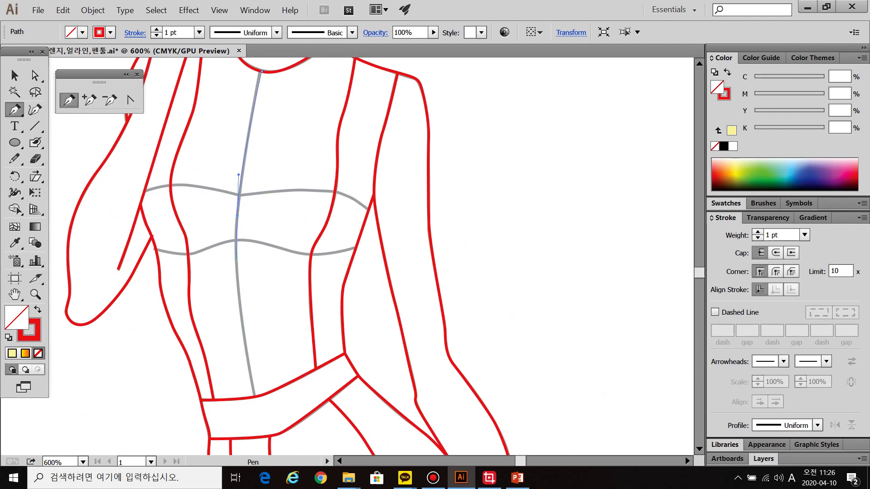
drag(236, 257, 237, 264)
scroll(240, 298, up, 3)
drag(249, 368, 261, 445)
key(space)
drag(280, 359, 272, 192)
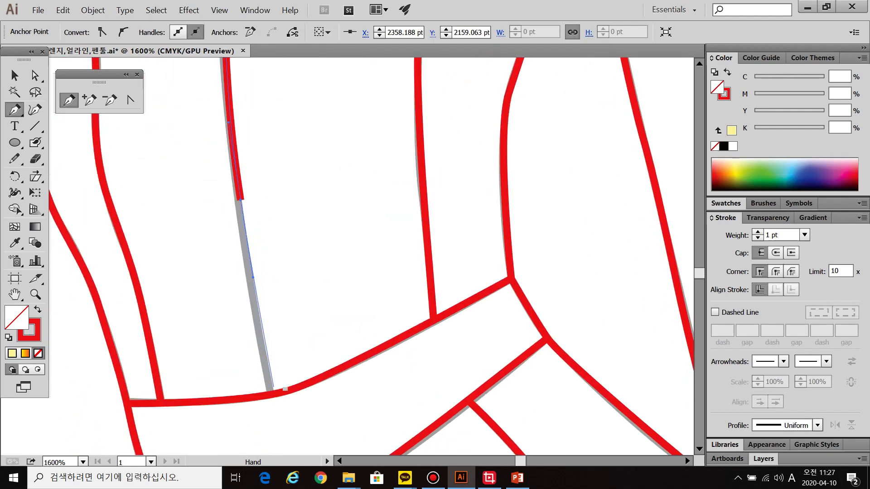
click(272, 388)
ctrl+click(288, 363)
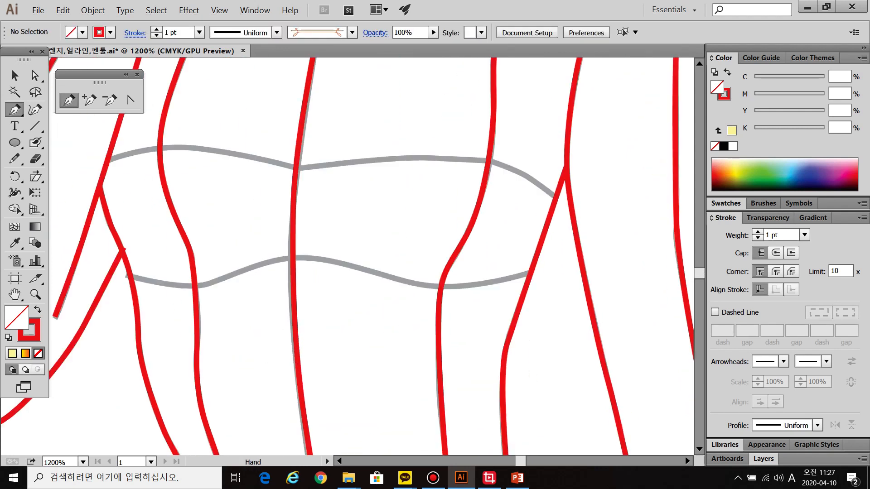
Trace the upper horizontal bust seam across the top from one side edge to the other.
drag(365, 270, 391, 356)
drag(133, 245, 483, 243)
drag(544, 253, 570, 268)
click(580, 283)
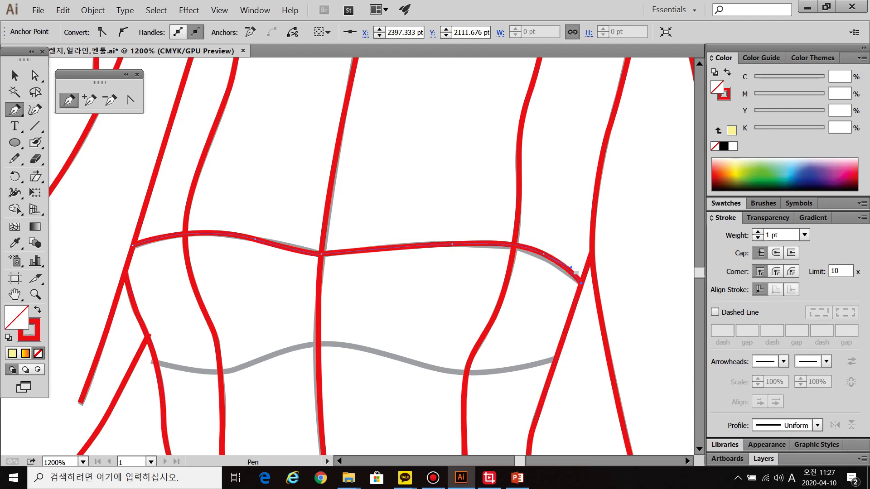
ctrl+click(544, 300)
Trace the wavy underbust seam across the top from one side edge to the other and end the path.
drag(426, 317, 402, 224)
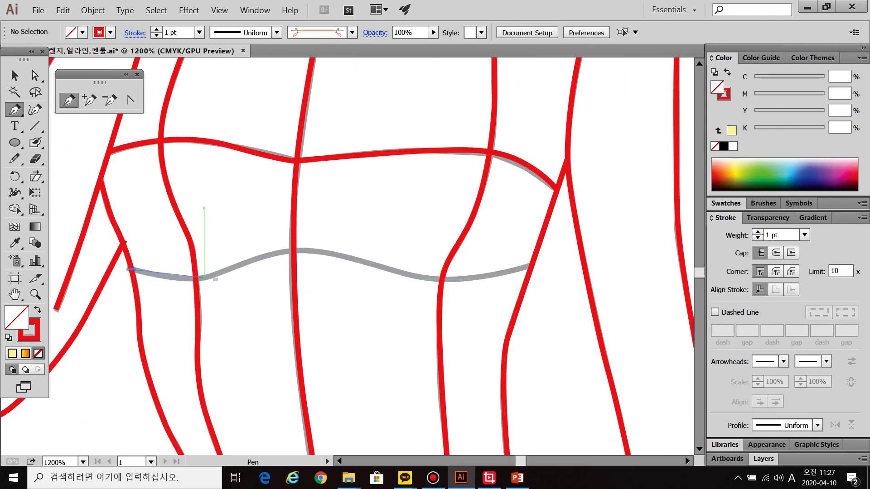
click(210, 276)
drag(295, 245, 364, 261)
drag(464, 279, 499, 272)
click(530, 266)
ctrl+click(549, 273)
Select the whole red traced mannequin, set its stroke colour to black and deselect it.
scroll(523, 278, down, 6)
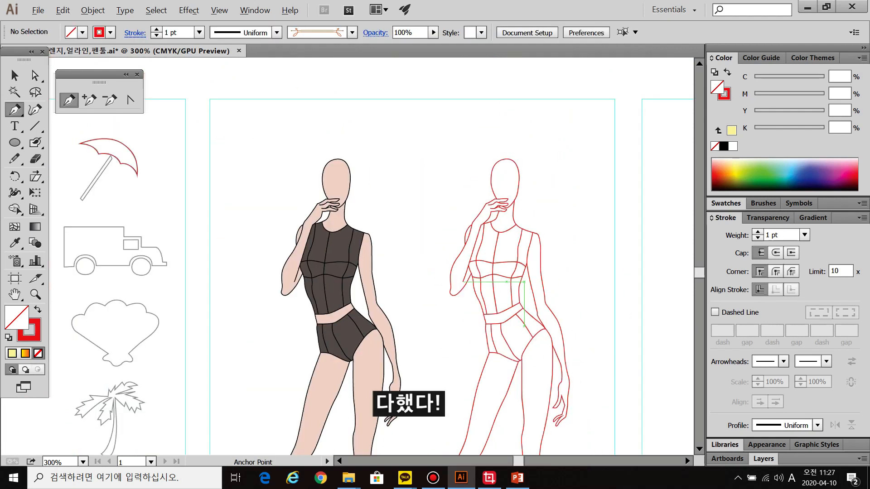
scroll(523, 278, down, 4)
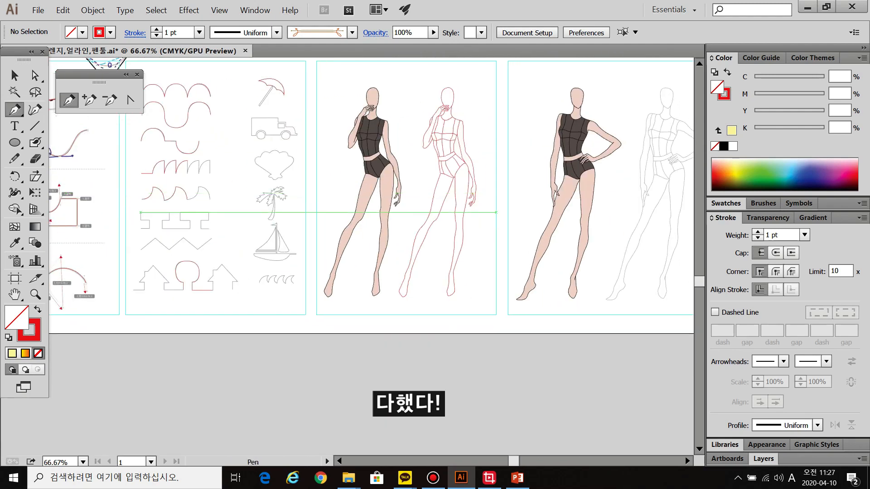
key(v)
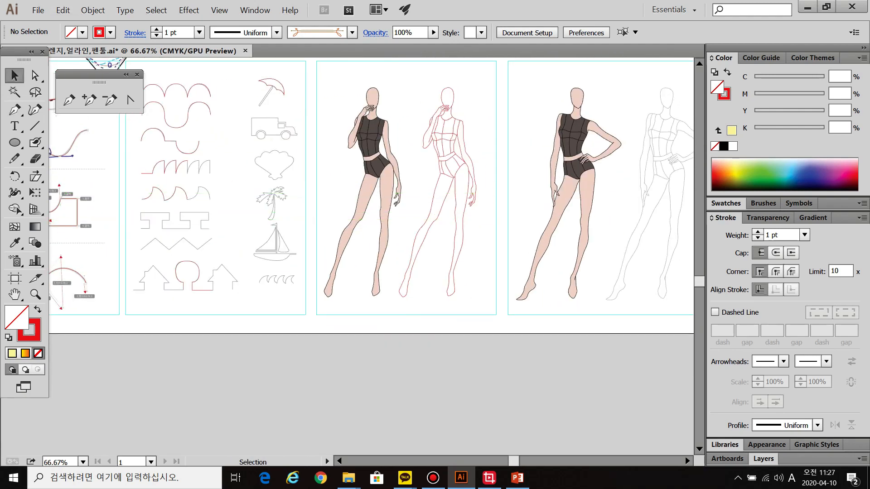
drag(419, 88, 489, 307)
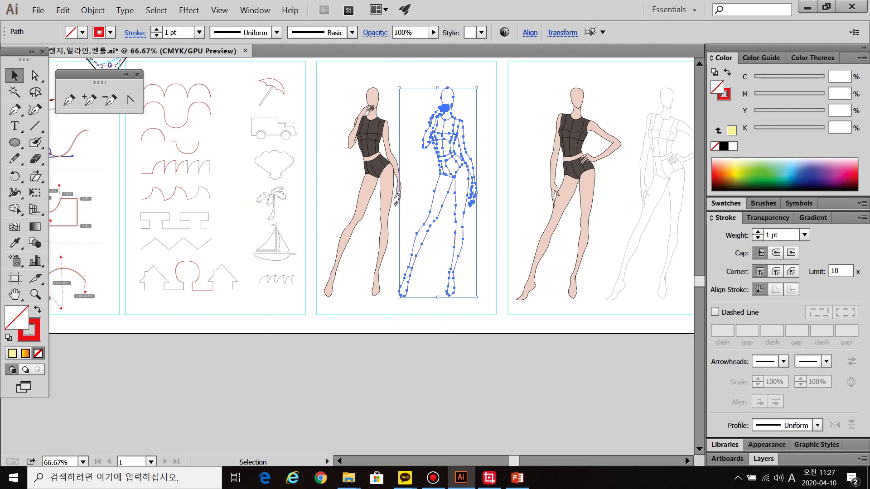
double_click(35, 336)
click(506, 291)
click(826, 125)
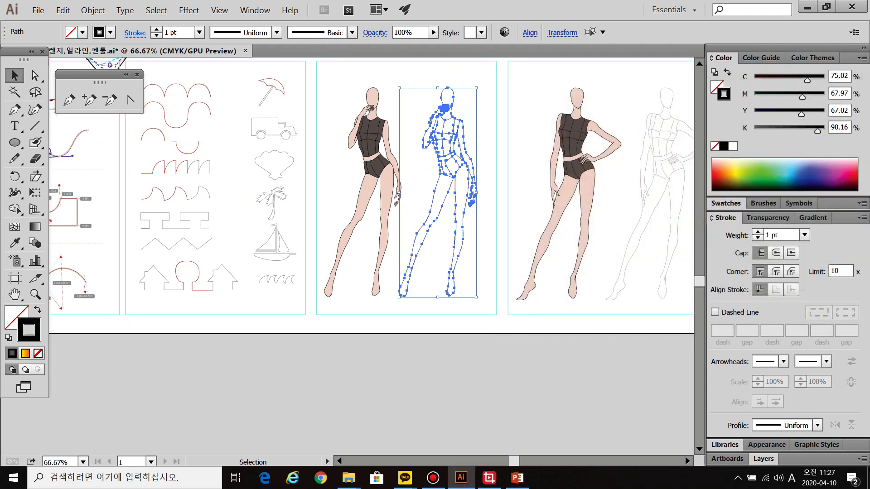
key(ctrl+shift+a)
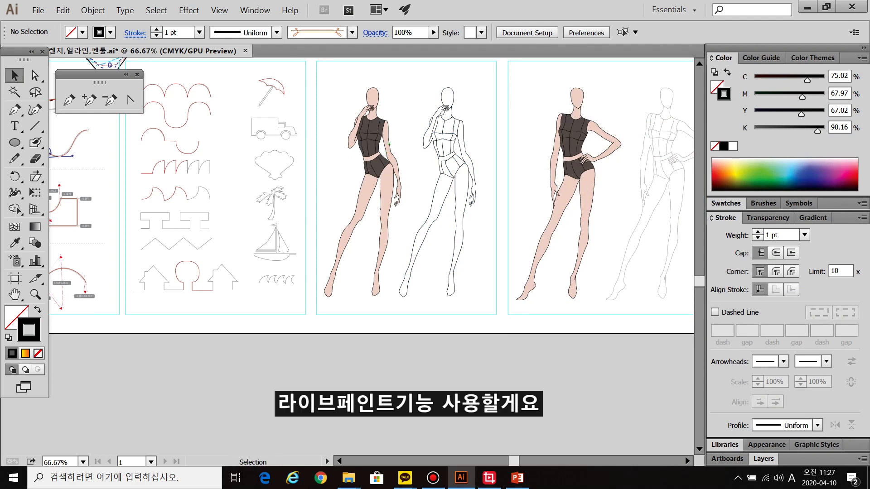
Select the whole black-outlined mannequin, convert it into a Live Paint group and deselect it.
drag(494, 74, 394, 311)
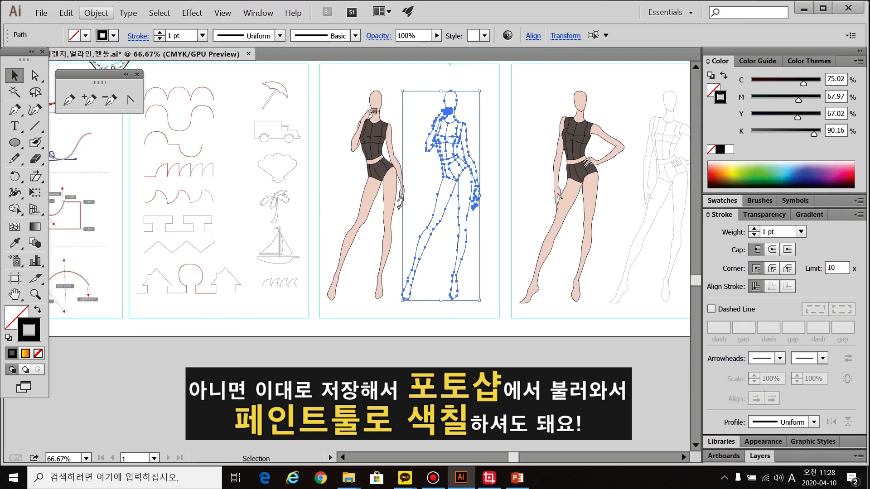
click(96, 13)
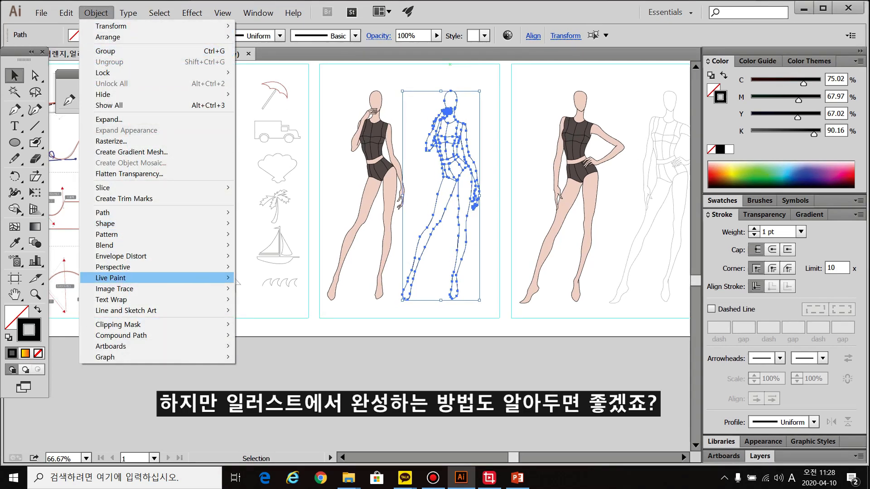
mouse_move(231, 278)
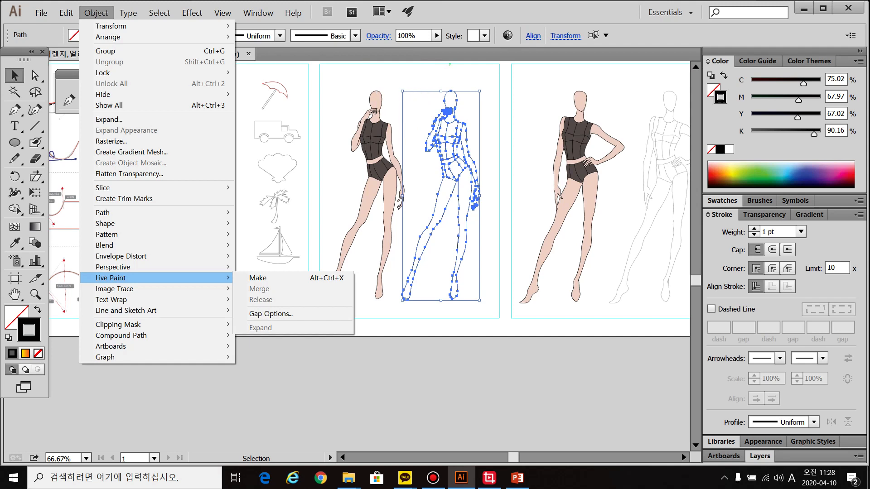
click(258, 277)
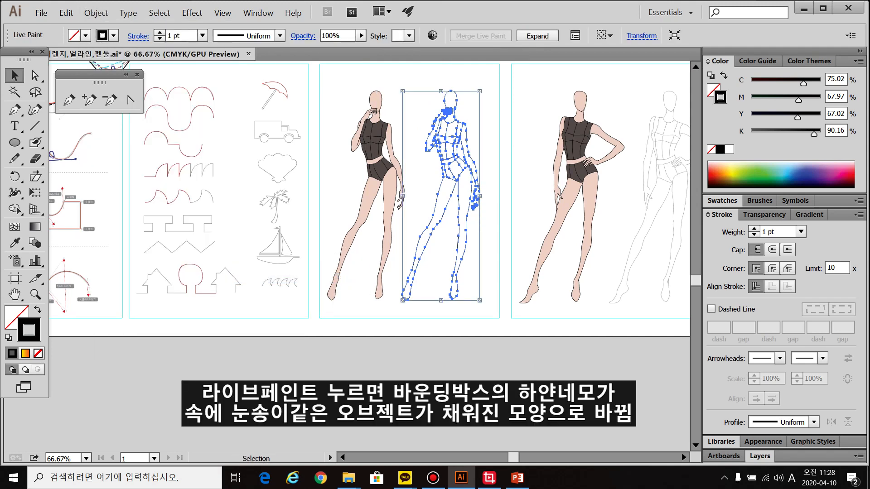
scroll(409, 87, up, 3)
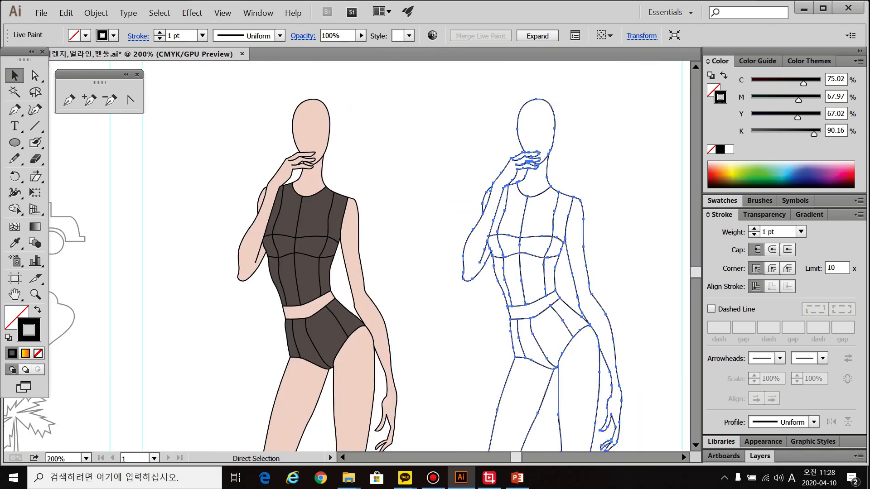
key(ctrl+shift+a)
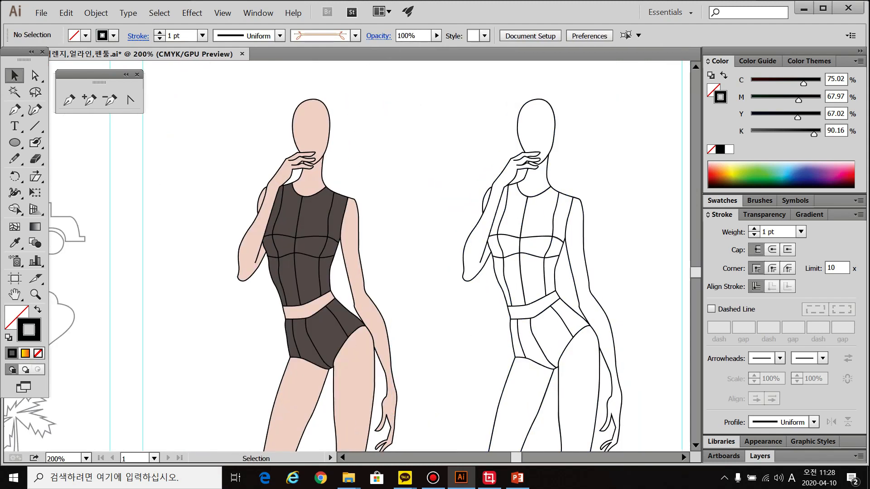
Activate the Live Paint Bucket from the Shape Builder tool group.
scroll(449, 195, down, 1)
drag(449, 195, 336, 132)
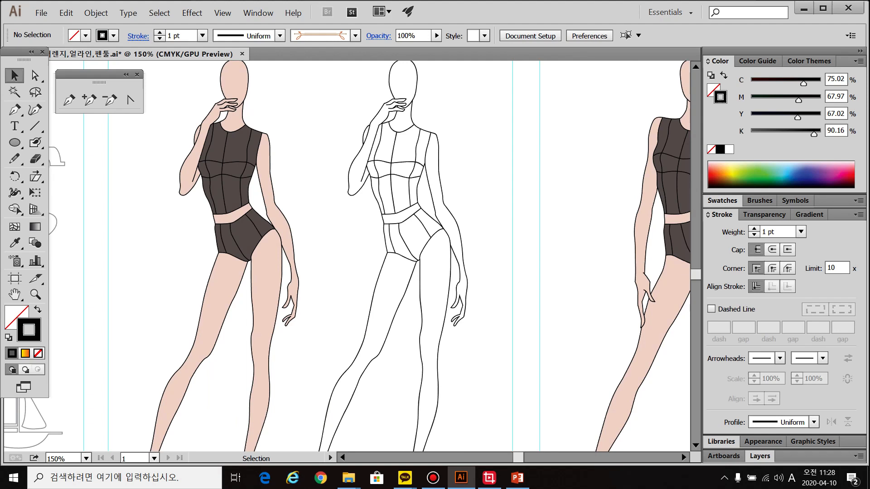
key(k)
click(14, 209)
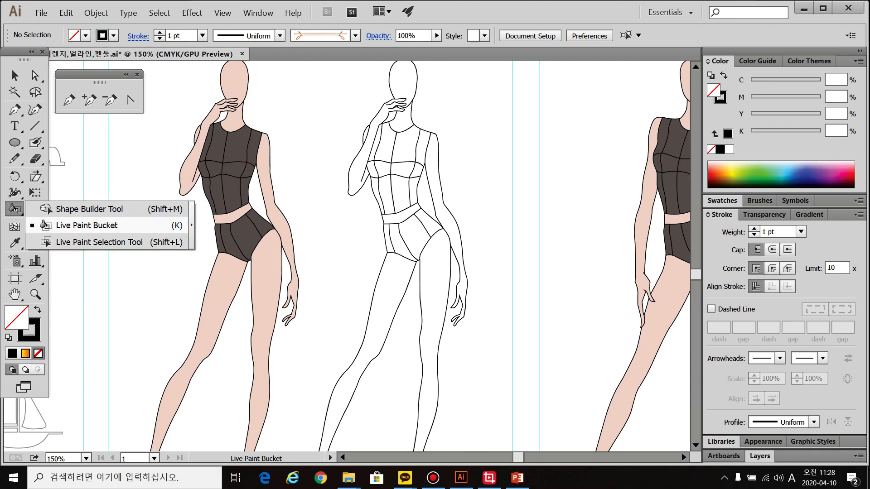
click(89, 209)
click(14, 75)
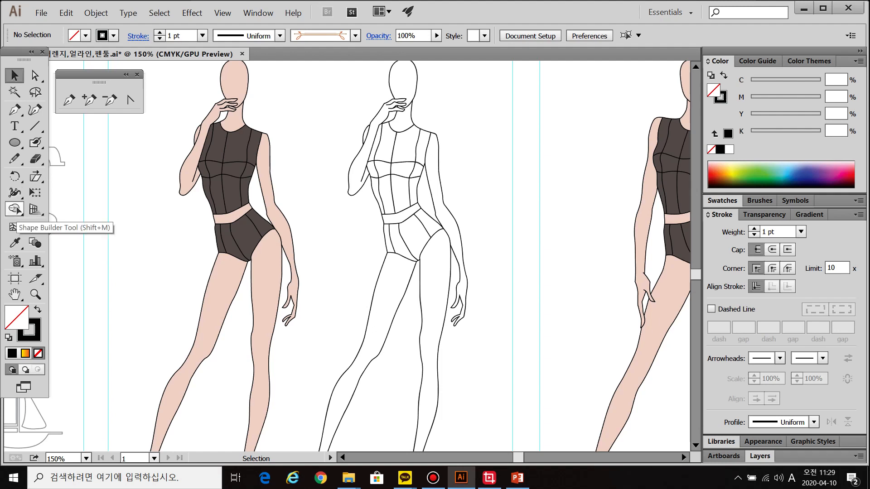
click(15, 209)
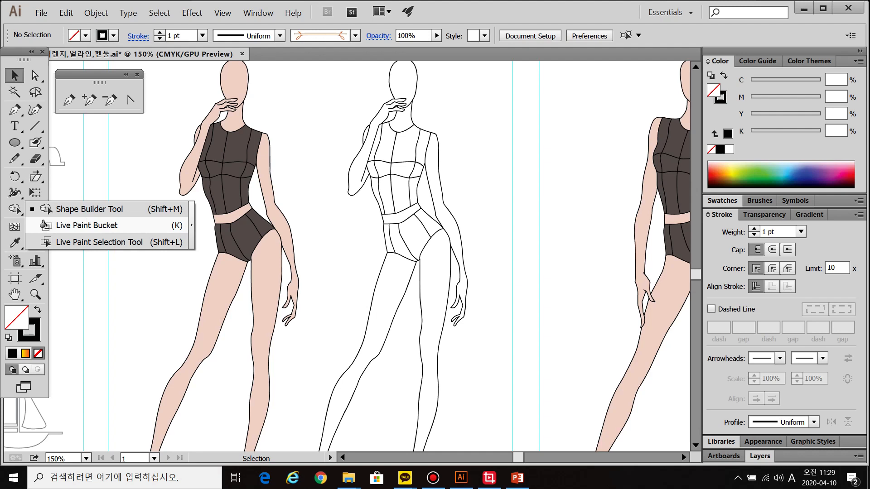
click(15, 76)
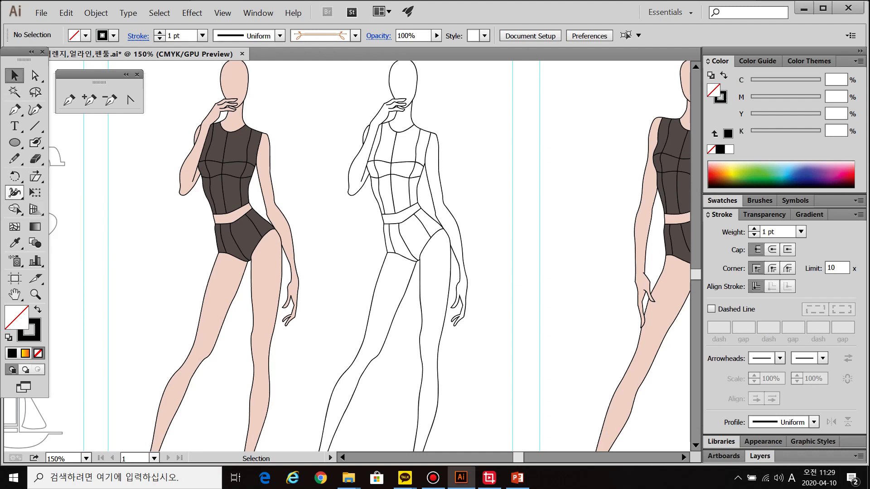
click(15, 209)
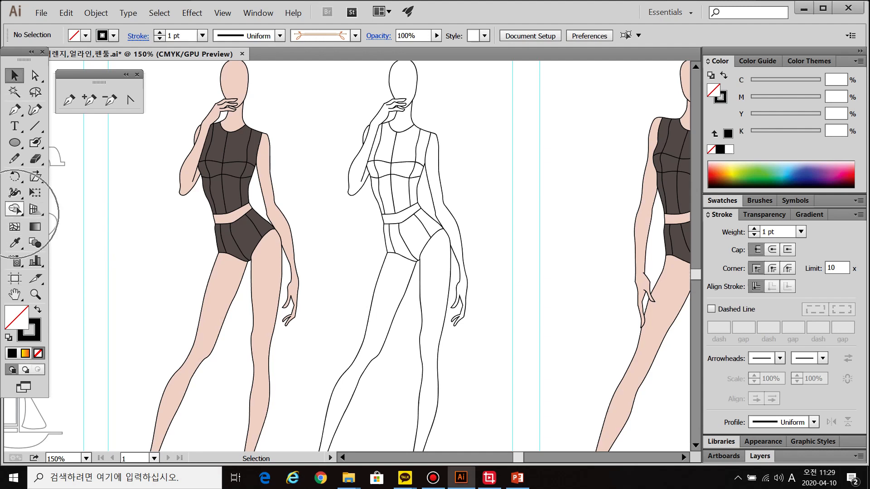
click(32, 209)
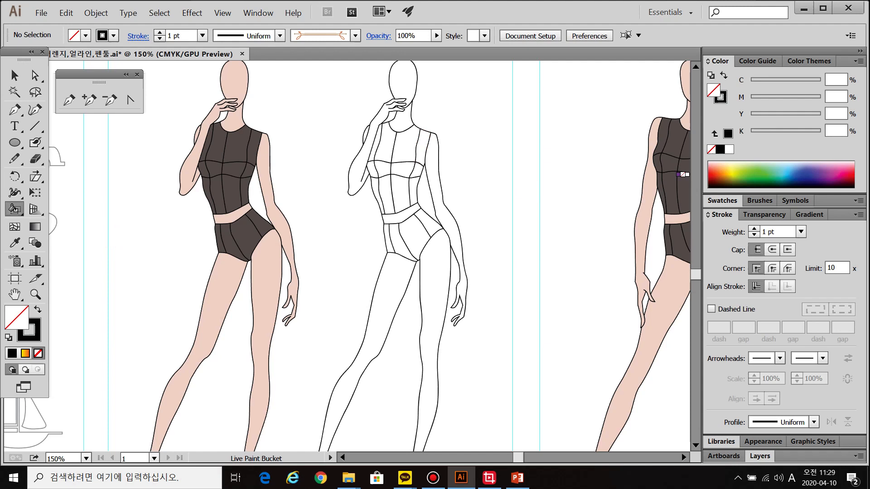
Detach the Swatches panel from the dock and enlarge it so the whole swatch library fits.
click(722, 200)
drag(723, 301, 577, 78)
drag(716, 157, 788, 393)
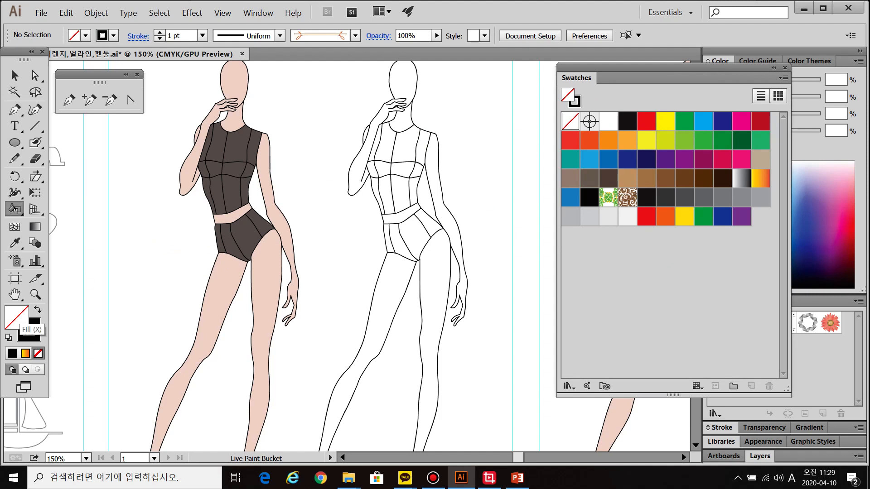
Set the fill to a pale skin tone of C 3.08, M 11.58, Y 14.13, K 0.
double_click(32, 325)
drag(698, 261, 696, 281)
click(528, 126)
click(827, 124)
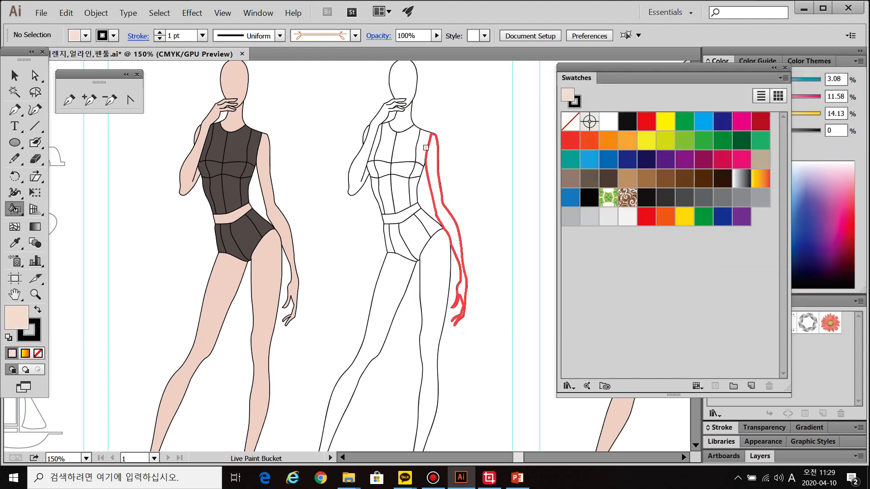
Fill the mannequin's head, neck, both arms, both legs and bare waist with the skin tone using Live Paint.
click(407, 78)
click(401, 119)
click(428, 181)
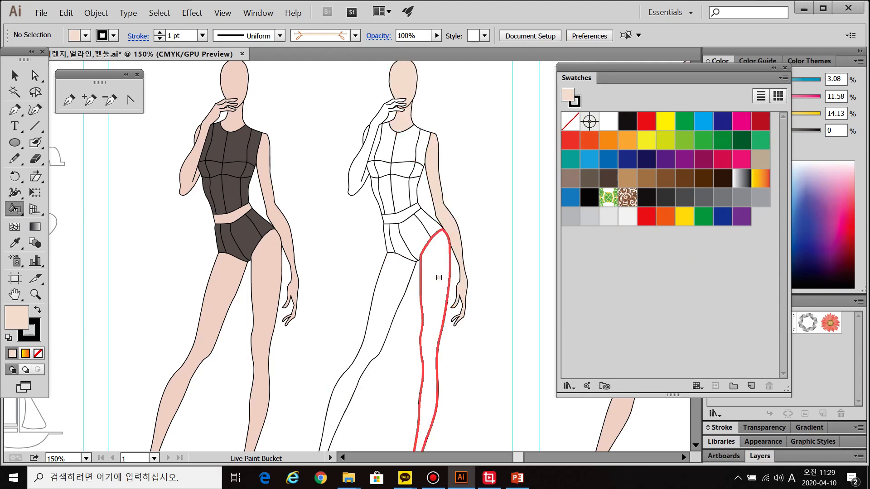
click(439, 278)
click(396, 275)
click(394, 212)
click(369, 136)
scroll(366, 111, up, 3)
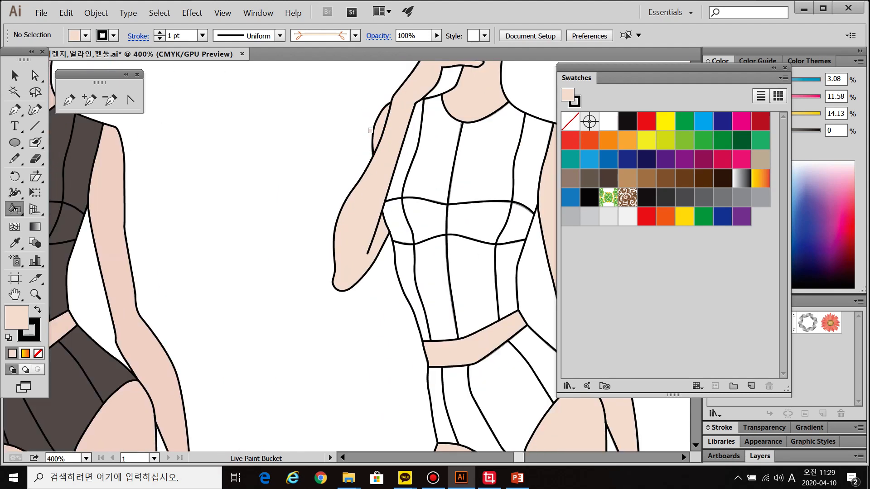
scroll(375, 137, down, 2)
scroll(367, 141, down, 2)
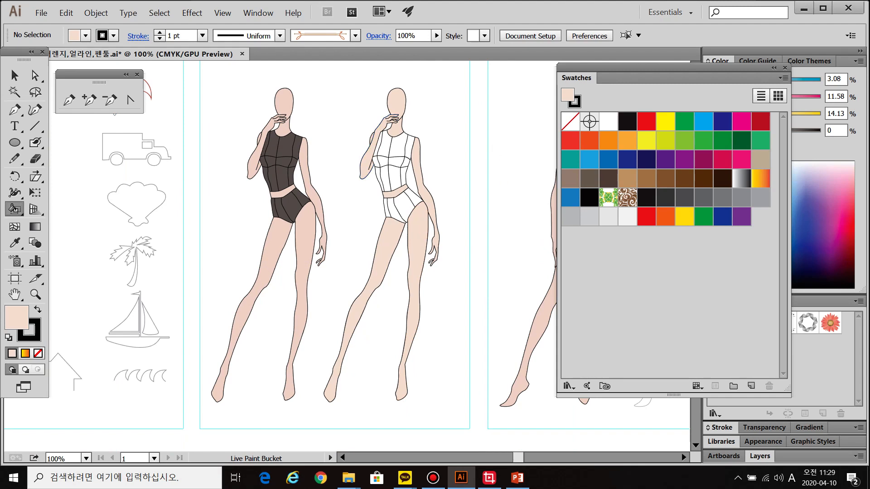
Choose the red swatch and cycle the bucket's colour through the swatches to purple C=75 M=100 Y=0 K=0.
click(647, 121)
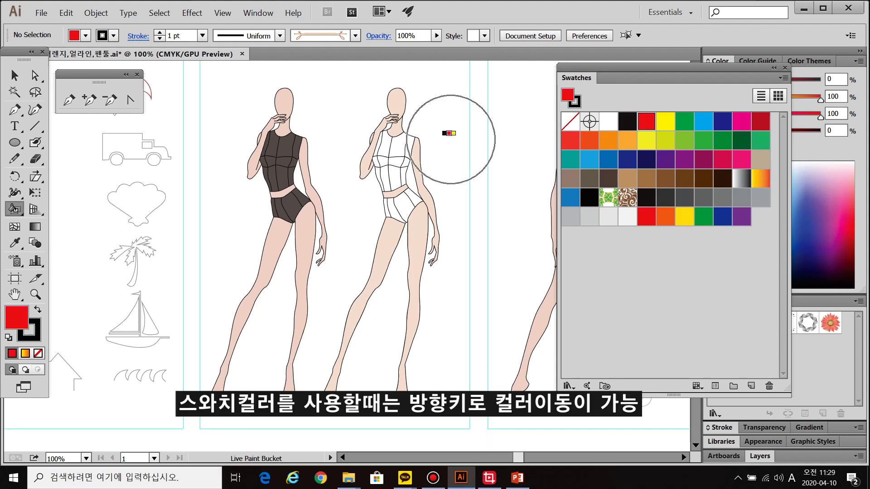
key(Right)
key(Right)
key(Right)
key(Right)
key(Right)
key(Right)
key(Right)
key(Right)
key(Right)
key(Right)
key(Right)
key(Right)
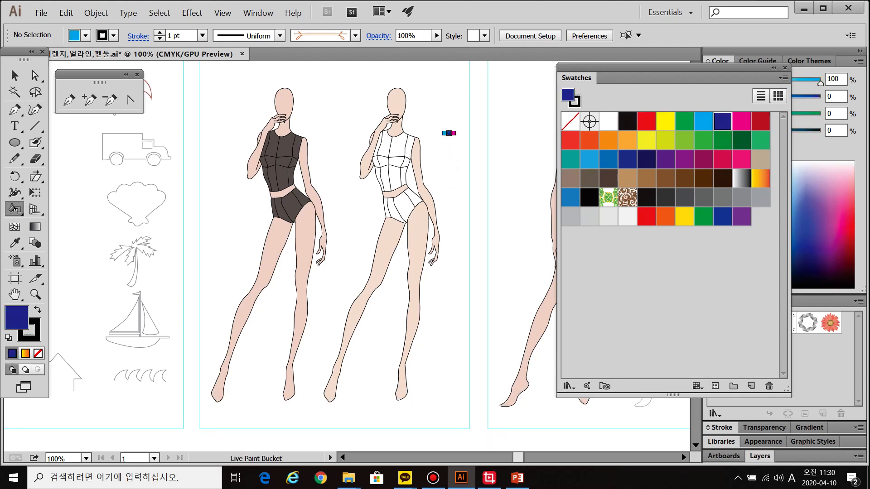
key(Right)
key(Right)
key(Right)
key(Right)
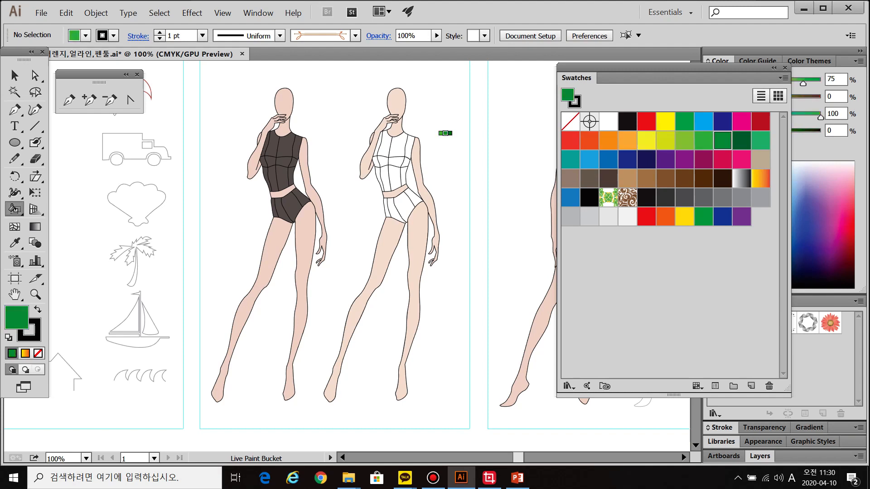
key(Right)
key(Right)
key(Right)
key(Right)
key(Right)
key(Right)
key(Right)
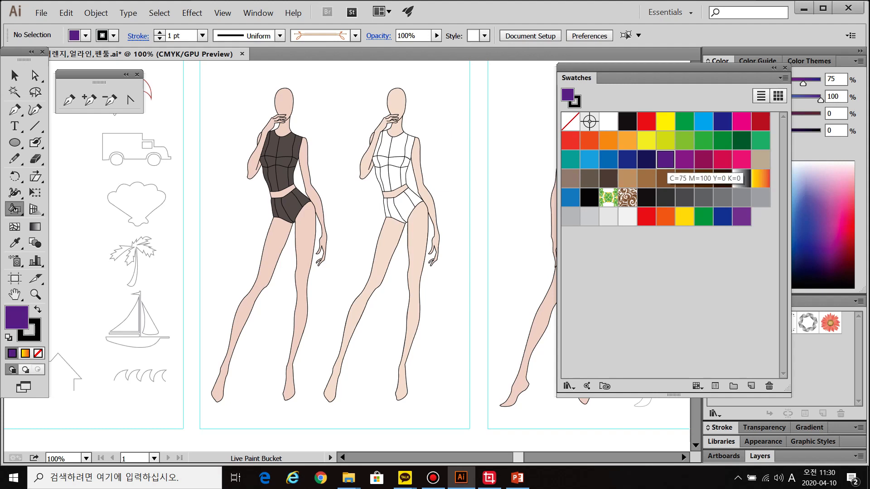
Fill the three pieces of the top's outer side panel beside the raised arm with dark purple.
scroll(385, 143, up, 4)
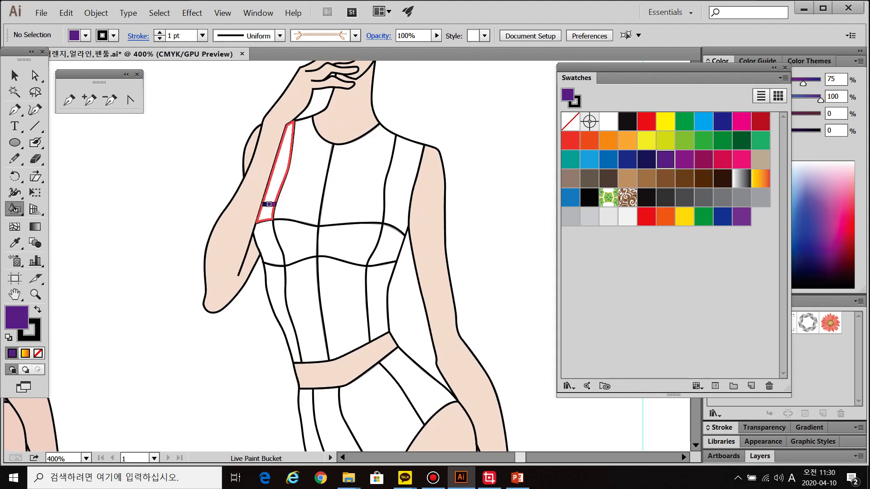
click(262, 201)
click(267, 241)
click(273, 293)
scroll(331, 388, down, 3)
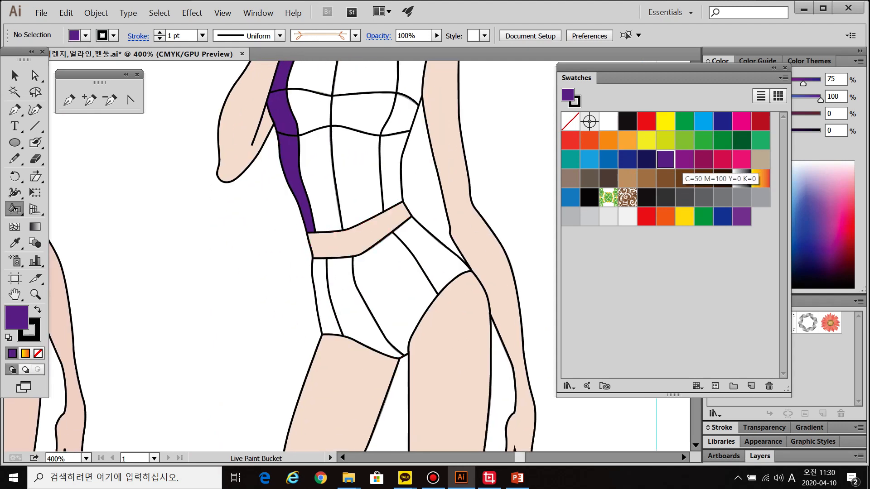
Lighten the purple to C 64, M 79, Y 0, K 0 and fill all six middle pieces of the top.
drag(675, 68, 677, 169)
mouse_move(820, 100)
mouse_down()
mouse_move(796, 82)
mouse_move(806, 100)
mouse_up()
scroll(285, 150, down, 2)
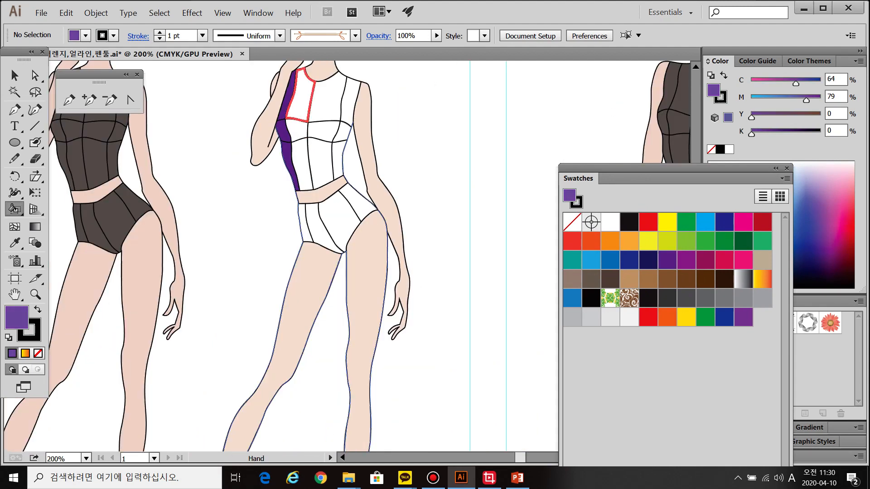
click(301, 98)
click(301, 129)
click(303, 159)
click(324, 98)
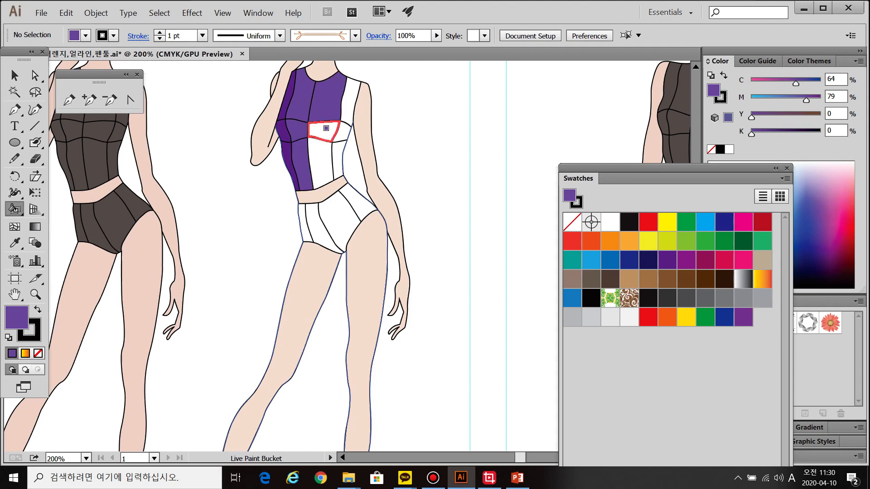
click(326, 129)
click(320, 163)
Fill the three pieces of the top's side panel beside the hanging arm with the C=75 M=100 purple swatch.
click(667, 260)
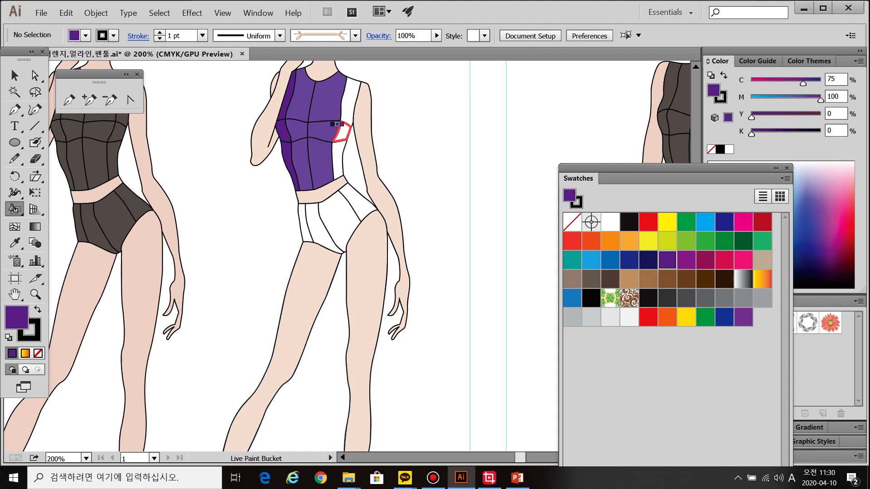
click(347, 105)
click(343, 131)
click(338, 156)
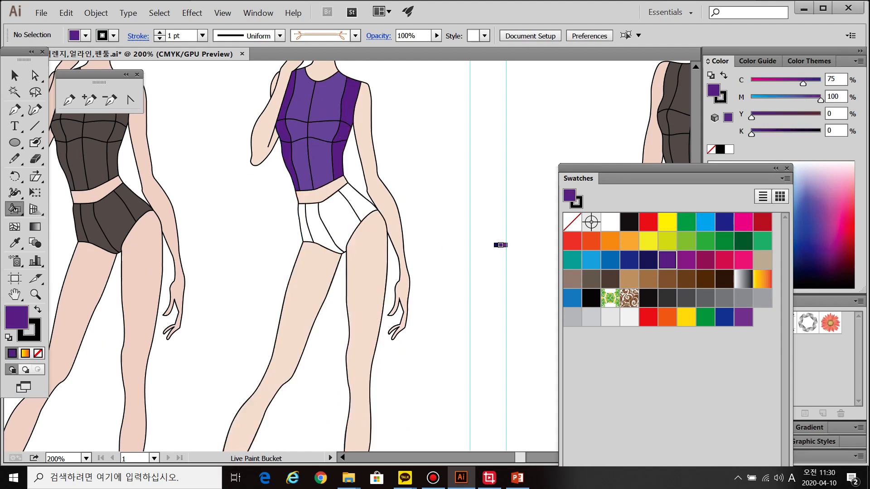
Fill the briefs' outer side panels with navy C 100, M 100, Y 25, K 25 and the centre with blue C 100, M 95, Y 5, K 0.
click(648, 260)
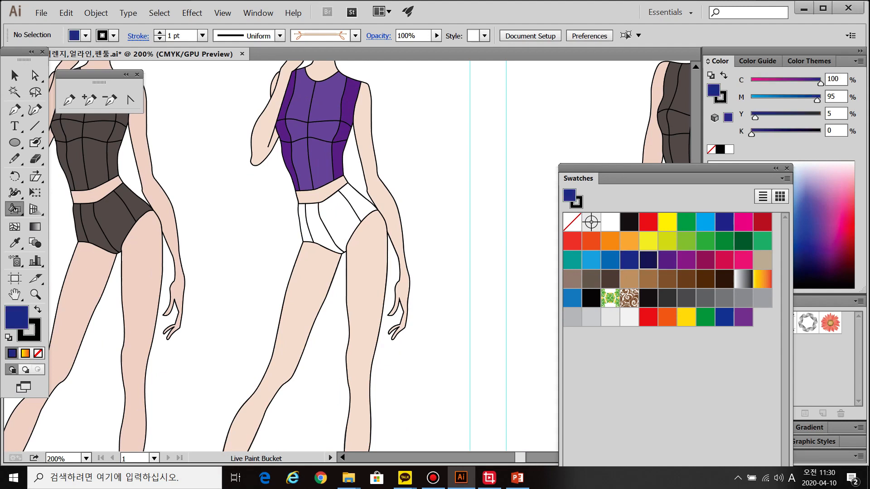
click(305, 222)
click(359, 201)
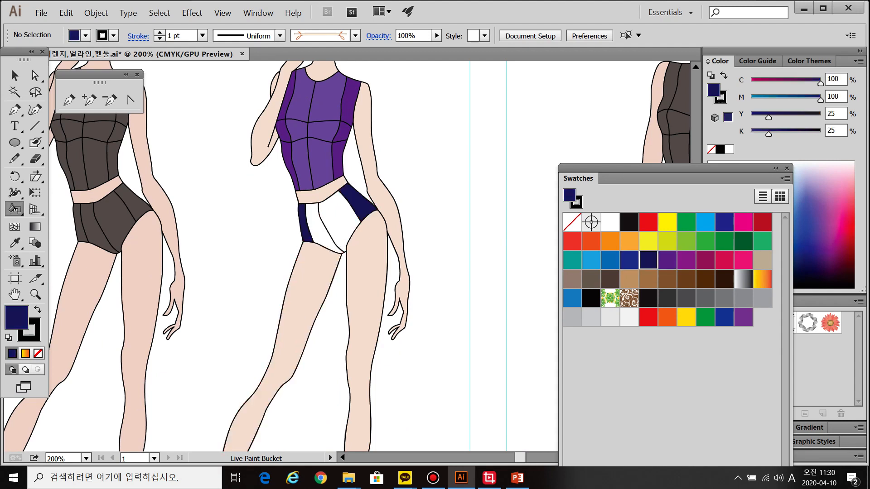
click(630, 261)
click(342, 215)
Expand the Live Paint group of the coloured figure and deselect the result.
key(ctrl+minus)
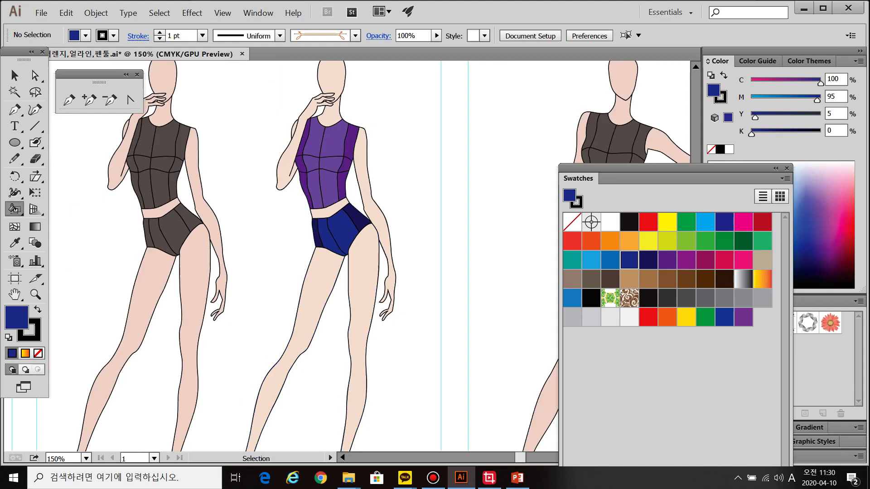
key(ctrl+minus)
click(14, 75)
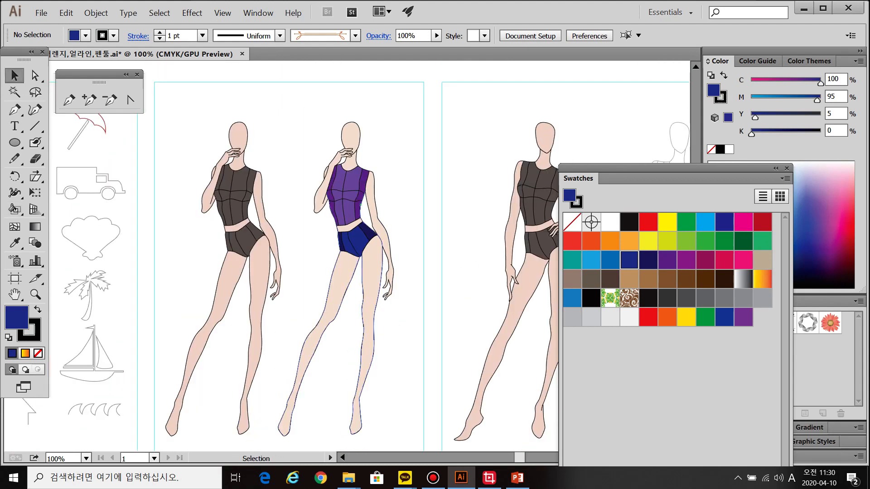
click(357, 236)
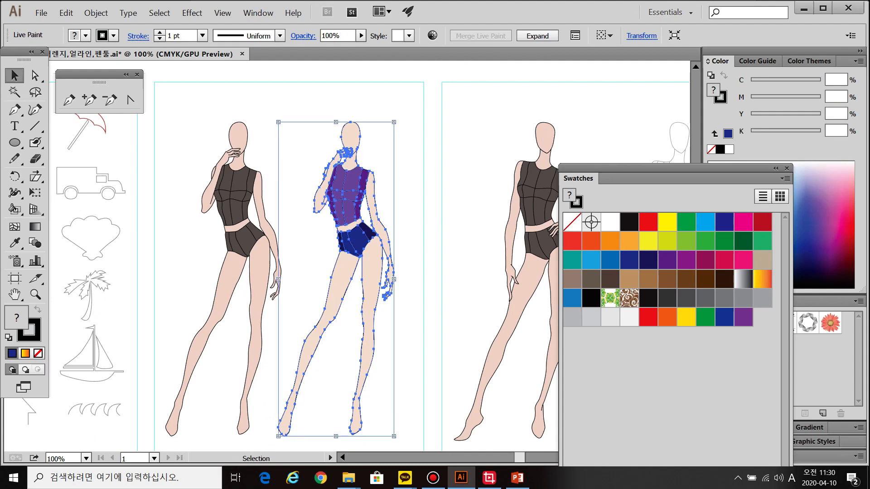
click(96, 13)
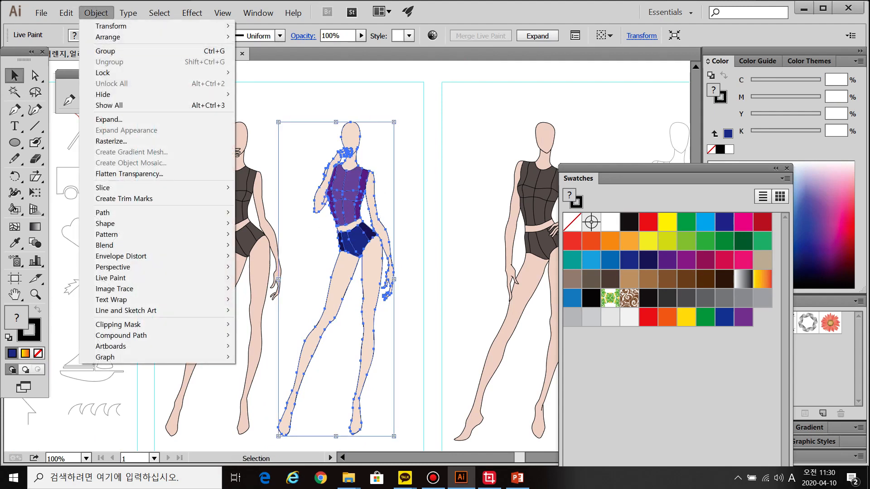
mouse_move(111, 277)
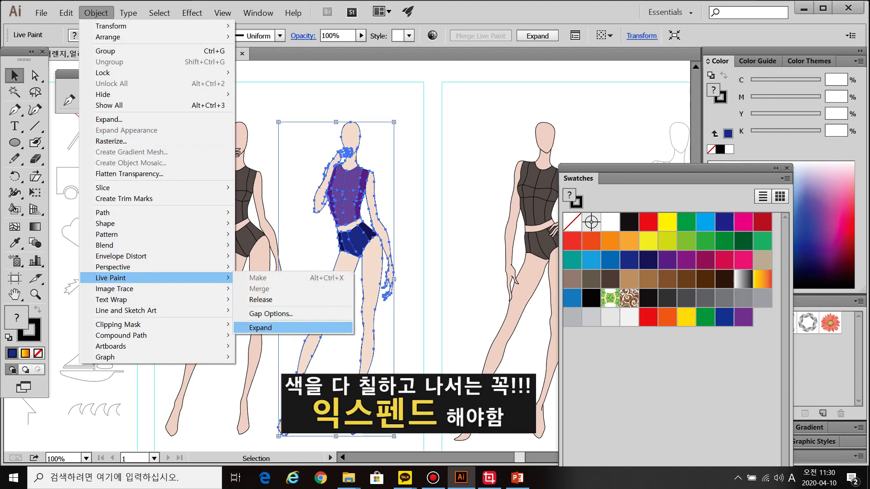
click(261, 328)
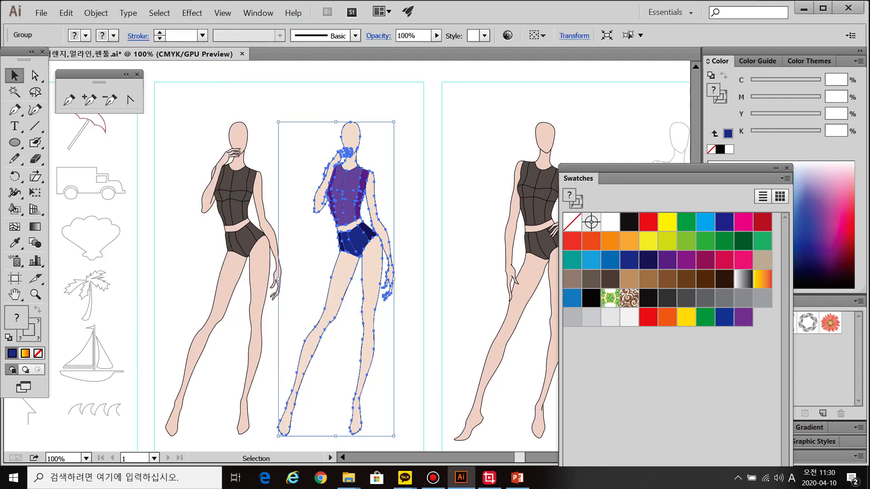
click(301, 260)
click(355, 242)
key(ctrl+shift+a)
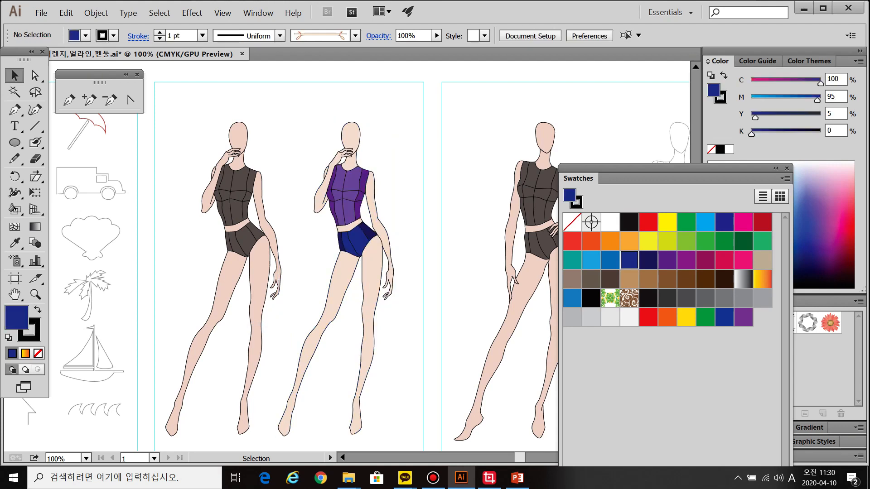
Recolour only the top's upper side panel beside the hanging arm with pale lilac C 14.03, M 26.72, Y 0, K 0.
key(ctrl+equal)
click(317, 190)
click(231, 158)
click(36, 77)
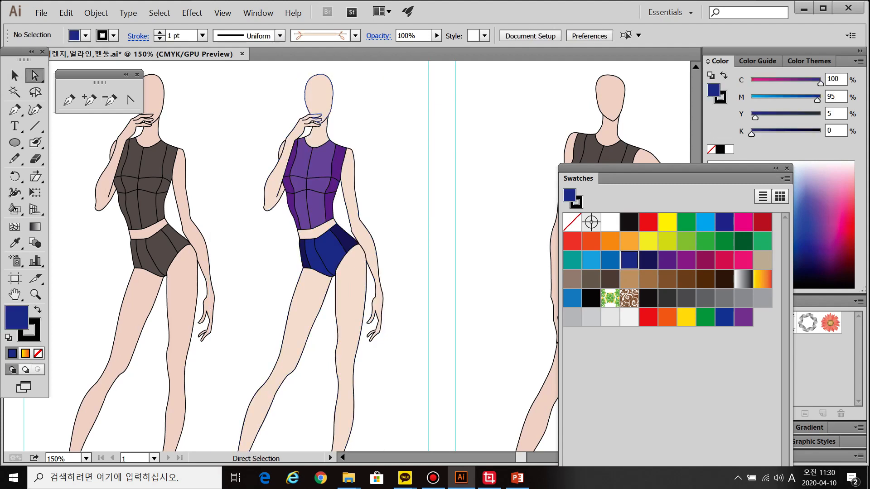
click(316, 118)
key(ctrl+shift+a)
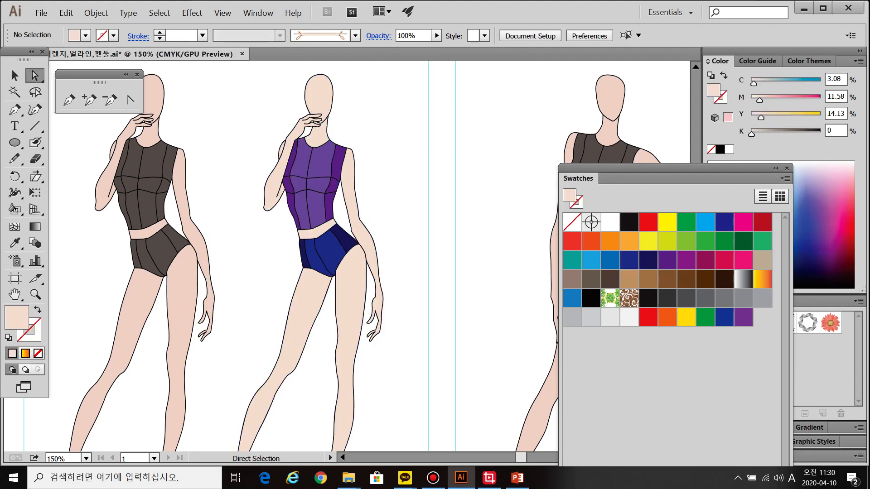
key(ctrl+equal)
click(333, 164)
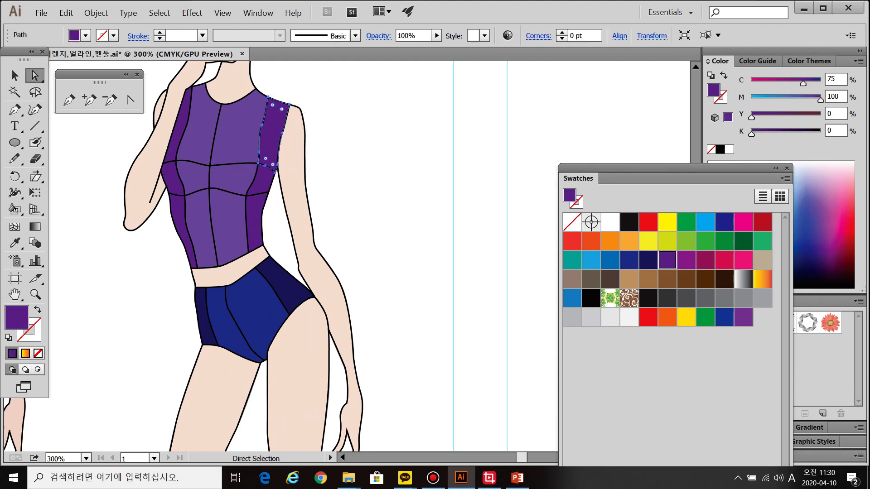
double_click(16, 317)
drag(553, 123, 545, 123)
click(826, 125)
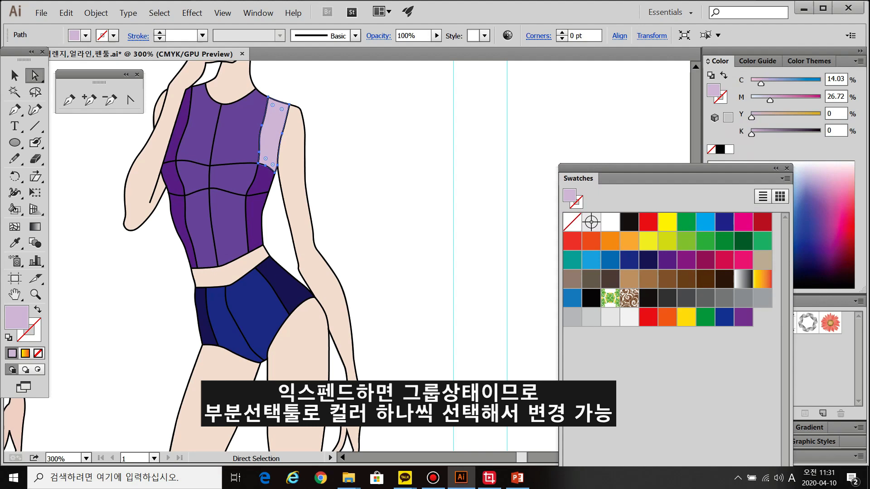
Recolour the top's lower middle piece nearer the hanging arm with neutral grey.
click(230, 223)
double_click(17, 318)
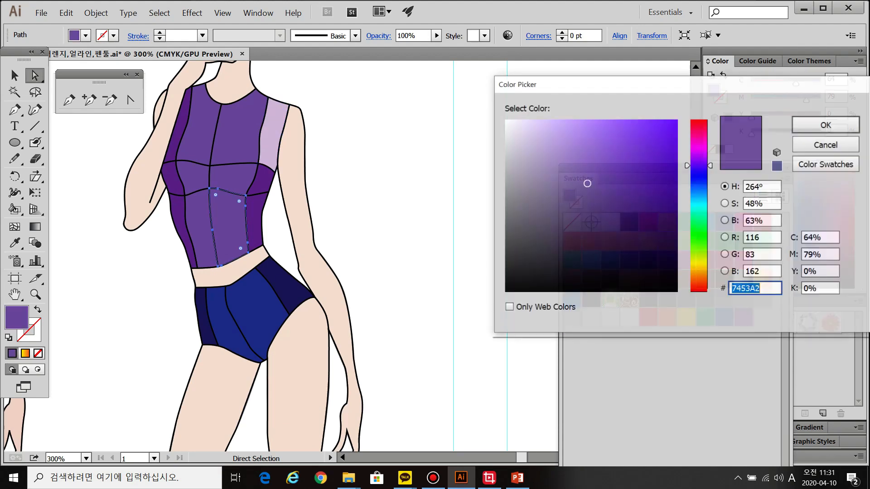
click(512, 200)
click(826, 126)
Recolour the briefs' centre piece nearer the hanging arm with slate grey C 63.13, M 54.11, Y 44.75, K 18 and deselect it.
click(254, 313)
double_click(17, 317)
click(521, 217)
click(824, 123)
key(ctrl+shift+a)
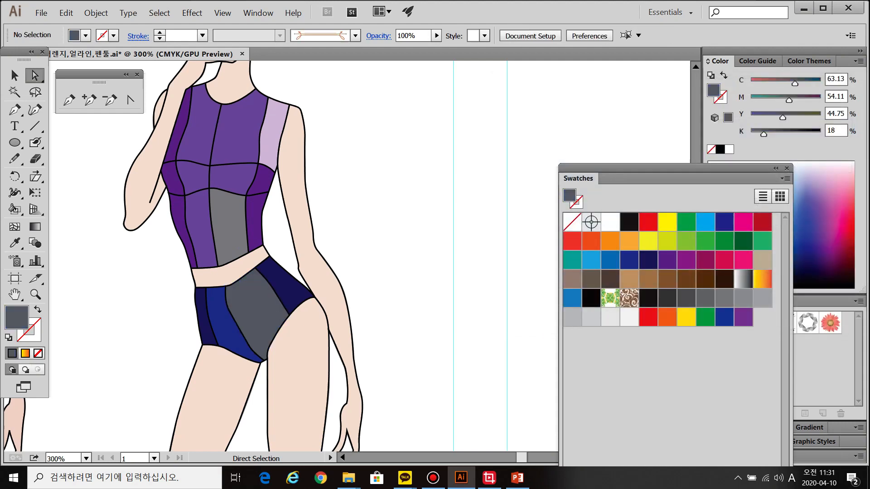
Dock the floating Swatches panel back with Brushes and Symbols and bring the whole artboard into view.
key(ctrl+1)
mouse_move(734, 168)
mouse_down()
mouse_move(767, 308)
mouse_move(766, 301)
mouse_up()
scroll(434, 298, down, 1)
drag(628, 326, 487, 244)
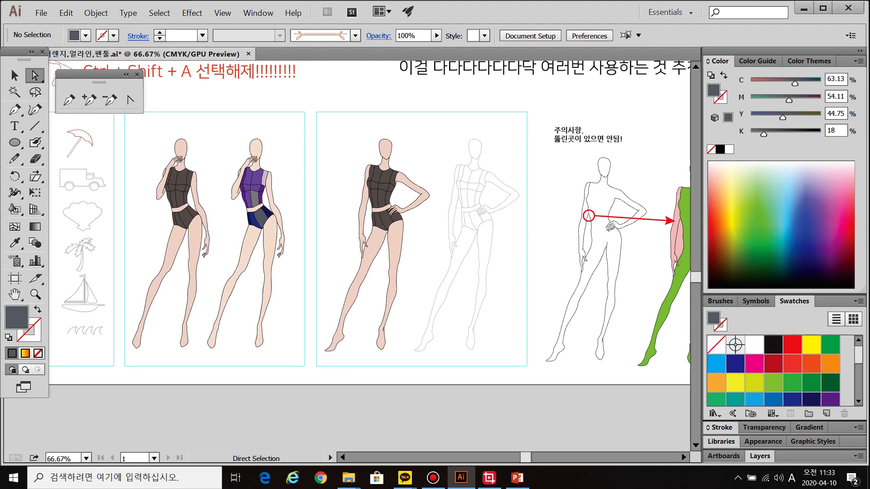
scroll(392, 214, down, 2)
drag(393, 214, 524, 379)
scroll(366, 301, down, 1)
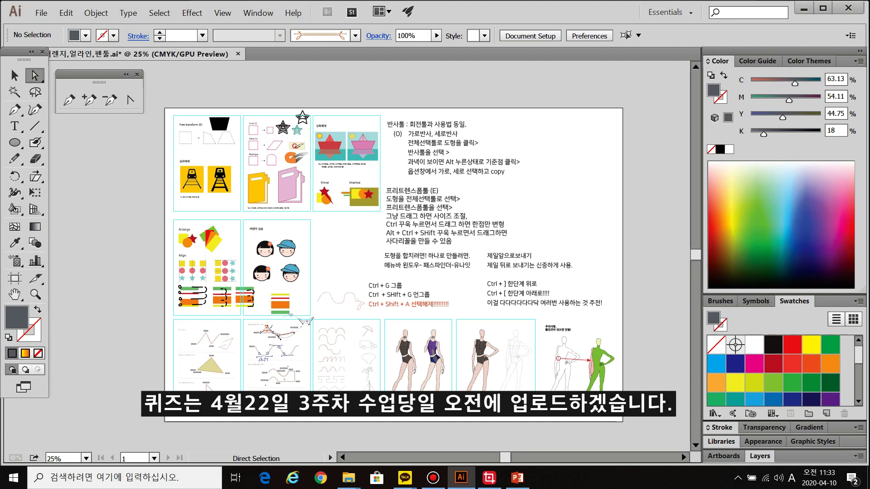
Check the dates in the system calendar for April 2020 and close it.
click(819, 478)
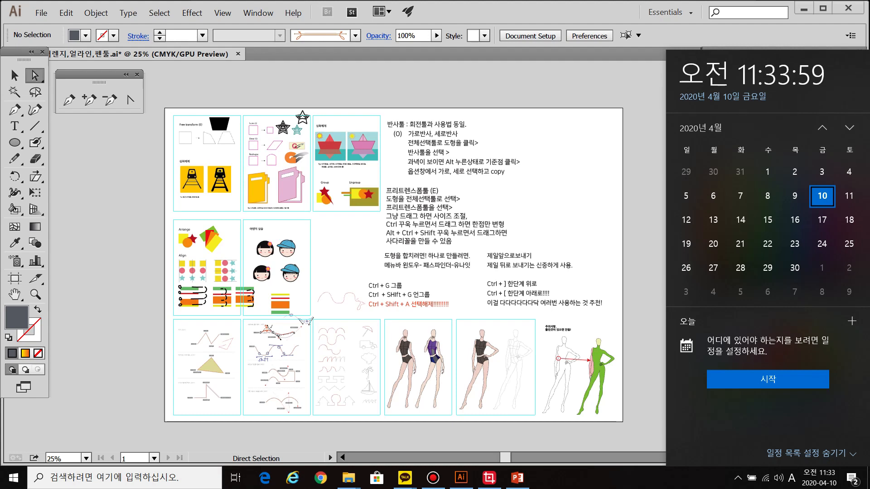
click(645, 248)
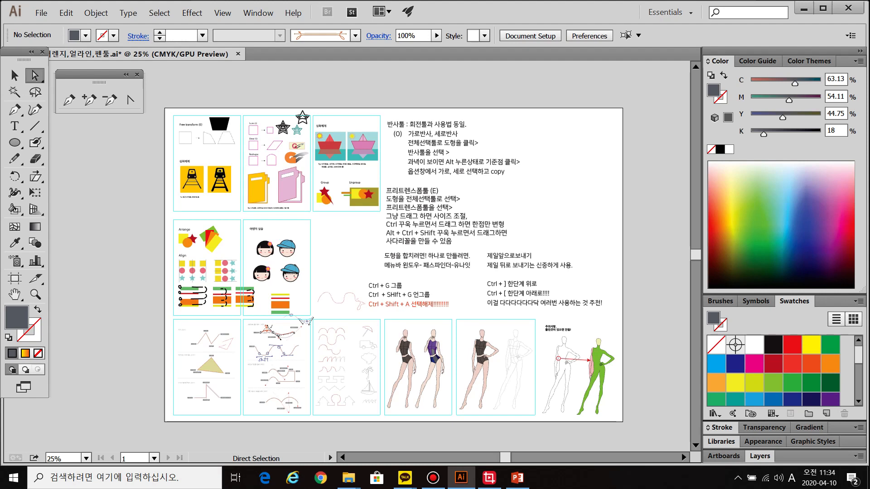
key(ctrl)
ctrl+click(447, 247)
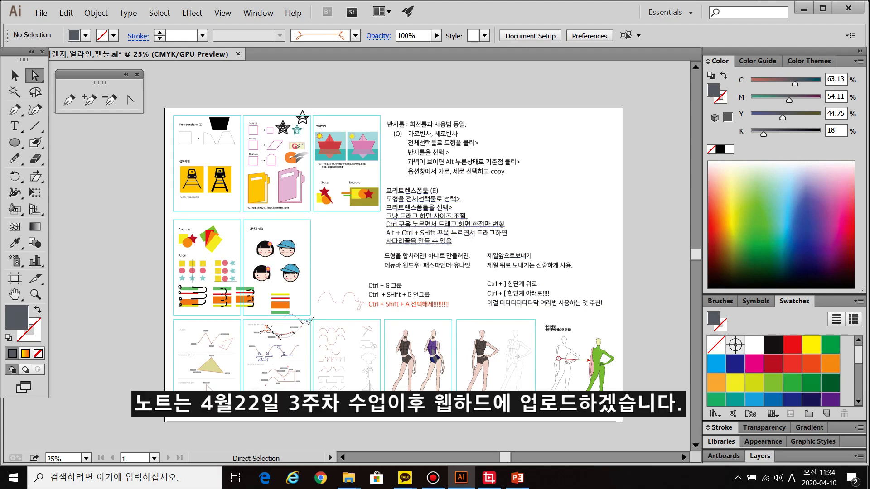
key(ctrl+shift+a)
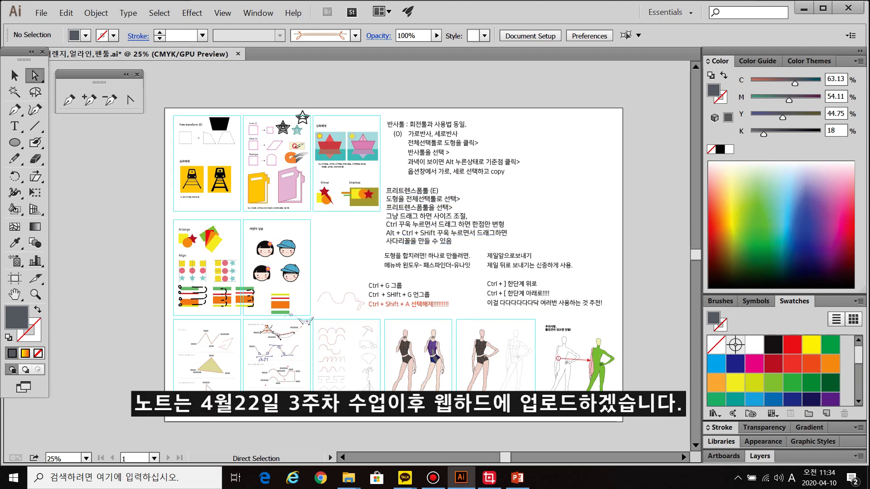